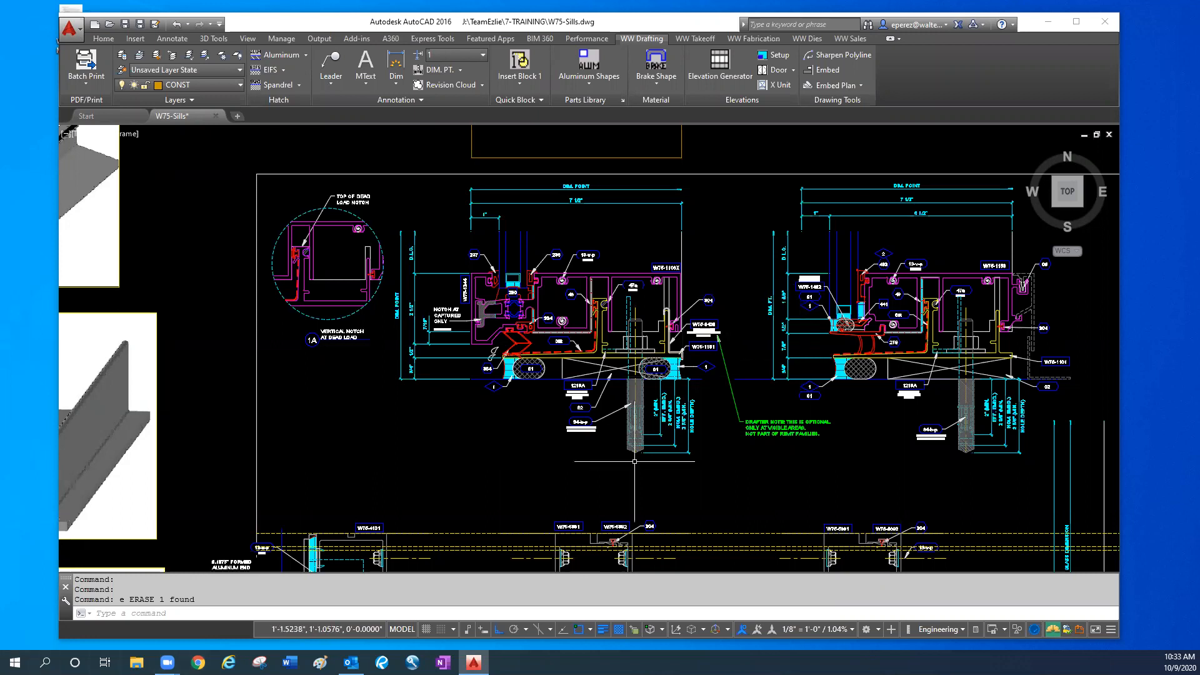
- Examine the W75-1106X sill section, including its anchor, perimeter seals and W75-1101 flashing
middle_drag(725, 438, 570, 506)
scroll(641, 469, up, 2)
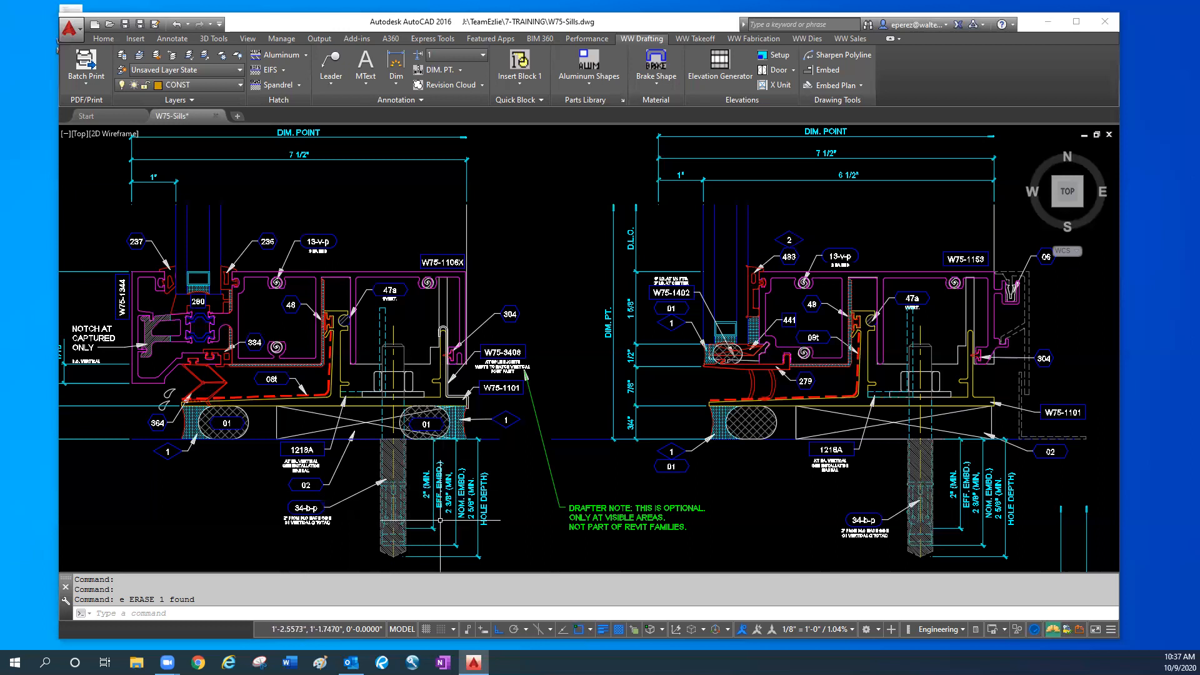
middle_drag(332, 480, 392, 482)
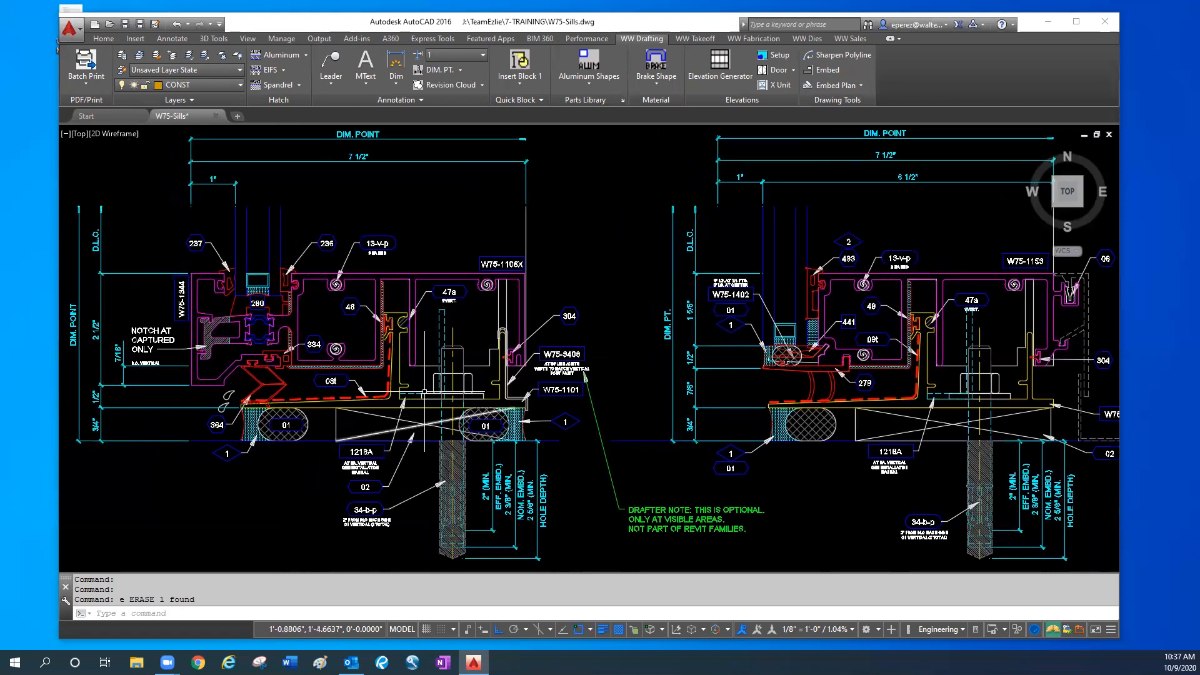
scroll(414, 396, up, 2)
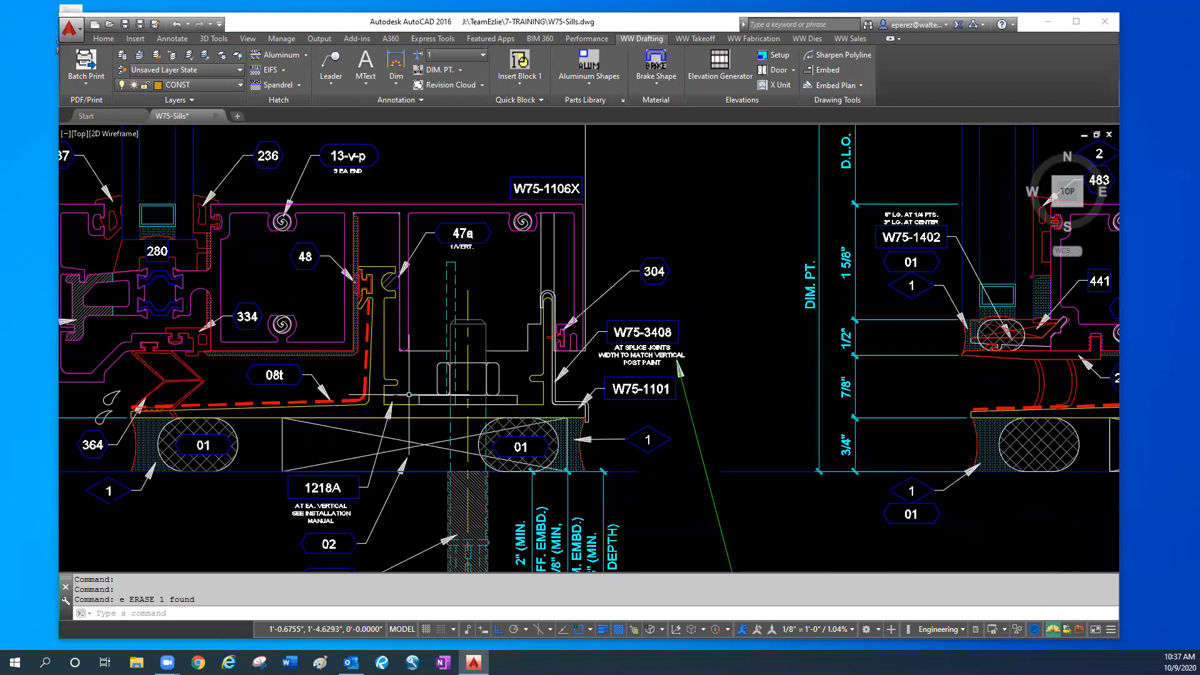
- Draw a thin rectangle spanning between the inner walls of the W75-5691 and W75-5692 mullion halves
scroll(408, 394, down, 4)
scroll(408, 395, down, 3)
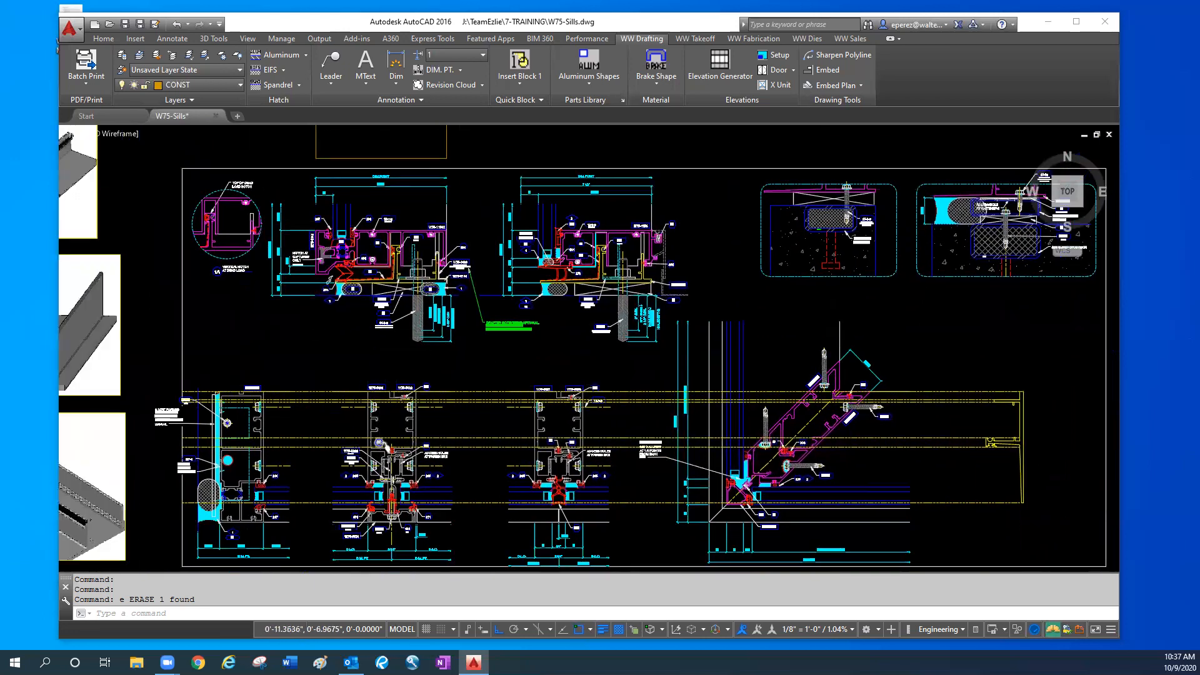
scroll(391, 462, up, 6)
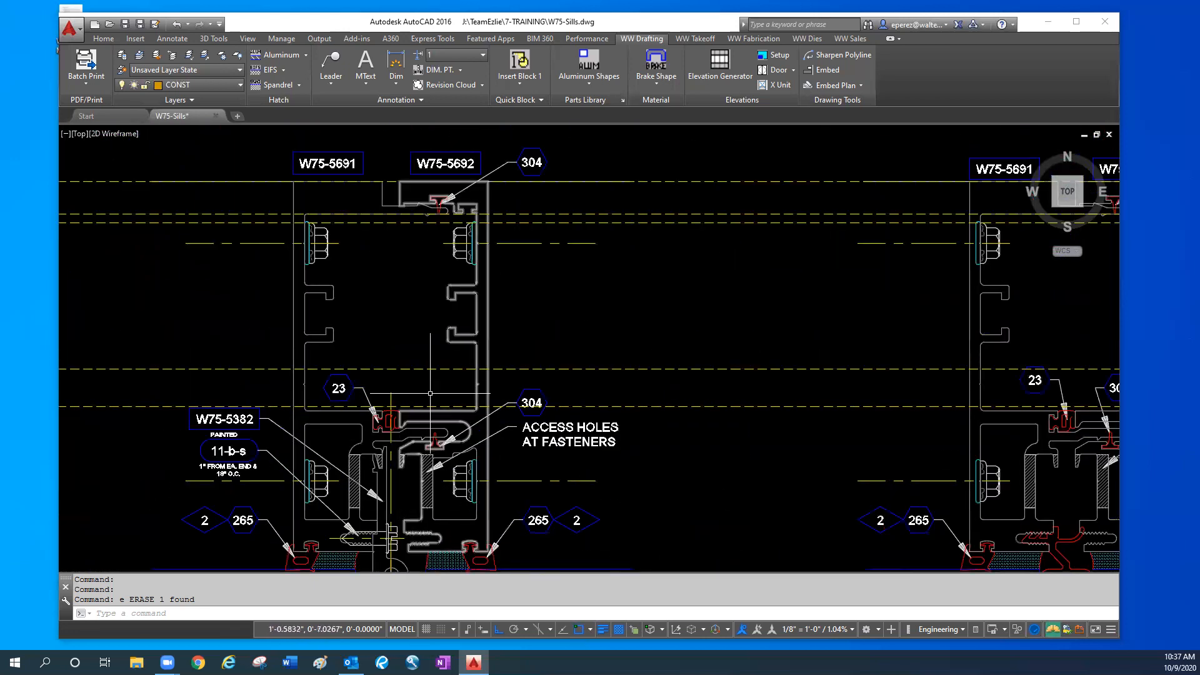
text(rec)
key(Return)
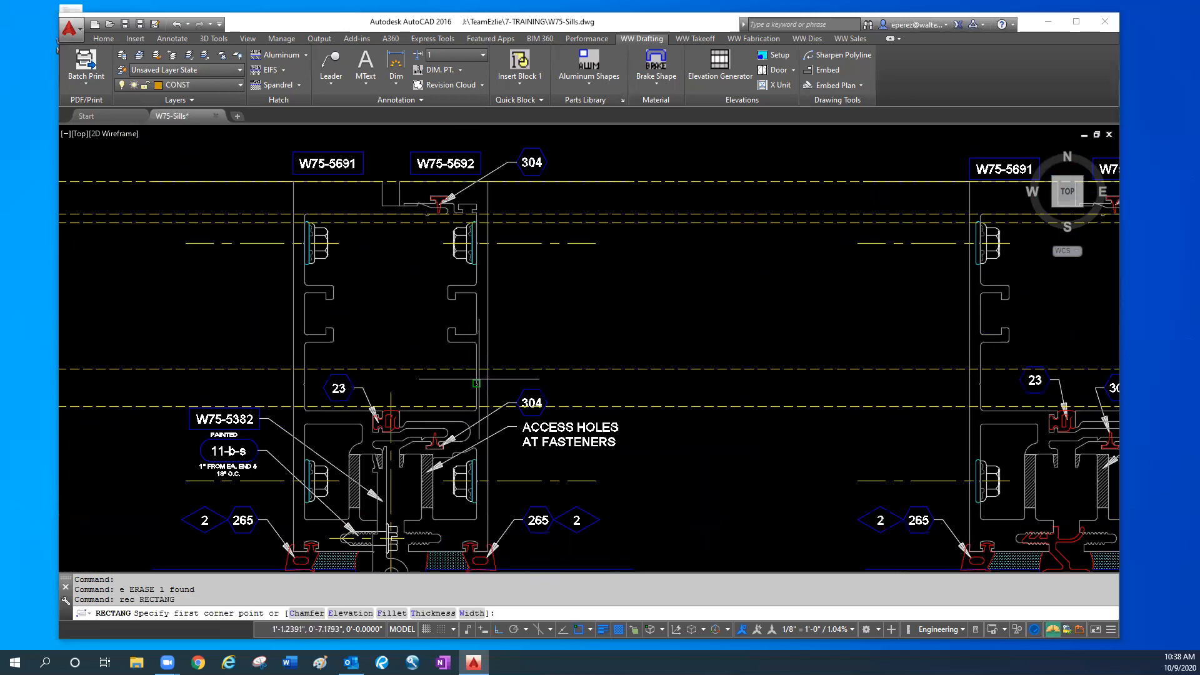
click(476, 381)
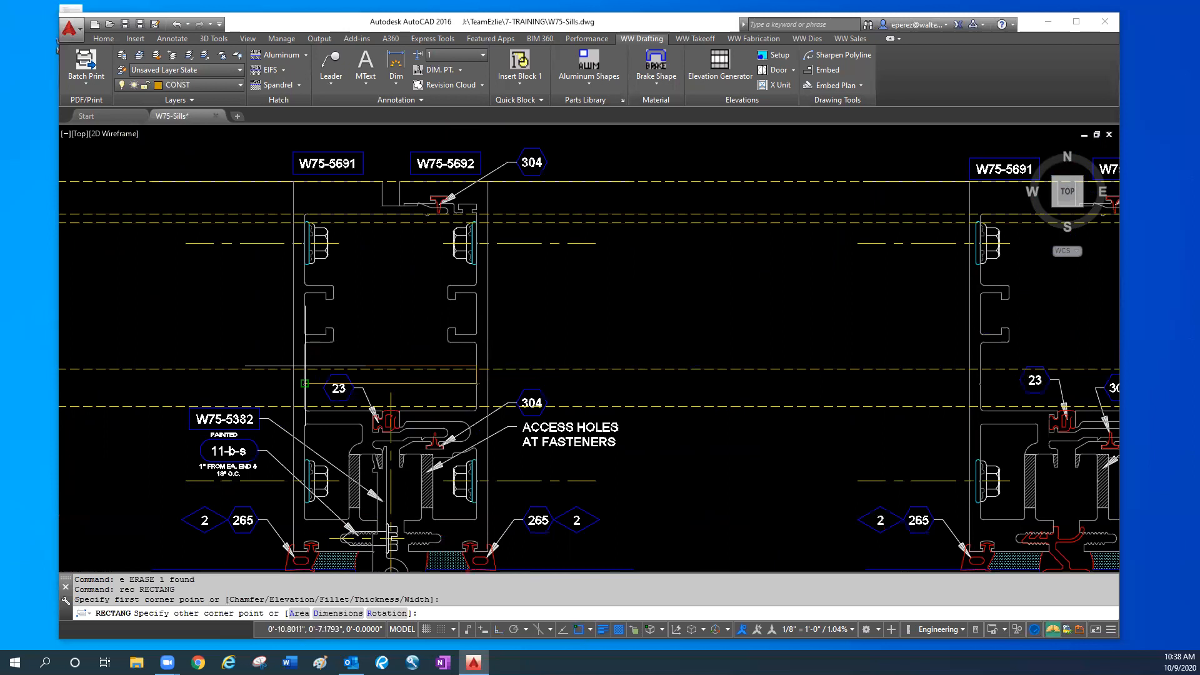
key(F3)
click(309, 382)
- Move the thin rectangle straight up so it sits between the mullion halves' inner channel lips
key(Escape)
key(Escape)
click(310, 382)
text(m)
key(Return)
click(310, 383)
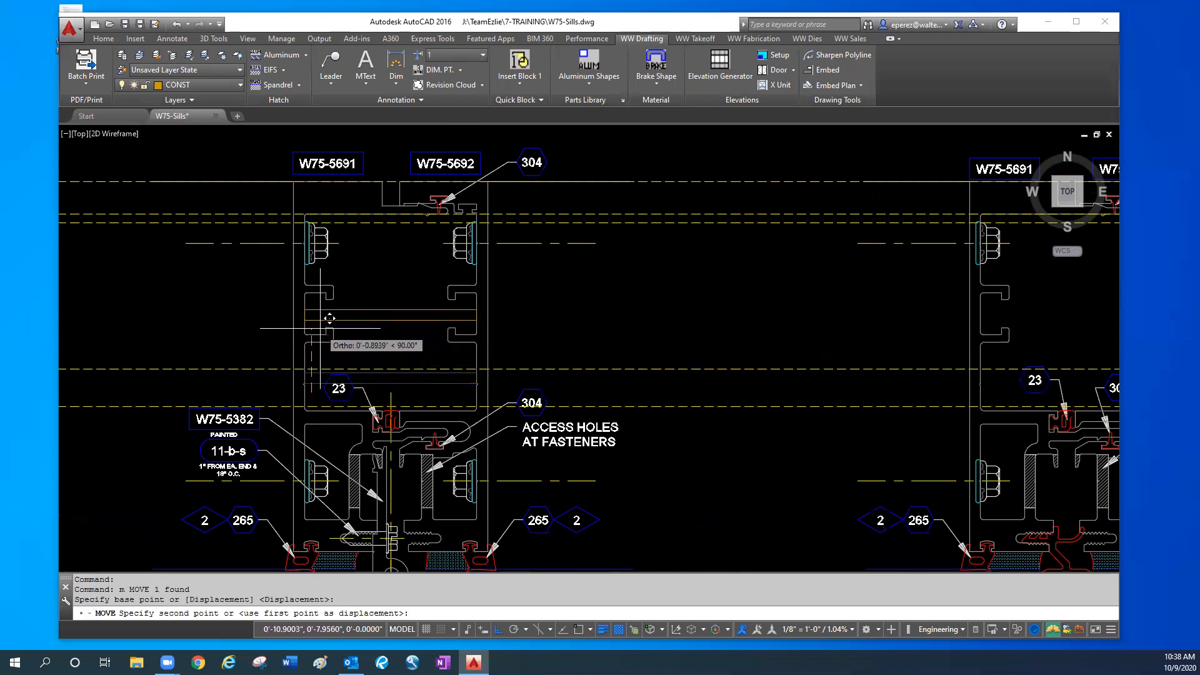
click(323, 331)
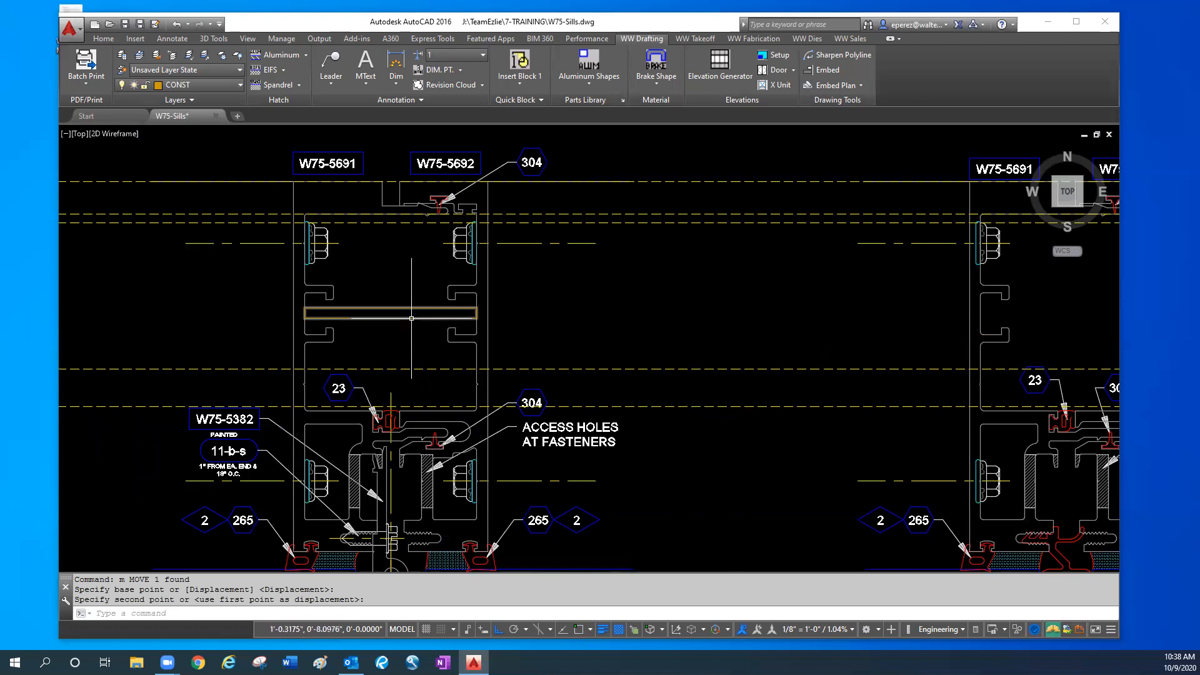
click(411, 318)
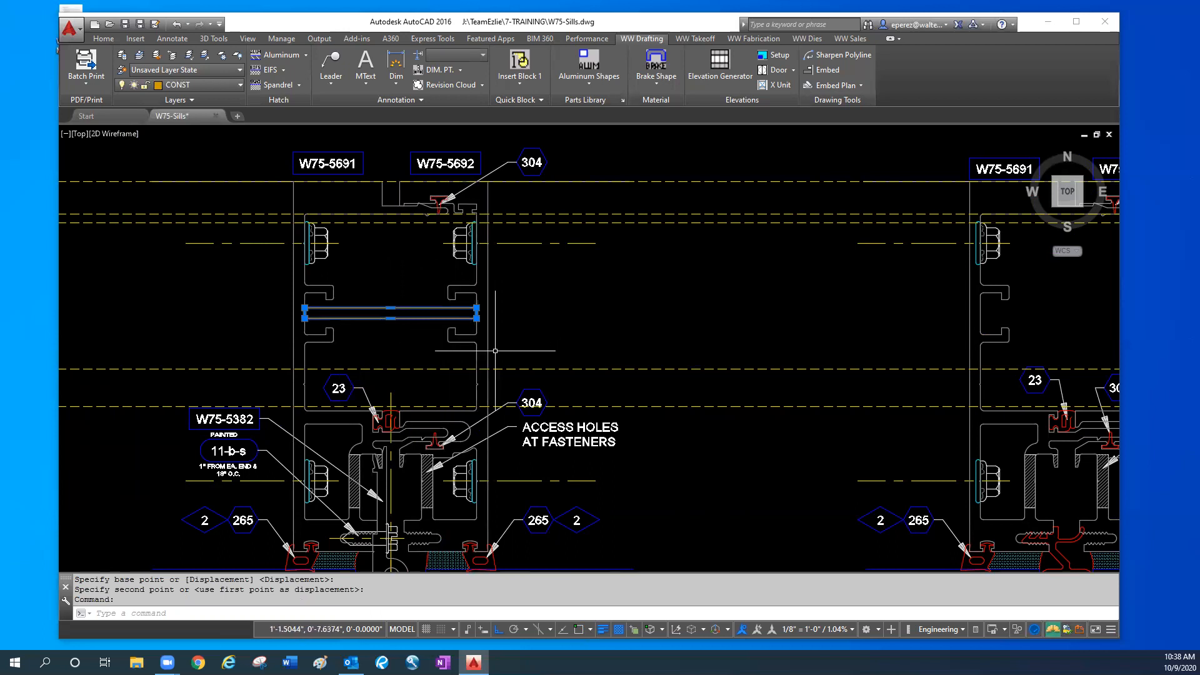
key(Escape)
key(Escape)
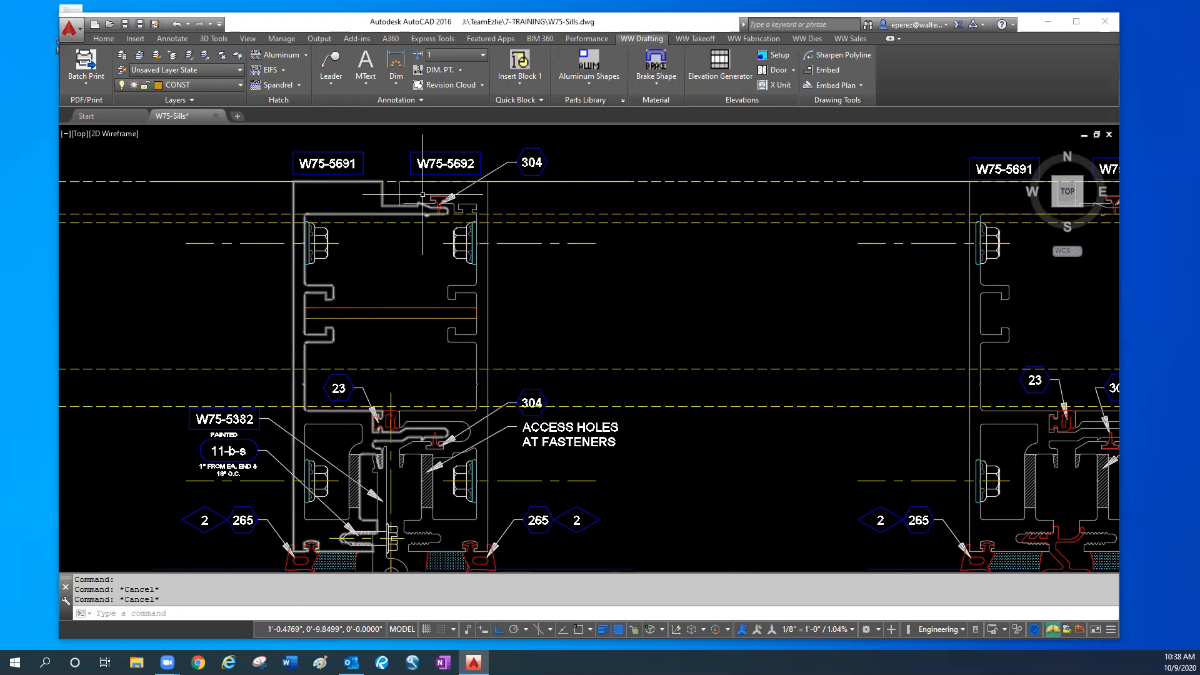
- Try to move the W75-5692 mullion half horizontally away from W75-5691 with ortho on
text(m)
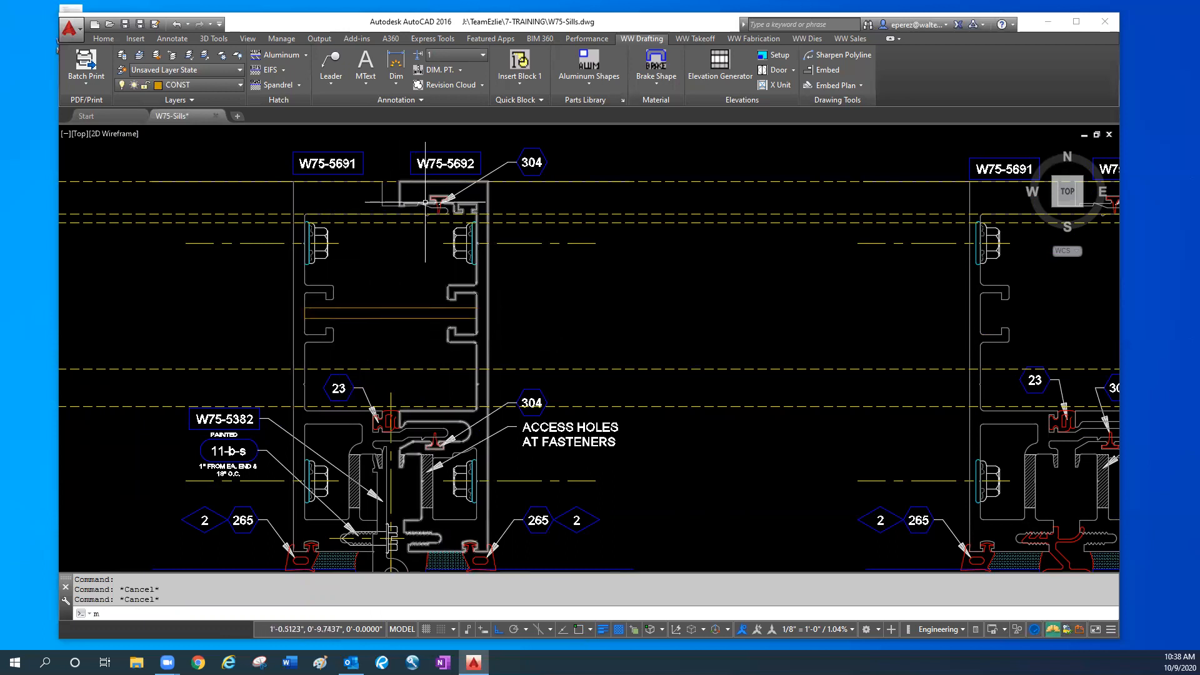
key(Escape)
key(Escape)
click(501, 290)
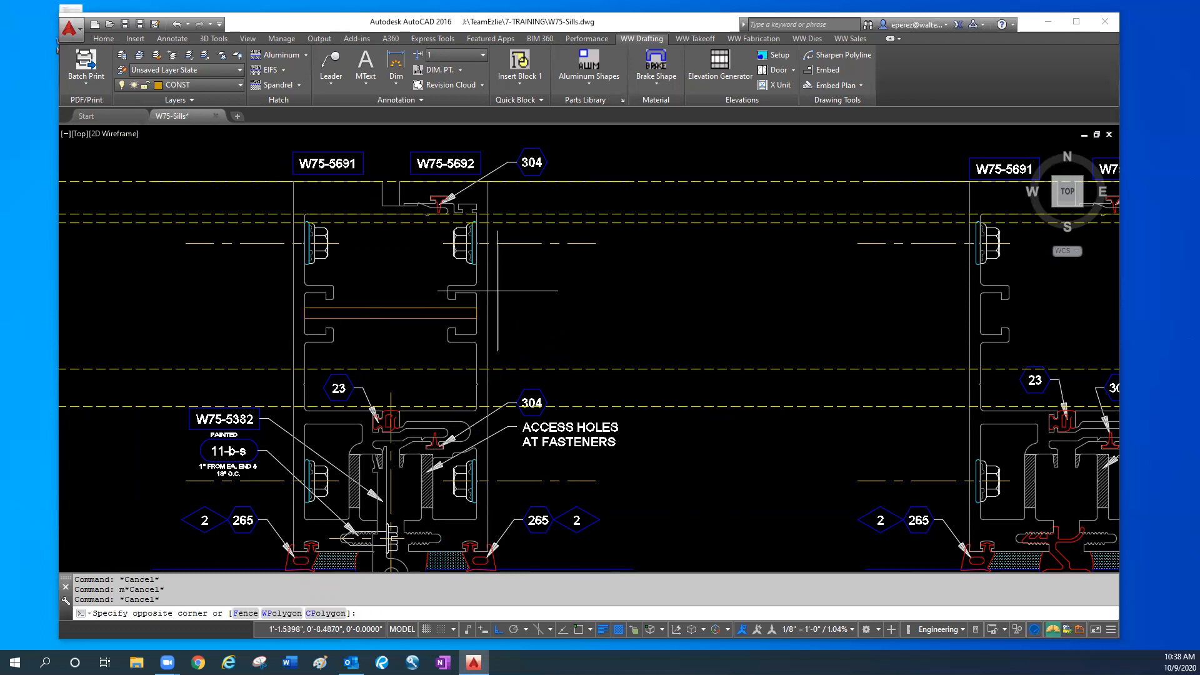
click(469, 285)
text(m)
key(Return)
click(582, 300)
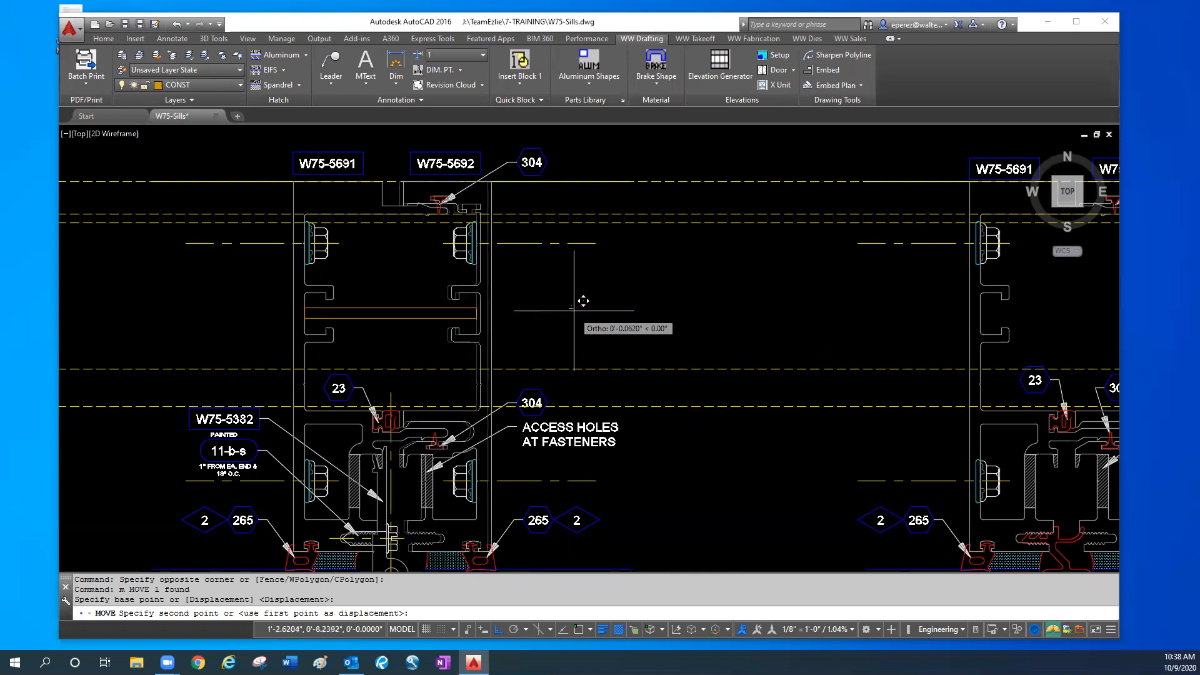
key(Escape)
key(Escape)
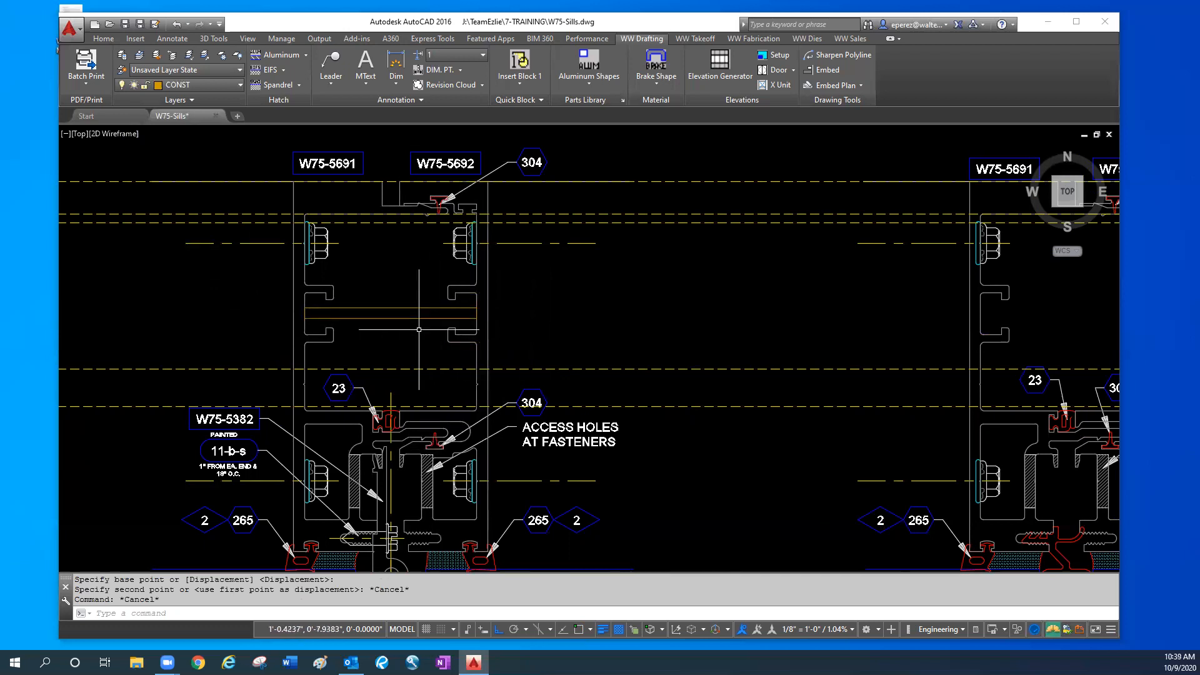
- Erase the thin rectangle between the W75-5691 and W75-5692 mullion halves
scroll(419, 330, down, 3)
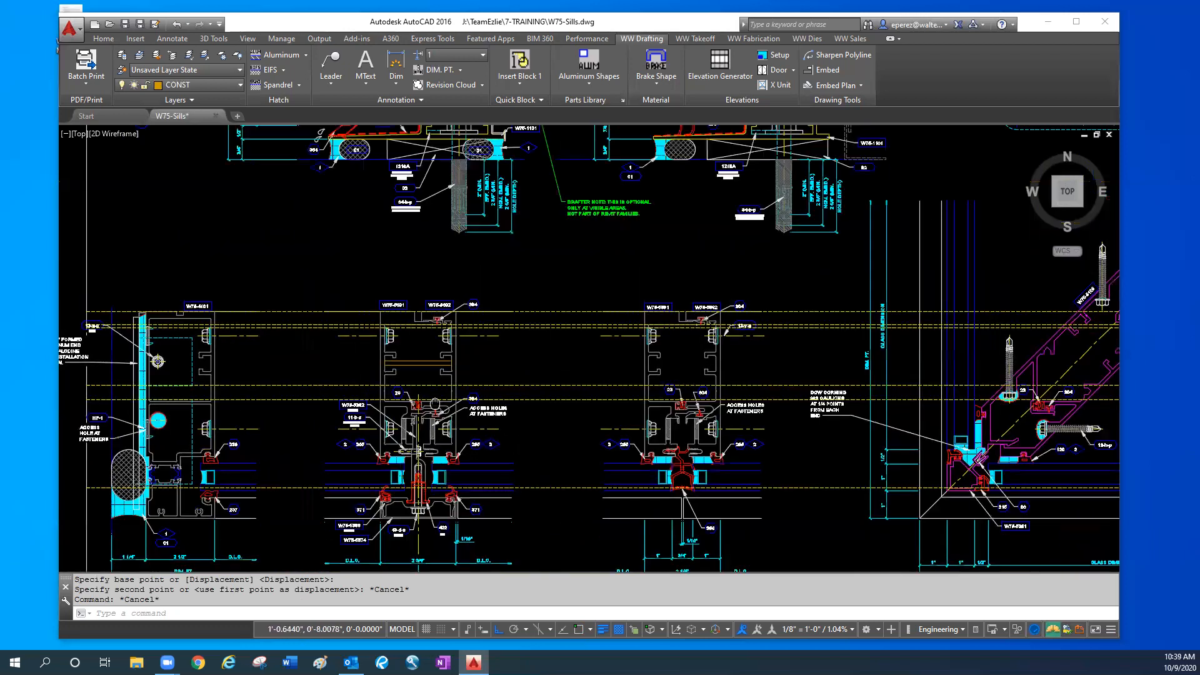
click(431, 406)
click(424, 402)
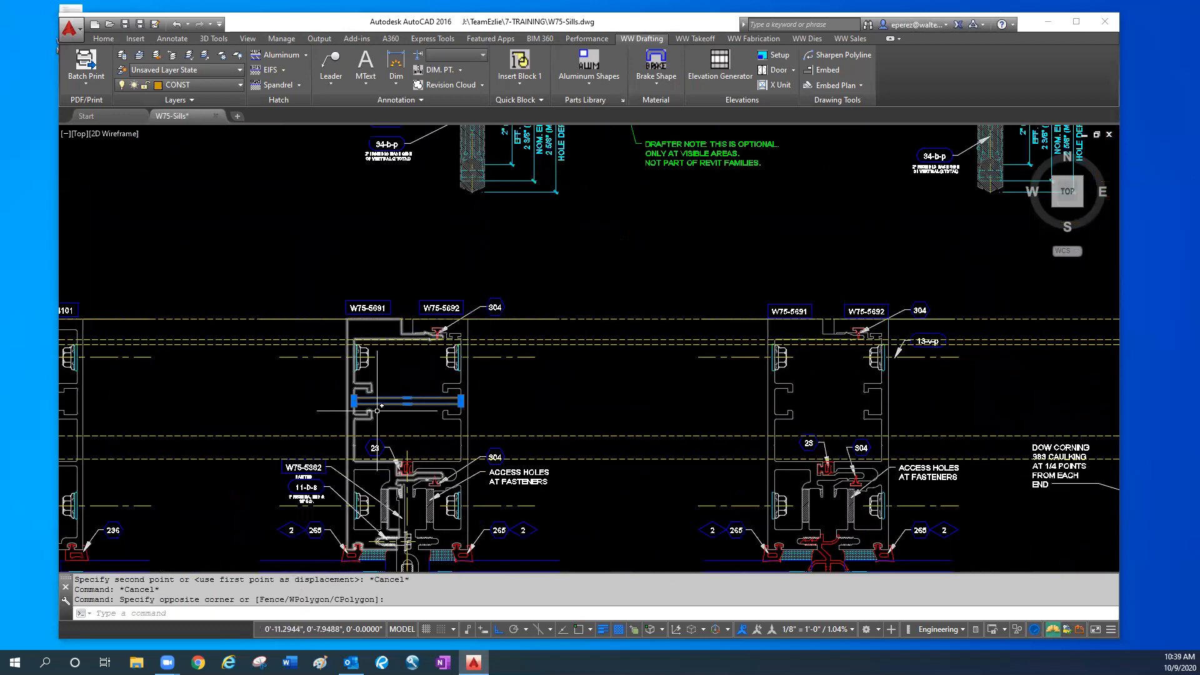
key(Delete)
- Examine the sill's 1218A clip, shim 02, 34-b-p anchor and W75-1101 flashing together with their notes and embedment dimensions
middle_drag(340, 403, 362, 363)
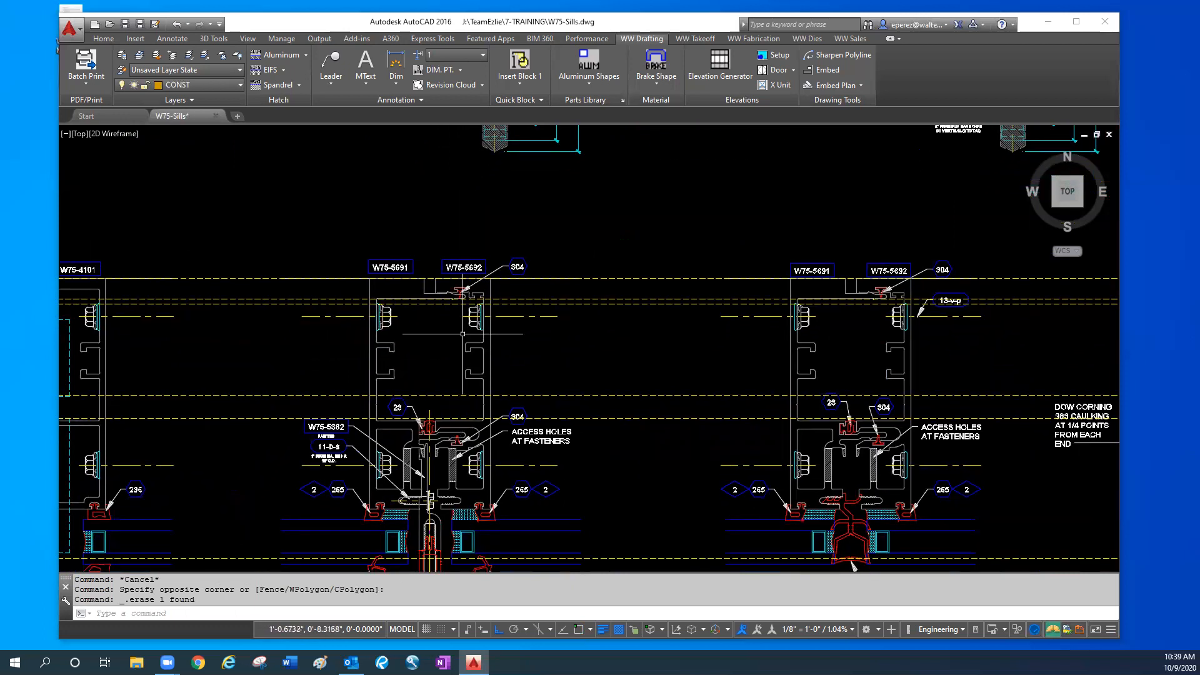
scroll(462, 335, down, 5)
scroll(436, 314, up, 5)
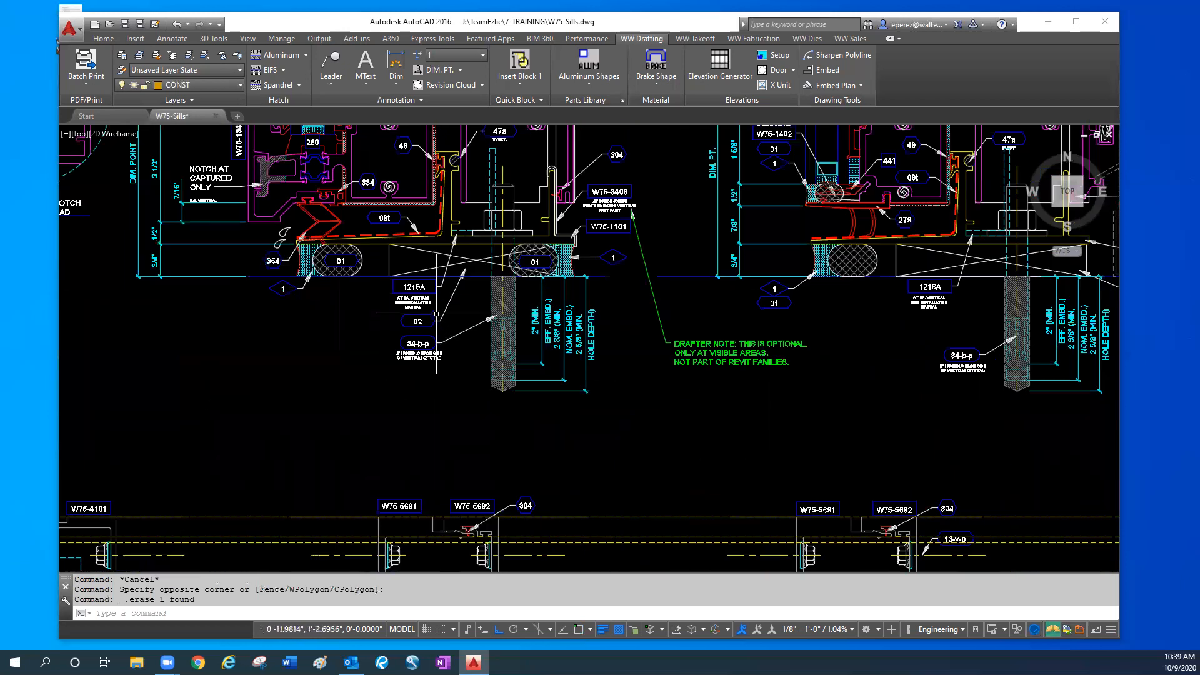
scroll(436, 314, up, 2)
scroll(444, 369, up, 2)
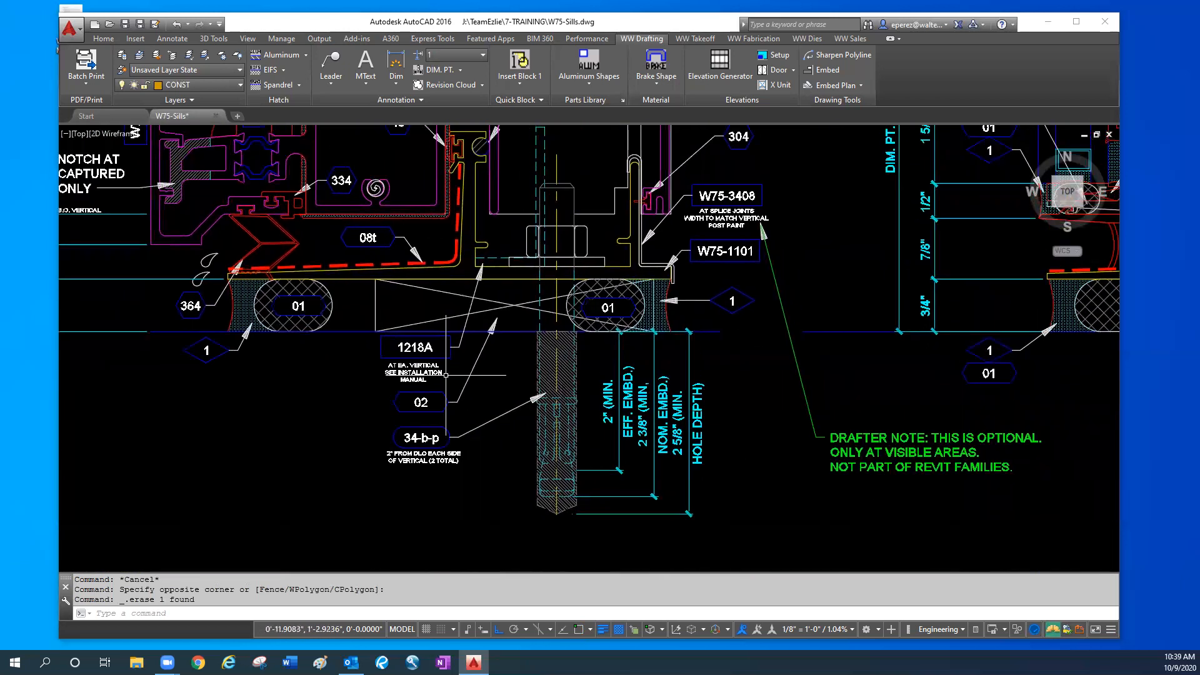
scroll(445, 374, up, 2)
middle_drag(431, 365, 435, 401)
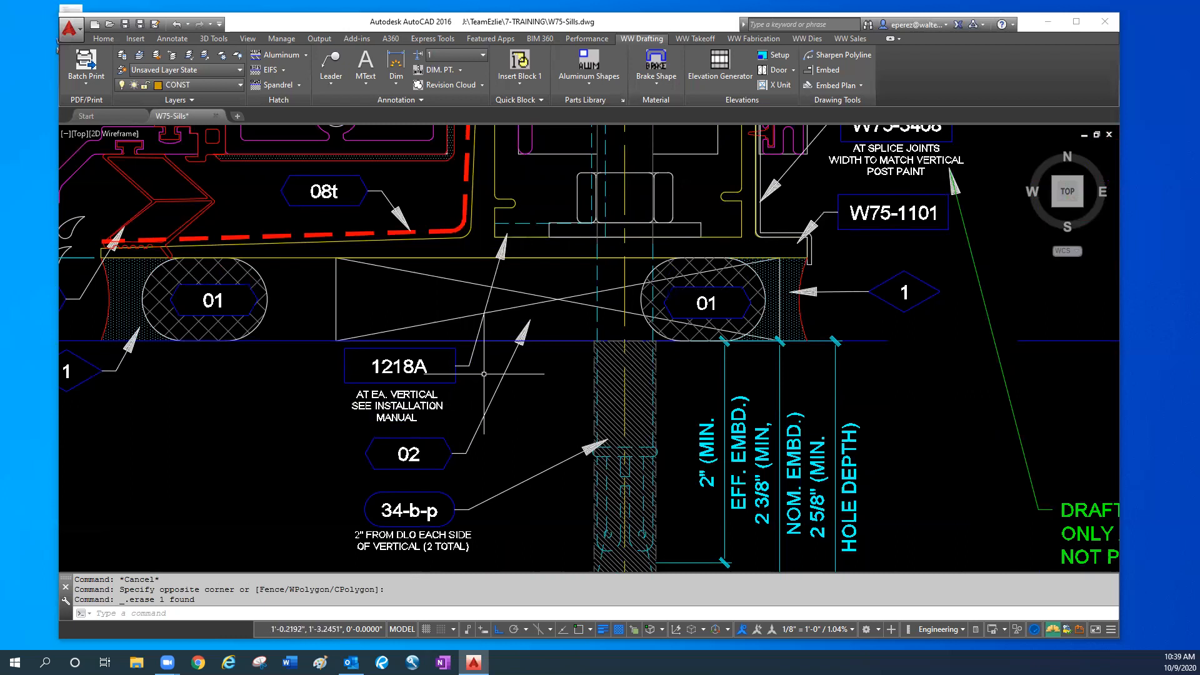
middle_drag(548, 287, 550, 418)
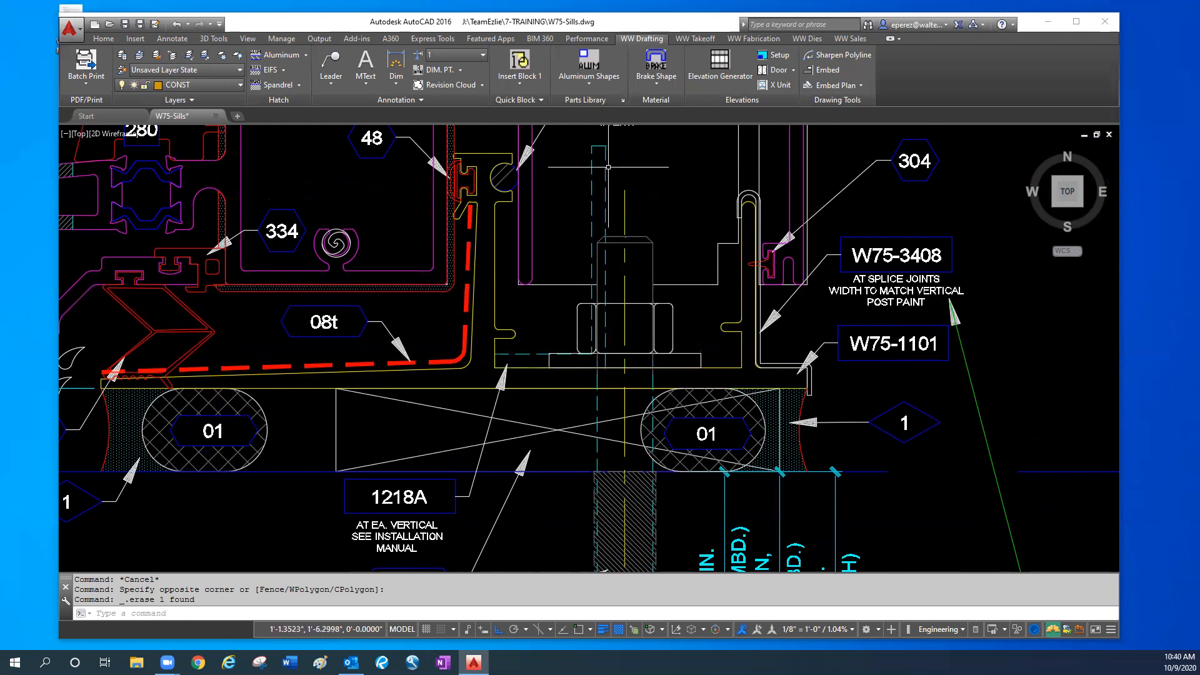
middle_drag(607, 167, 603, 308)
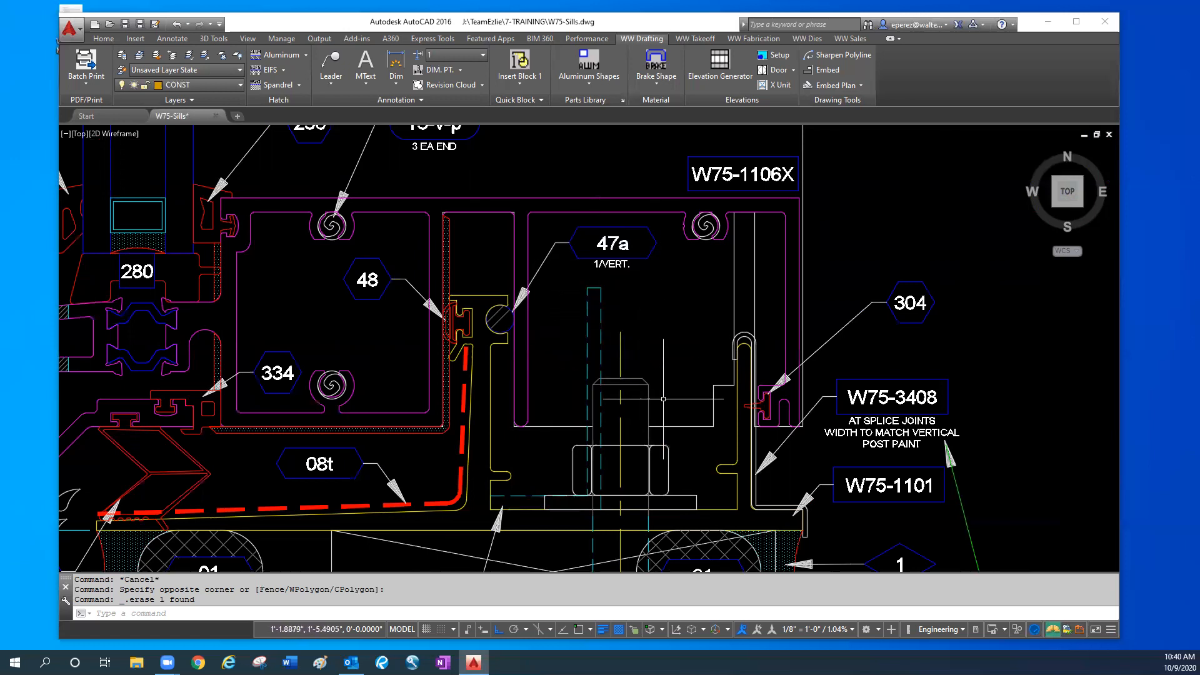
scroll(616, 448, down, 2)
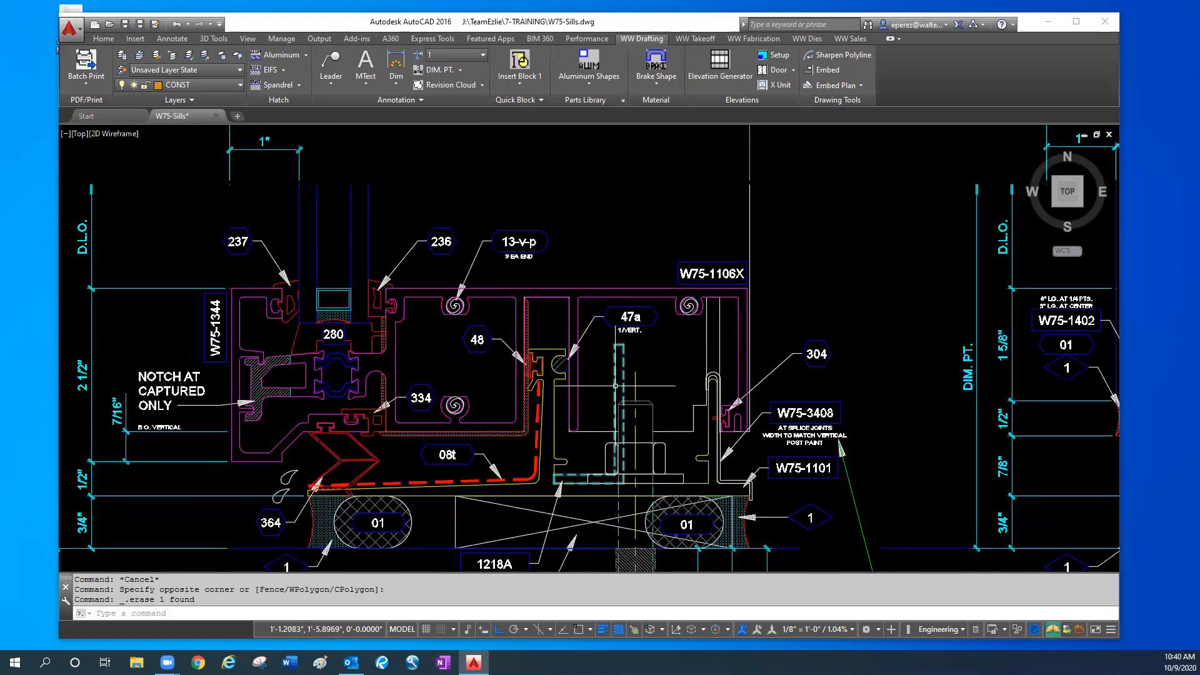
scroll(437, 405, down, 3)
- Examine the 3D images of the sill flashing with its anchors and blue clip, and compare them with the sill section
middle_drag(250, 353, 823, 385)
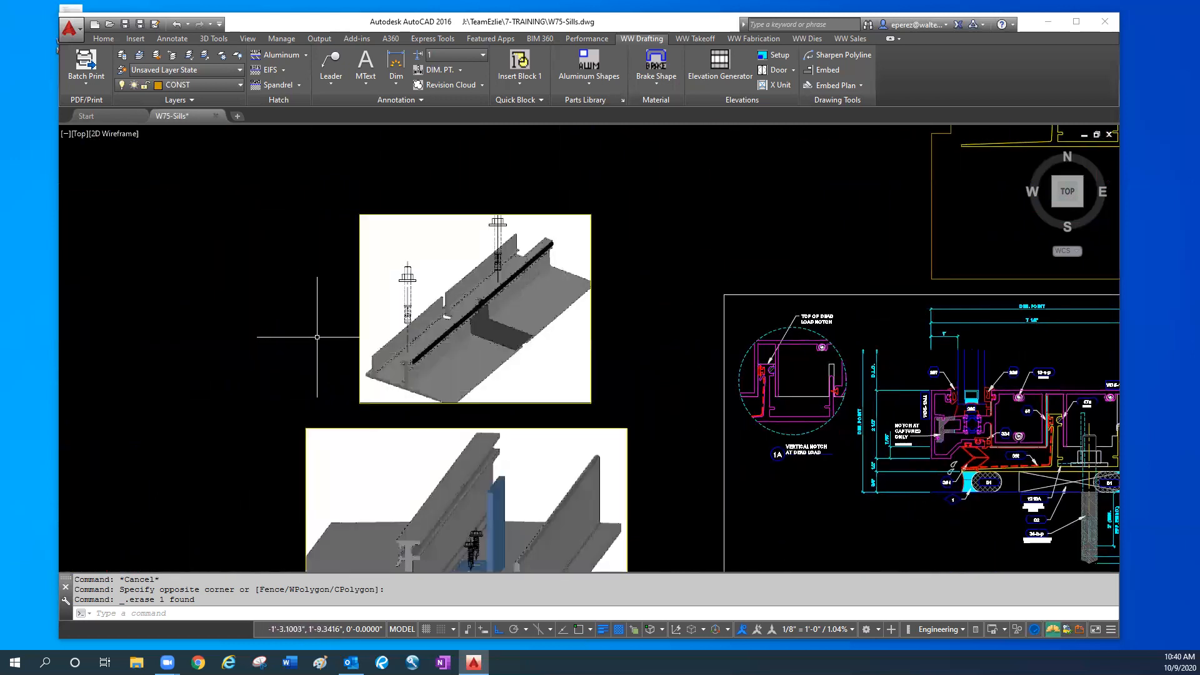
middle_drag(346, 382, 348, 356)
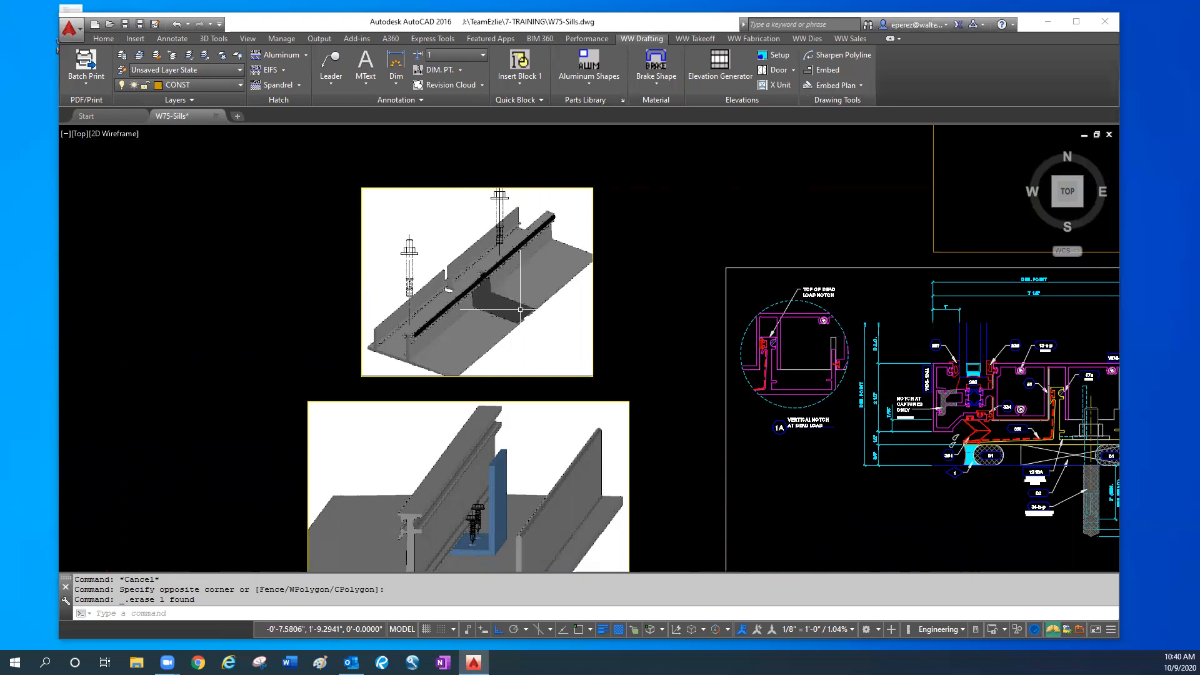
middle_drag(621, 356, 635, 212)
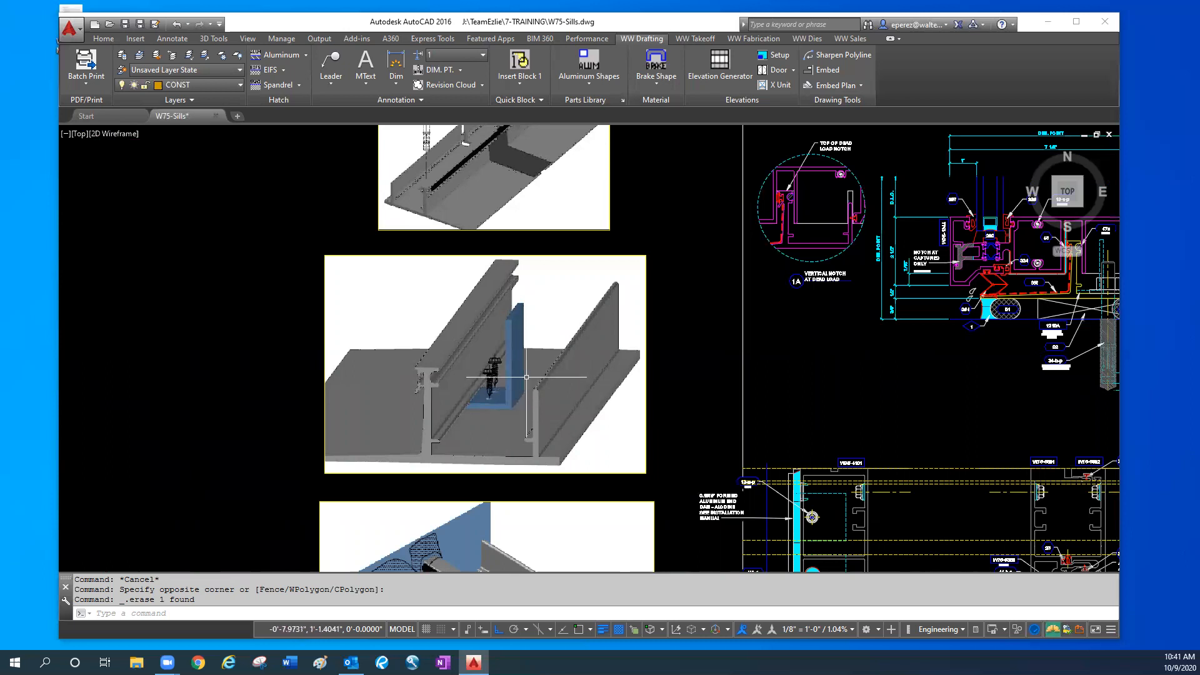
middle_drag(541, 435, 485, 428)
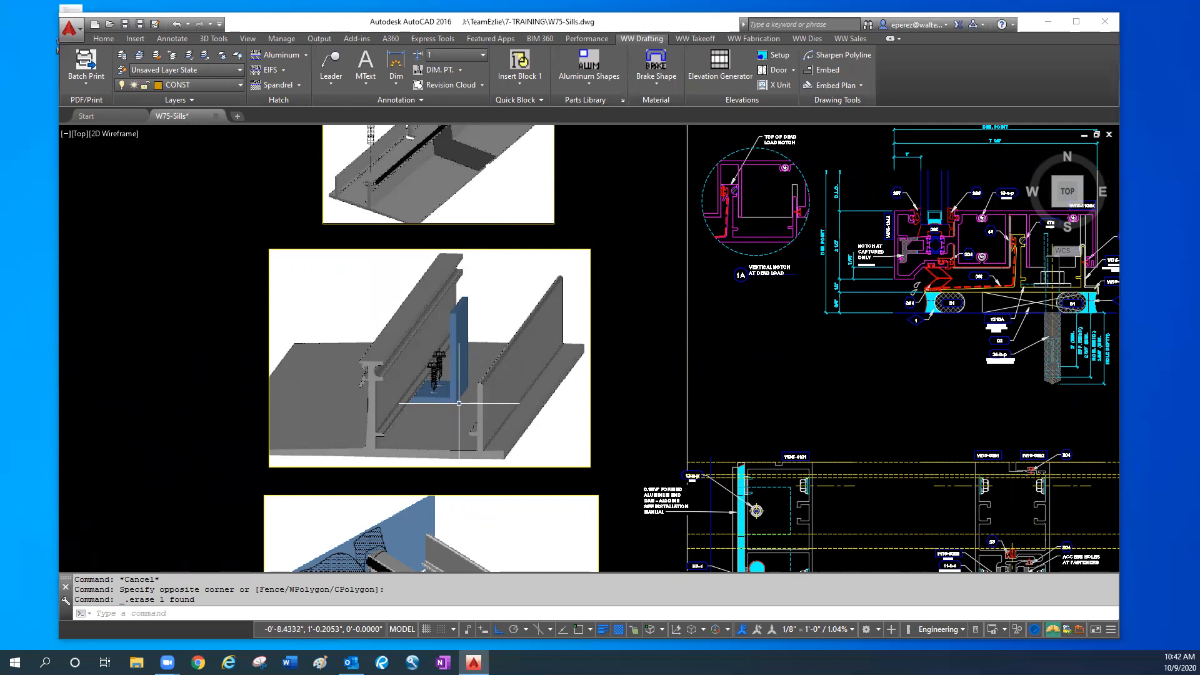
middle_drag(767, 408, 733, 404)
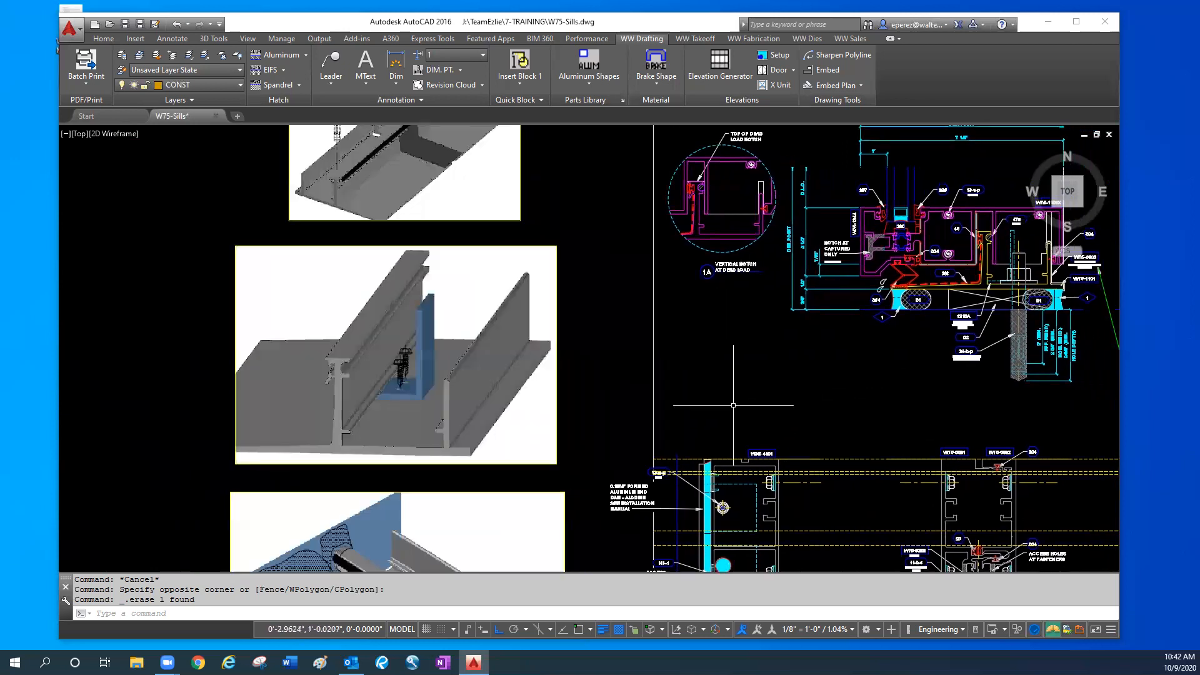
middle_drag(959, 328, 818, 437)
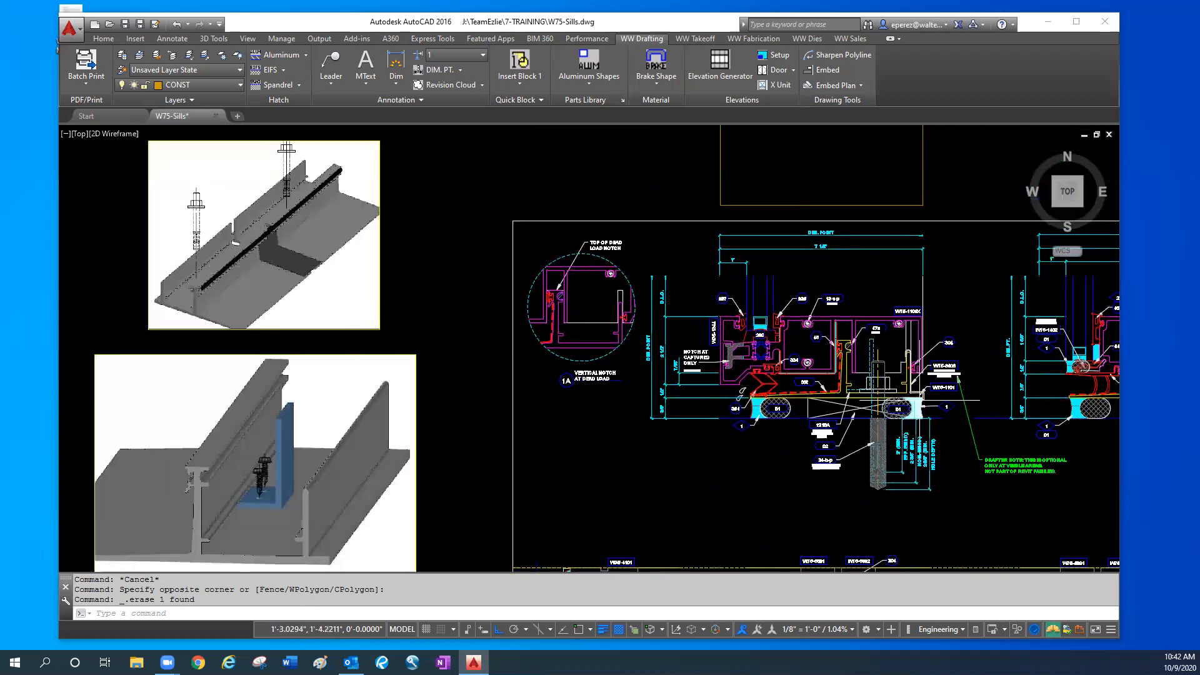
- Highlight the dashed 08t gasket line in the W75-1106X sill section and compare it with the 3D sill images
scroll(900, 395, up, 2)
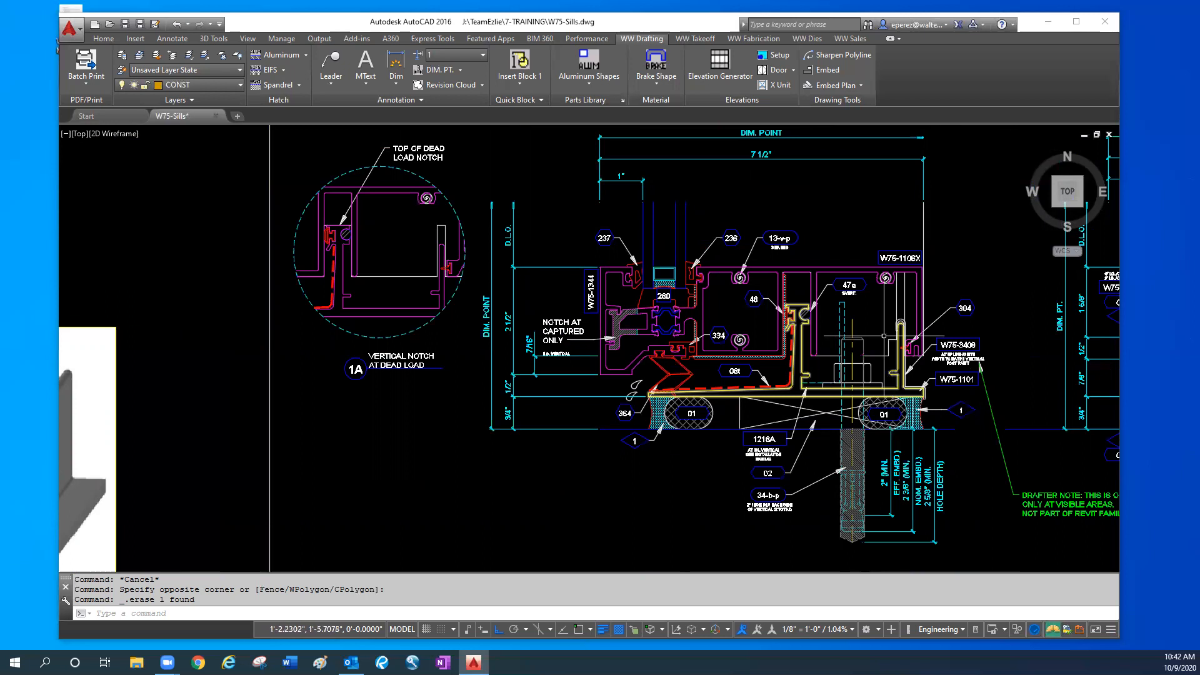
scroll(801, 379, up, 2)
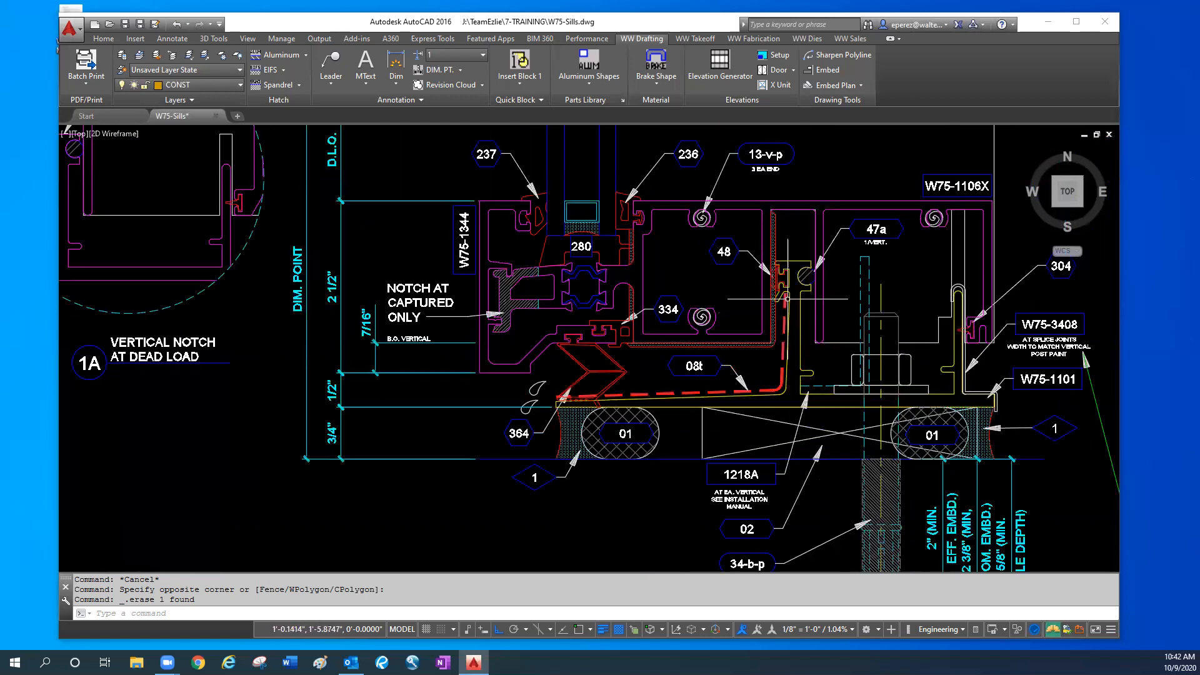
click(726, 391)
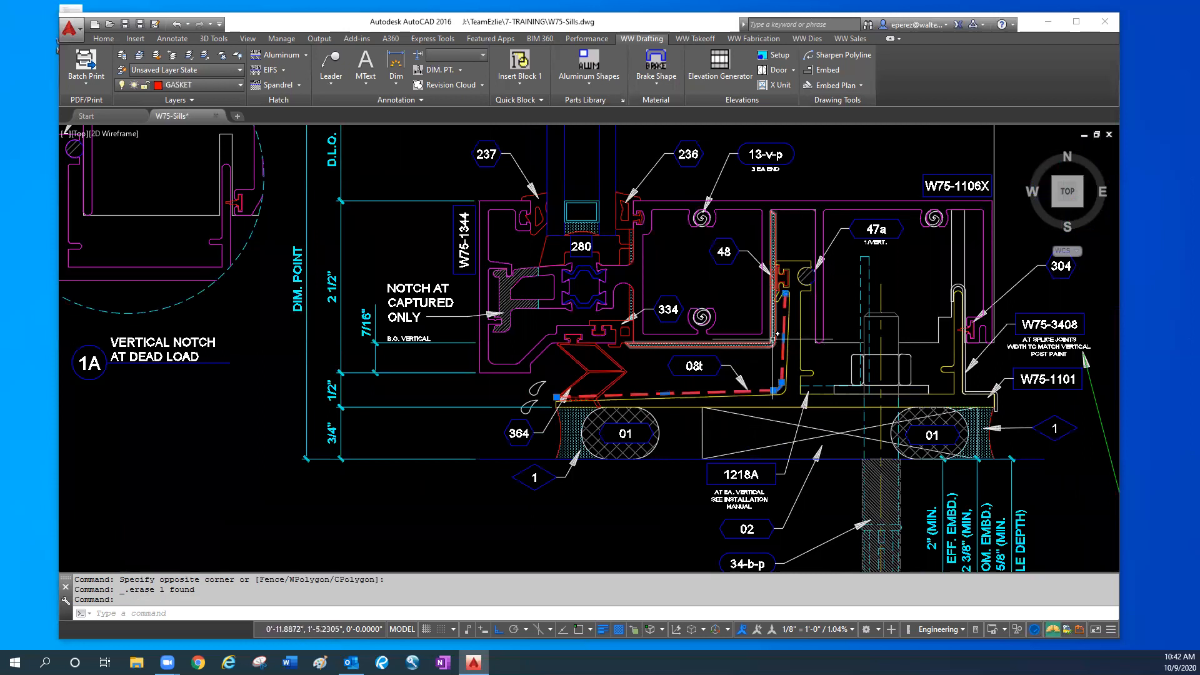
click(574, 410)
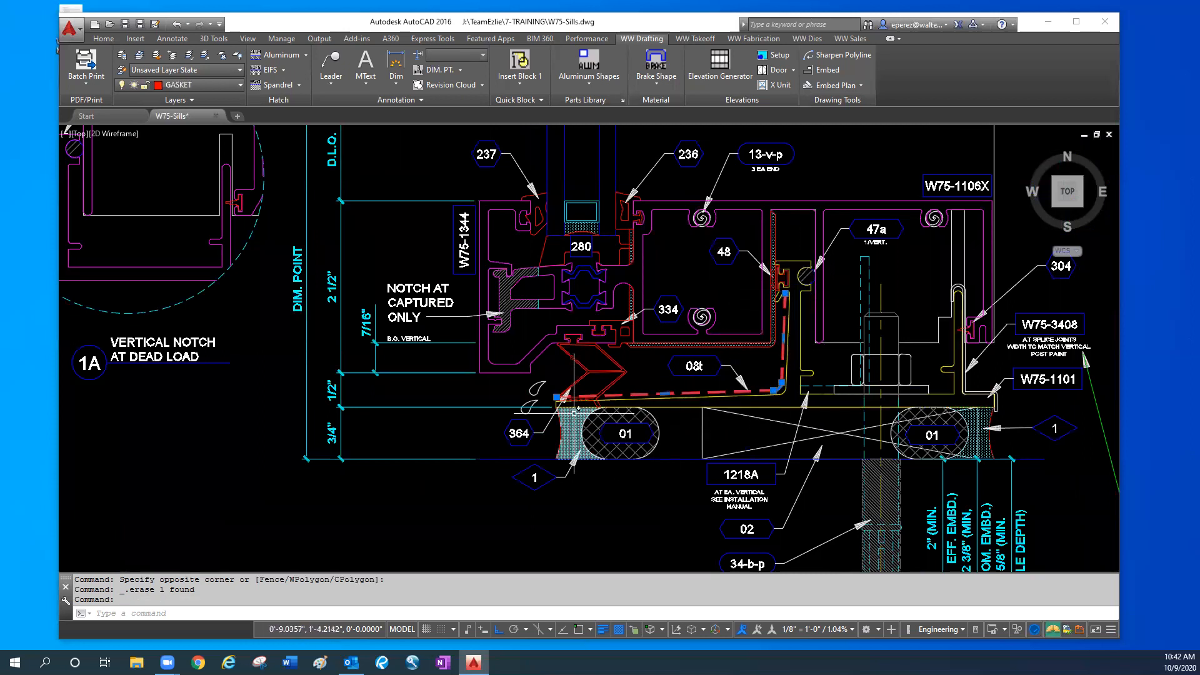
scroll(605, 400, down, 2)
middle_drag(371, 525, 533, 541)
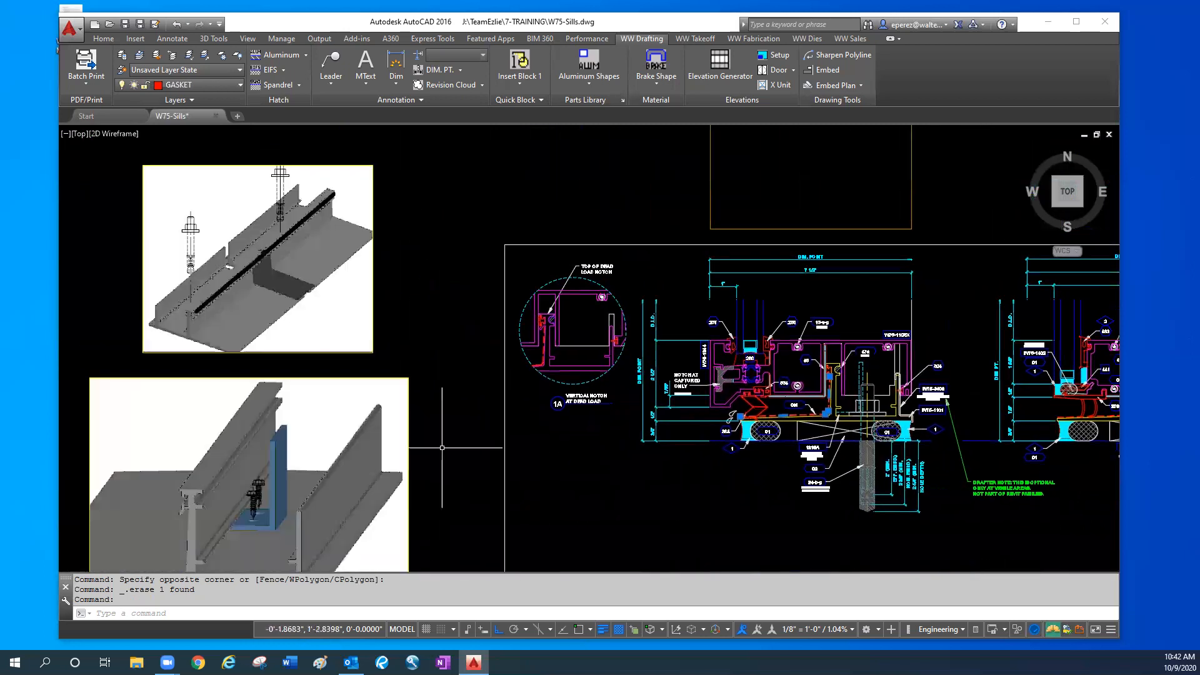
- Examine the splice area in the 3D flashing image, clear the 08t highlight and inspect gasket 364 at the sill section's front edge
scroll(275, 275, up, 4)
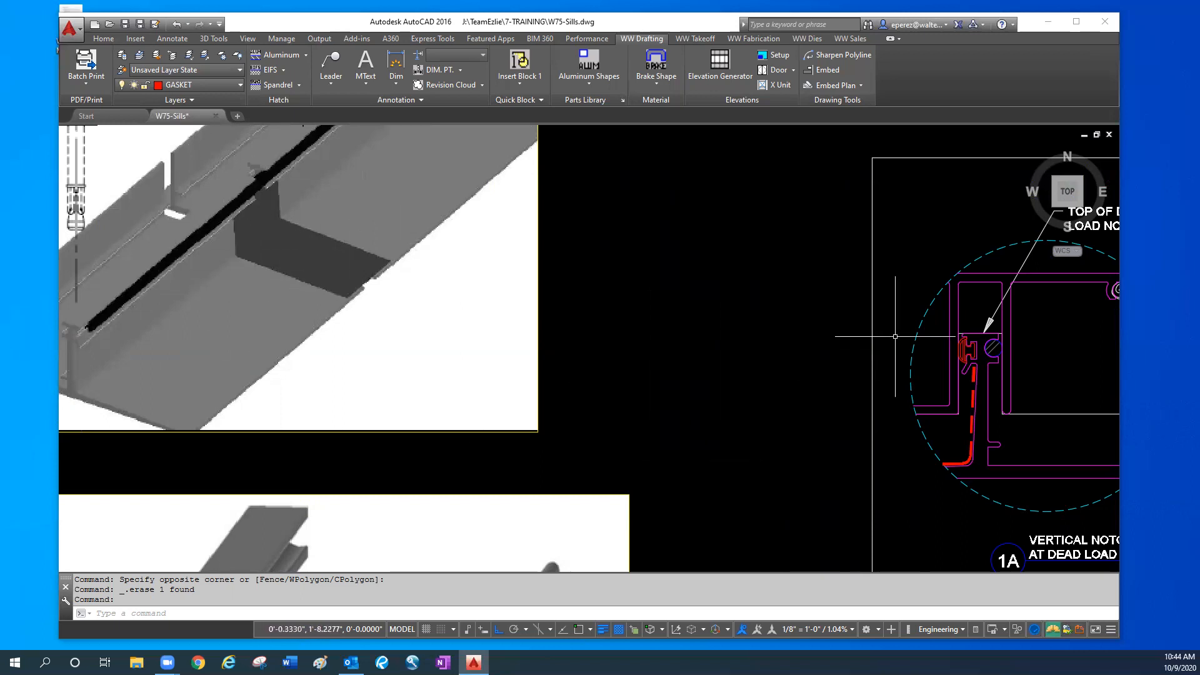
scroll(825, 350, down, 5)
scroll(362, 321, up, 3)
scroll(717, 375, up, 4)
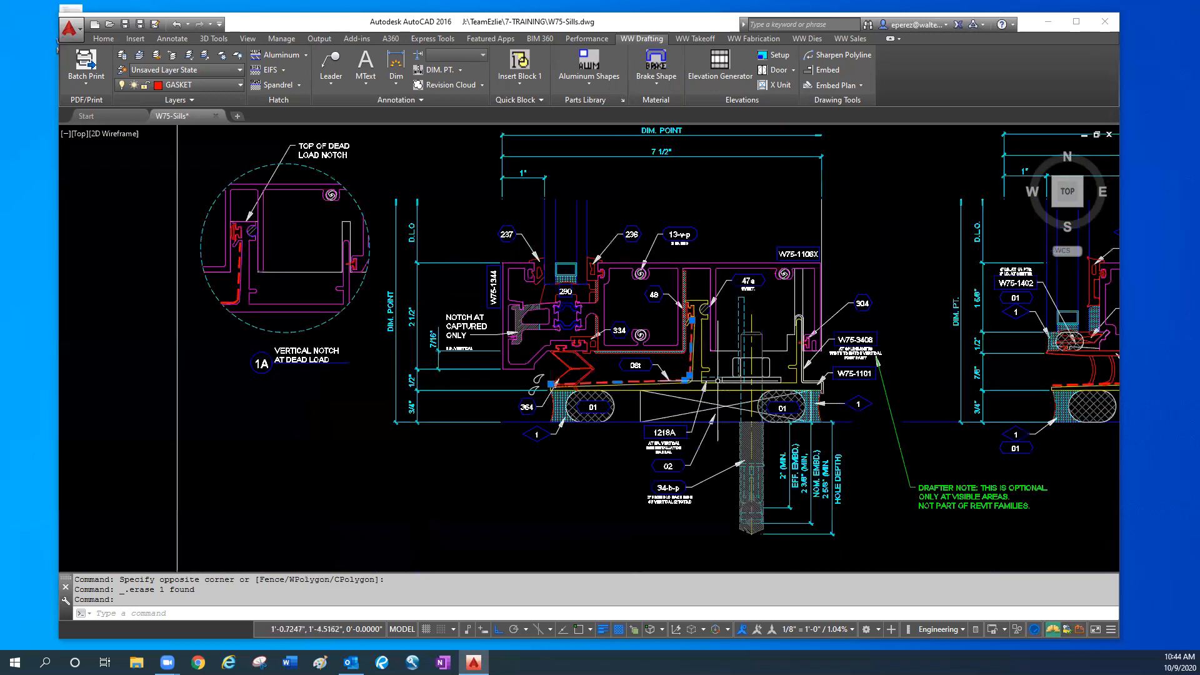
key(Escape)
key(Escape)
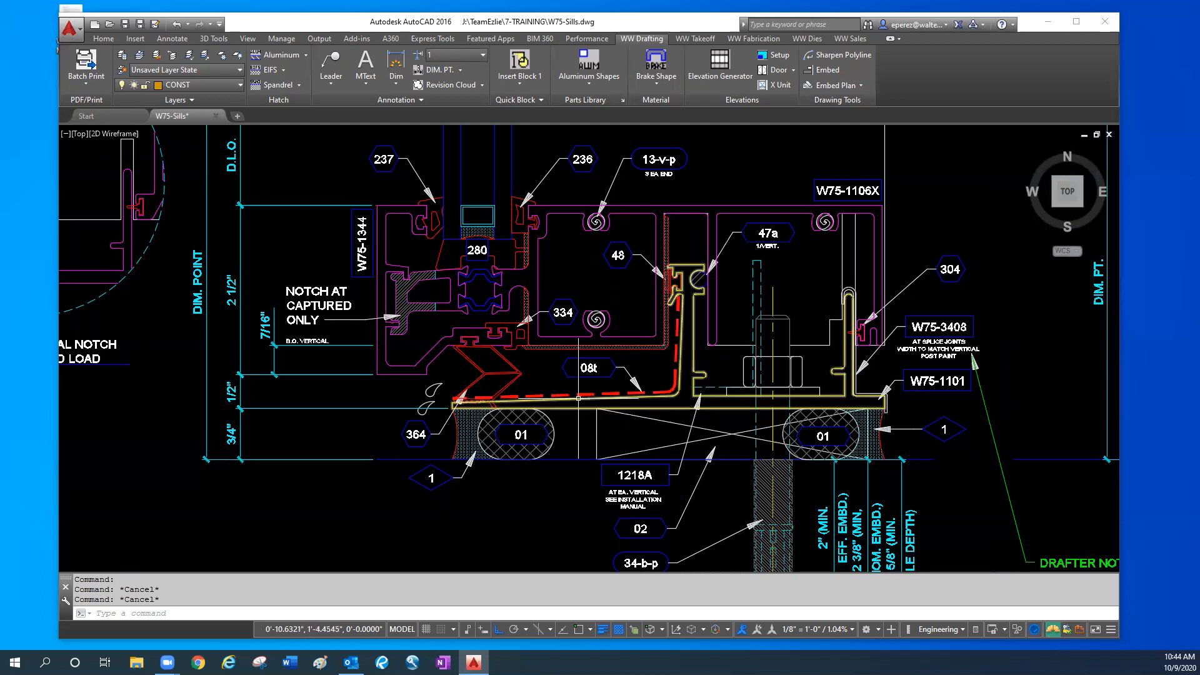
scroll(668, 276, up, 2)
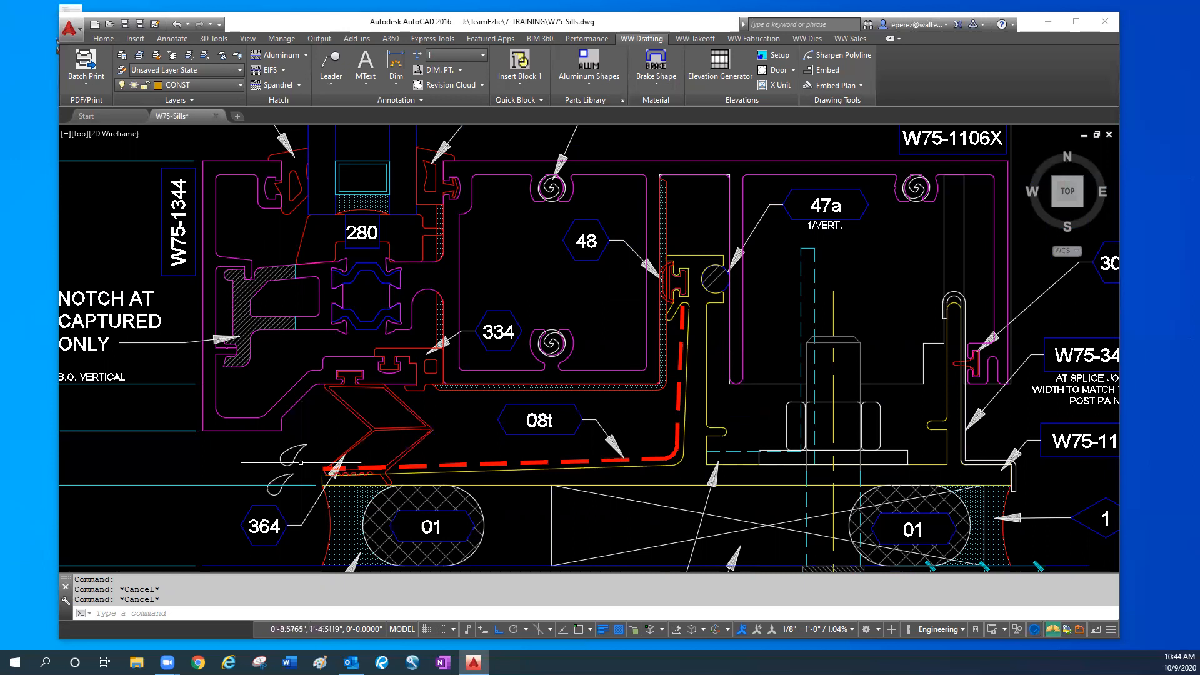
middle_drag(294, 478, 301, 412)
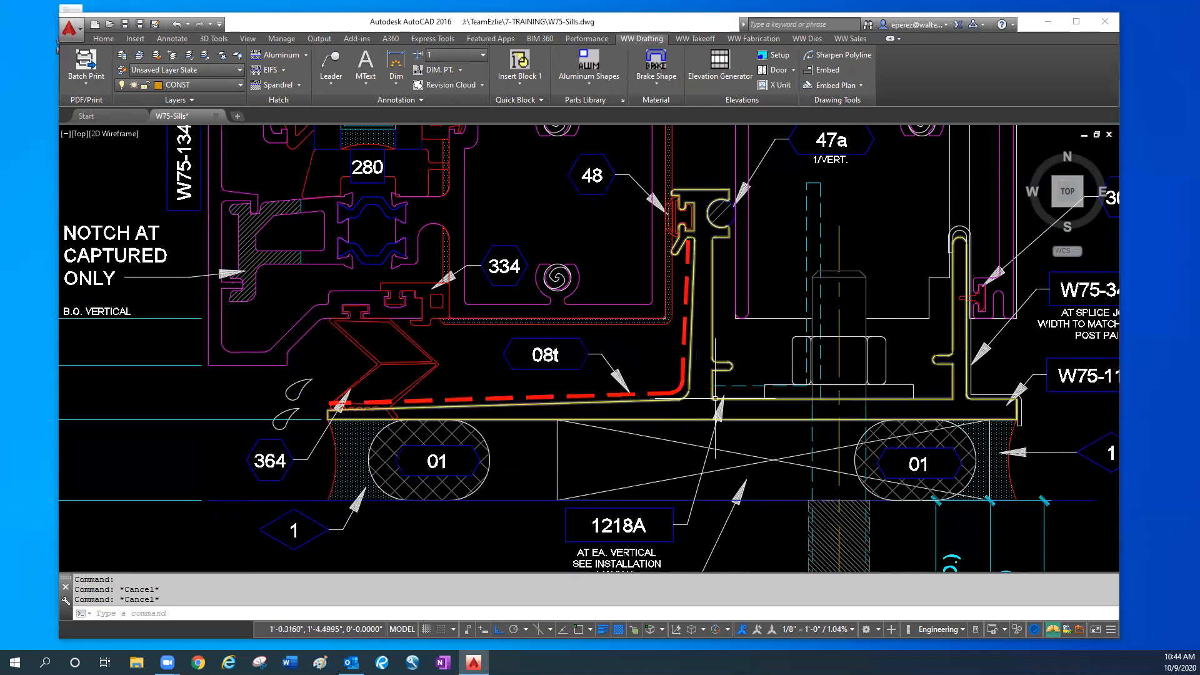
- Highlight the dashed 08t line along the flashing's base and upstand, and relate it to the surrounding W75-1106X sill section
click(683, 365)
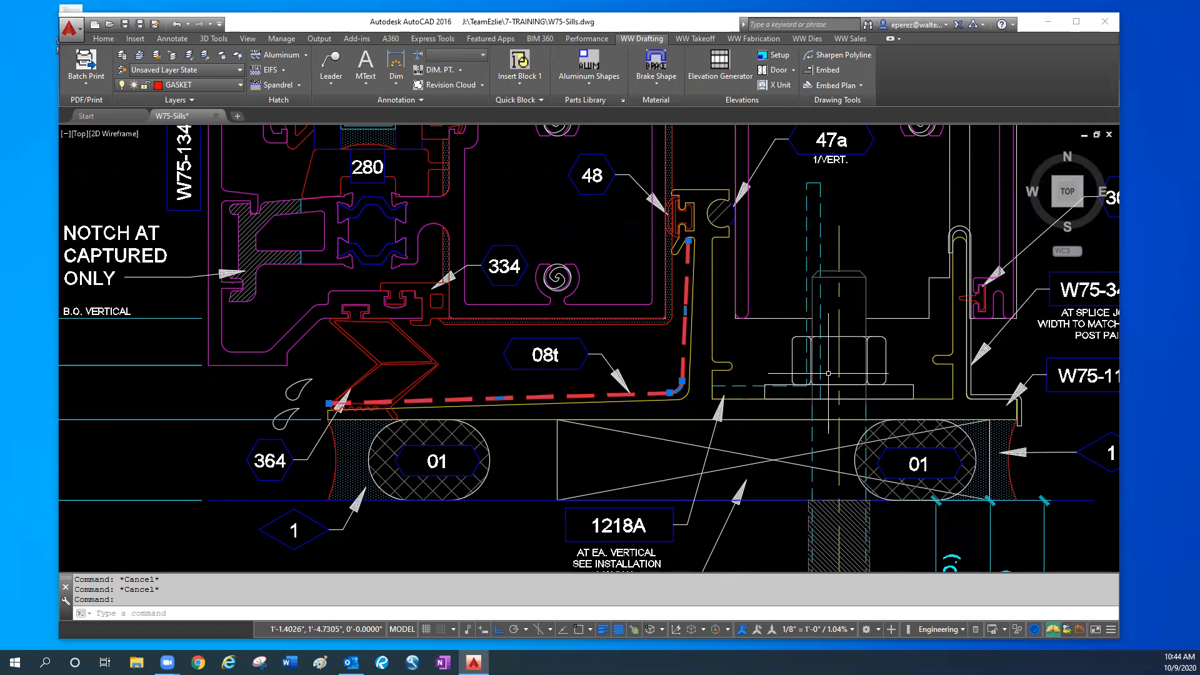
key(Escape)
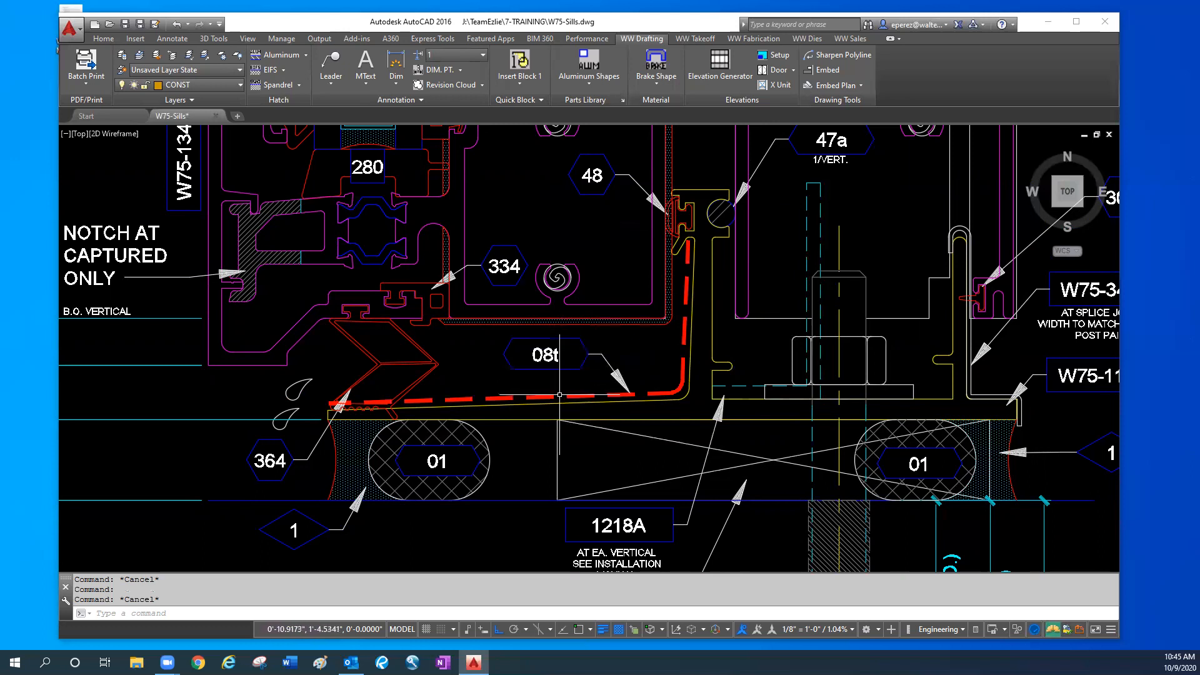
scroll(551, 407, down, 2)
scroll(552, 407, down, 2)
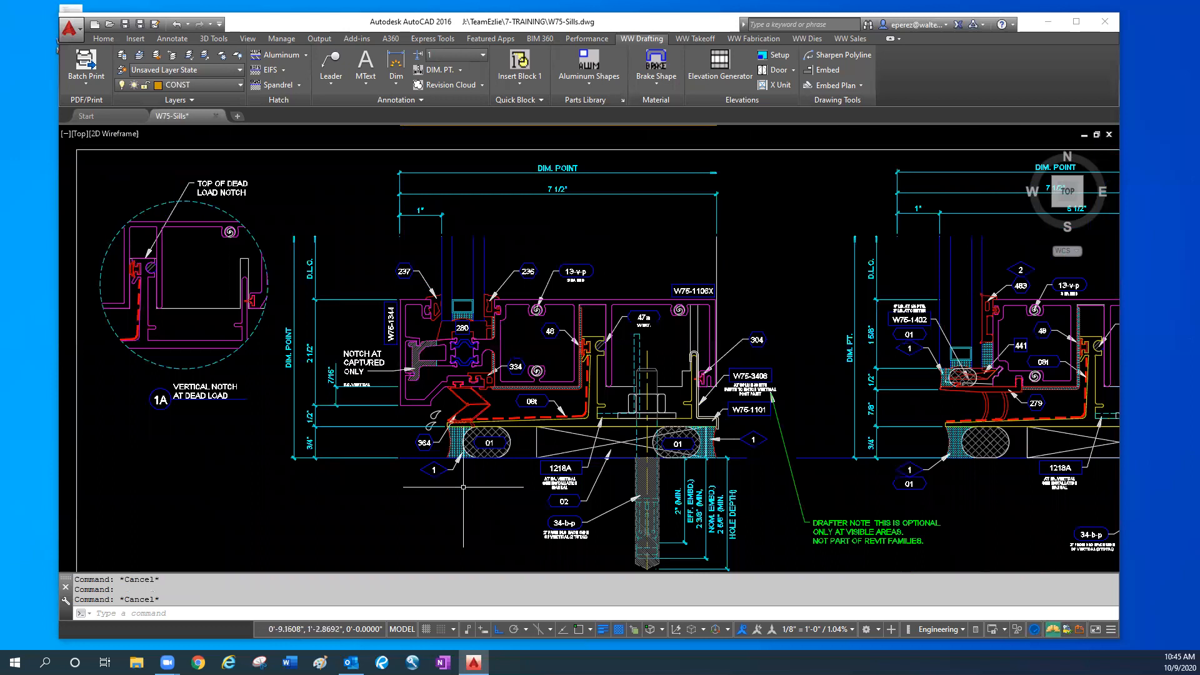
scroll(463, 487, up, 2)
scroll(465, 474, down, 2)
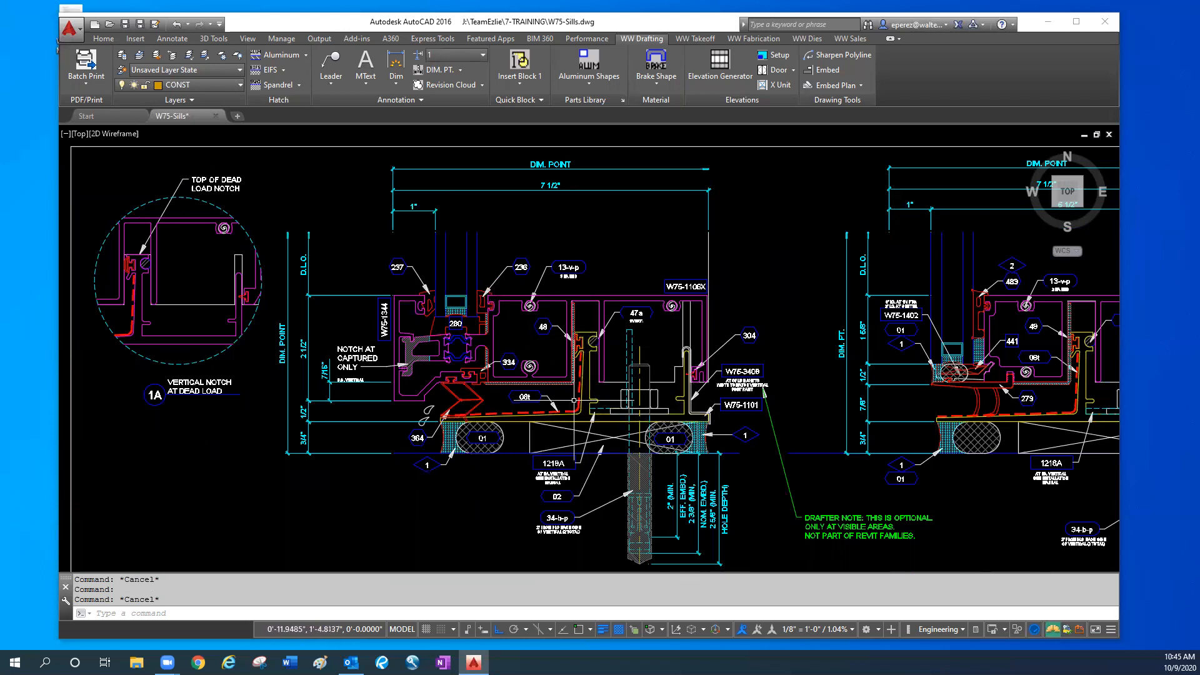
scroll(588, 383, up, 2)
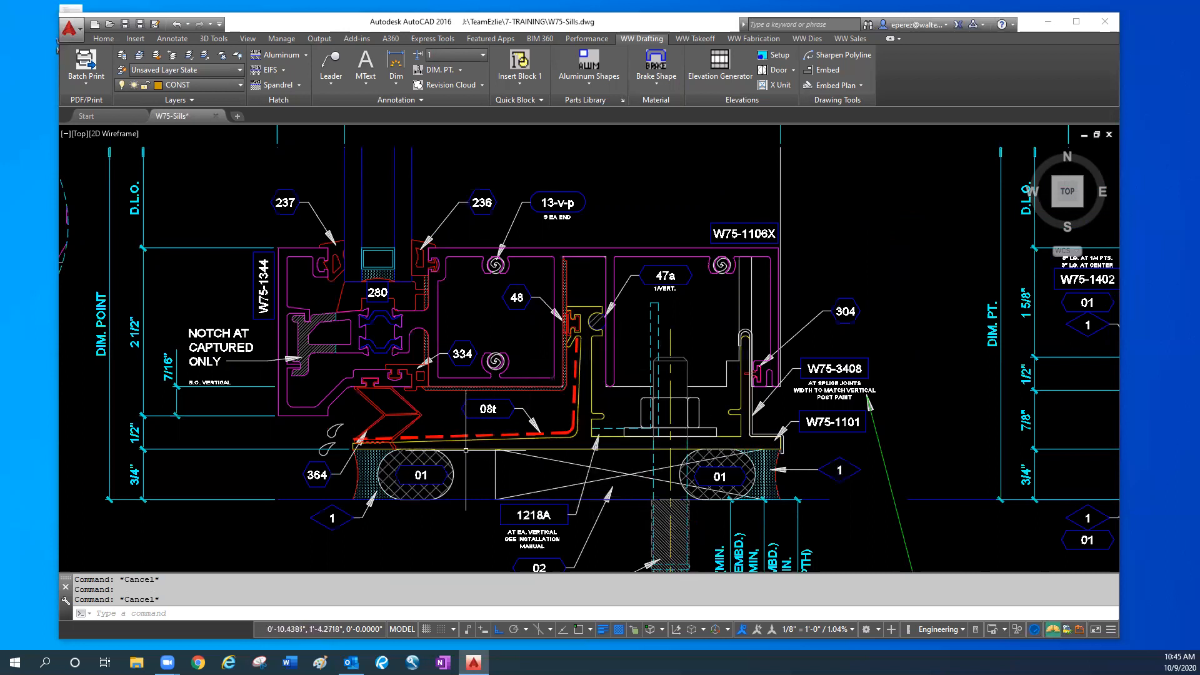
- Highlight gasket 48's outer bulb and its T-shaped stem in the flashing upstand's pocket, one after the other
scroll(589, 330, up, 4)
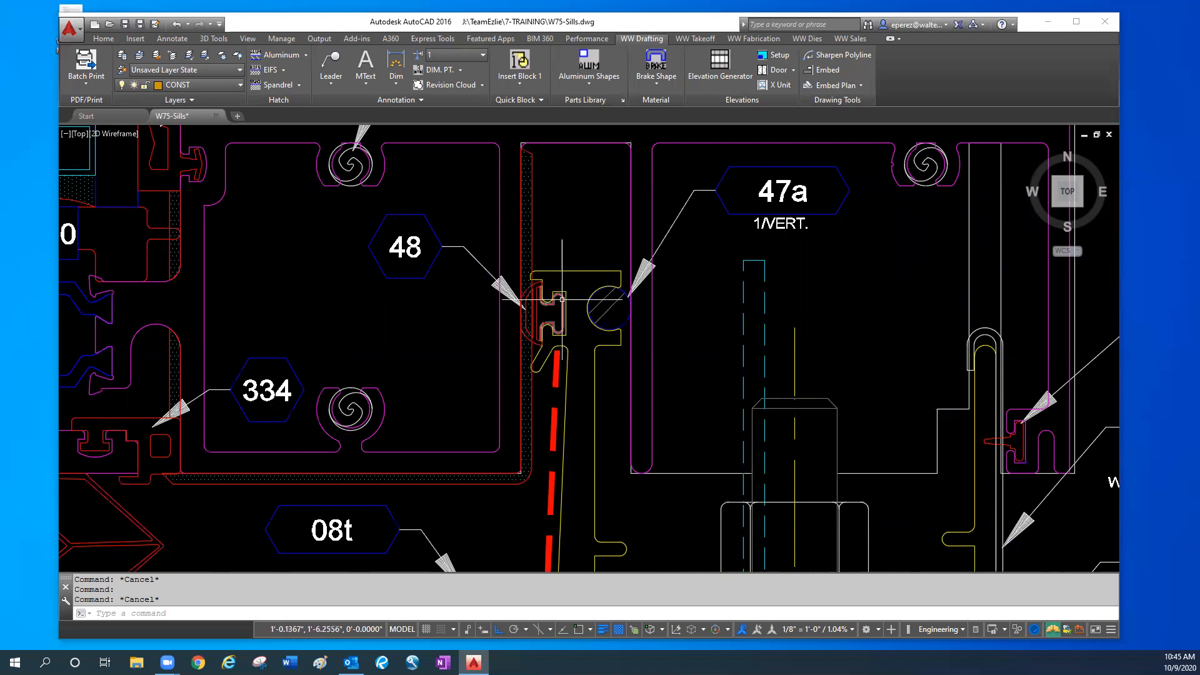
scroll(560, 298, up, 5)
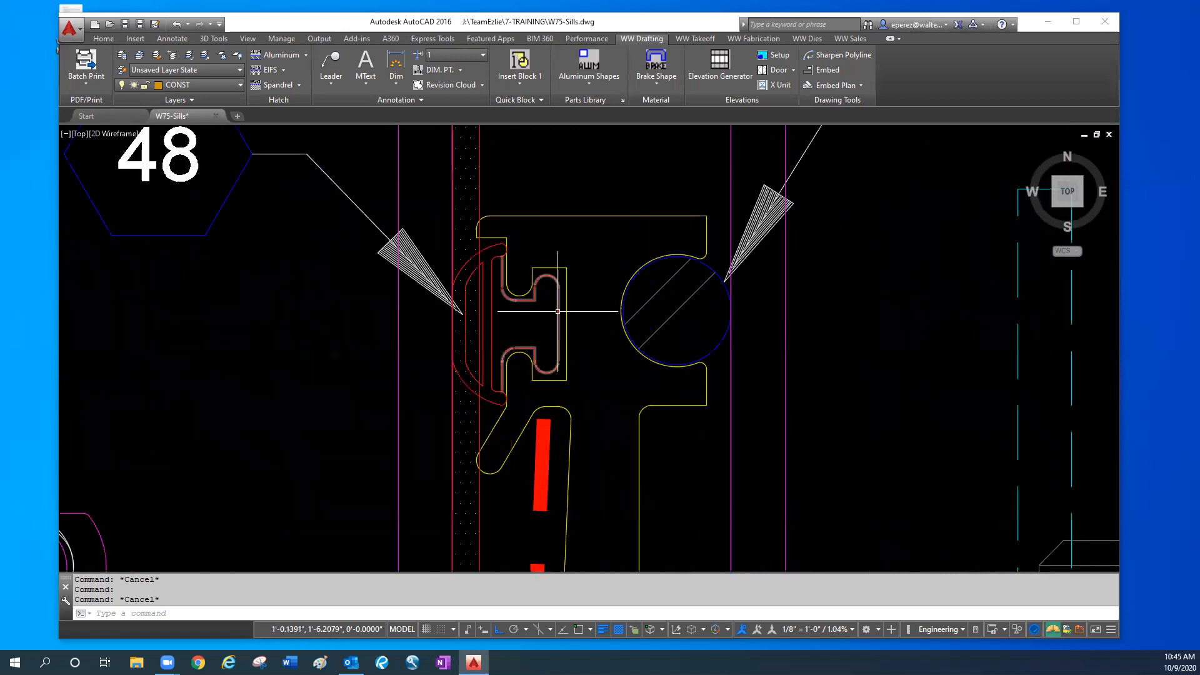
click(475, 271)
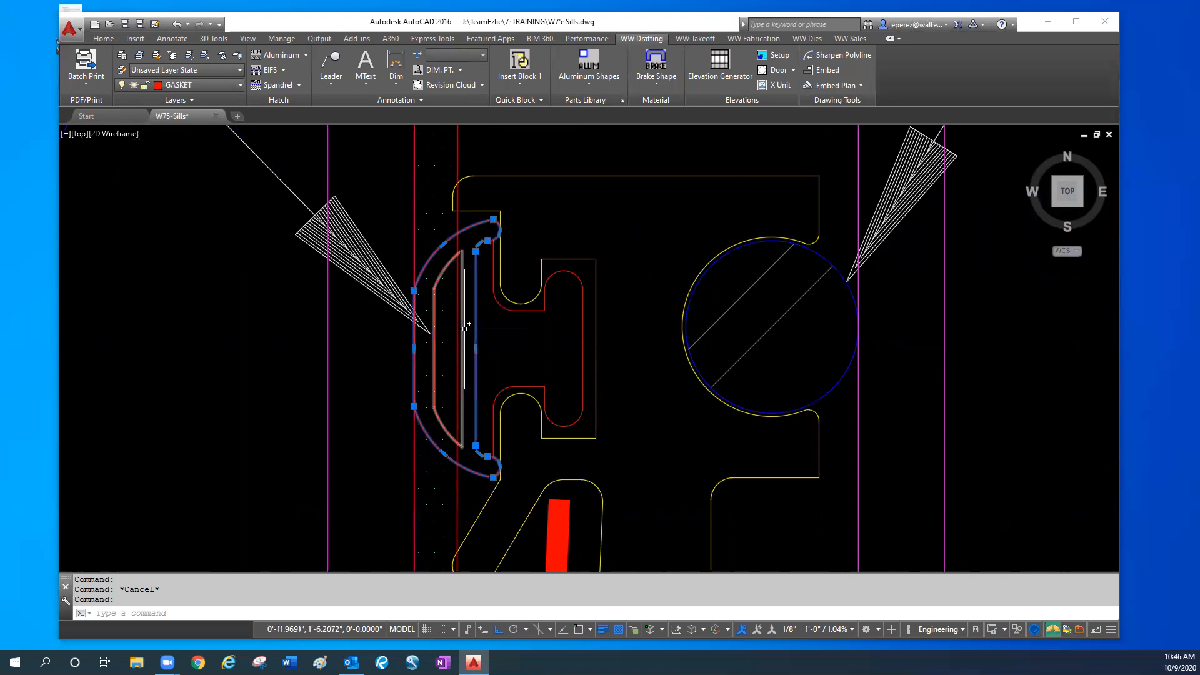
key(Escape)
click(508, 304)
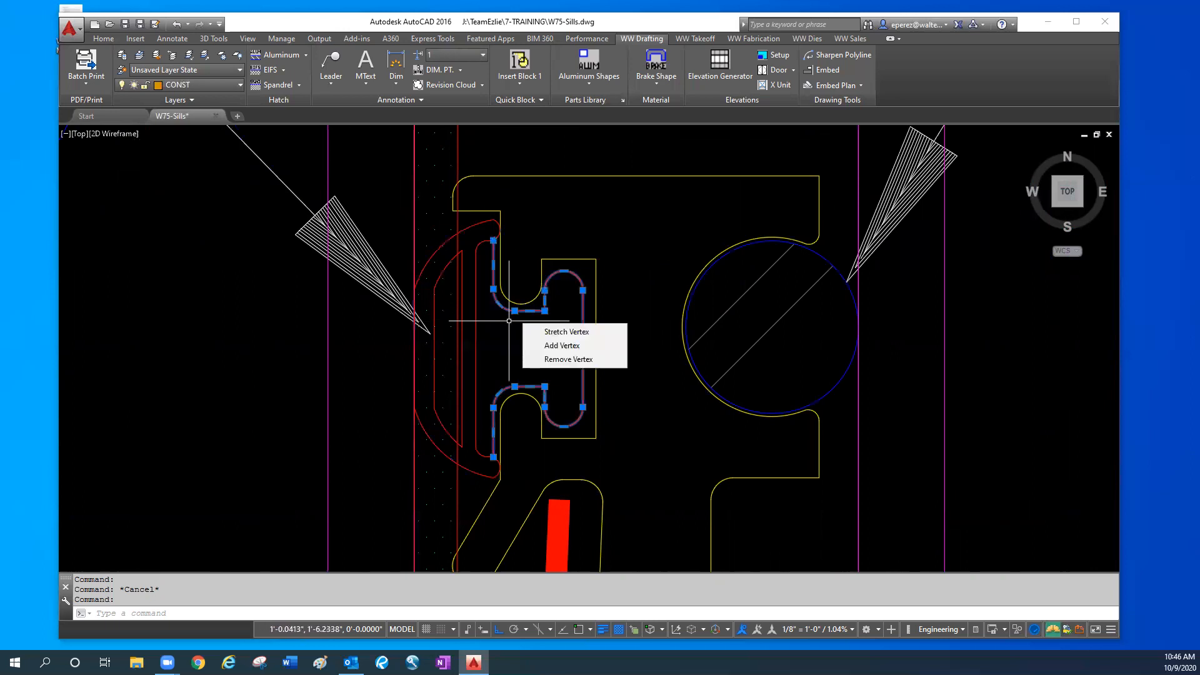
key(Escape)
click(528, 308)
scroll(530, 304, down, 2)
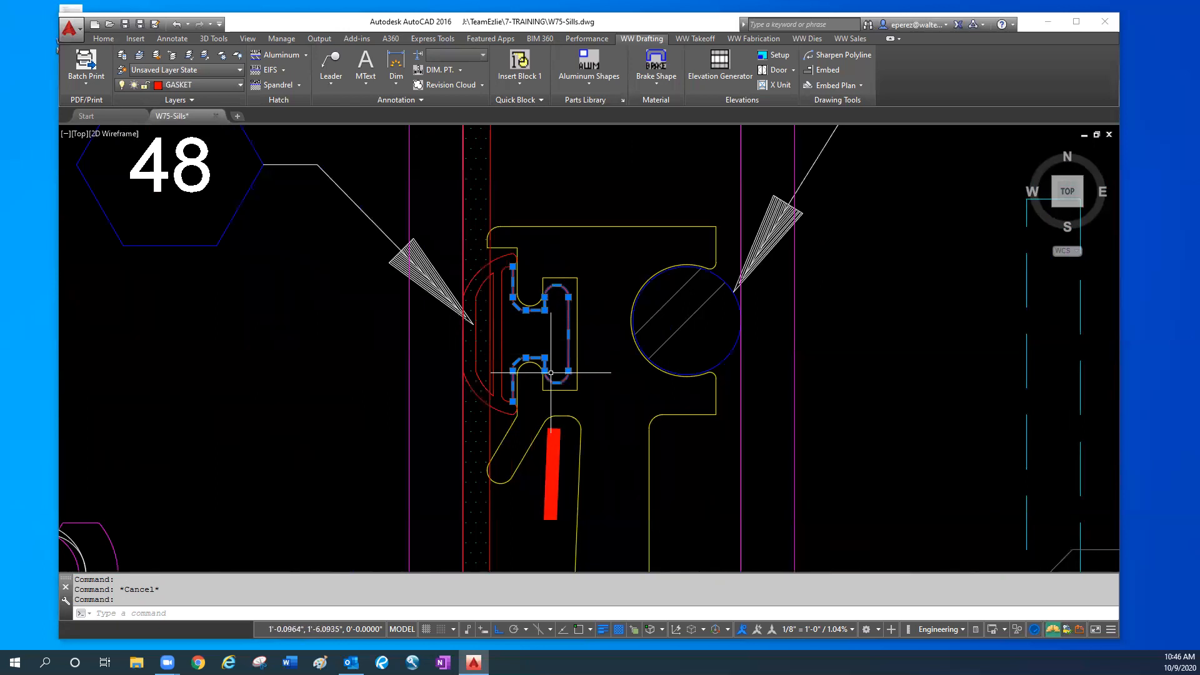
key(Escape)
- Examine the black gasket running along the flashing upstand in the 3D image to compare it with gasket 48
scroll(425, 356, down, 4)
middle_drag(305, 378, 507, 407)
scroll(331, 417, down, 5)
middle_drag(275, 408, 1162, 475)
mouse_move(288, 314)
middle_down()
mouse_move(311, 333)
mouse_move(557, 380)
middle_up()
scroll(144, 318, up, 5)
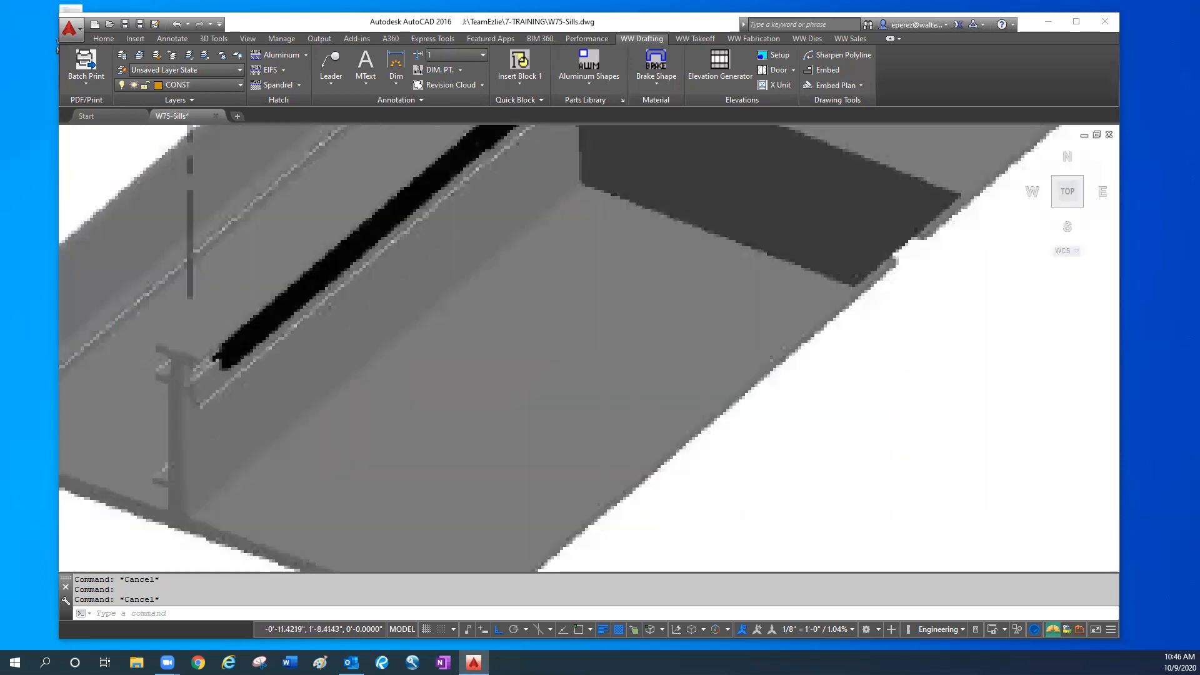
scroll(224, 352, down, 2)
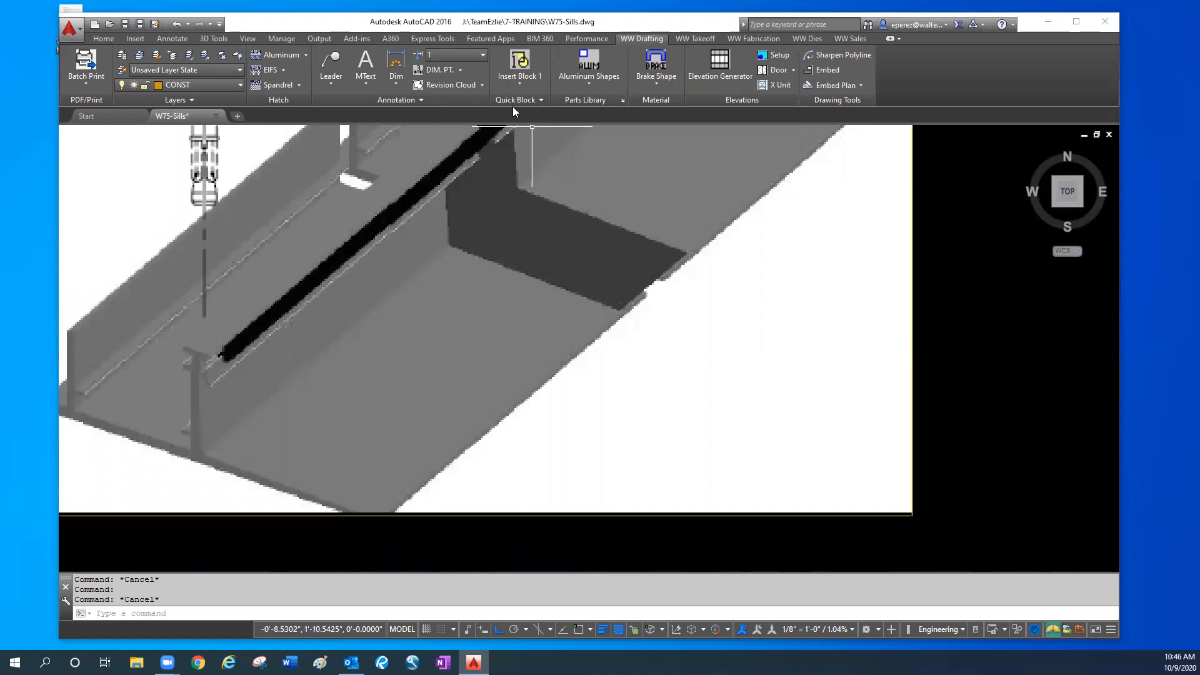
scroll(921, 331, down, 4)
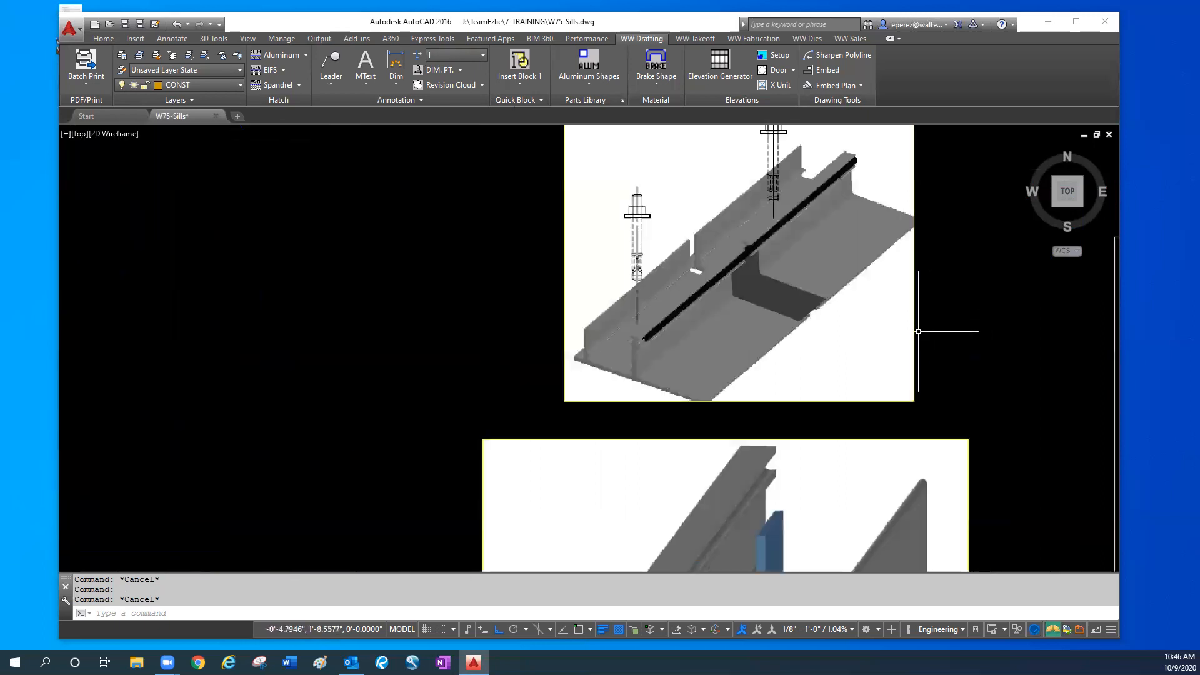
middle_drag(903, 351, 267, 434)
- Highlight gasket 48's curved outer bulb in the sill section and examine where it overlaps the adjoining dotted red strip
scroll(810, 440, up, 4)
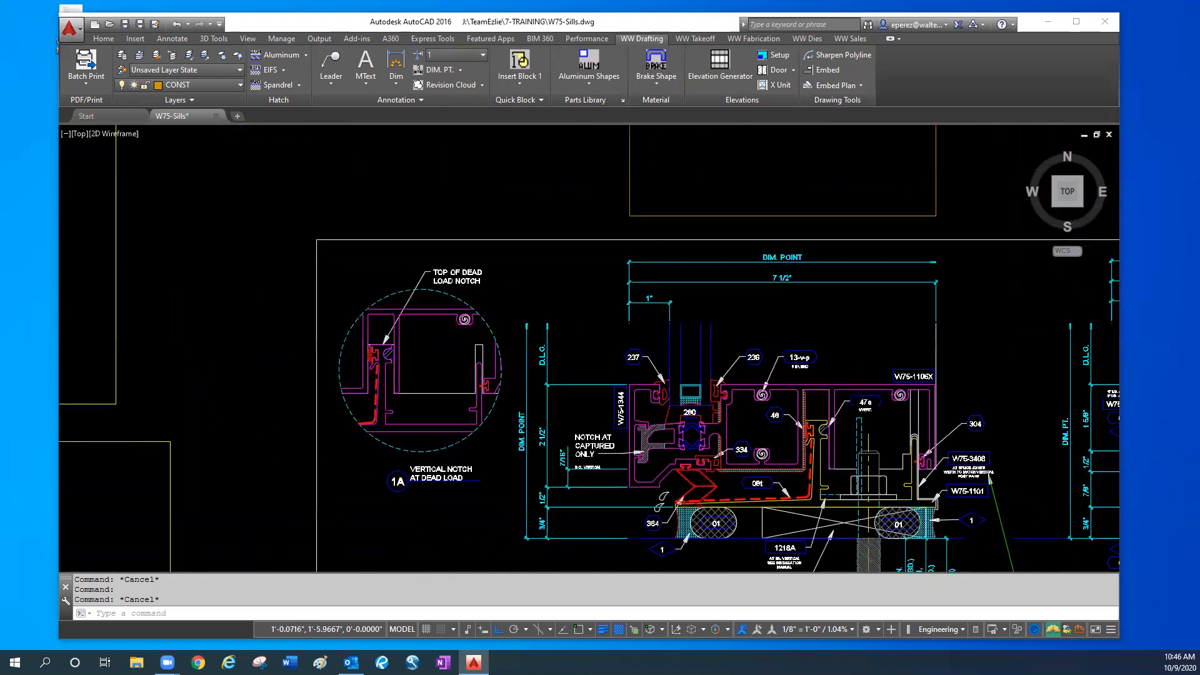
scroll(814, 422, up, 2)
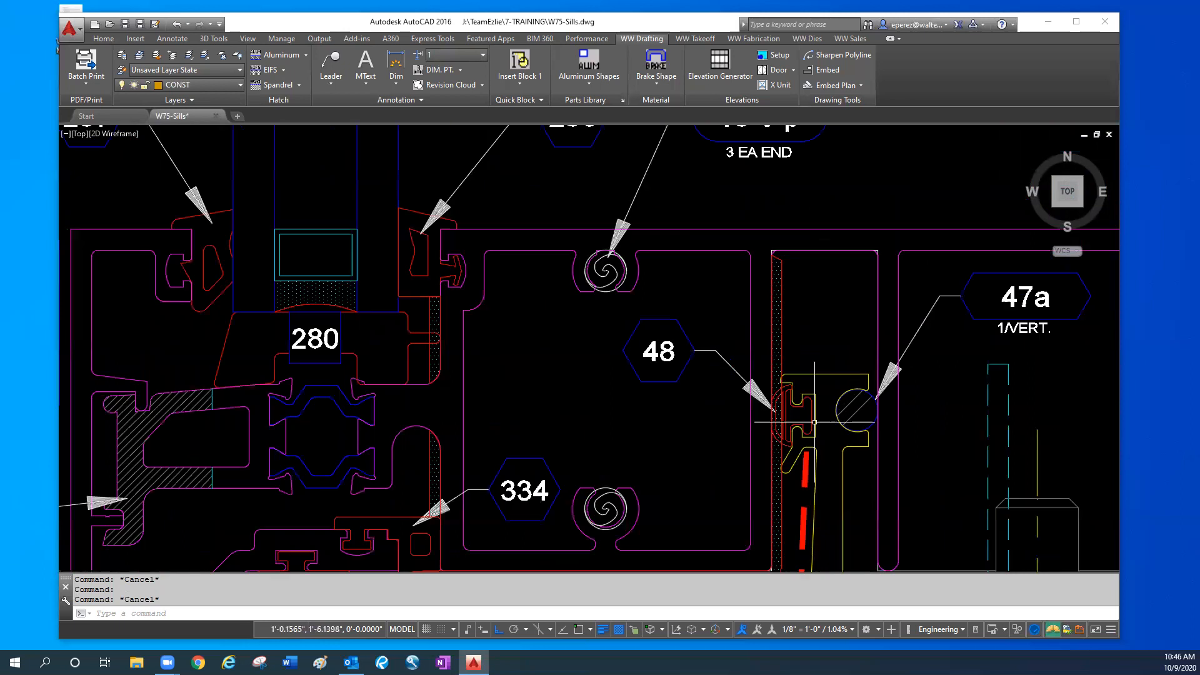
scroll(805, 400, up, 2)
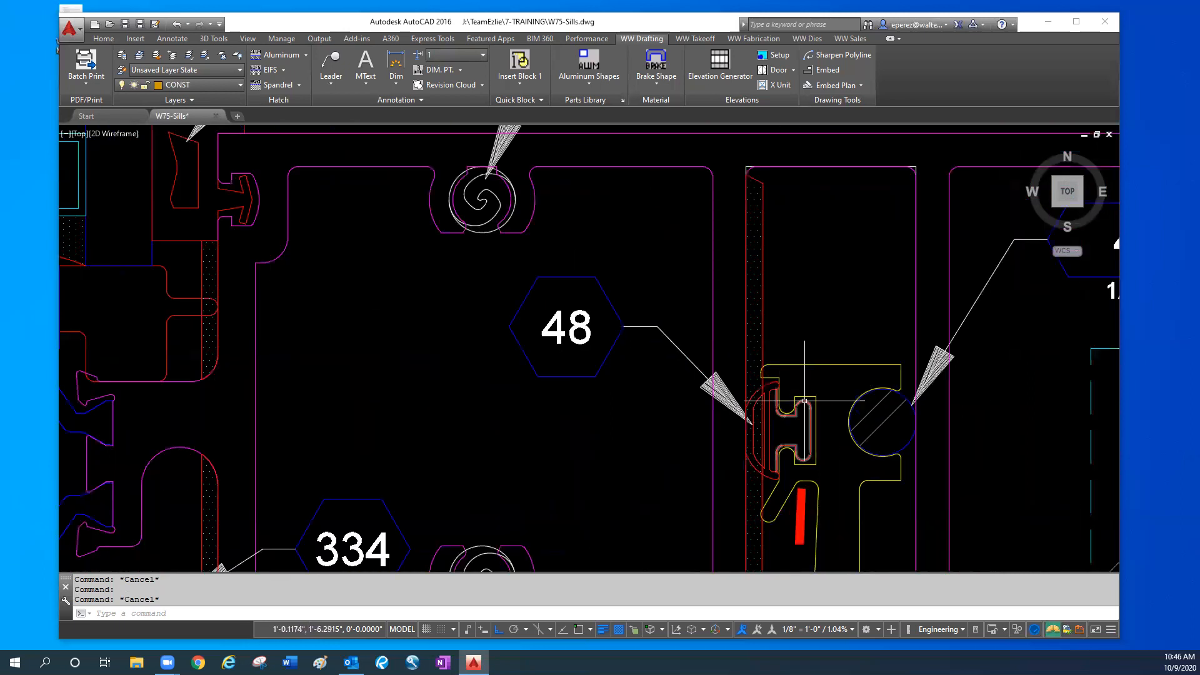
scroll(781, 378, up, 2)
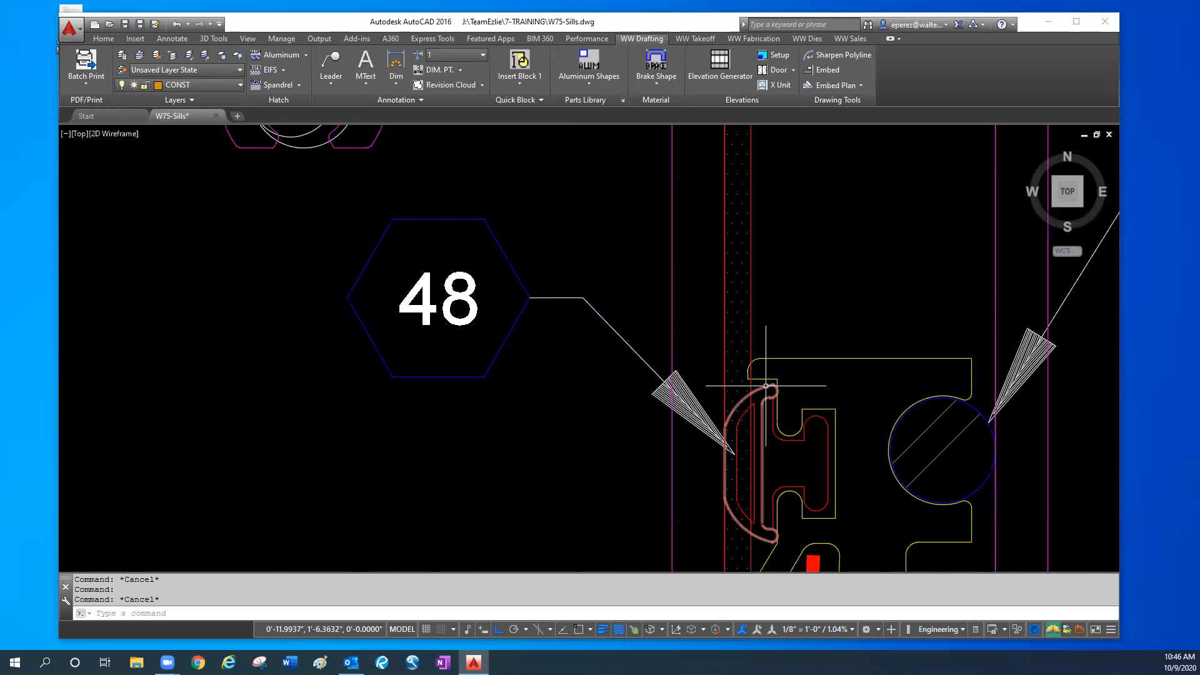
click(765, 385)
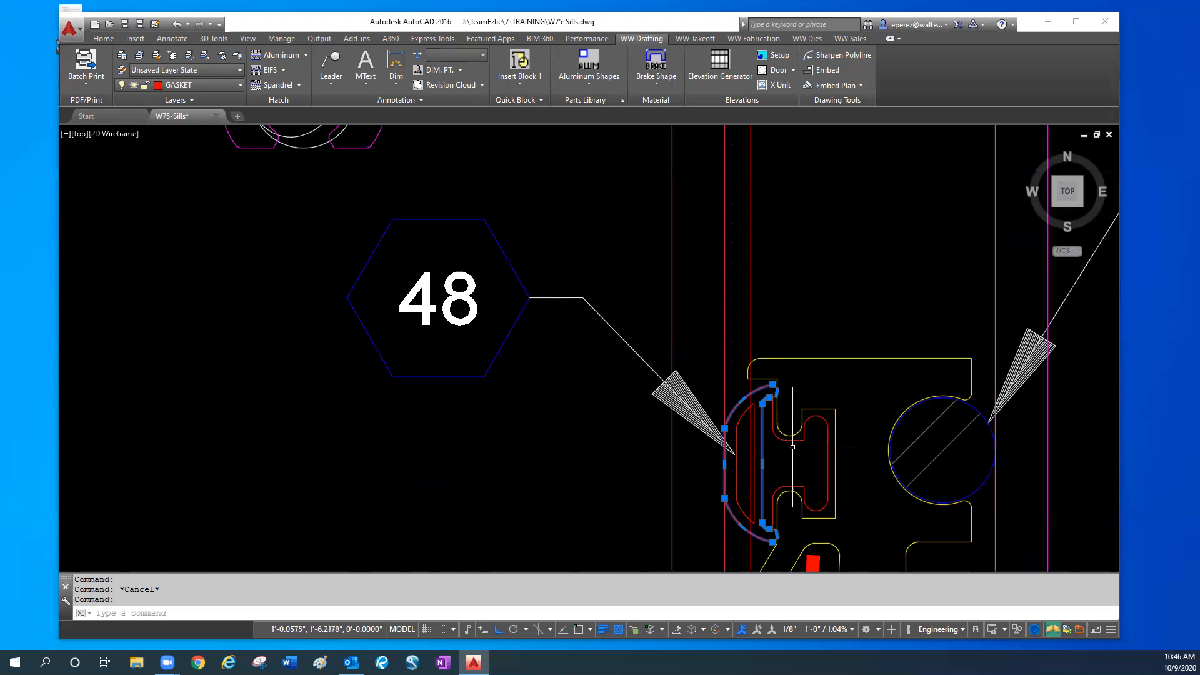
middle_drag(793, 447, 789, 383)
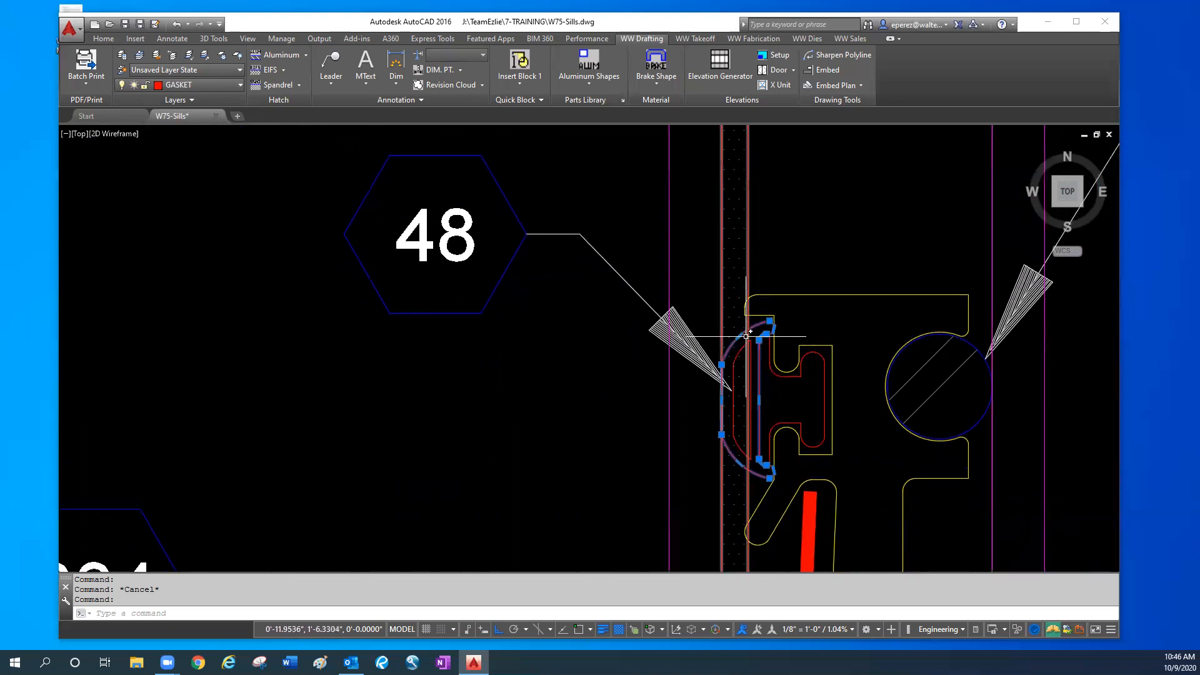
key(Escape)
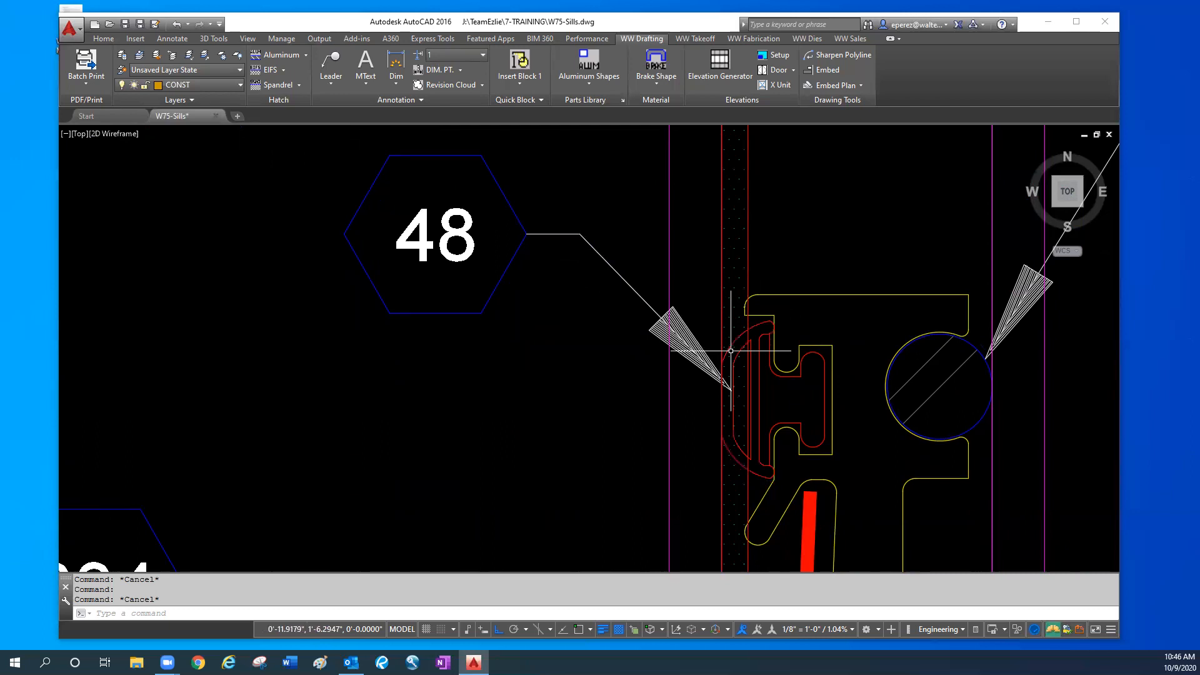
click(692, 310)
key(Escape)
scroll(712, 370, down, 2)
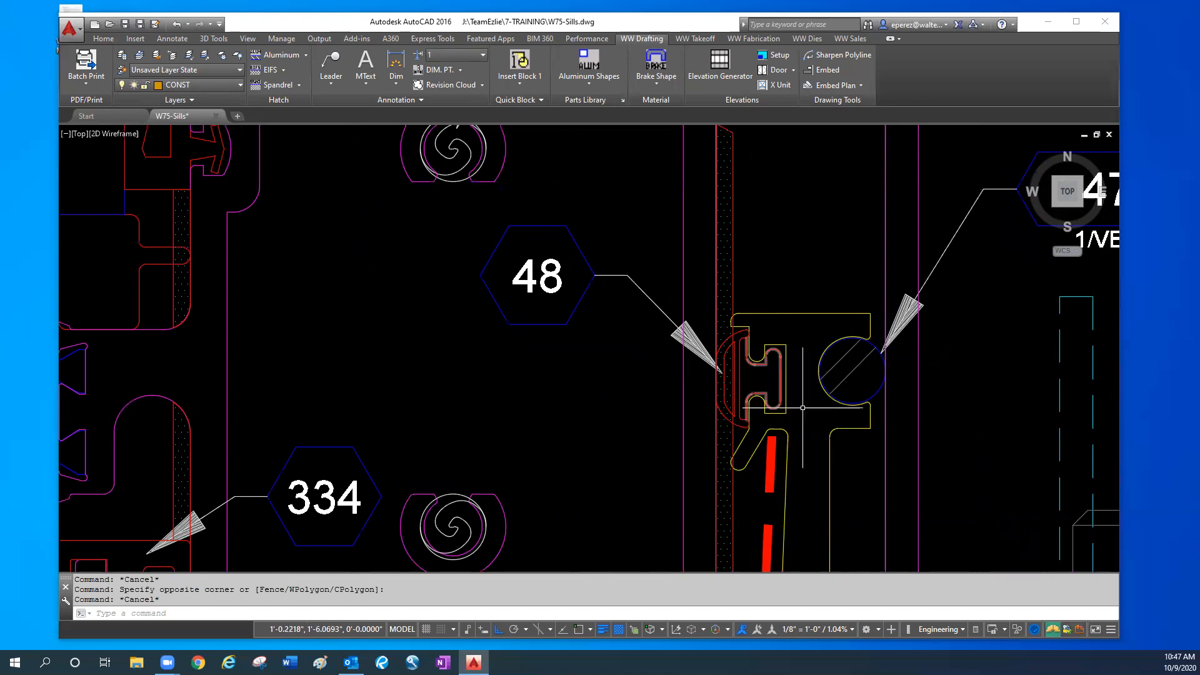
- Highlight the round 47a piece in the flashing upstand and examine it together with its 1/VERT. note
middle_drag(872, 374, 706, 377)
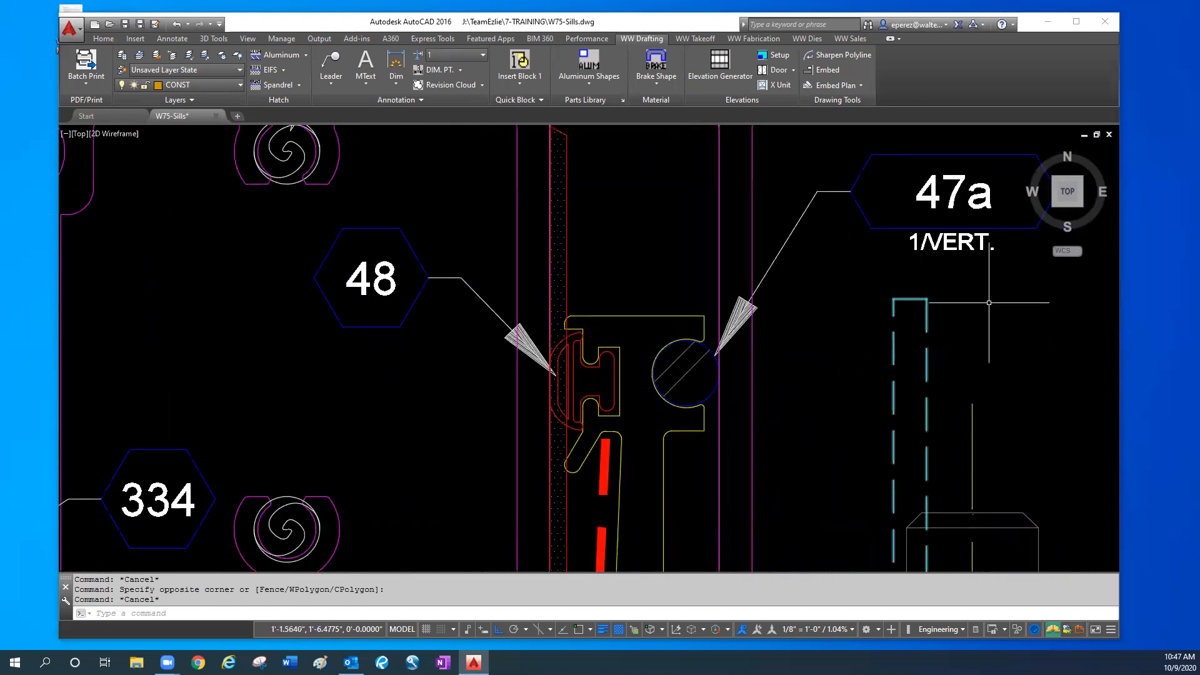
click(710, 393)
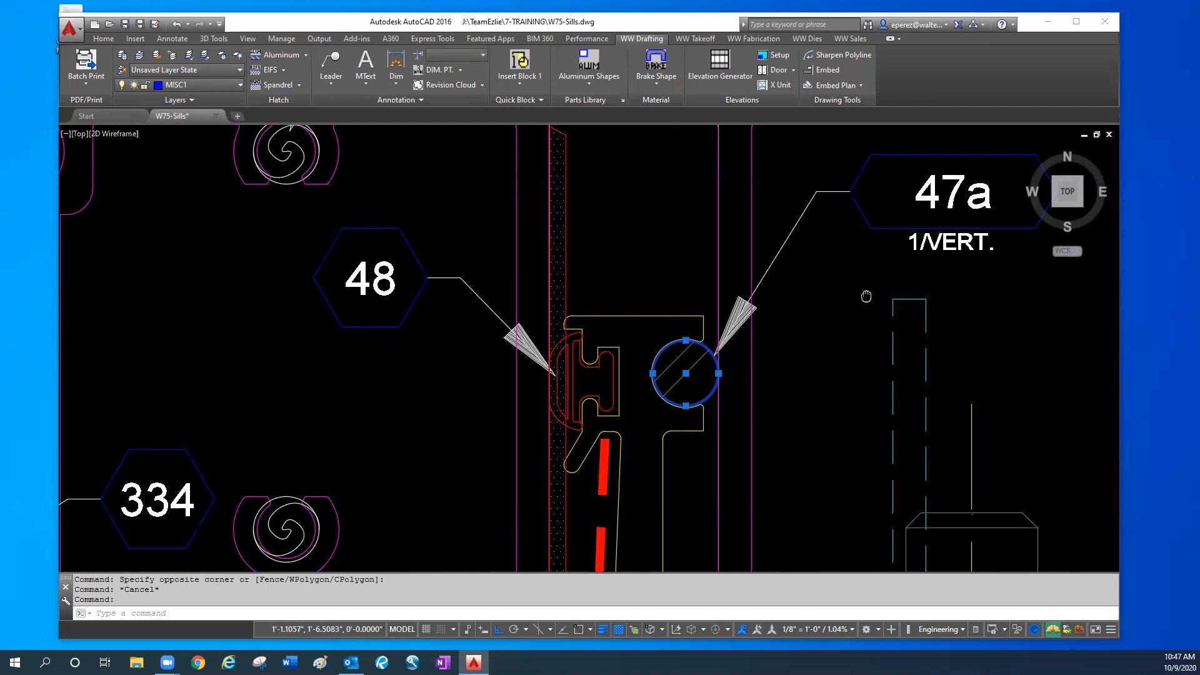
middle_drag(888, 249, 845, 281)
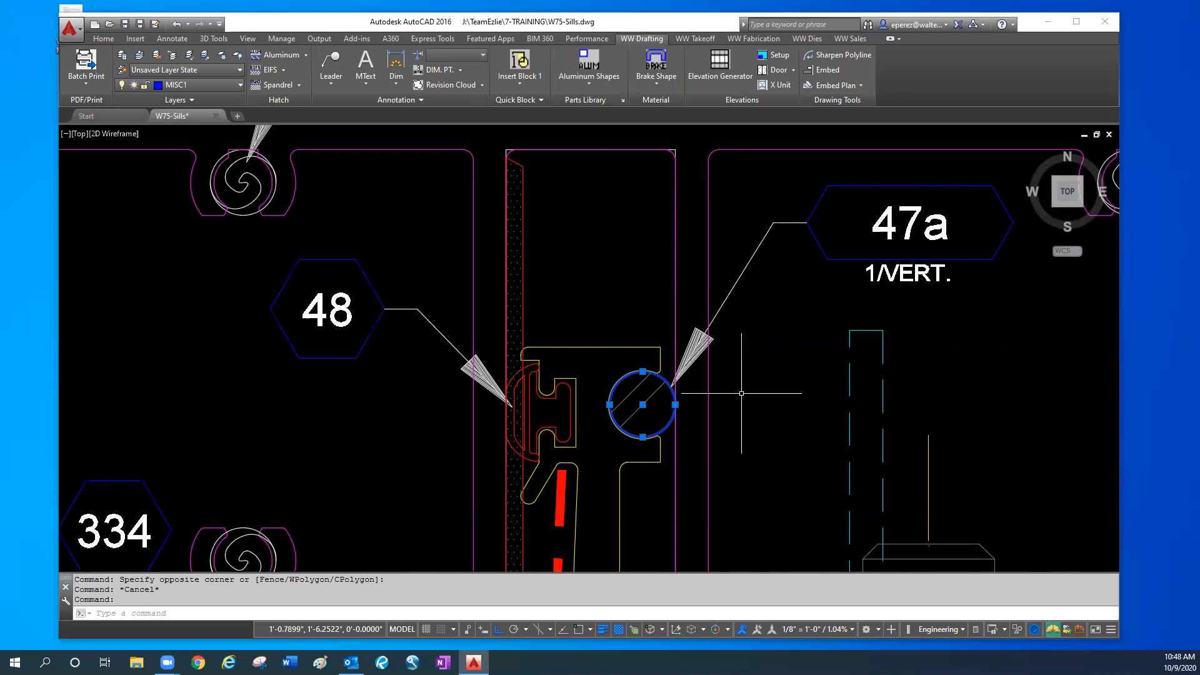
key(Escape)
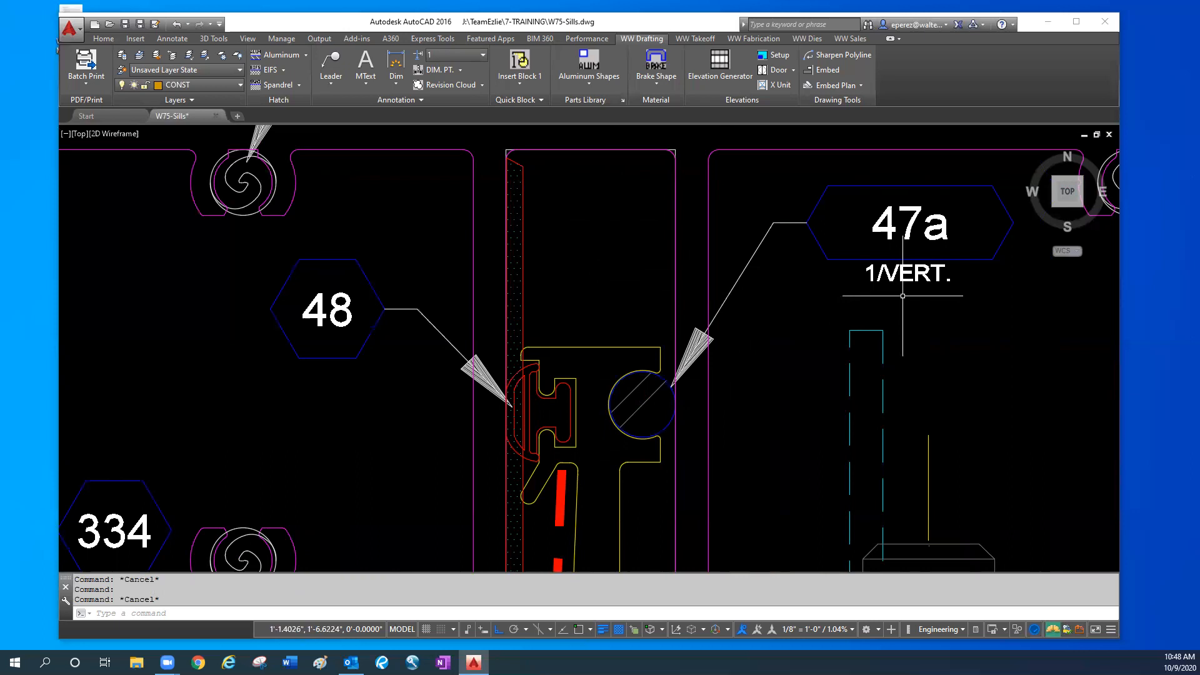
scroll(902, 295, down, 2)
scroll(902, 295, down, 2)
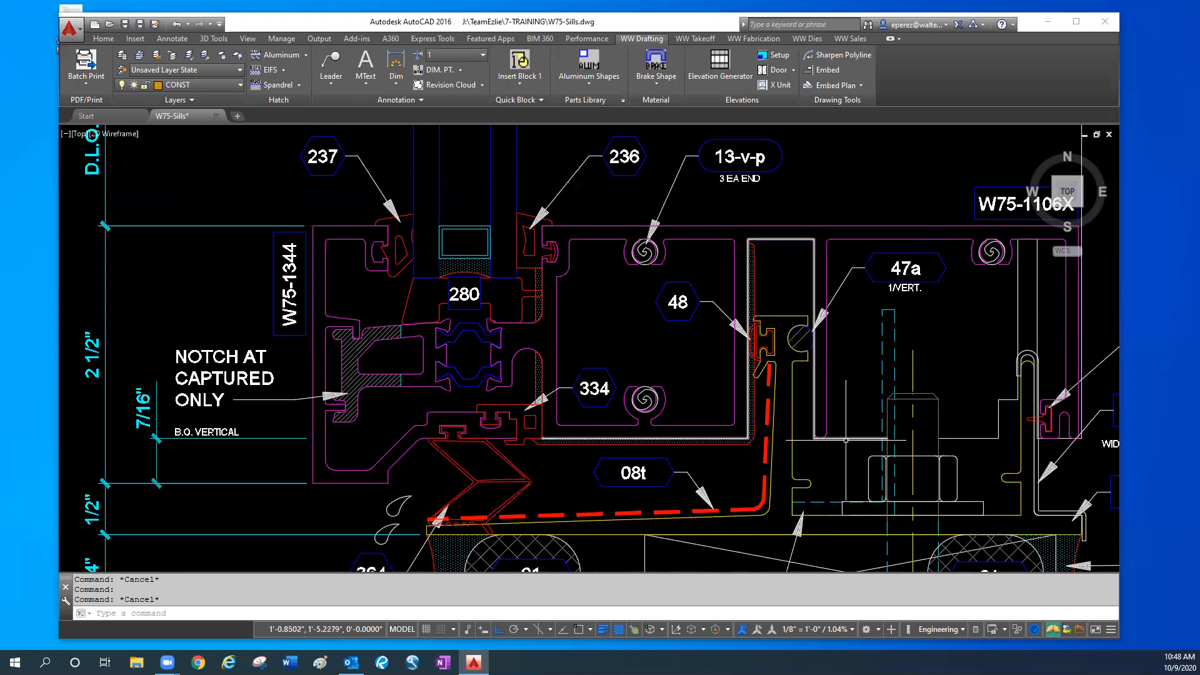
- Highlight the W75-3408 profile hooked over the flashing's rear leg and examine its splice joint note
middle_drag(861, 449, 619, 417)
key(Delete)
key(Escape)
key(Escape)
click(795, 437)
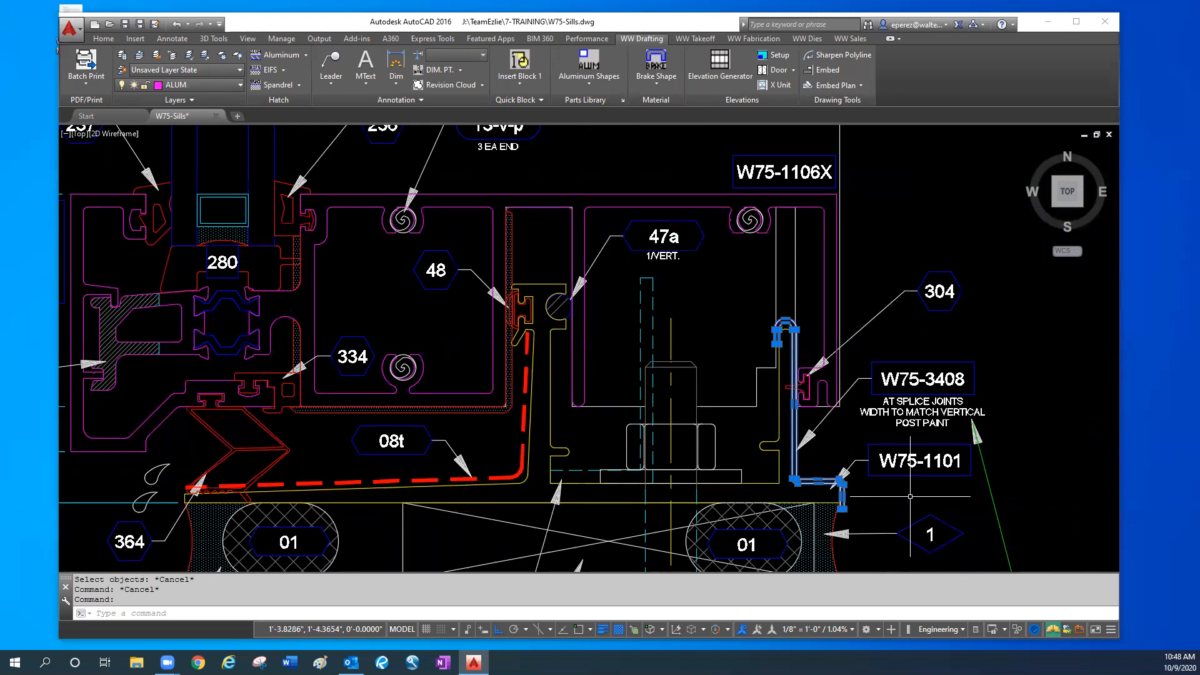
key(Escape)
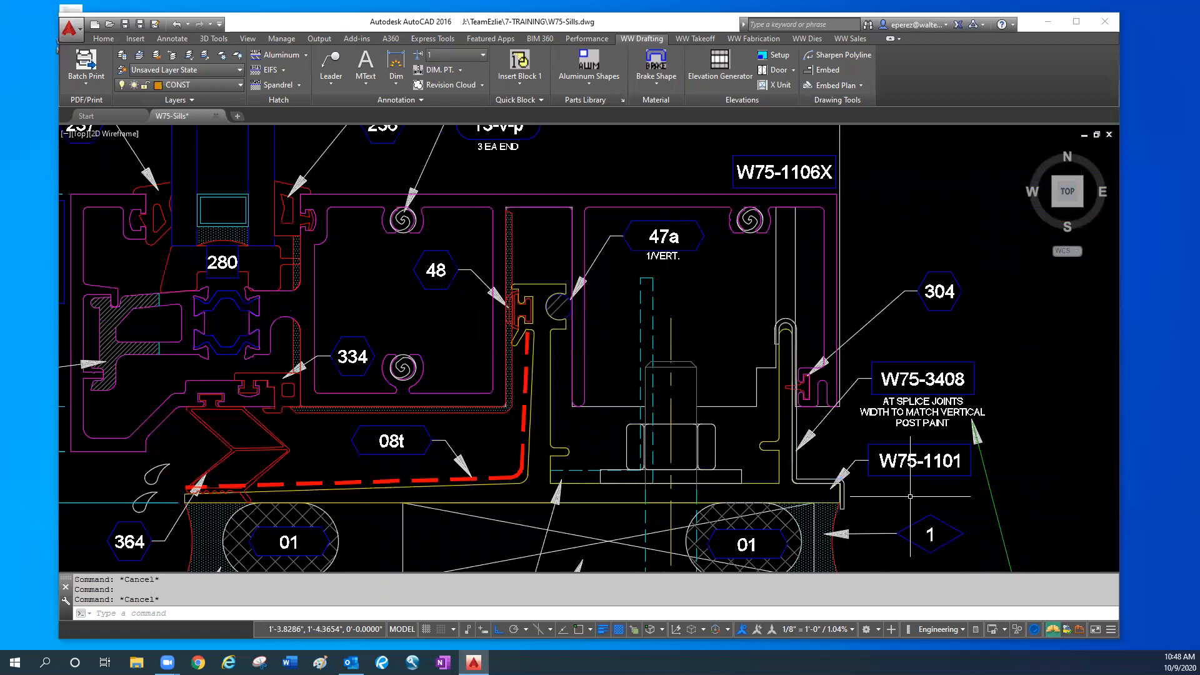
- Examine the notched rear leg, splice area and anchors in the upper 3D image of the sill flashing
scroll(253, 367, down, 3)
middle_drag(264, 367, 914, 416)
scroll(909, 421, down, 2)
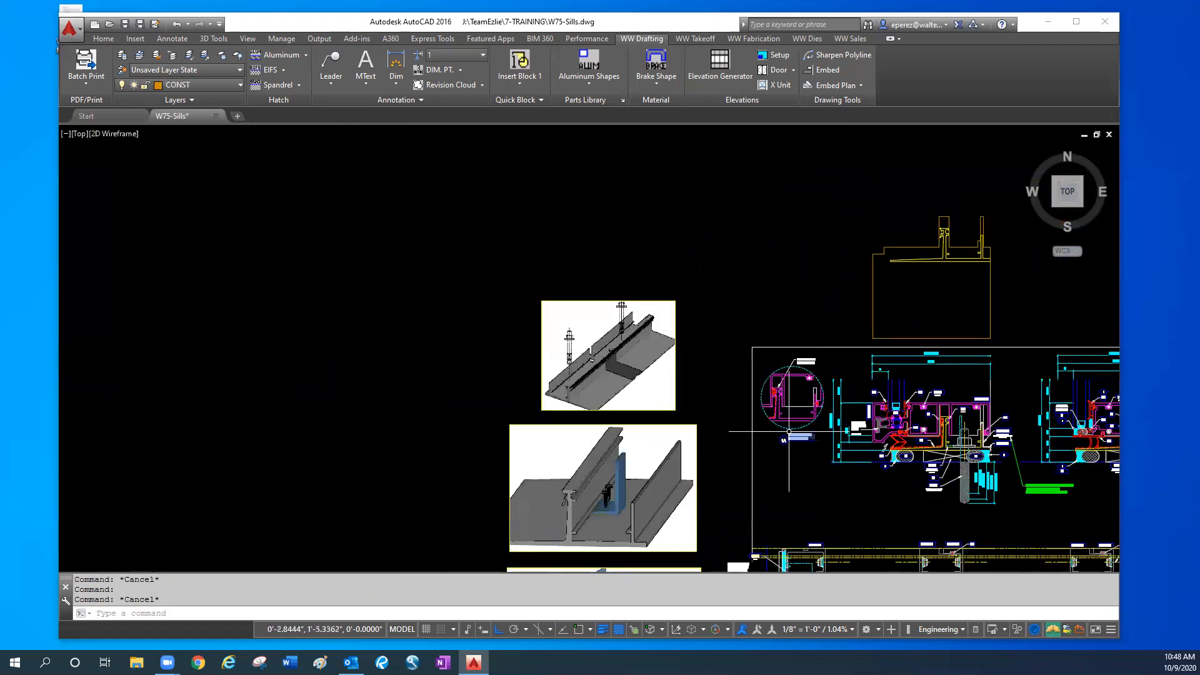
scroll(539, 317, up, 2)
scroll(698, 410, up, 1)
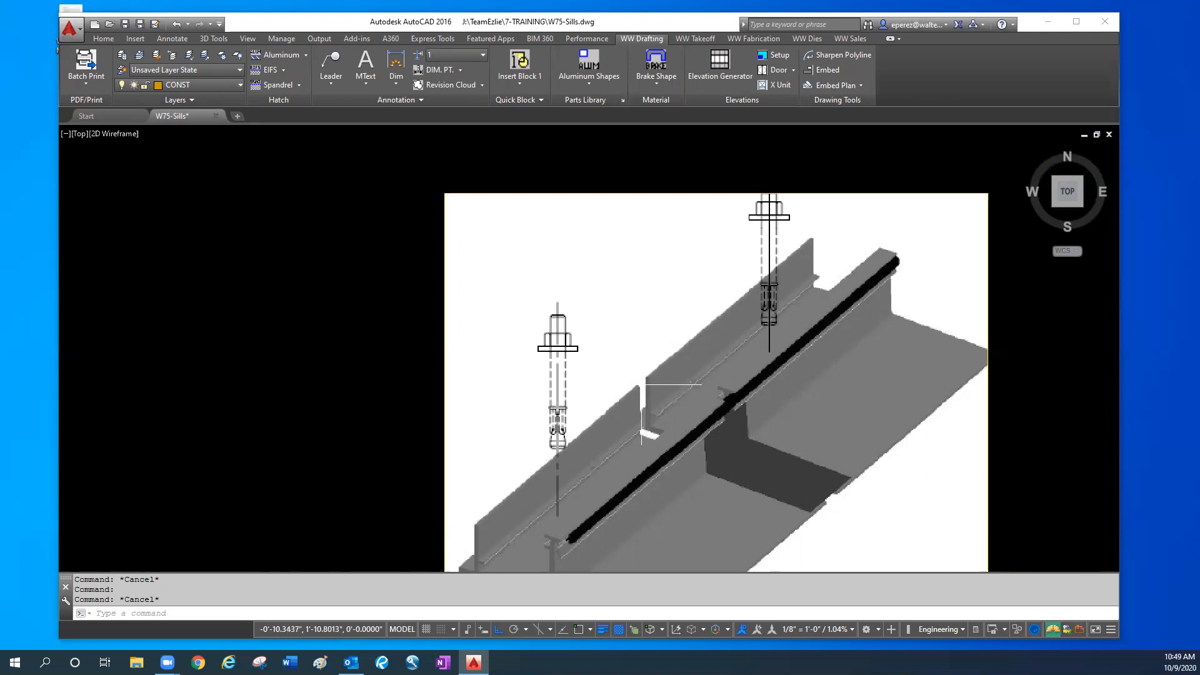
- Return from the 3D image to the captured sill section and examine where W75-3408 hooks over the flashing's rear leg
scroll(828, 364, down, 2)
mouse_move(886, 431)
middle_down()
mouse_move(648, 438)
mouse_move(574, 410)
middle_up()
middle_drag(975, 514, 637, 422)
middle_drag(754, 415, 760, 421)
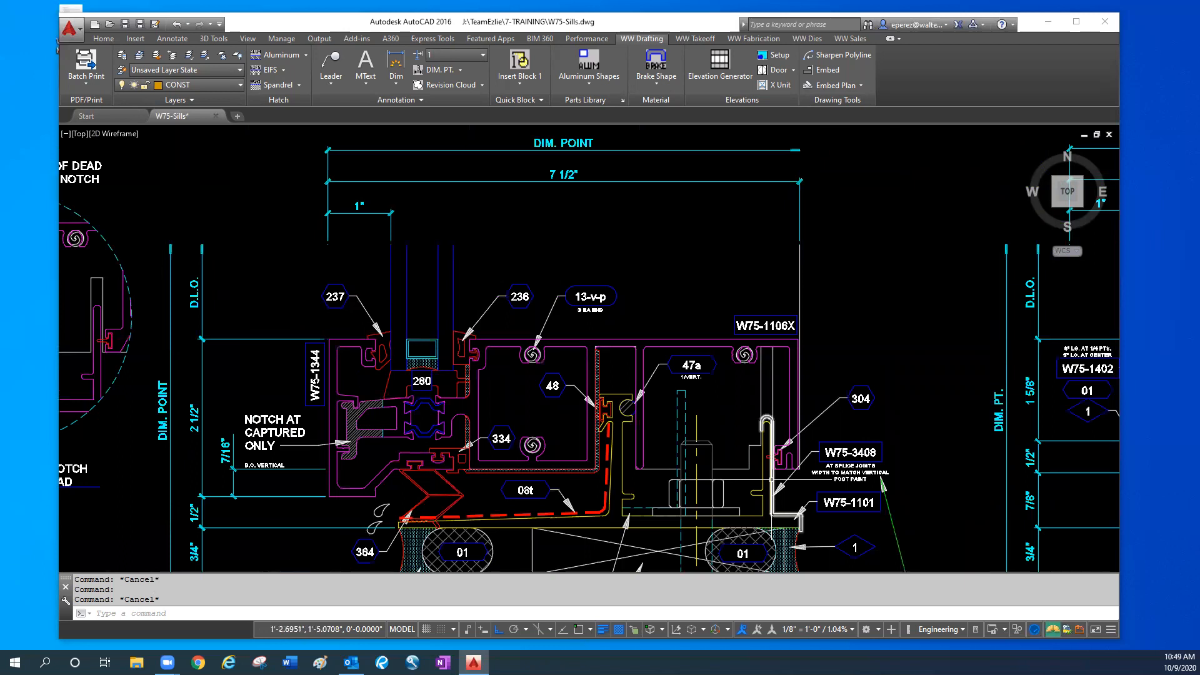
scroll(765, 457, up, 2)
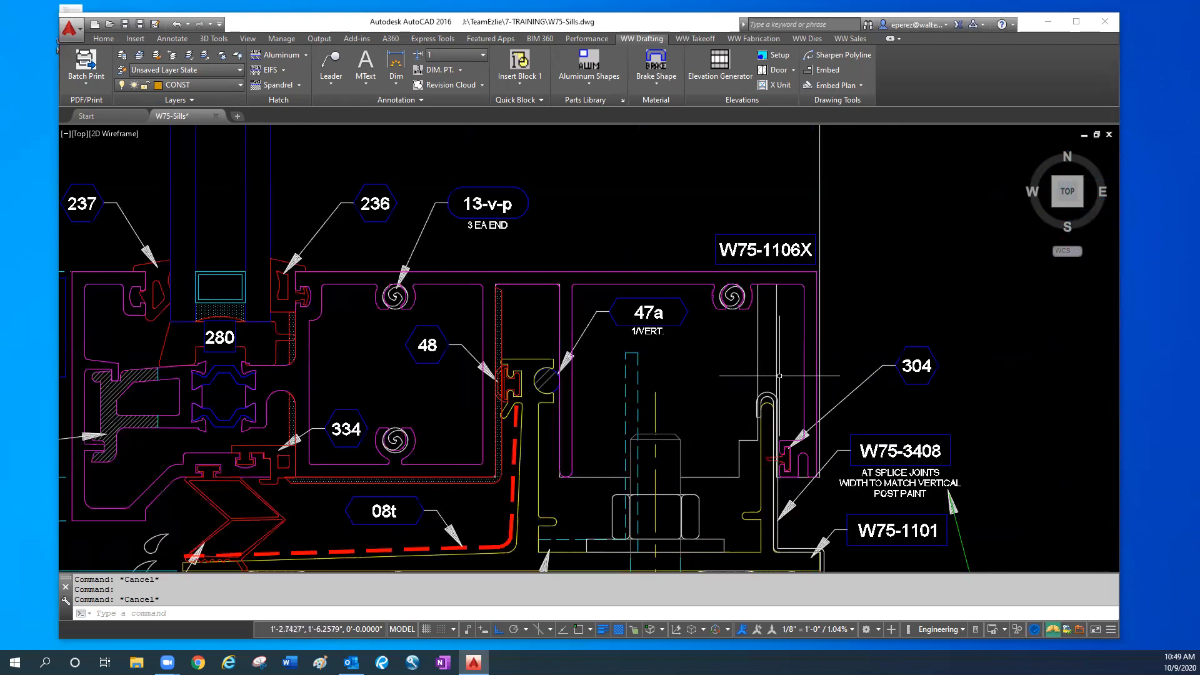
scroll(778, 411, up, 2)
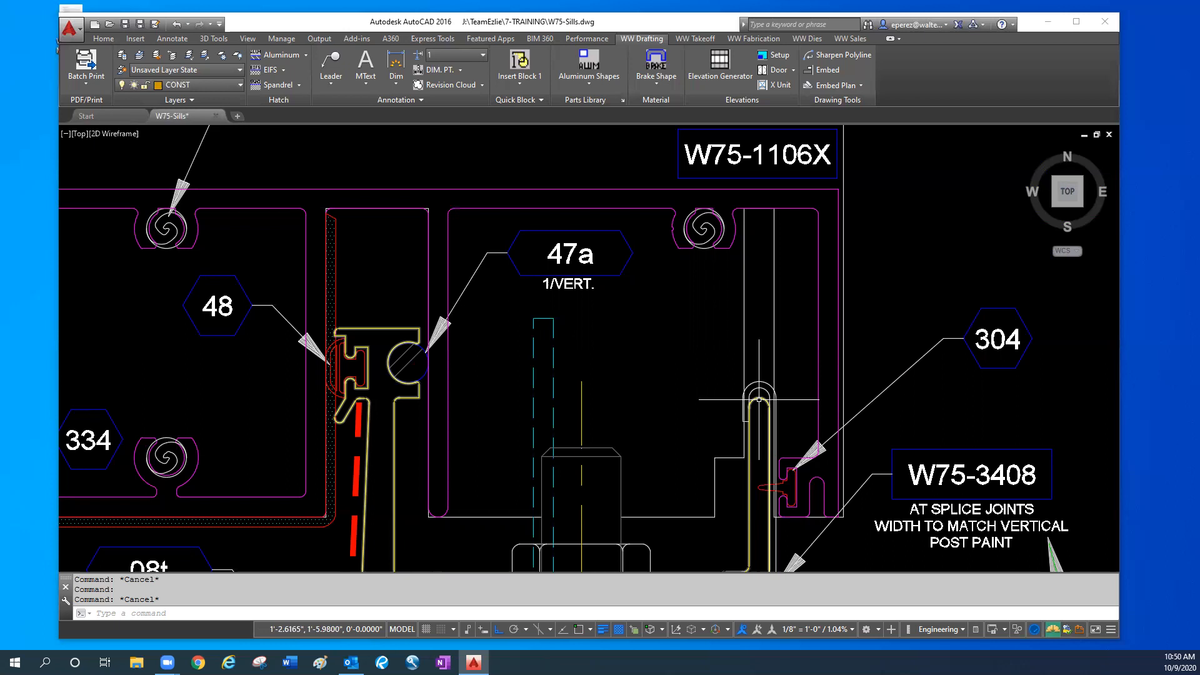
key(Escape)
- Examine gasket 304 in the W75-1106X rear leg and its contact with the W75-3408 profile
scroll(753, 412, down, 2)
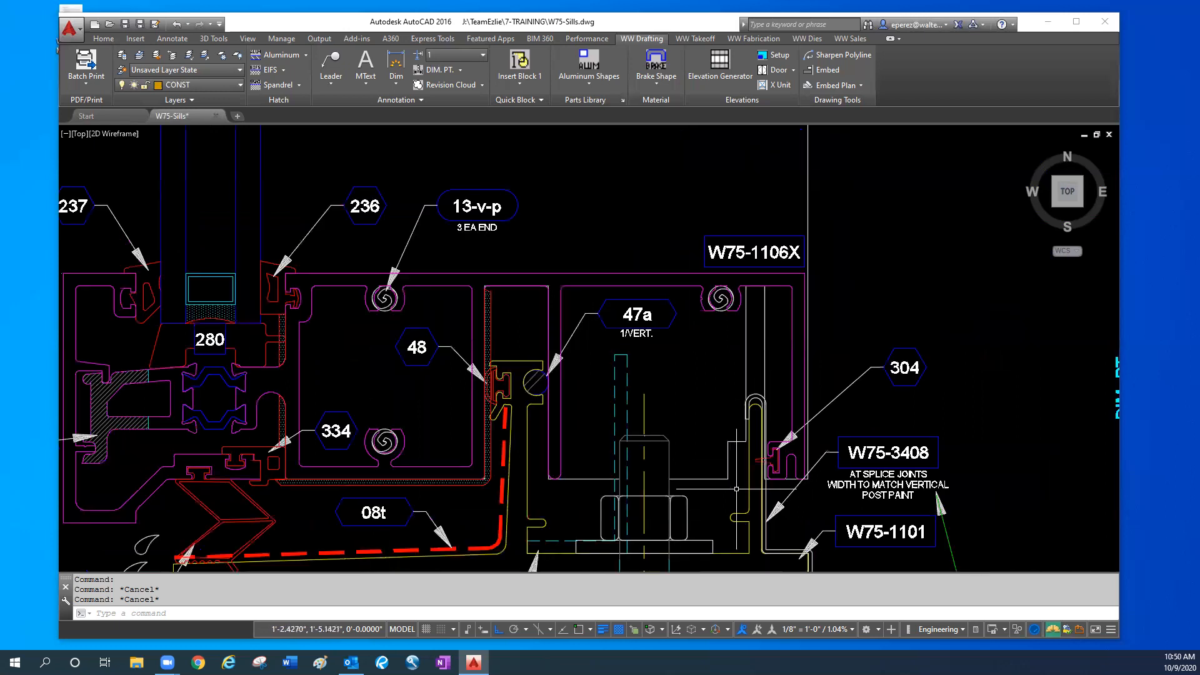
scroll(728, 450, up, 2)
scroll(721, 414, down, 2)
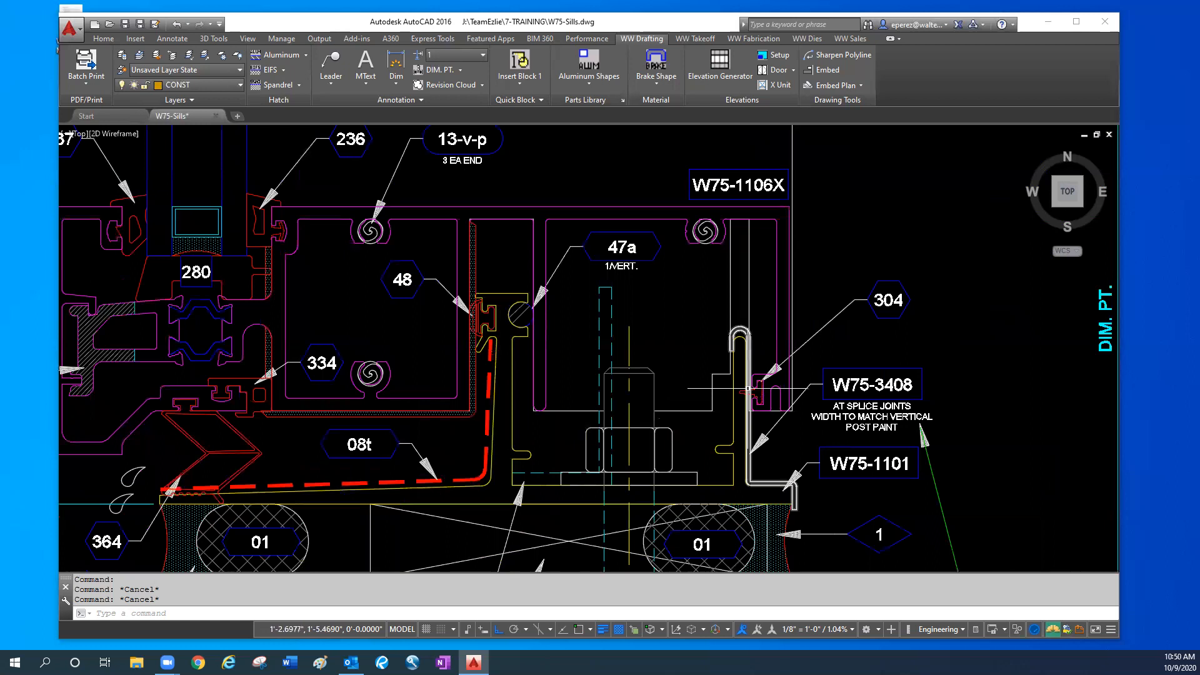
scroll(748, 388, up, 2)
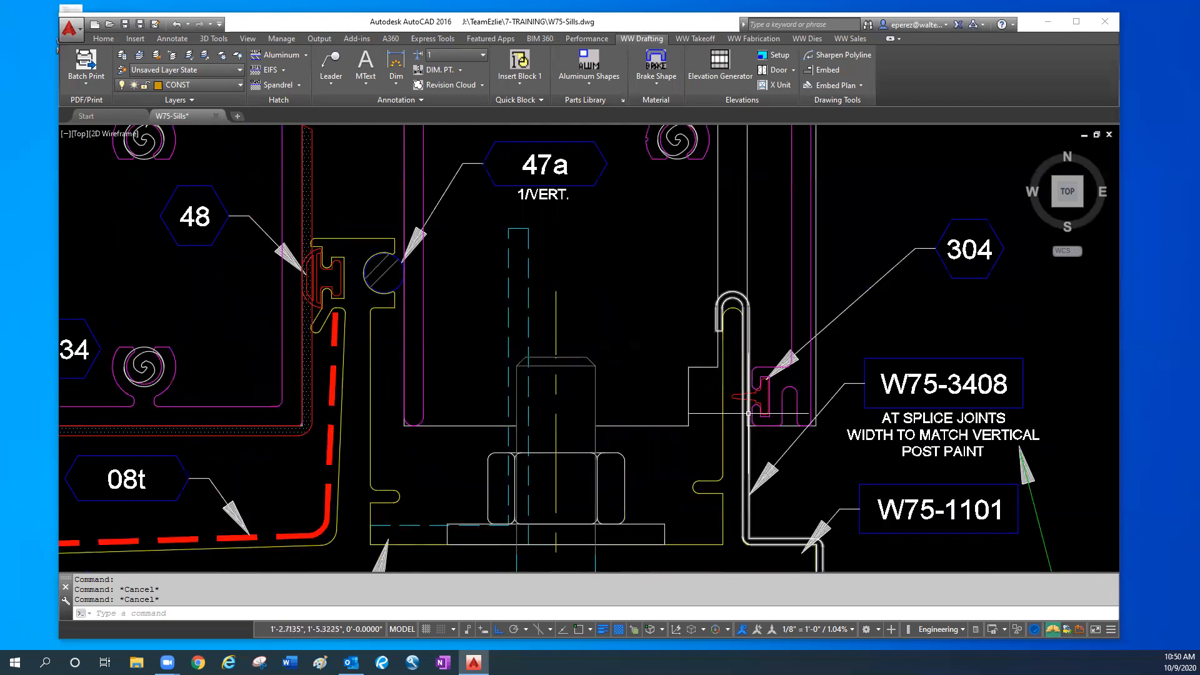
scroll(760, 392, up, 2)
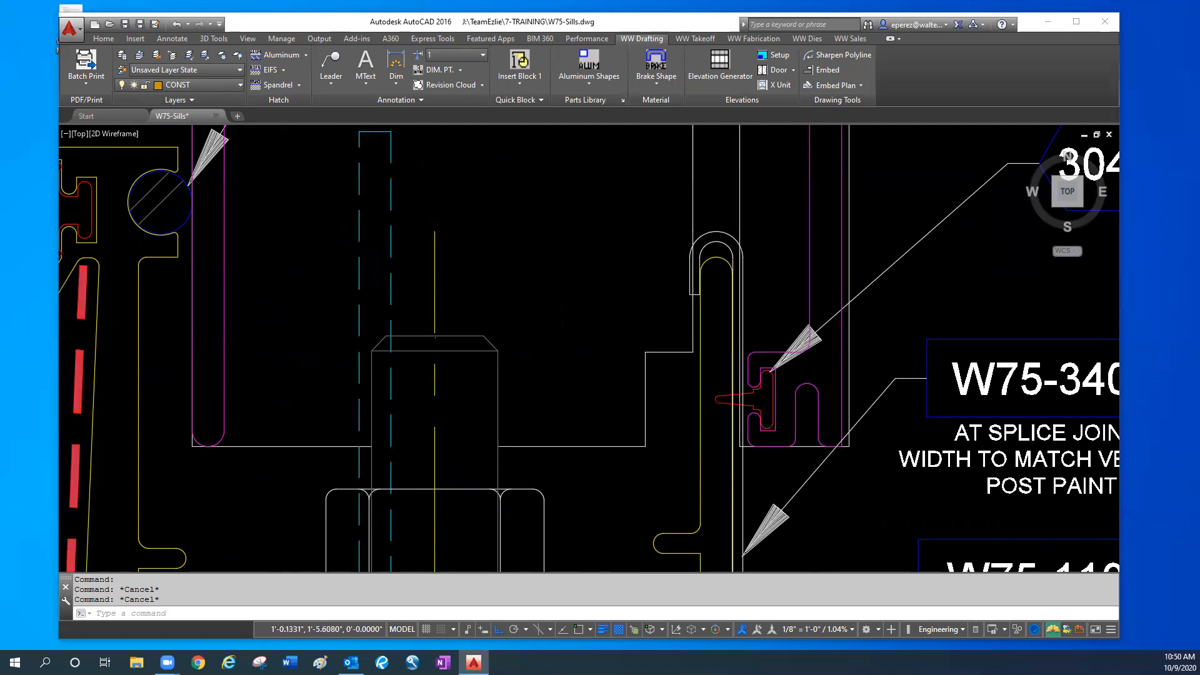
scroll(111, 402, down, 6)
scroll(111, 401, up, 3)
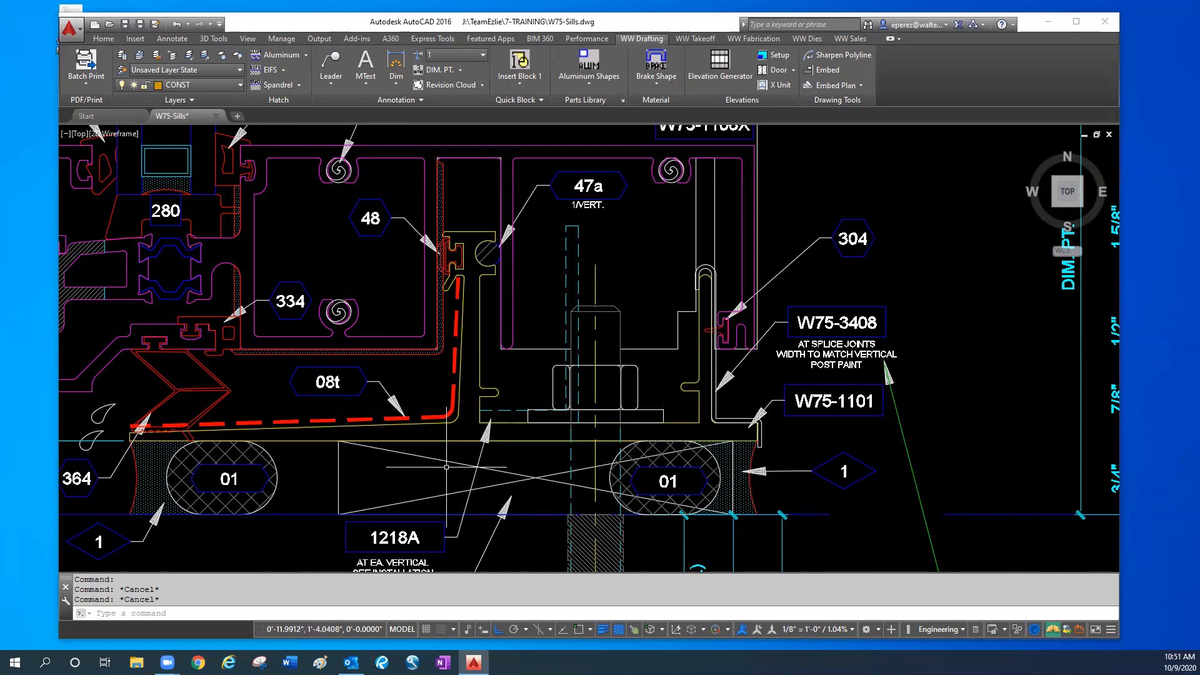
- Examine the 1218A and 34-b-p anchor details with their embedment dimensions in both sill sections
scroll(297, 478, down, 1)
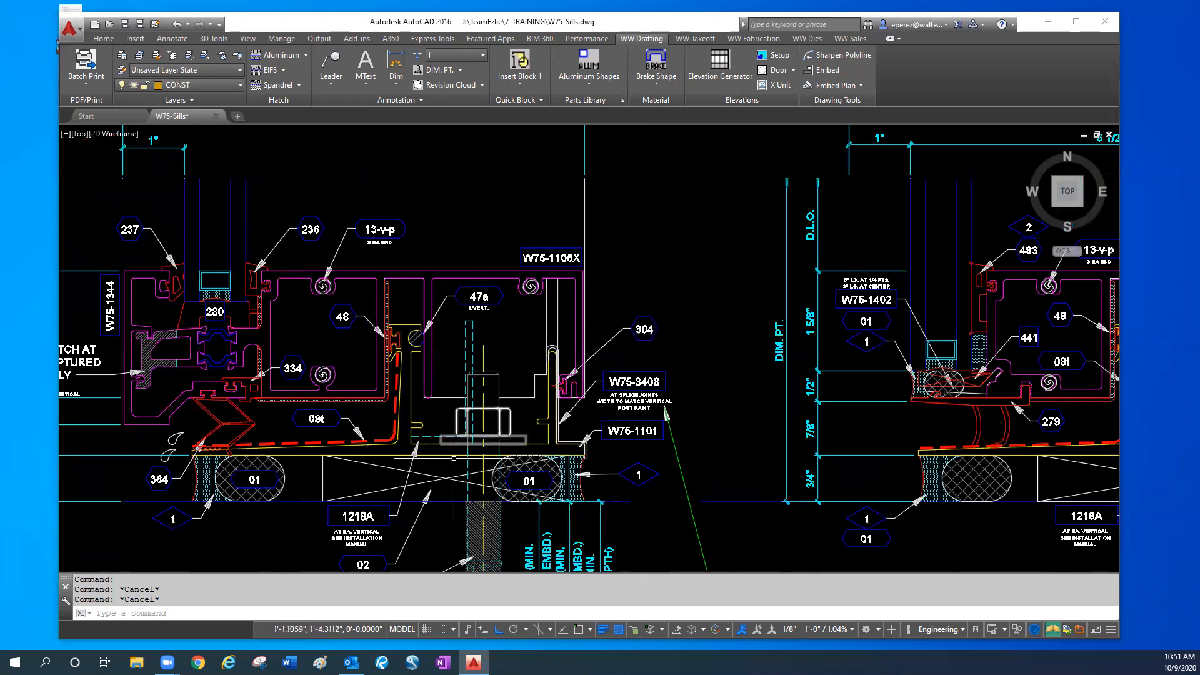
middle_drag(393, 487, 409, 426)
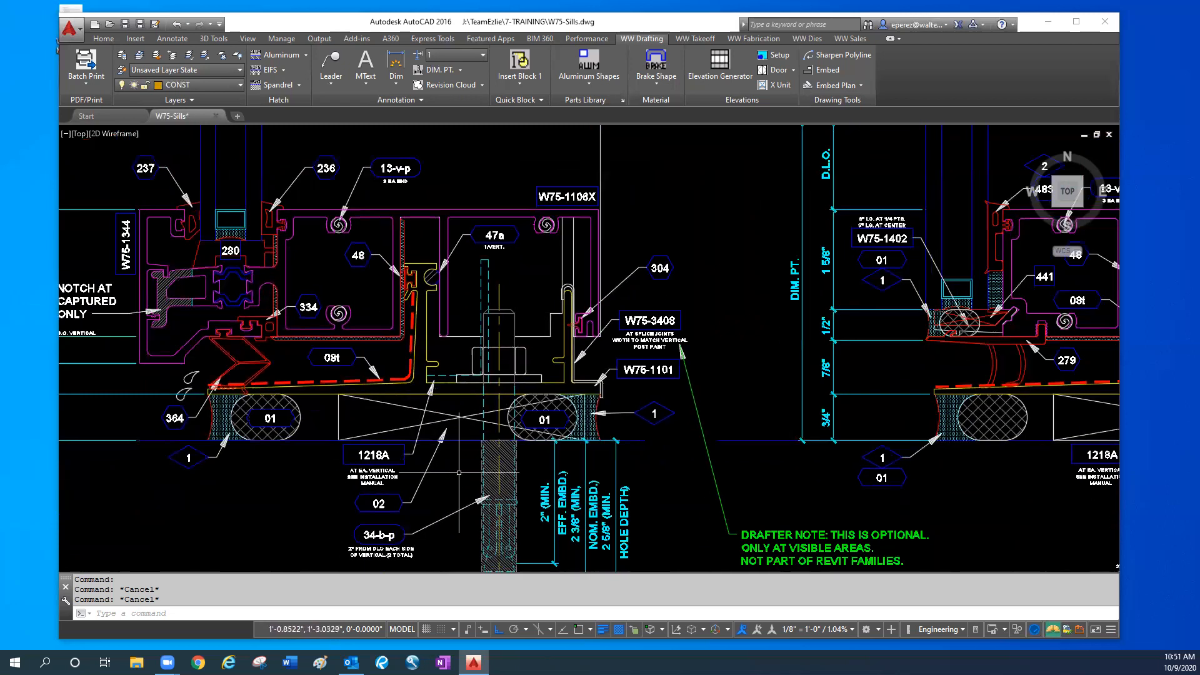
scroll(459, 473, down, 1)
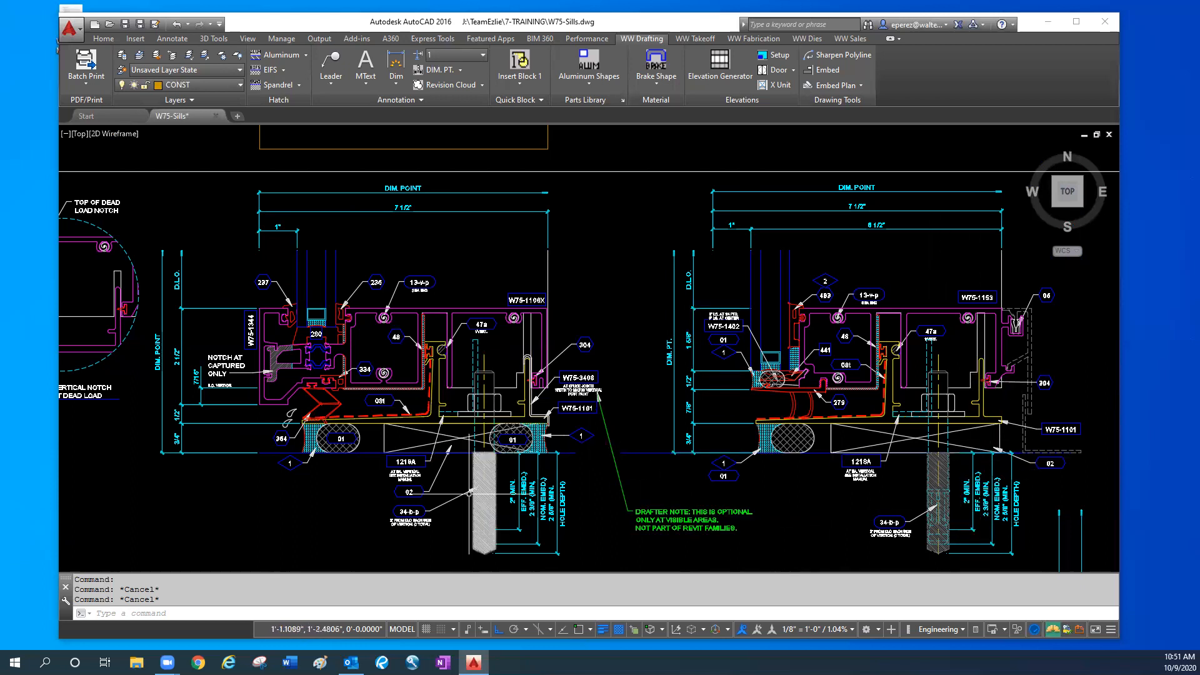
middle_drag(771, 490, 779, 459)
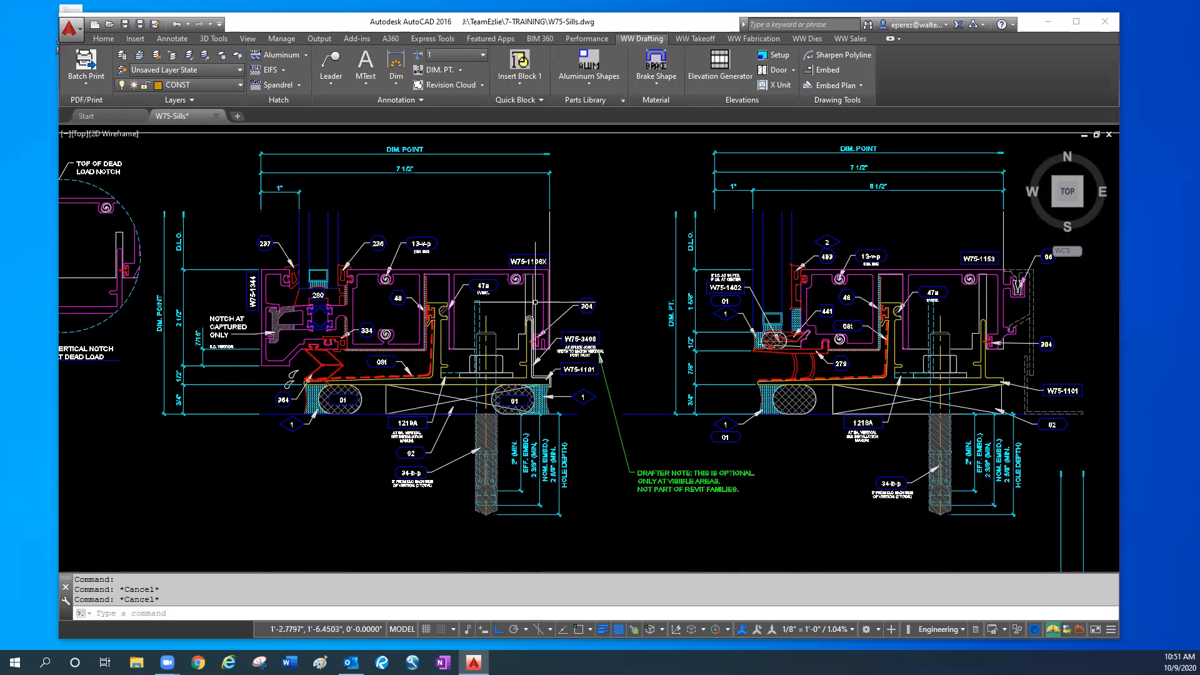
- Move the two notched outlines of the vertical in the captured sill section down by 0.75
click(466, 349)
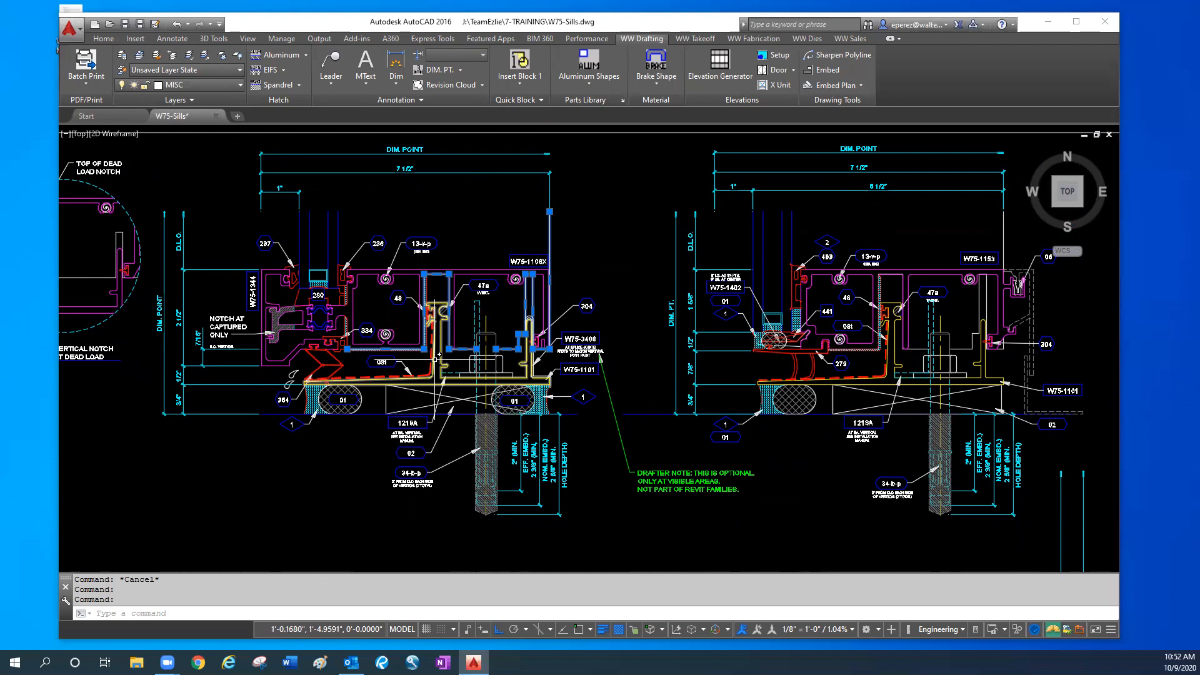
mouse_move(518, 350)
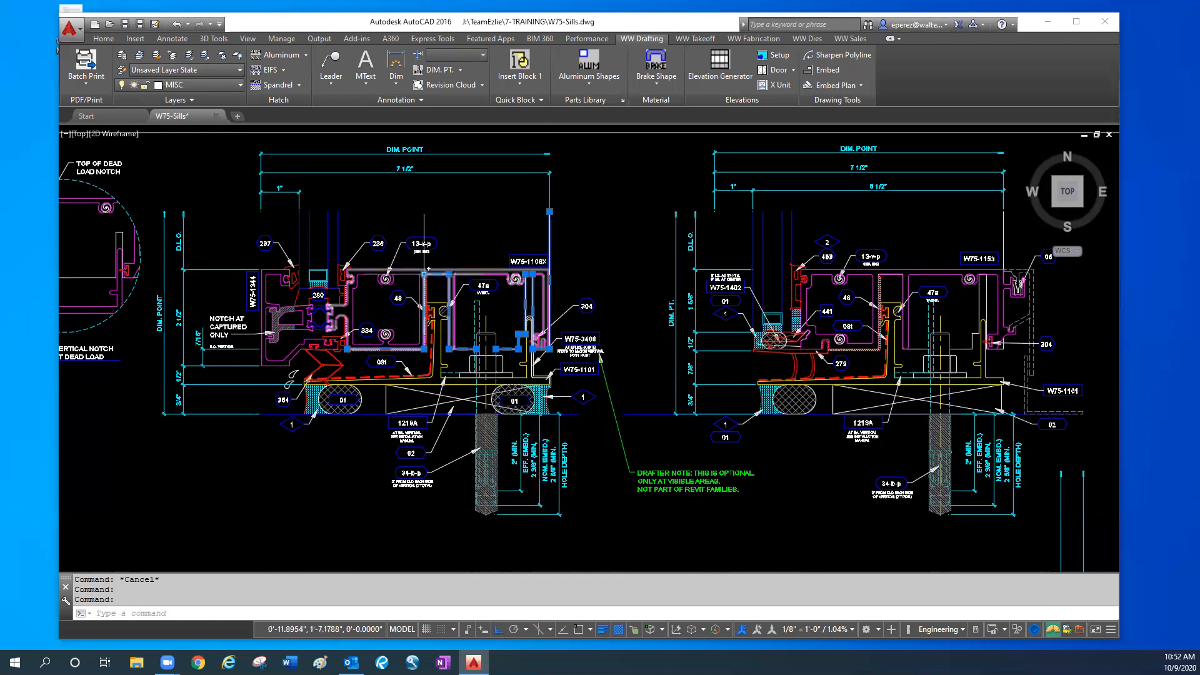
scroll(441, 275, up, 4)
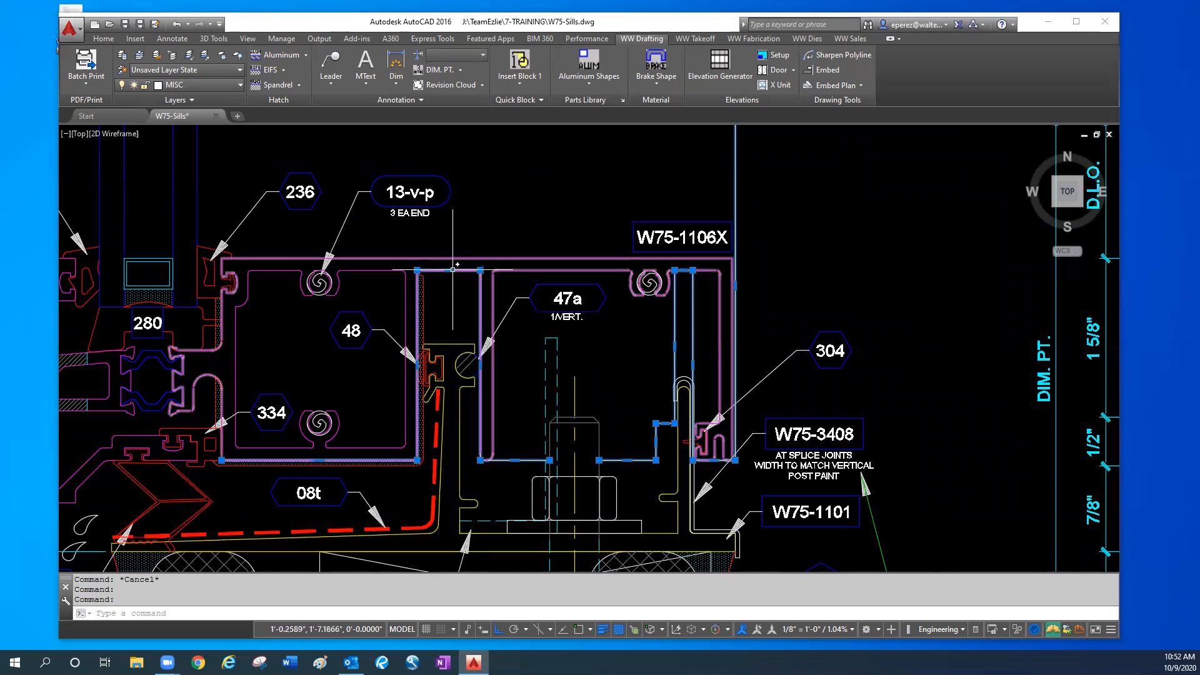
mouse_move(448, 273)
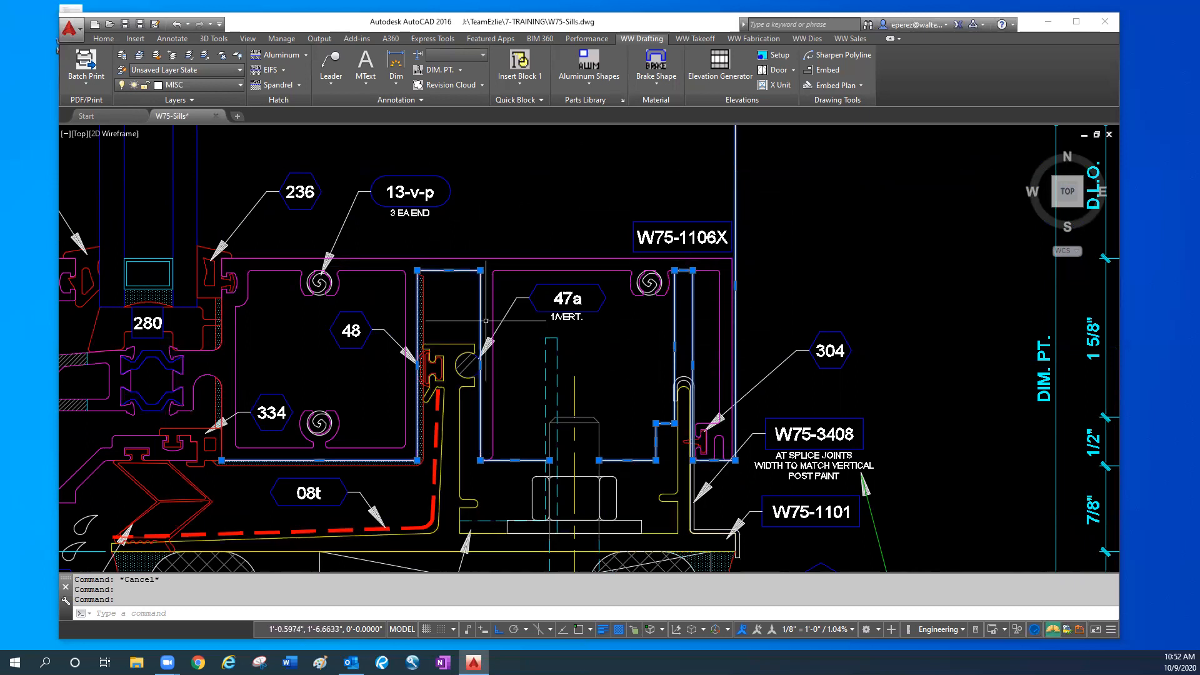
text(m)
key(Return)
click(910, 236)
text(.75)
key(Return)
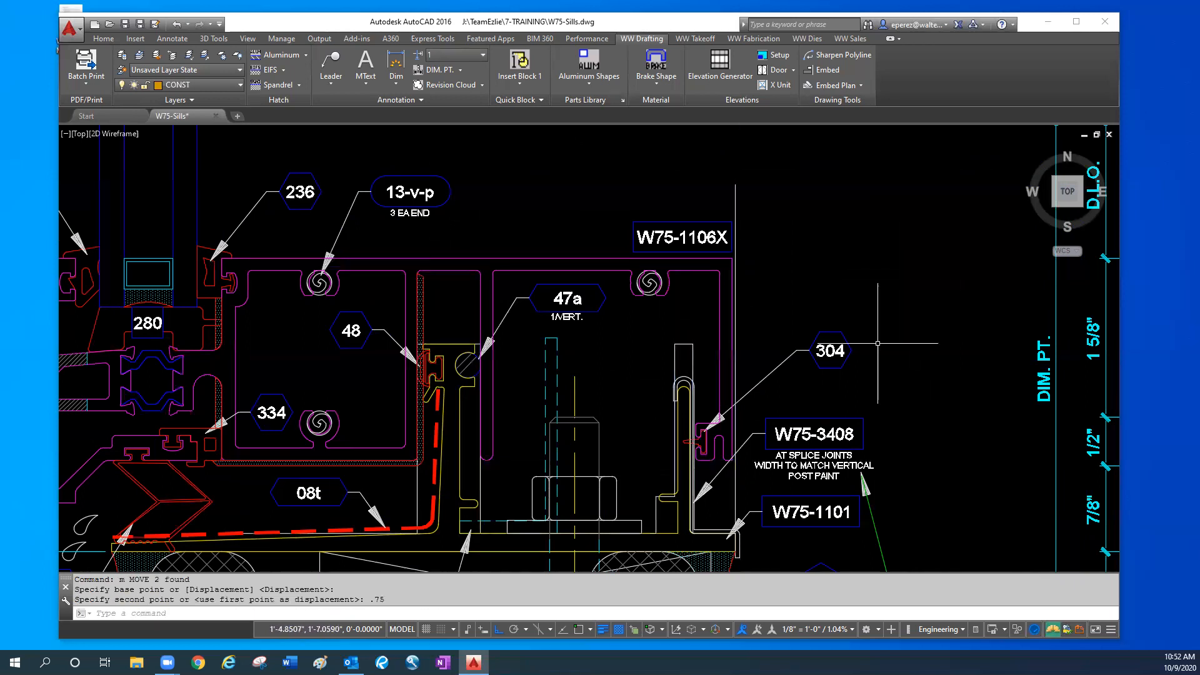
- Stretch the short horizontal edge of the vertical's rear notch upward to clear the flashing's inner lip
scroll(664, 497, up, 2)
scroll(664, 497, up, 3)
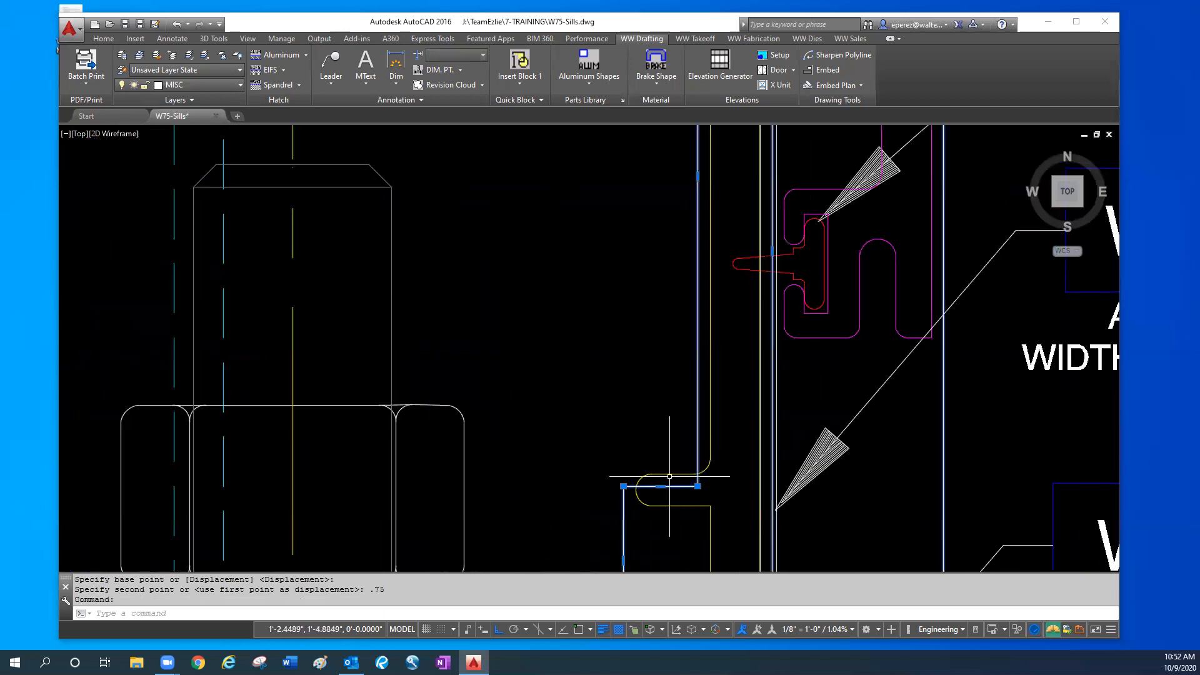
scroll(674, 466, down, 2)
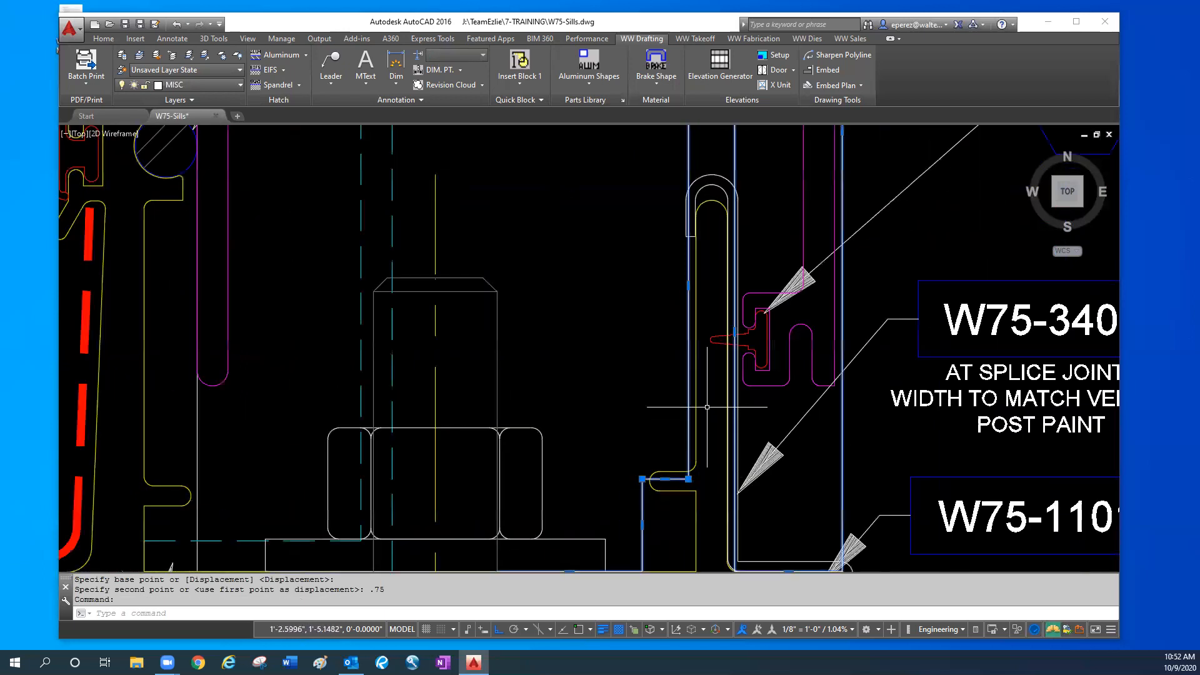
scroll(715, 231, down, 2)
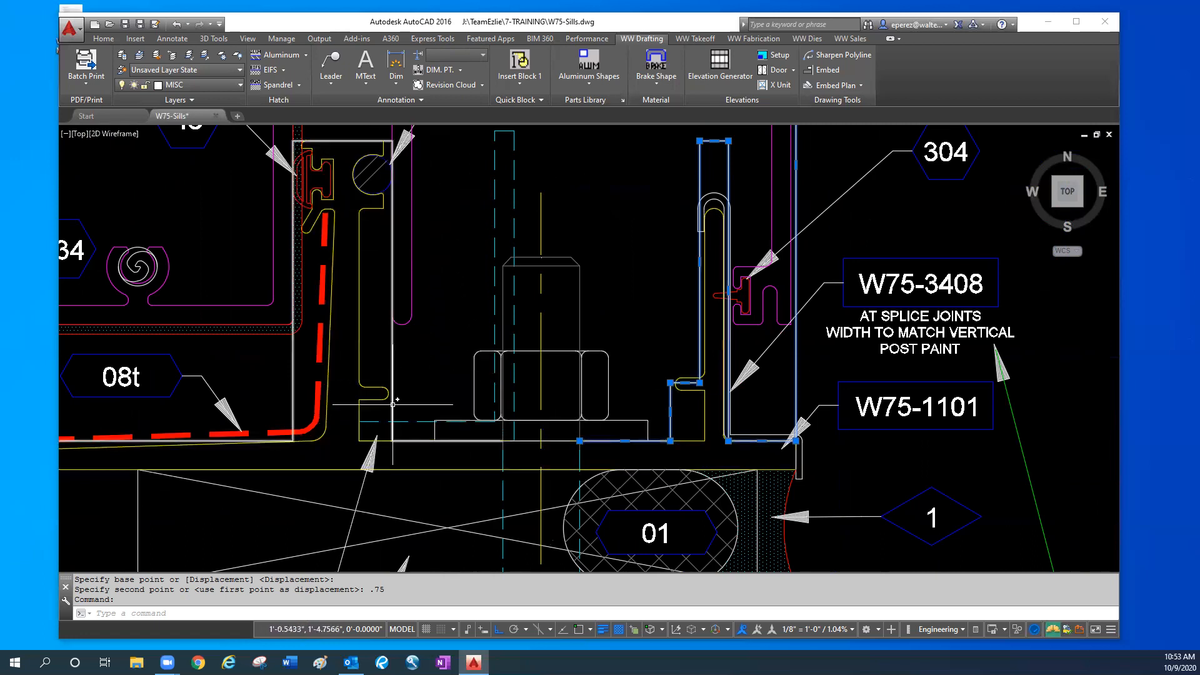
scroll(728, 378, up, 2)
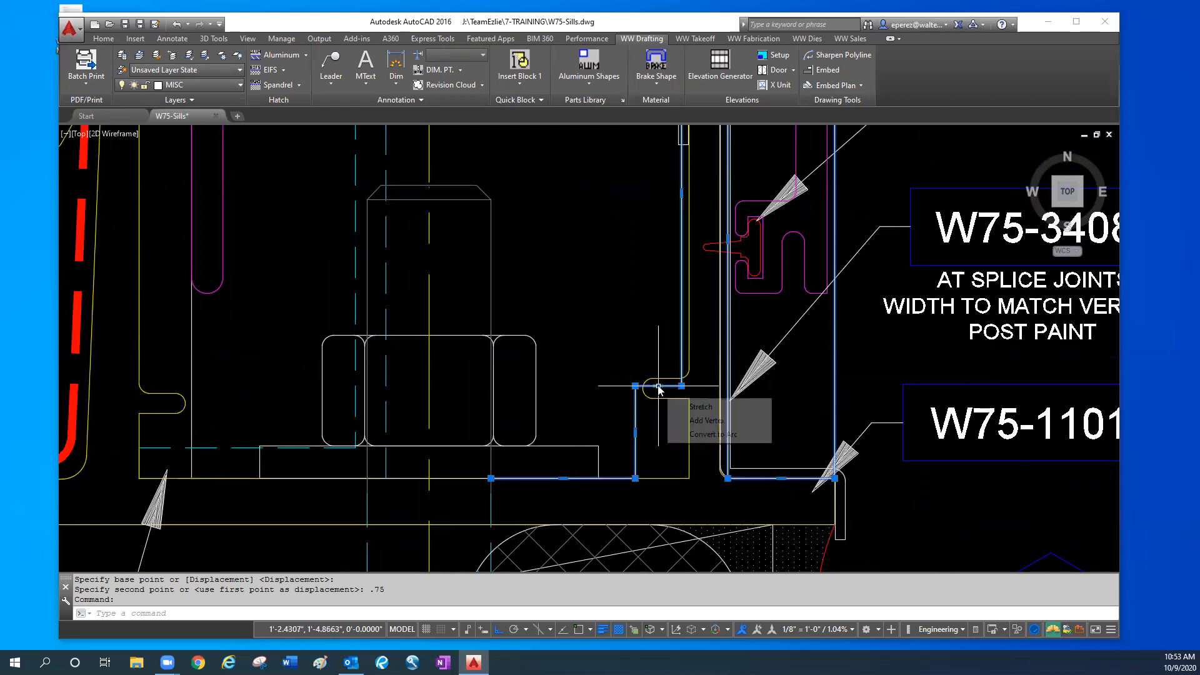
click(658, 385)
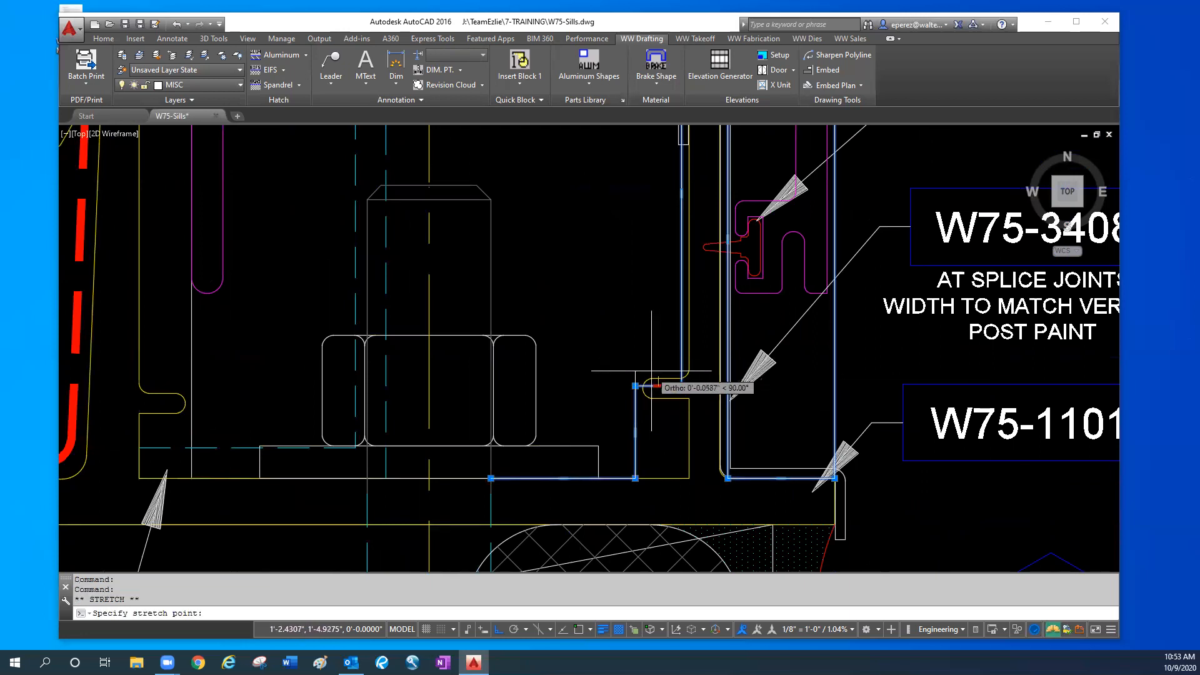
key(Escape)
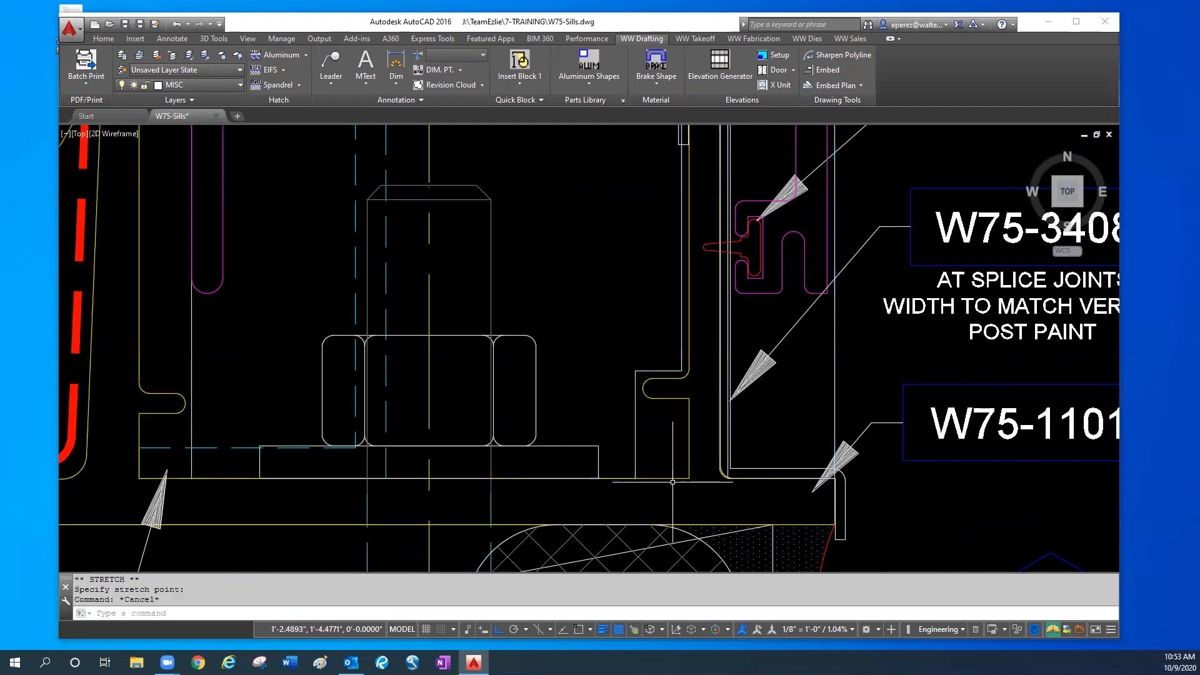
scroll(672, 482, down, 2)
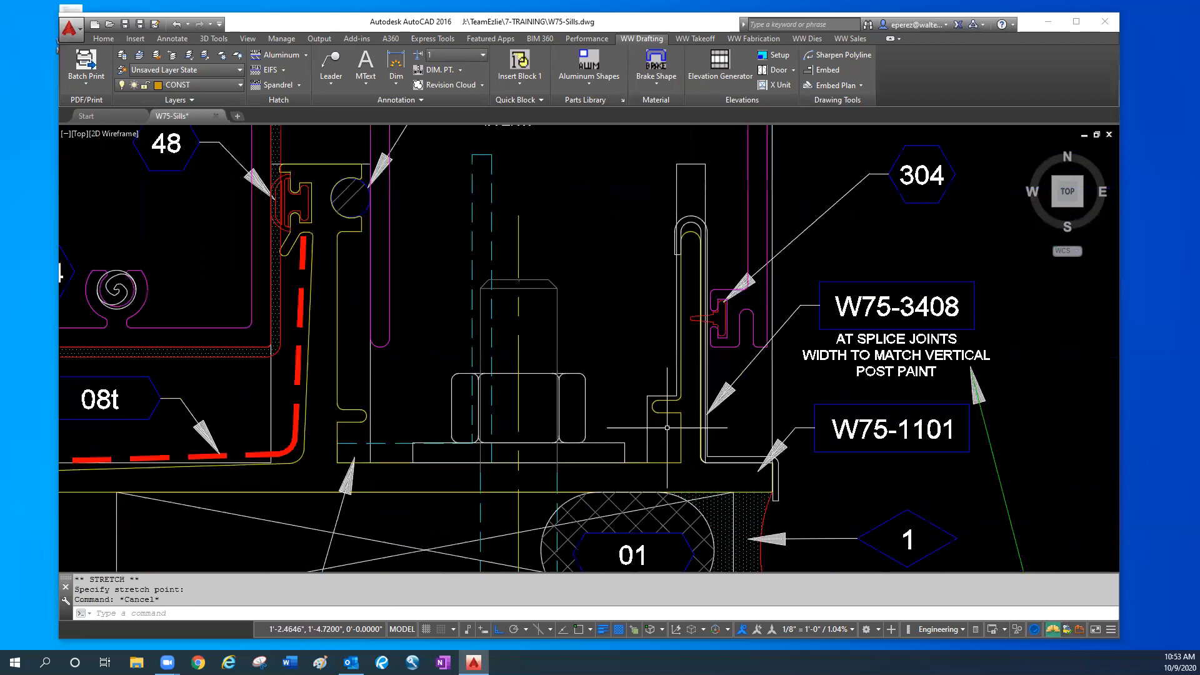
- Move both notched outlines of the vertical back up by 0.75
click(678, 179)
click(660, 199)
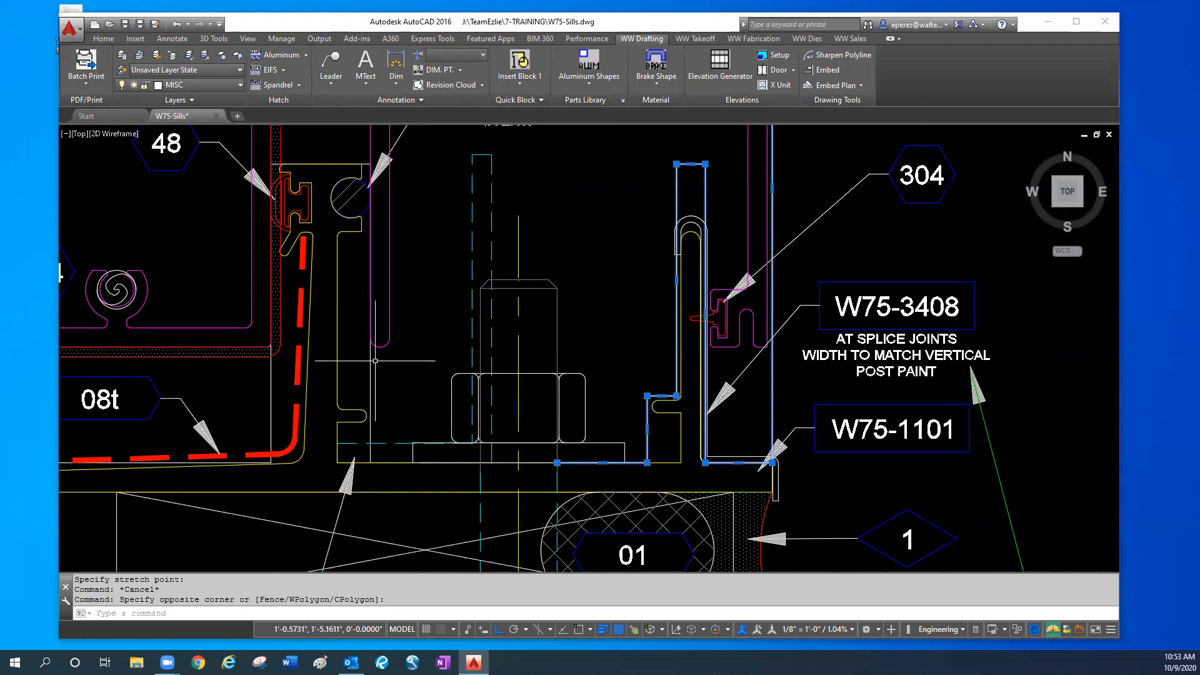
click(371, 362)
text(m)
key(Return)
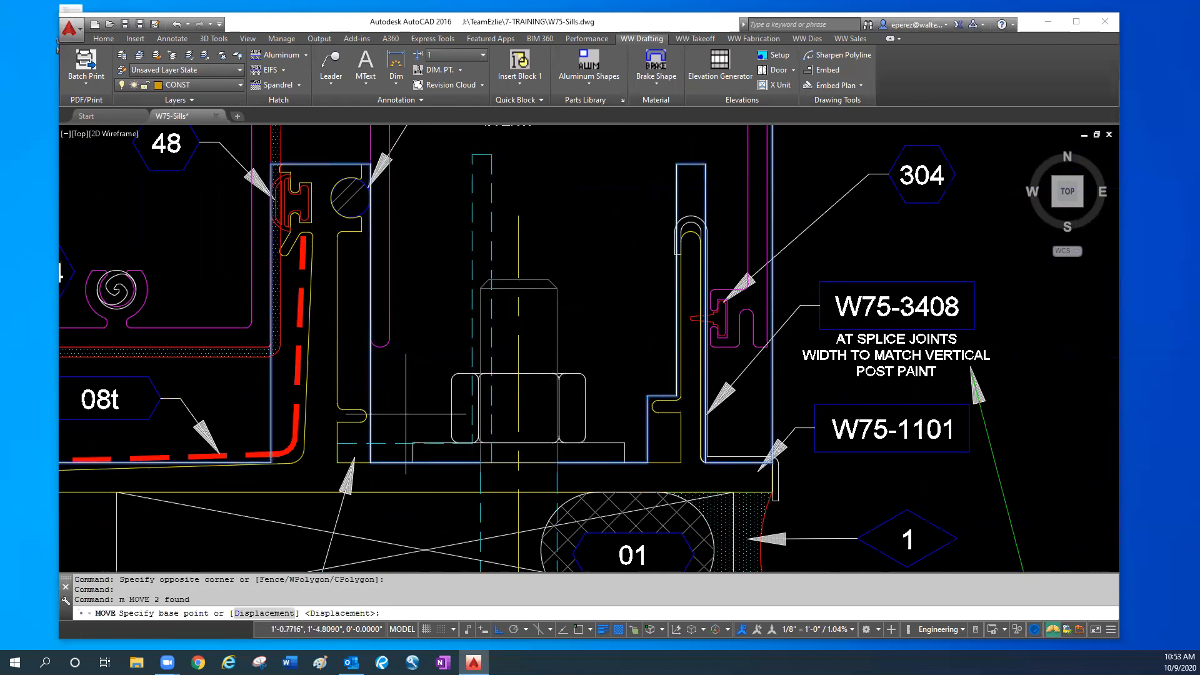
click(407, 402)
text(.75)
key(Return)
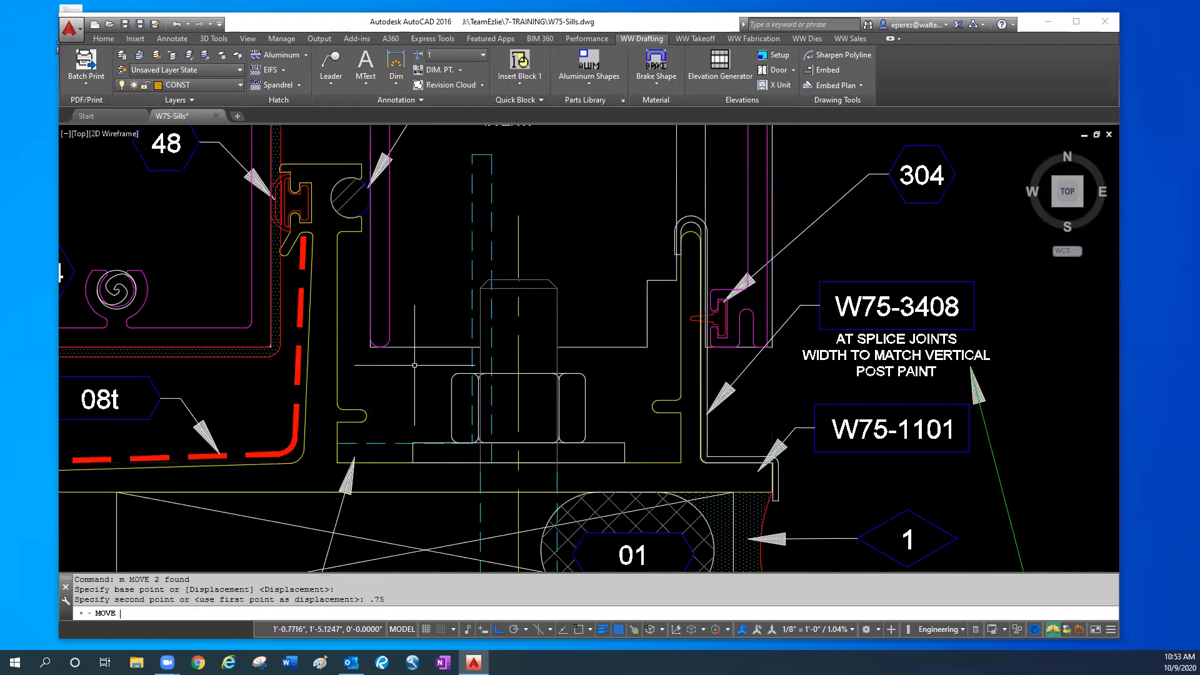
- Move the captured sill section's horizontal, notched vertical outlines and glazing parts down by 0.75 onto the sill flashing
scroll(415, 365, down, 2)
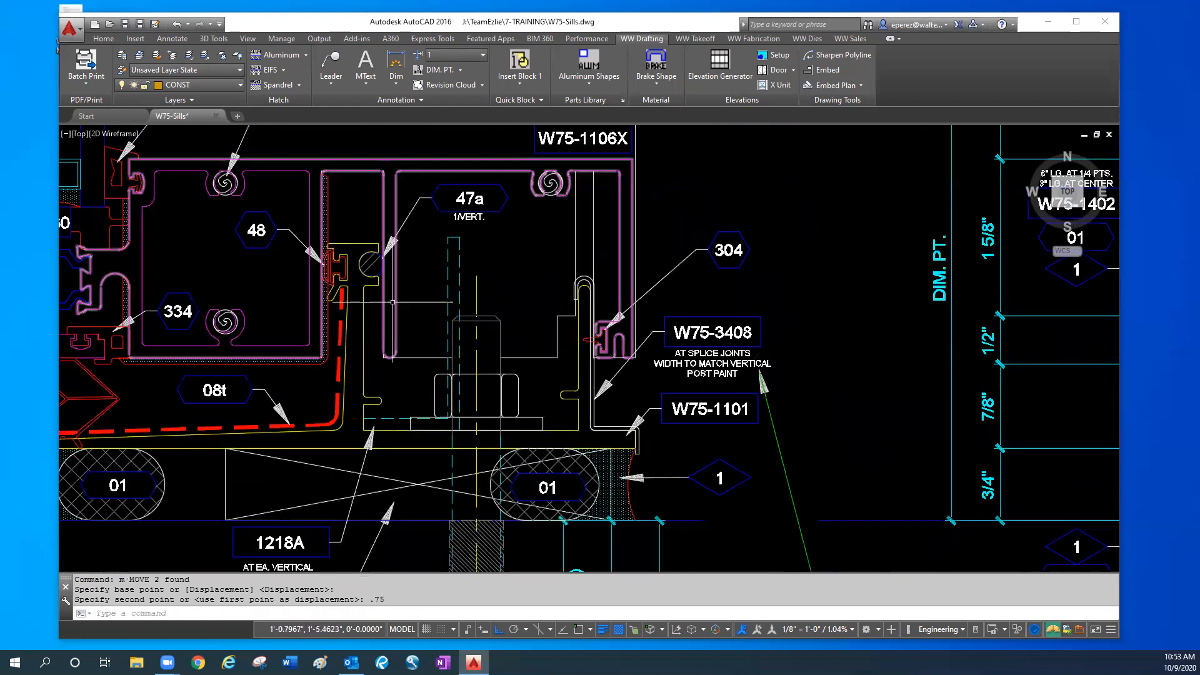
middle_drag(399, 326, 448, 347)
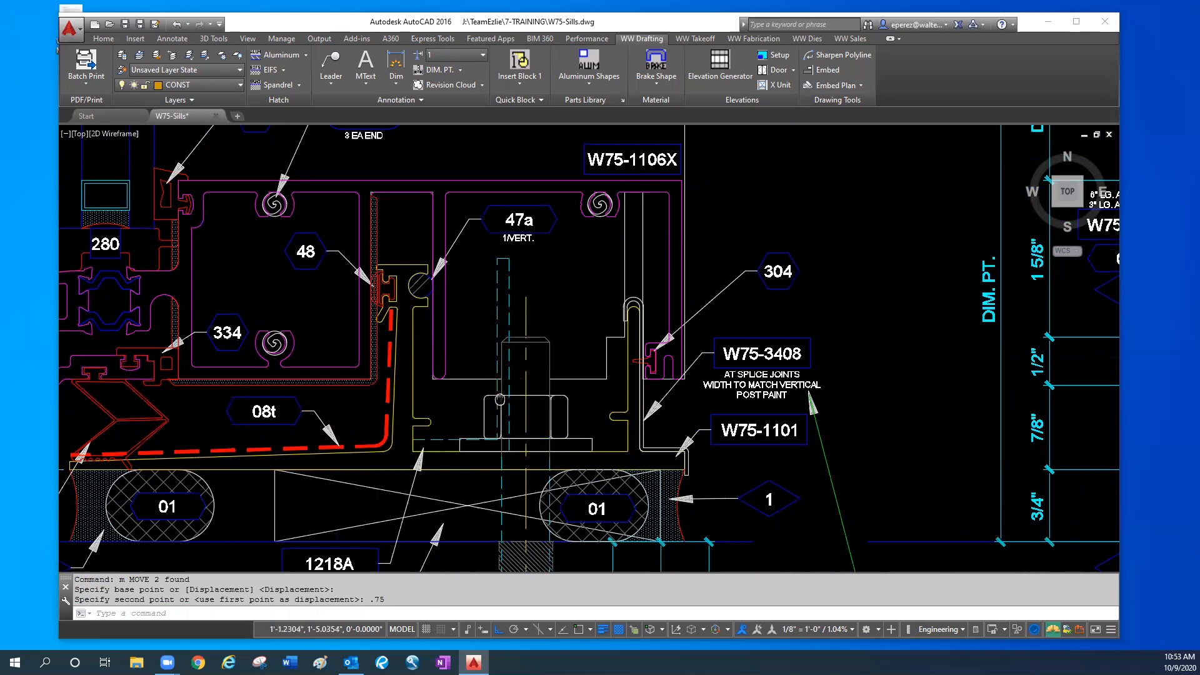
middle_drag(499, 400, 562, 401)
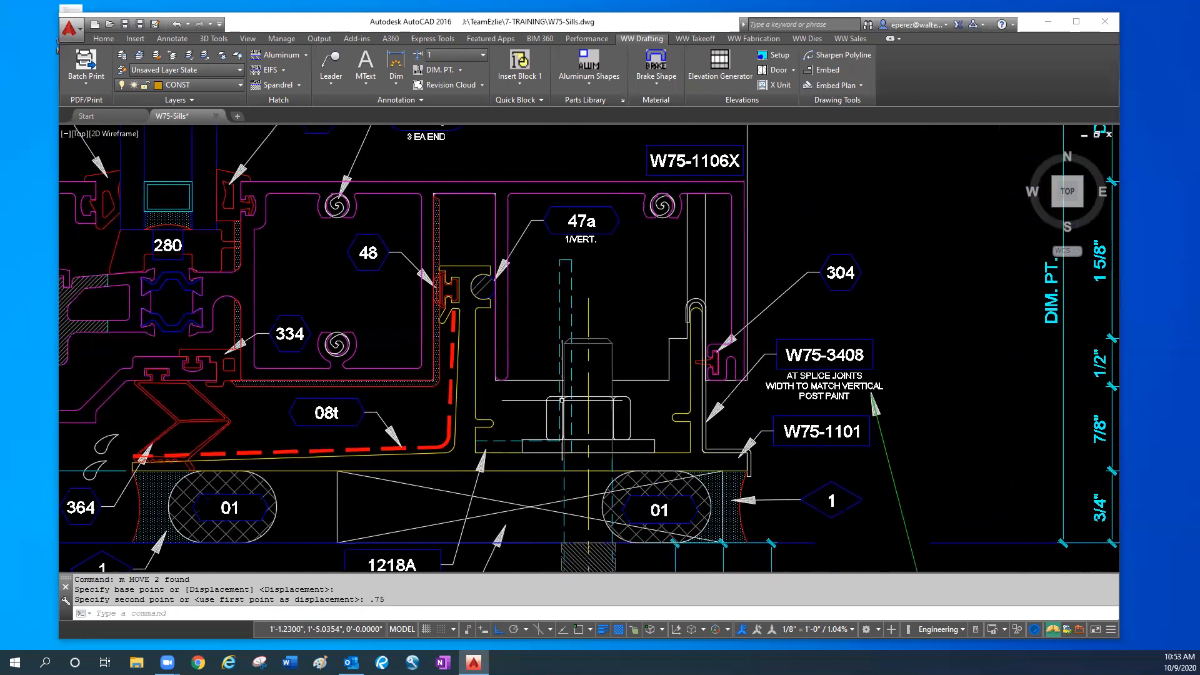
middle_drag(244, 488, 443, 463)
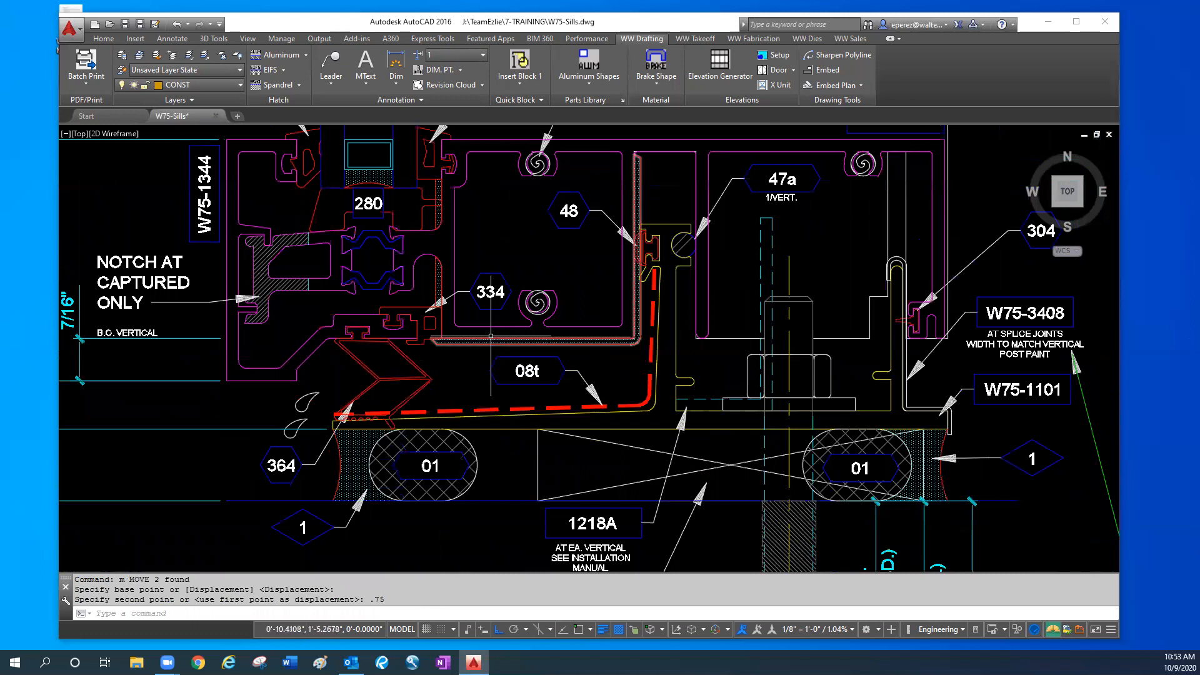
middle_drag(490, 354, 490, 354)
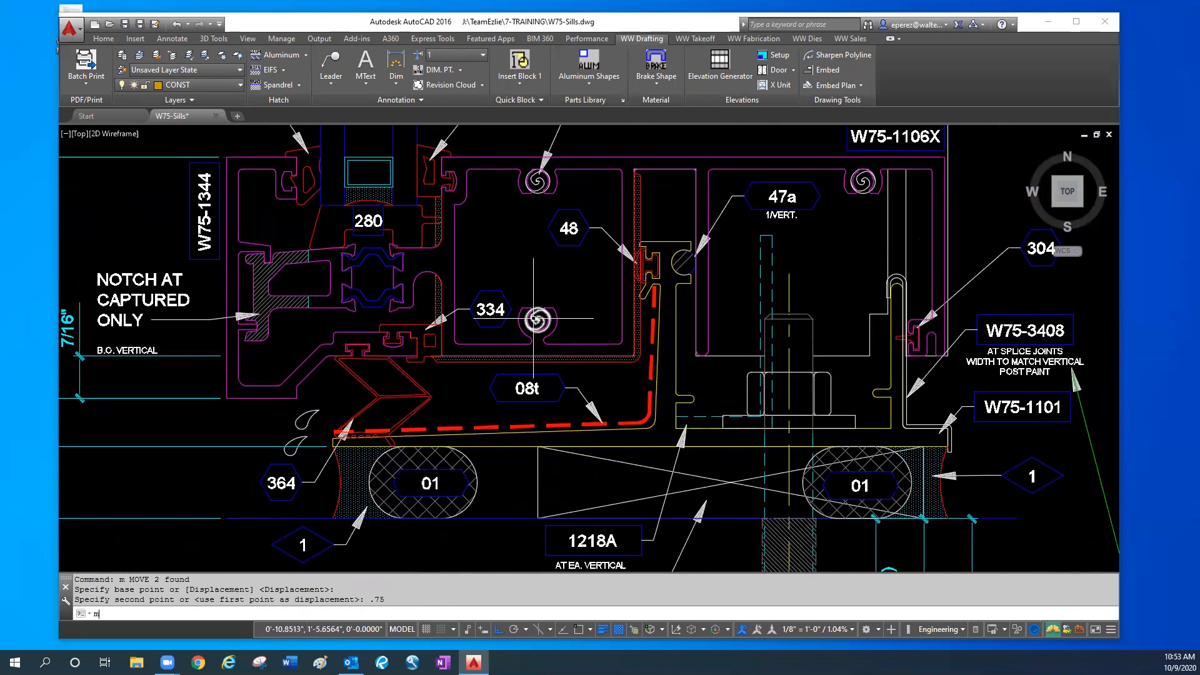
key(Return)
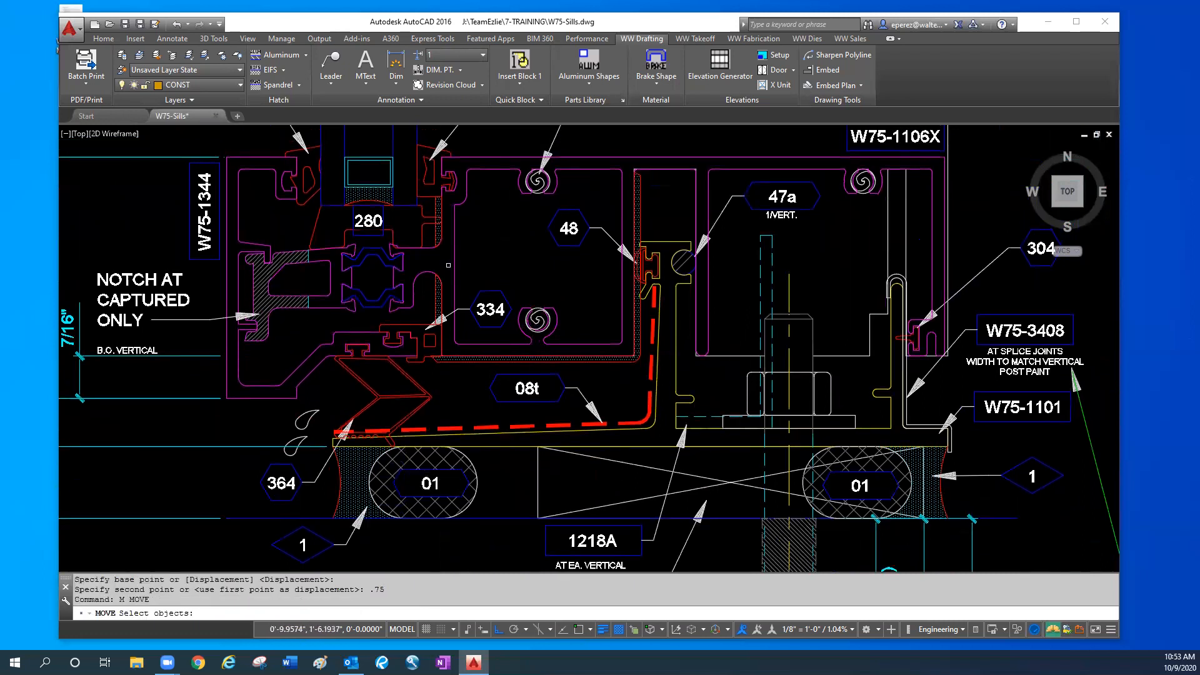
click(443, 261)
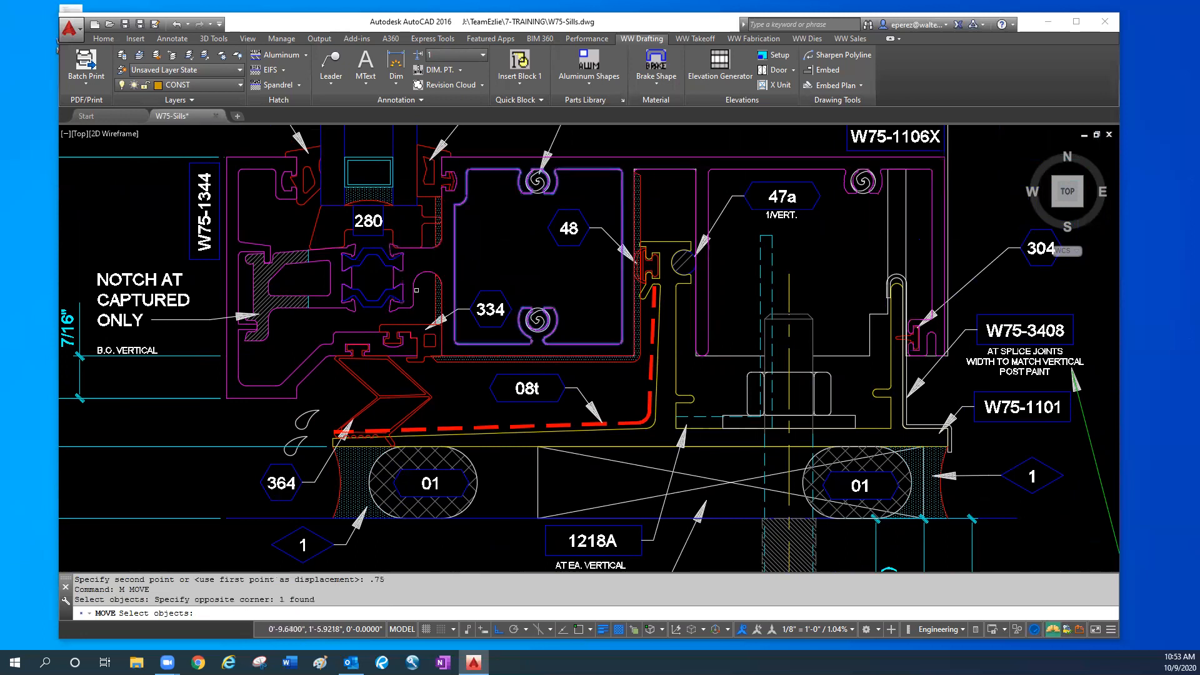
click(416, 301)
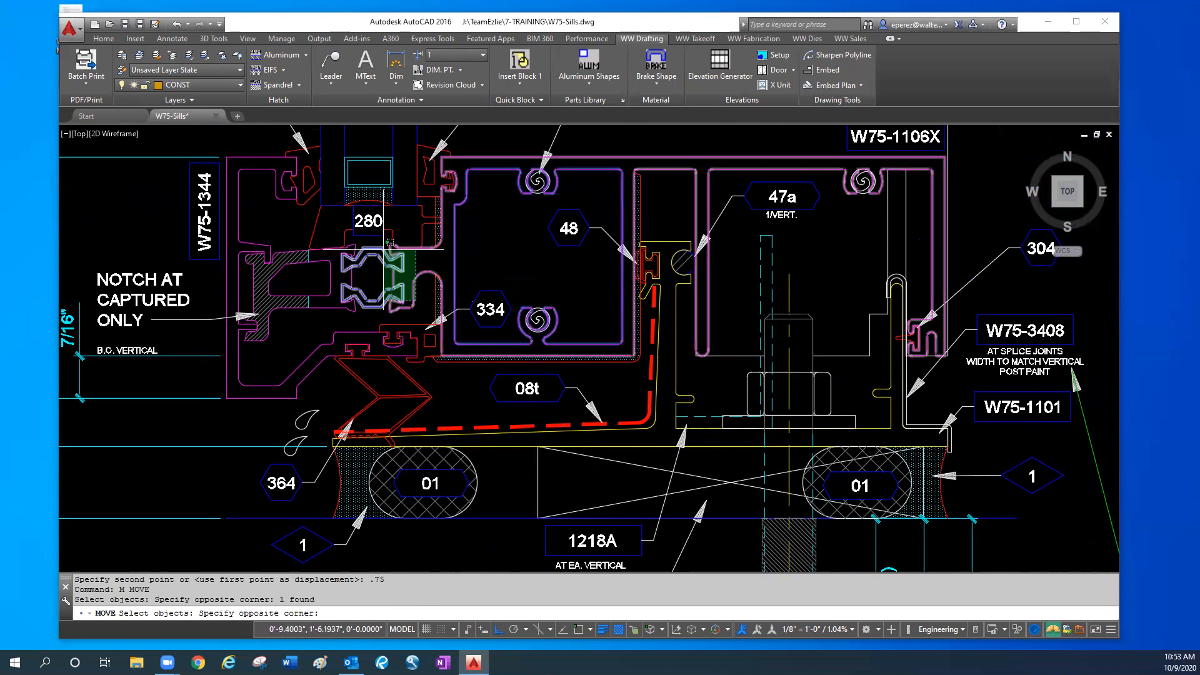
click(275, 189)
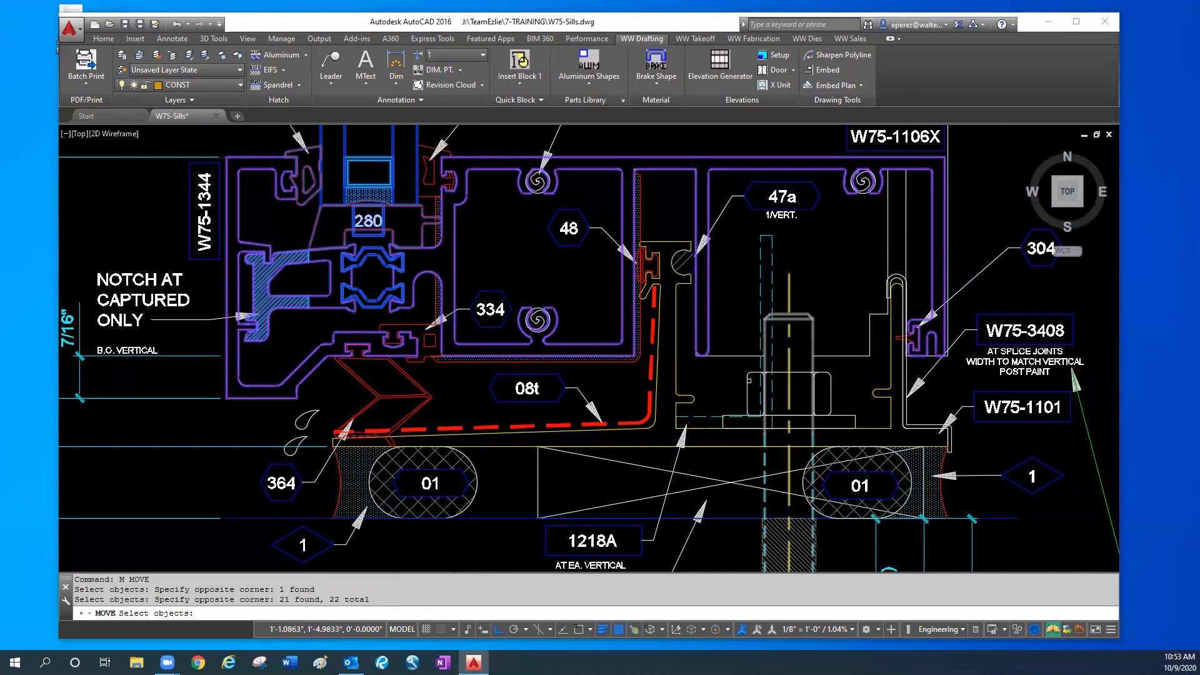
click(716, 333)
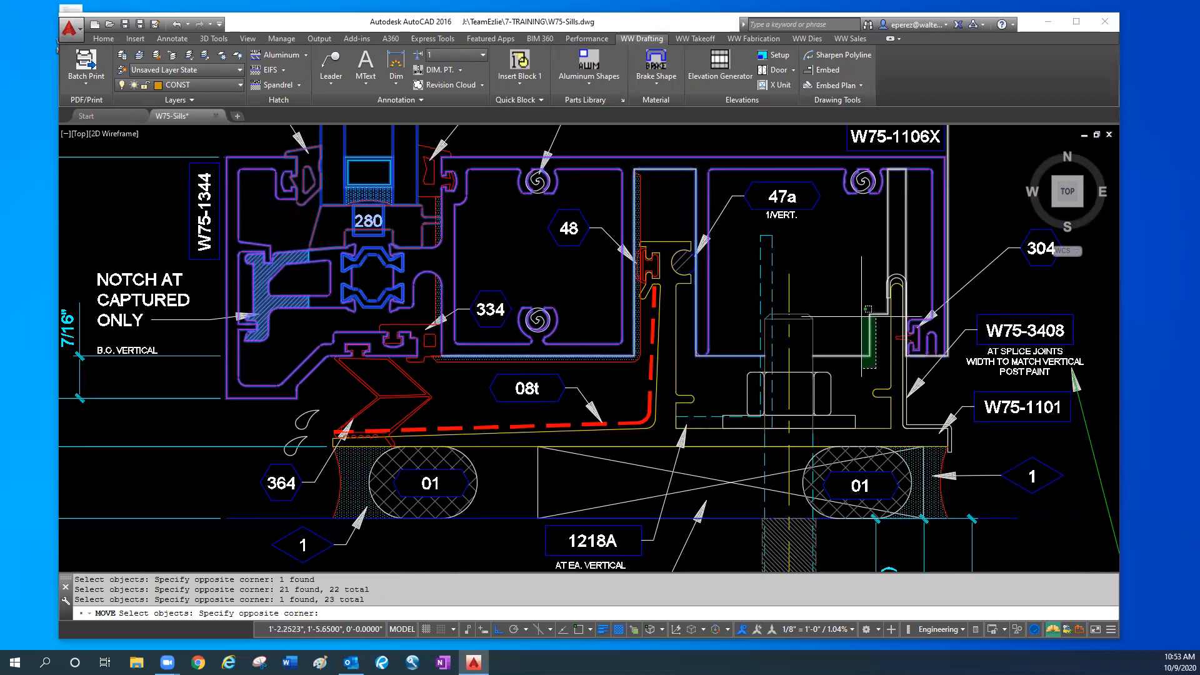
click(814, 348)
text(m)
key(Return)
click(831, 279)
click(831, 272)
key(Return)
click(827, 273)
text(.)
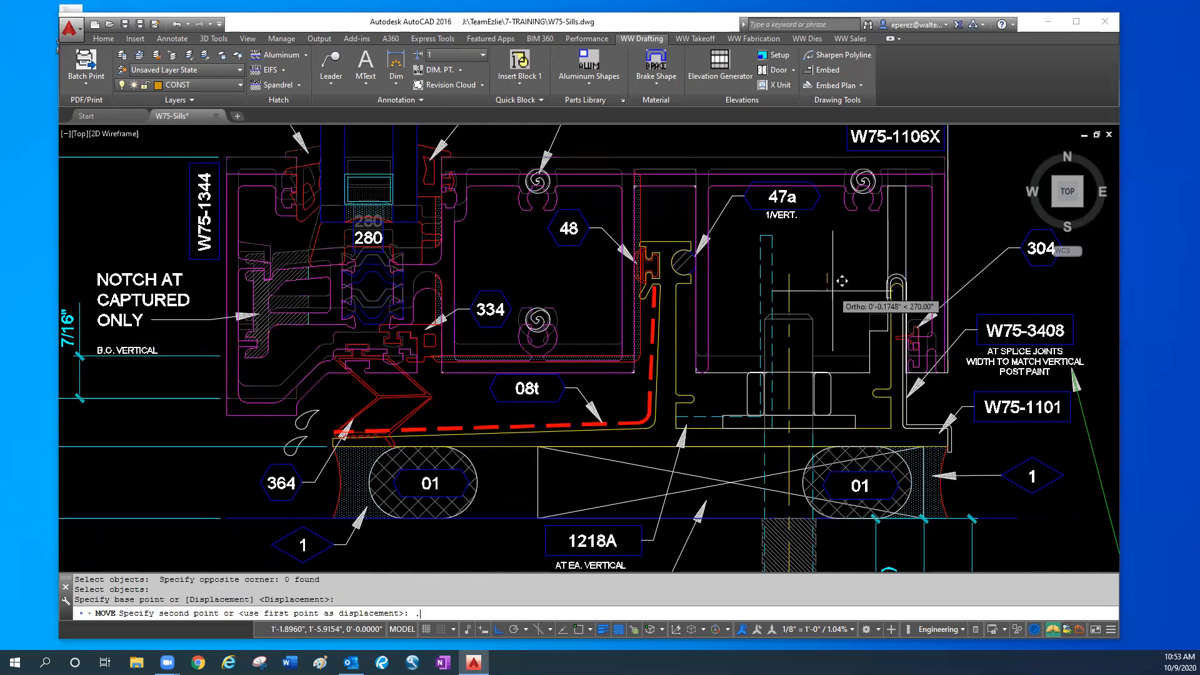
text(75)
key(Return)
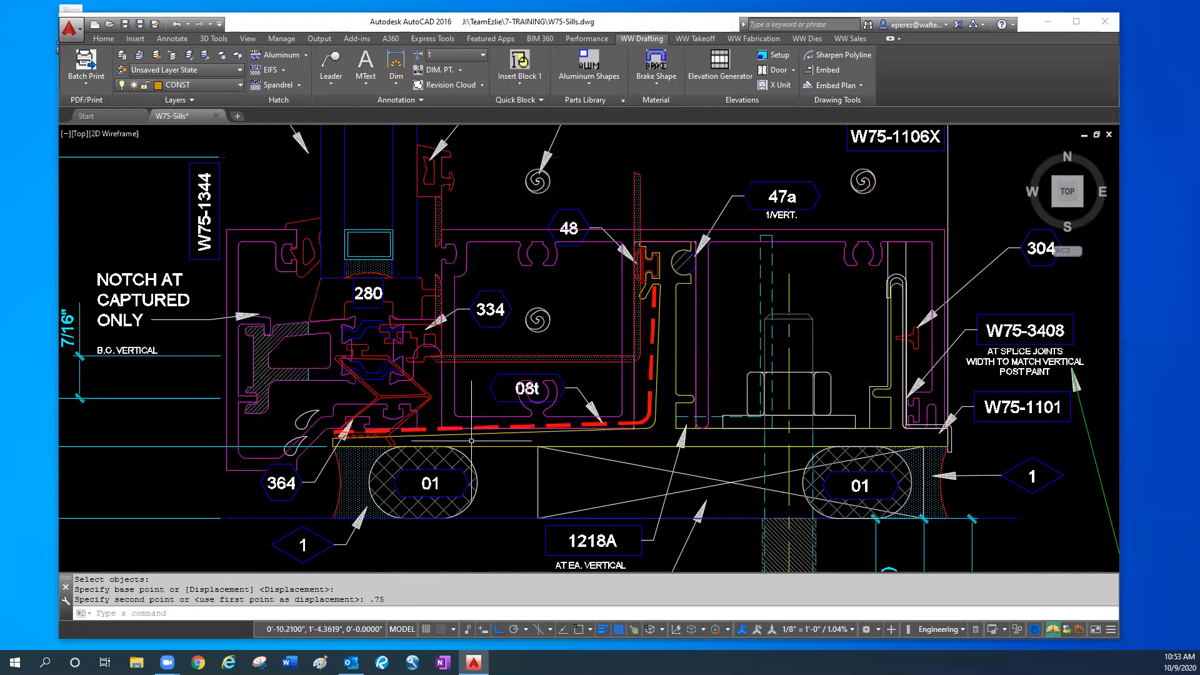
- Highlight gasket 364 and the lowered exterior profile to examine where they meet the sill flashing's front edge
middle_drag(431, 390, 445, 327)
click(445, 327)
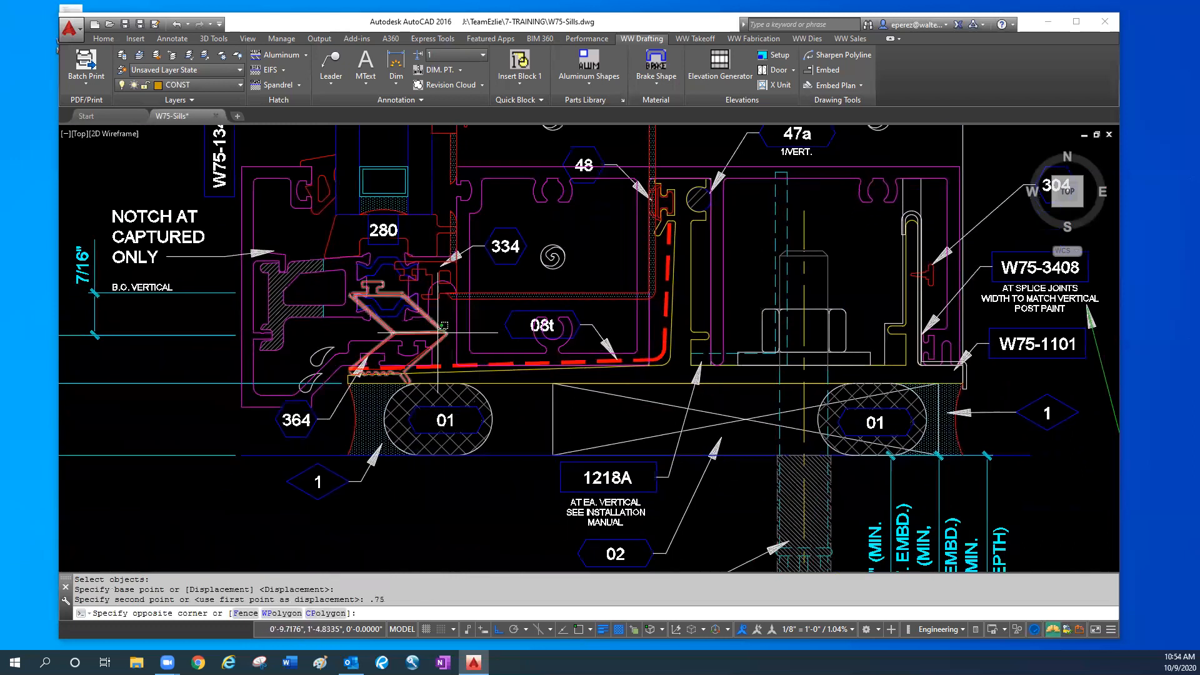
click(440, 332)
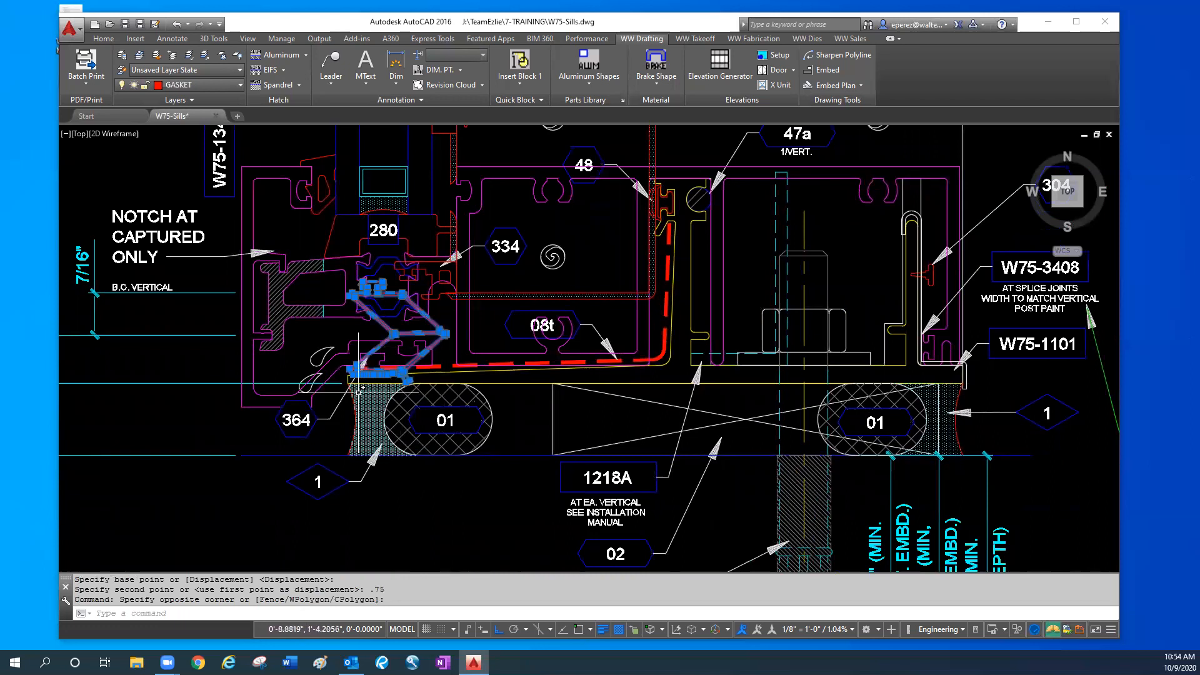
scroll(363, 371, up, 4)
click(317, 359)
click(306, 340)
middle_drag(334, 399, 555, 309)
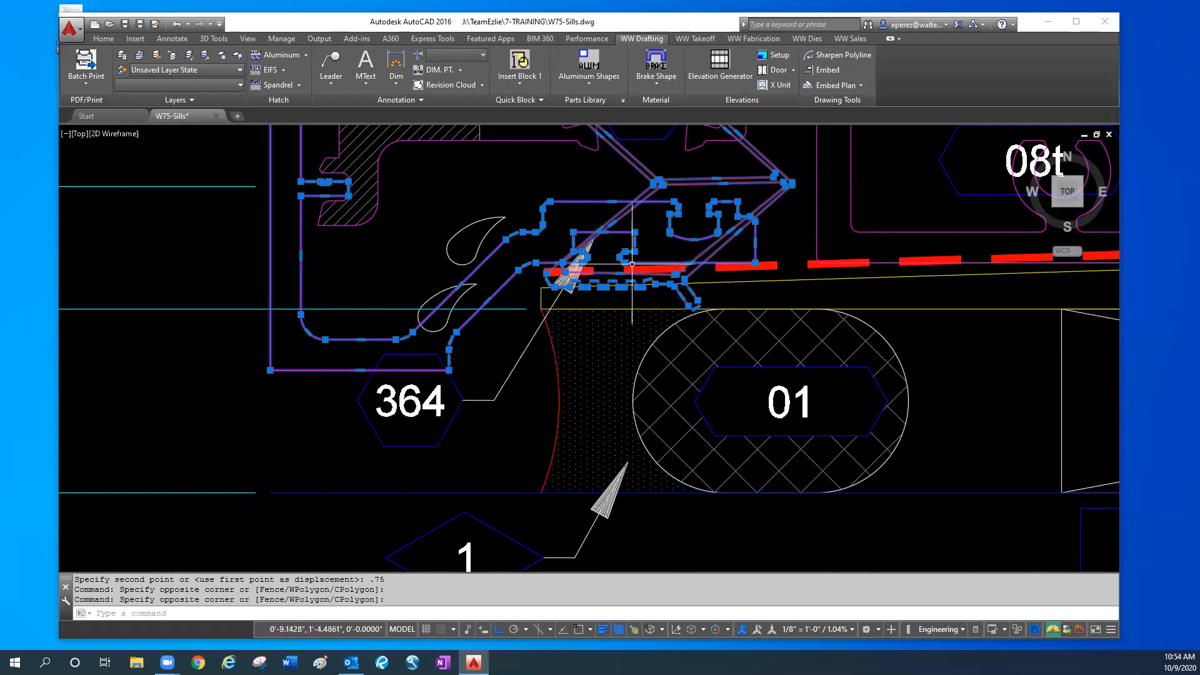
- Highlight the lowered horizontal and vertical outlines beside the flashing's upstand to examine the overlap, and clear the selection
scroll(630, 268, down, 2)
mouse_move(904, 372)
middle_down()
mouse_move(869, 445)
mouse_move(804, 495)
mouse_move(513, 569)
middle_up()
middle_drag(746, 474, 574, 432)
click(530, 388)
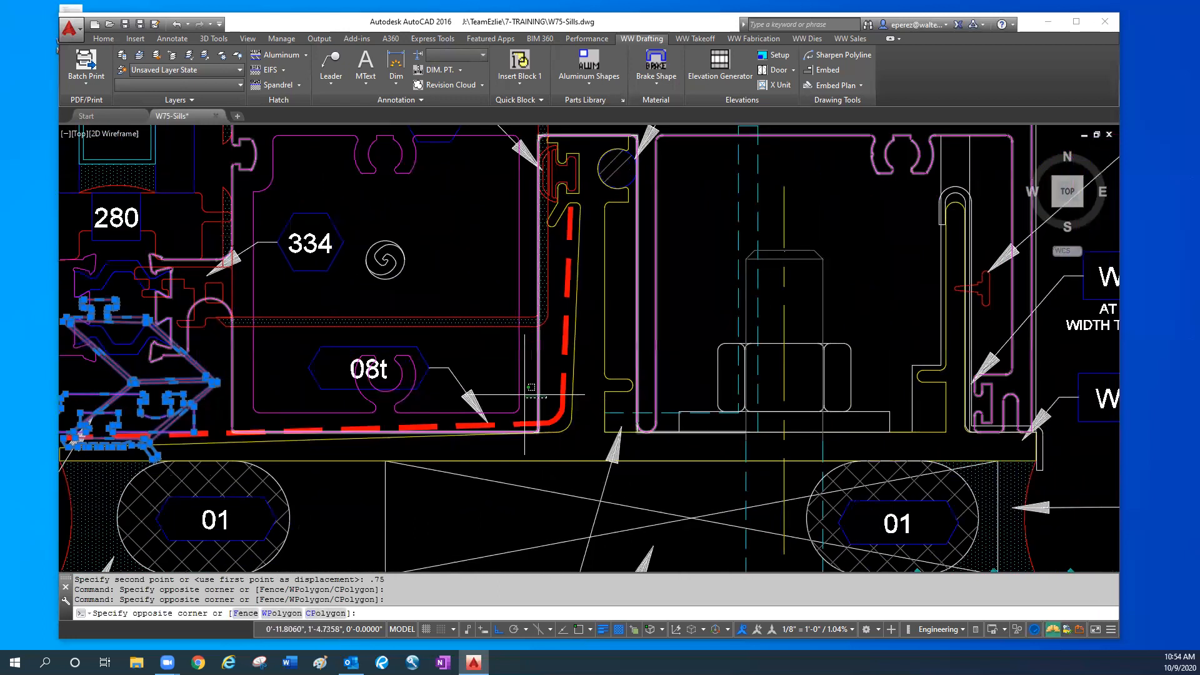
click(475, 403)
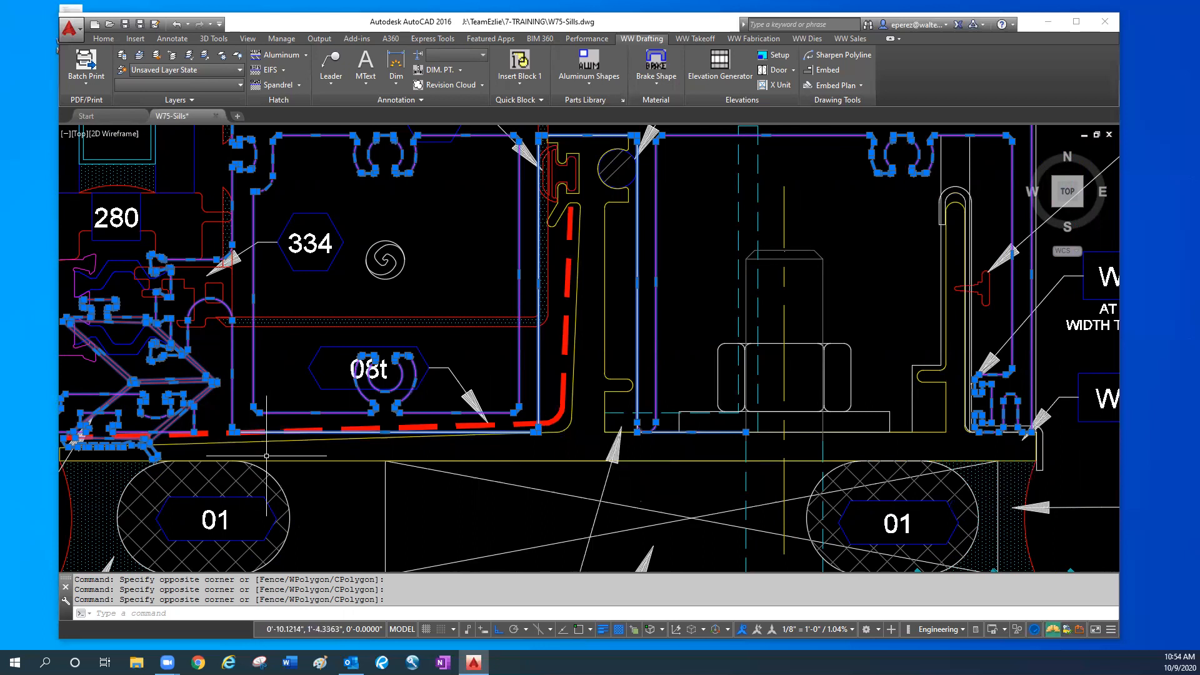
mouse_move(232, 432)
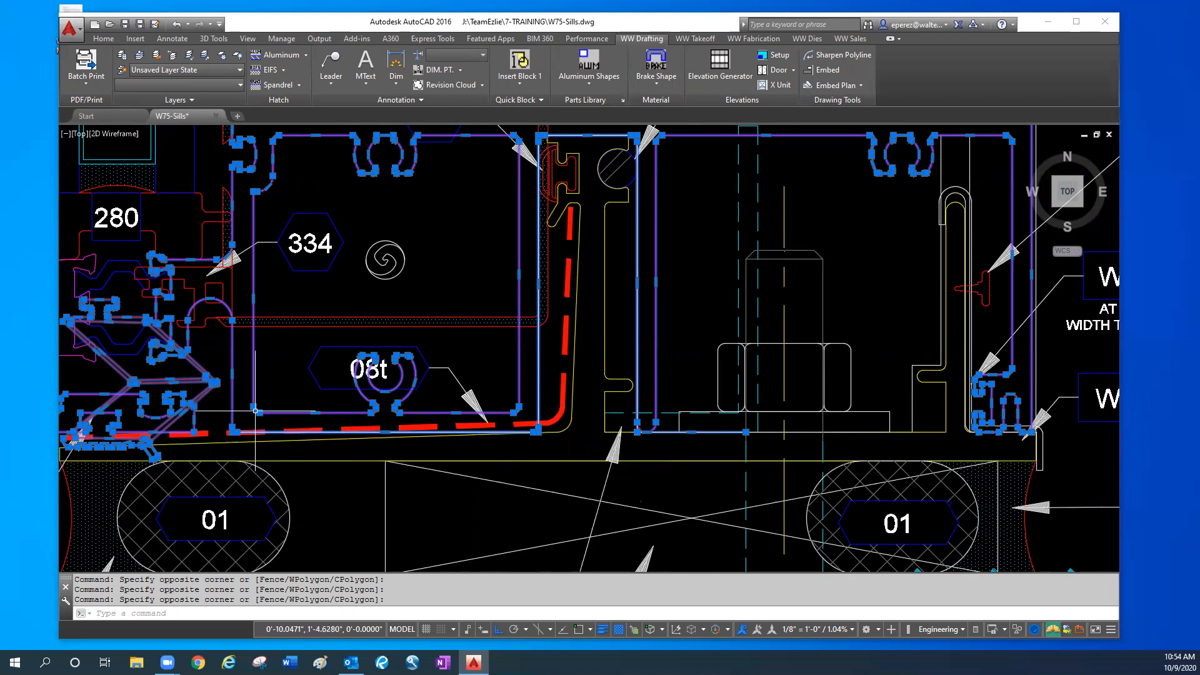
mouse_move(309, 382)
middle_down()
mouse_move(392, 395)
mouse_move(496, 455)
middle_up()
key(Escape)
key(Escape)
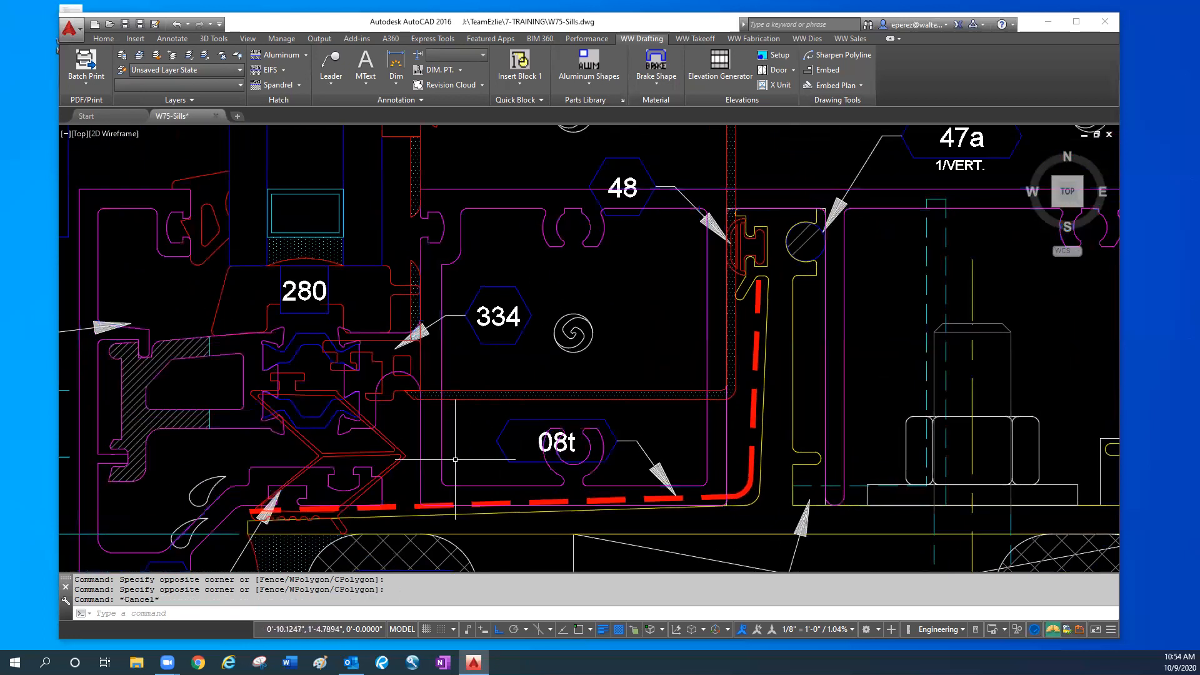
- Undo the 0.75 downward move of the captured sill section's parts
text(u)
key(Return)
key(Return)
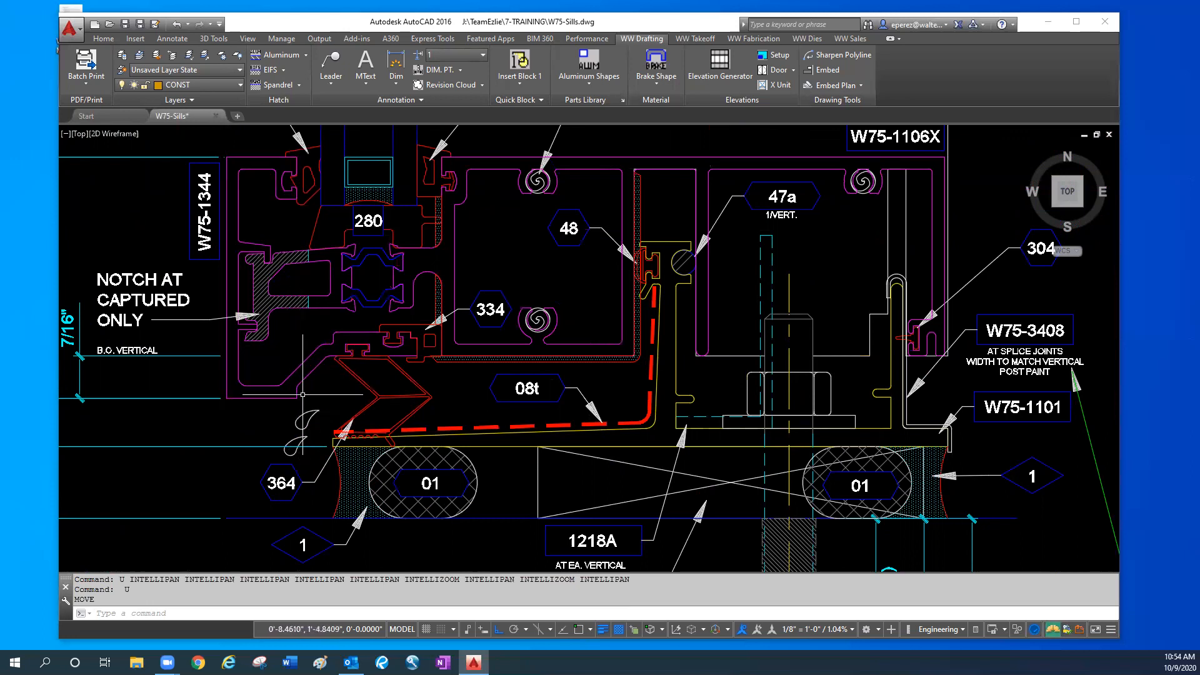
- Examine detail 1A of the vertical notch at dead load, highlighting the notched outline around the flashing legs
middle_drag(303, 394, 298, 408)
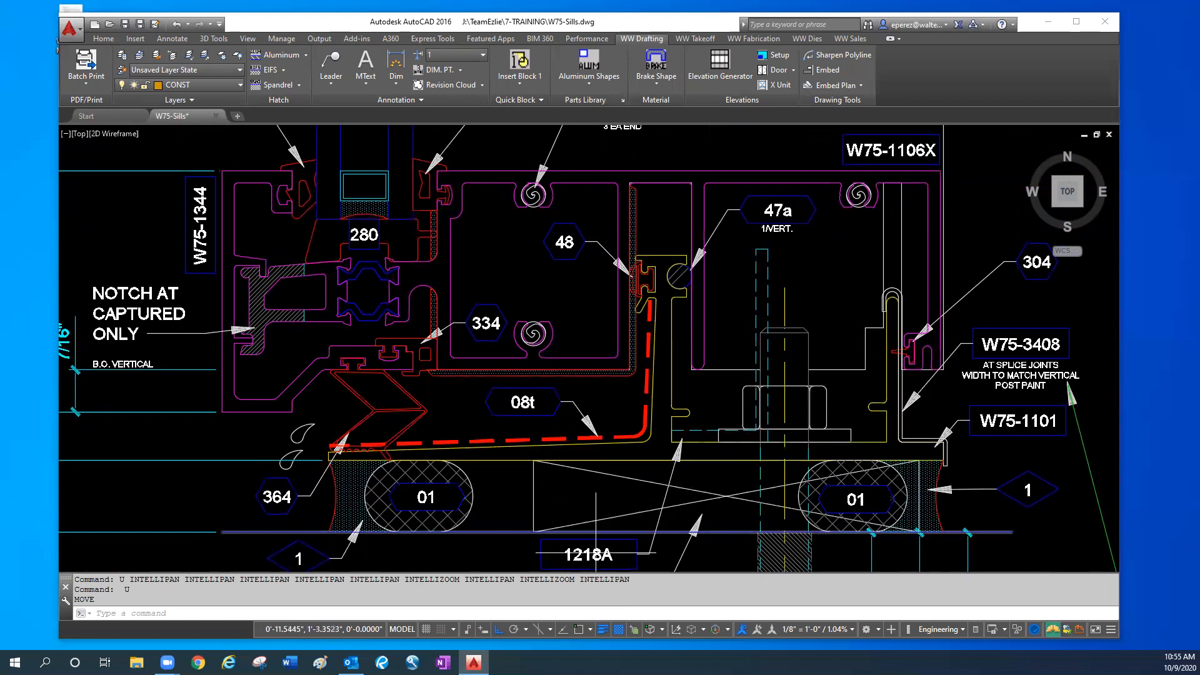
scroll(636, 409, down, 2)
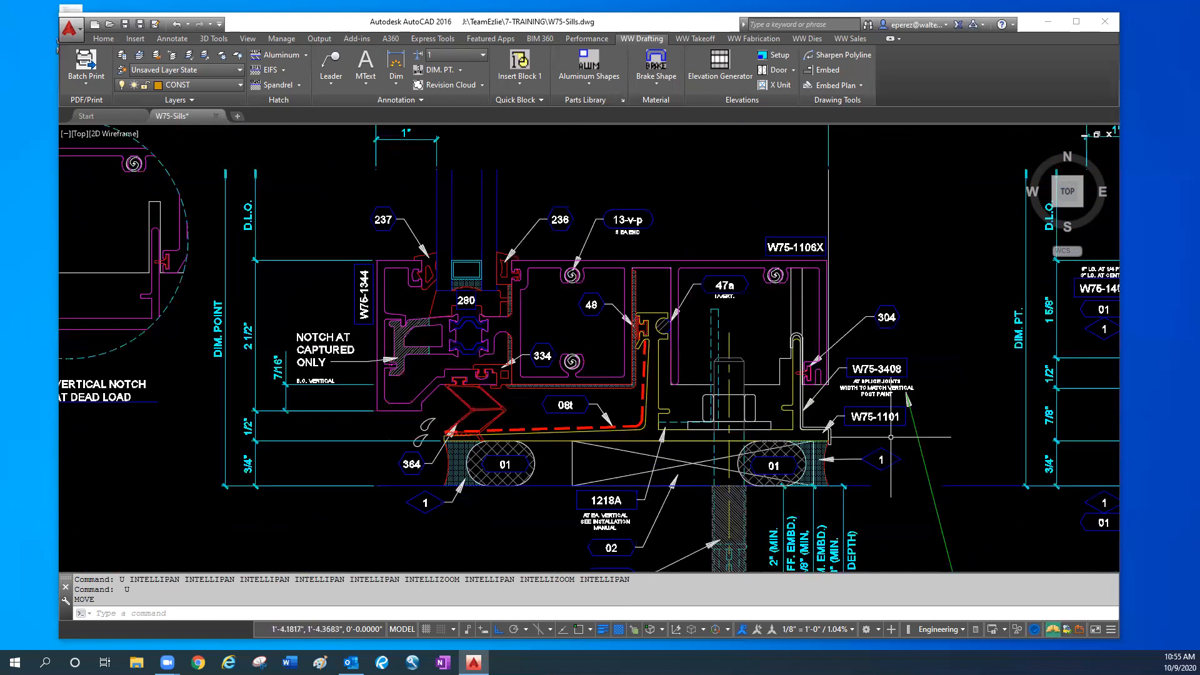
scroll(500, 466, down, 2)
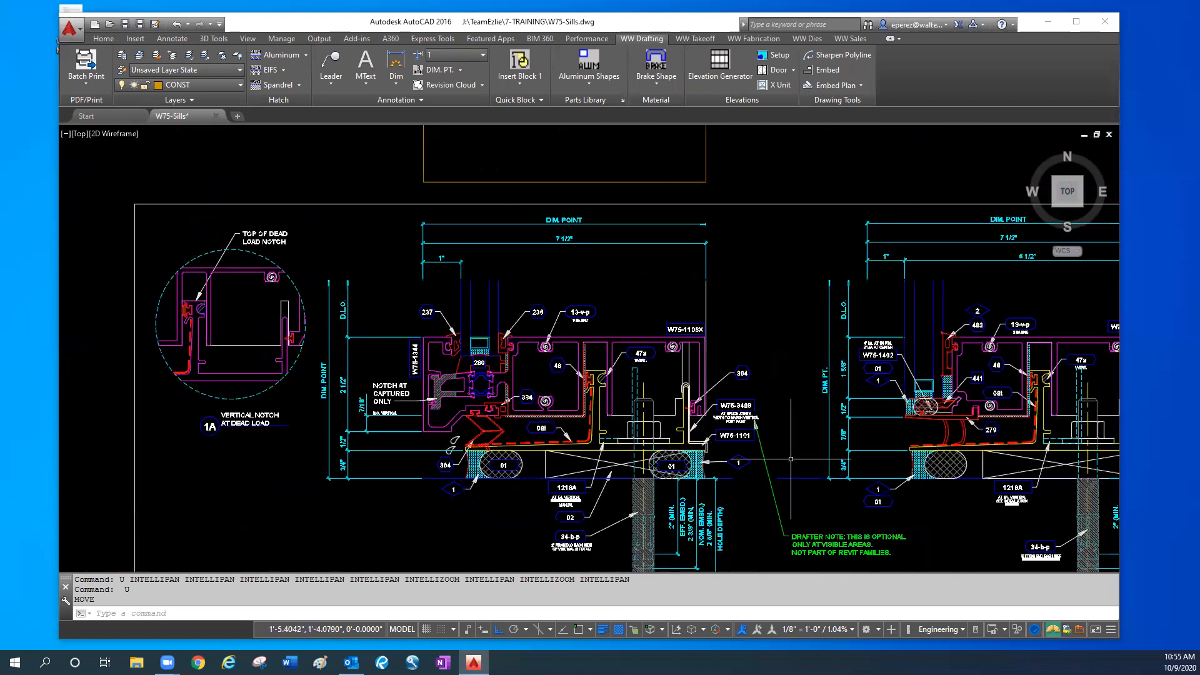
scroll(199, 326, up, 4)
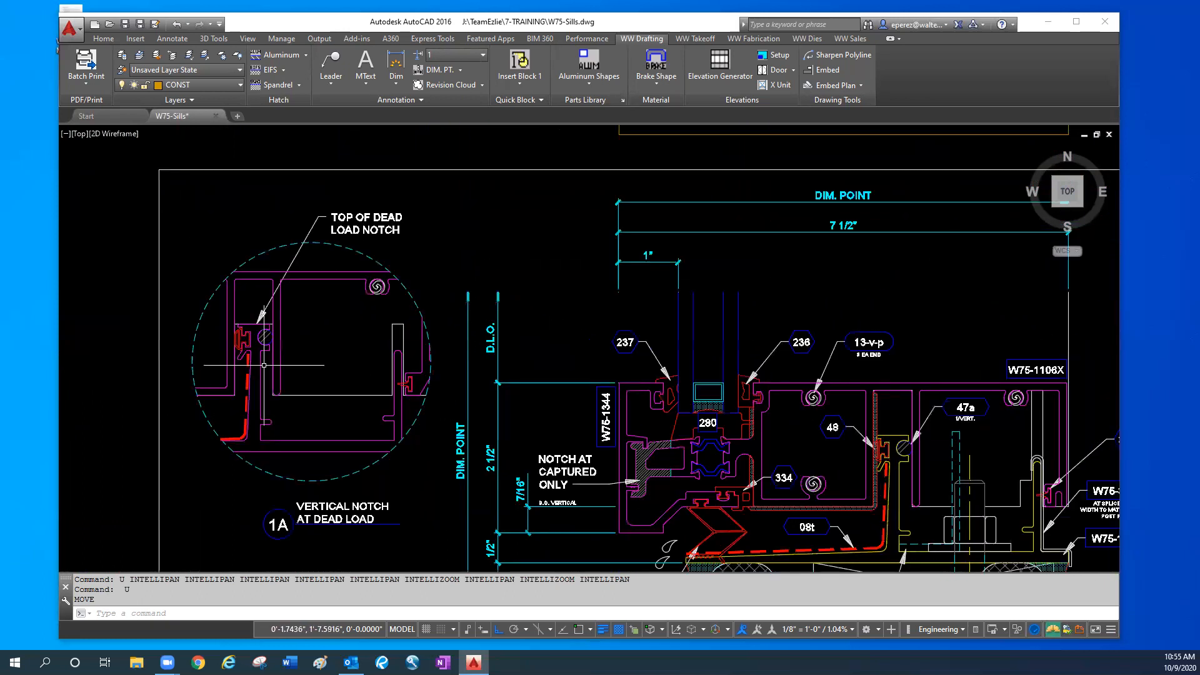
middle_drag(389, 379, 393, 428)
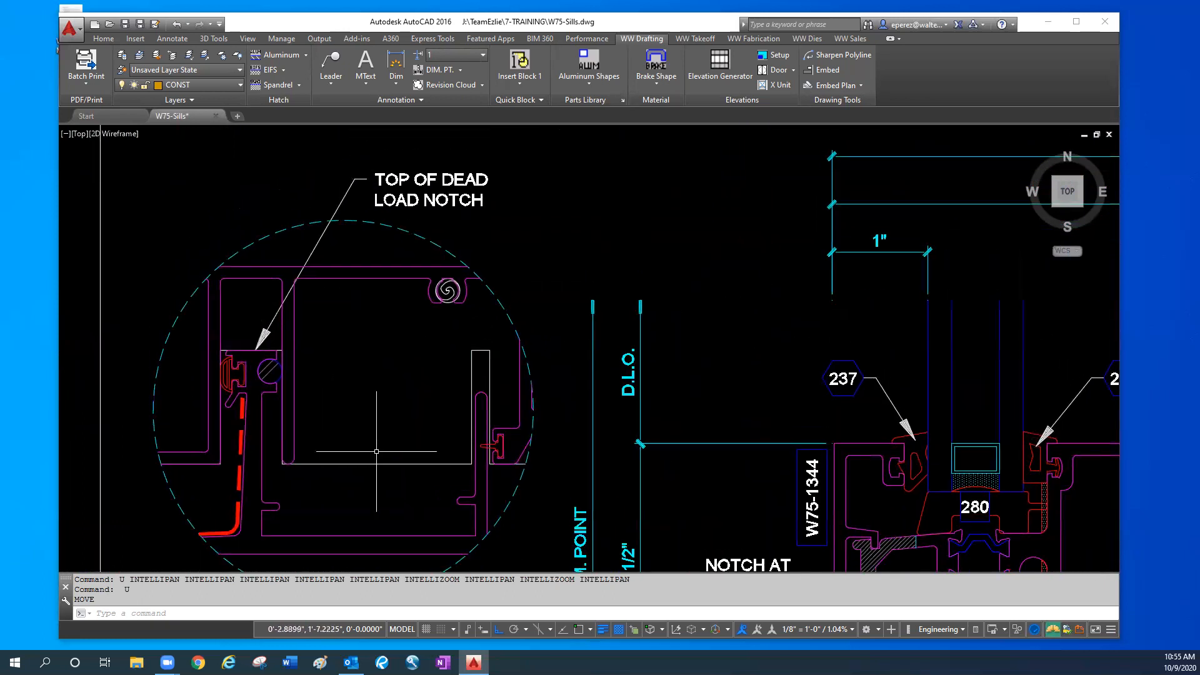
scroll(278, 346, up, 2)
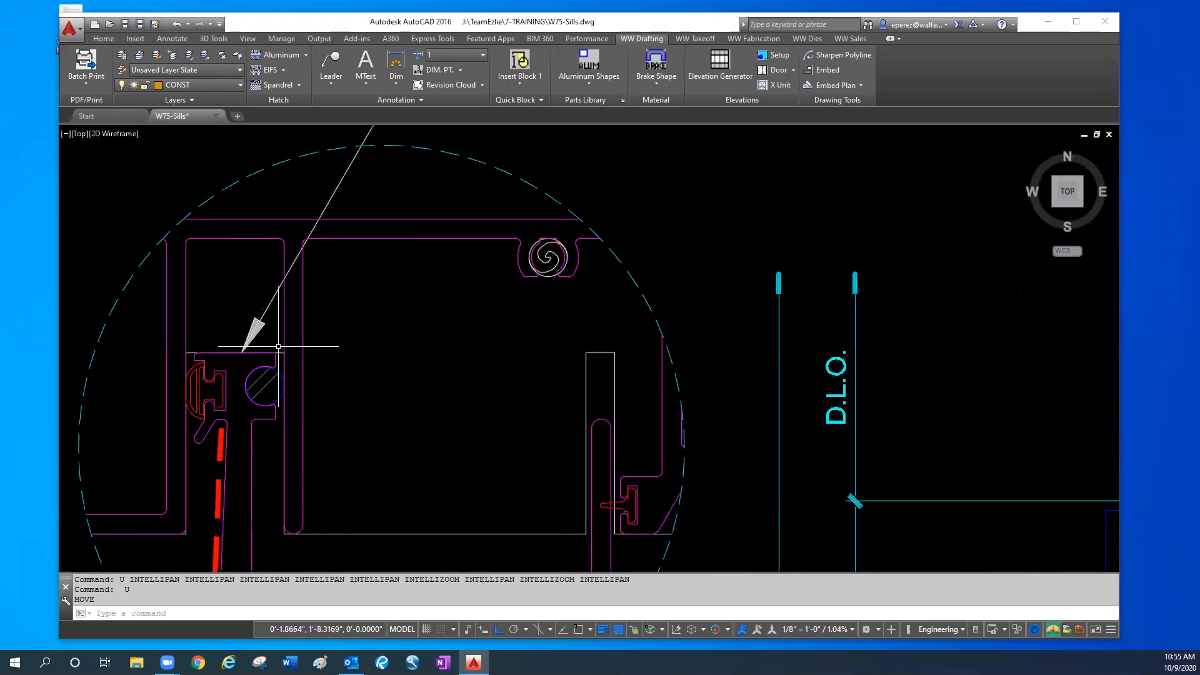
click(277, 353)
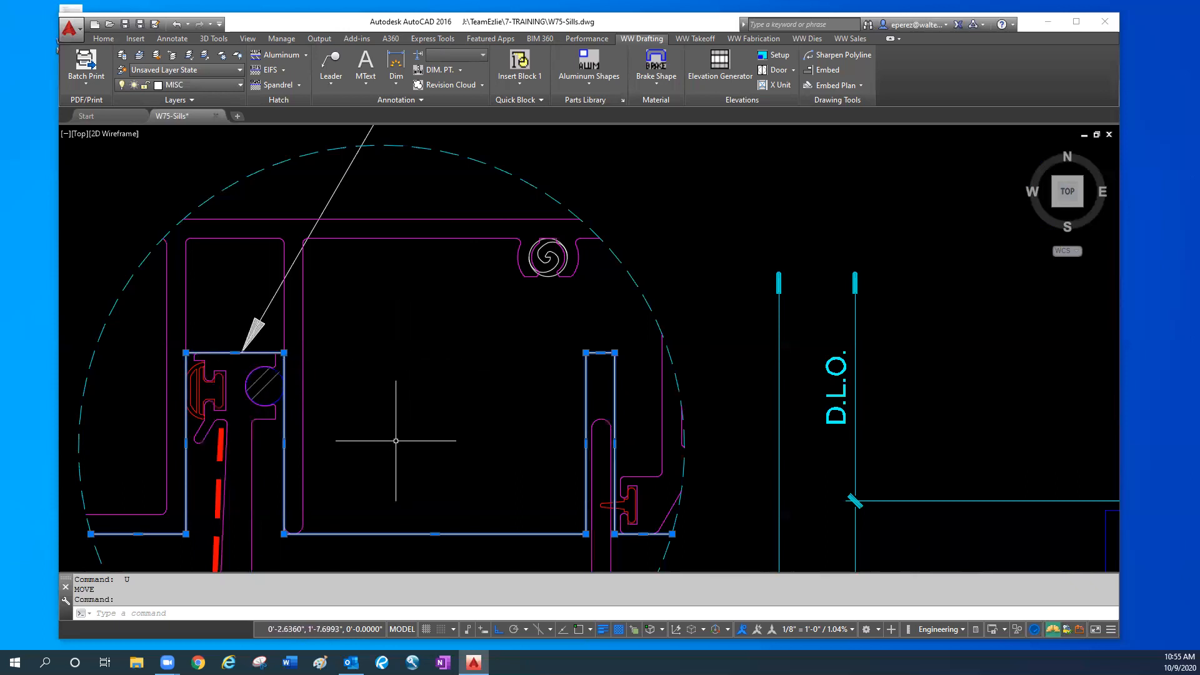
key(Escape)
key(Escape)
scroll(390, 405, down, 4)
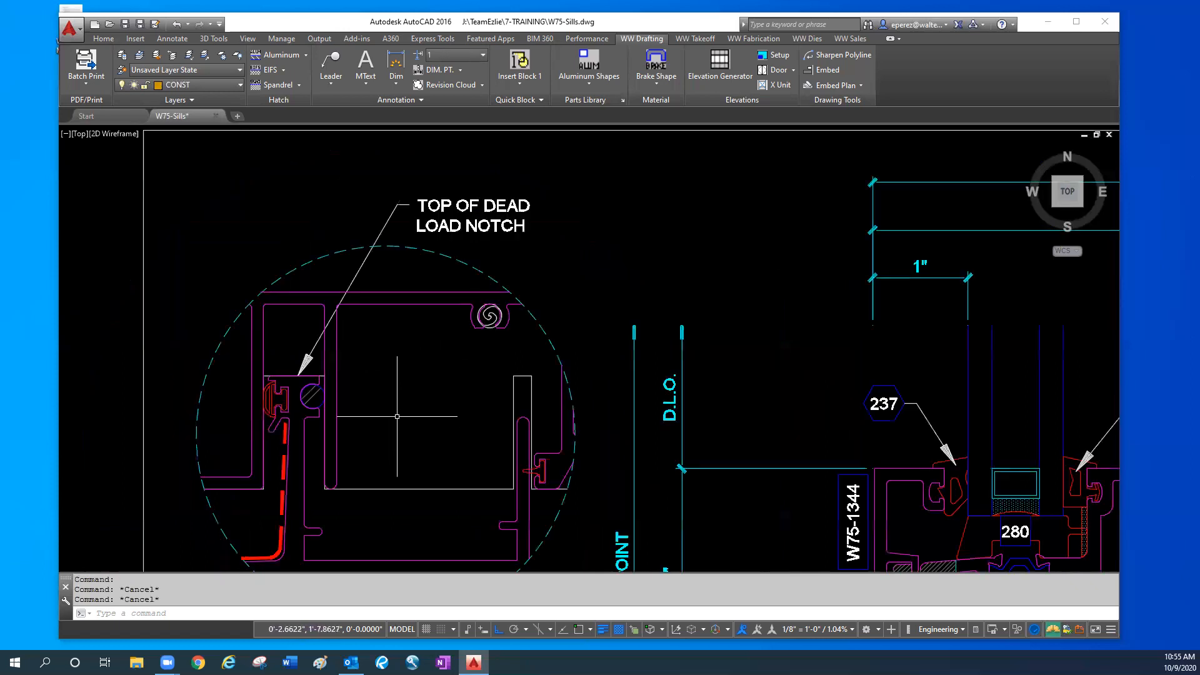
- Examine the rendered sill splice, anchor clip and end dam views alongside the jamb section with the formed aluminum end dam
scroll(483, 490, down, 5)
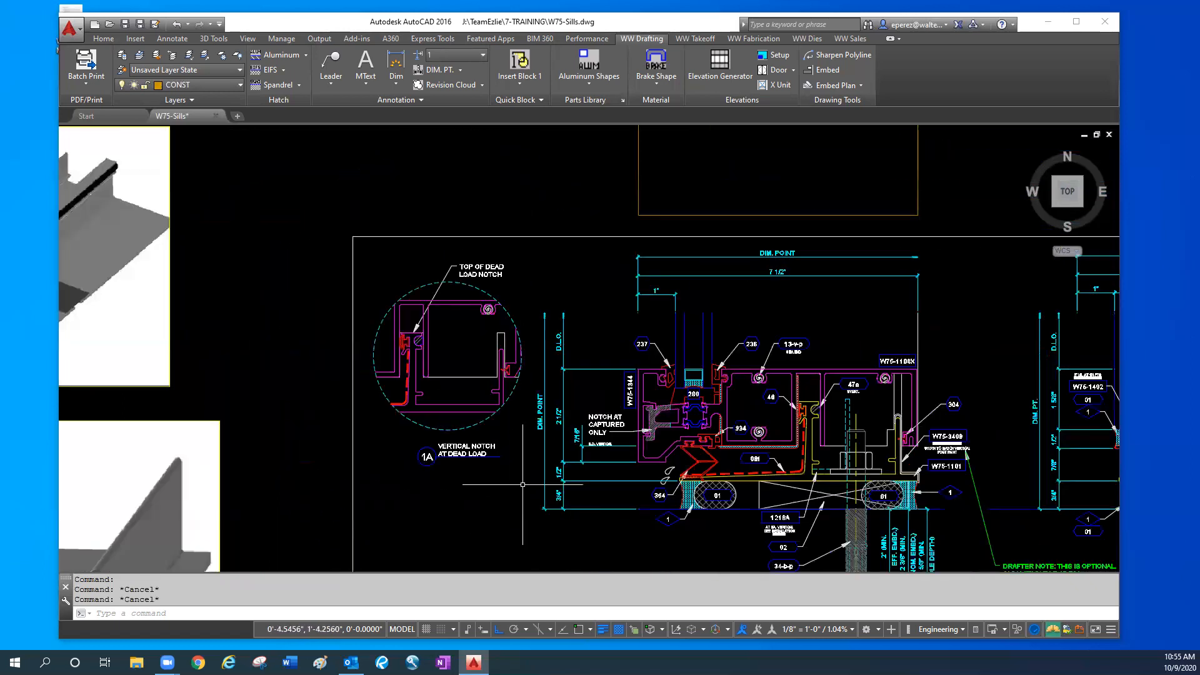
mouse_move(597, 479)
middle_down()
mouse_move(531, 315)
mouse_move(573, 466)
mouse_move(585, 353)
middle_up()
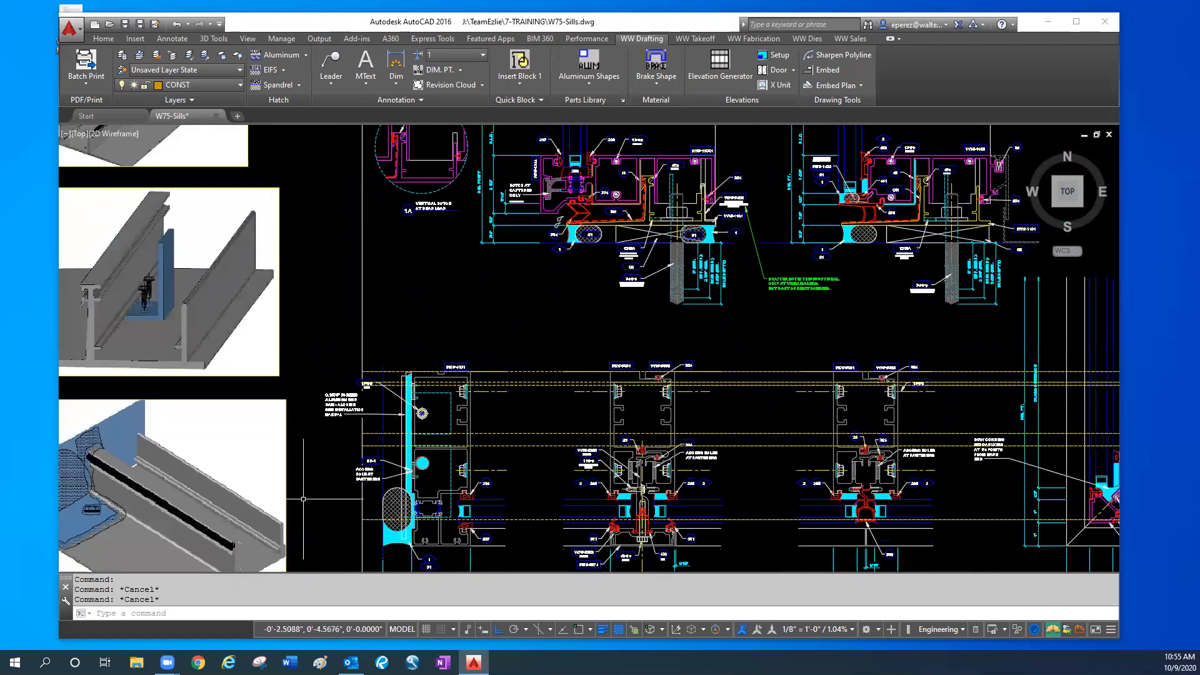
key(Escape)
mouse_move(487, 351)
middle_down()
mouse_move(551, 362)
mouse_move(512, 369)
mouse_move(566, 367)
middle_up()
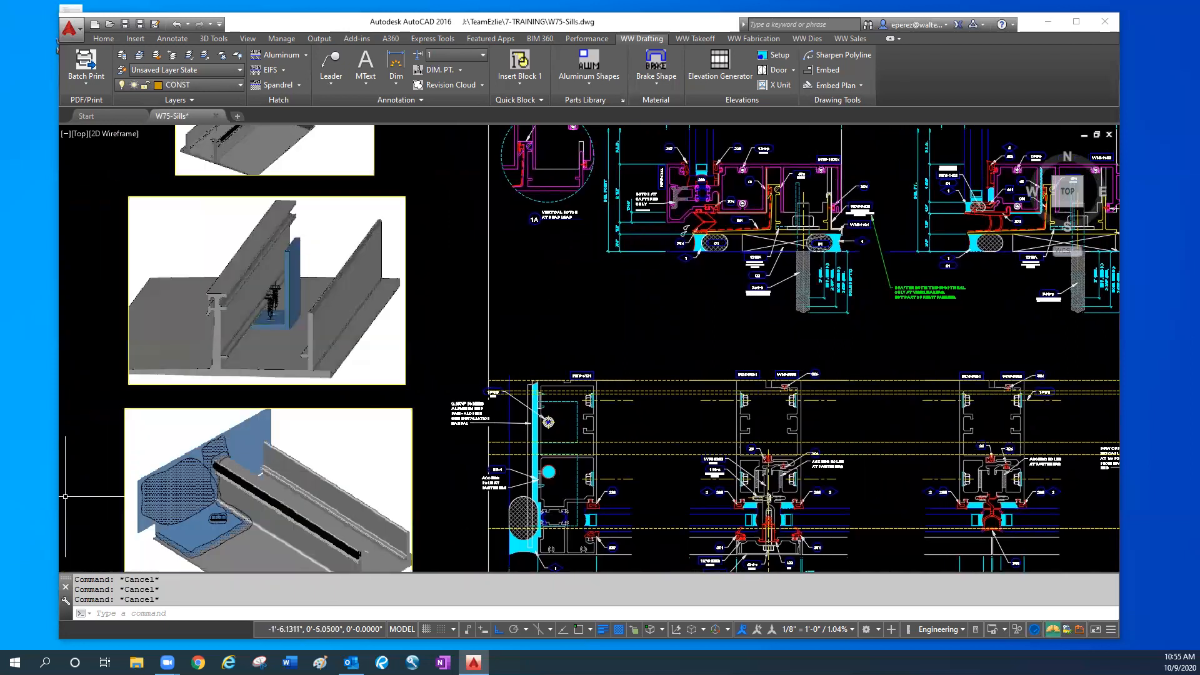
scroll(262, 374, down, 2)
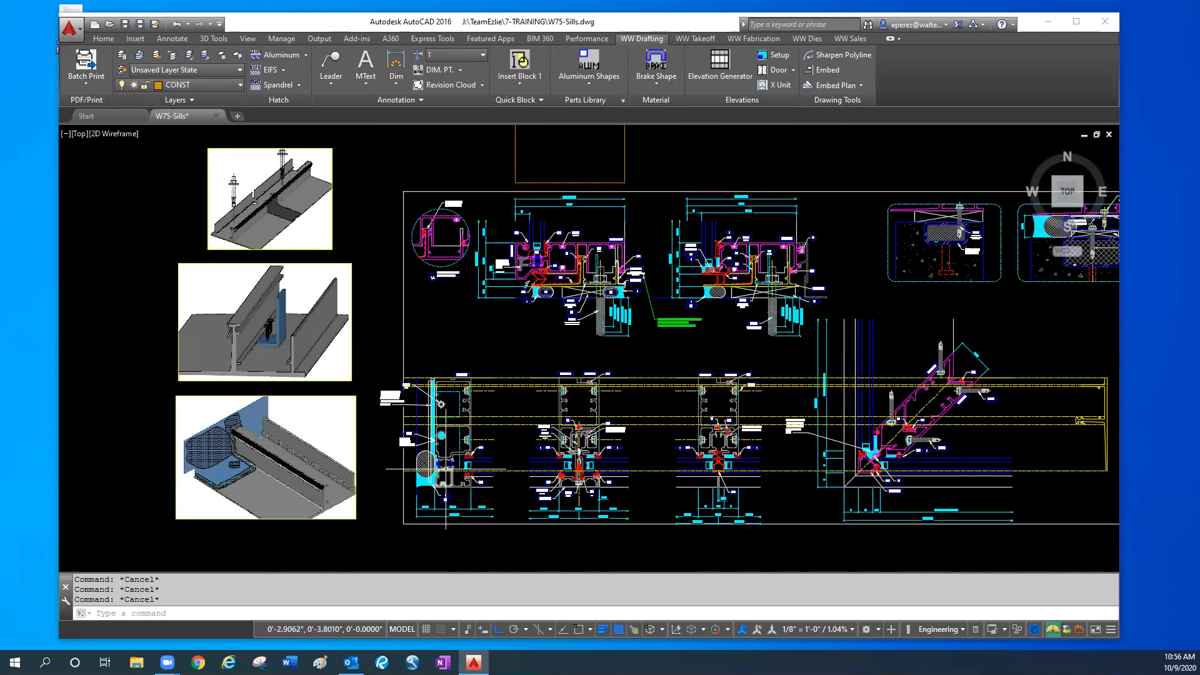
scroll(438, 430, up, 2)
middle_drag(162, 485, 269, 438)
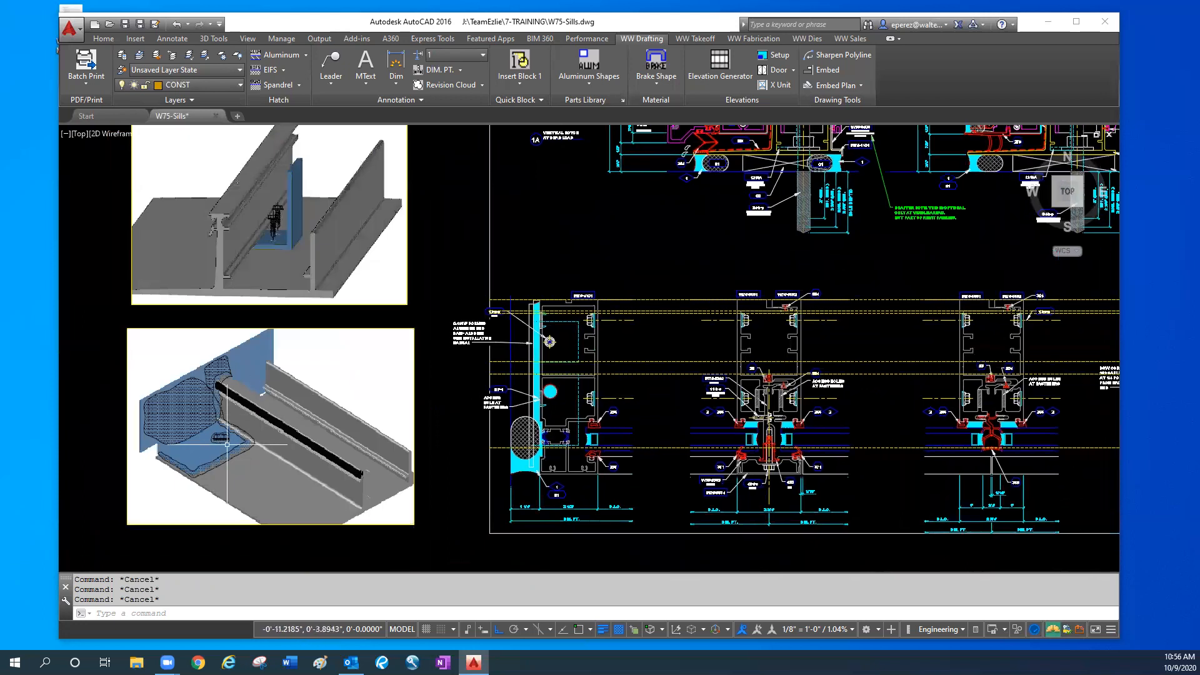
scroll(210, 433, up, 2)
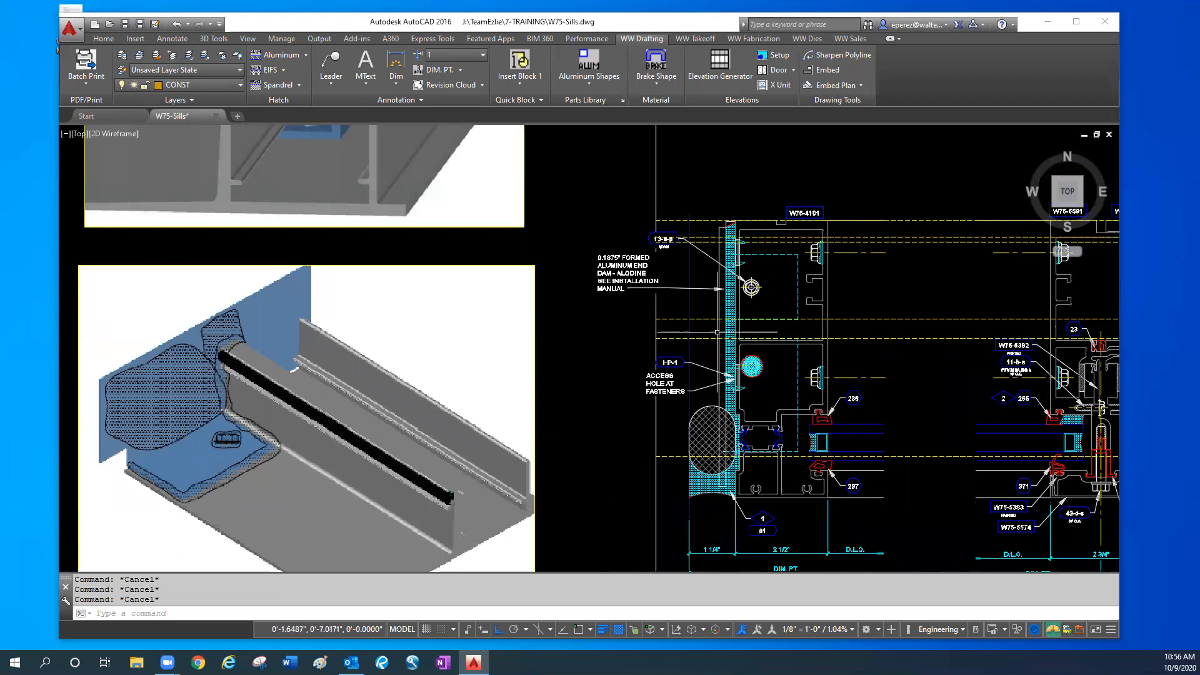
scroll(768, 268, down, 2)
middle_drag(813, 206, 711, 527)
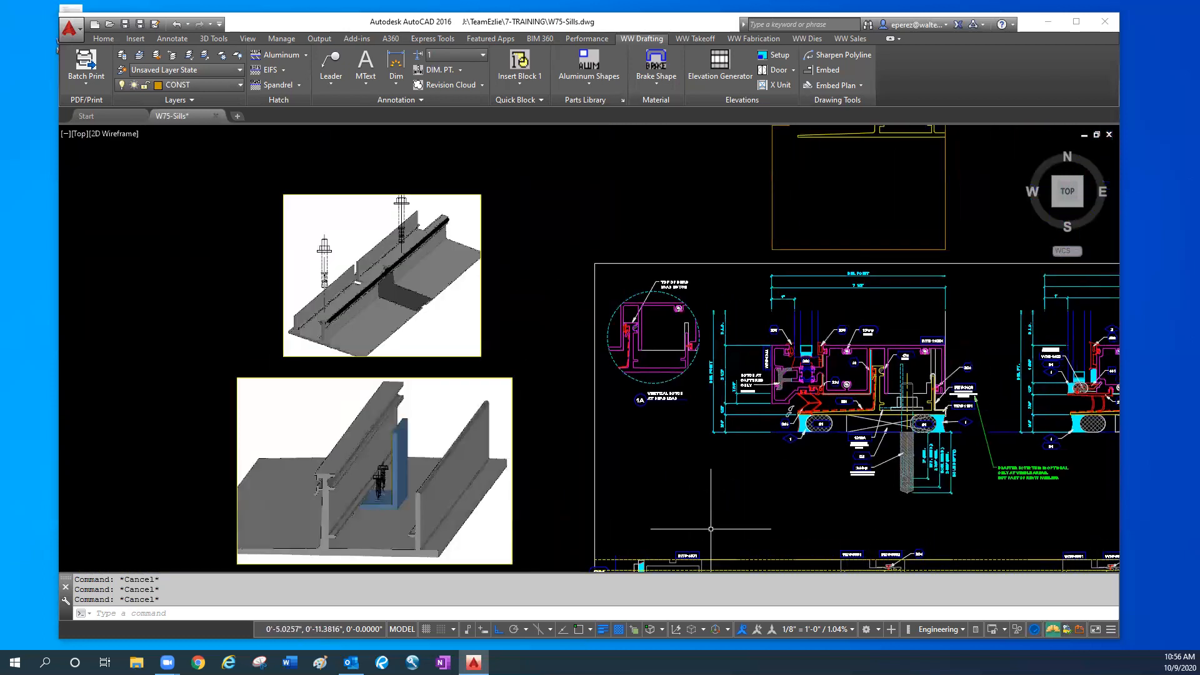
- Examine the captured sill section and the jamb's 0.1875" formed aluminum end dam, highlighting the dam against its rendered view, and clear the selection
scroll(886, 398, up, 2)
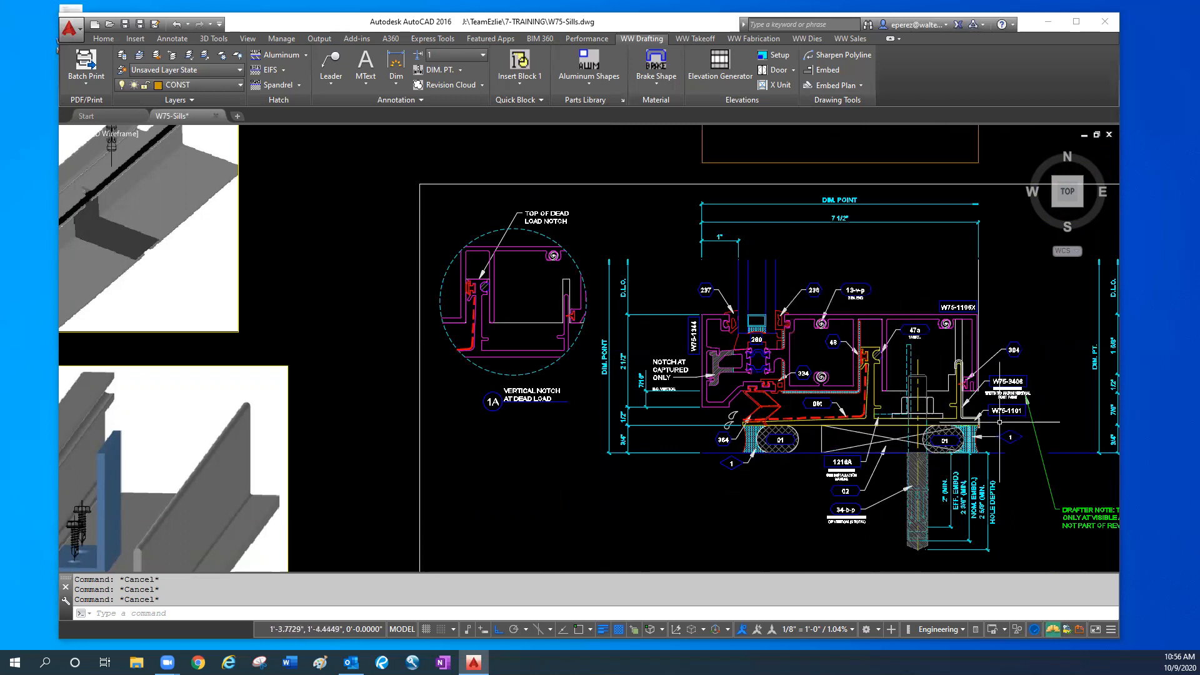
middle_drag(754, 545, 748, 361)
middle_drag(644, 528, 710, 264)
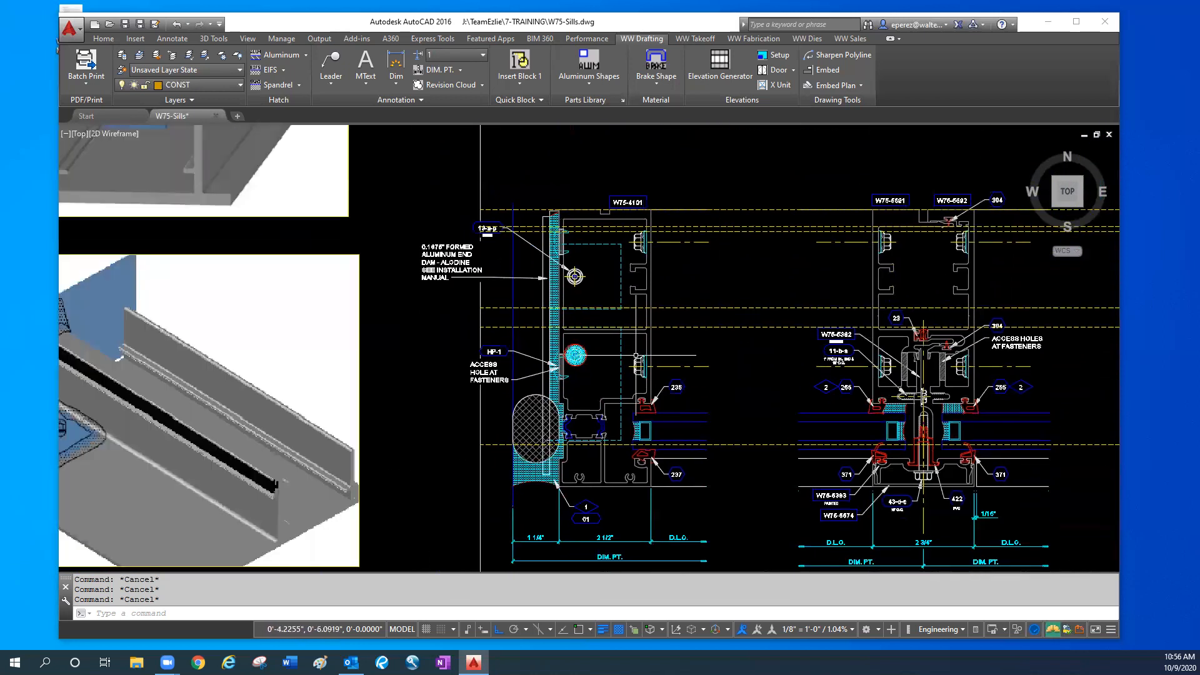
scroll(541, 383, up, 2)
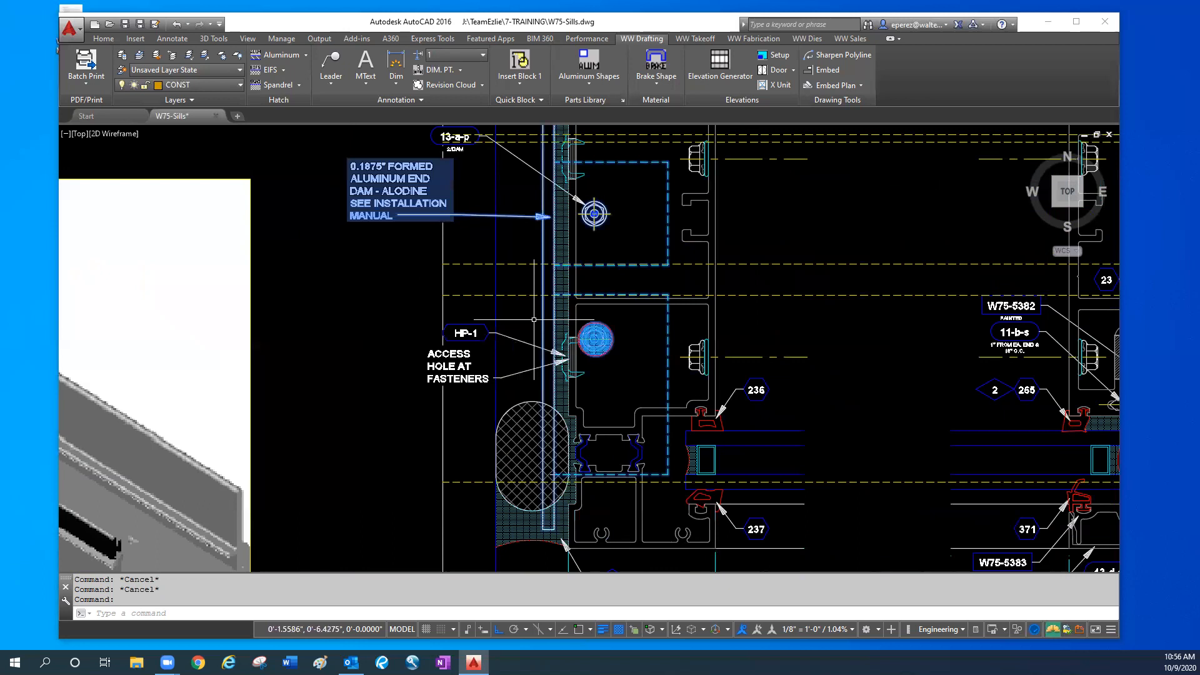
scroll(730, 467, down, 3)
scroll(729, 467, up, 3)
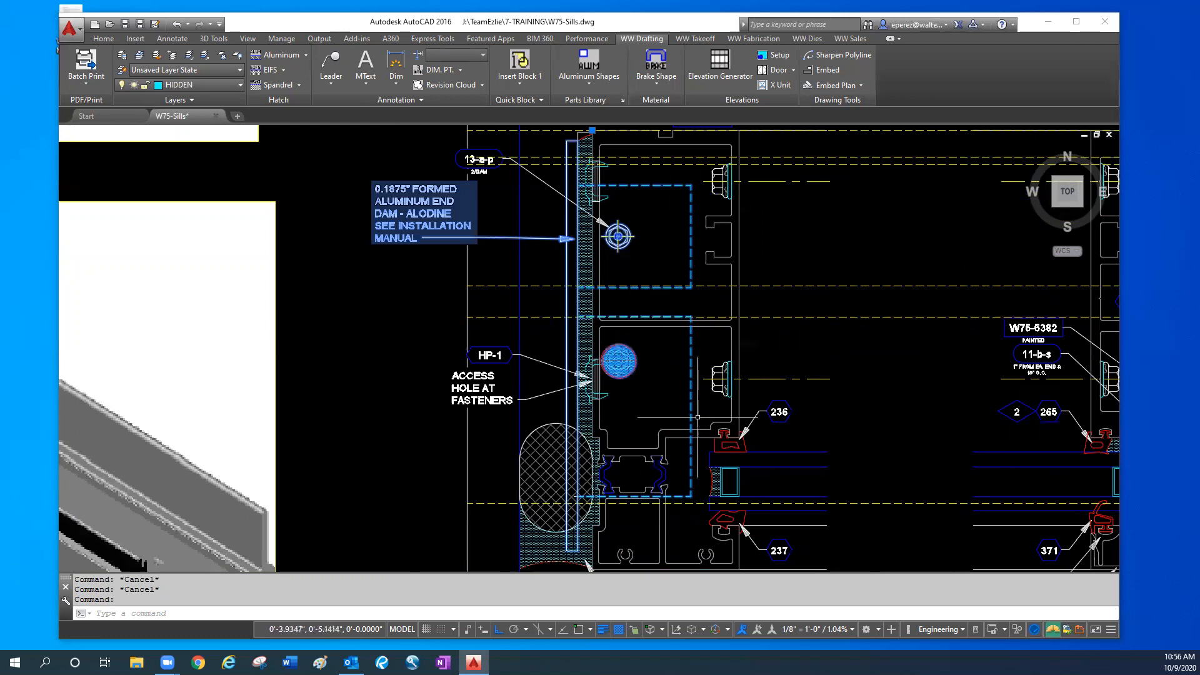
scroll(674, 403, down, 2)
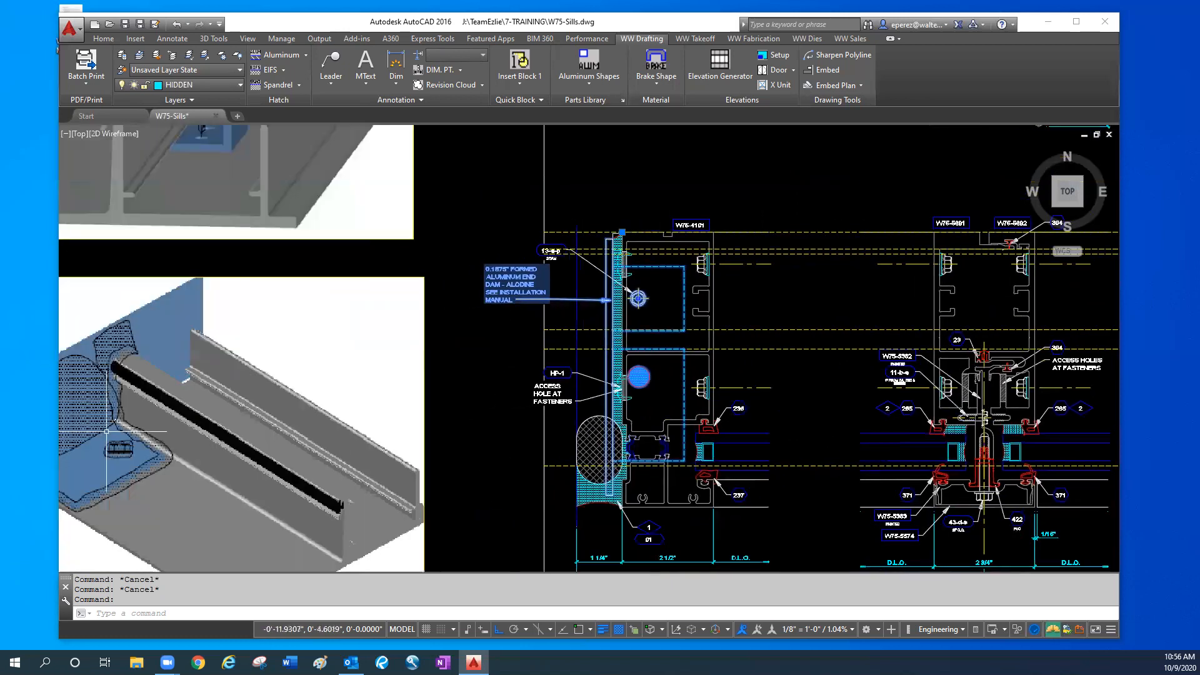
middle_drag(94, 459, 164, 458)
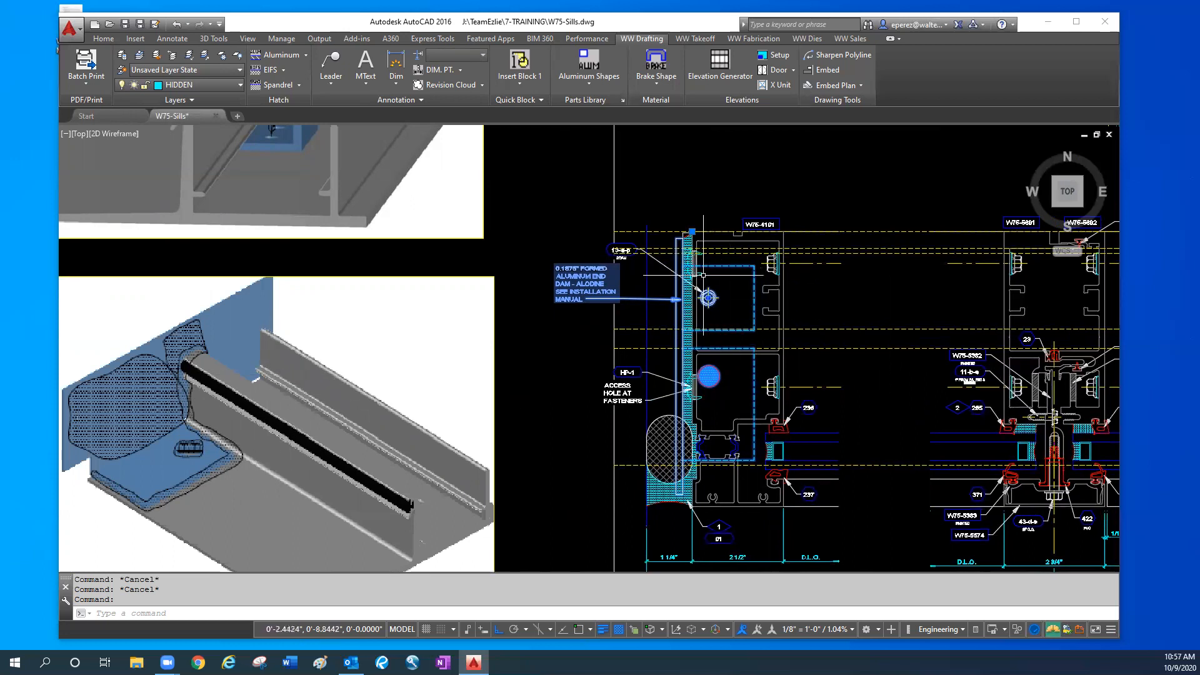
key(Escape)
key(Escape)
- Examine the upper end of the jamb's end dam beside the sealant joint and fastener 13-a-p, comparing it with the rendered end dam
scroll(698, 243, up, 4)
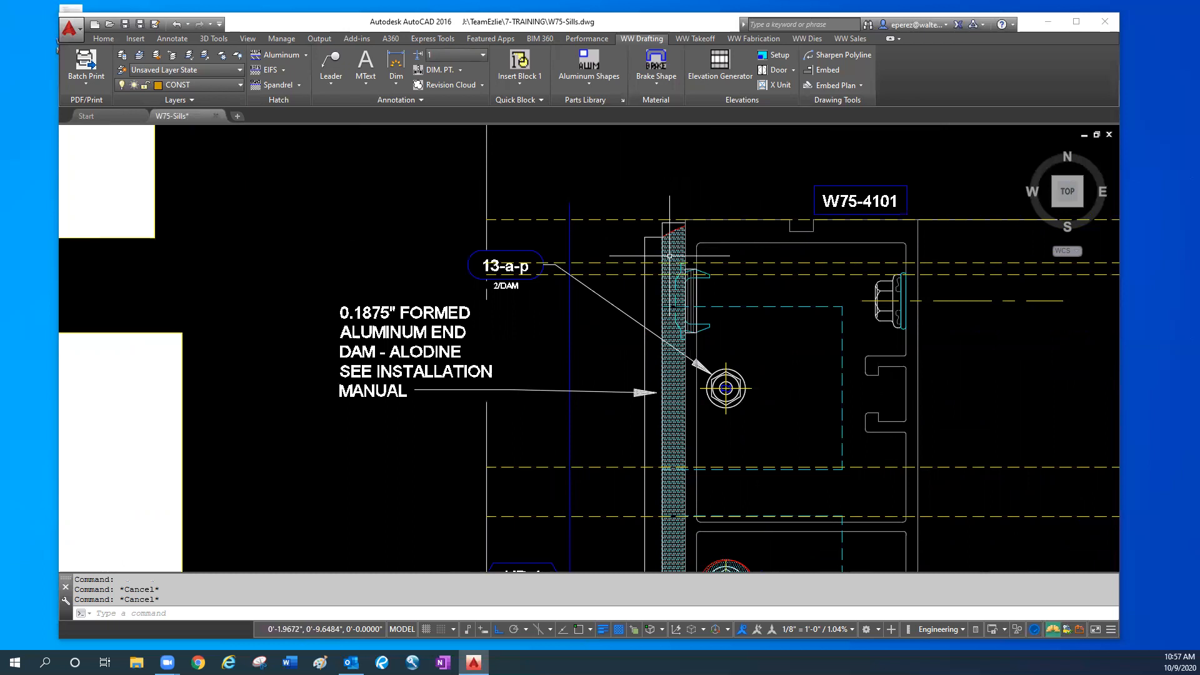
scroll(669, 255, up, 2)
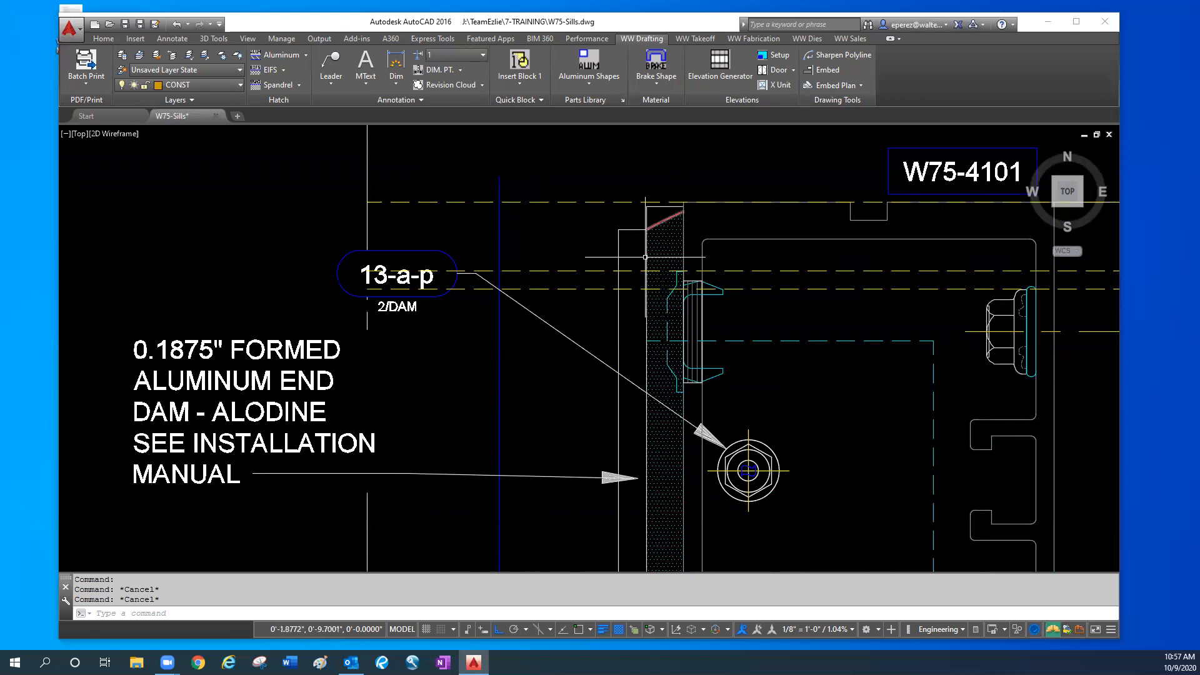
scroll(667, 239, down, 4)
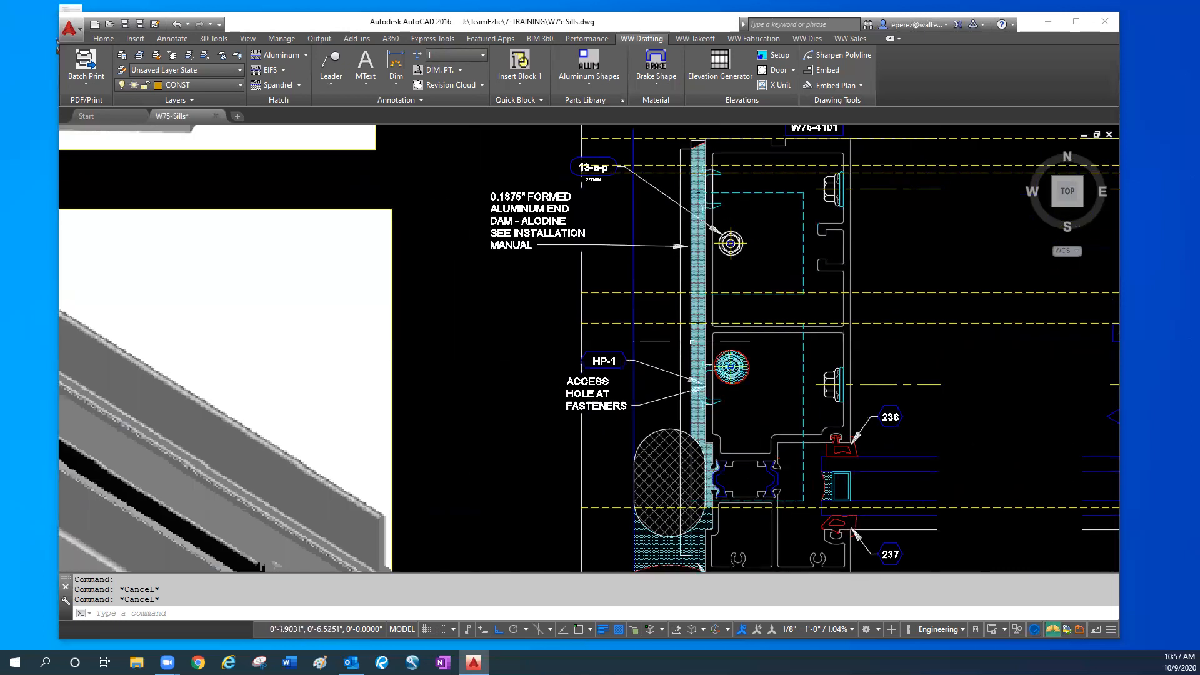
scroll(465, 480, down, 4)
middle_drag(434, 451, 492, 434)
scroll(264, 498, up, 2)
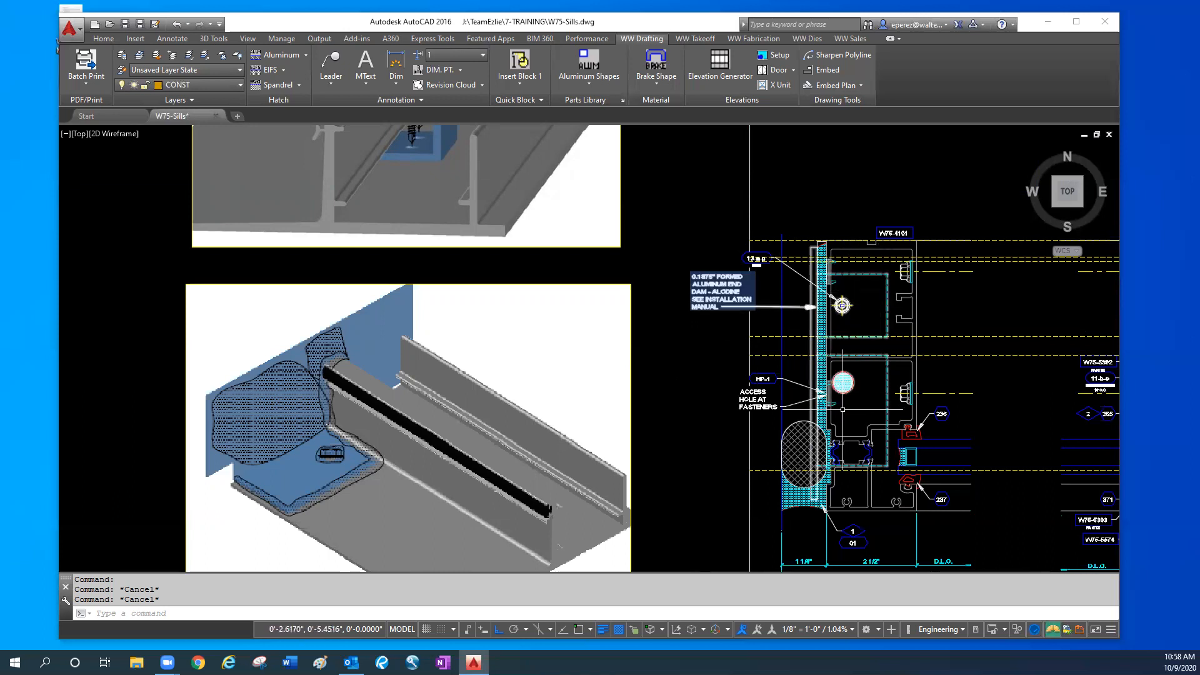
- Examine the HP-1 access holes at the jamb fasteners and the end dam's lower end at the backer rod and perimeter sealant
scroll(842, 410, up, 3)
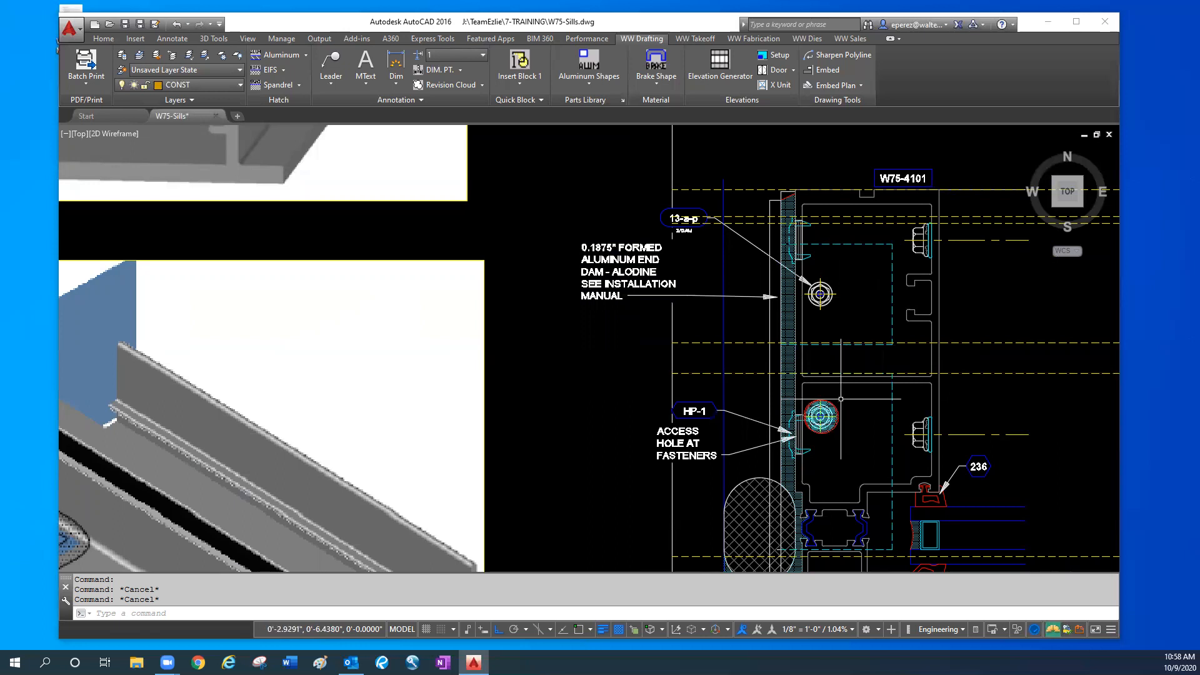
middle_drag(832, 439, 841, 431)
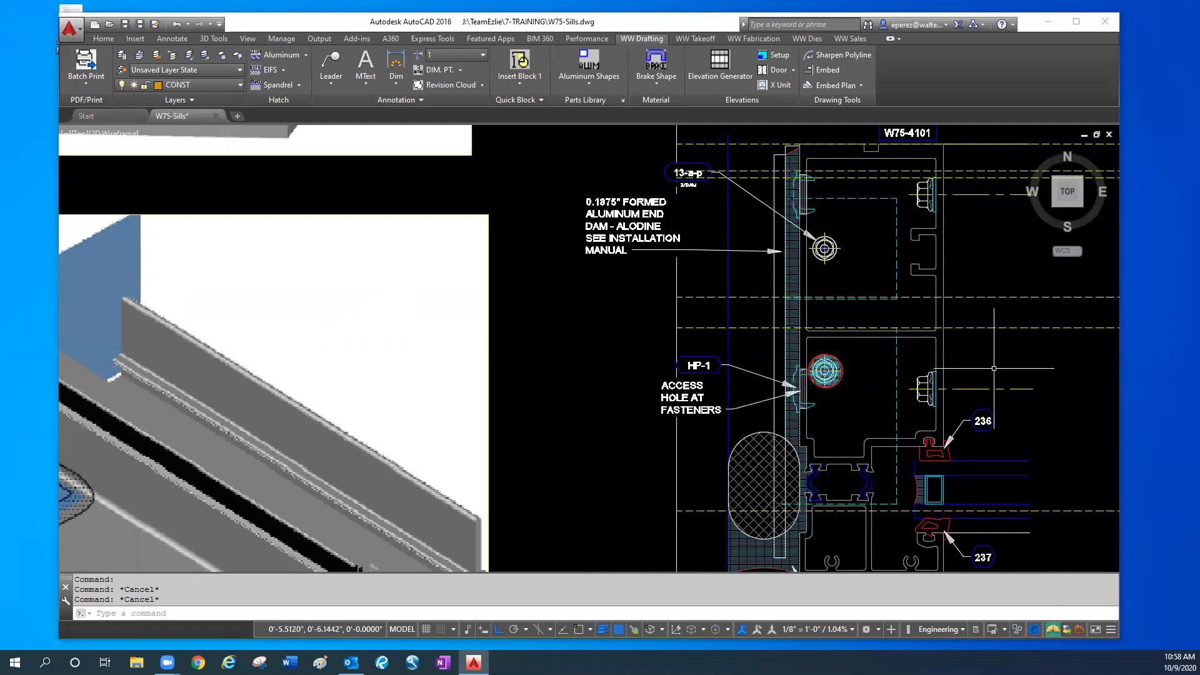
middle_drag(378, 415, 417, 394)
scroll(435, 406, down, 3)
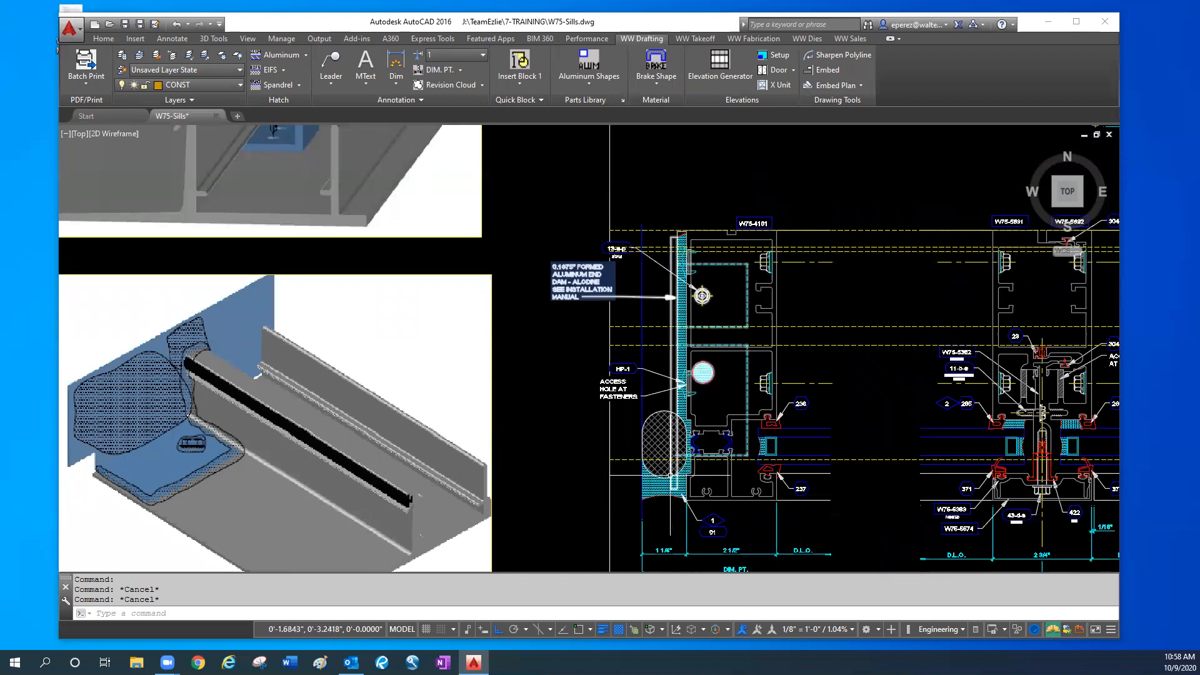
scroll(680, 477, up, 2)
scroll(673, 478, up, 2)
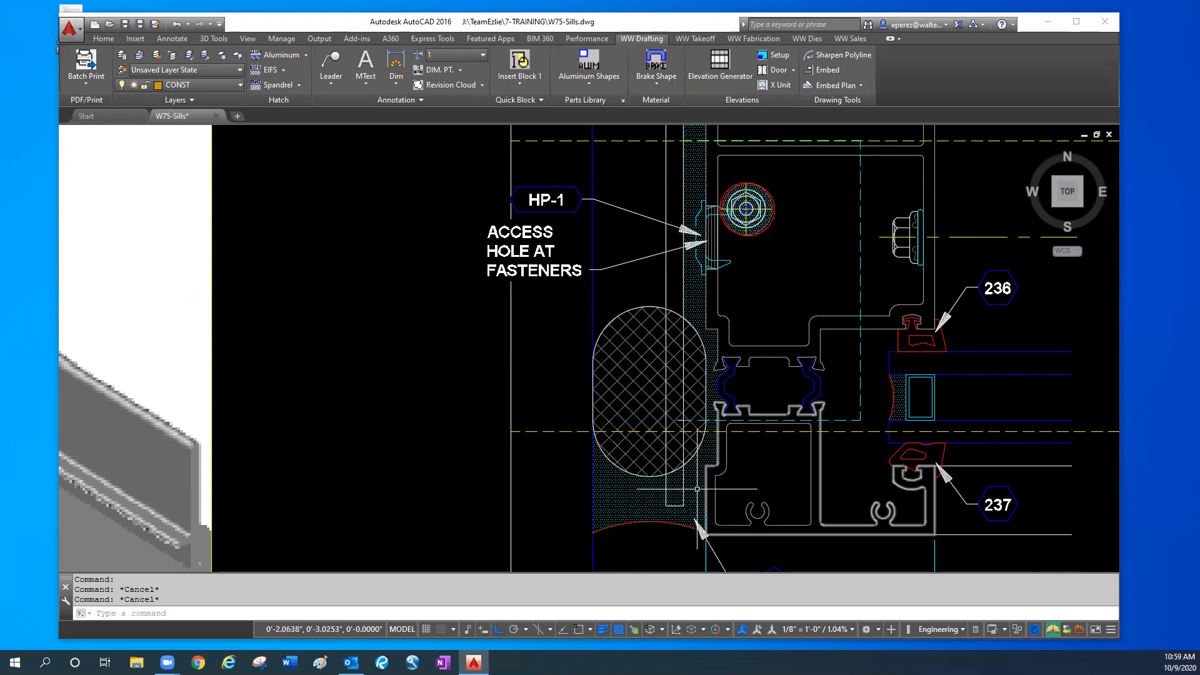
scroll(707, 491, down, 5)
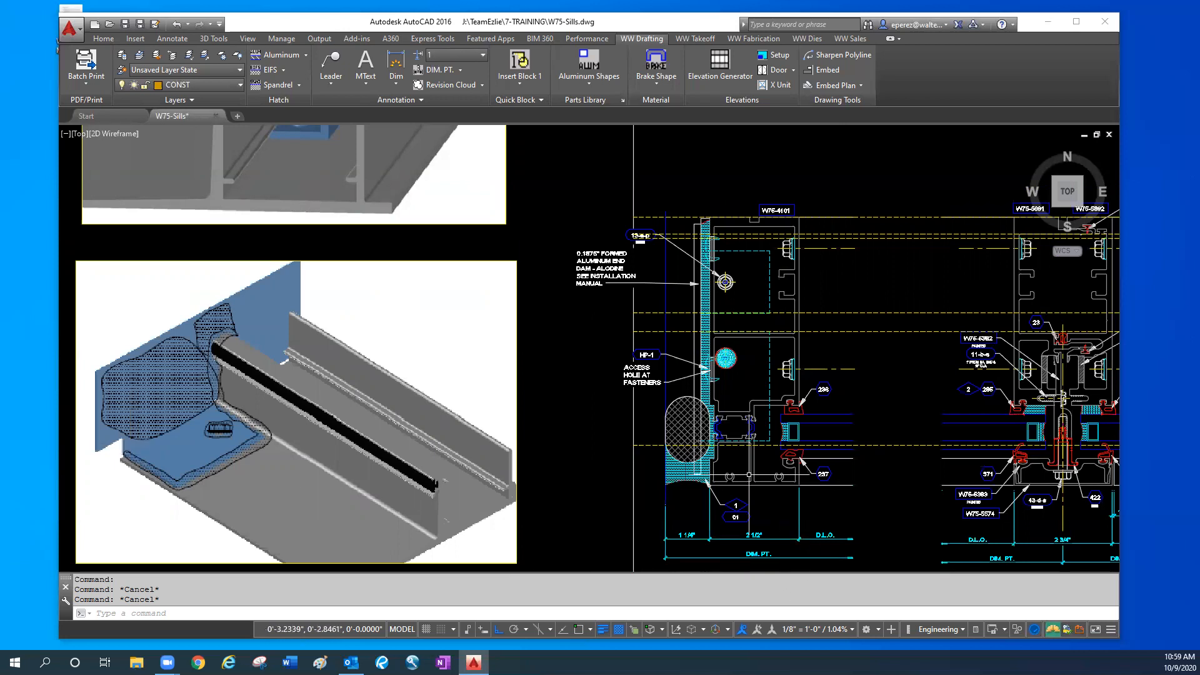
- Try to move the jamb's backer rod and perimeter sealant straight up, clear of the end dam's lower end
text(m)
key(Return)
click(682, 489)
click(610, 340)
key(Return)
click(670, 495)
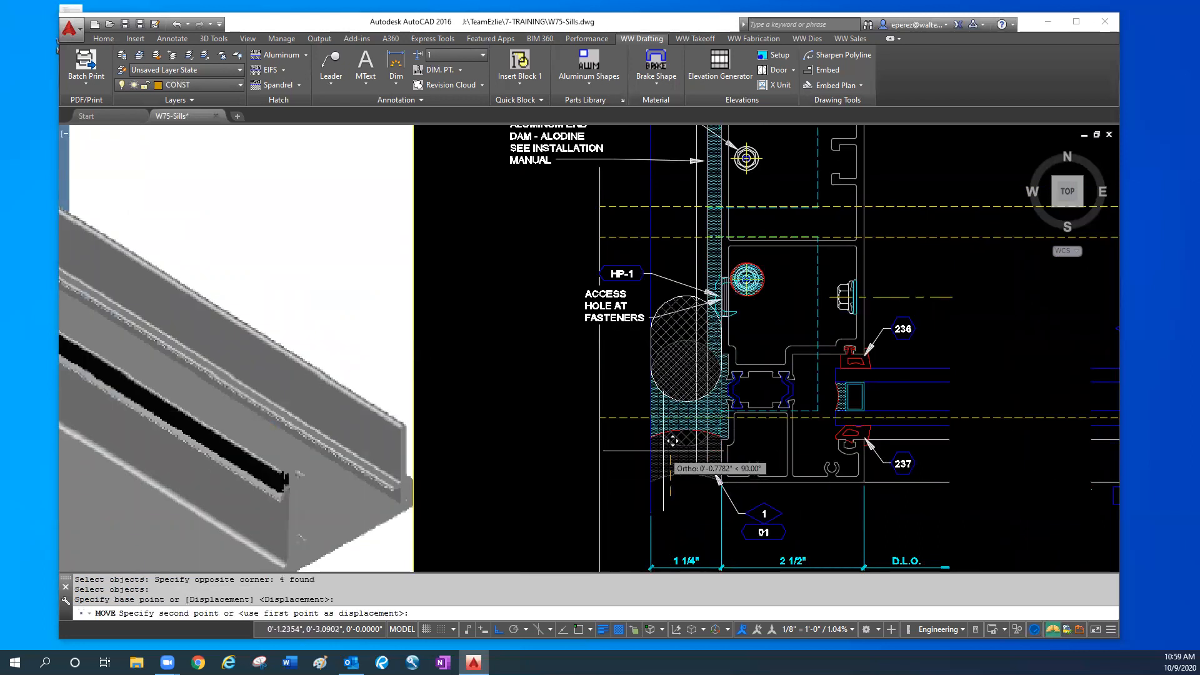
click(672, 430)
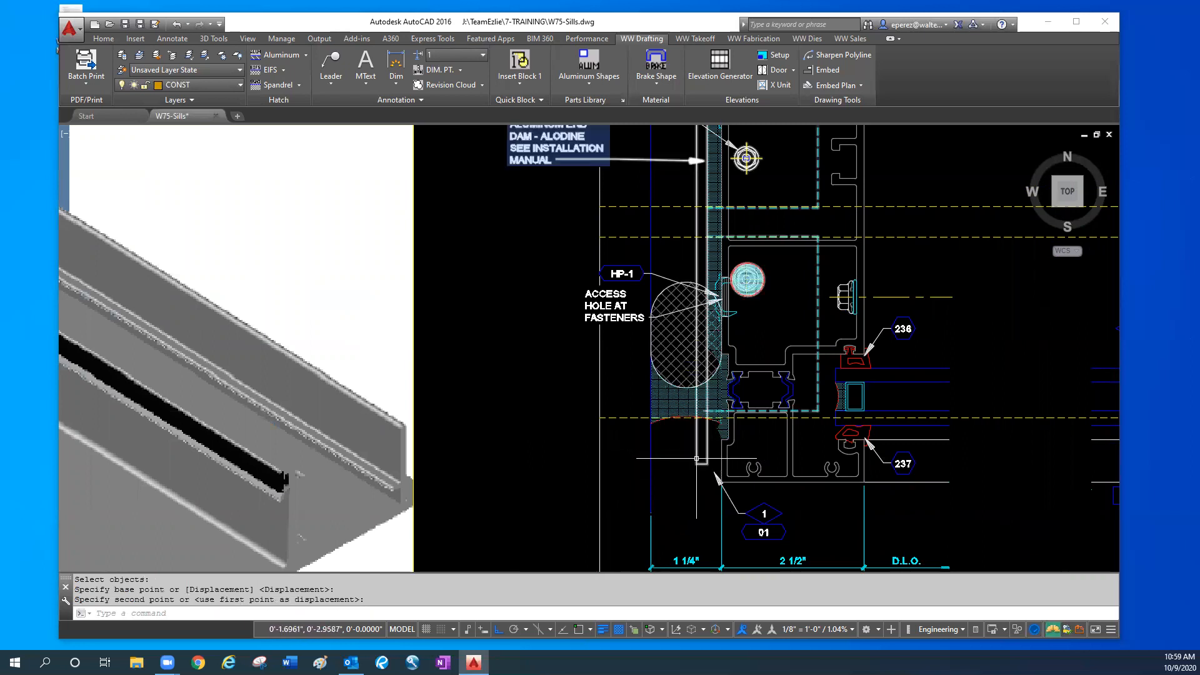
- Undo the upward move of the jamb's backer rod and perimeter sealant
text(u)
key(Return)
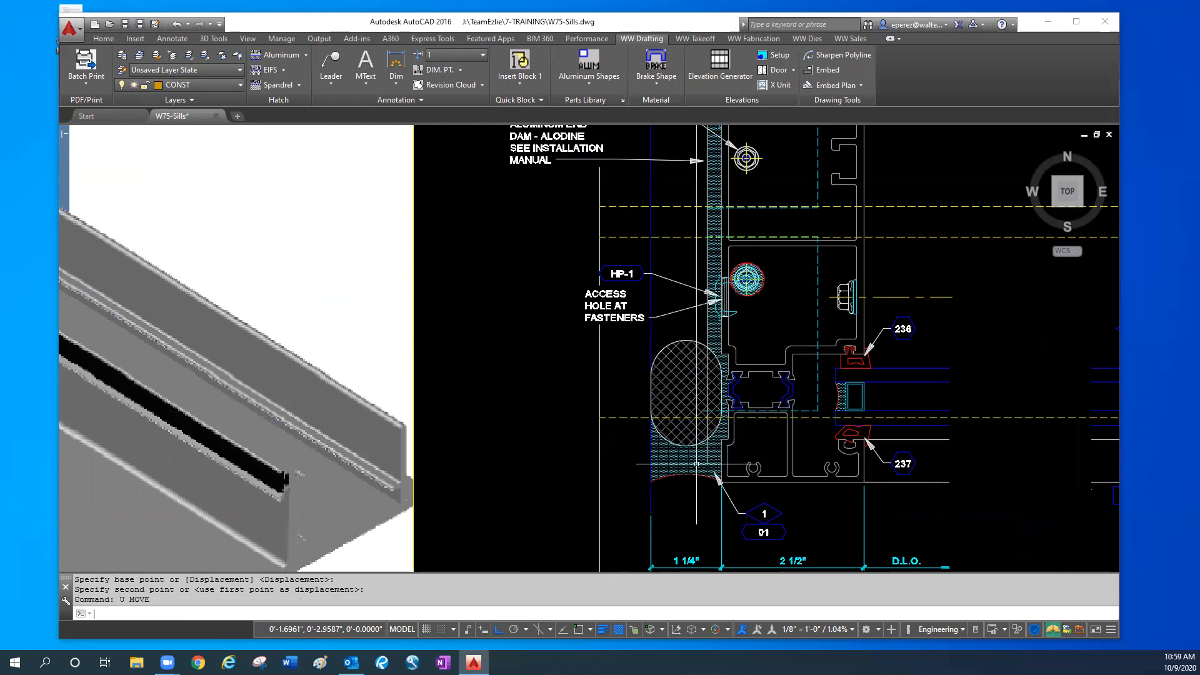
- Examine the rendered sill views, the two sill sections and the captured sill's optional part marked by the green drafter note
scroll(731, 373, down, 2)
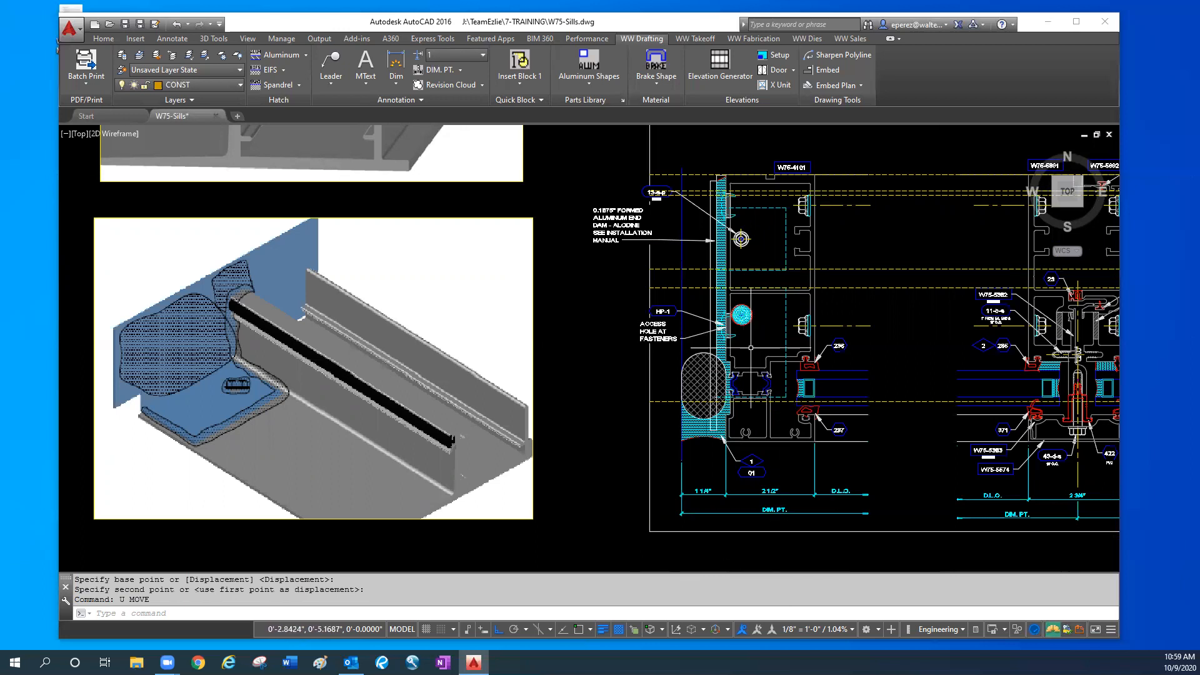
scroll(751, 338, down, 3)
middle_drag(616, 397, 493, 534)
middle_drag(457, 293, 453, 391)
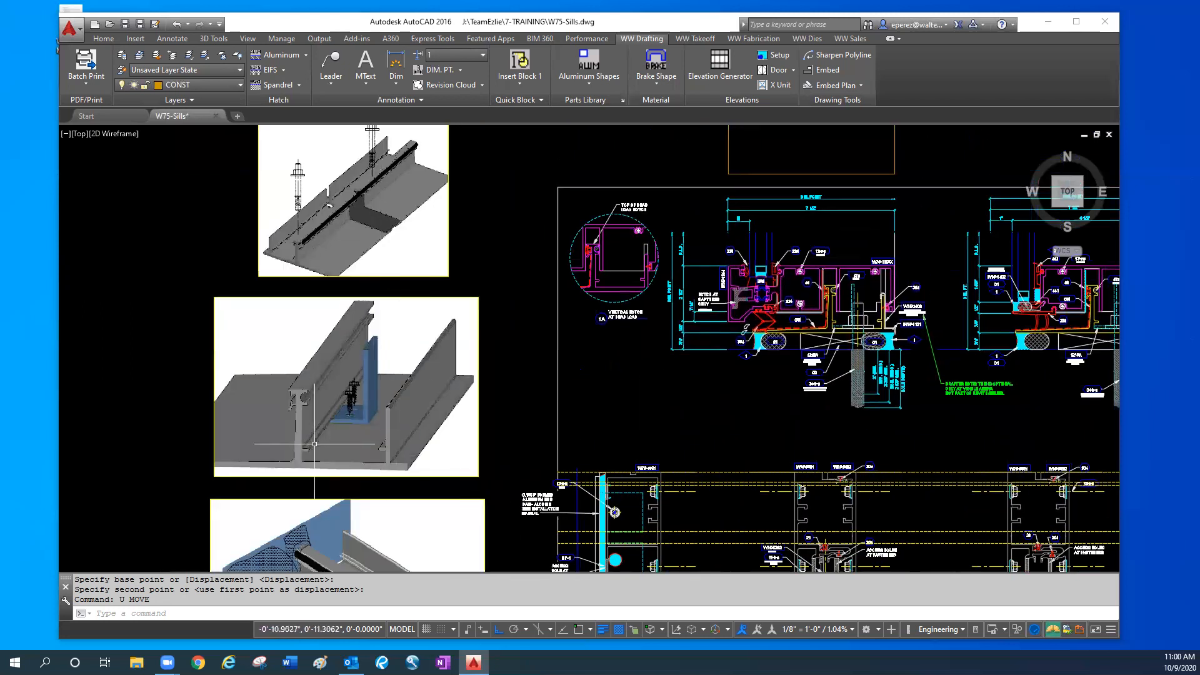
middle_drag(1024, 440, 932, 439)
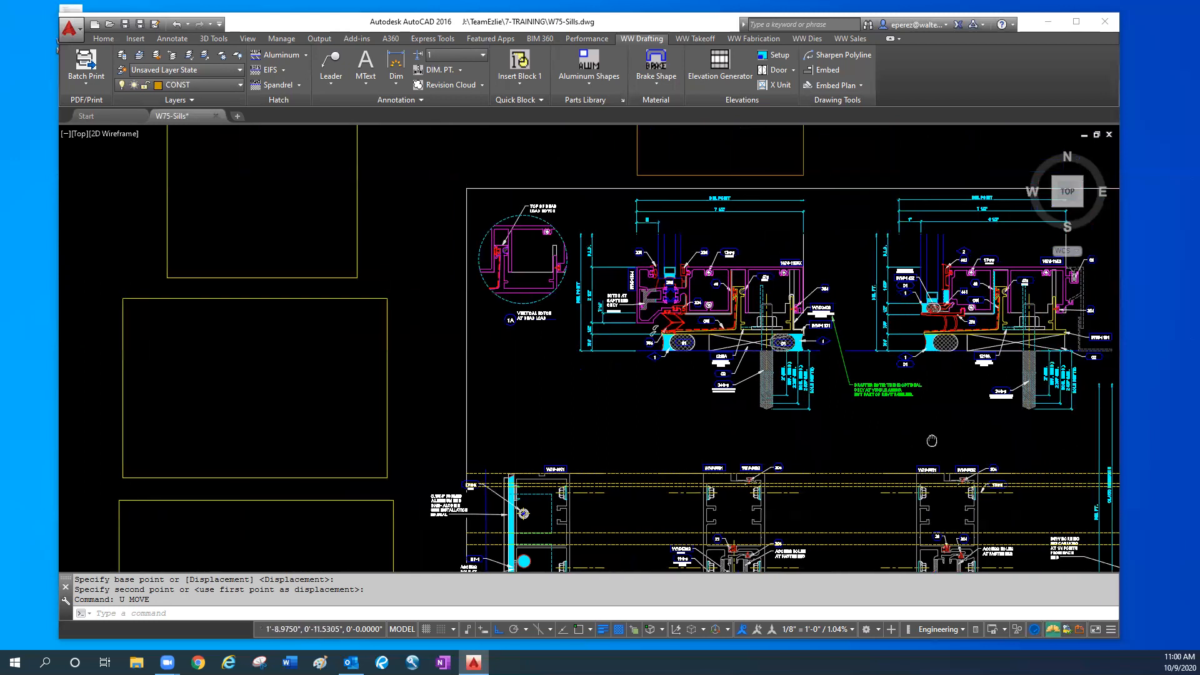
middle_drag(842, 460, 794, 400)
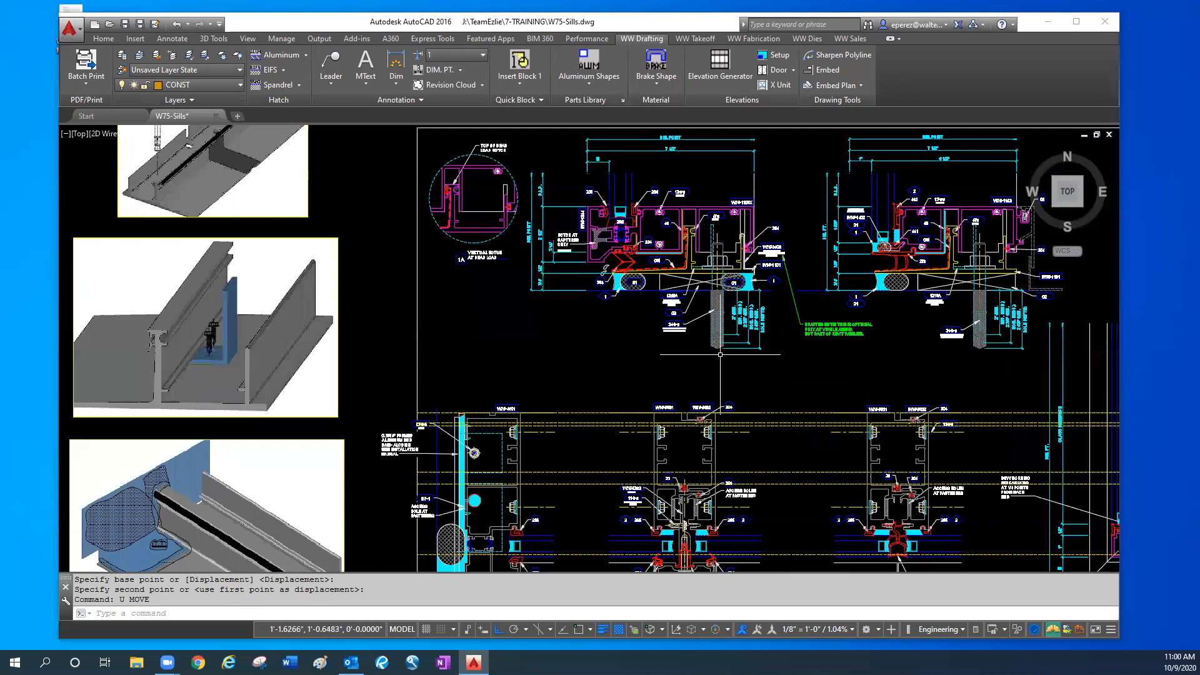
middle_drag(798, 344, 798, 381)
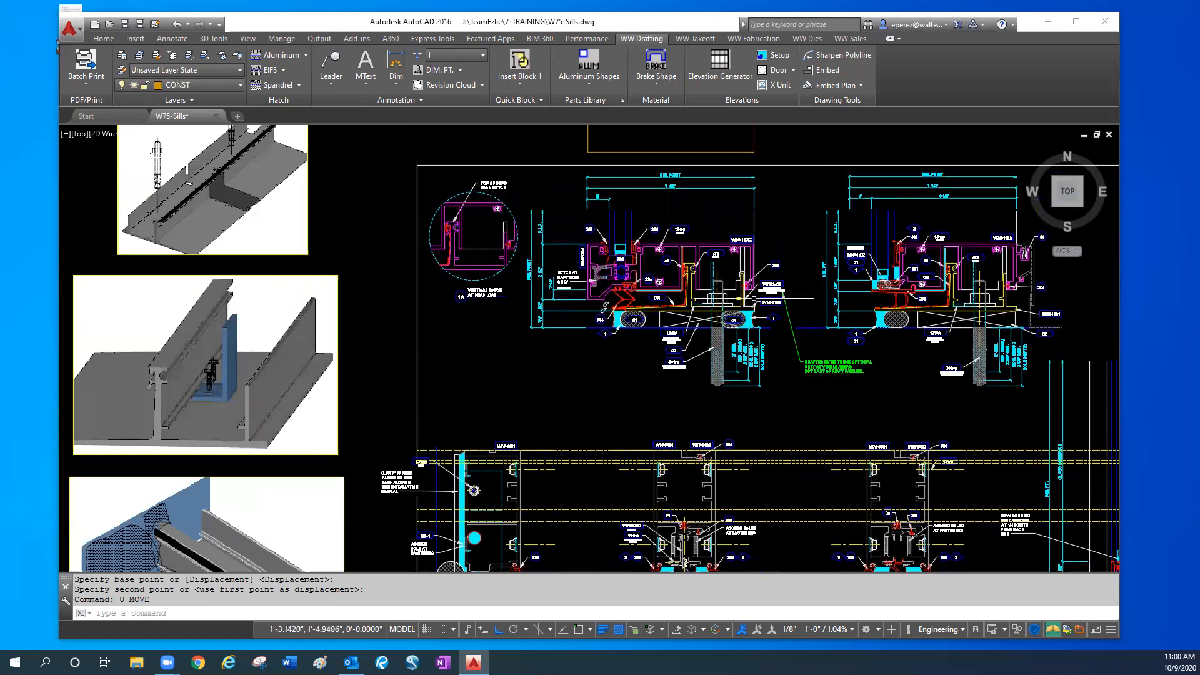
scroll(744, 309, up, 2)
middle_drag(745, 309, 751, 364)
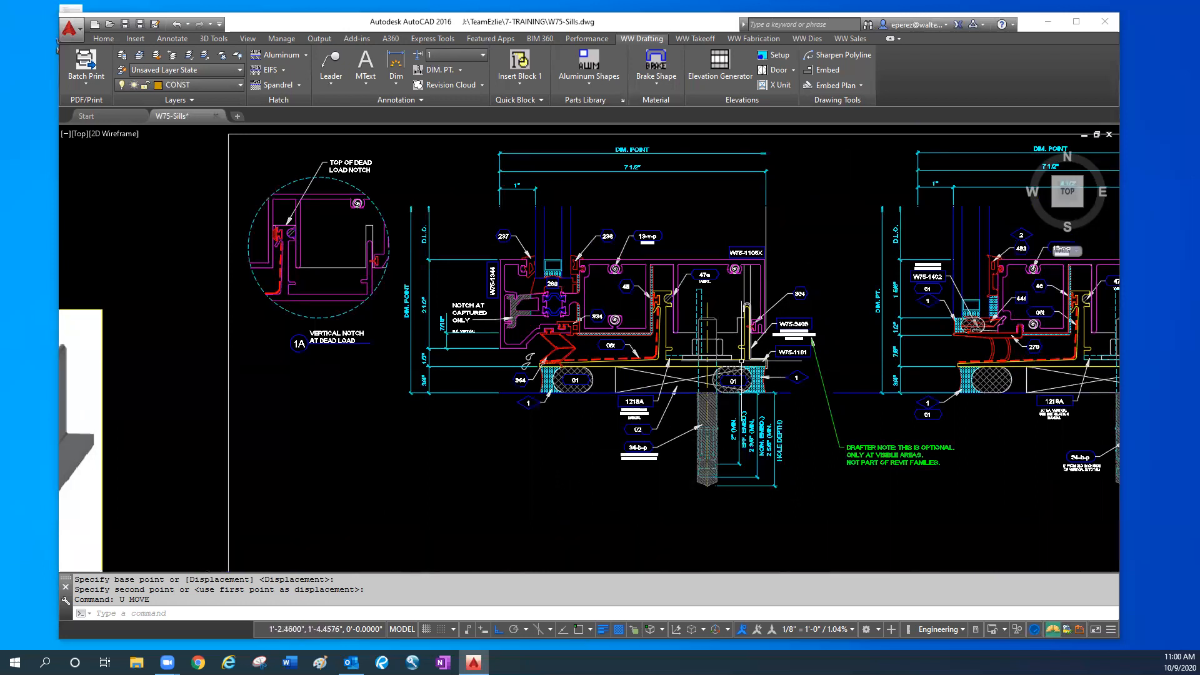
- Draw a vertical line along the W75-1106X face of the captured sill section, down past the perimeter sealant
scroll(761, 363, up, 4)
scroll(774, 369, down, 2)
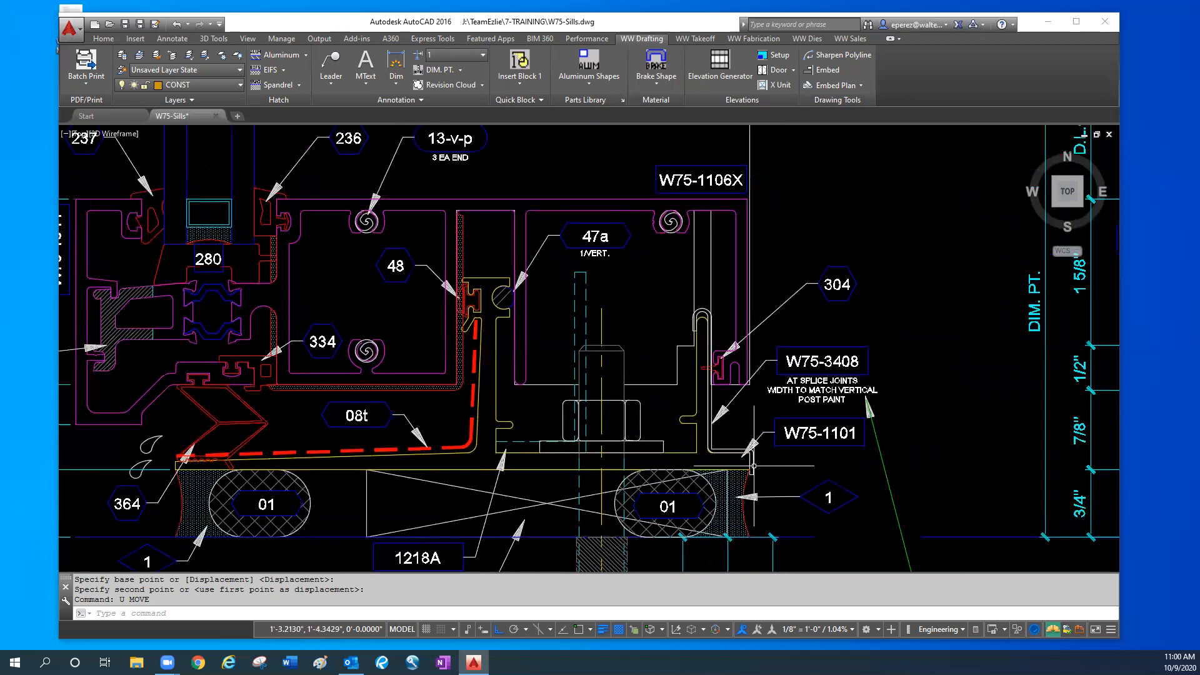
text(l)
key(Return)
middle_drag(750, 214, 749, 300)
key(F3)
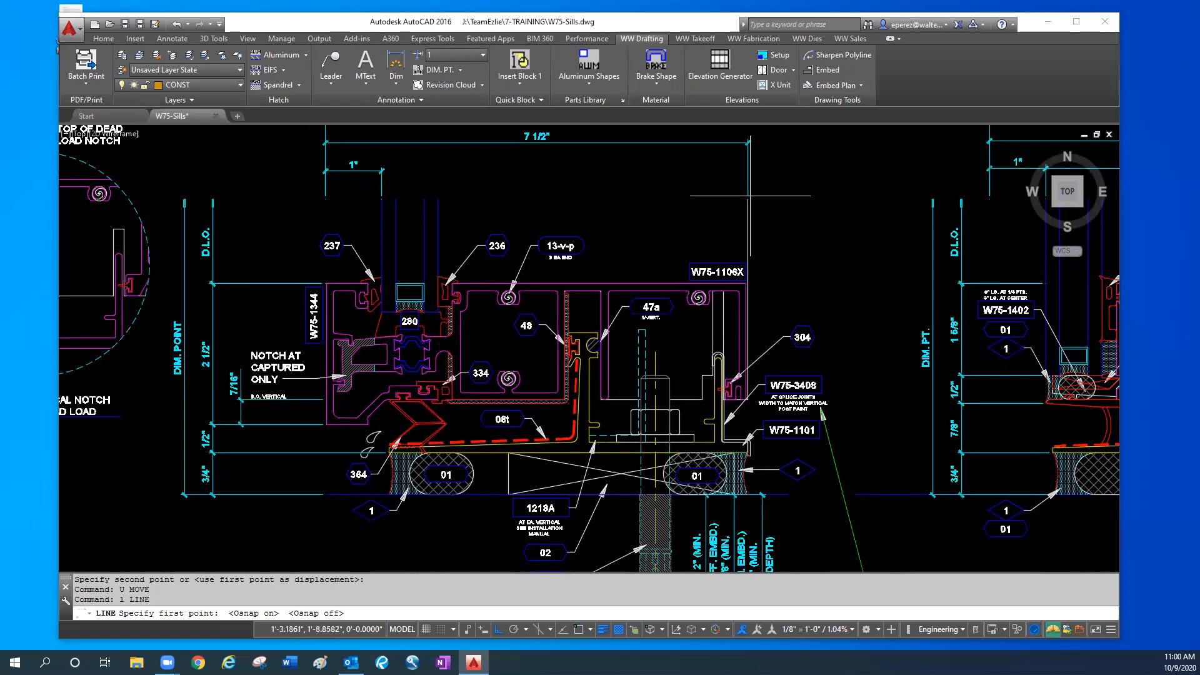
click(747, 199)
middle_drag(790, 532, 789, 484)
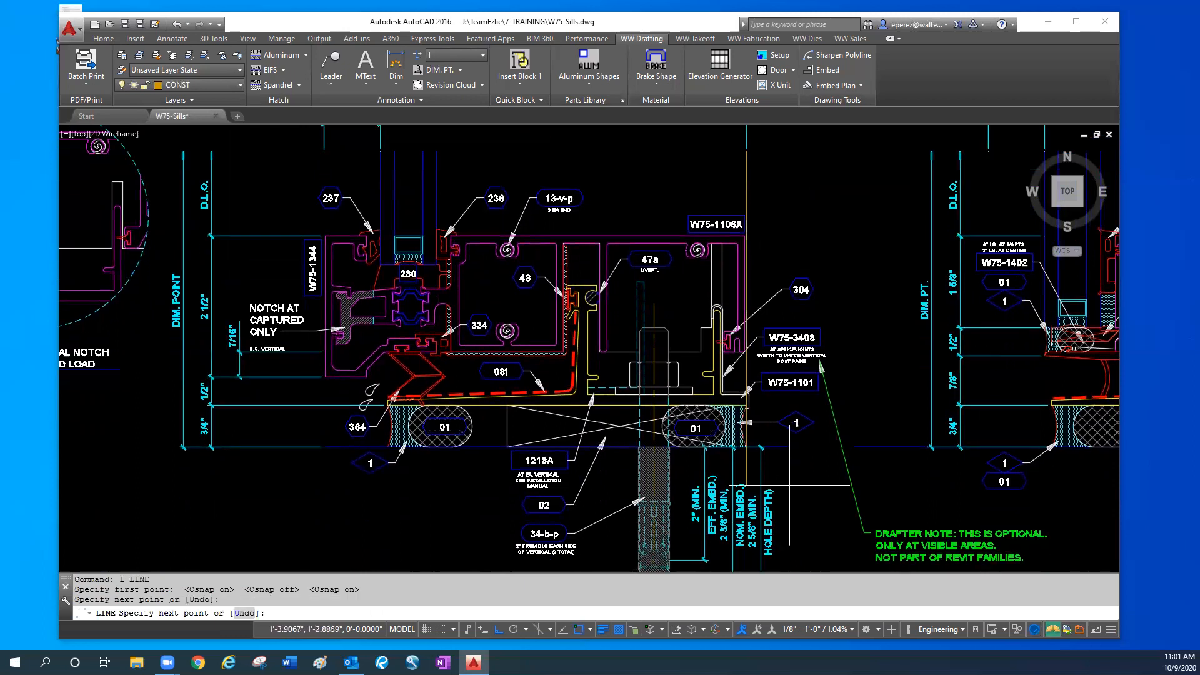
key(Escape)
key(Escape)
- Examine the vertical line against the W75-1101 end corner, its W75-3408 cover and the sealant, and the W75-5692 mullion's back face in plan
scroll(747, 356, up, 5)
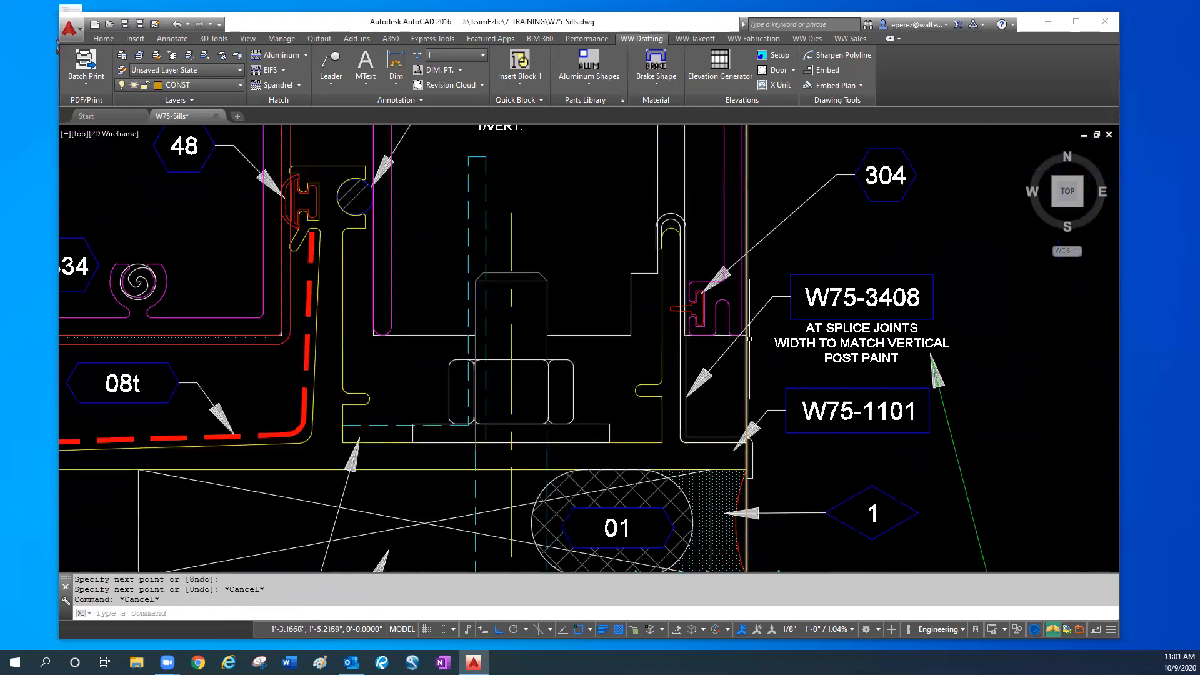
scroll(747, 441, up, 6)
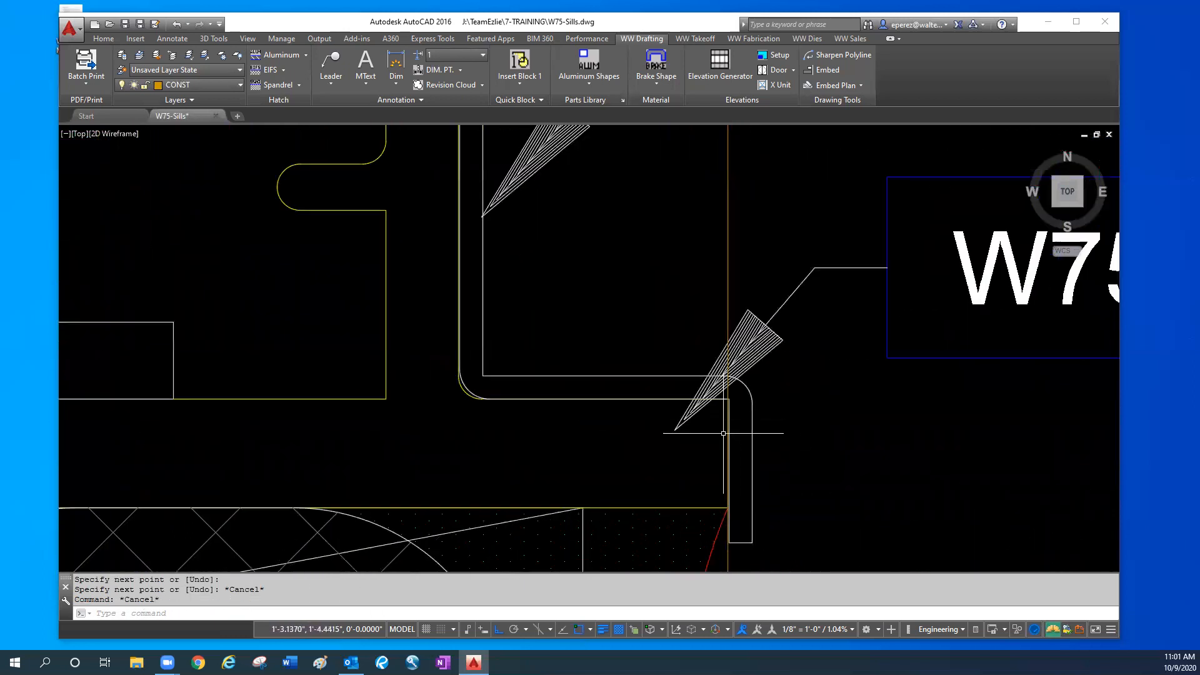
scroll(724, 445, up, 2)
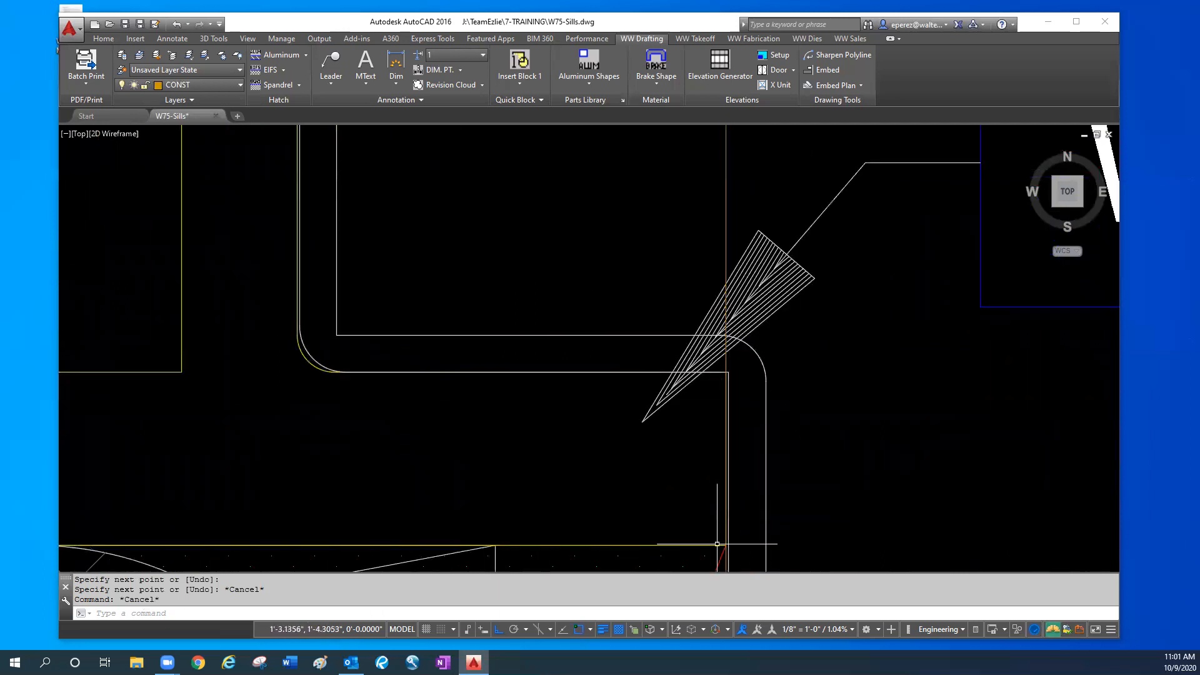
scroll(725, 293, down, 5)
key(Escape)
key(Escape)
scroll(723, 281, down, 4)
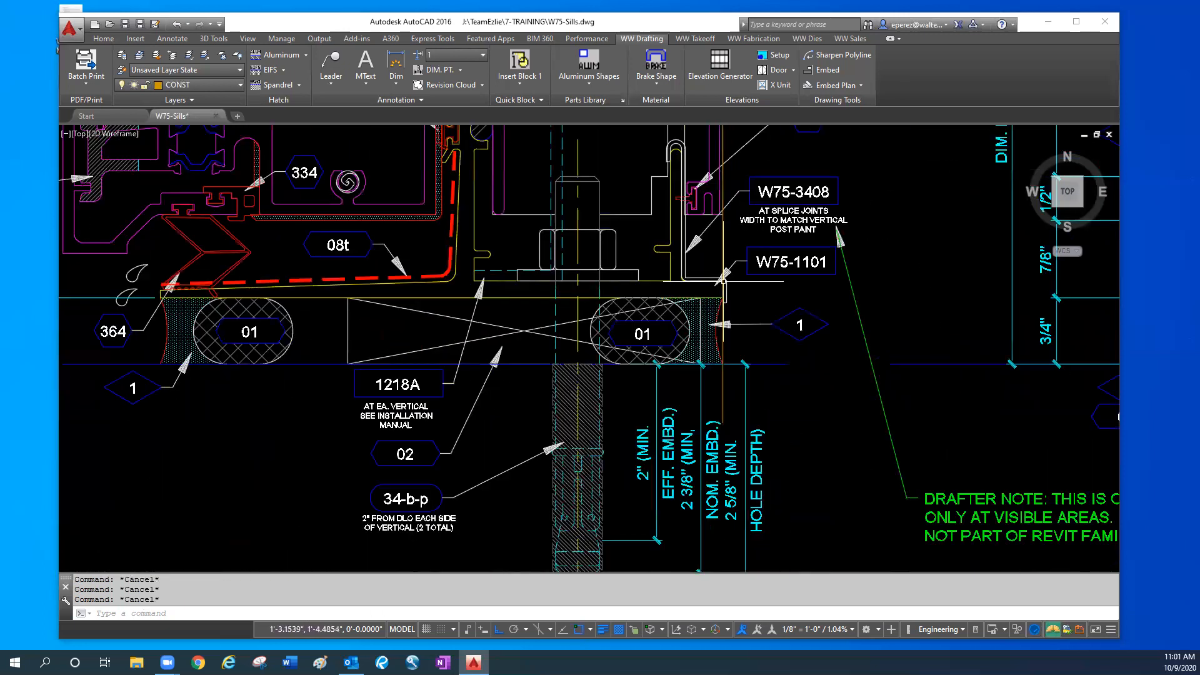
middle_drag(723, 281, 720, 329)
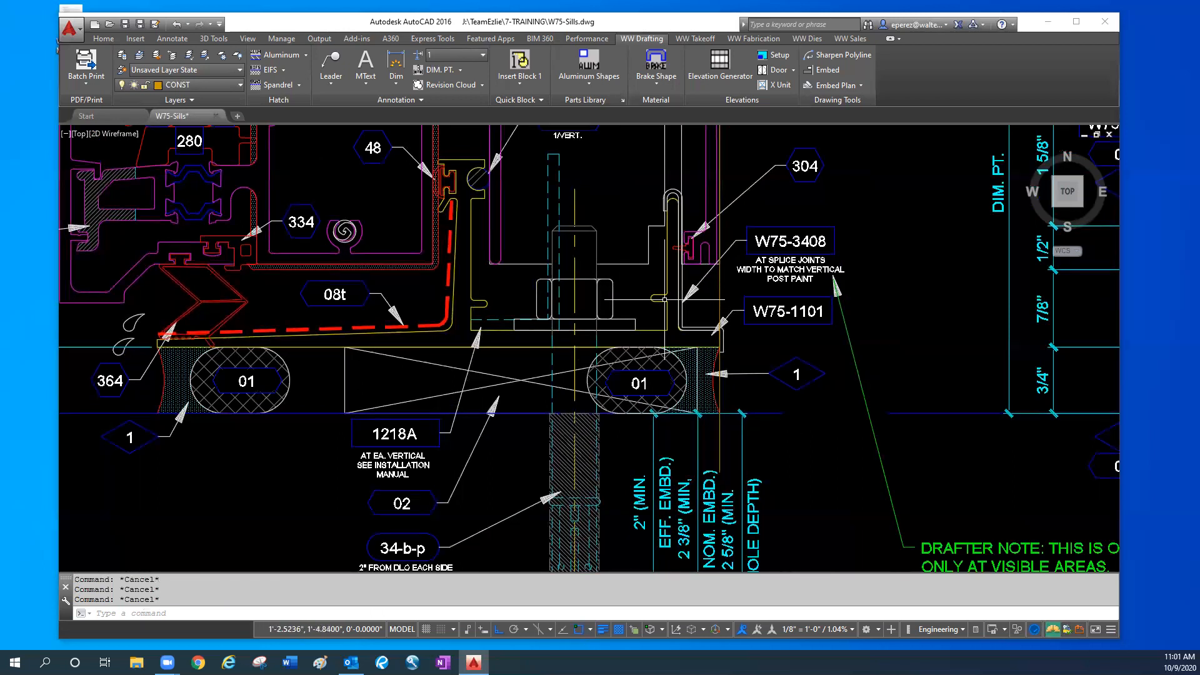
scroll(719, 330, up, 4)
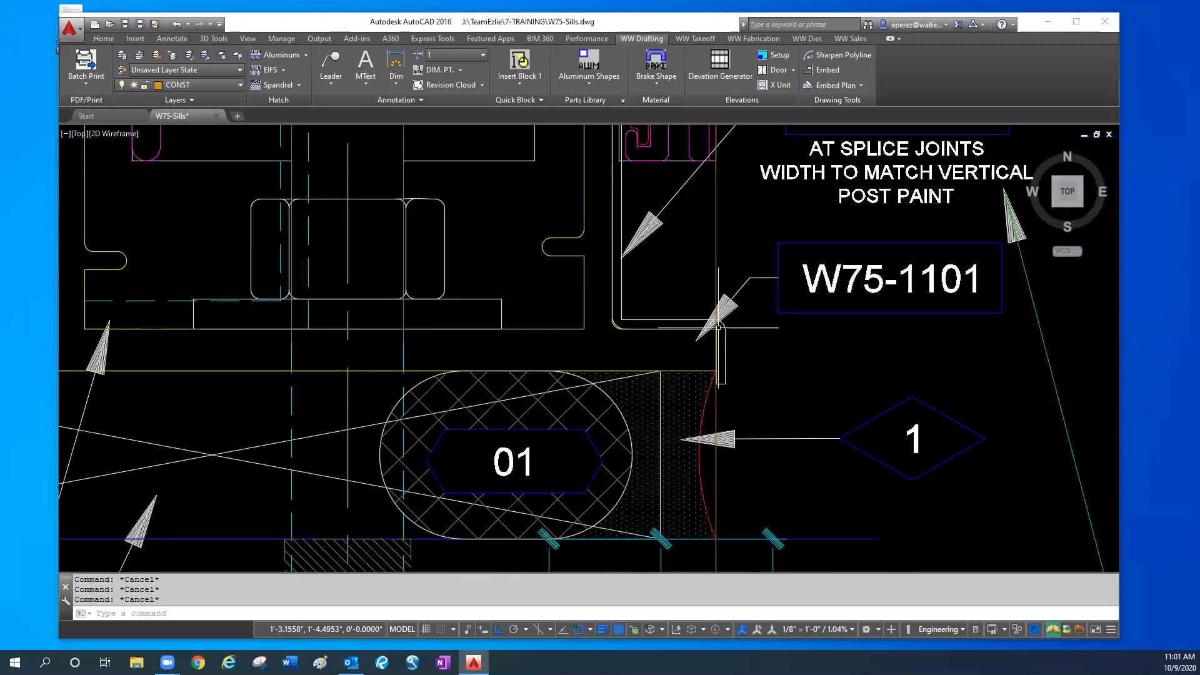
scroll(719, 329, down, 8)
scroll(199, 317, up, 2)
scroll(199, 317, down, 4)
scroll(468, 319, up, 3)
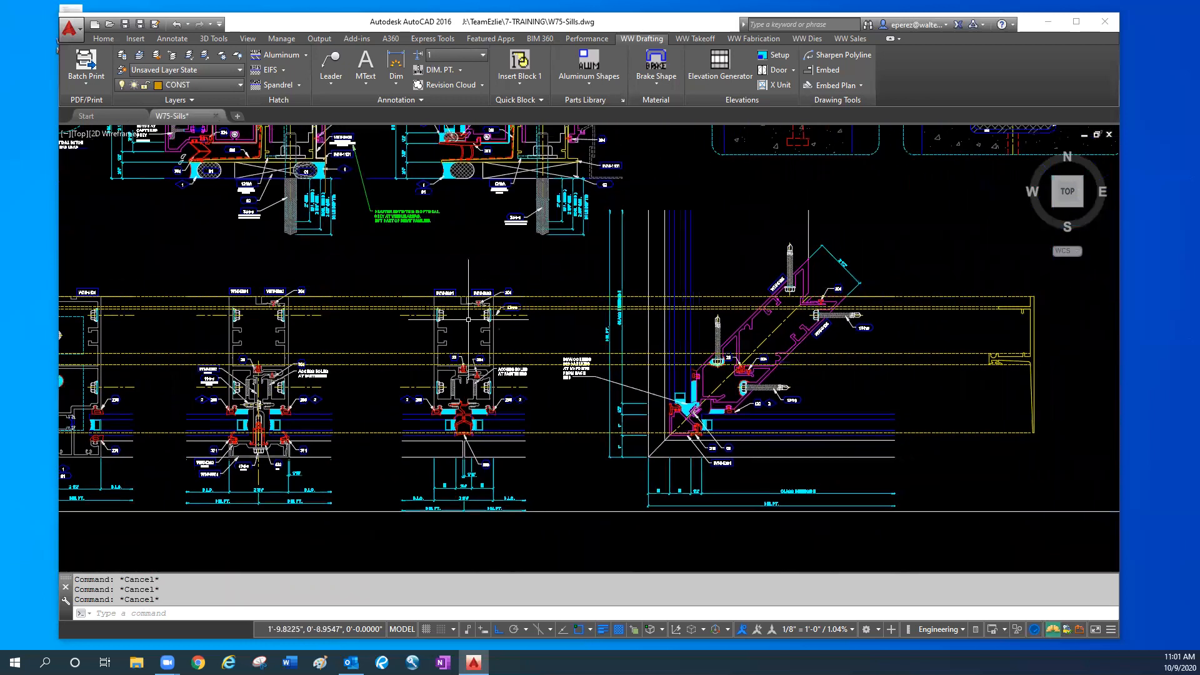
scroll(468, 319, up, 3)
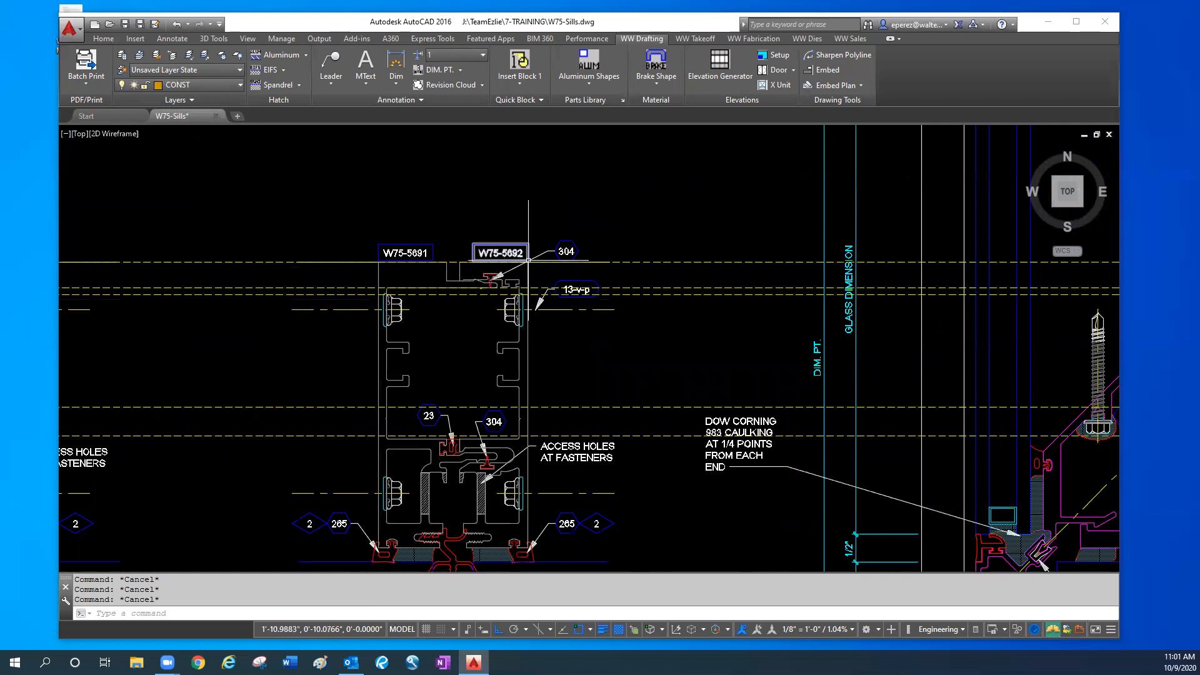
scroll(529, 261, down, 3)
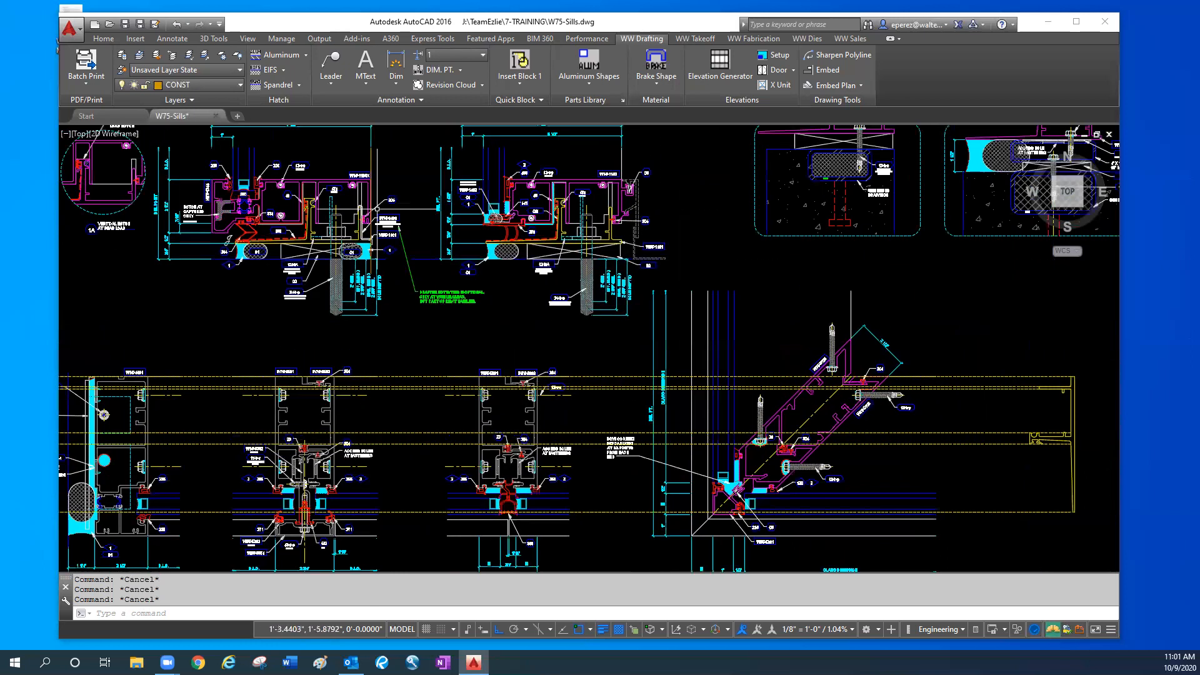
- Copy the W75-1101 sill profile to the clipboard, using its upper end corner at the vertical line as the base point
scroll(375, 282, up, 3)
key(ctrl+shift+c)
scroll(365, 272, up, 6)
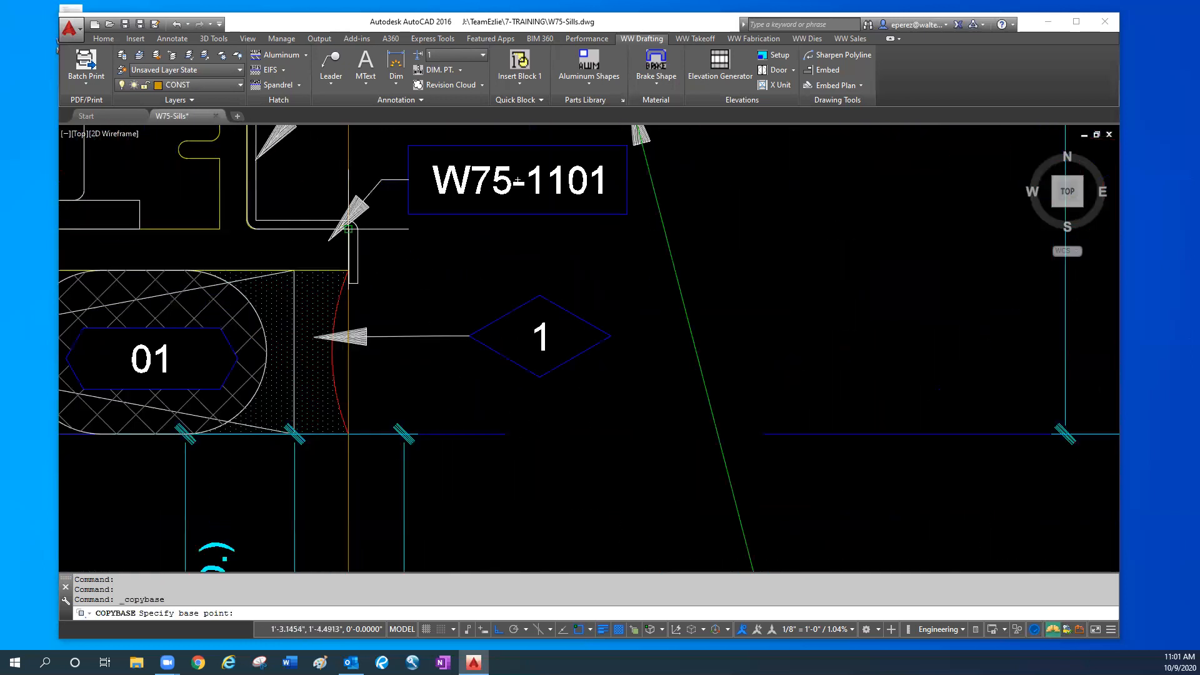
scroll(329, 234, up, 4)
scroll(335, 230, up, 4)
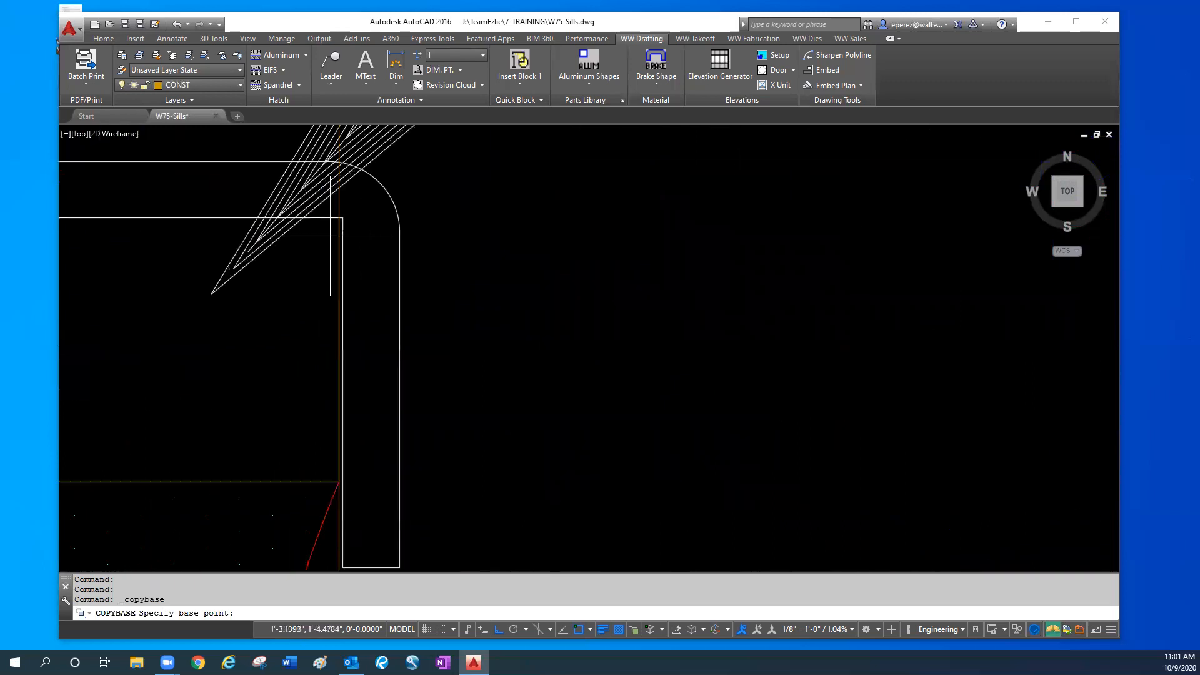
click(338, 218)
scroll(317, 305, down, 5)
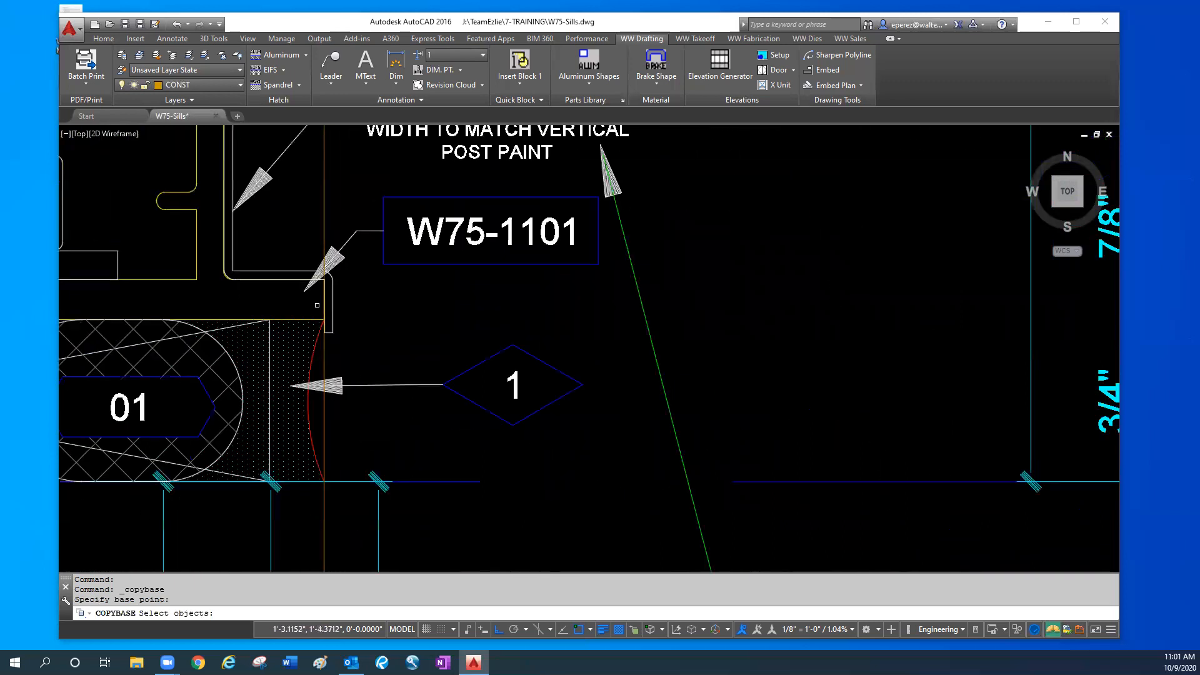
click(193, 206)
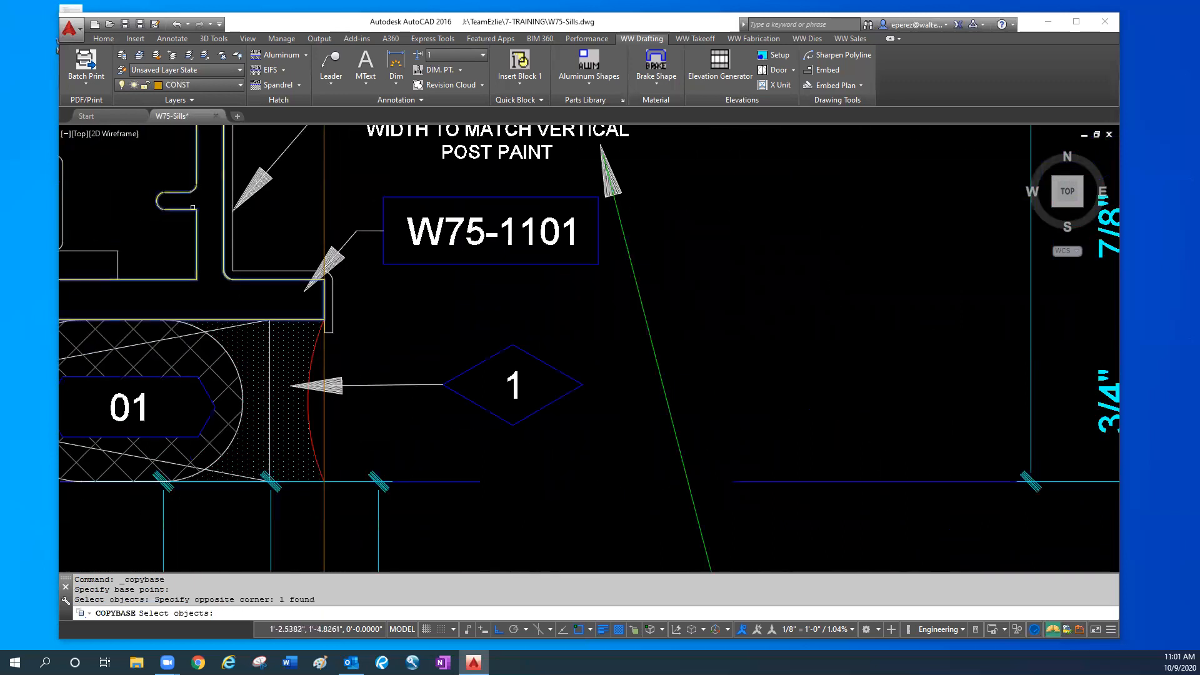
key(Return)
- Paste the W75-1101 profile into the plan view at the back corner of the W75-5692 mullion
scroll(398, 350, down, 4)
middle_drag(487, 391, 487, 106)
scroll(637, 431, down, 4)
mouse_move(628, 430)
middle_down()
mouse_move(635, 455)
mouse_move(531, 276)
middle_up()
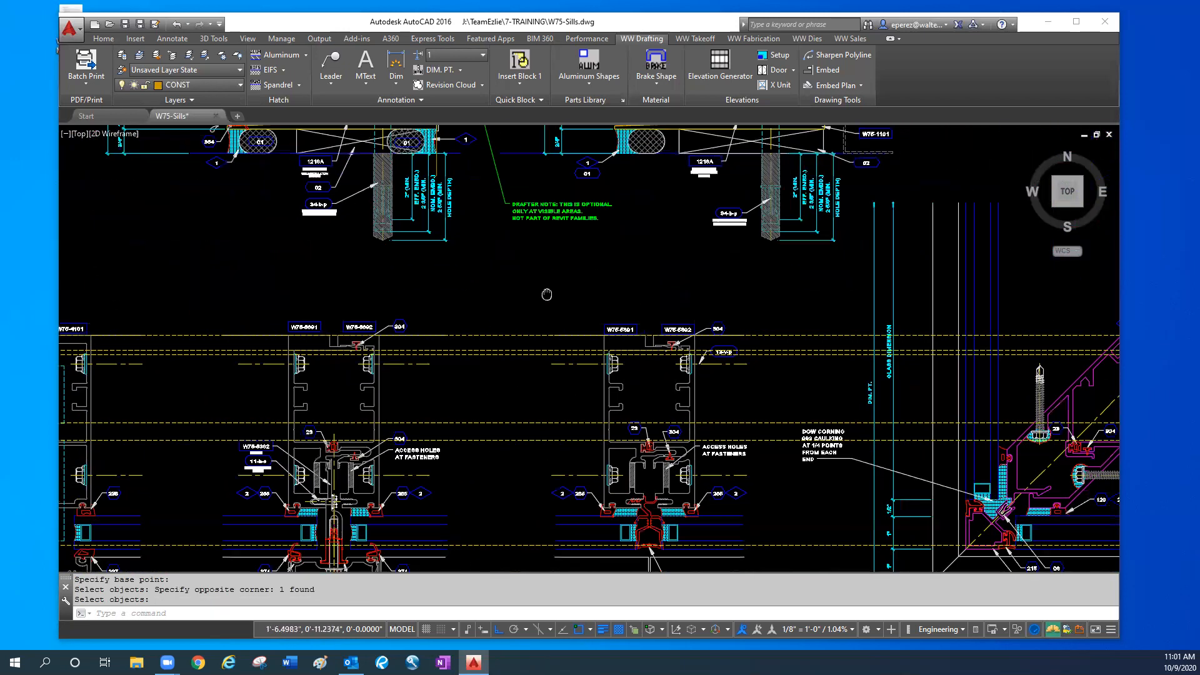
key(ctrl+v)
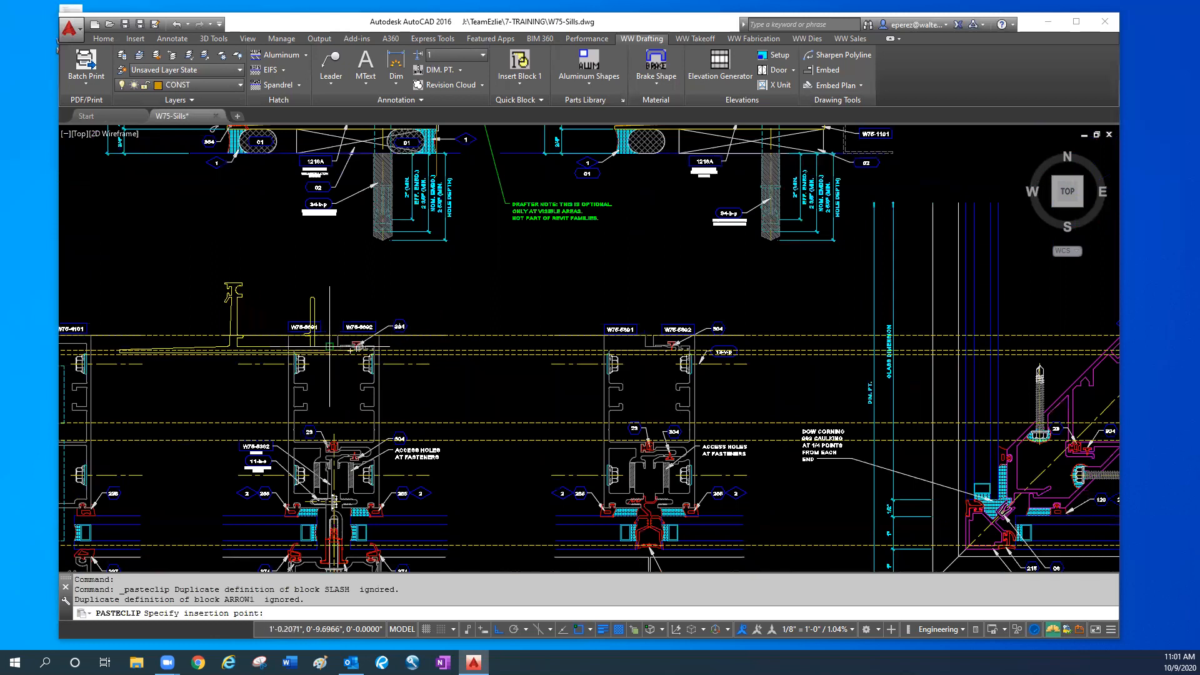
scroll(296, 354, up, 6)
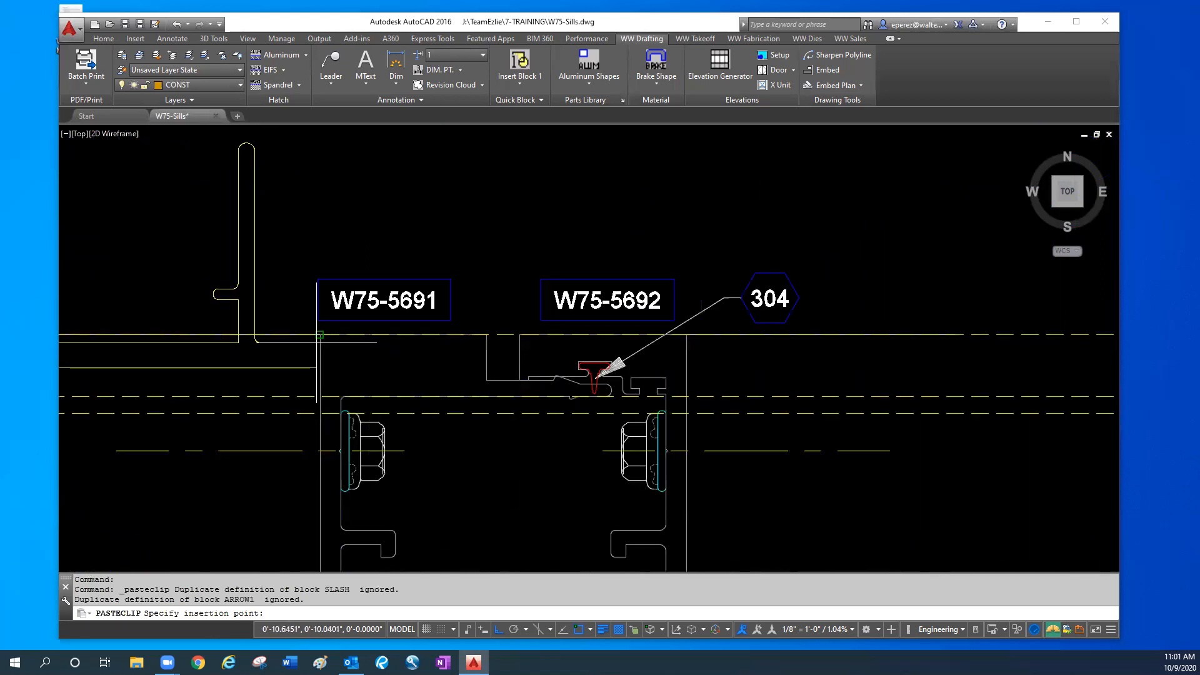
click(688, 356)
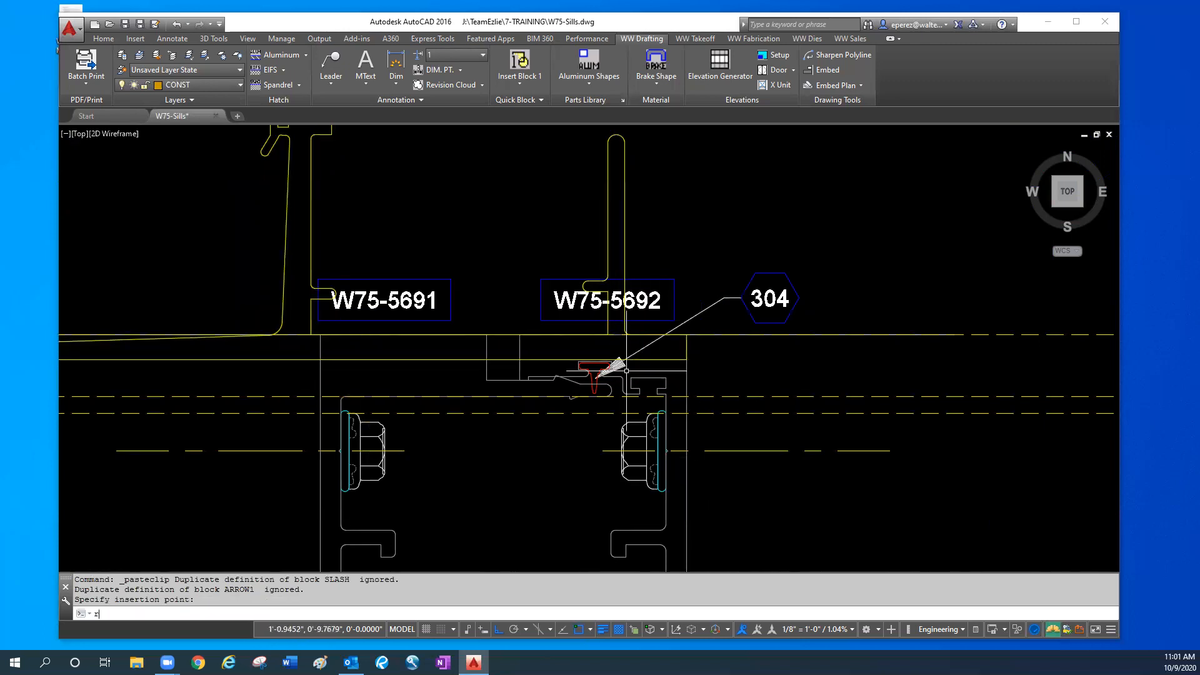
- Rotate the pasted W75-1101 profile 90° about the mullion's back corner so it lines up with the plan
key(Return)
click(628, 248)
click(615, 259)
key(Return)
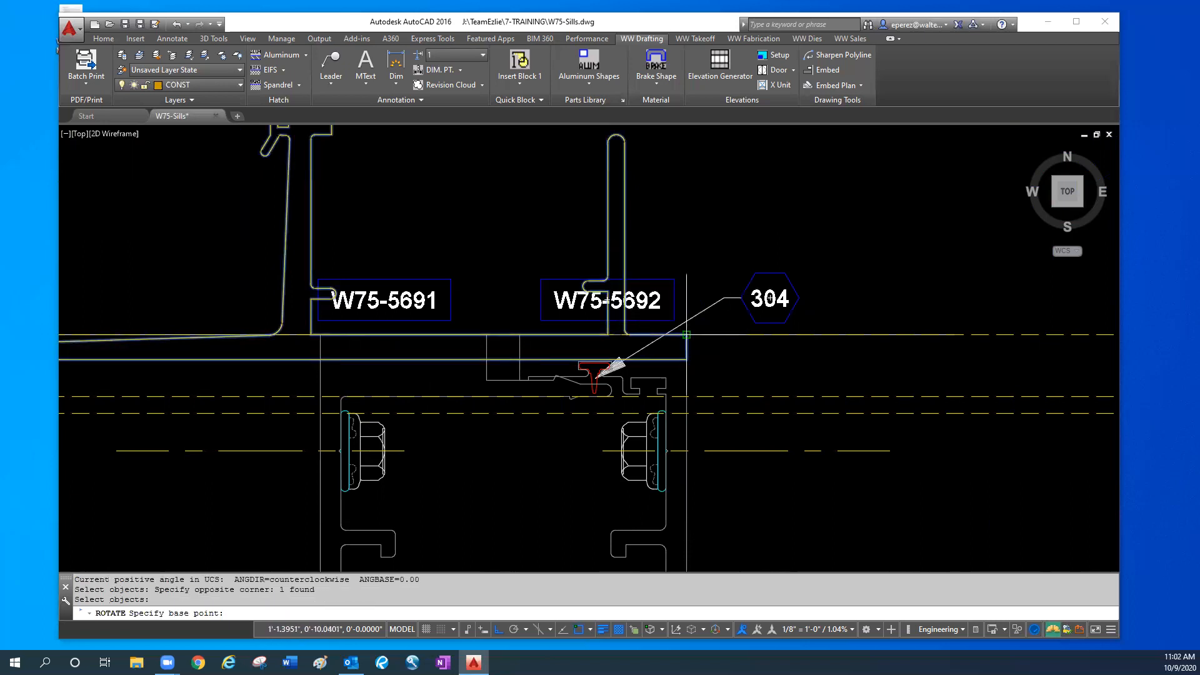
click(686, 335)
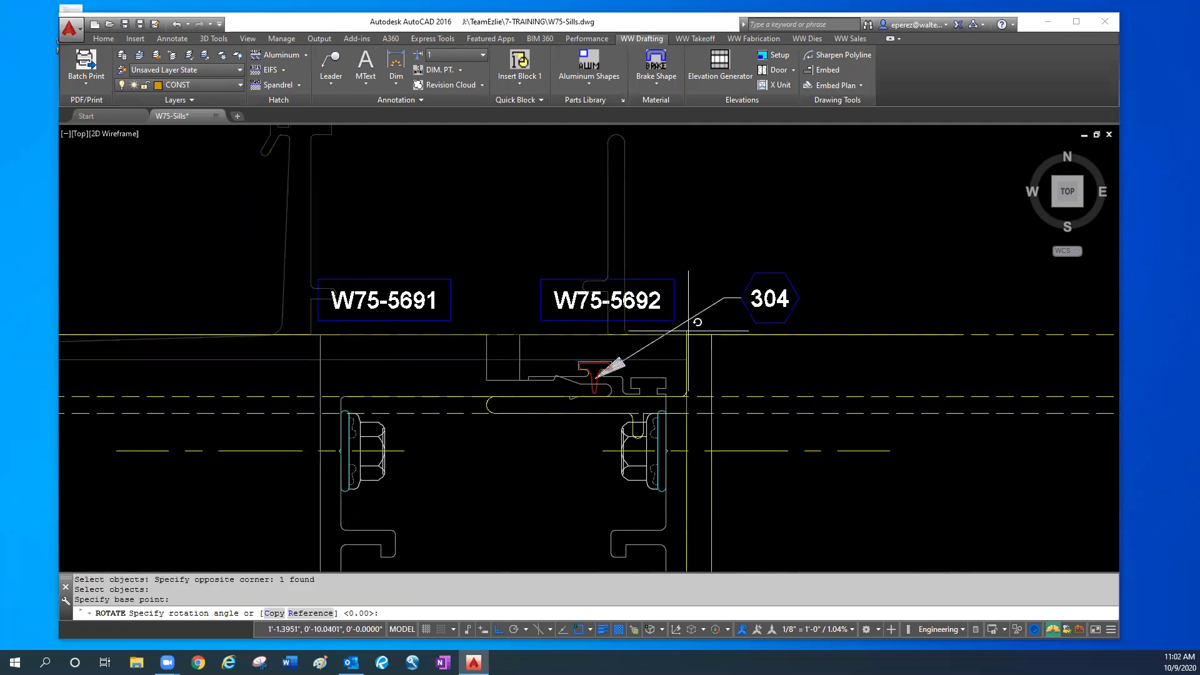
click(677, 187)
- Move the rotated W75-1101 profile horizontally into the clear space between the two W75-5691/W75-5692 mullions
middle_drag(749, 442, 716, 354)
scroll(681, 252, down, 4)
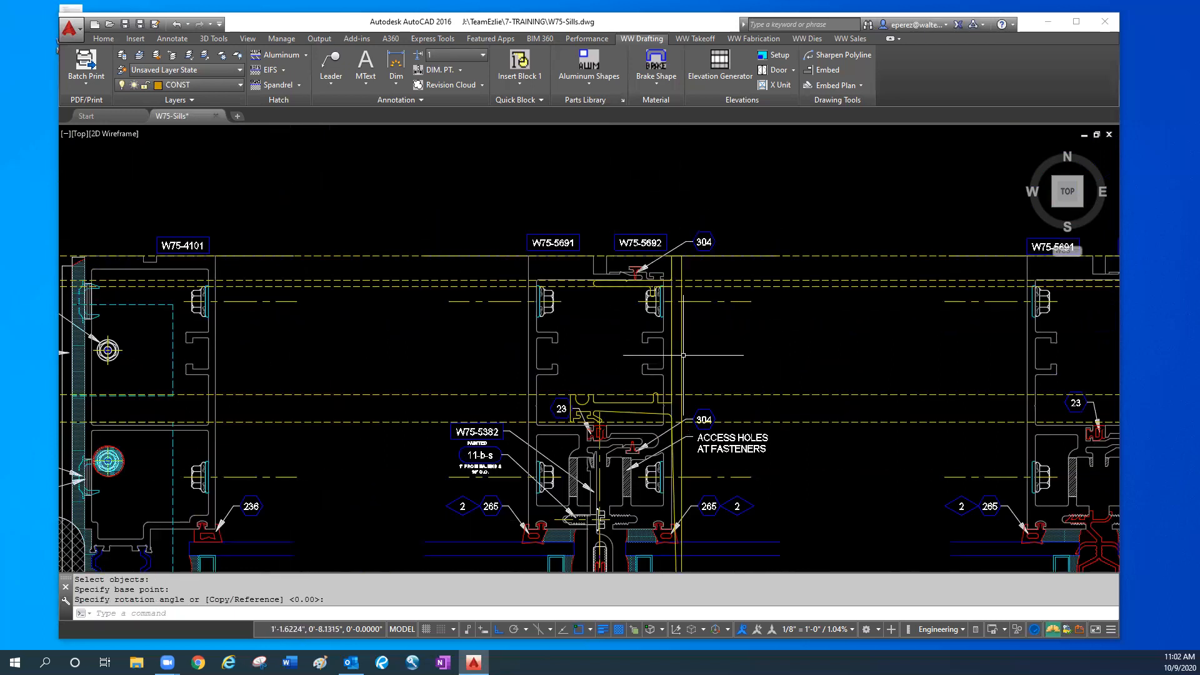
click(681, 353)
click(676, 350)
text(m)
key(Return)
click(721, 361)
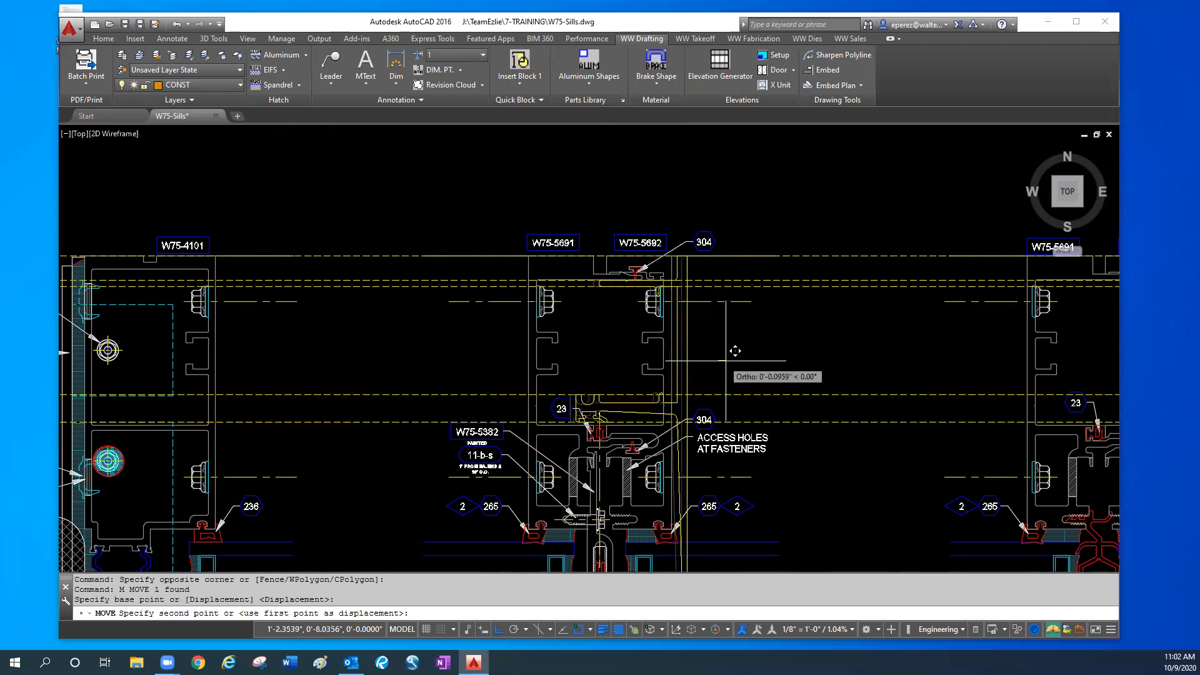
click(933, 353)
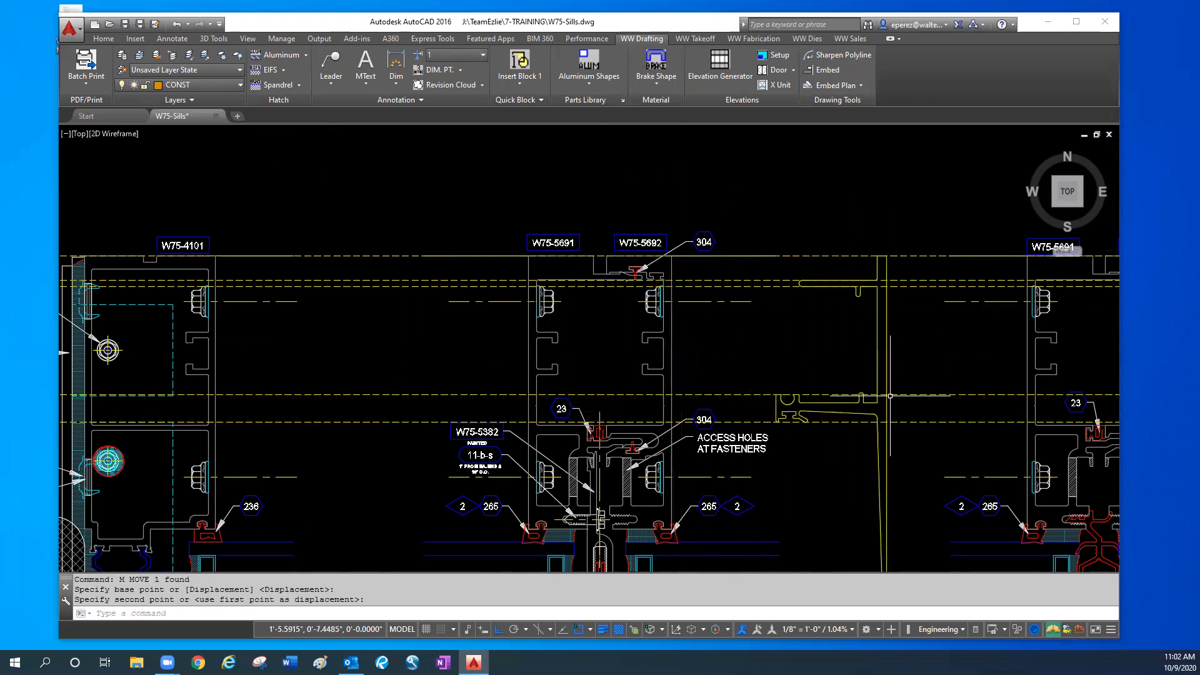
- Highlight the dashed sill lines running across the mullion plans, and clear the selection
click(414, 311)
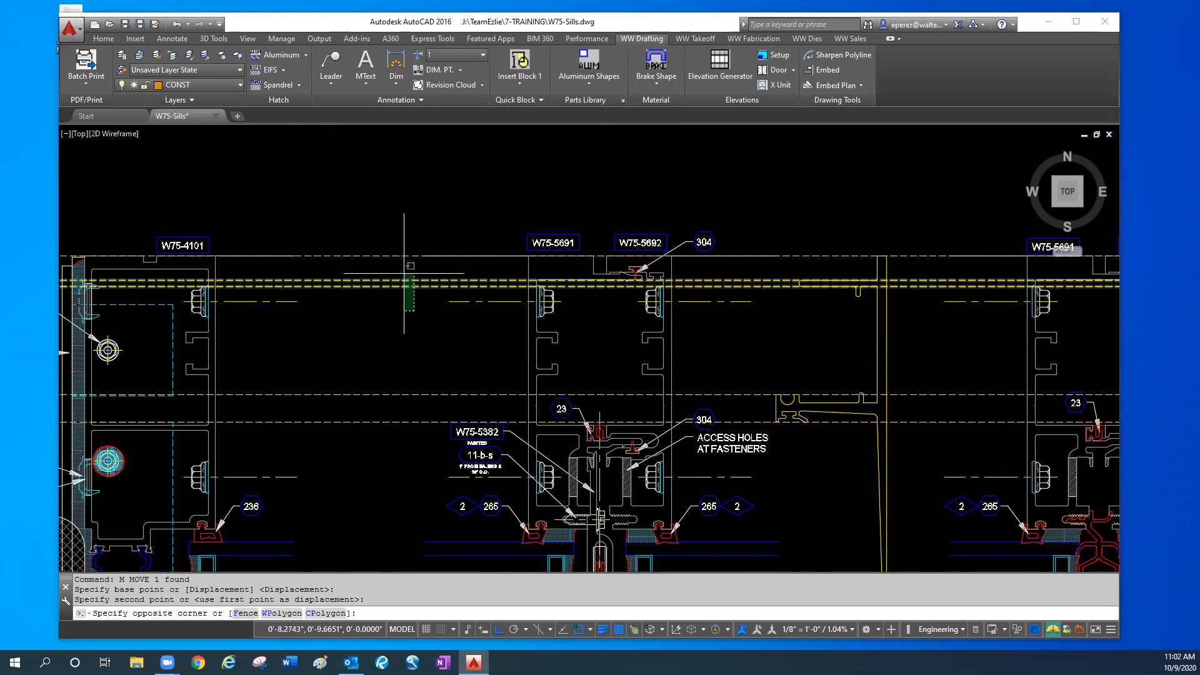
click(400, 265)
click(385, 341)
click(362, 449)
click(362, 252)
click(360, 262)
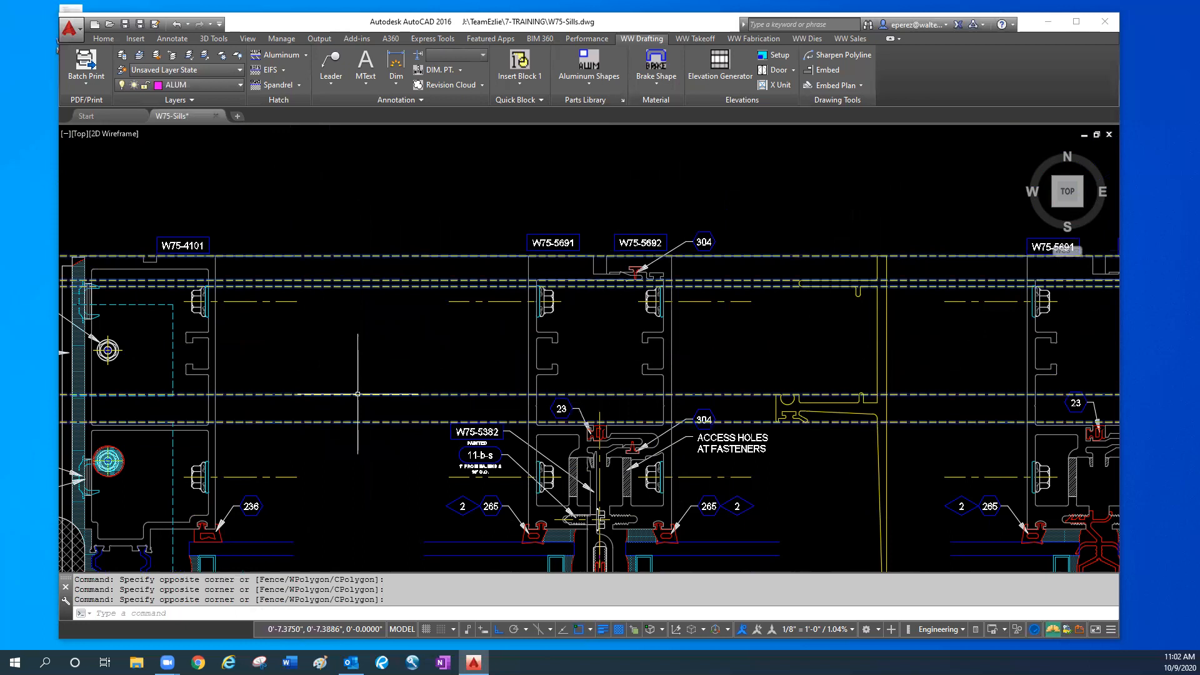
key(Escape)
- Highlight the two dashed lines that line up with the back upright leg of the rotated profile
scroll(781, 287, up, 4)
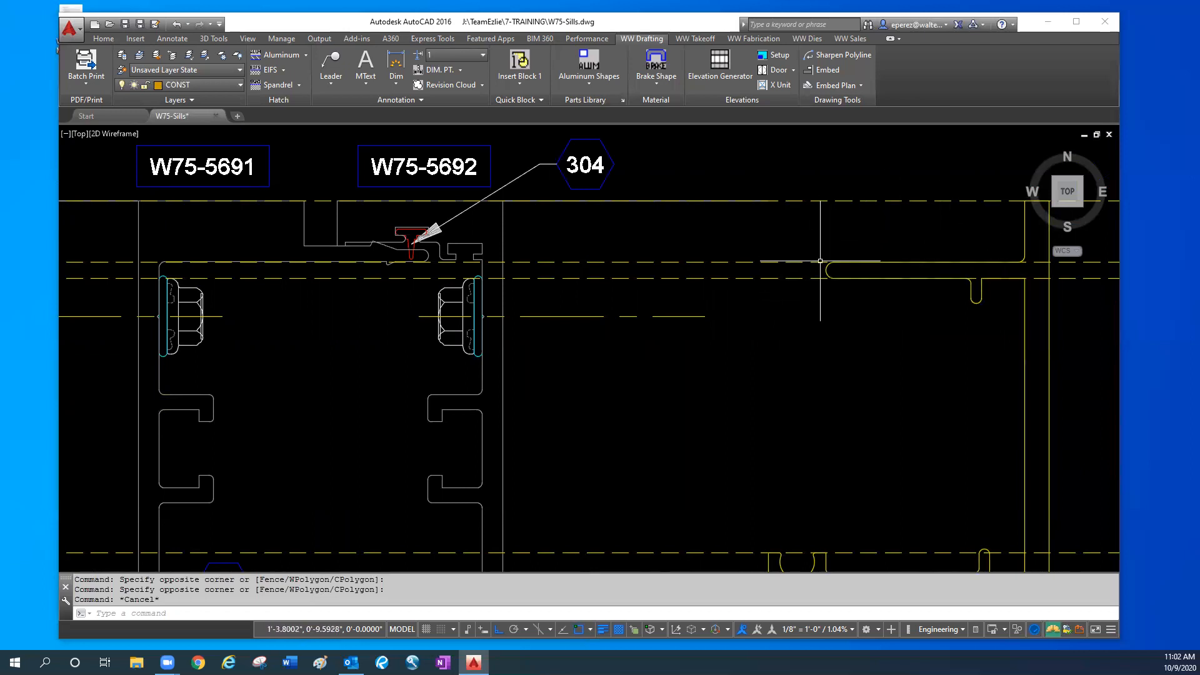
click(794, 274)
click(785, 241)
click(783, 289)
click(776, 254)
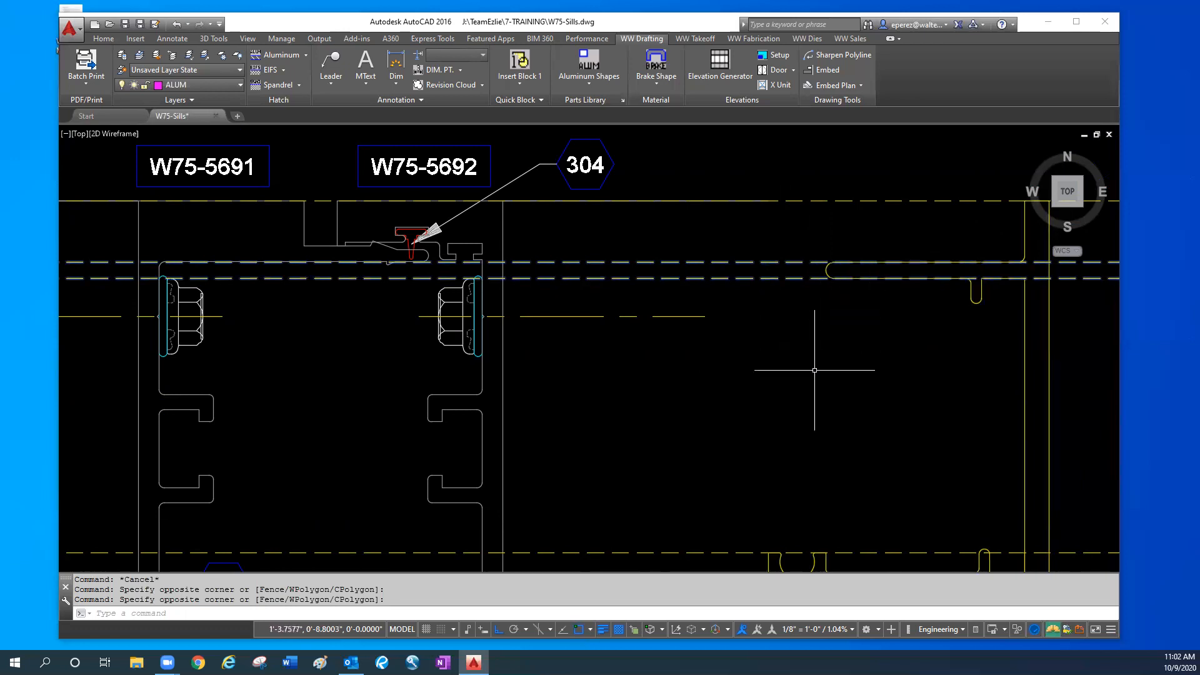
- Check the two dashed lines that line up with the profile's gasket-side upright leg
middle_drag(812, 407, 797, 328)
middle_drag(778, 453, 775, 393)
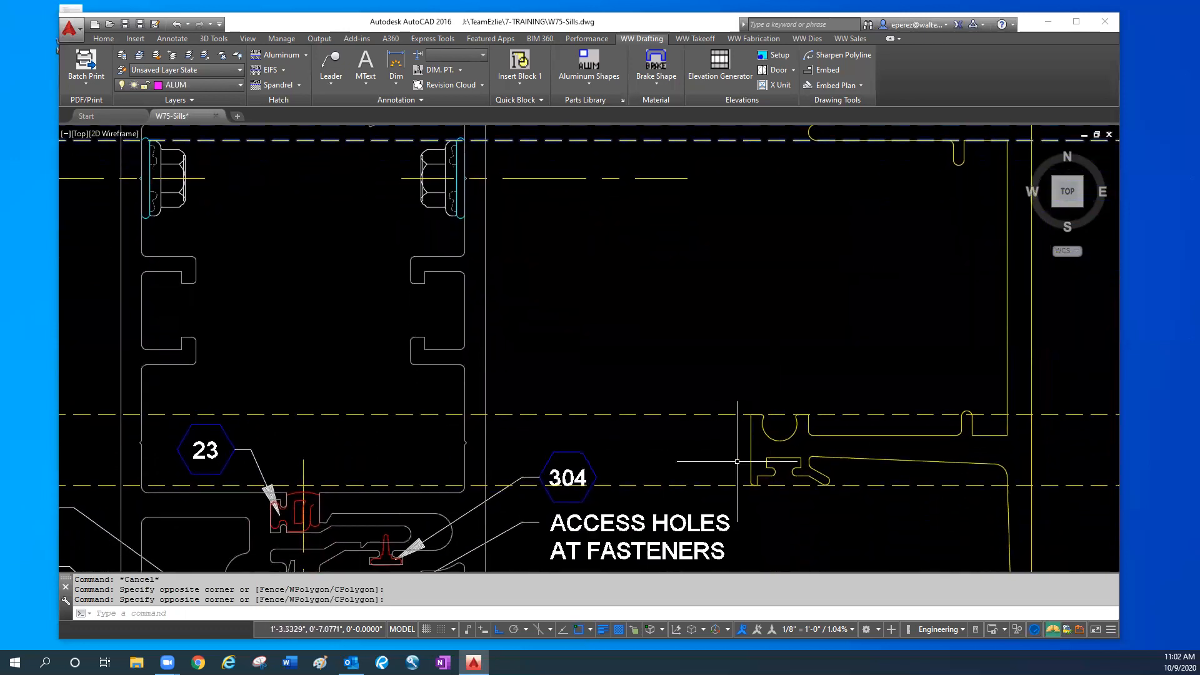
click(718, 491)
click(714, 384)
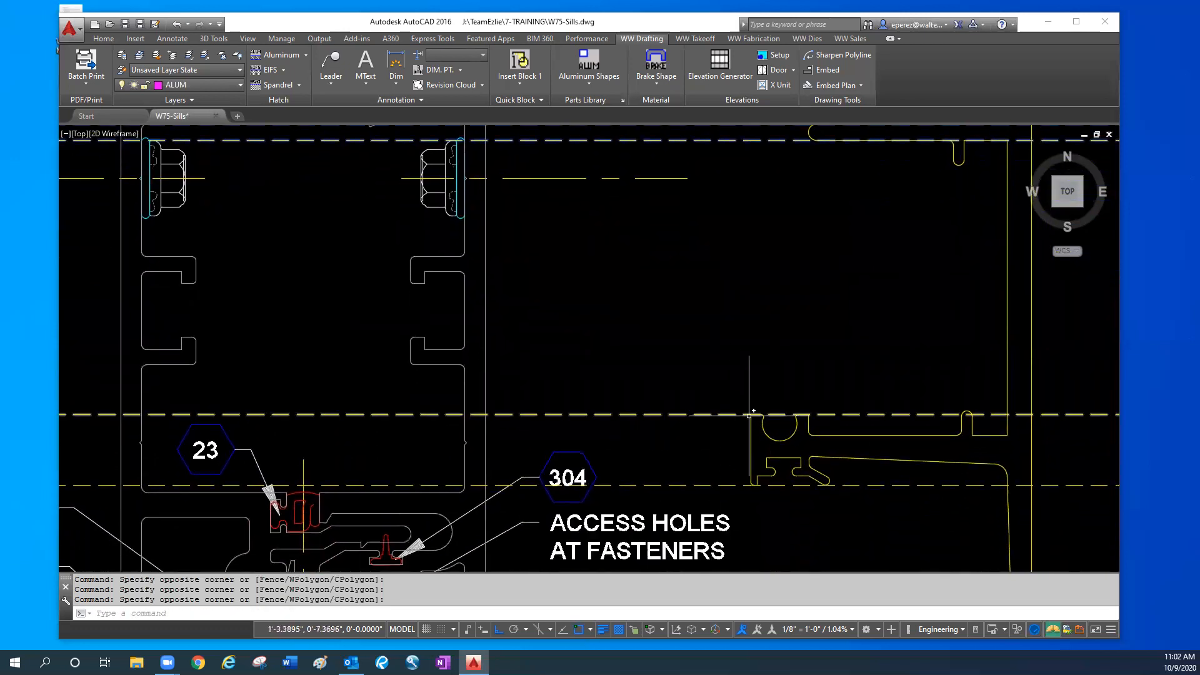
middle_drag(758, 525, 758, 493)
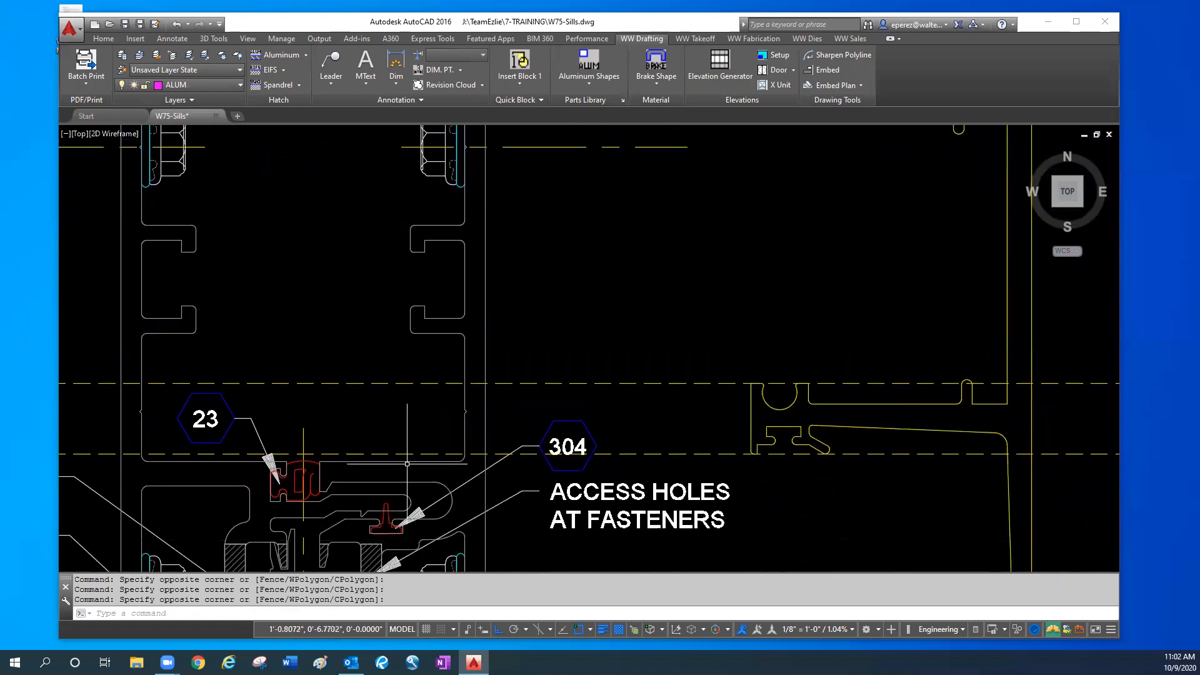
- Examine the profile's exterior tip against the outermost dashed line across the mullion plans
scroll(473, 445, down, 4)
middle_drag(565, 441, 565, 340)
scroll(697, 506, up, 4)
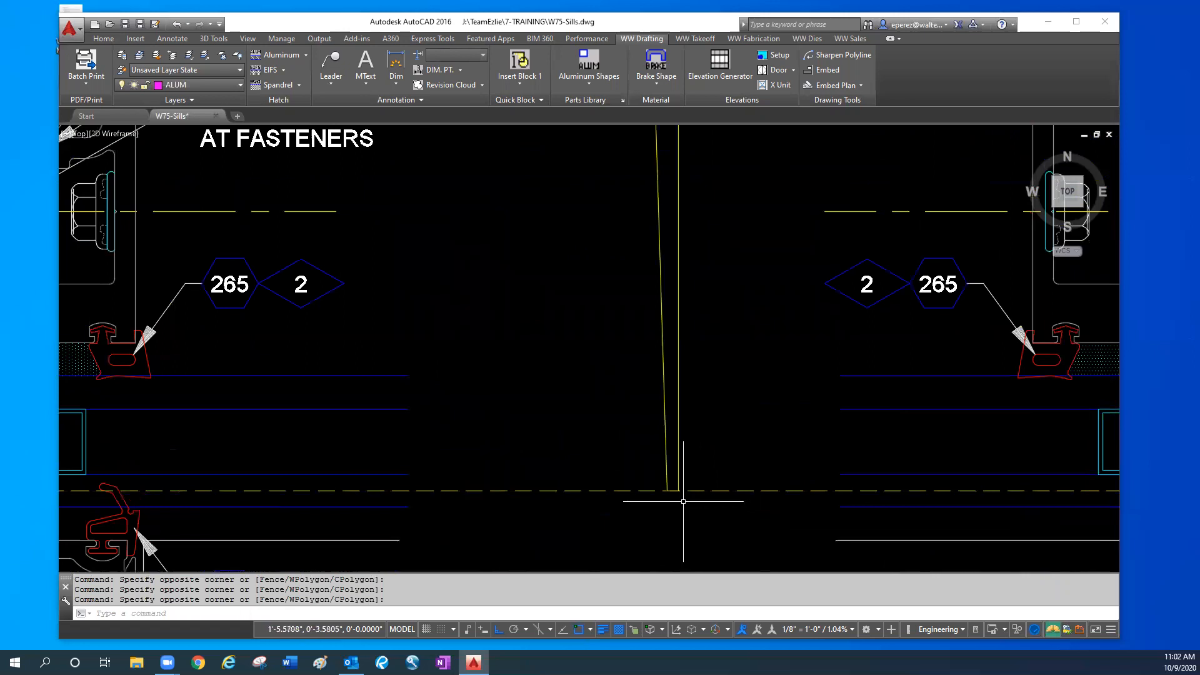
scroll(406, 509, down, 3)
scroll(338, 519, up, 2)
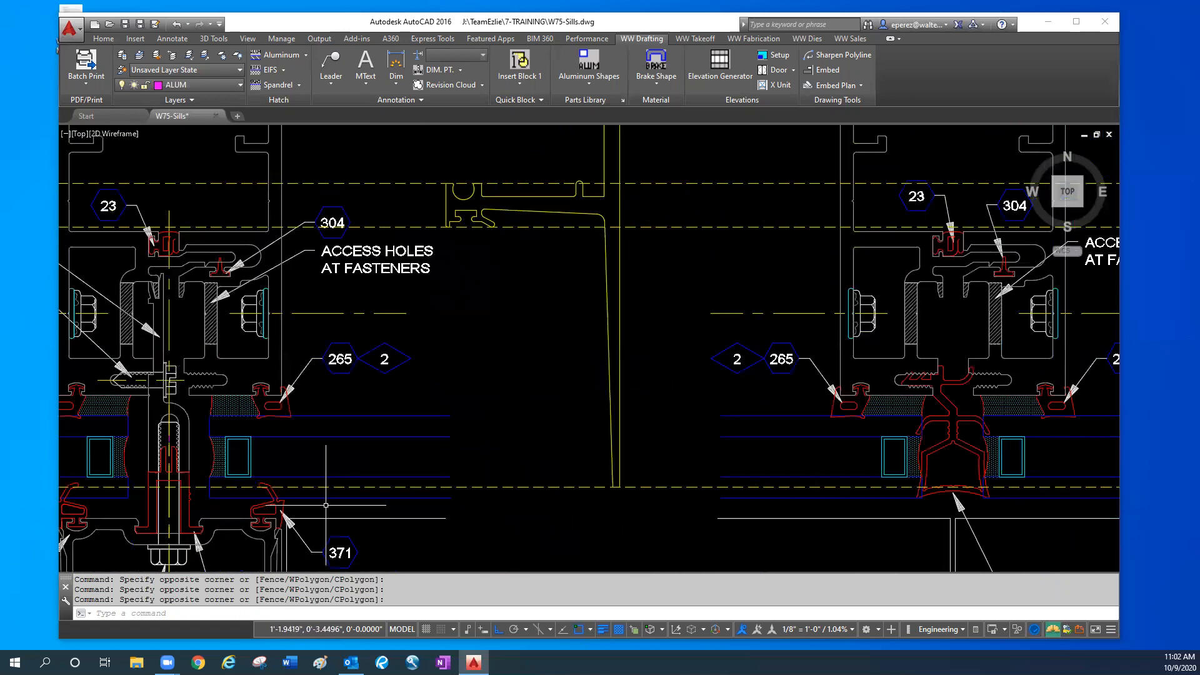
- Erase the rotated sill profile copy standing between the two mullion plans
scroll(343, 500, down, 2)
middle_drag(518, 345, 401, 437)
scroll(400, 436, down, 2)
key(Escape)
click(402, 381)
click(383, 371)
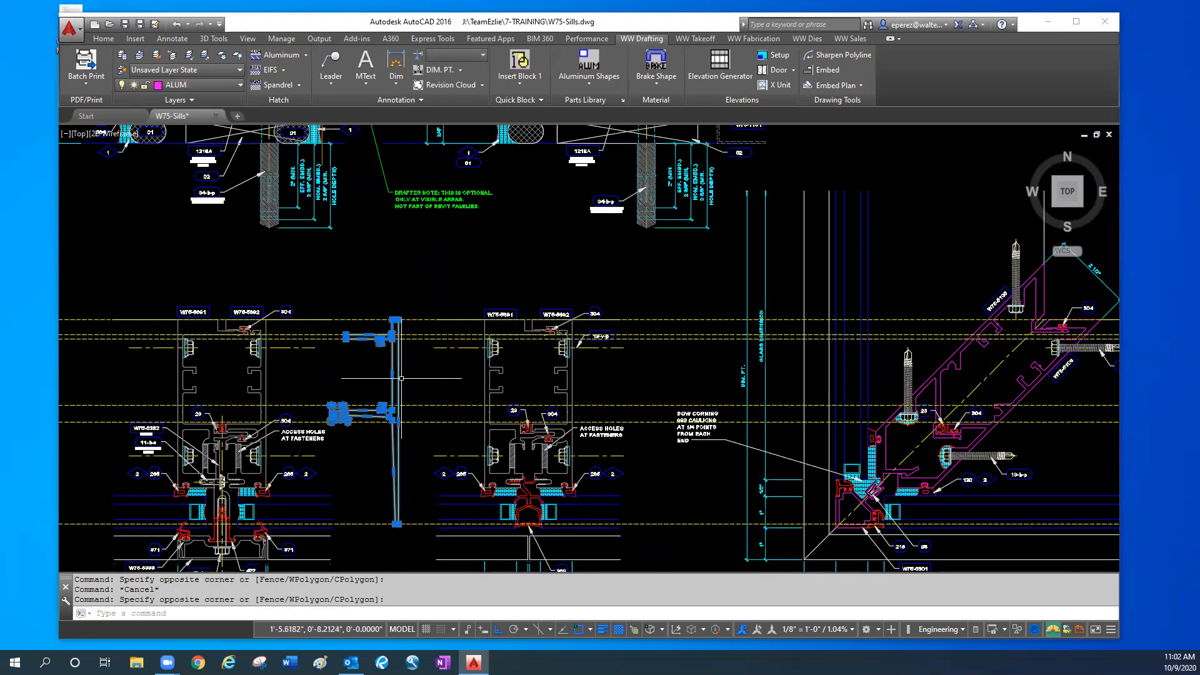
scroll(403, 379, down, 2)
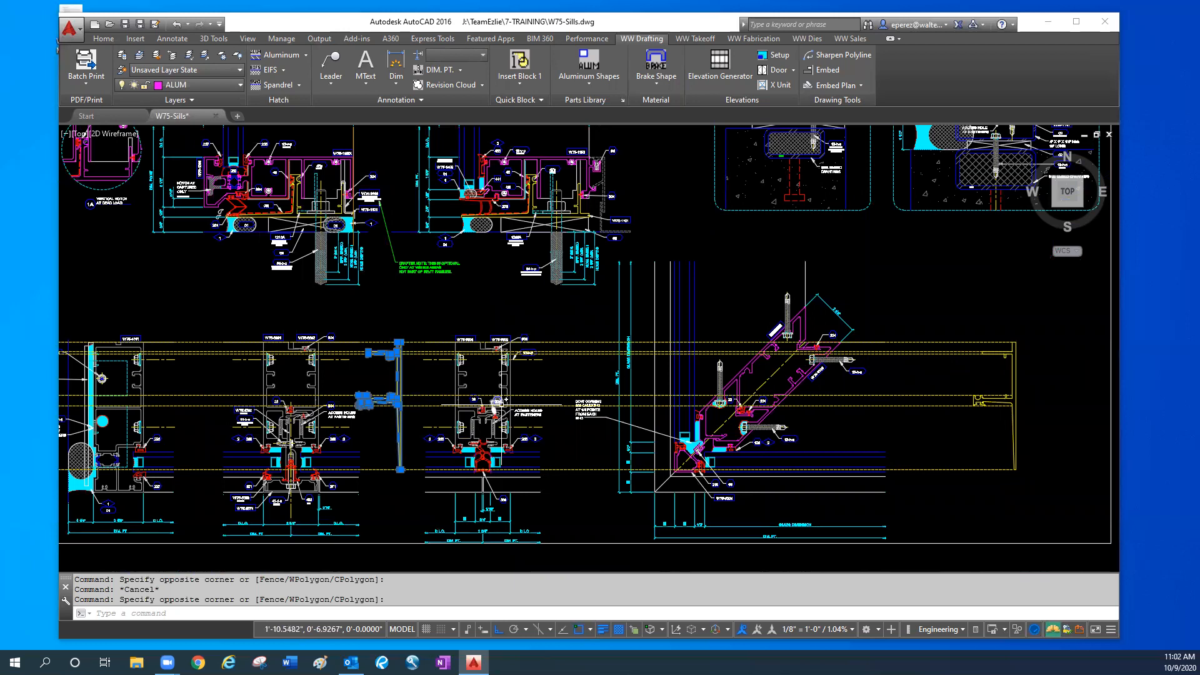
text(e)
key(Return)
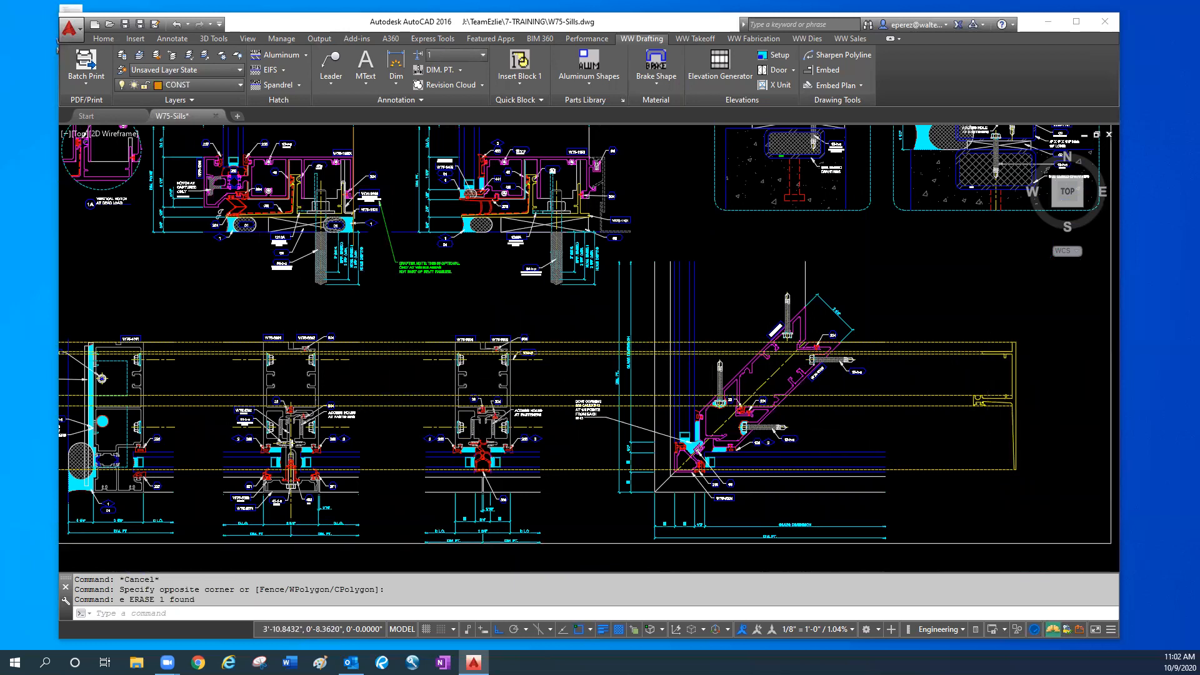
- Highlight the small corner outline at the back end of the end dam's sealant joint beside the W75-4101 jamb, and clear the selection
scroll(995, 375, up, 2)
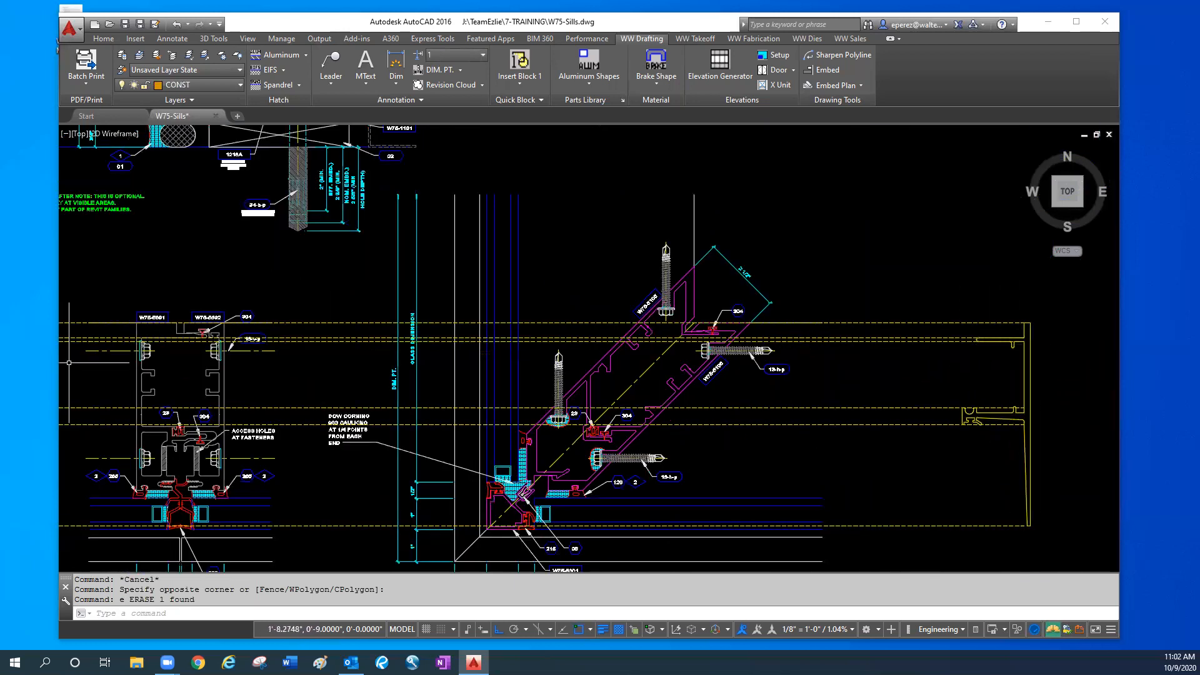
mouse_move(374, 499)
middle_down()
mouse_move(479, 487)
mouse_move(1134, 511)
middle_up()
scroll(741, 375, up, 2)
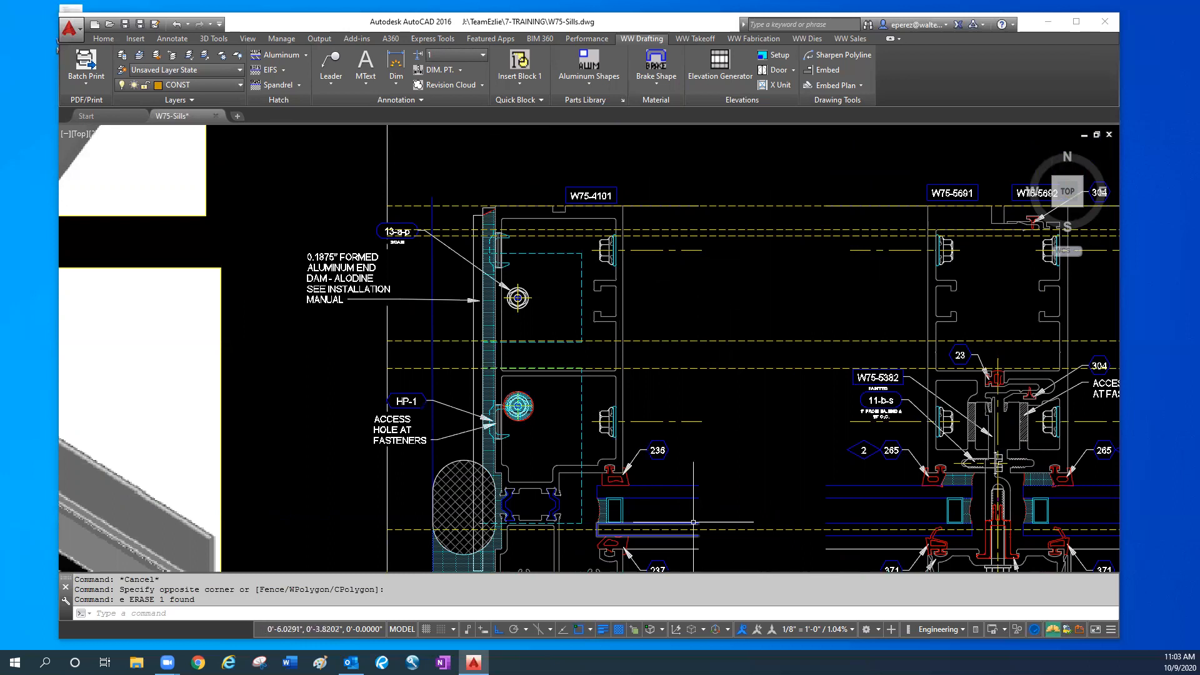
scroll(509, 232, up, 2)
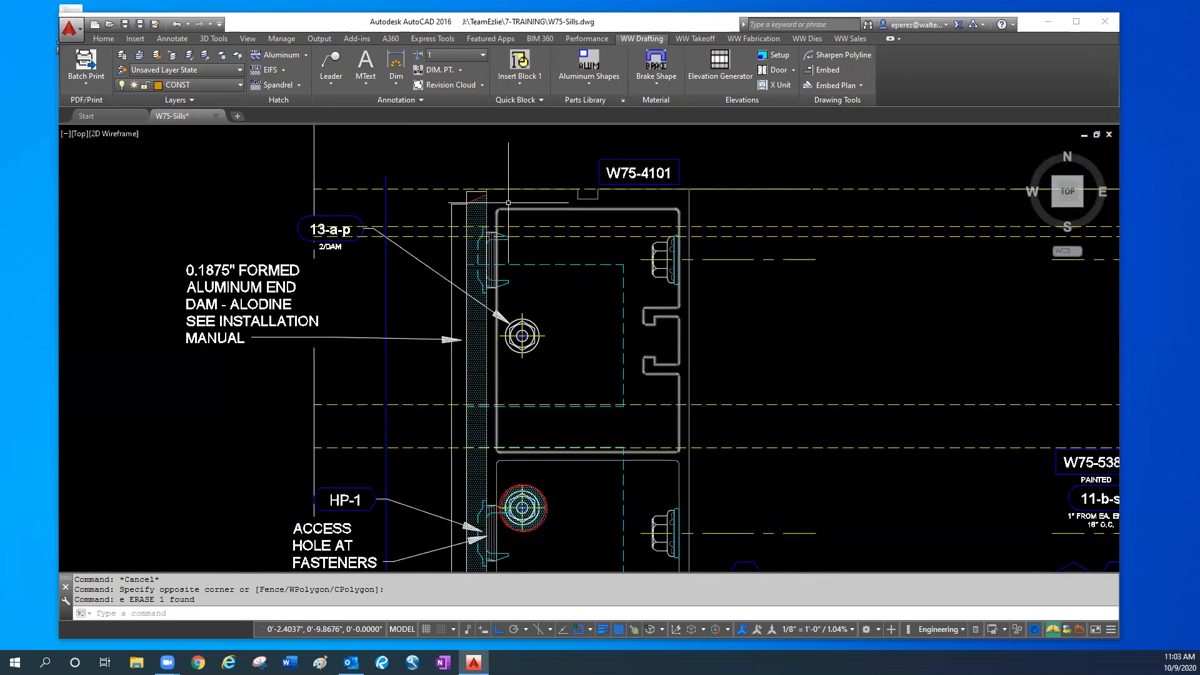
scroll(504, 201, up, 2)
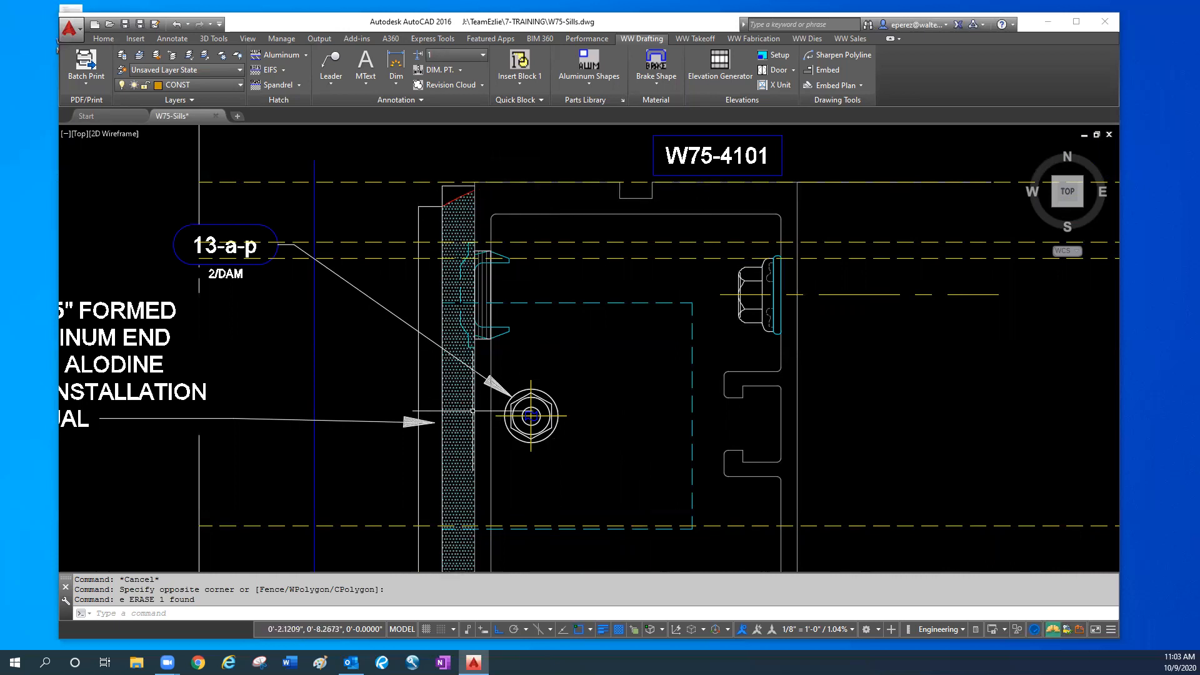
scroll(442, 206, up, 5)
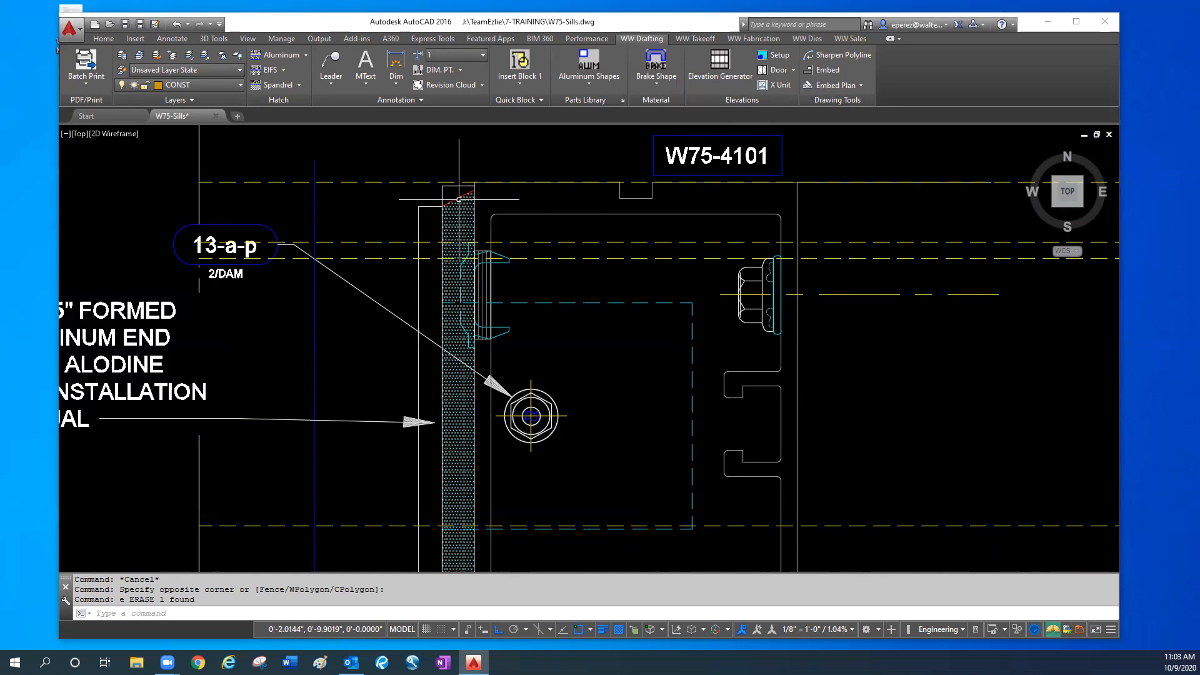
click(449, 185)
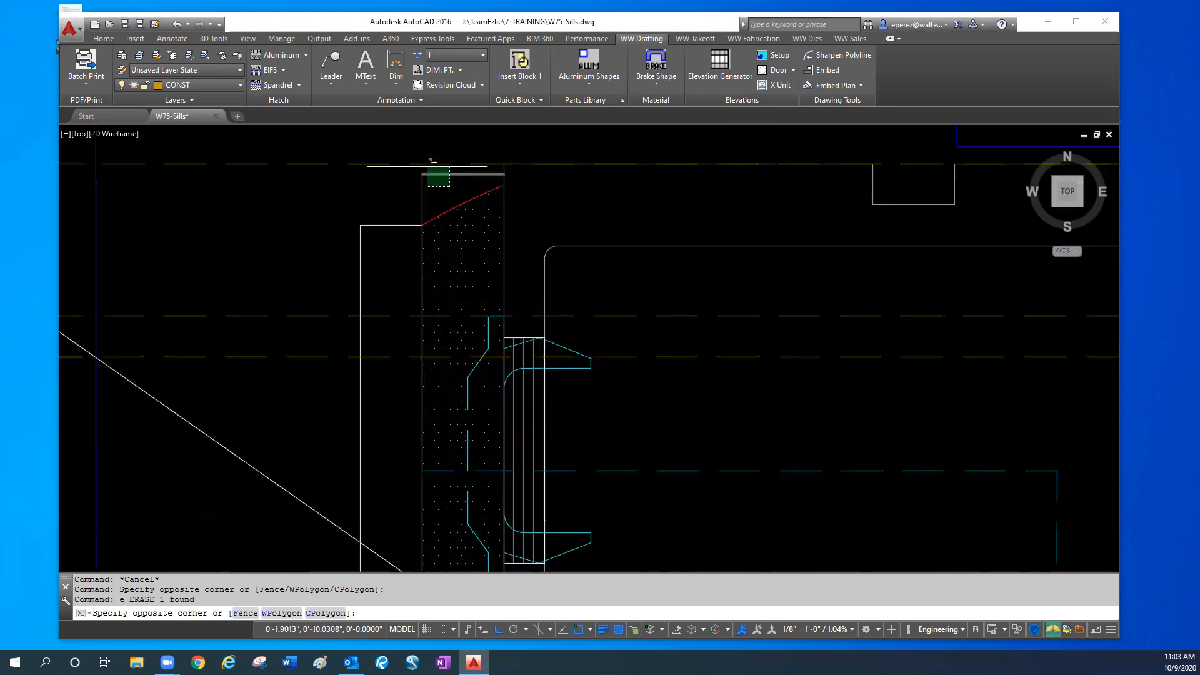
click(419, 168)
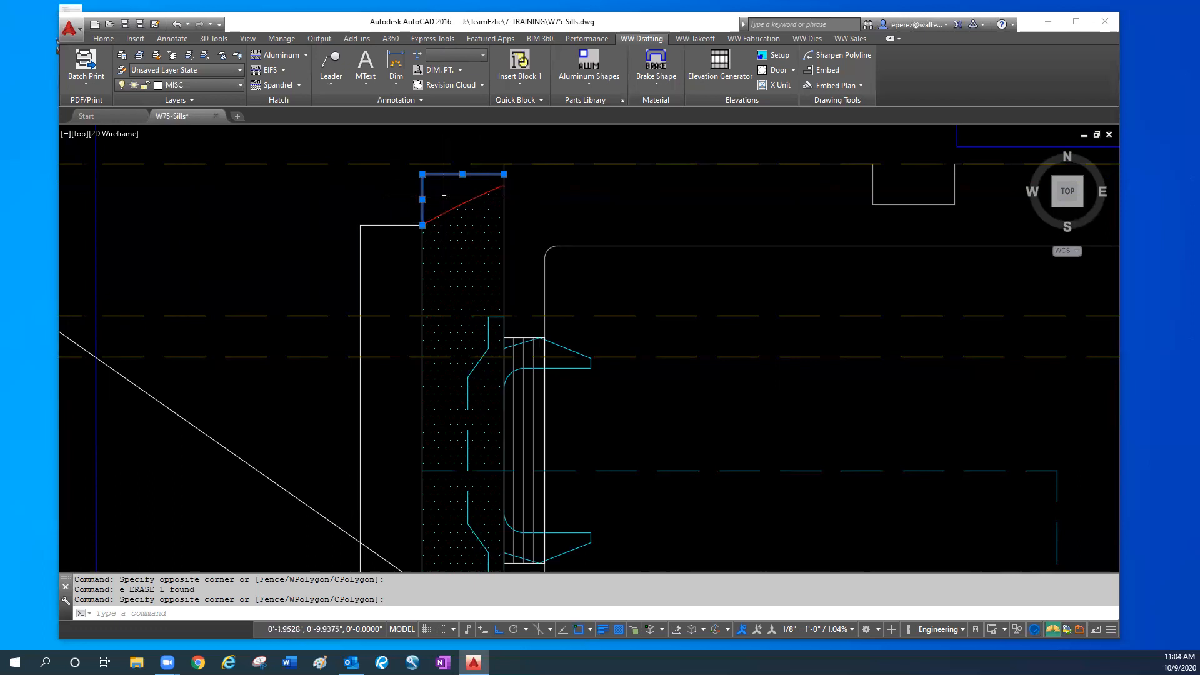
scroll(450, 239, down, 2)
scroll(450, 240, down, 2)
key(Escape)
key(Escape)
- Examine the shaded sealant areas where the end dam meets the sill in the isometric image
scroll(450, 457, down, 2)
middle_drag(537, 378, 662, 298)
middle_drag(176, 455, 266, 416)
scroll(170, 460, up, 2)
scroll(149, 478, up, 2)
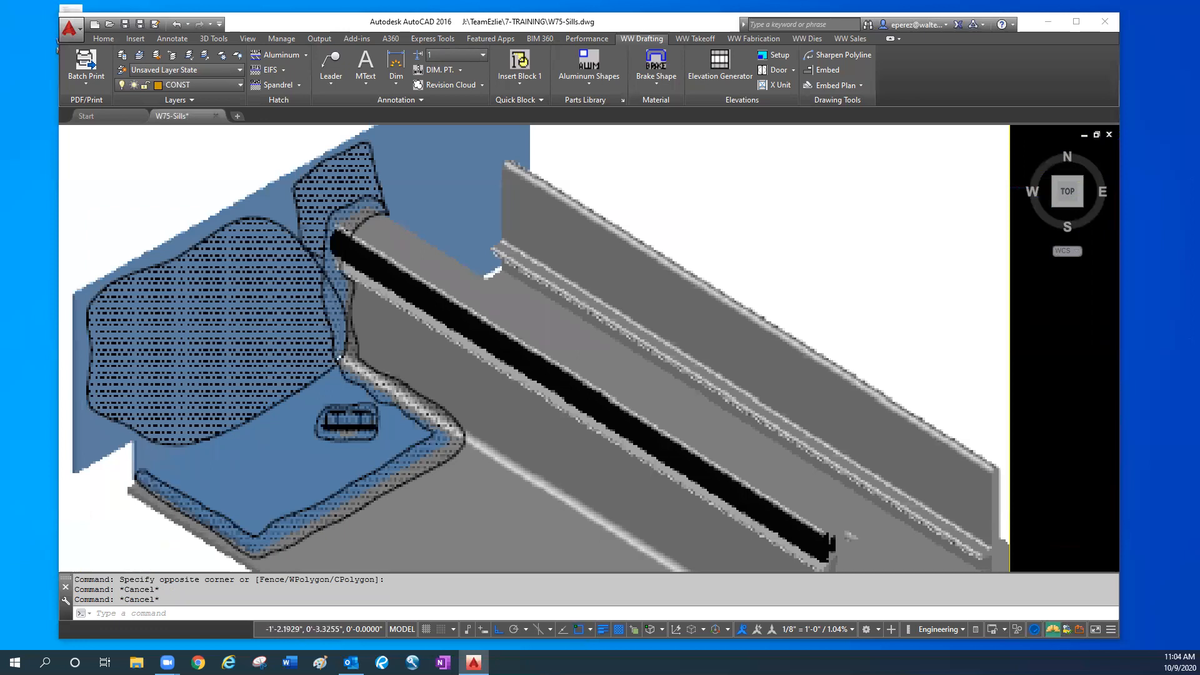
scroll(129, 486, up, 2)
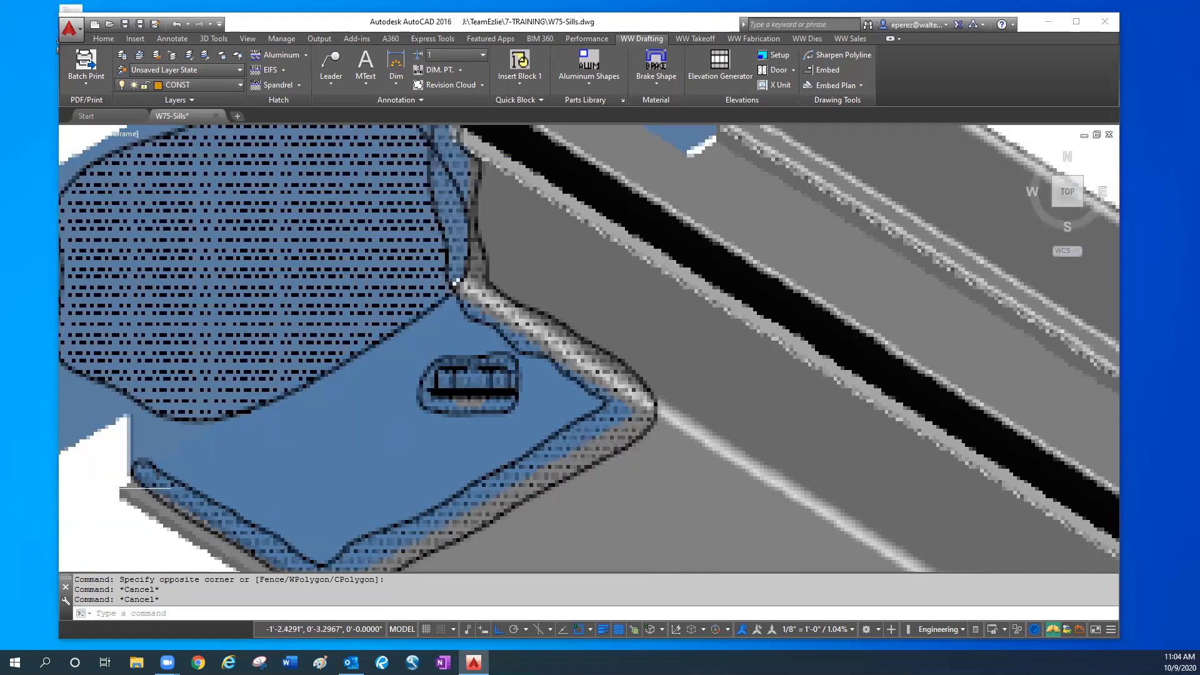
scroll(282, 431, down, 3)
scroll(348, 362, down, 2)
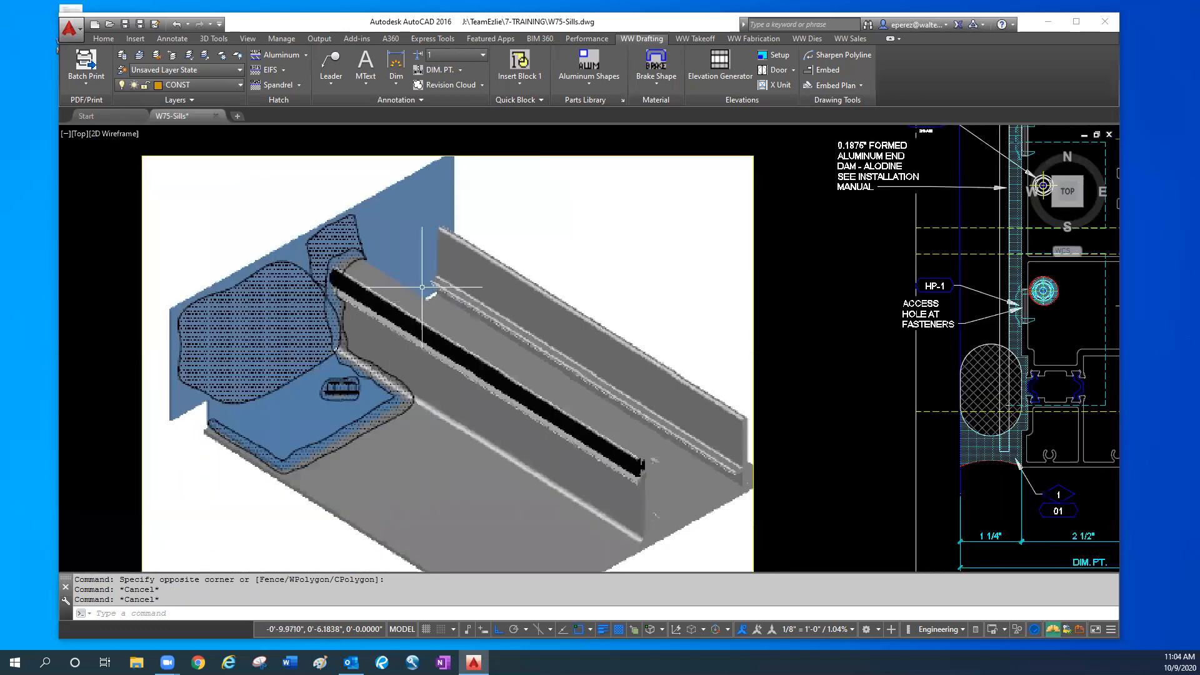
- Erase the small corner outline at the back end of the sealant joint beside the W75-4101 jamb
mouse_move(1022, 284)
middle_down()
mouse_move(941, 352)
mouse_move(736, 452)
middle_up()
middle_drag(750, 283, 710, 245)
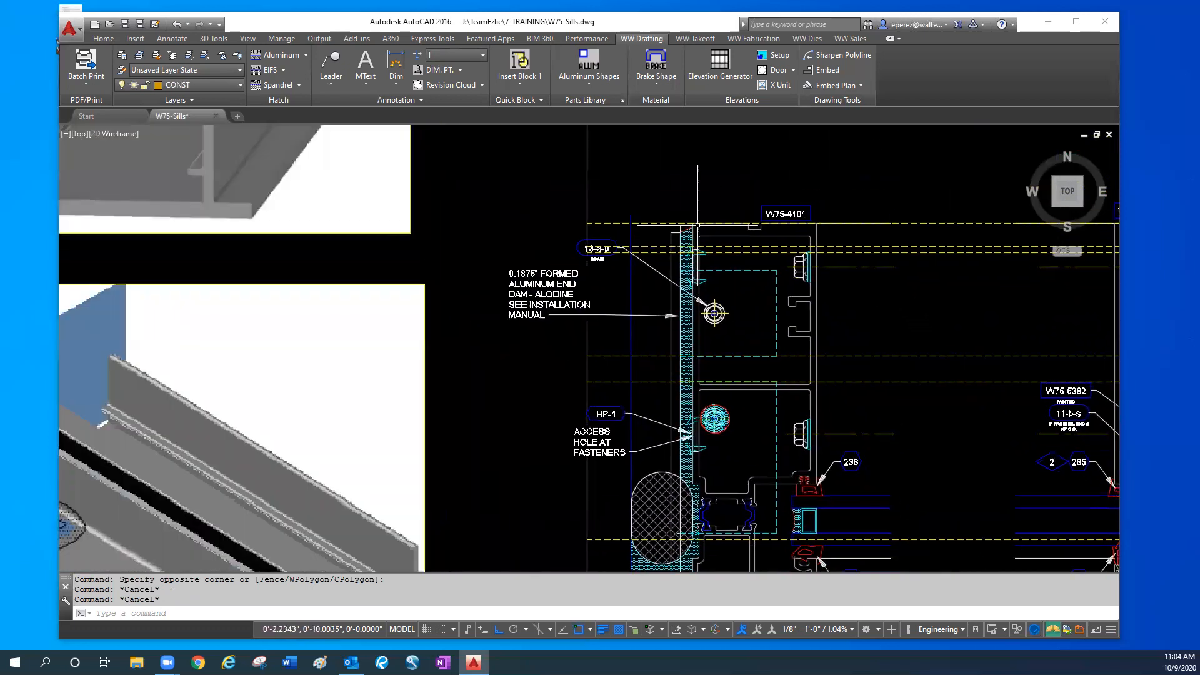
middle_drag(735, 390, 717, 334)
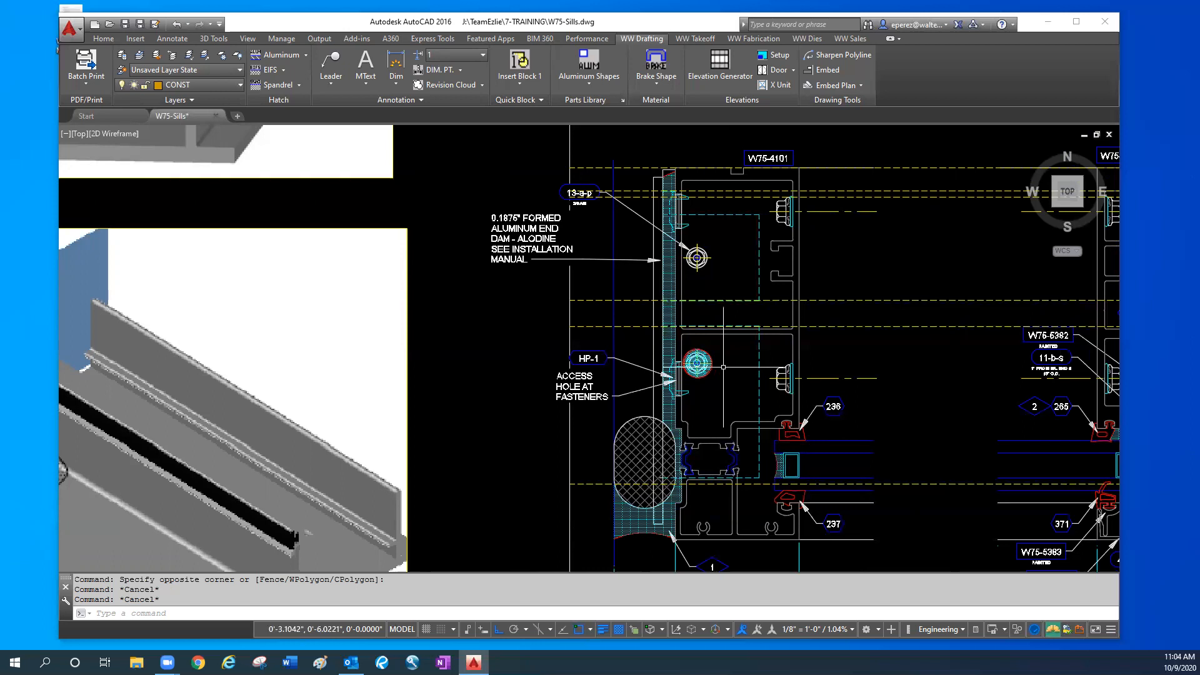
scroll(676, 162, up, 4)
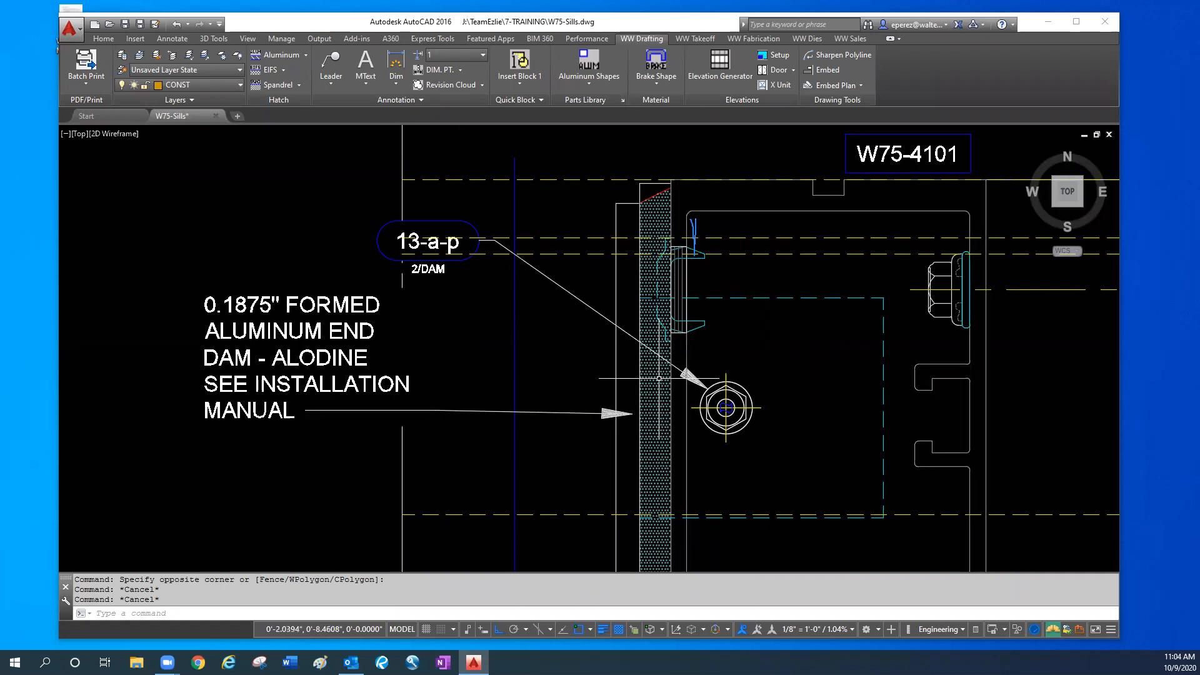
key(space)
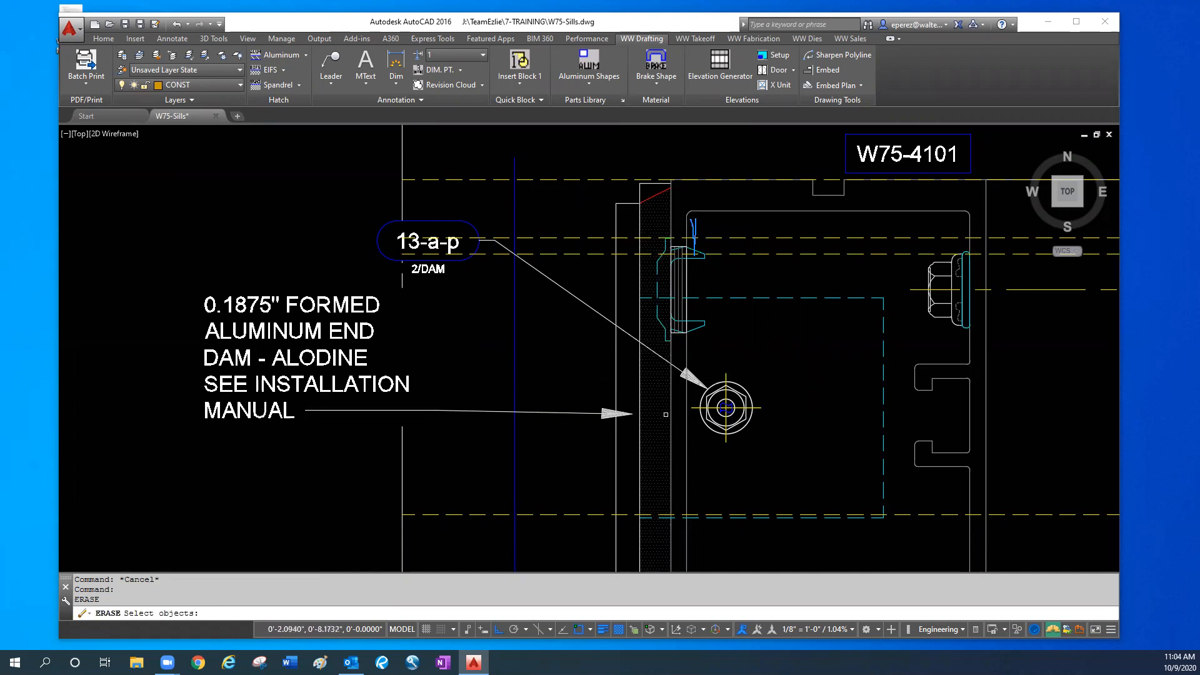
key(Escape)
key(Escape)
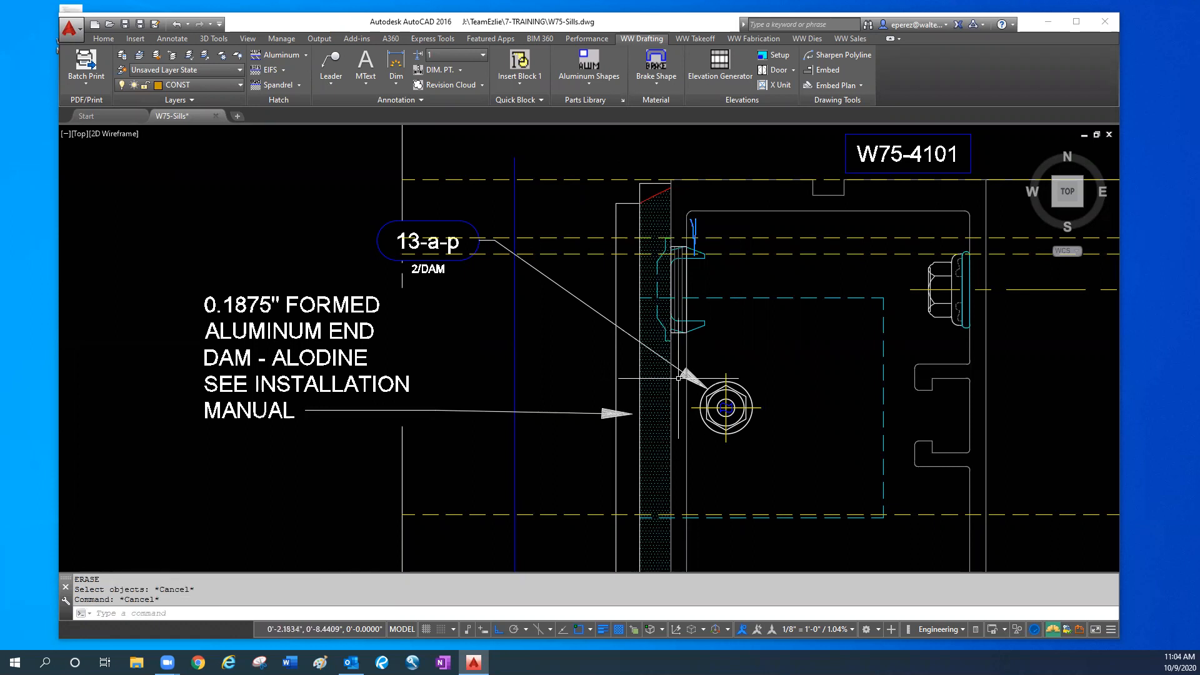
click(647, 194)
click(637, 181)
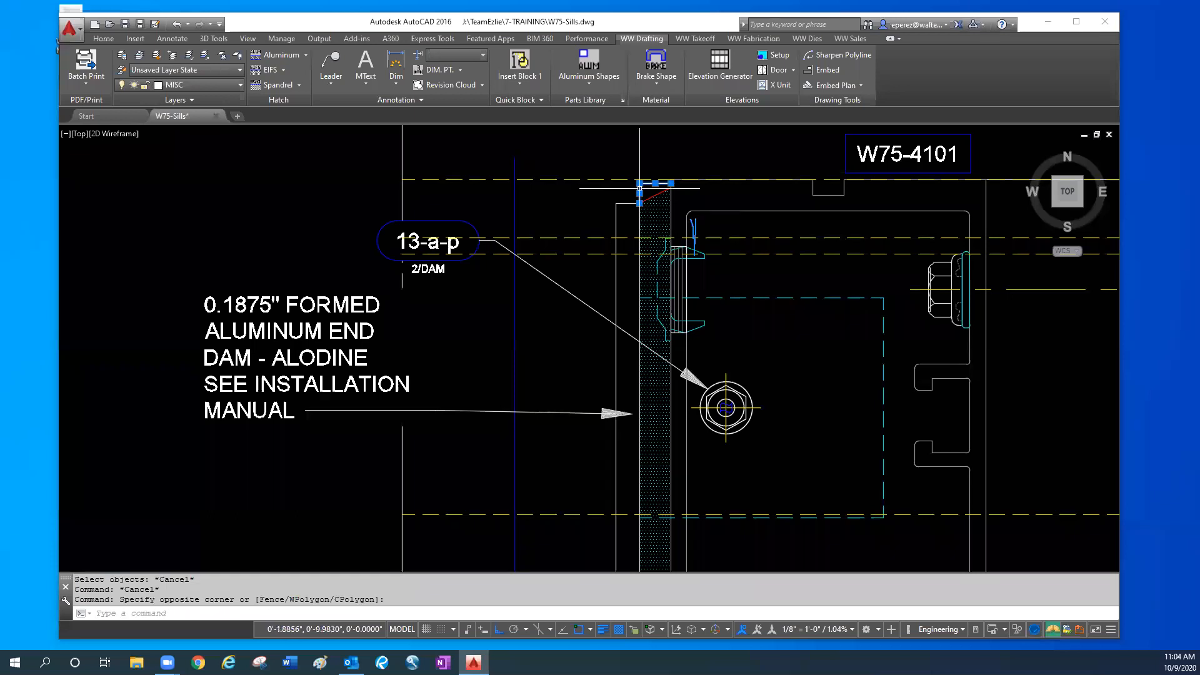
text(e)
key(Return)
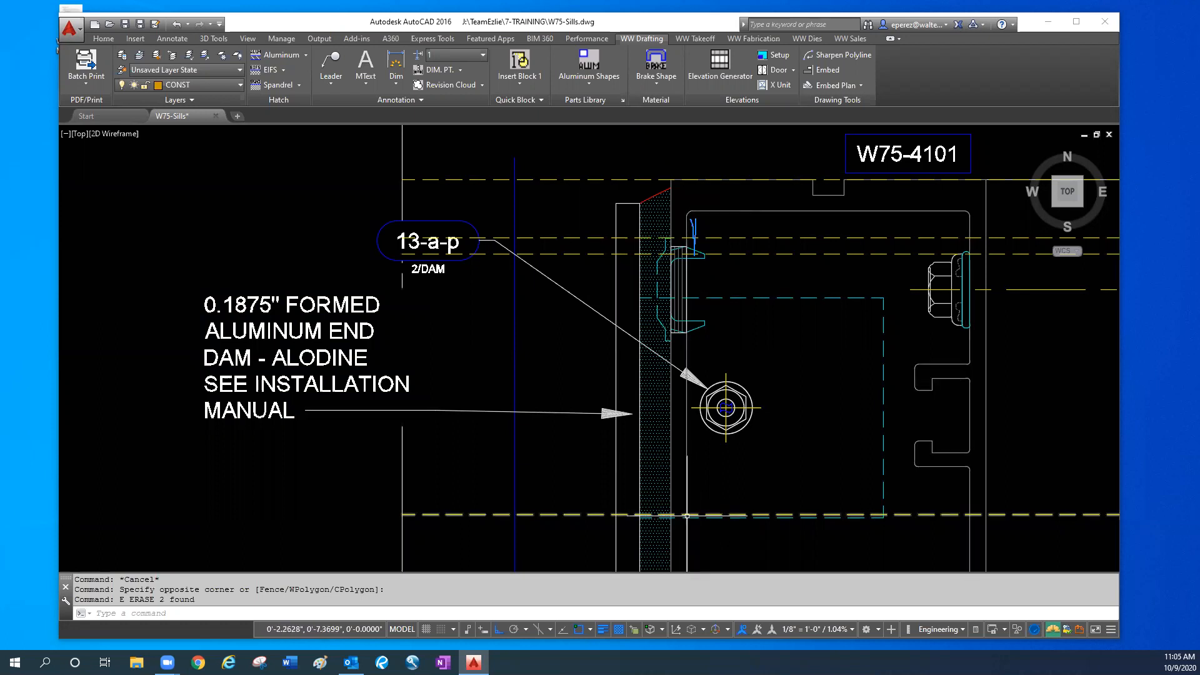
key(Escape)
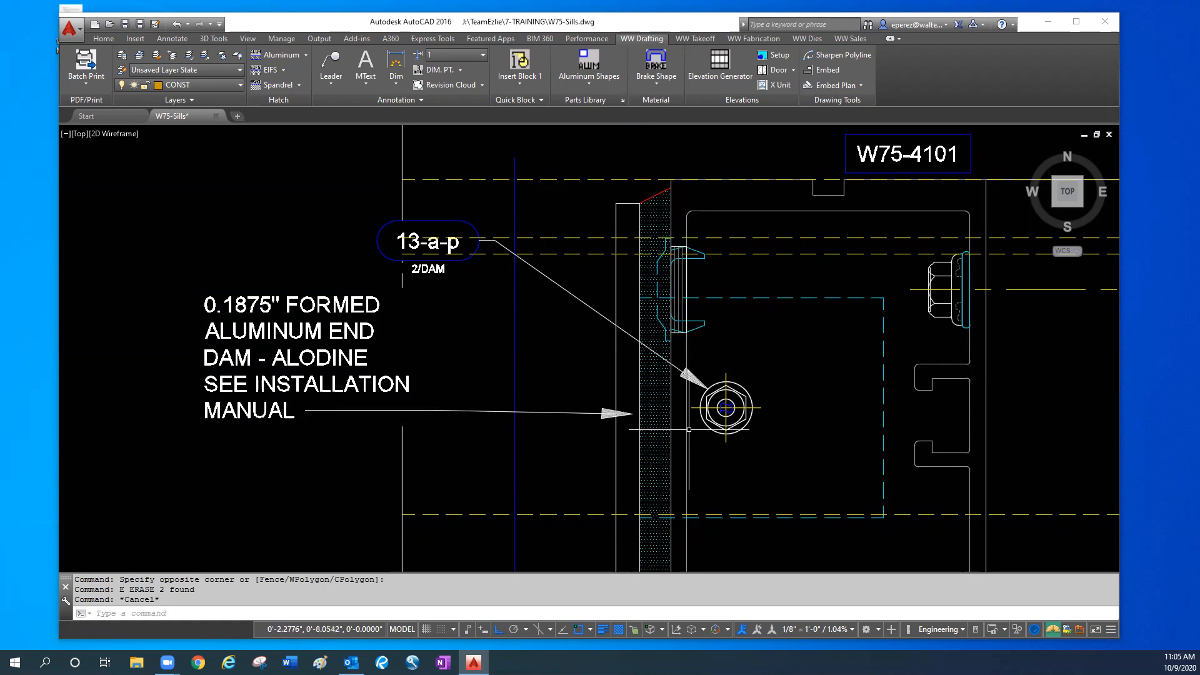
- Draw a vertical line along the W75-4101 jamb's inner wall, from its rear inside corner to the thermal break
scroll(682, 259, up, 2)
text(l)
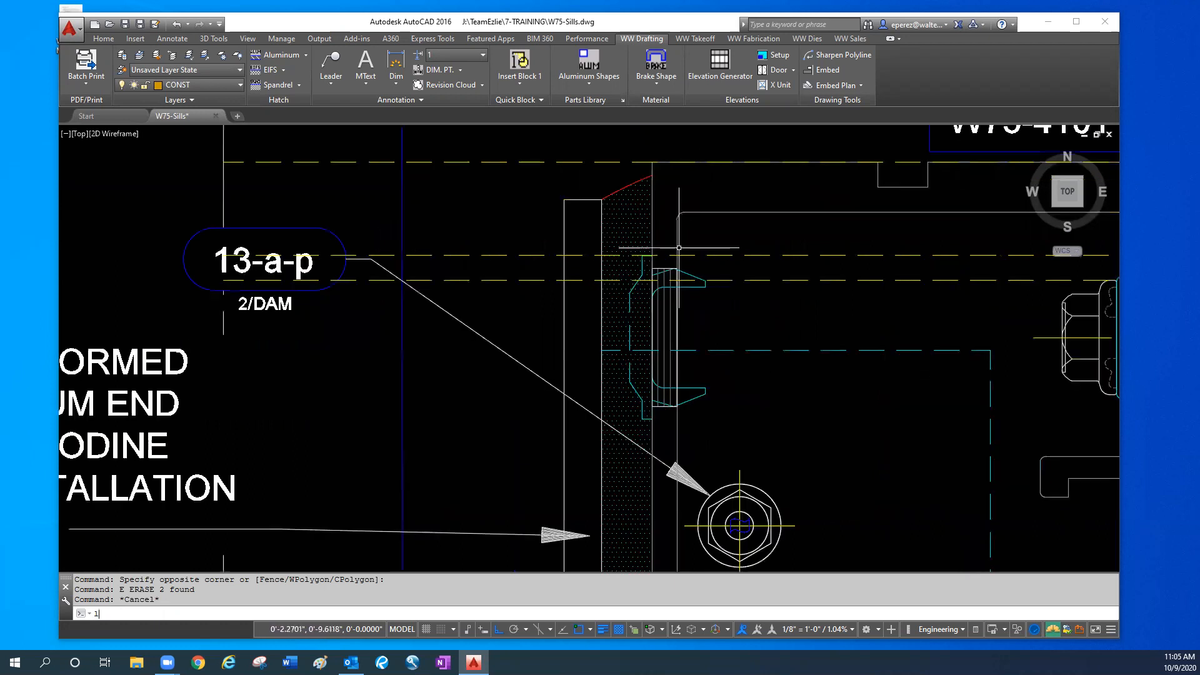
key(Return)
scroll(684, 216, up, 2)
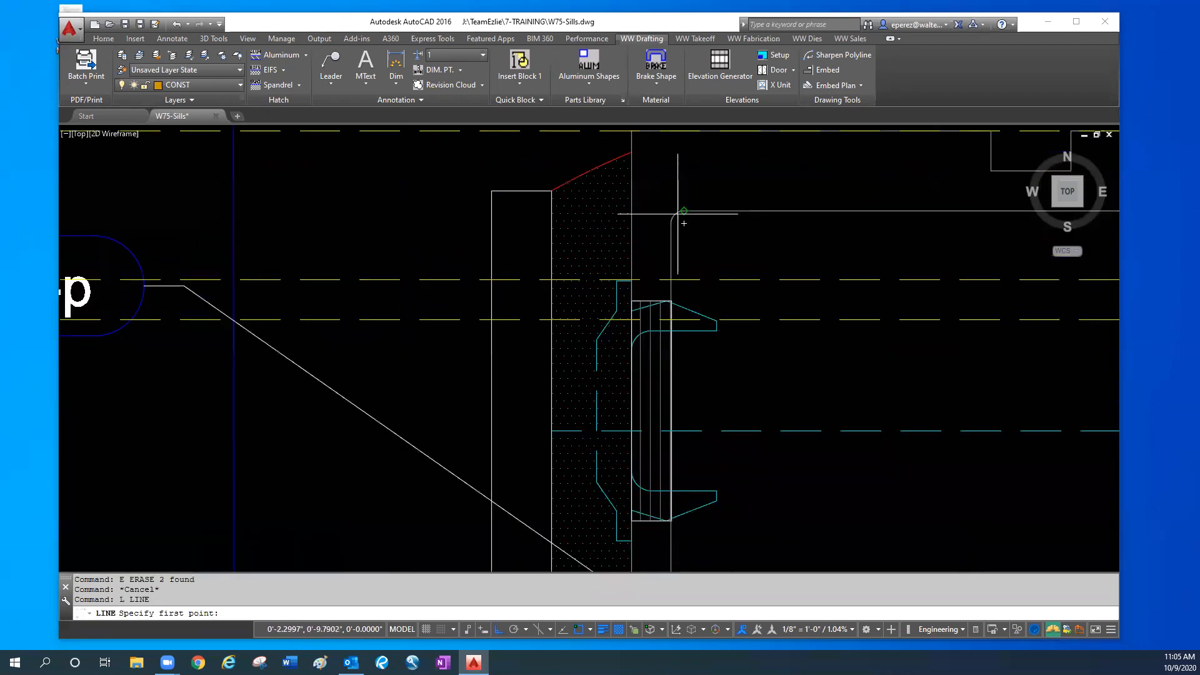
click(684, 223)
scroll(688, 407, down, 2)
middle_drag(691, 425, 679, 221)
scroll(702, 317, down, 1)
middle_drag(713, 525, 709, 347)
click(708, 403)
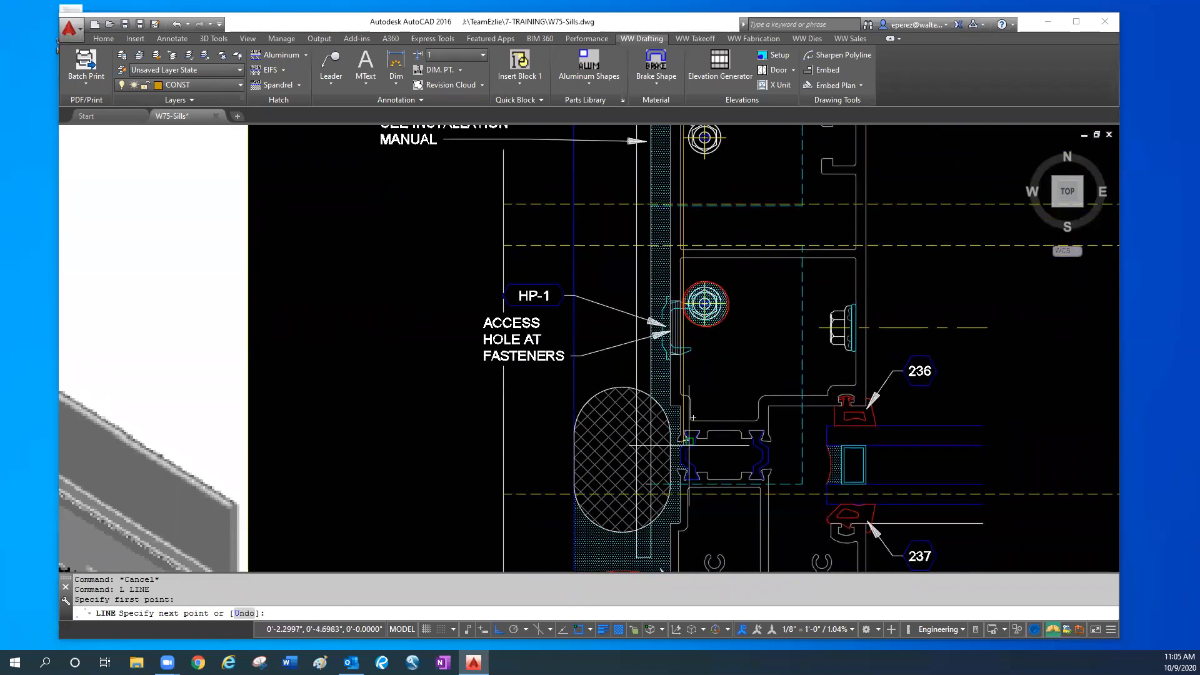
key(Escape)
key(Escape)
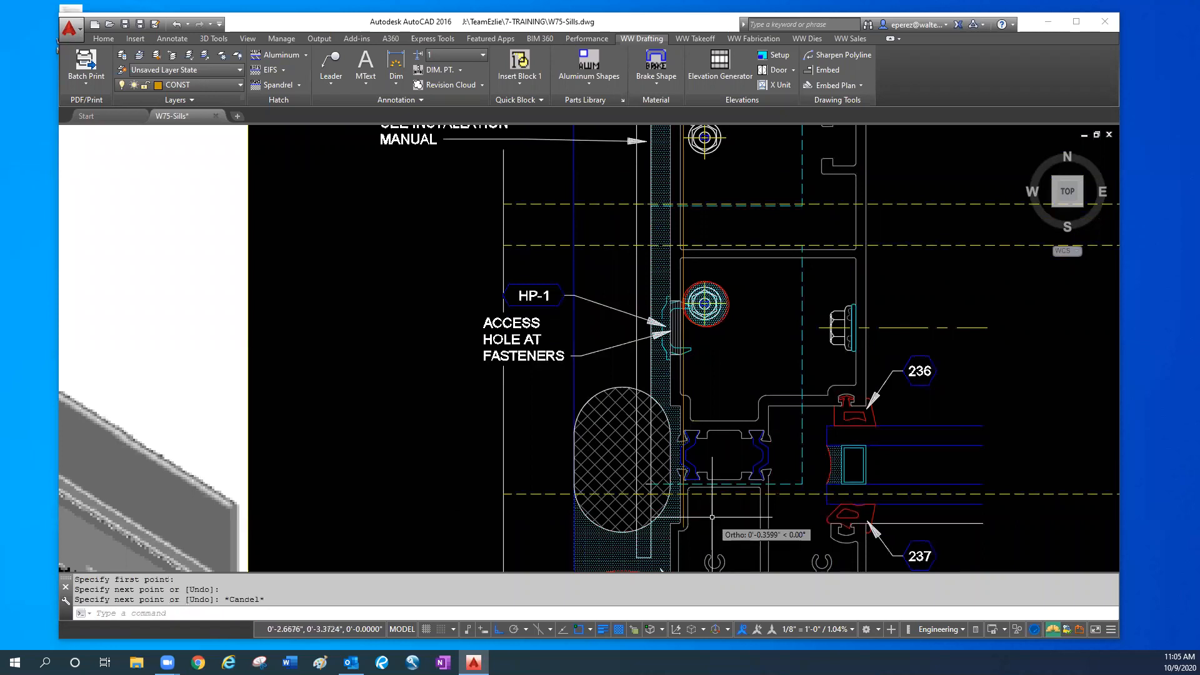
- Trim the closely spaced pair of dashed sill lines back to the new vertical line in the W75-4101 jamb, removing their end dam side
mouse_move(722, 140)
middle_down()
mouse_move(715, 250)
mouse_move(693, 322)
middle_up()
scroll(650, 225, up, 2)
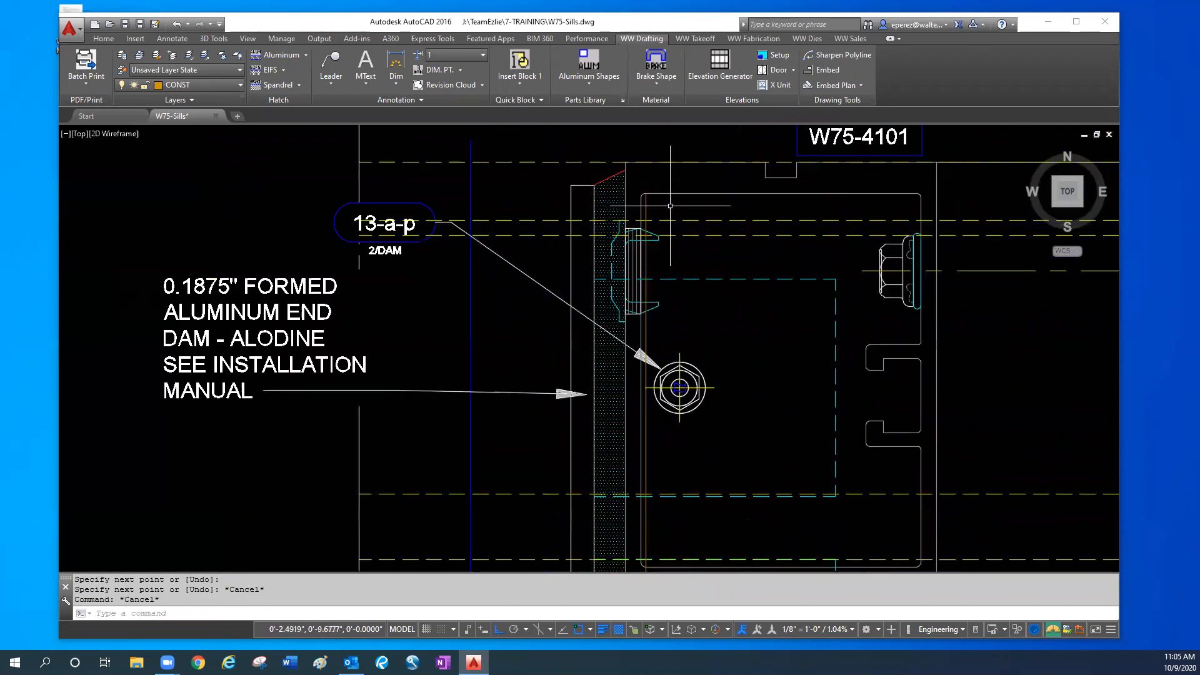
middle_drag(632, 200, 636, 249)
scroll(636, 248, up, 2)
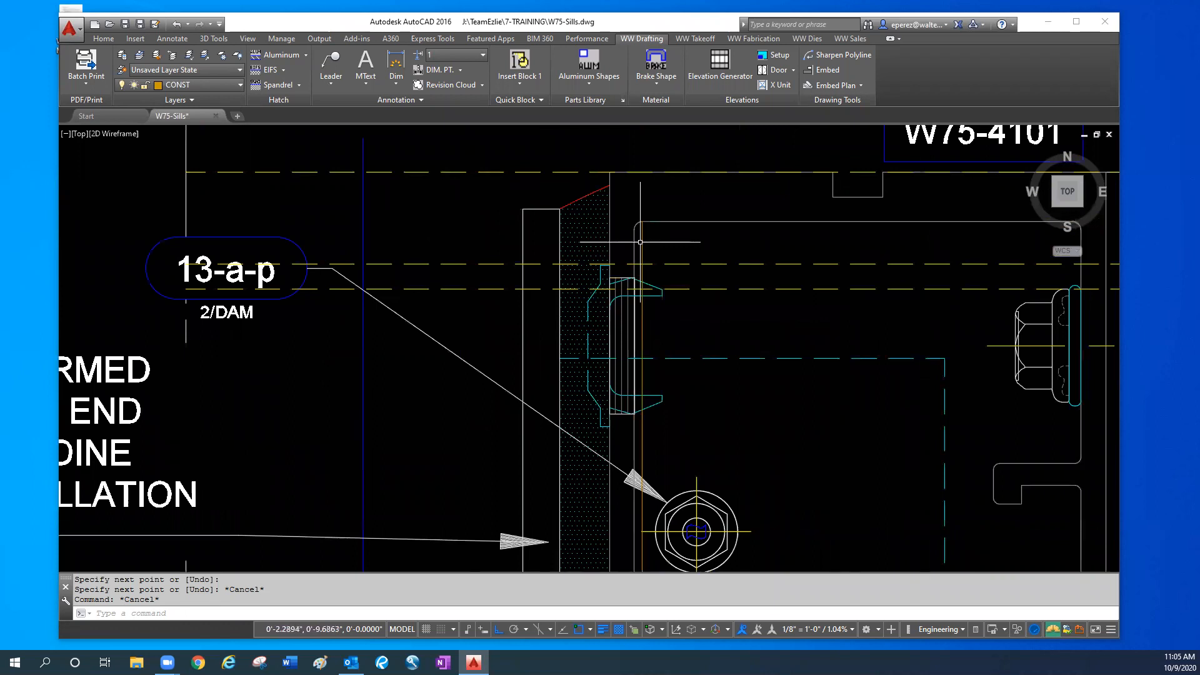
text(tr)
key(Return)
click(640, 252)
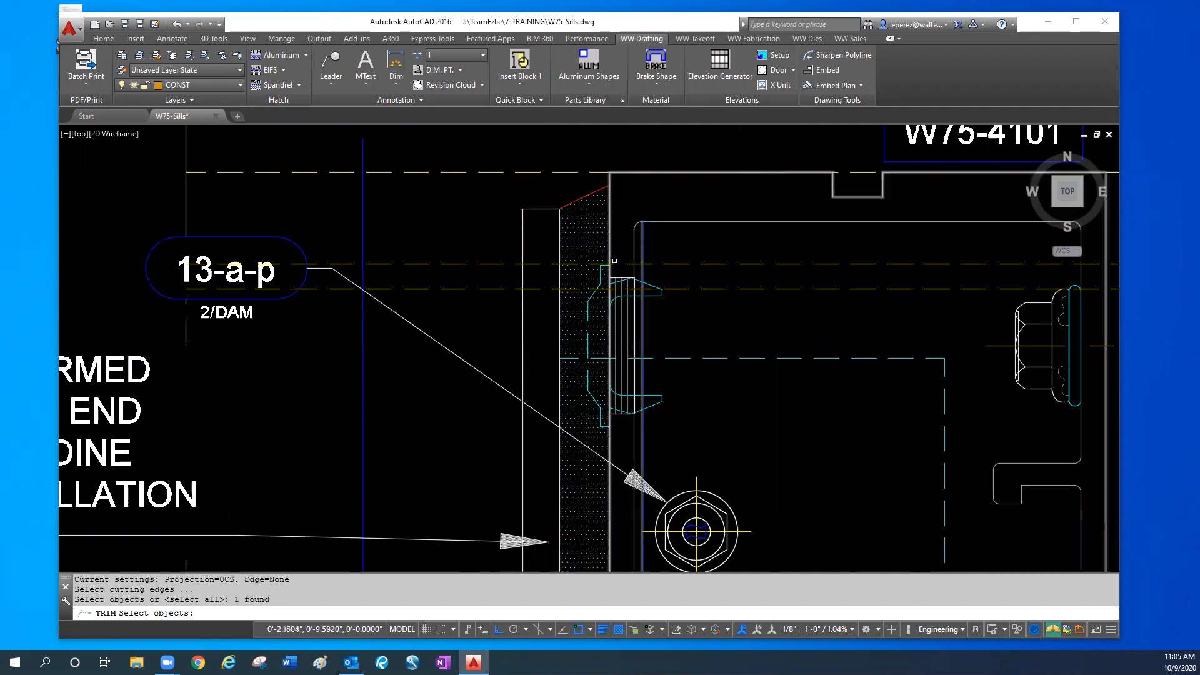
click(498, 253)
click(483, 290)
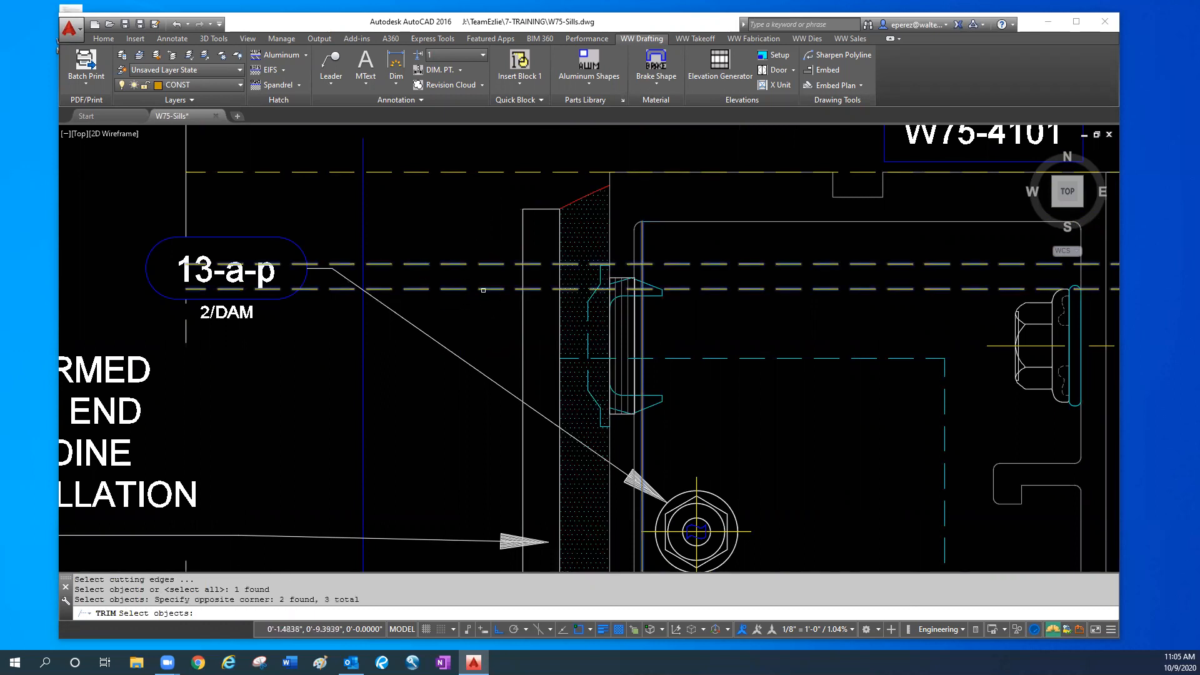
key(Return)
click(524, 257)
click(467, 256)
click(465, 266)
click(461, 290)
click(467, 291)
click(522, 315)
middle_drag(522, 328, 518, 274)
click(669, 300)
click(645, 210)
key(Escape)
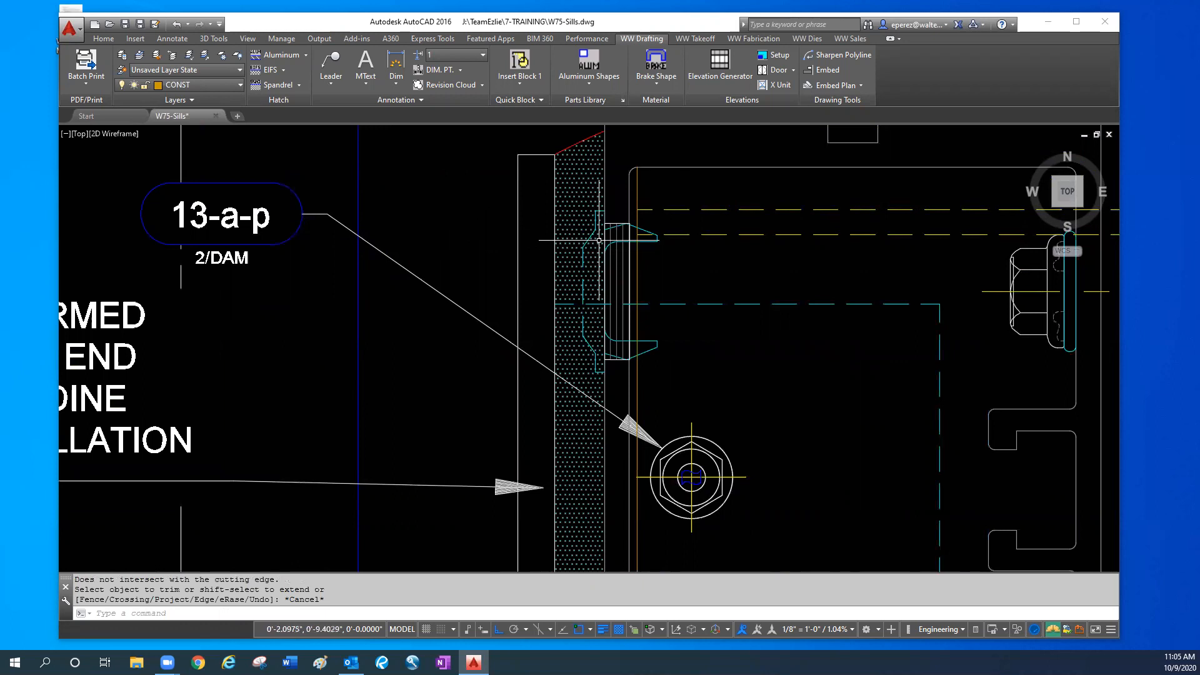
- Highlight the end dam's dashed clip outline and the adjacent dashed sill line inside the W75-4101 jamb to compare their positions
scroll(662, 244, down, 2)
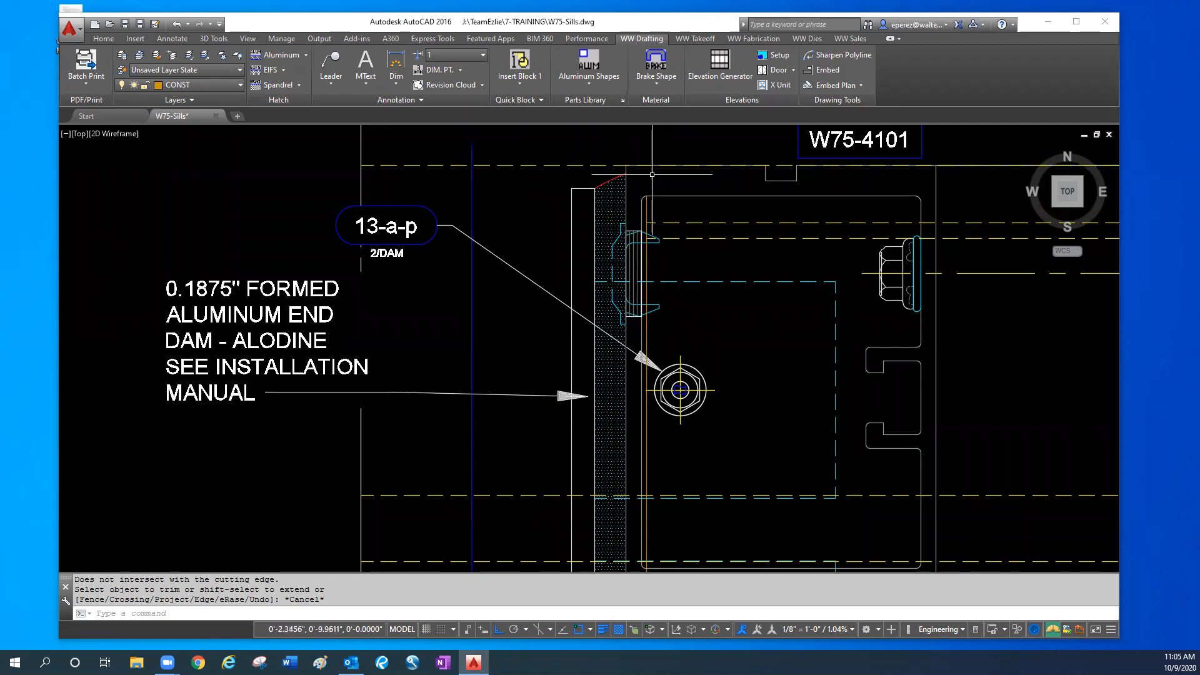
scroll(631, 152, up, 2)
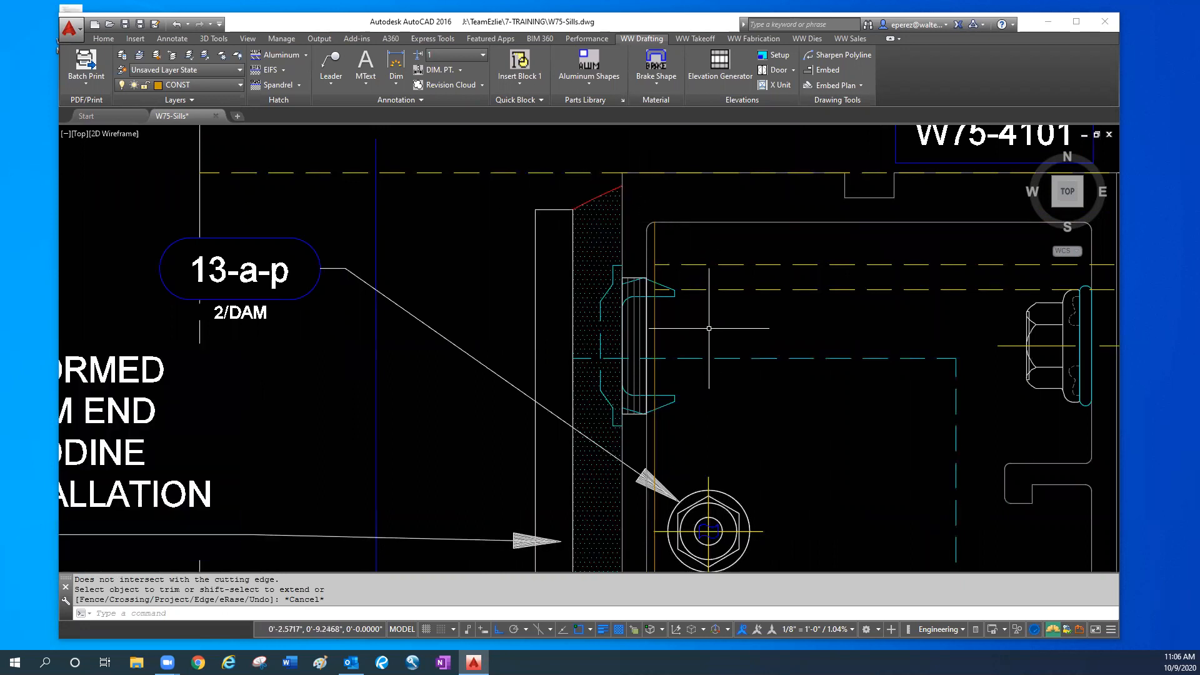
scroll(717, 307, down, 2)
middle_drag(733, 463, 679, 309)
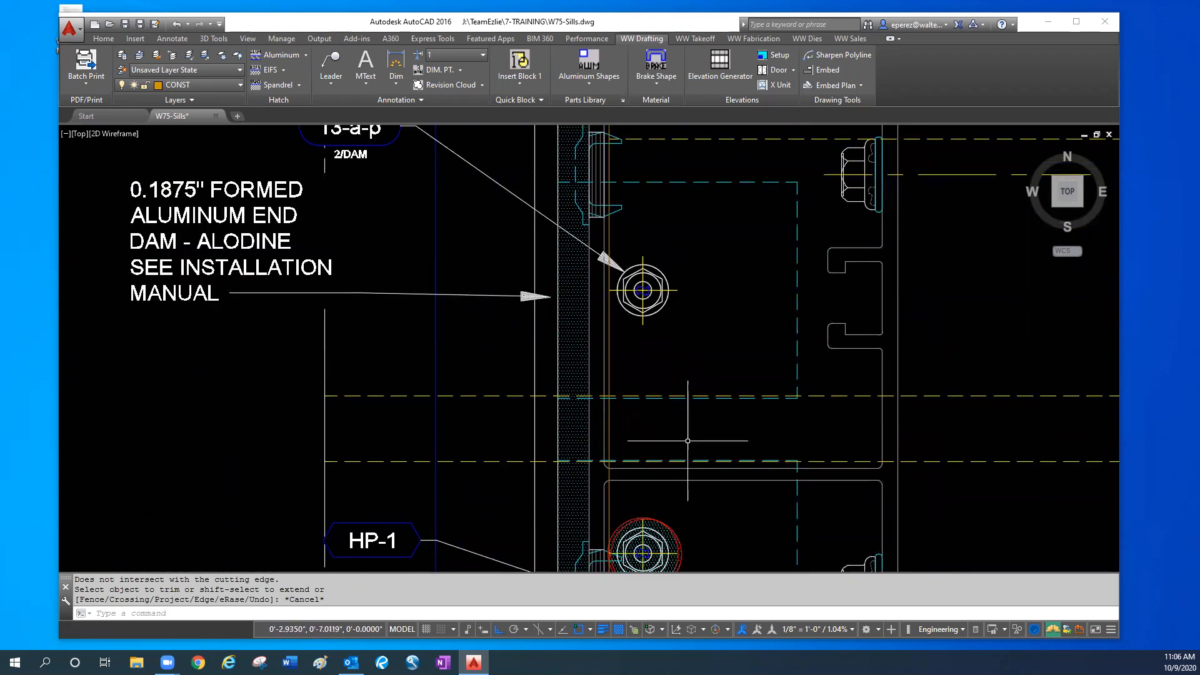
scroll(813, 461, down, 1)
scroll(817, 461, up, 1)
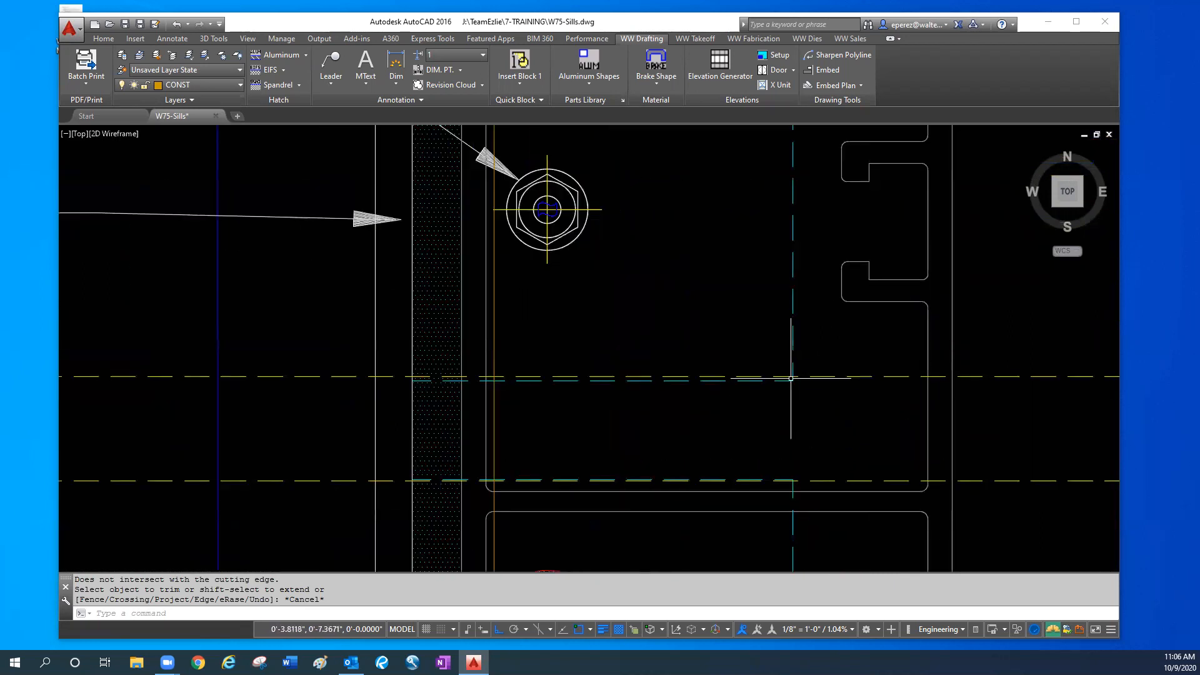
scroll(802, 377, up, 2)
click(859, 400)
click(728, 383)
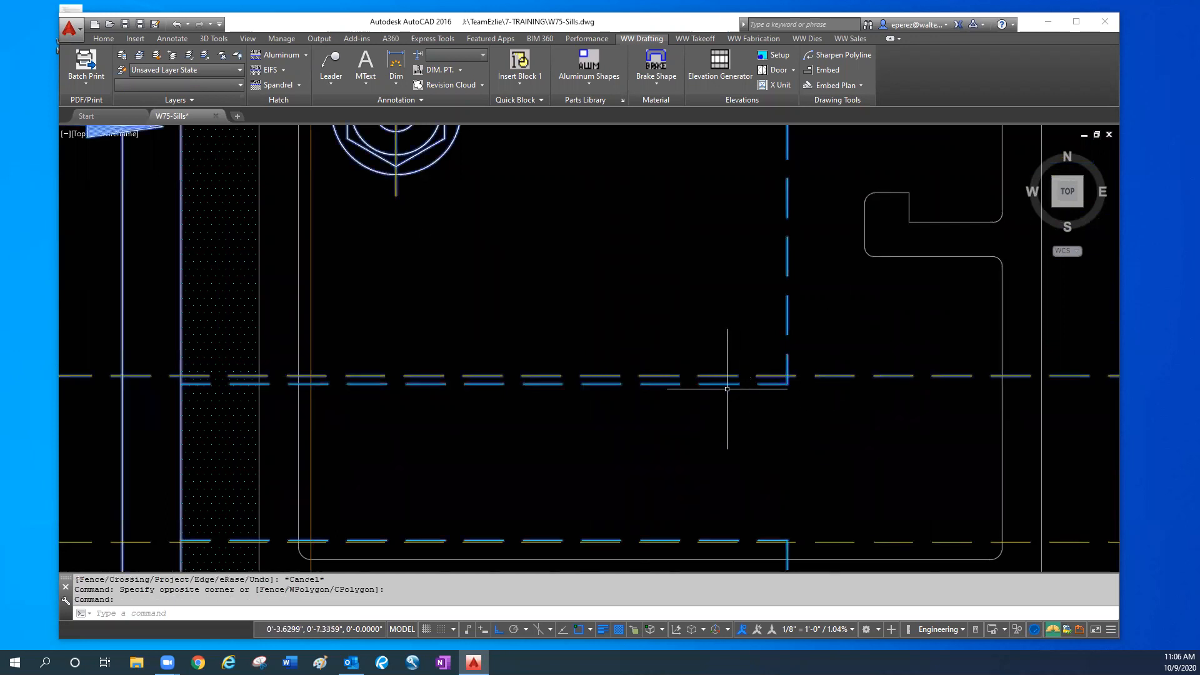
- Trace the dashed sill lines from the W75-4101 jamb to the yellow sill profile beyond the corner detail and back
key(Escape)
key(Escape)
scroll(722, 381, down, 5)
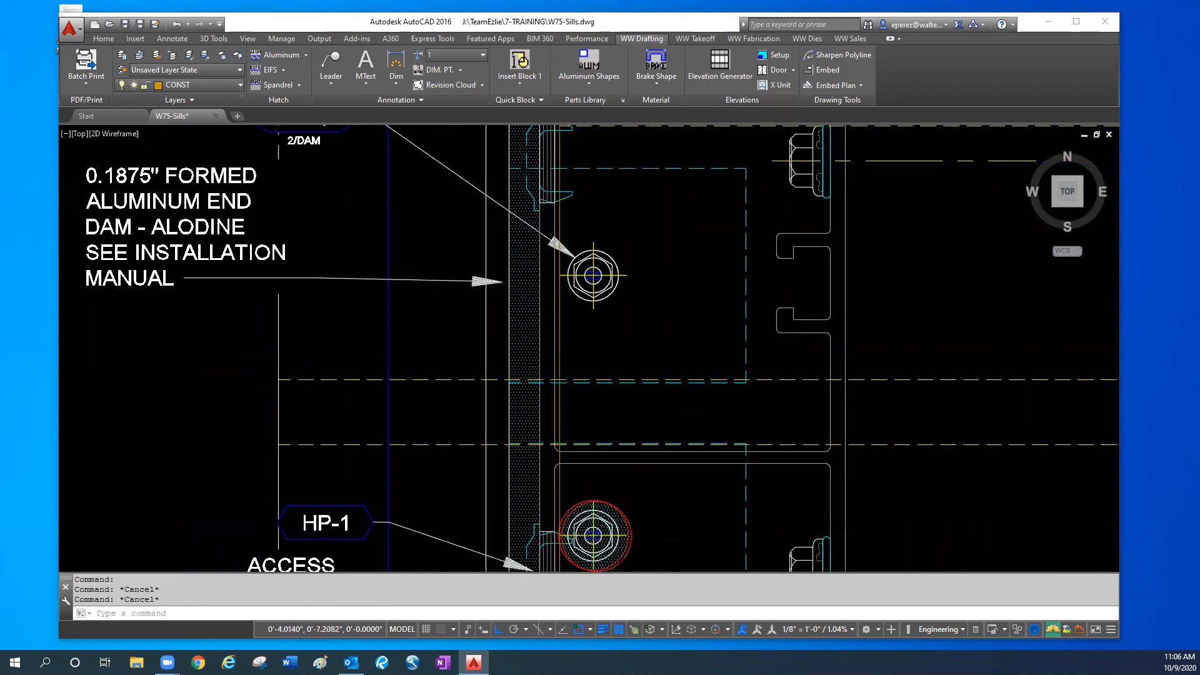
middle_drag(774, 424, 384, 403)
scroll(372, 407, down, 2)
mouse_move(918, 454)
middle_down()
mouse_move(757, 423)
mouse_move(86, 419)
middle_up()
scroll(375, 363, up, 6)
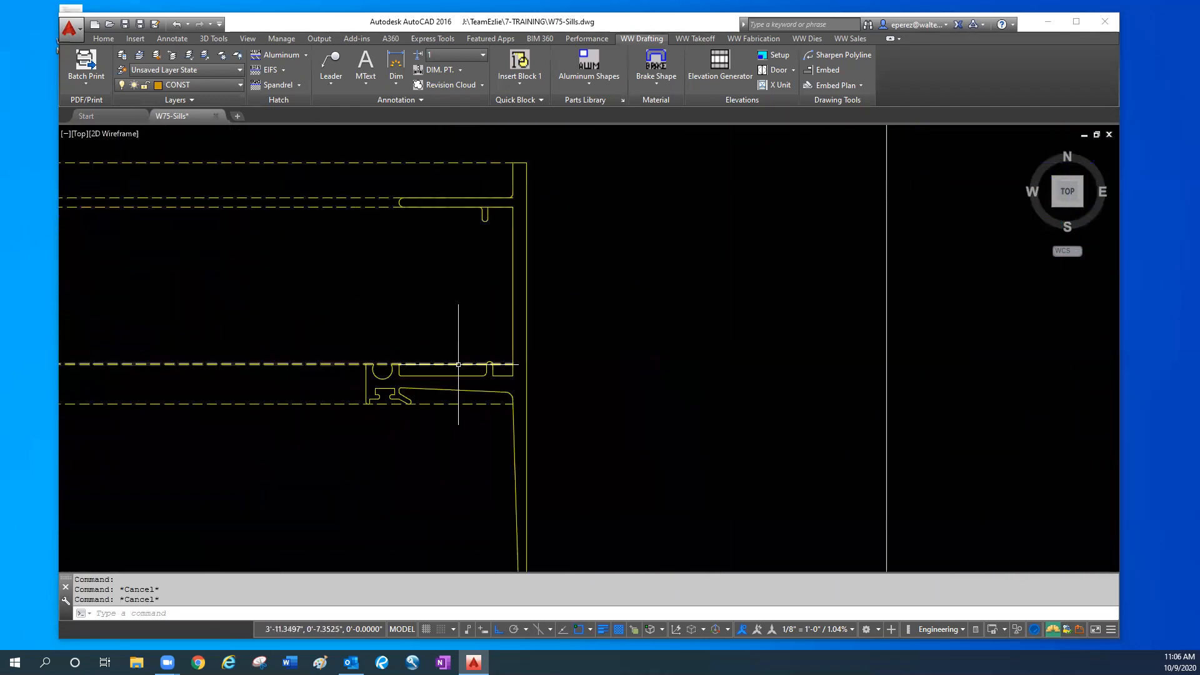
scroll(510, 373, up, 2)
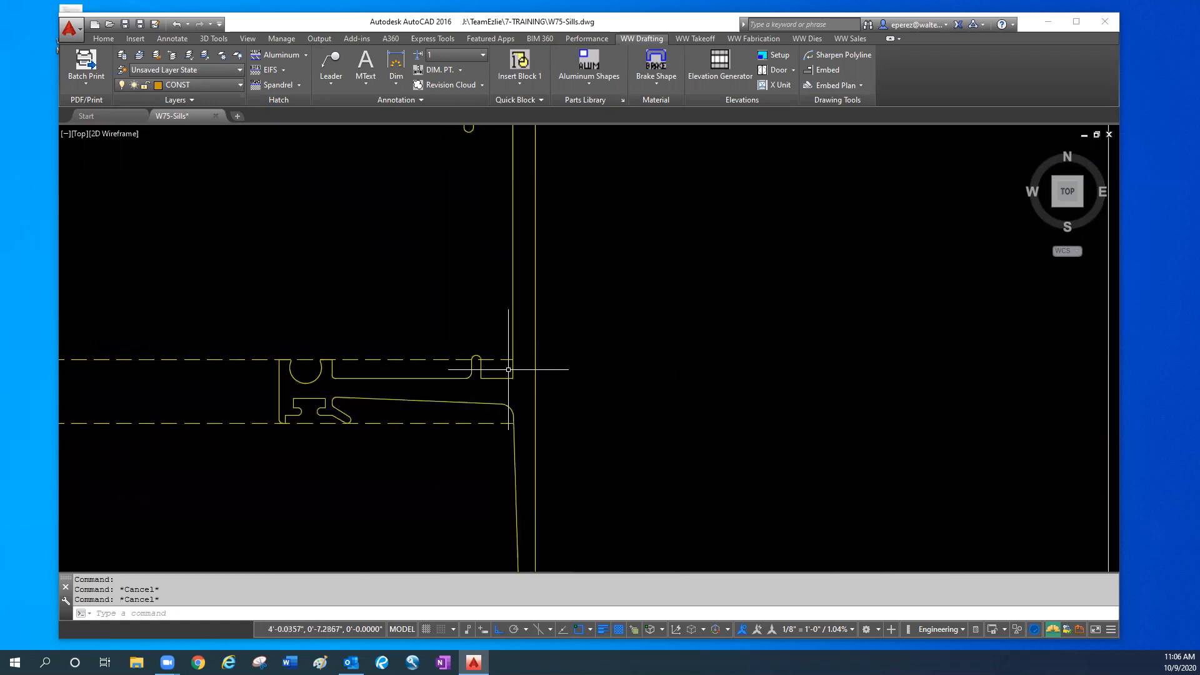
scroll(509, 374, down, 6)
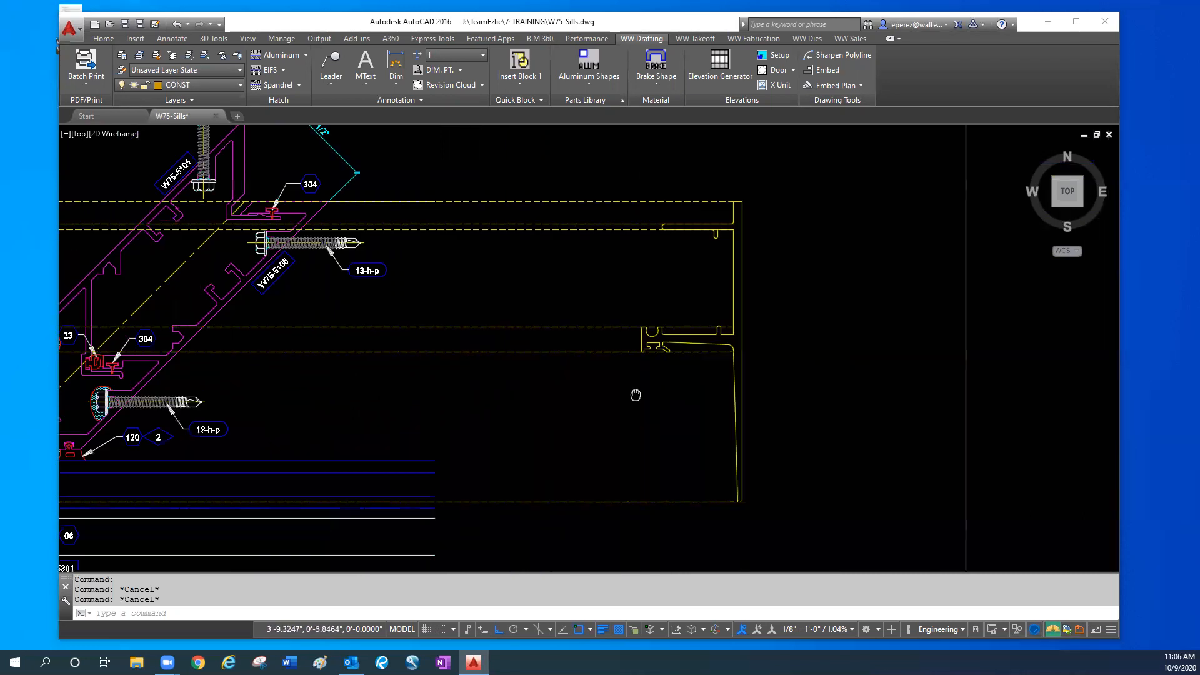
middle_drag(388, 401, 1034, 426)
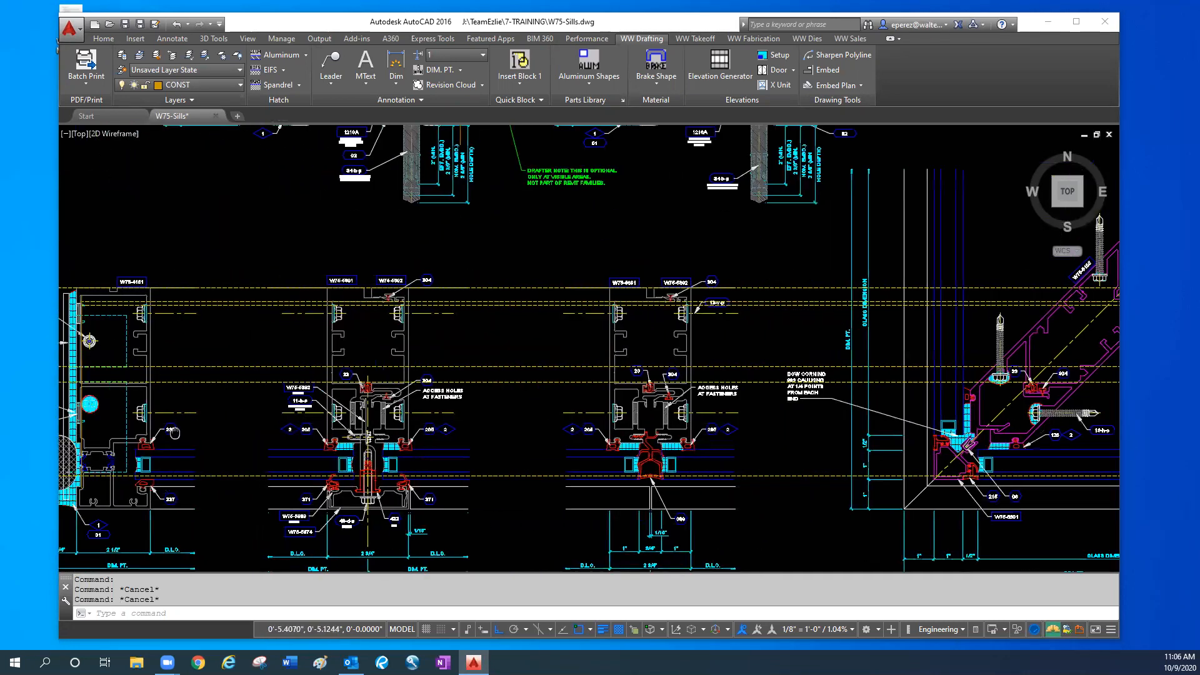
middle_drag(122, 413, 268, 401)
scroll(284, 400, up, 4)
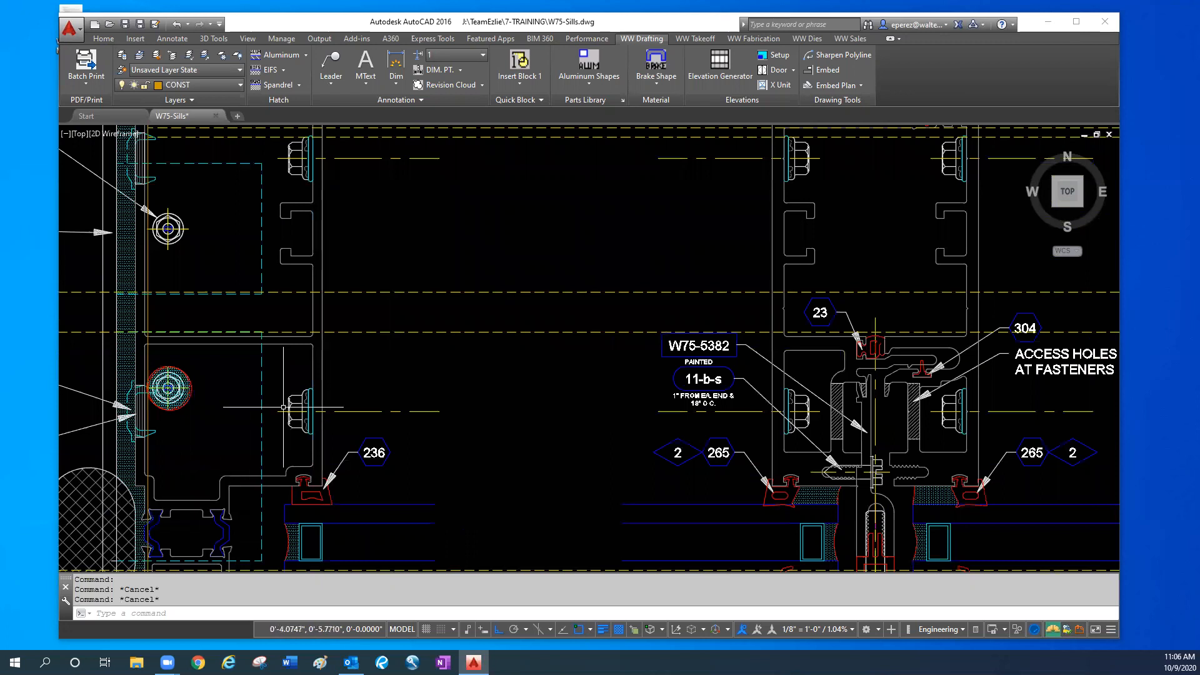
- Highlight the front dashed sill line between the W75-4101 jamb and the adjacent mullion to identify it
middle_drag(485, 450, 486, 325)
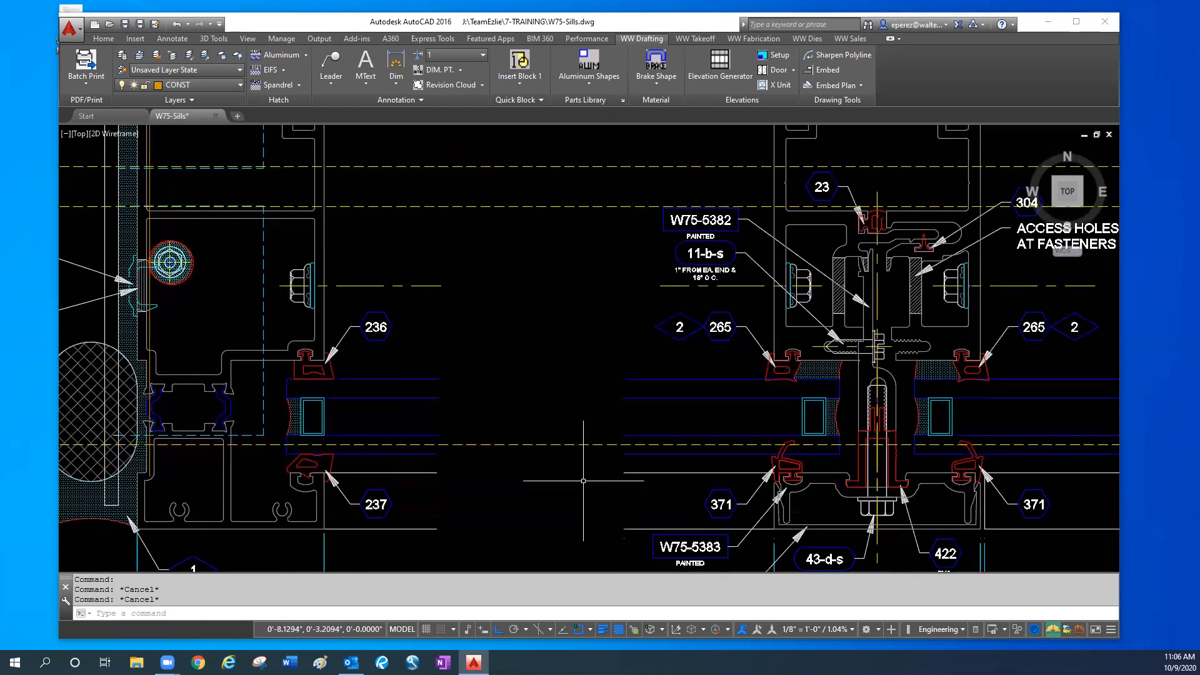
click(552, 474)
click(532, 419)
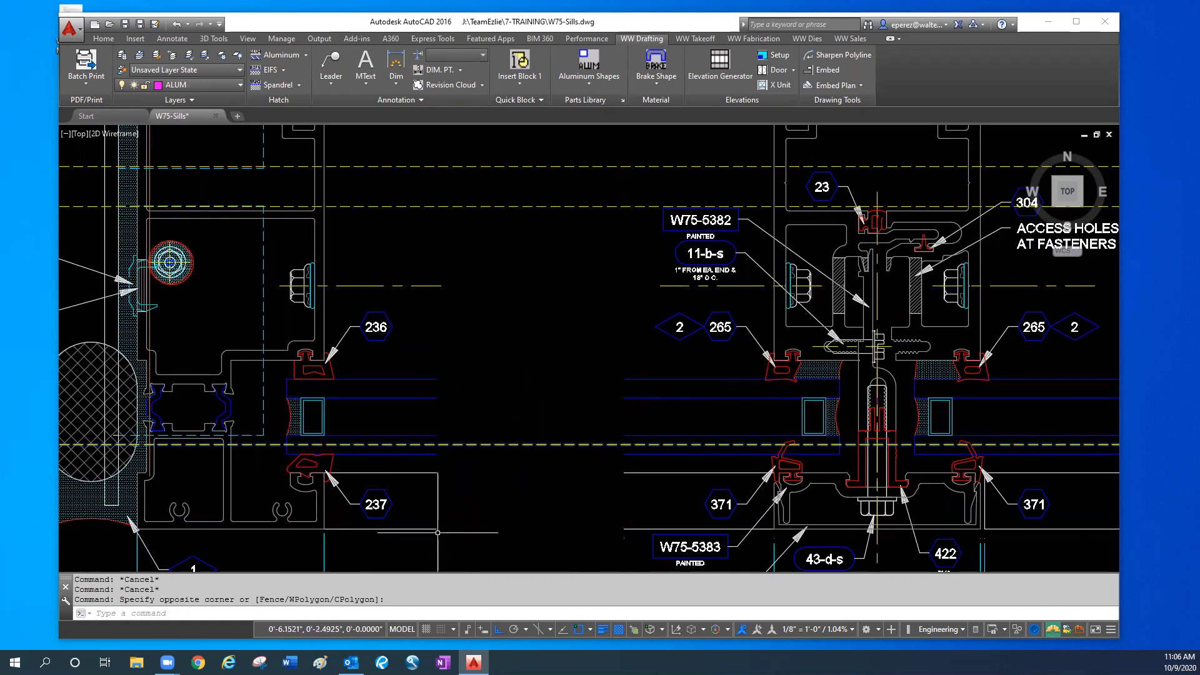
key(Escape)
key(Escape)
- Add a horizontal dimension below the captured sill section, from the sill's front lower corner to the outer edge of the sealant joint
middle_drag(522, 473, 545, 471)
scroll(545, 470, down, 4)
middle_drag(784, 267, 791, 450)
scroll(583, 276, up, 2)
scroll(586, 277, up, 2)
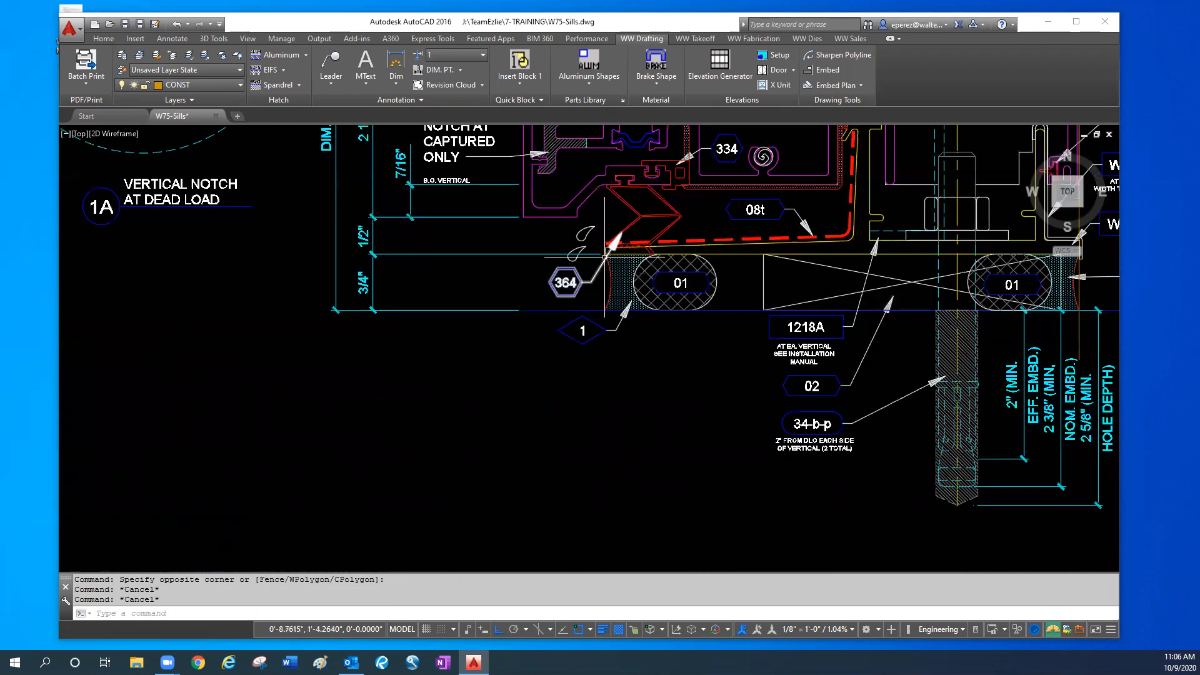
text(l)
key(Return)
click(538, 283)
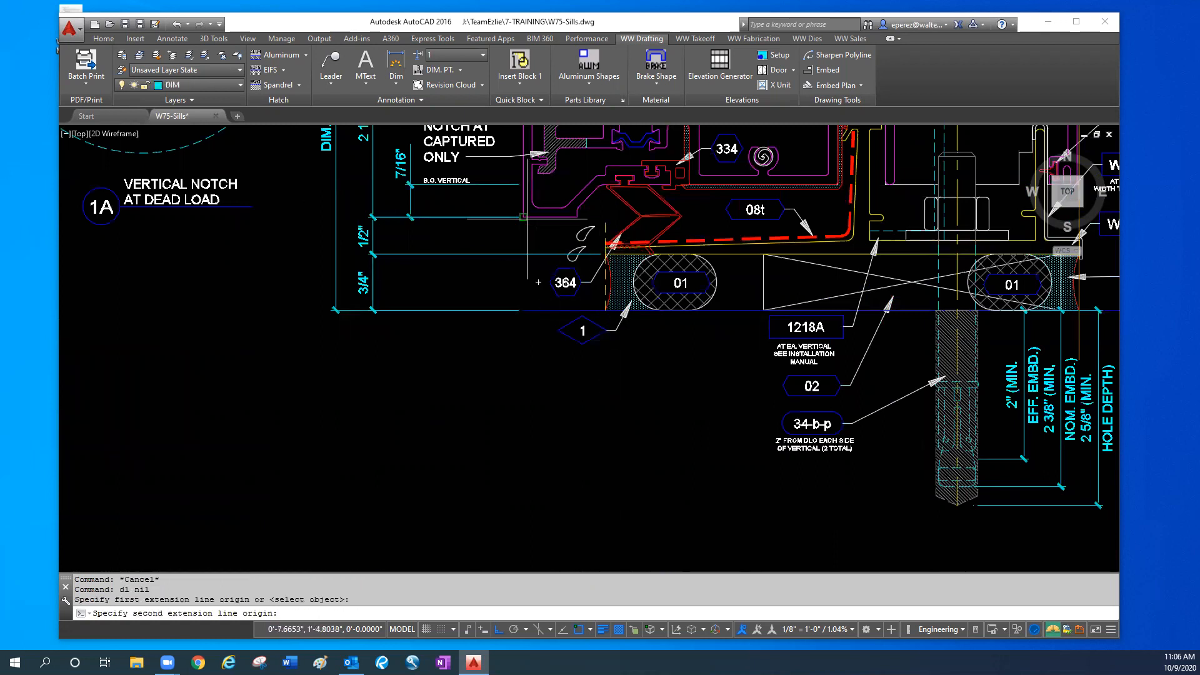
click(605, 310)
click(584, 393)
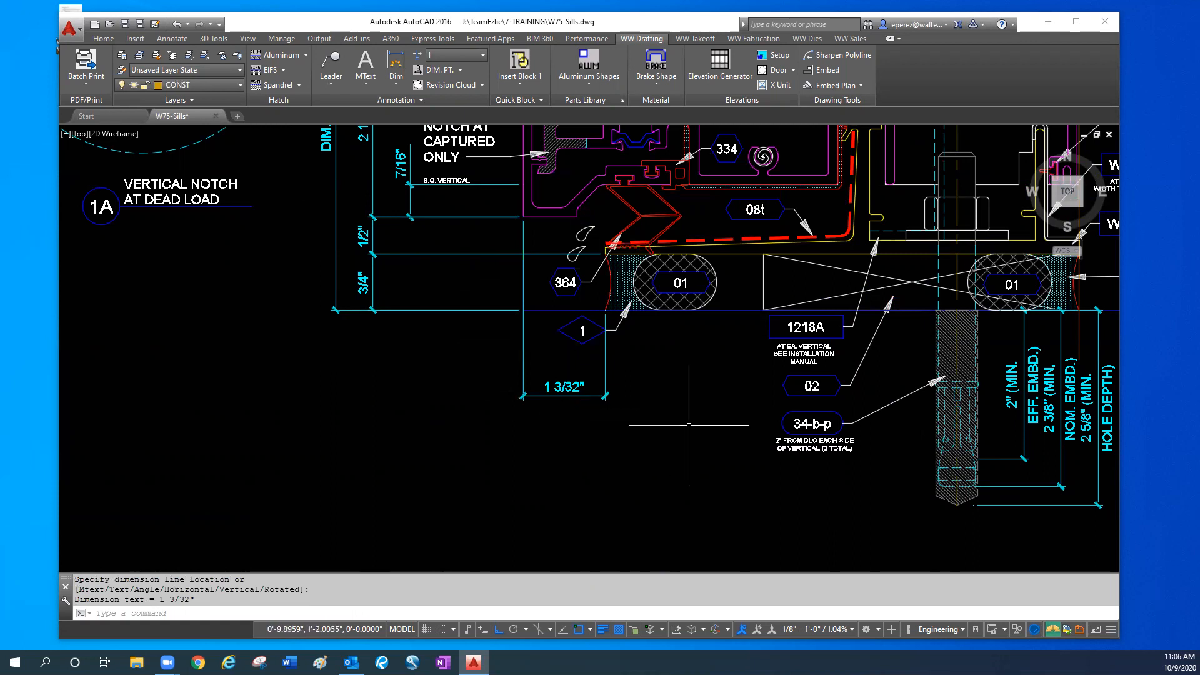
scroll(597, 177, down, 4)
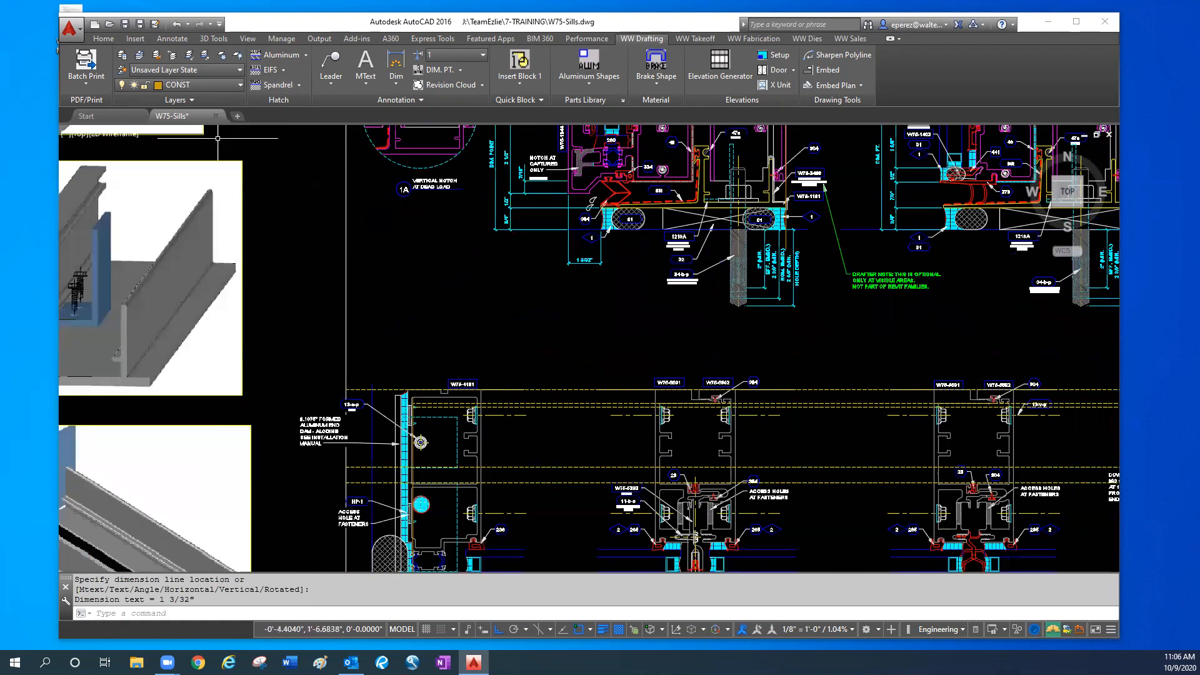
middle_drag(467, 429, 466, 282)
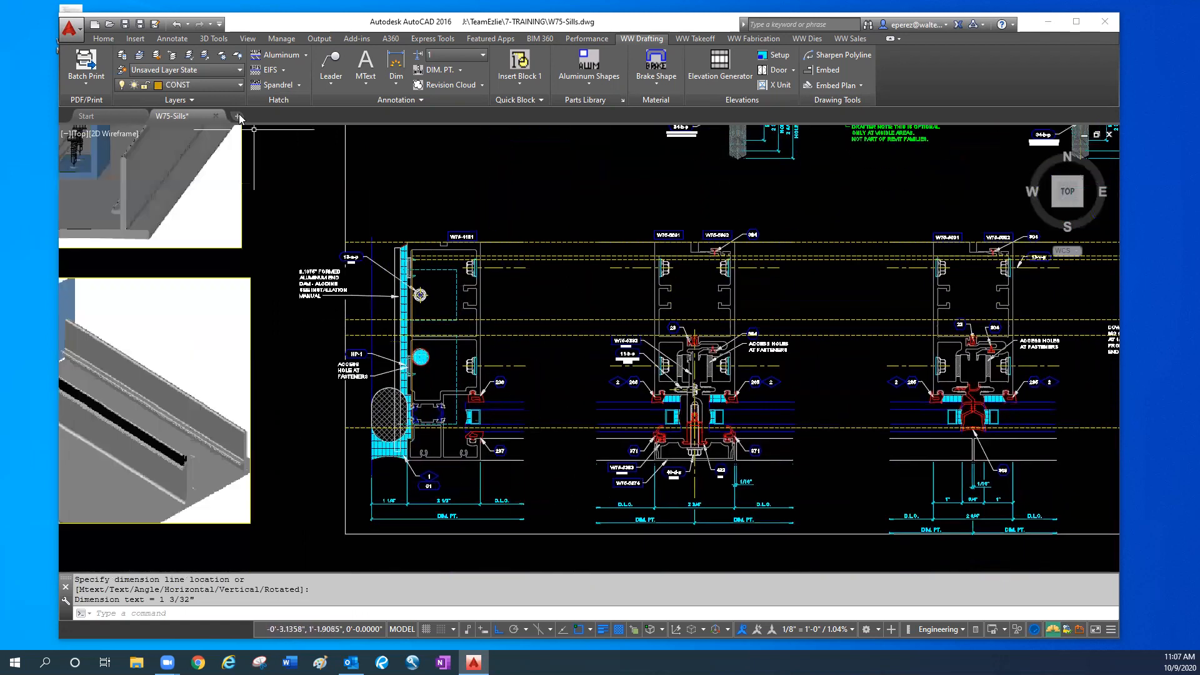
click(240, 85)
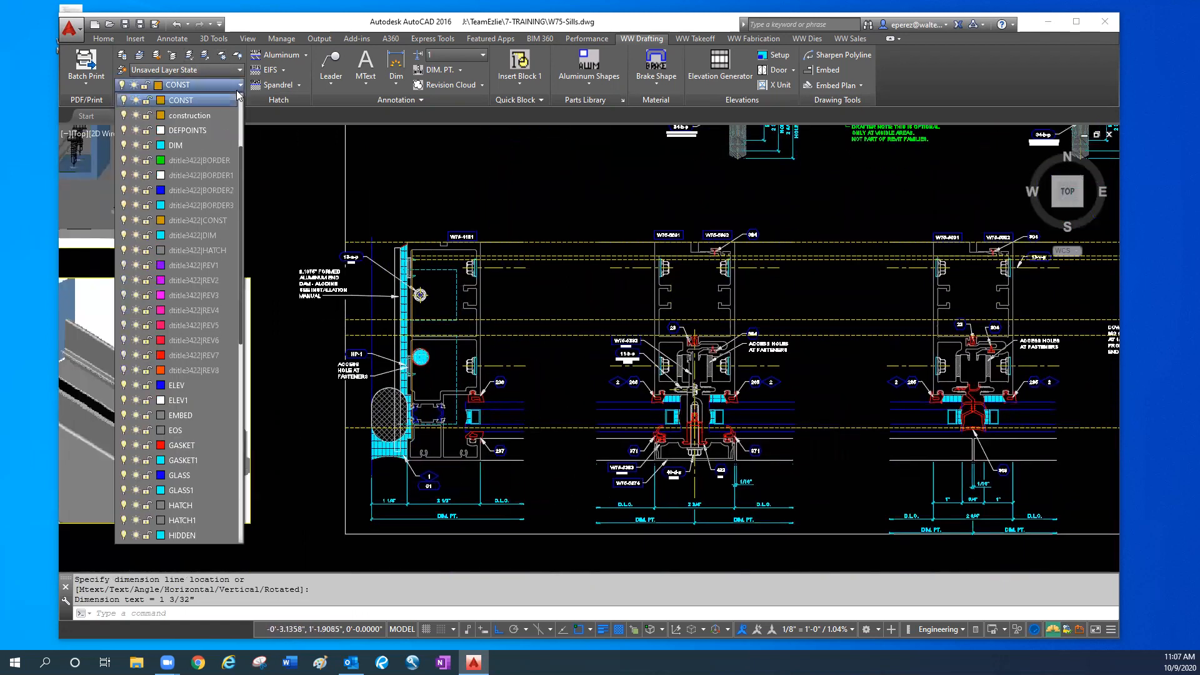
click(240, 87)
key(Escape)
key(Escape)
- Draw a long rectangle across the plan details, from the front dashed sill line at the corner end back to the end dam
text(r)
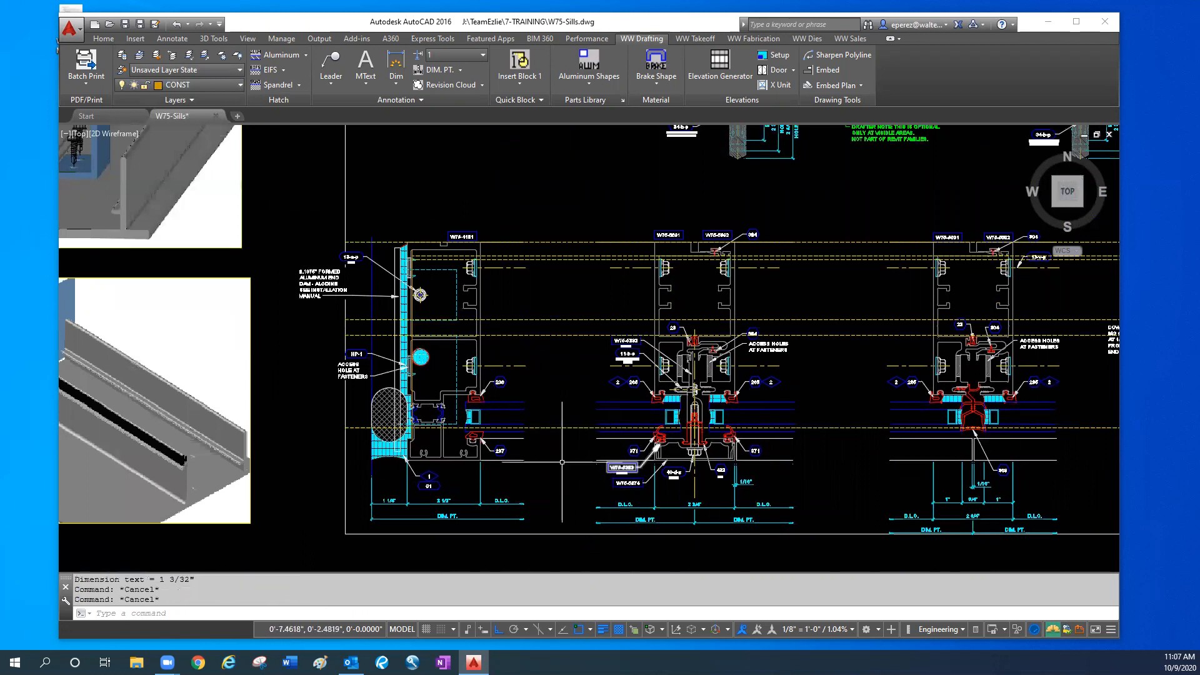
text(ec)
key(Return)
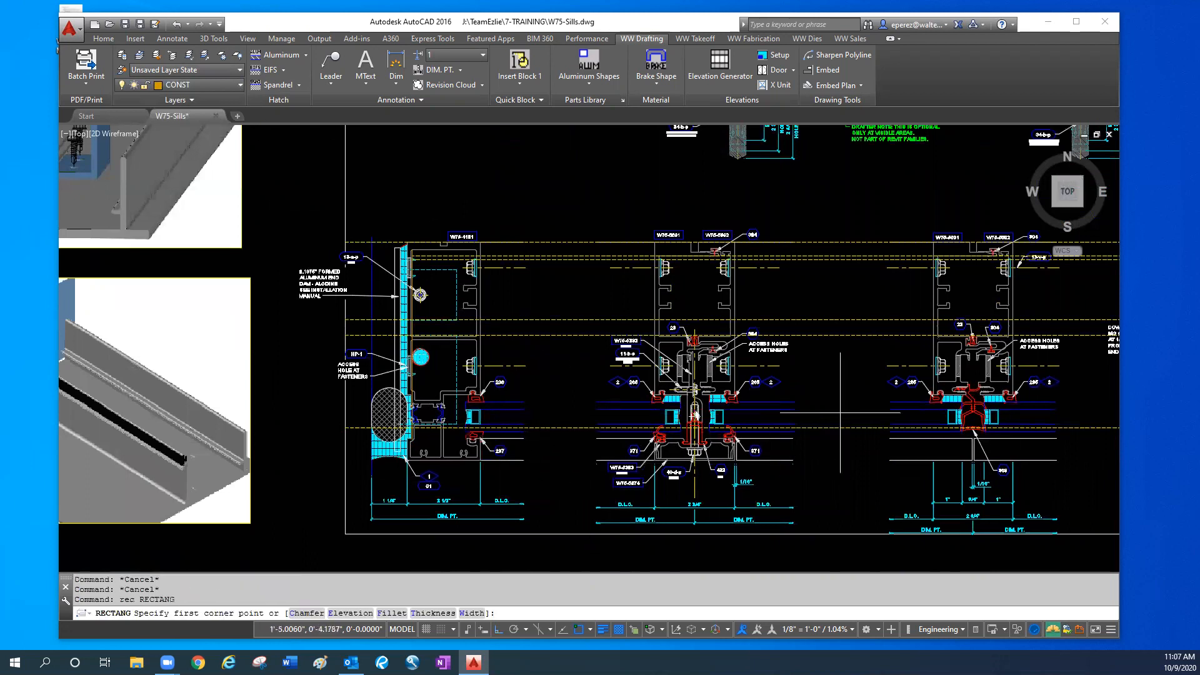
mouse_move(776, 428)
middle_down()
mouse_move(501, 442)
mouse_move(297, 436)
middle_up()
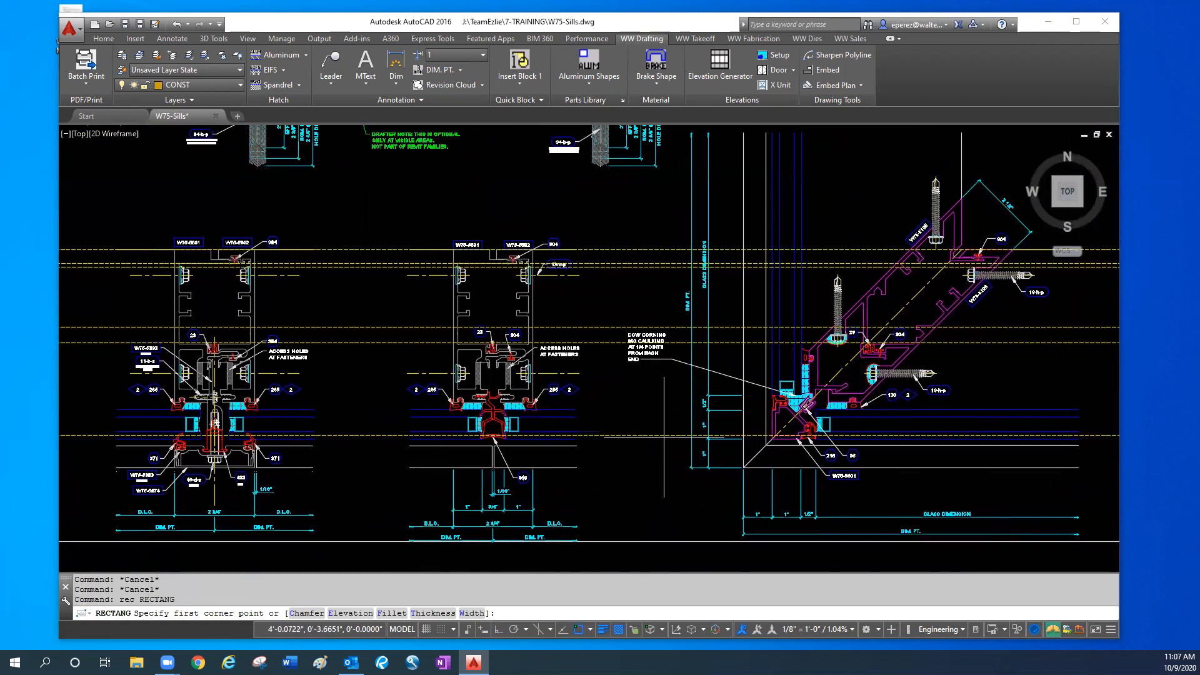
click(658, 435)
scroll(492, 430, down, 2)
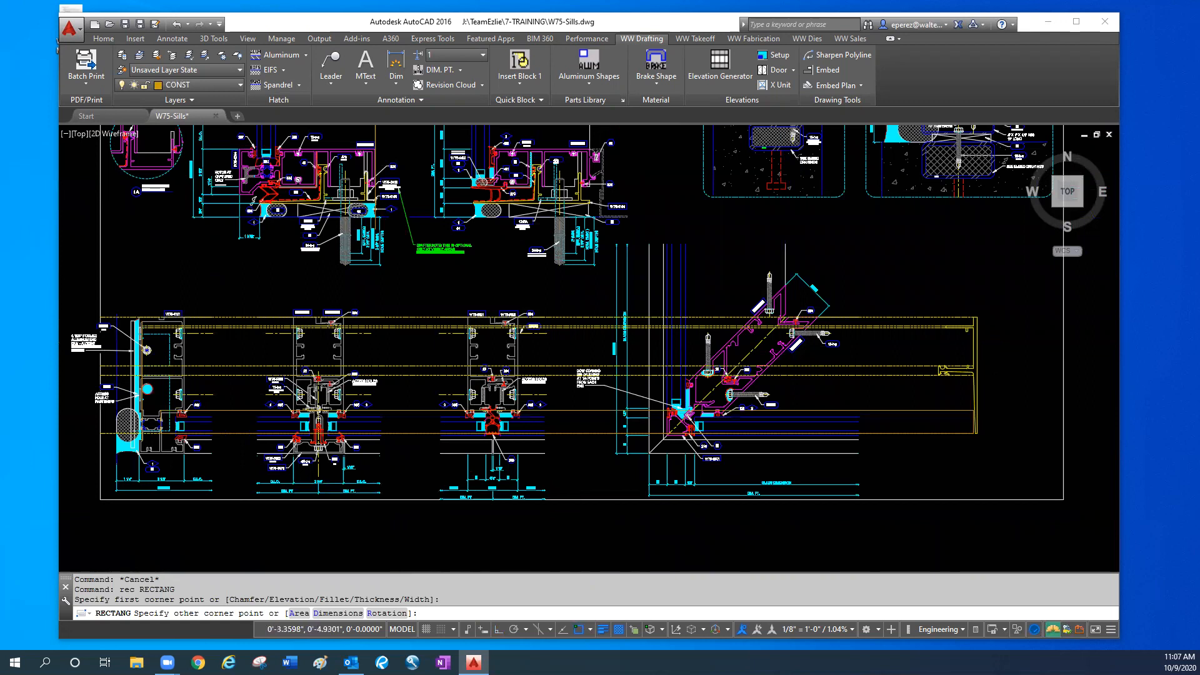
scroll(162, 413, up, 2)
text(per)
key(space)
scroll(111, 409, up, 2)
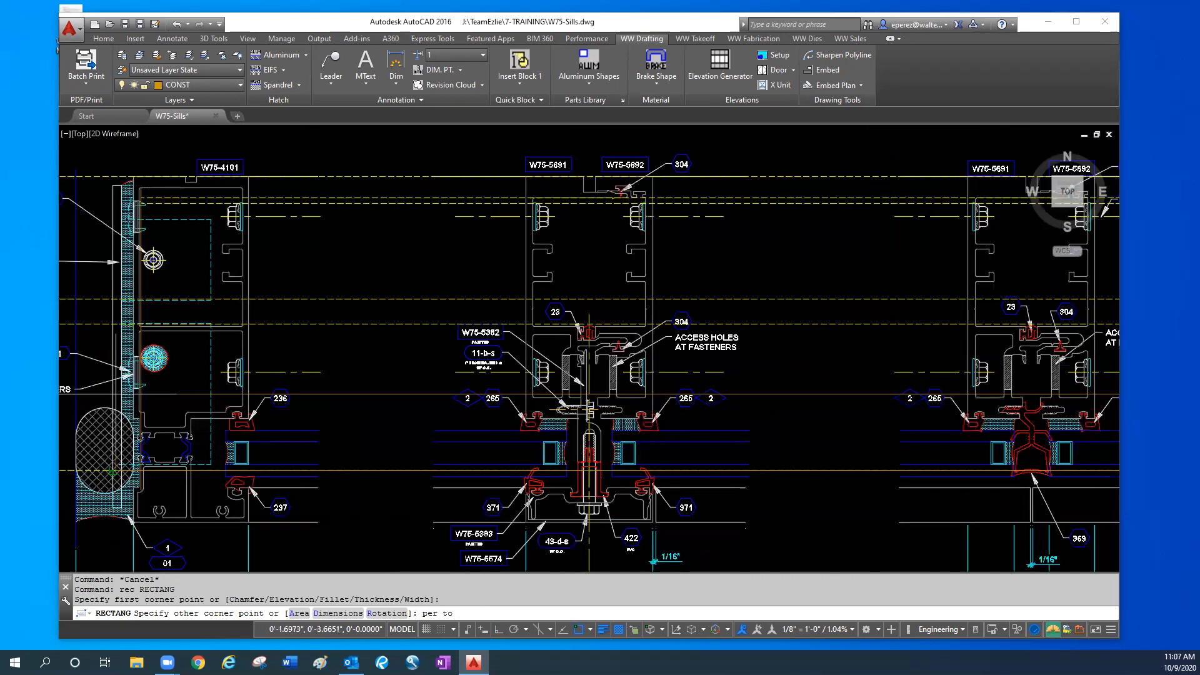
text(nea)
key(Return)
text(nea)
key(space)
click(113, 402)
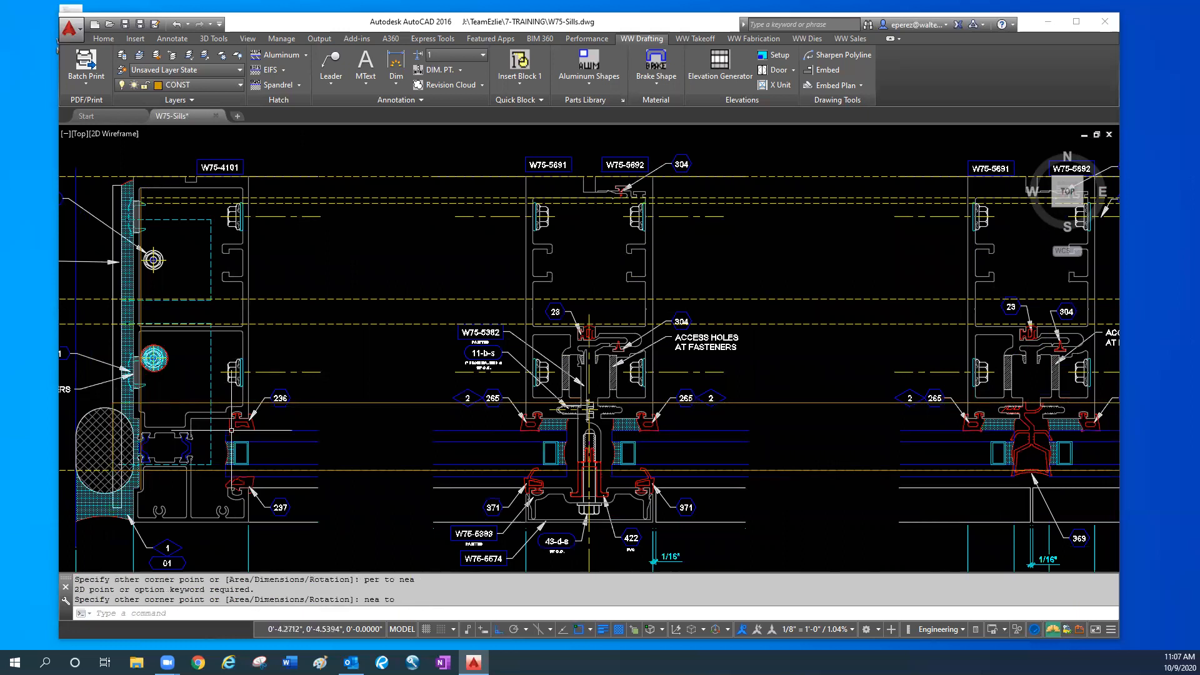
- Fill the new long rectangle with the sealant hatch in the DOTS pattern
key(Escape)
text(hseal)
key(Return)
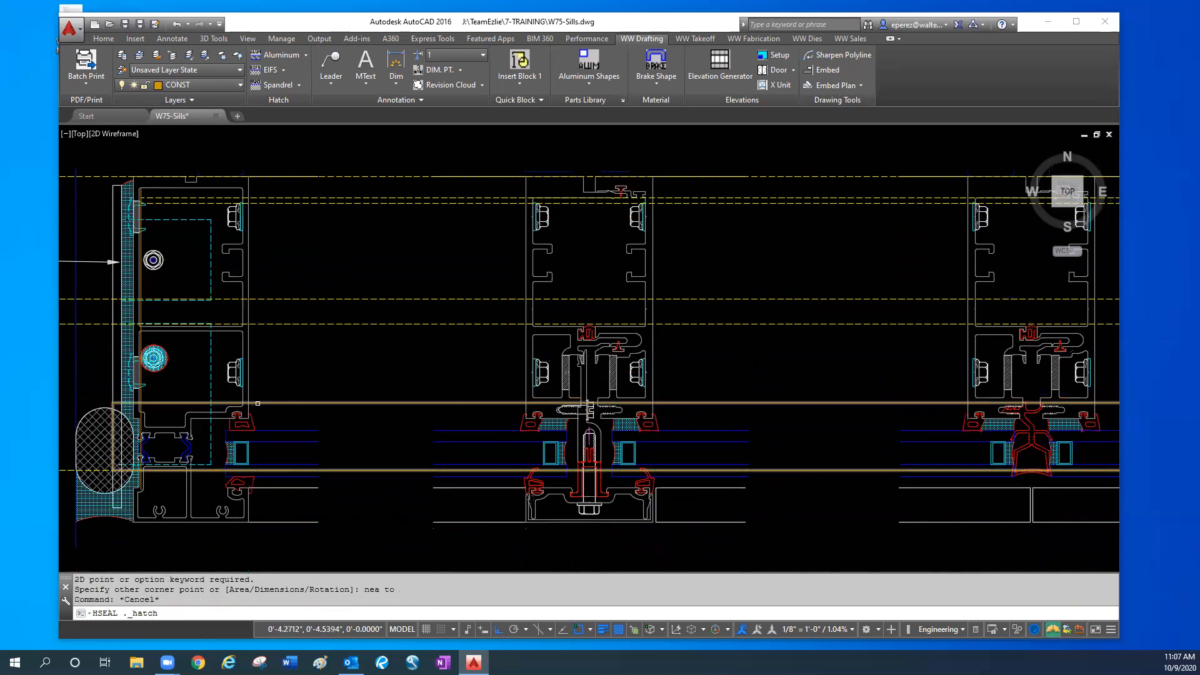
click(349, 403)
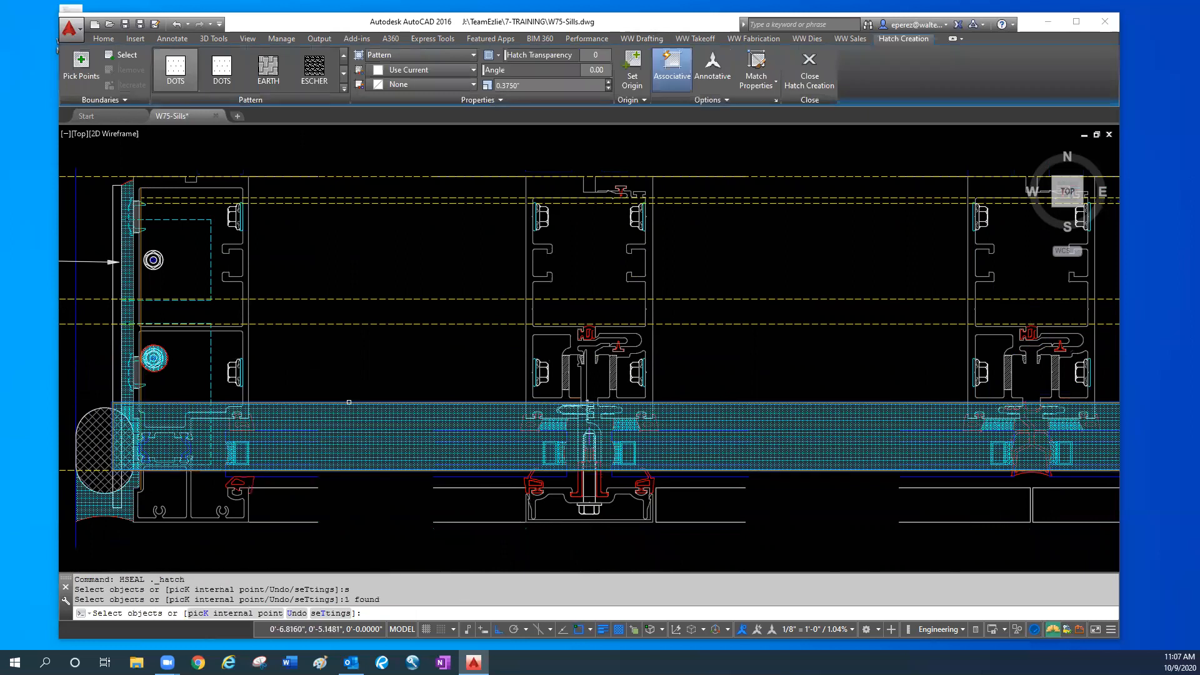
key(Return)
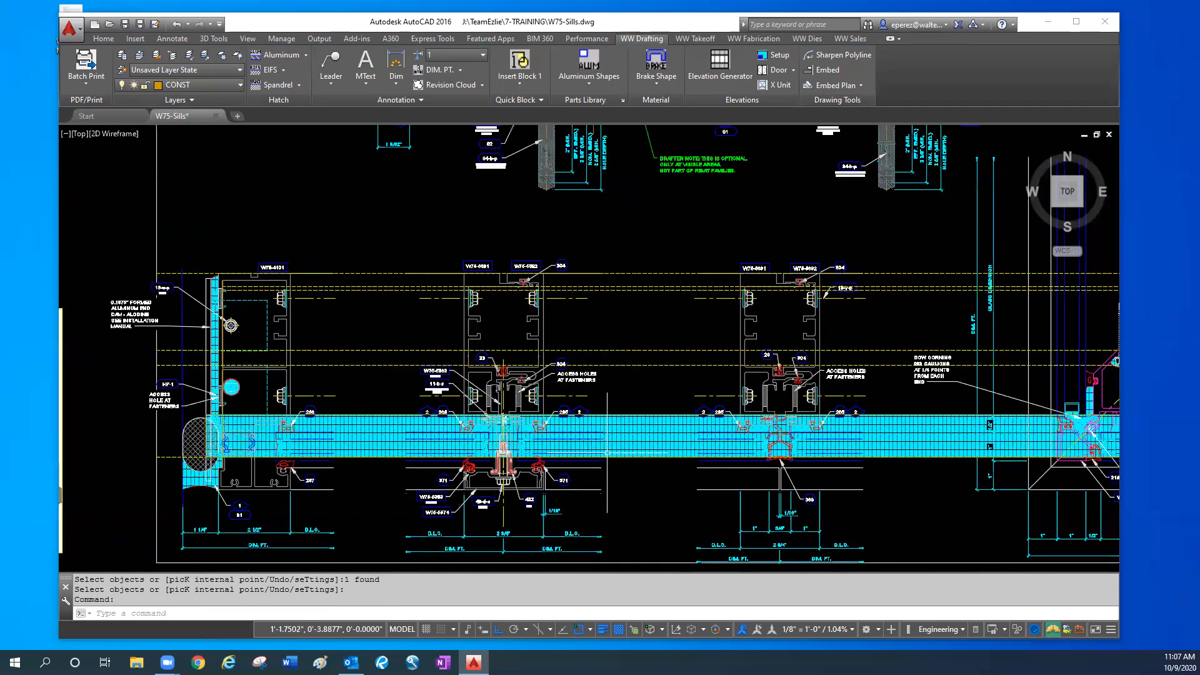
- Compare the hatched band with the sealant under the sill section, and highlight the perimeter sealant hatch beside the W75-4101 jamb
middle_drag(1007, 487, 966, 480)
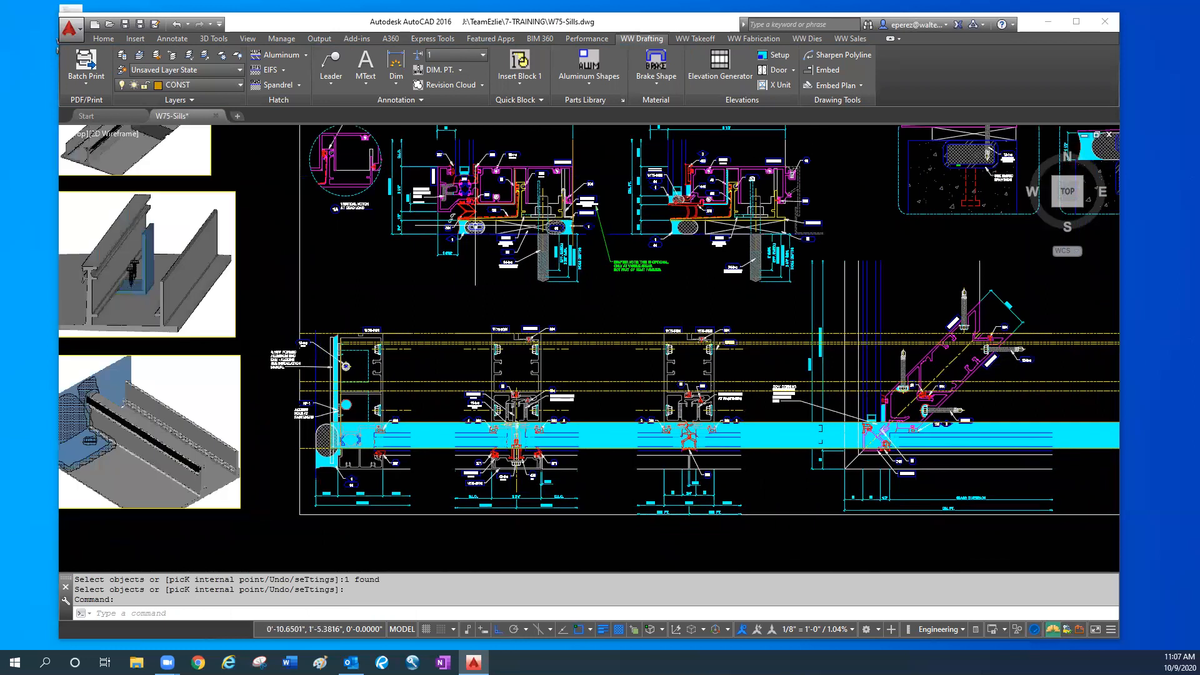
scroll(472, 219, up, 4)
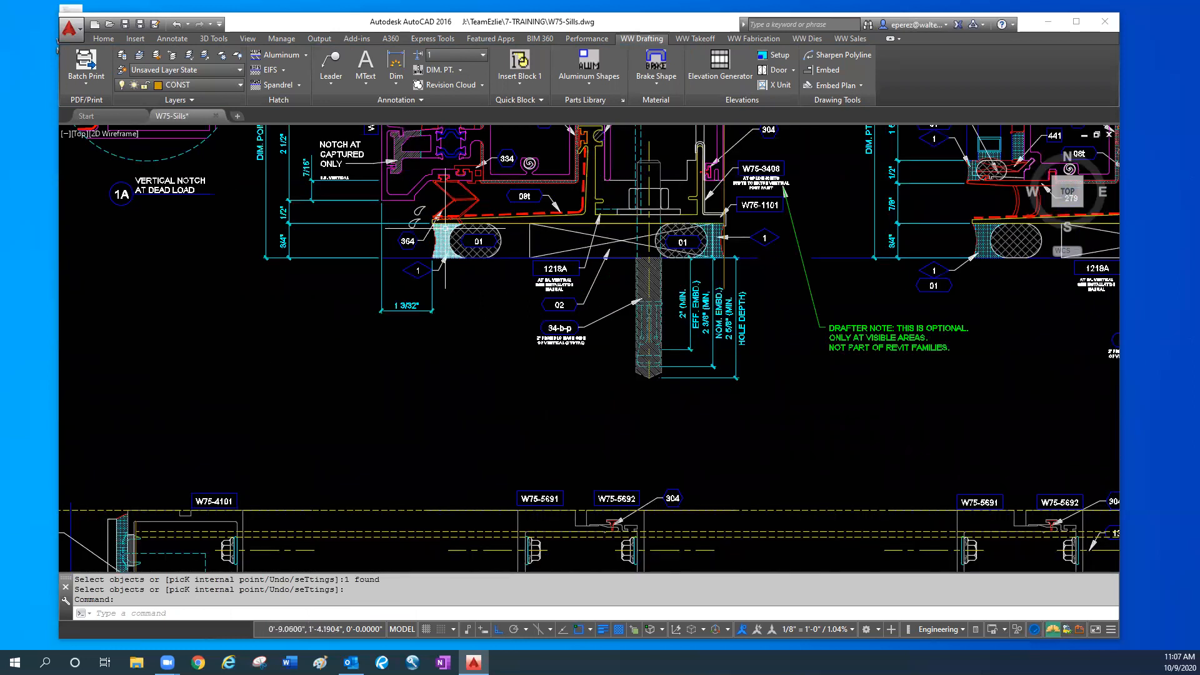
scroll(445, 275, down, 4)
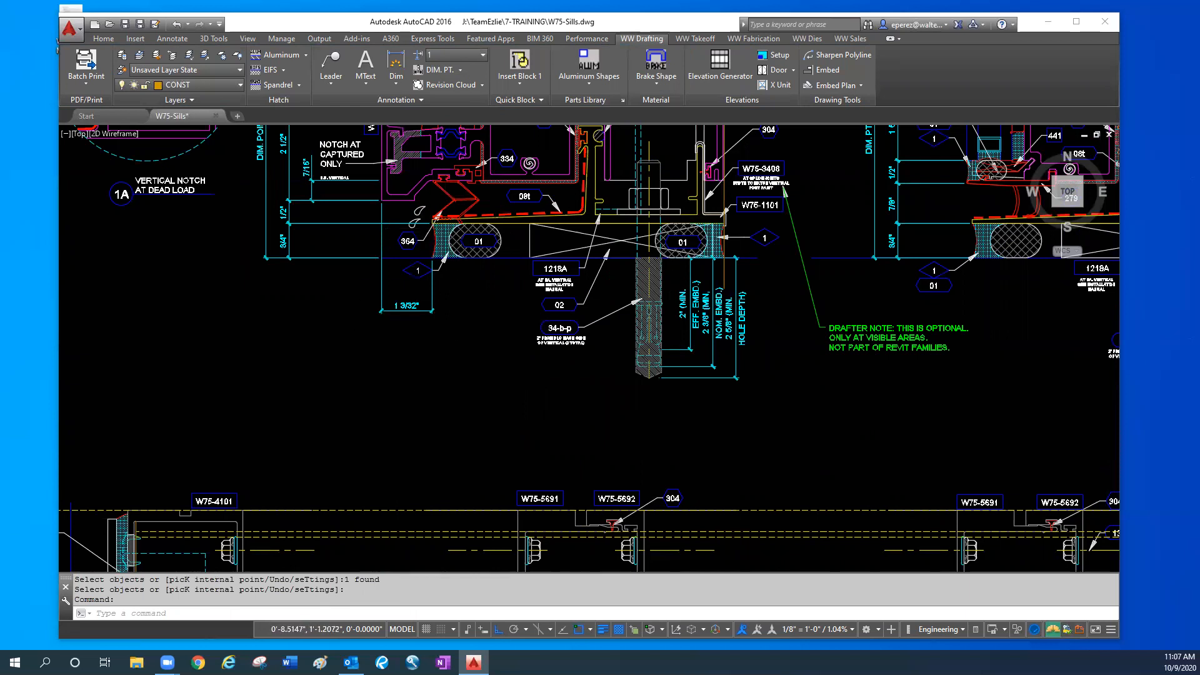
scroll(387, 465, up, 3)
scroll(387, 467, up, 3)
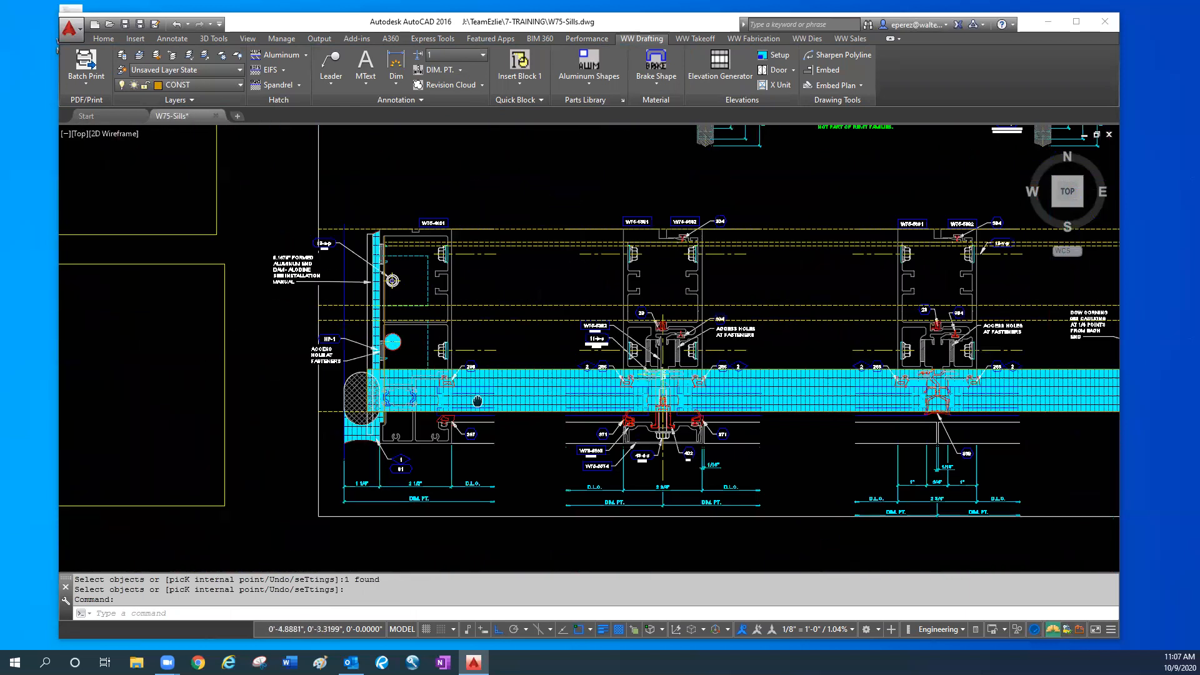
click(371, 420)
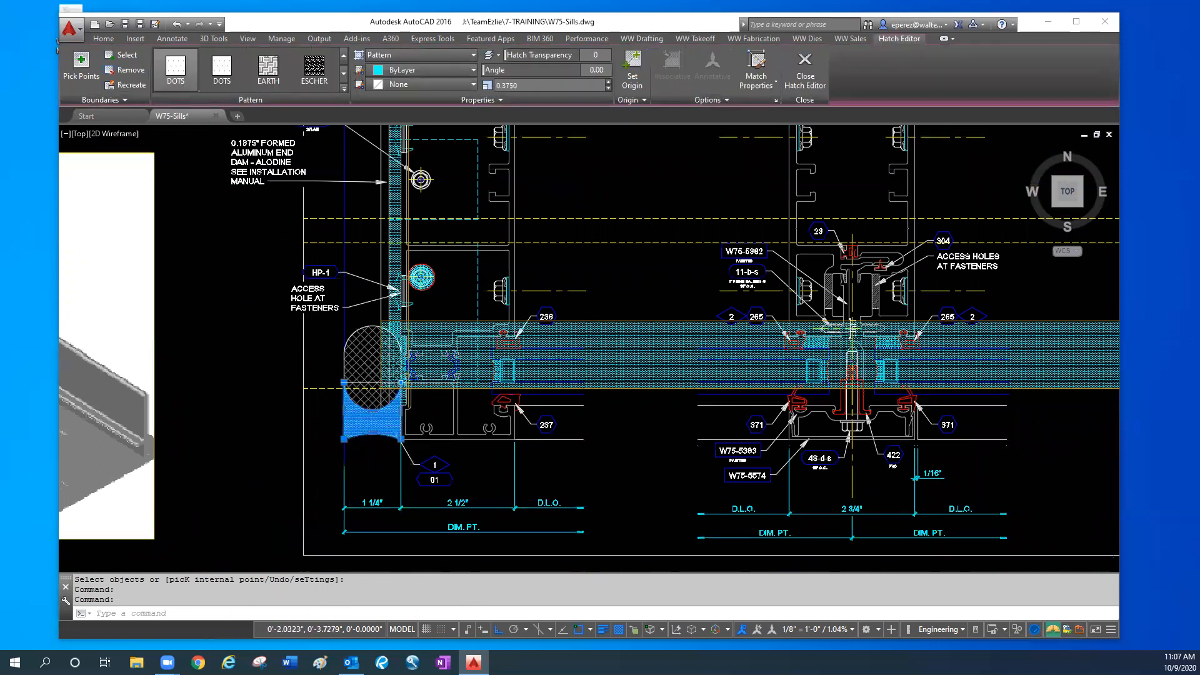
scroll(388, 411, up, 4)
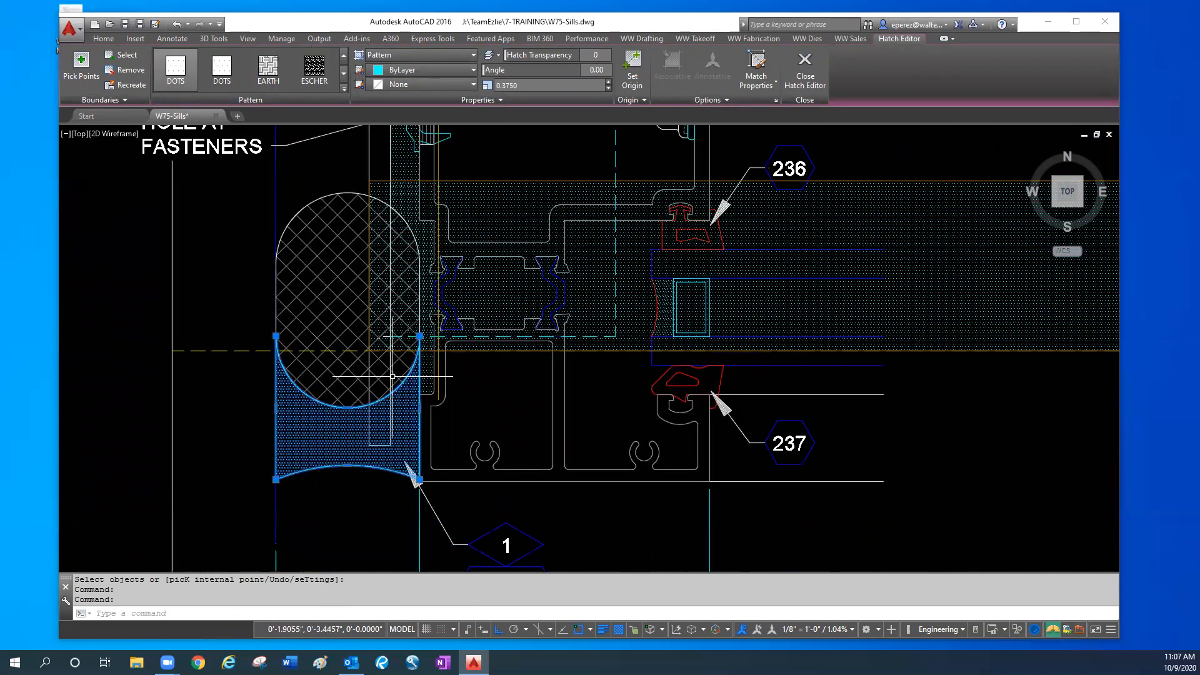
key(Escape)
key(Escape)
scroll(375, 462, down, 4)
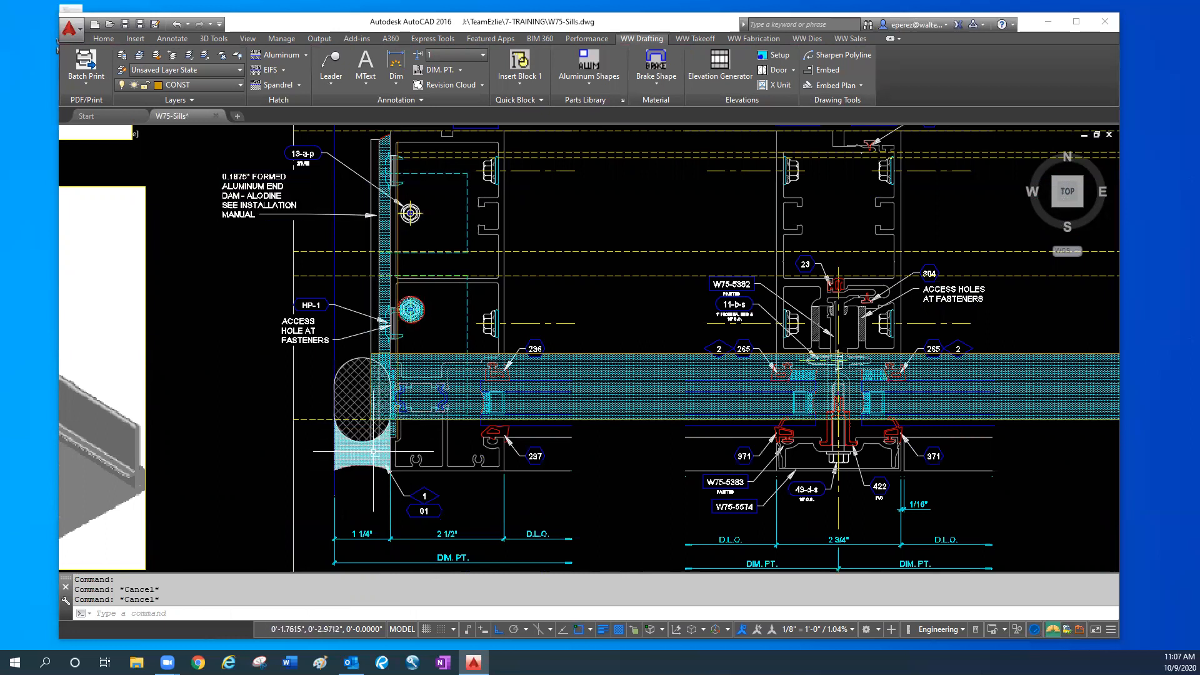
scroll(374, 450, up, 2)
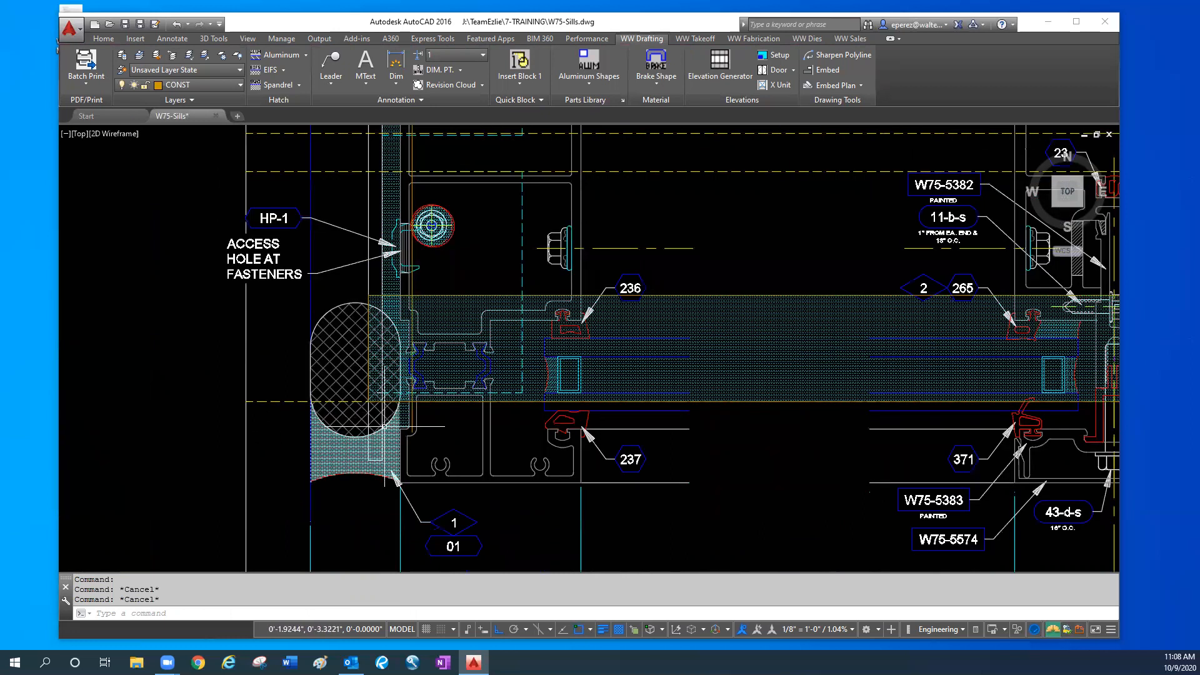
click(359, 484)
click(342, 423)
text(m)
key(Return)
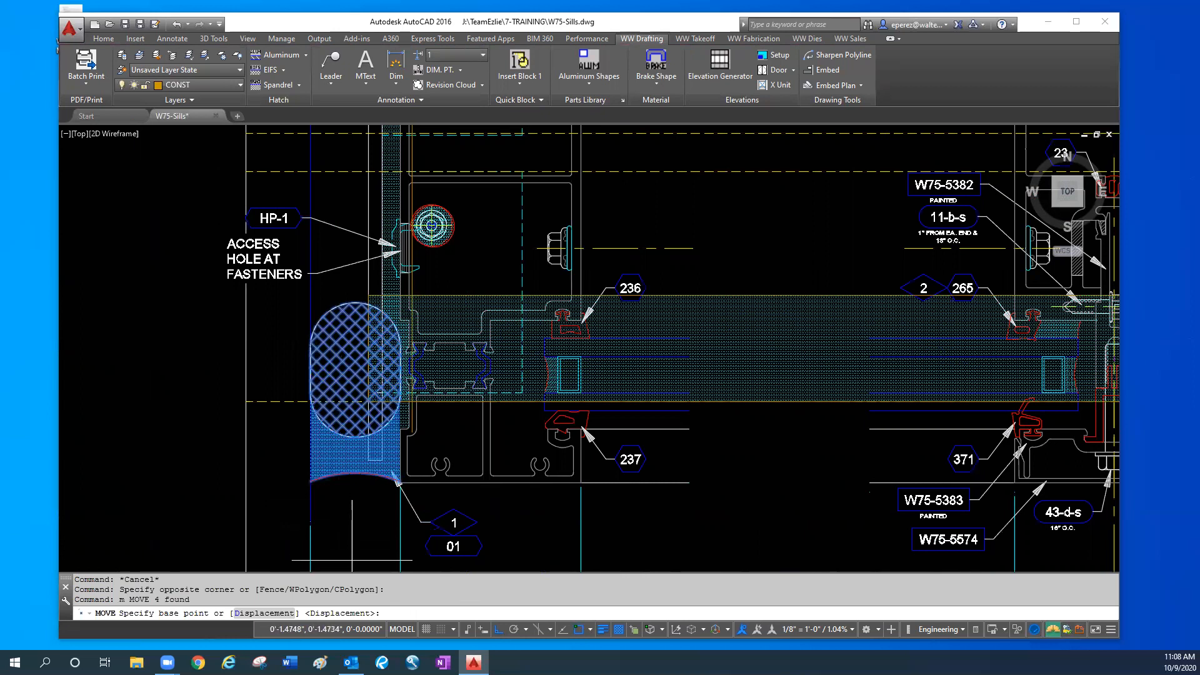
key(Escape)
scroll(352, 559, down, 5)
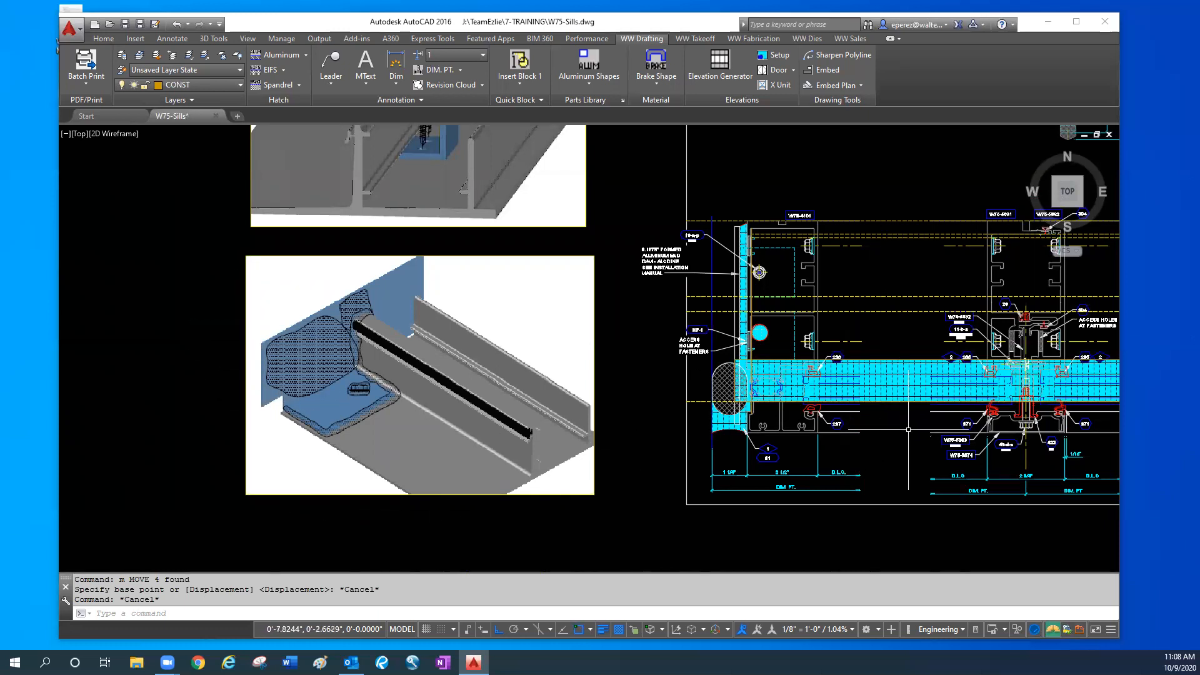
key(Escape)
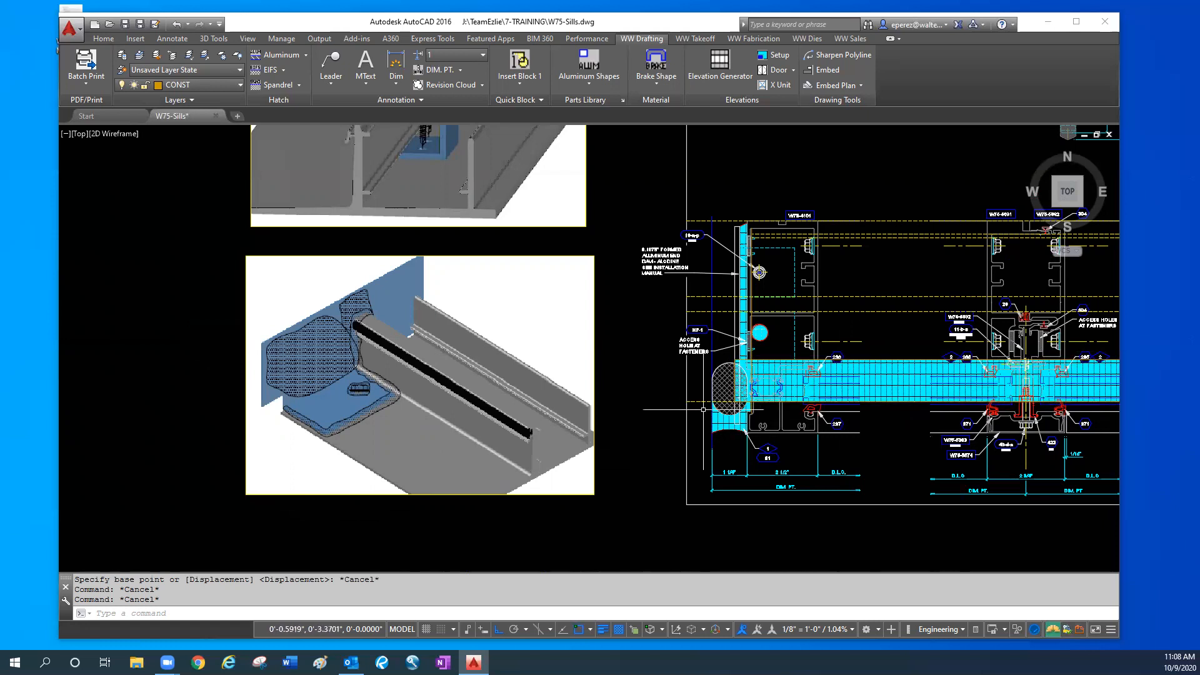
scroll(699, 421, up, 2)
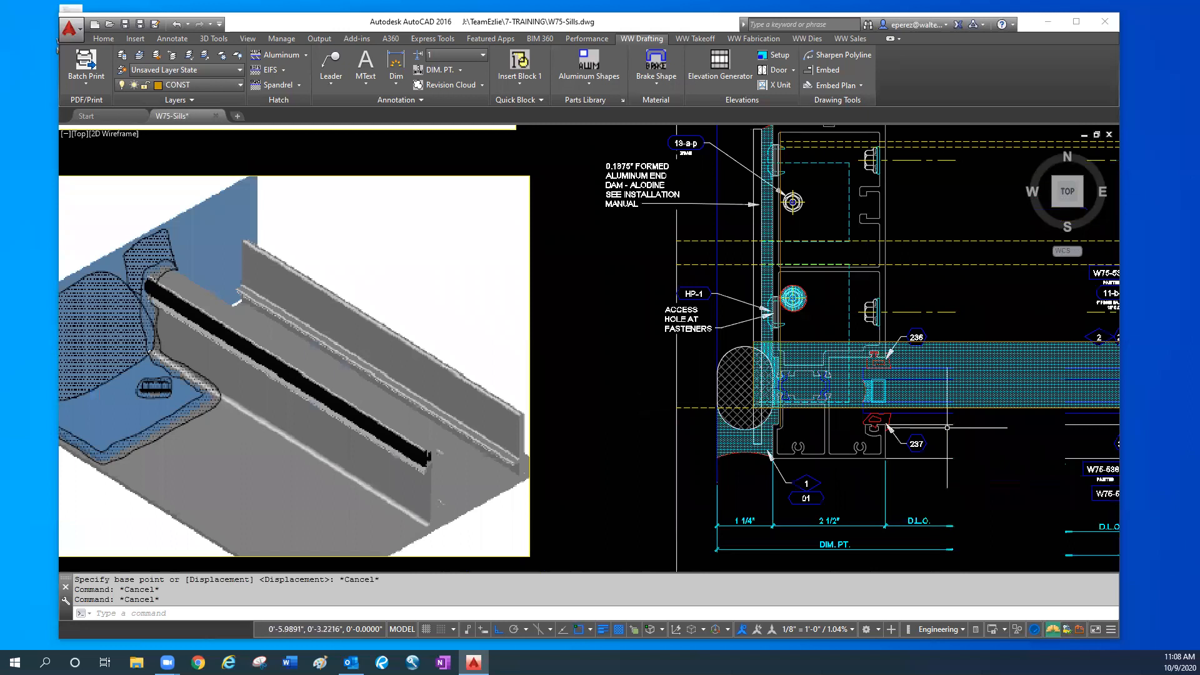
- Erase the long rectangle and its dotted sealant hatch across the plan details, from the jamb's end dam through the mullions
middle_drag(948, 433, 747, 461)
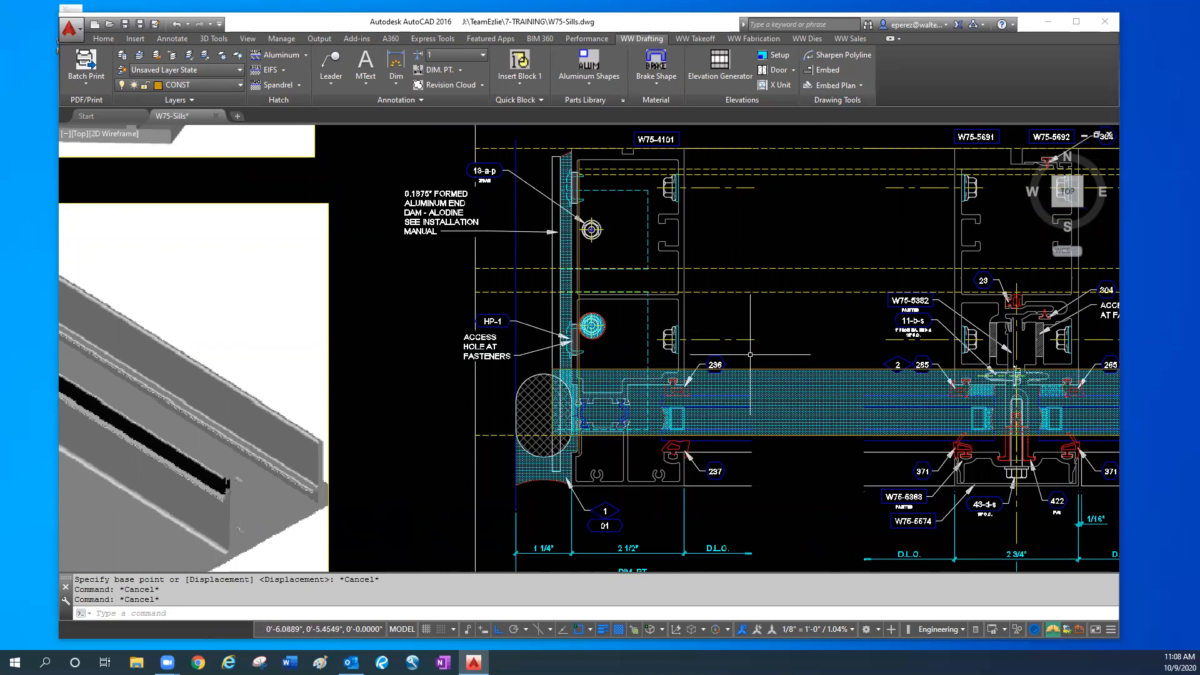
scroll(754, 354, up, 2)
click(784, 362)
click(777, 431)
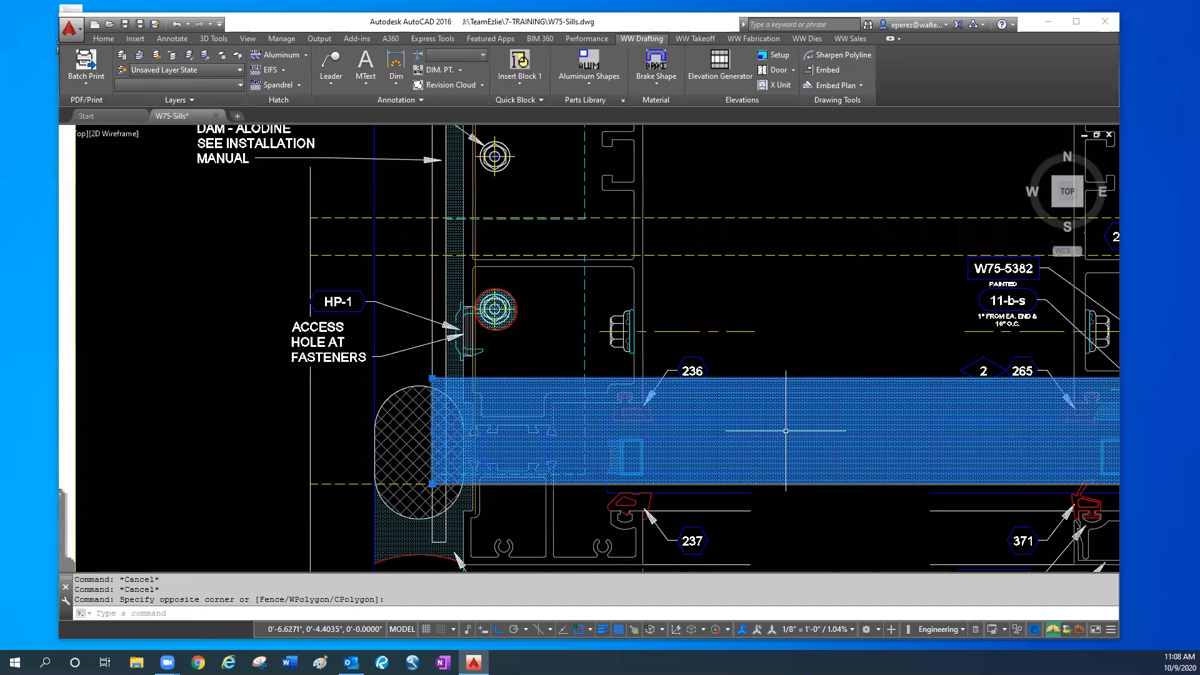
key(Delete)
middle_drag(468, 437, 524, 386)
key(Escape)
- Try to move the perimeter sealant and backer rod beside the W75-4101 jamb straight back about 2.24 inches toward the HP-1 access hole
click(468, 518)
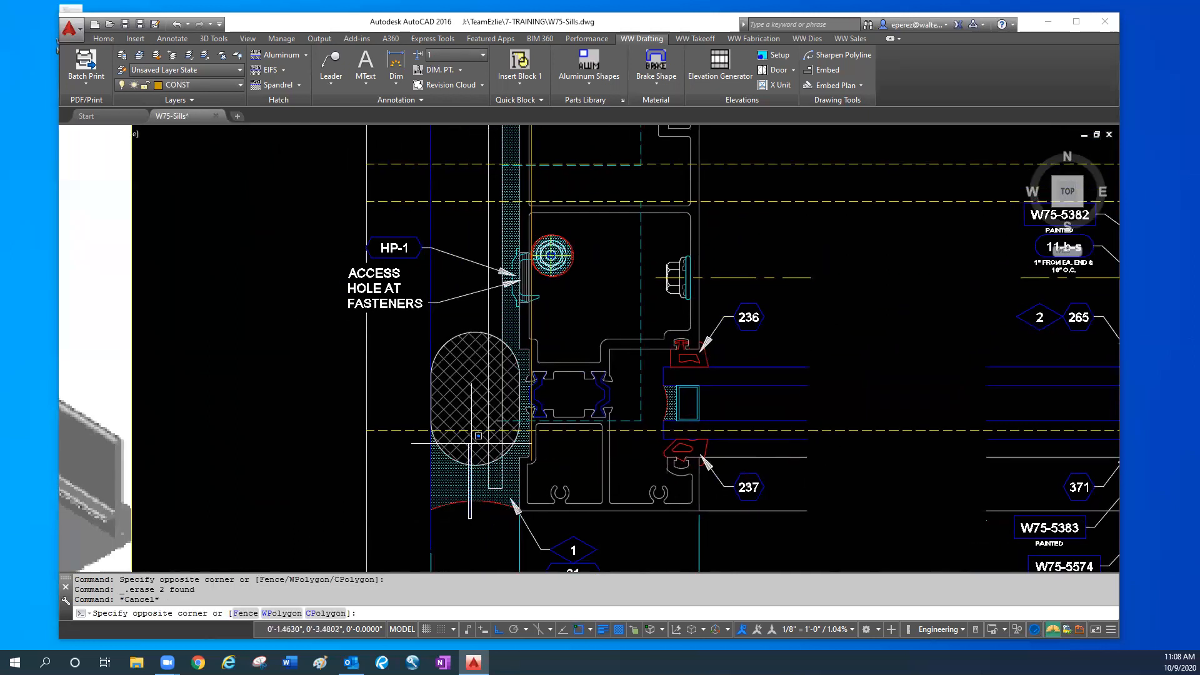
click(468, 436)
text(m)
key(Return)
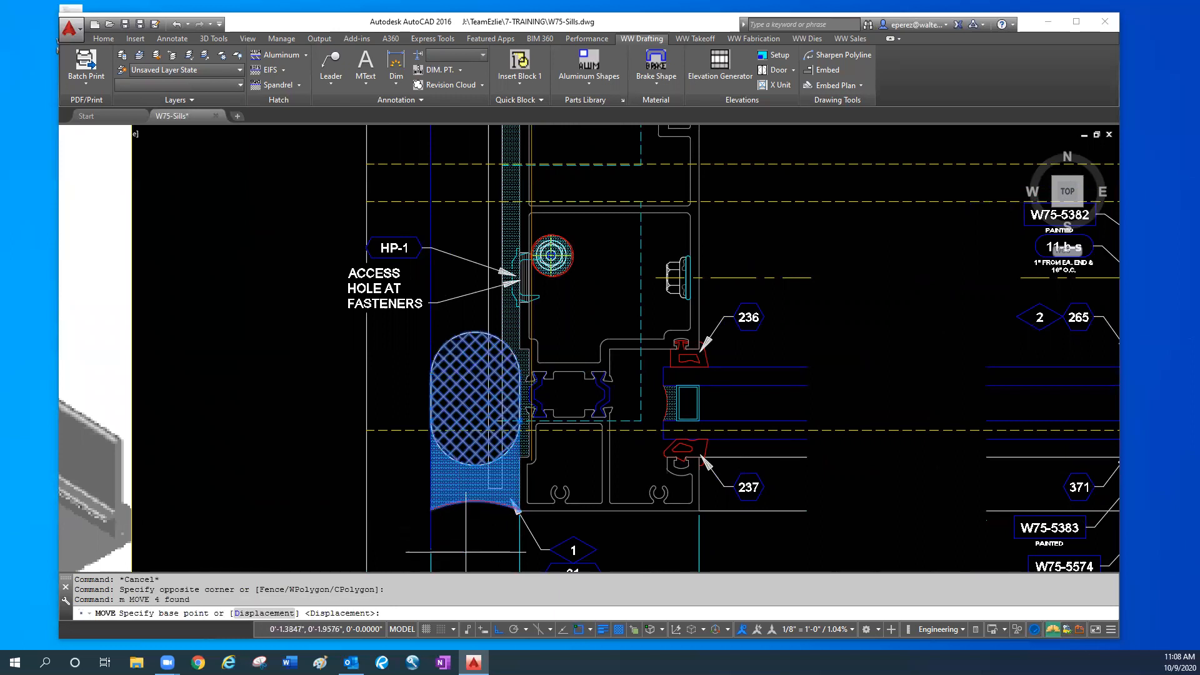
click(473, 541)
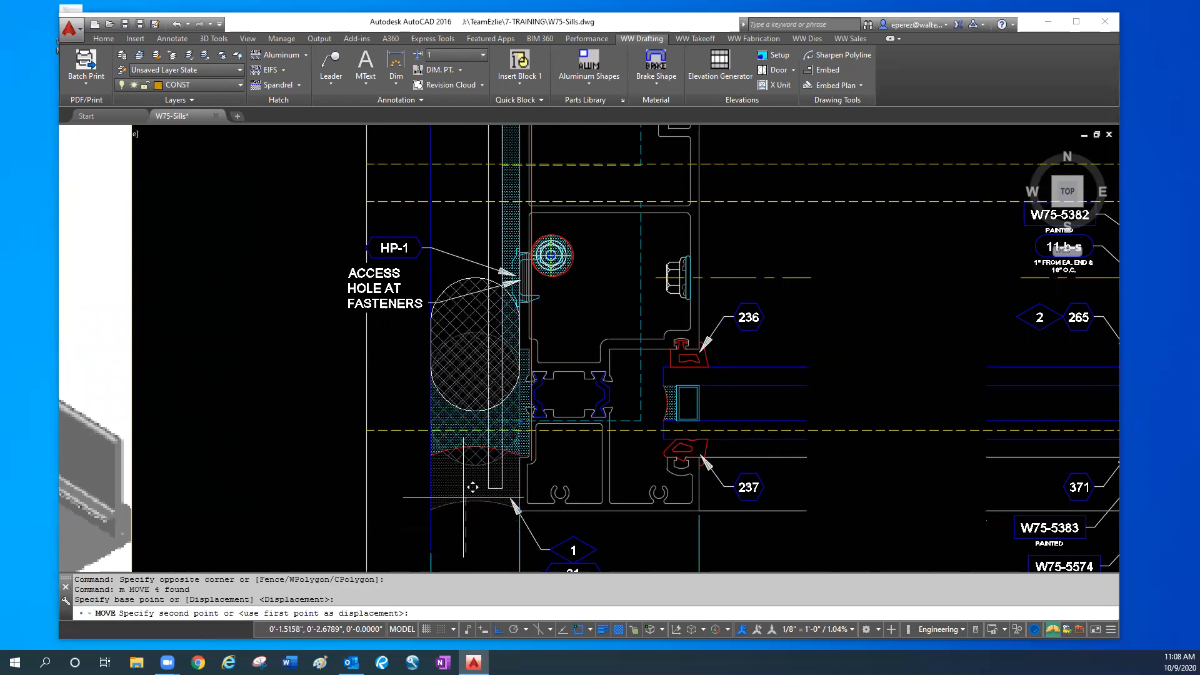
click(470, 391)
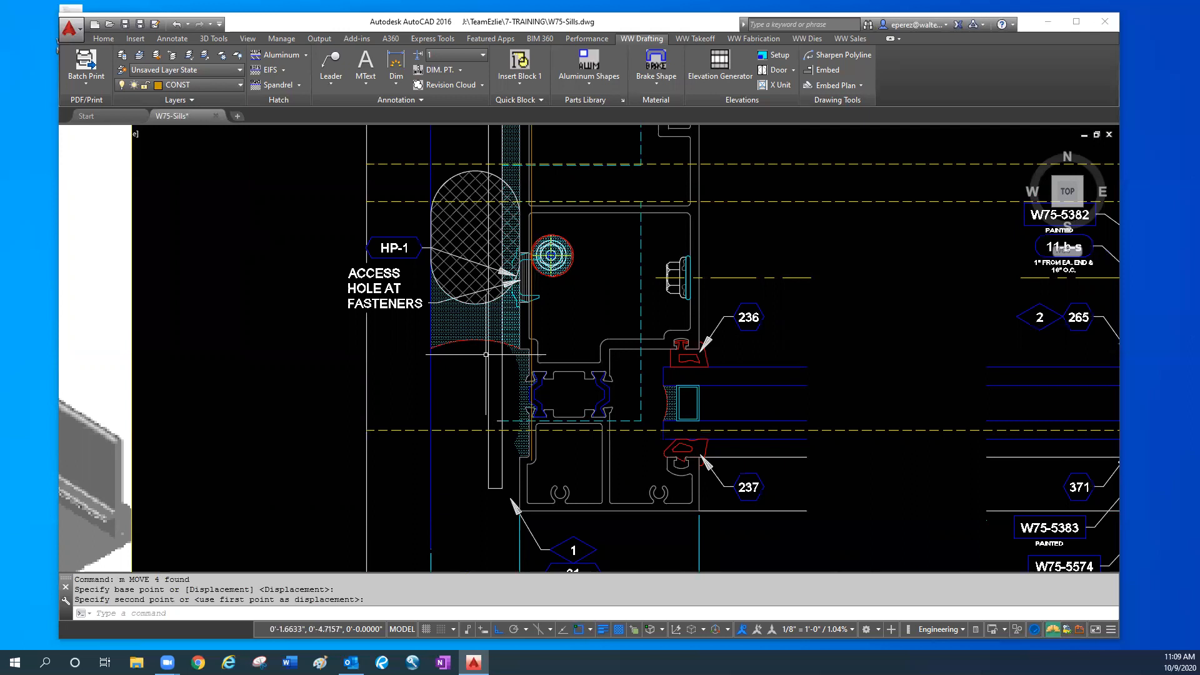
- Undo the last move of the perimeter sealant and backer rod
click(486, 354)
text(u)
key(Return)
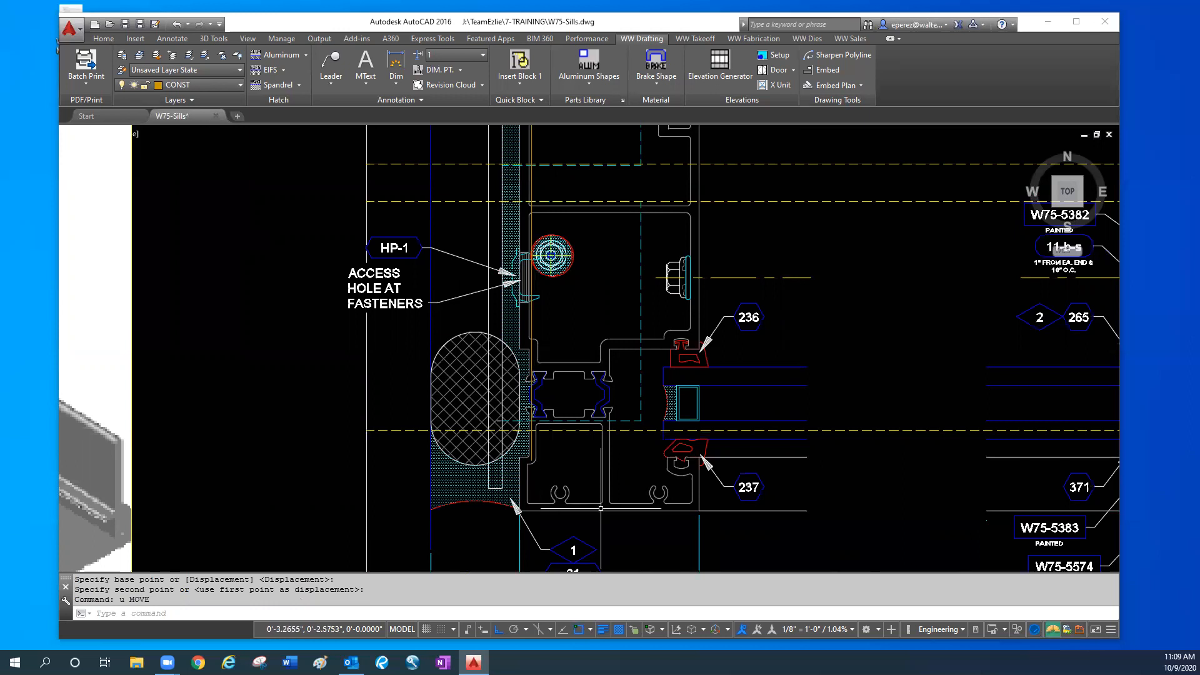
- Examine the plan details from the W75-4101 jamb and its end dam across to the W75-5691 and W75-5692 mullions
scroll(581, 417, down, 2)
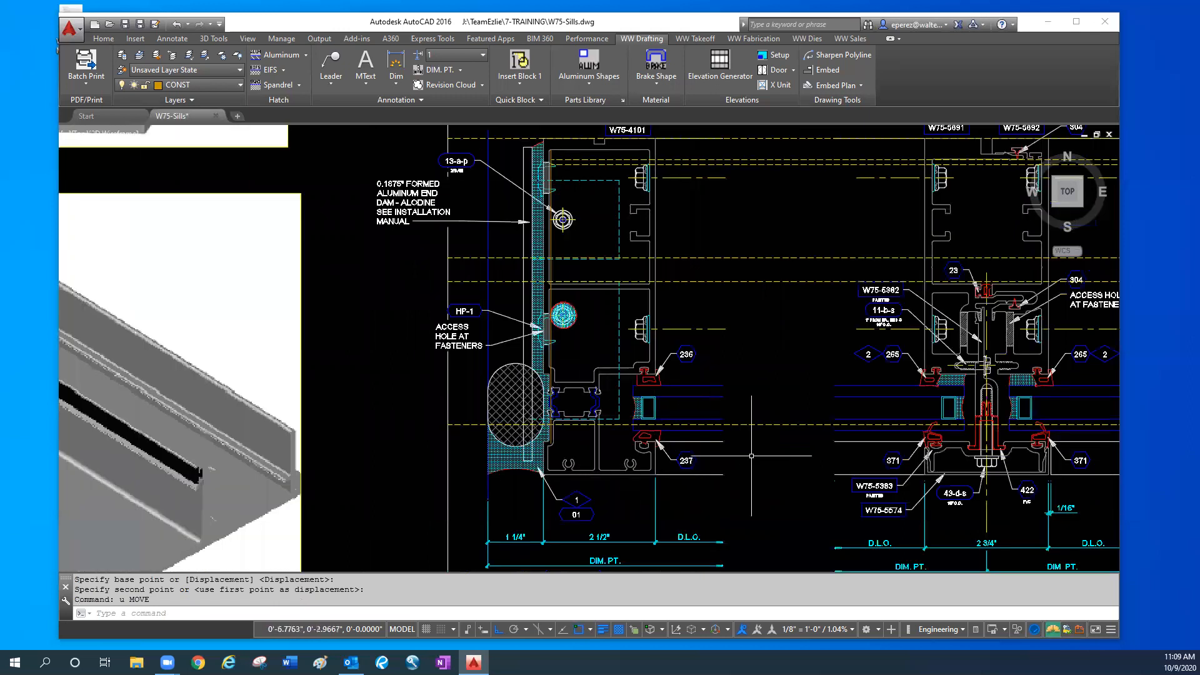
middle_drag(791, 525, 703, 526)
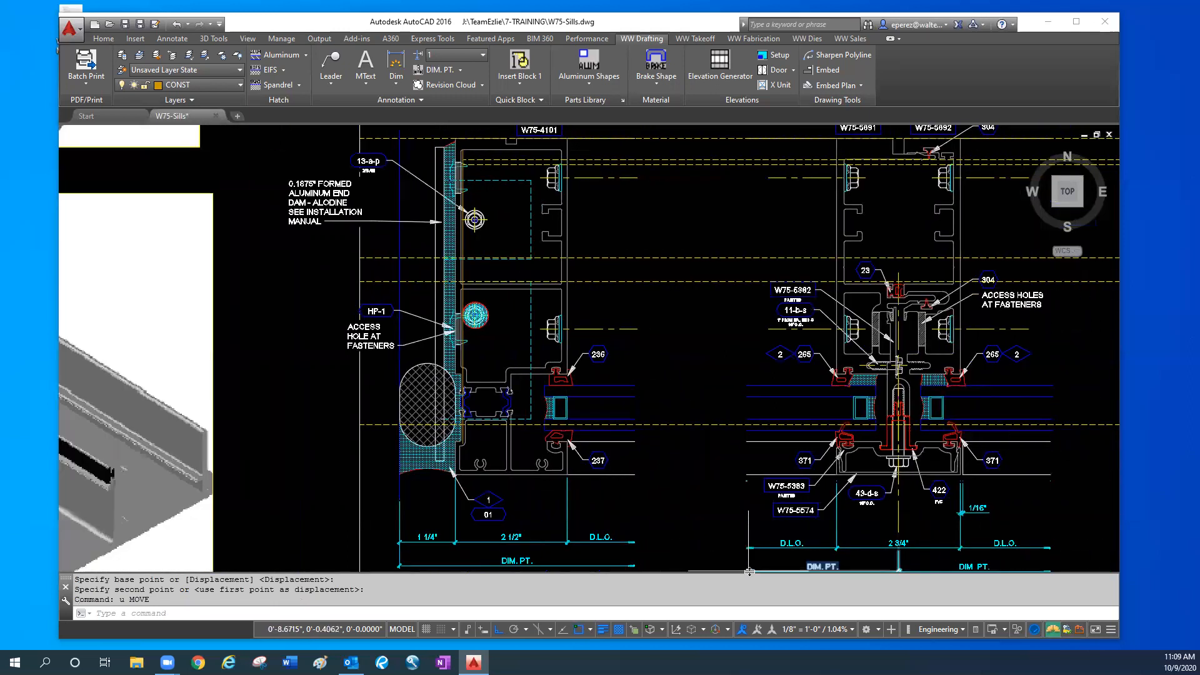
middle_drag(1077, 496, 890, 506)
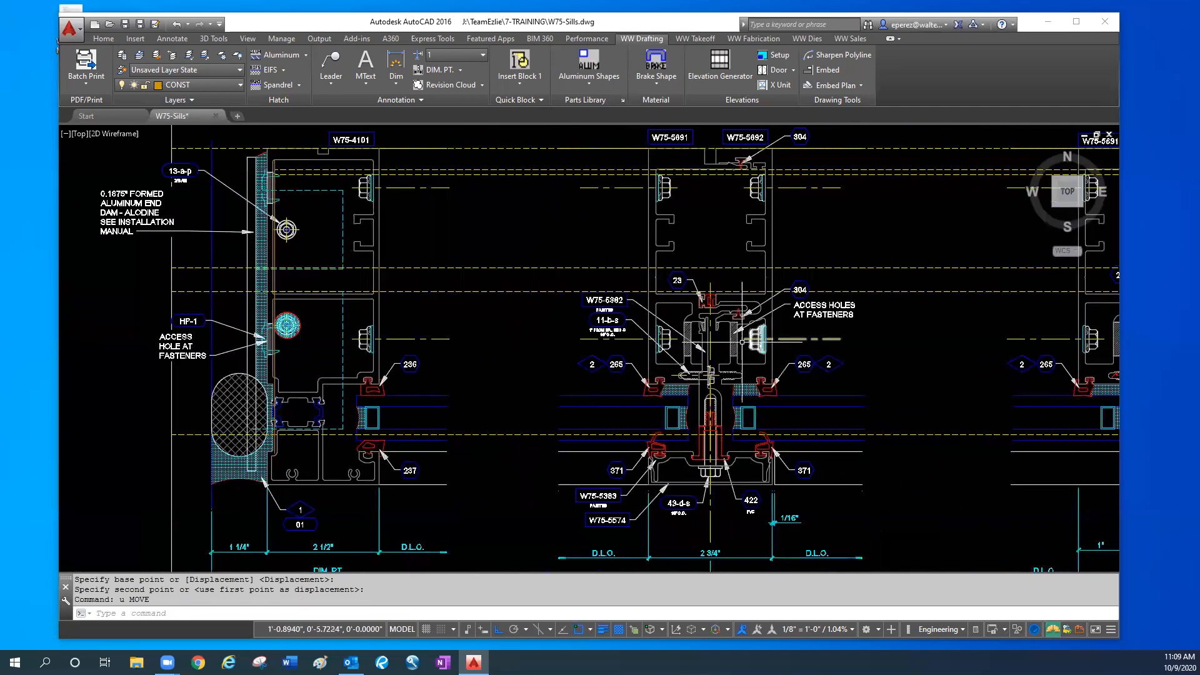
middle_drag(712, 413, 609, 426)
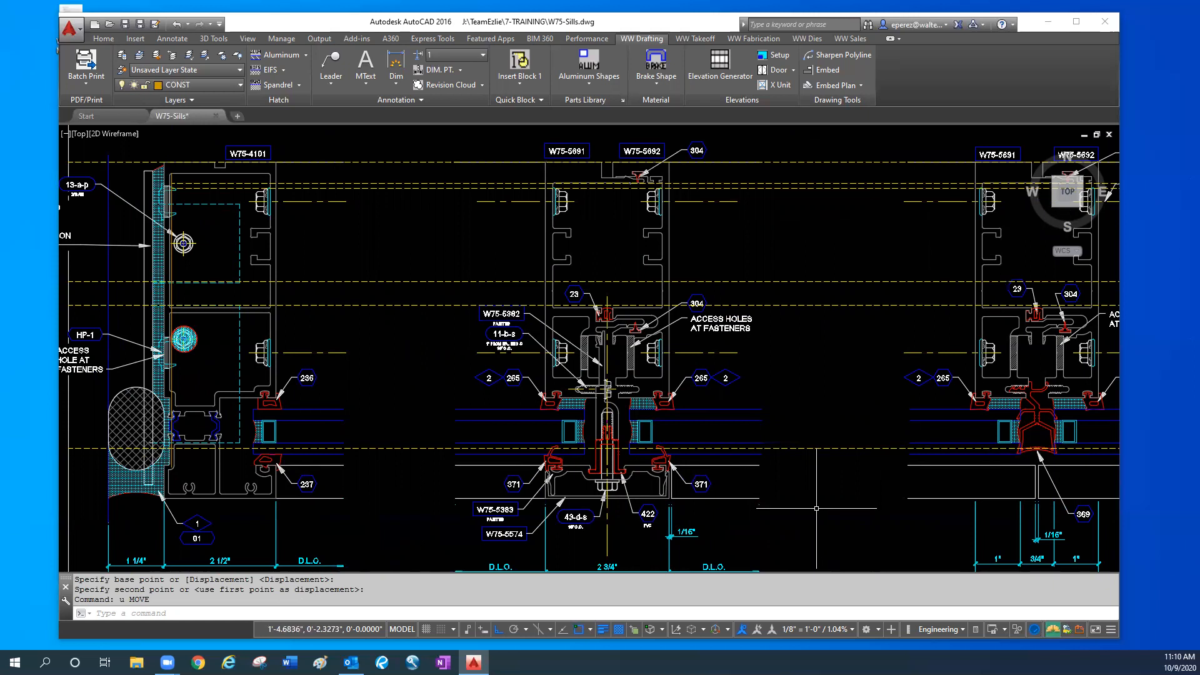
scroll(812, 493, down, 4)
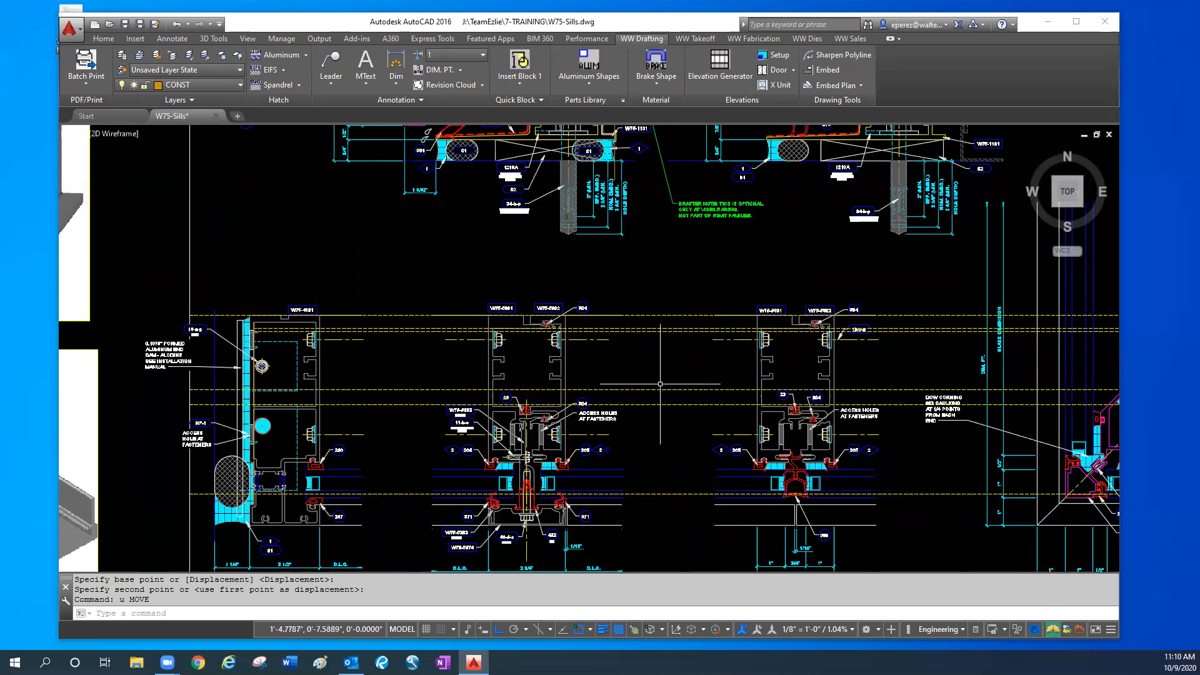
scroll(198, 311, up, 2)
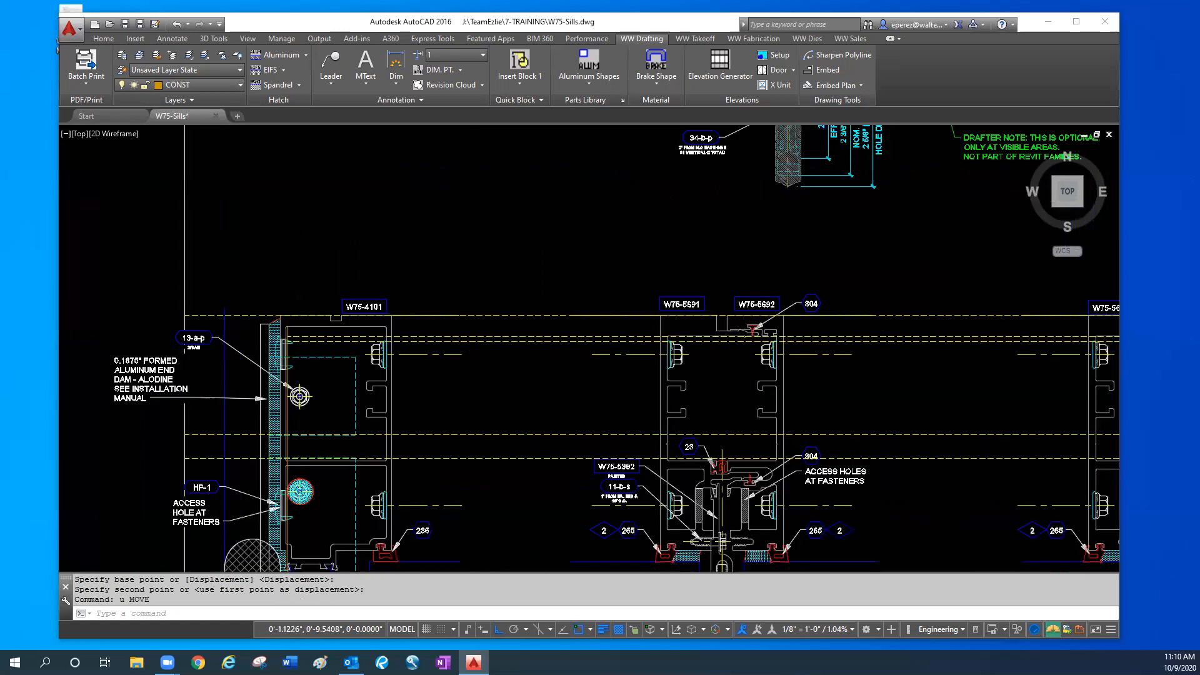
scroll(239, 342, up, 2)
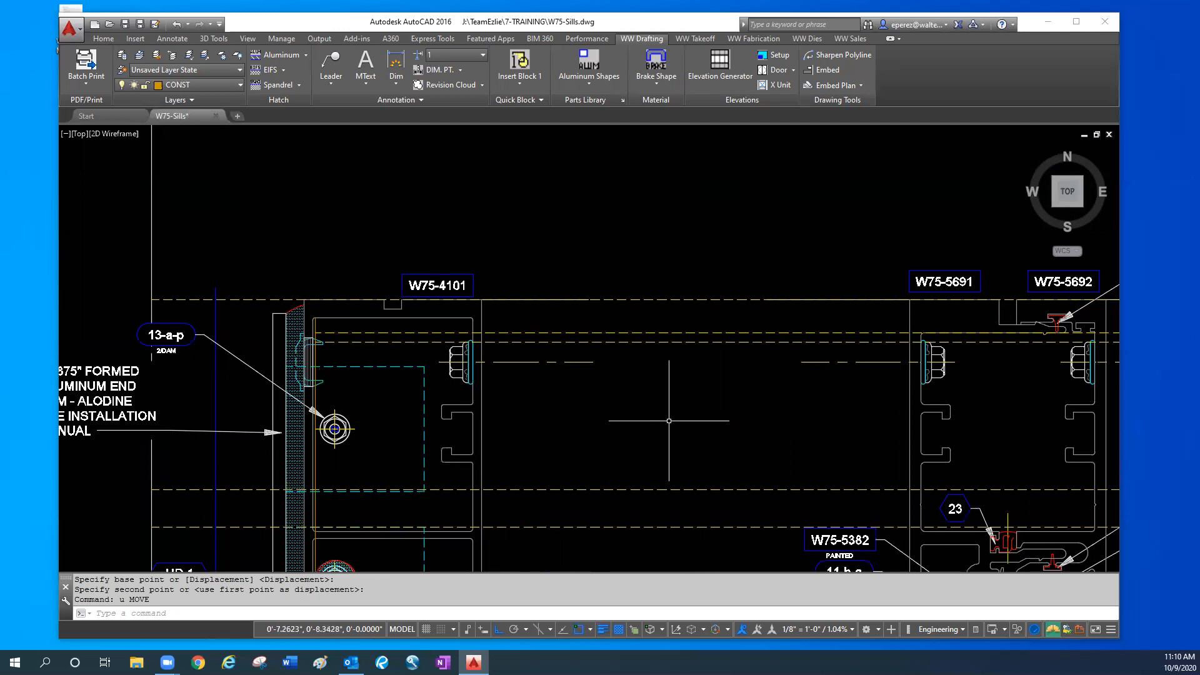
middle_drag(694, 423, 605, 331)
scroll(828, 378, down, 2)
middle_drag(998, 514, 963, 491)
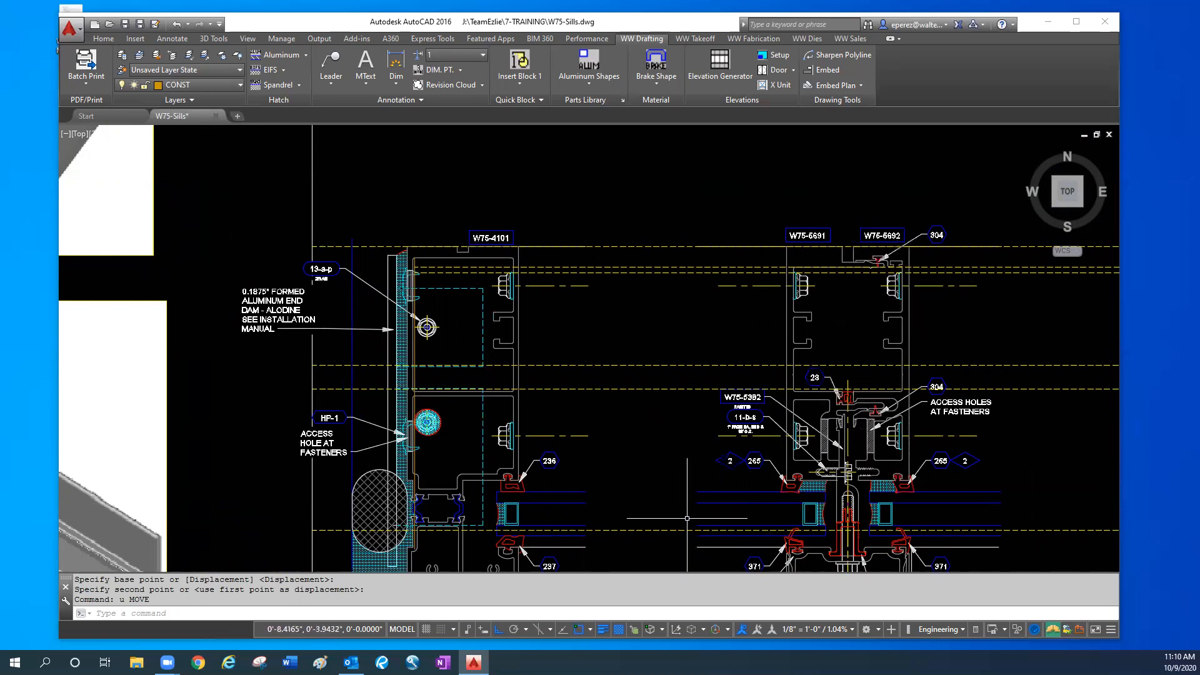
middle_drag(677, 530, 667, 528)
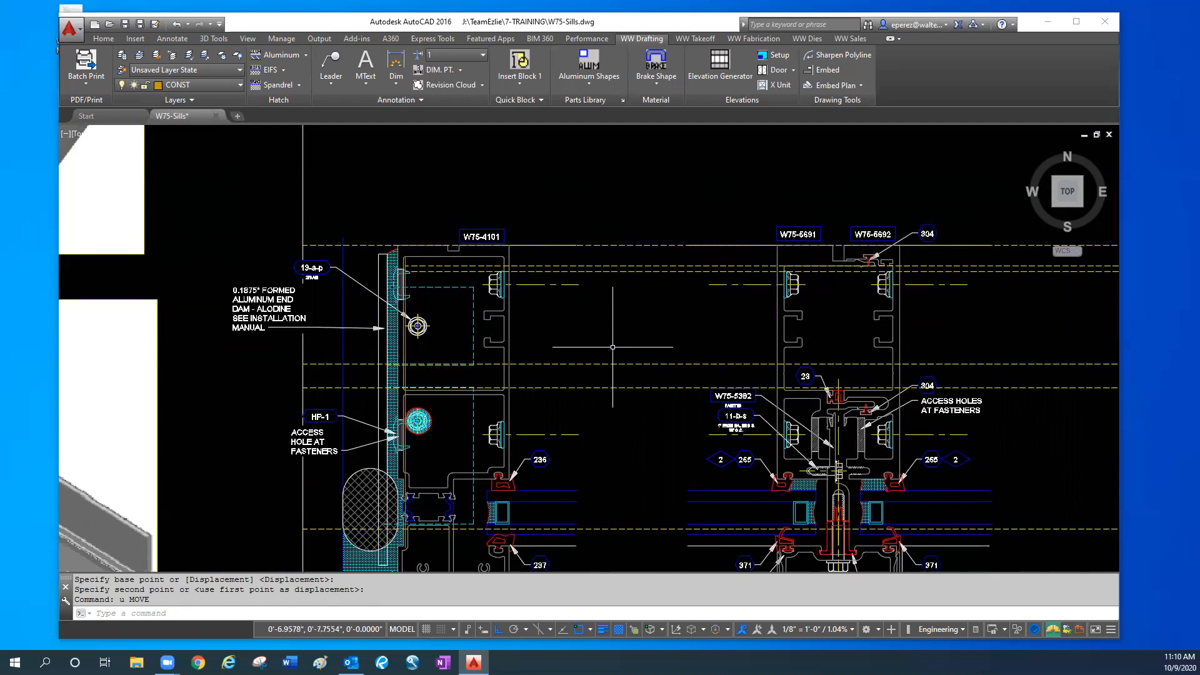
- Examine the sill sections, the corner mullion plan, the whole detail sheet and the extruded sill and mullion model below it
scroll(640, 430, down, 2)
mouse_move(636, 430)
middle_down()
mouse_move(601, 443)
mouse_move(388, 441)
middle_up()
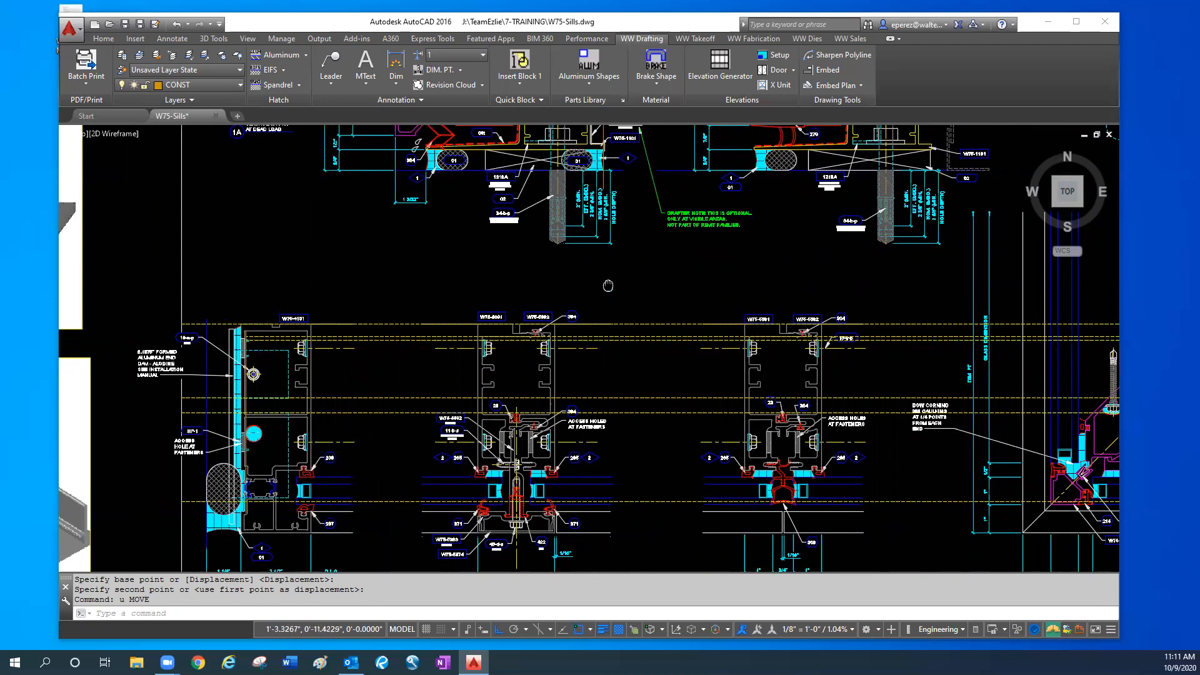
middle_drag(631, 213, 604, 301)
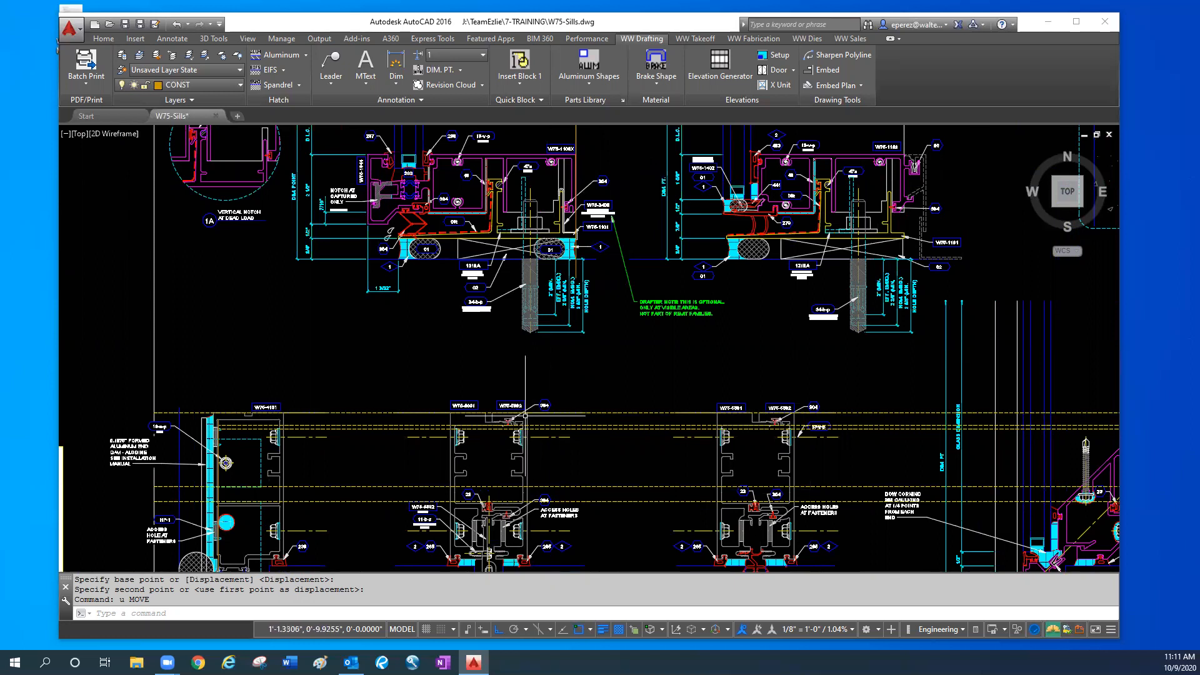
middle_drag(836, 422, 136, 321)
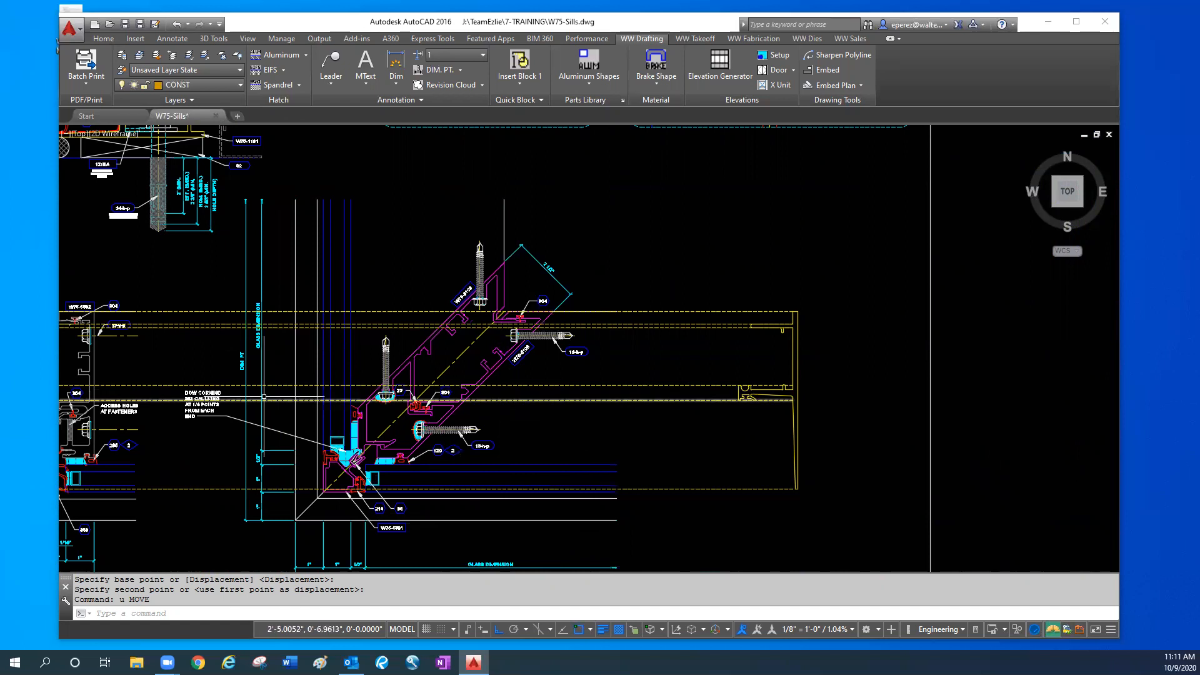
scroll(313, 409, down, 3)
middle_drag(313, 409, 690, 380)
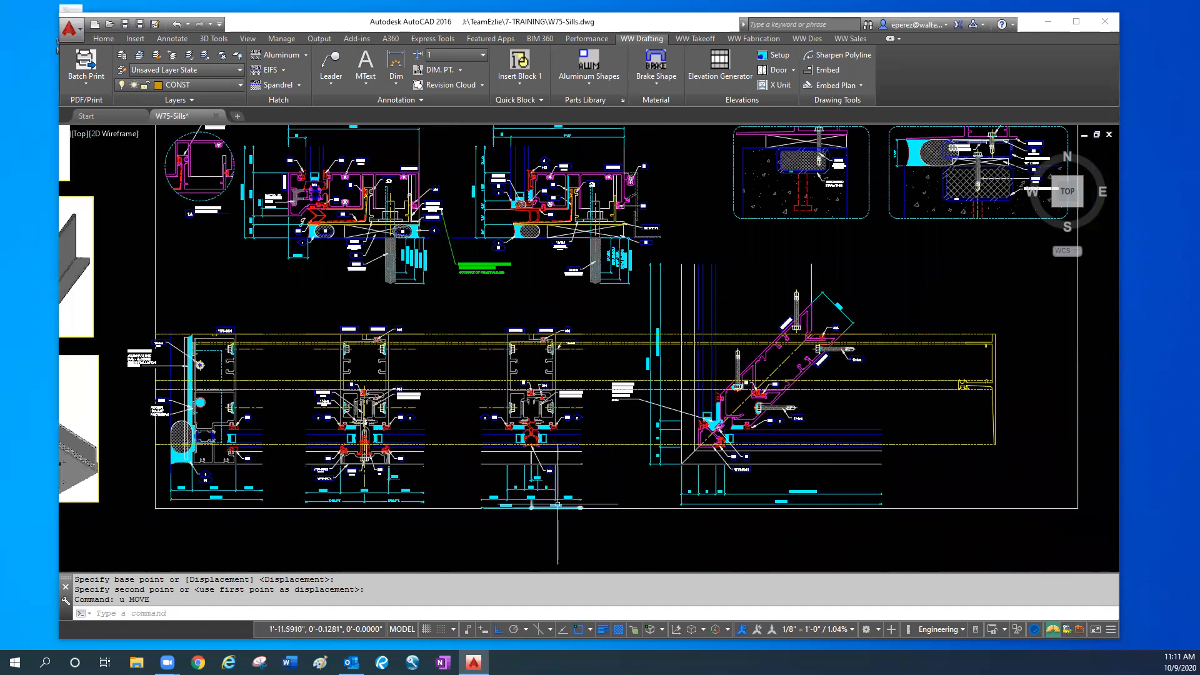
scroll(694, 472, down, 2)
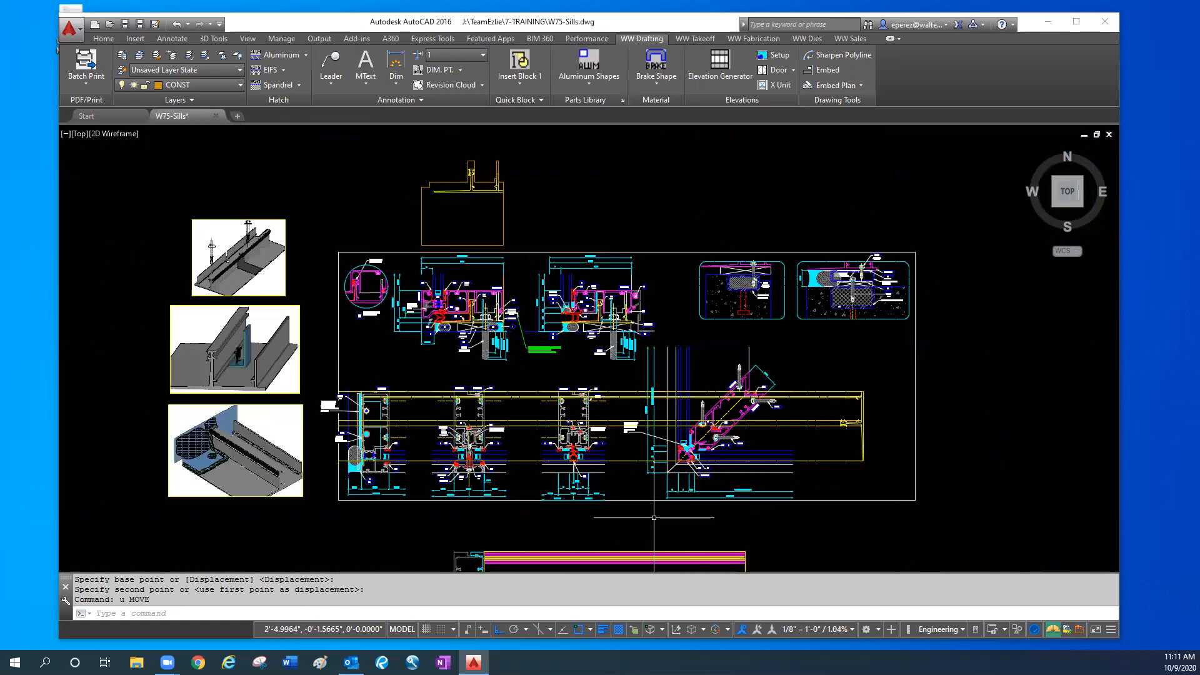
middle_drag(469, 470, 487, 403)
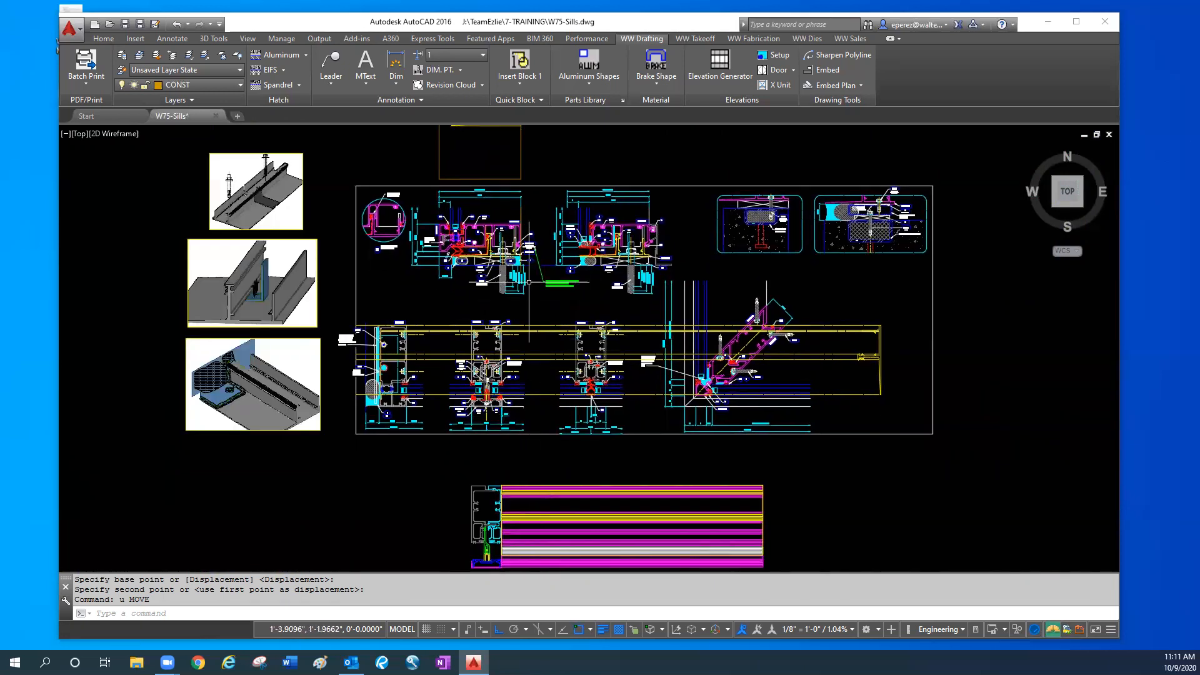
middle_drag(529, 298, 534, 313)
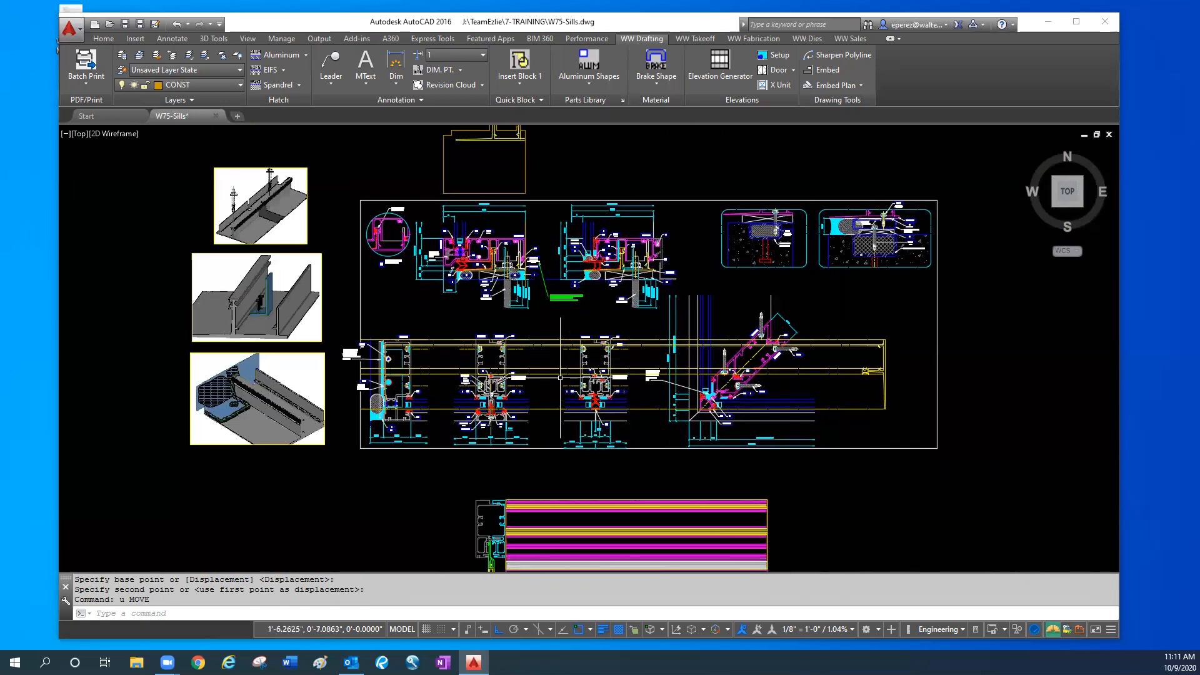
middle_drag(552, 472, 571, 390)
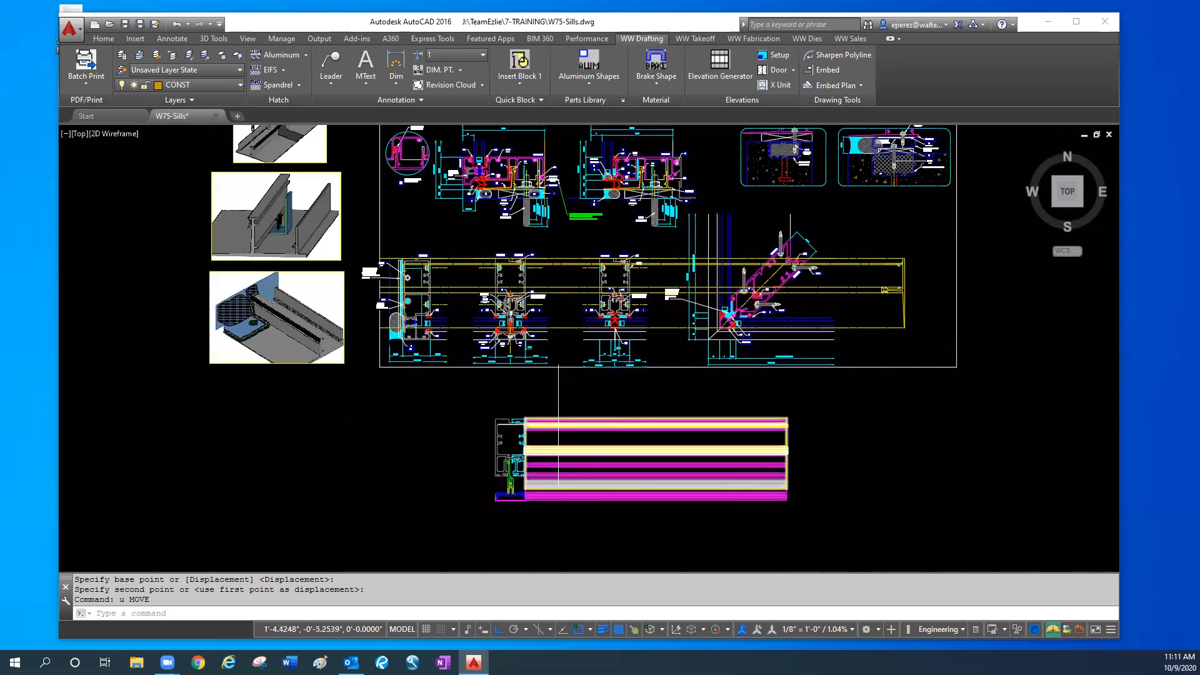
middle_drag(549, 437, 531, 479)
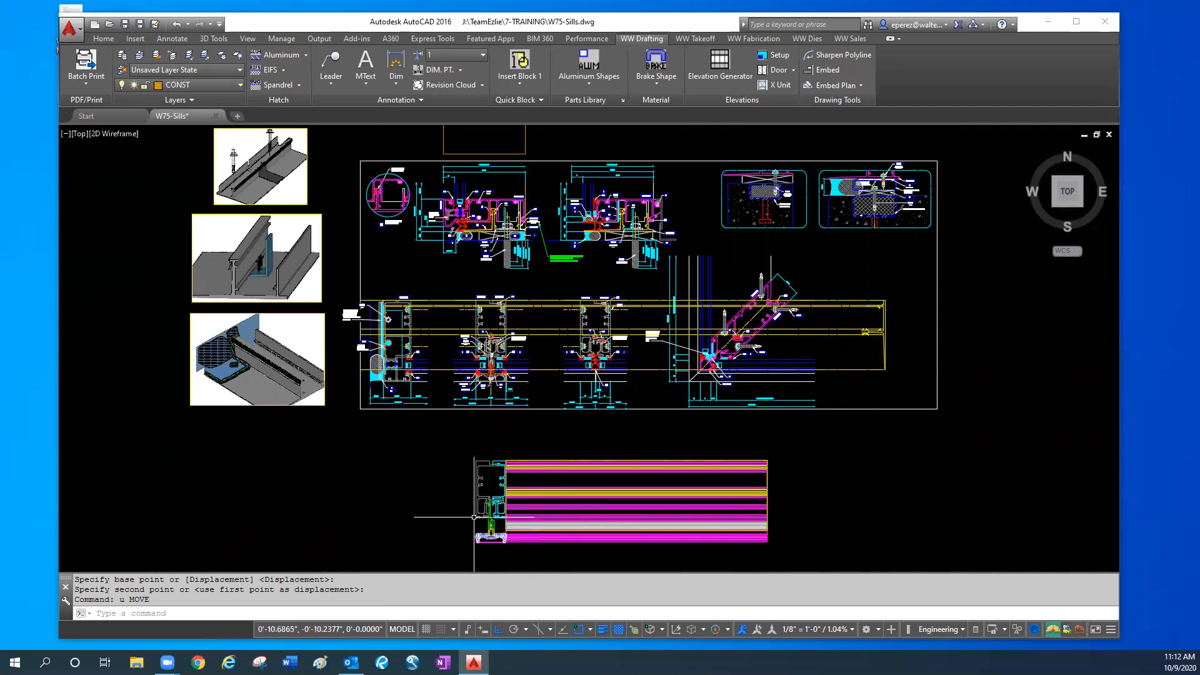
- Switch the drawing to the southeast isometric view with the Hidden visual style, and save it
text(iso)
key(Return)
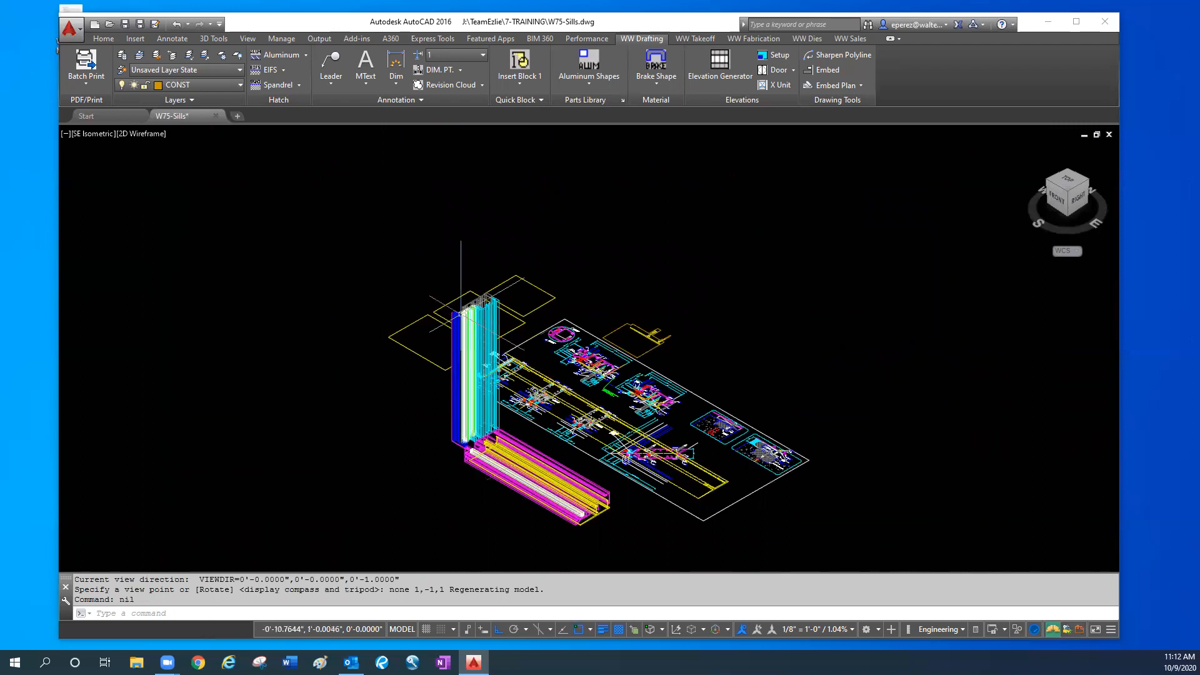
click(136, 133)
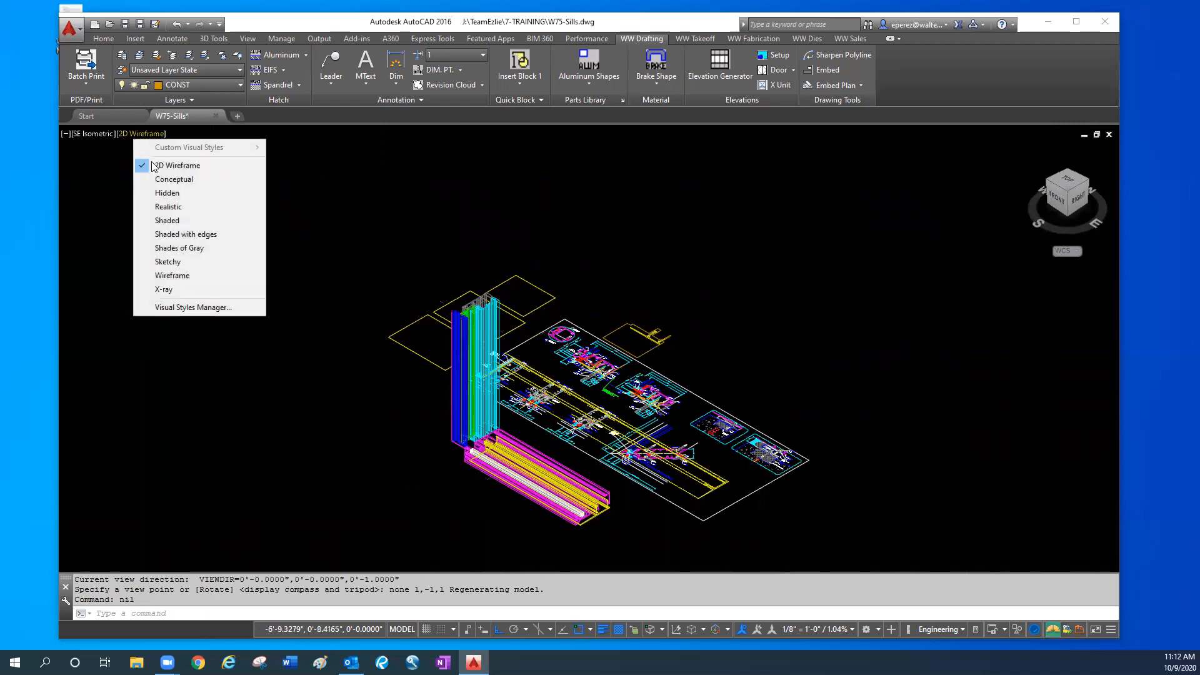
click(180, 195)
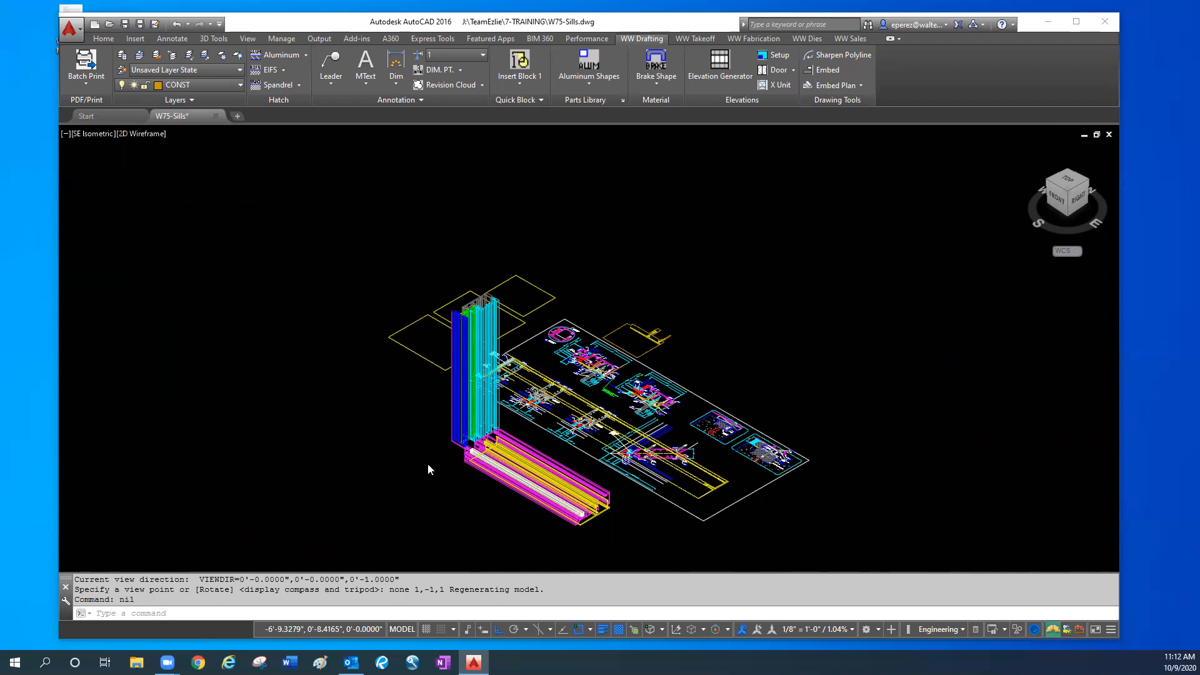
text(qaave)
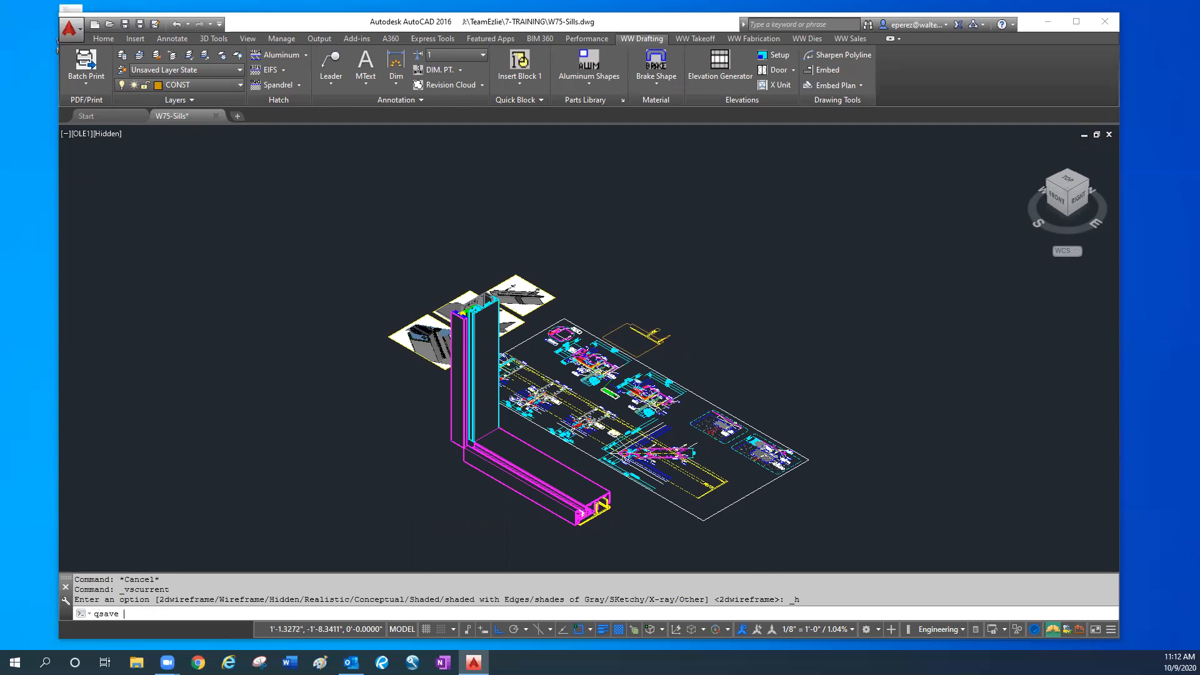
key(Return)
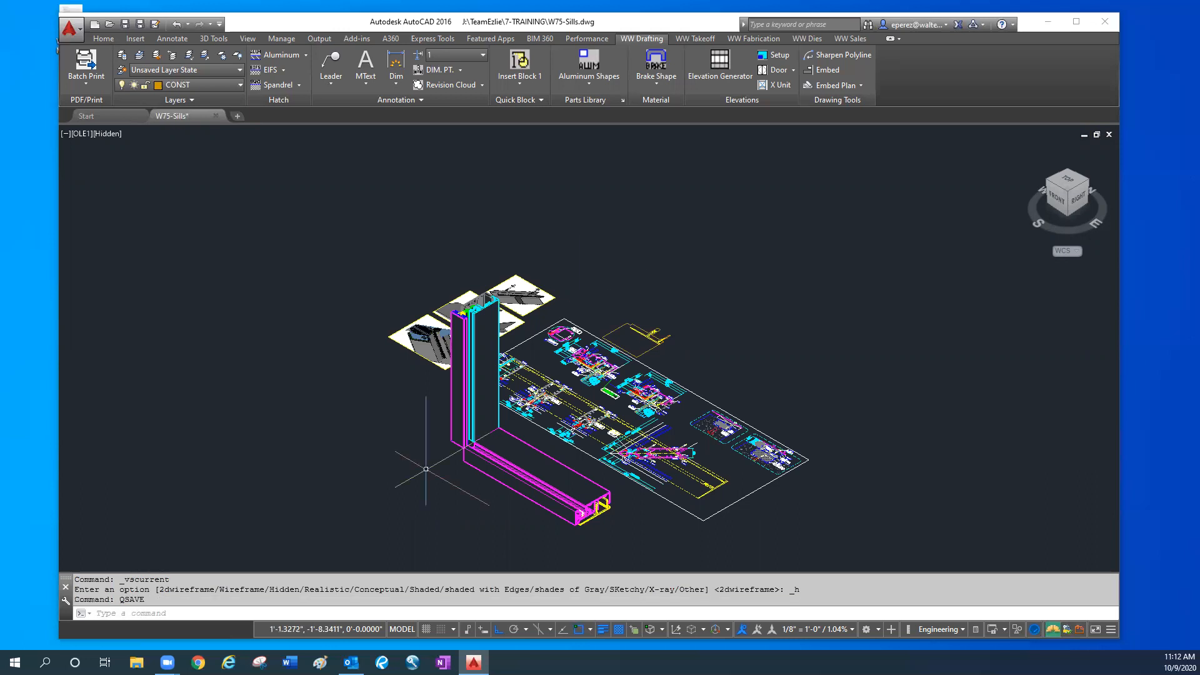
- Split model space into two vertical viewports
click(248, 37)
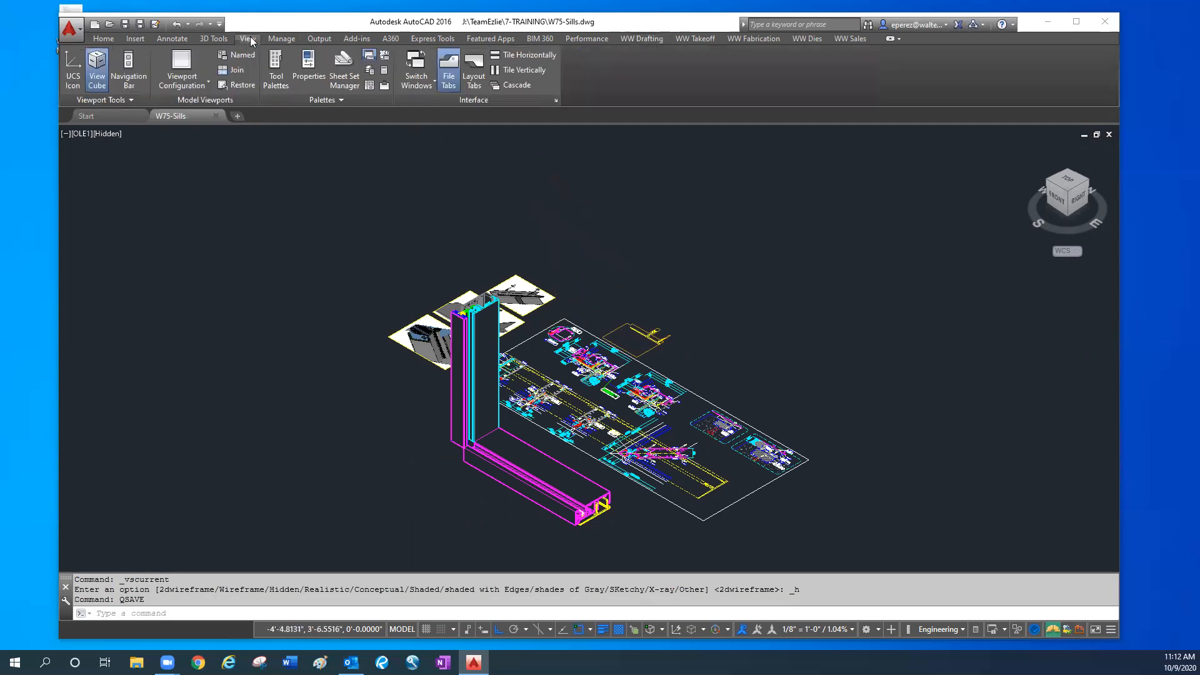
click(200, 86)
click(203, 123)
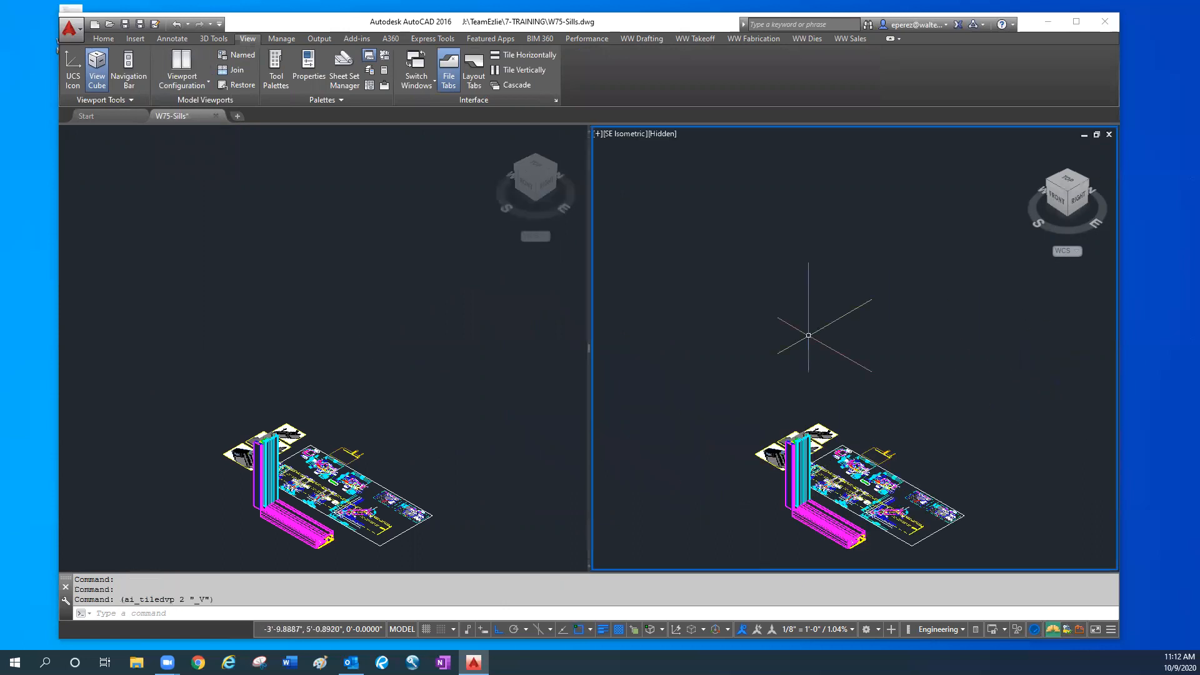
click(181, 242)
- Set the active viewport to the 2D Wireframe visual style and the top plan view
click(660, 134)
click(679, 166)
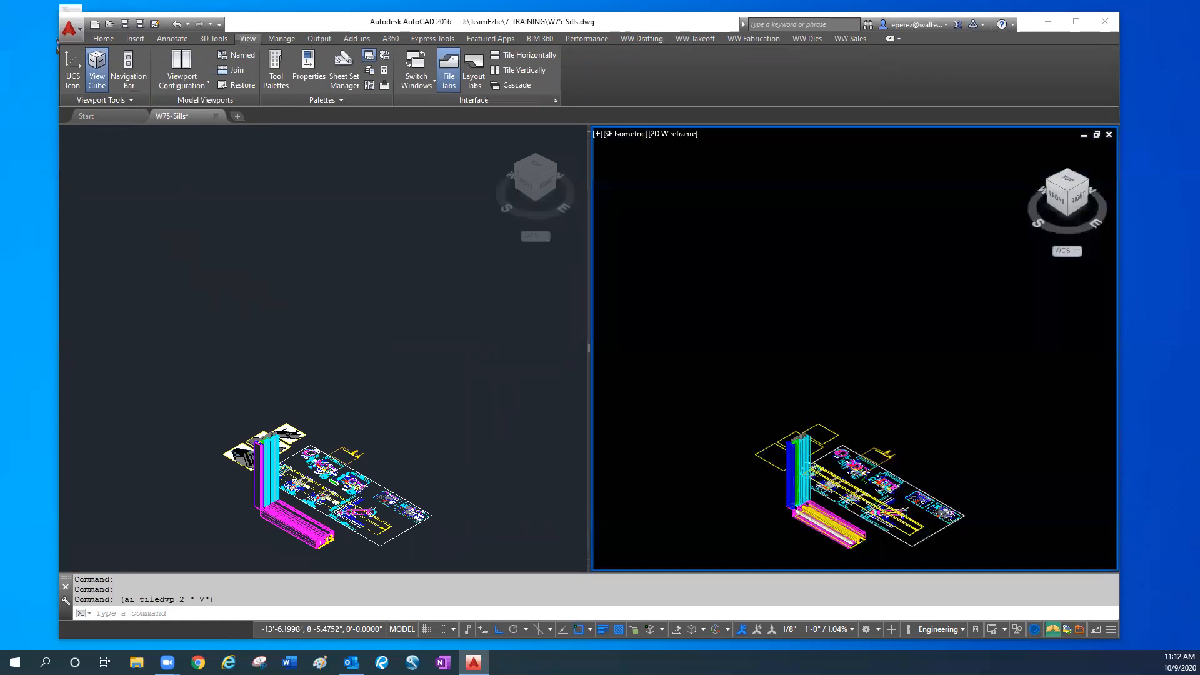
text(vpp)
key(Return)
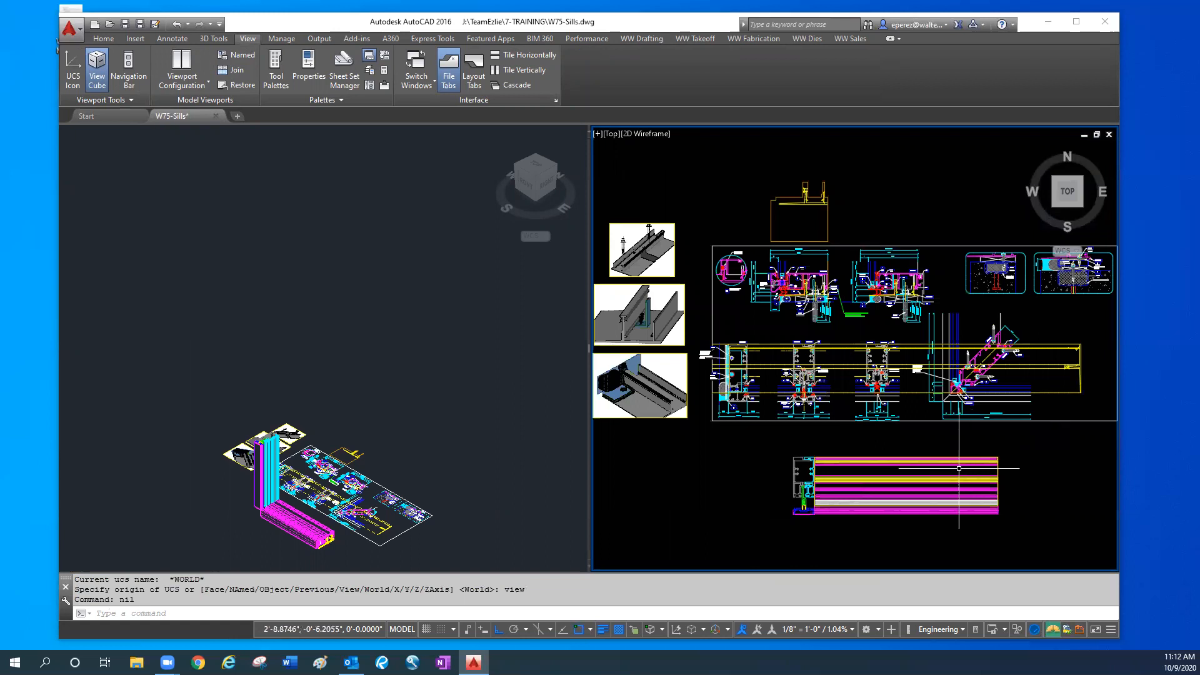
- Move the extruded sill and mullion model 24 inches straight down in plan, away from the detail sheet
click(704, 494)
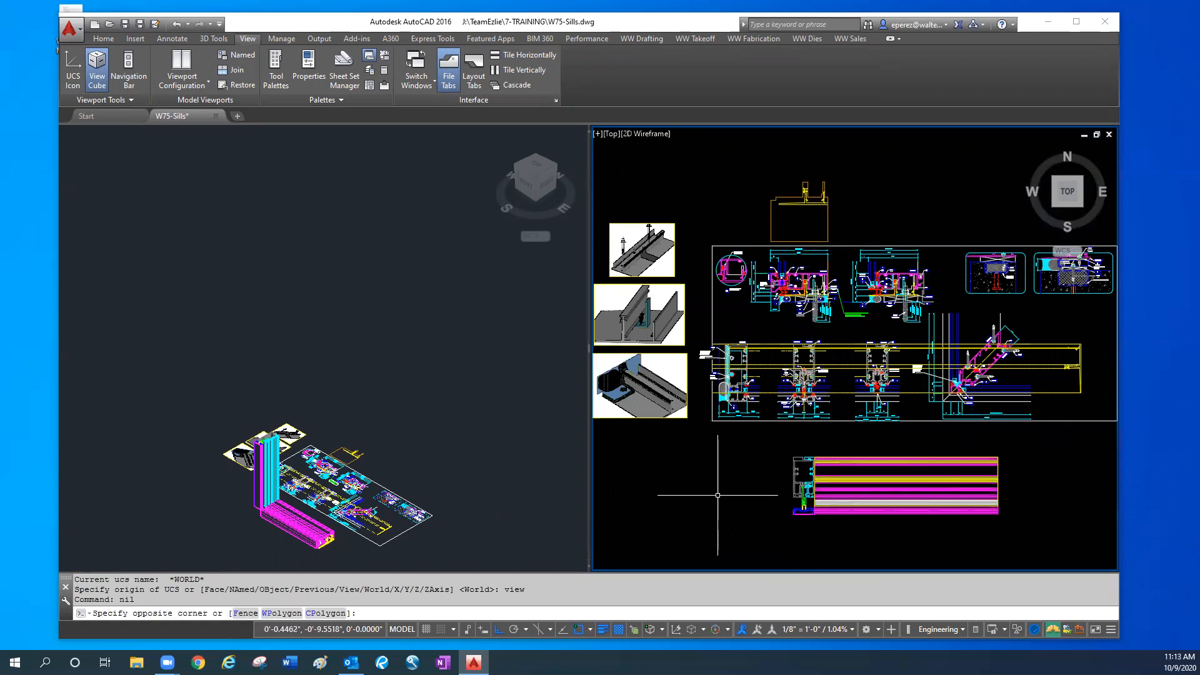
click(718, 493)
middle_drag(720, 516, 707, 403)
text(m)
key(Return)
click(1012, 422)
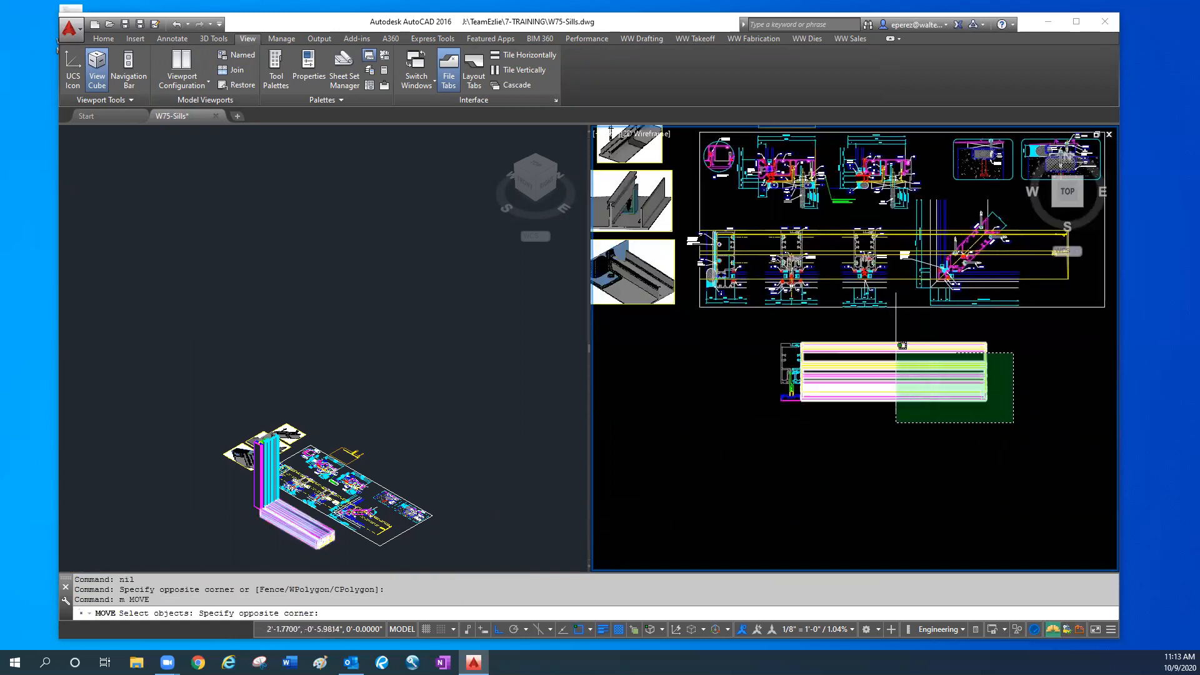
click(747, 322)
key(Return)
click(806, 415)
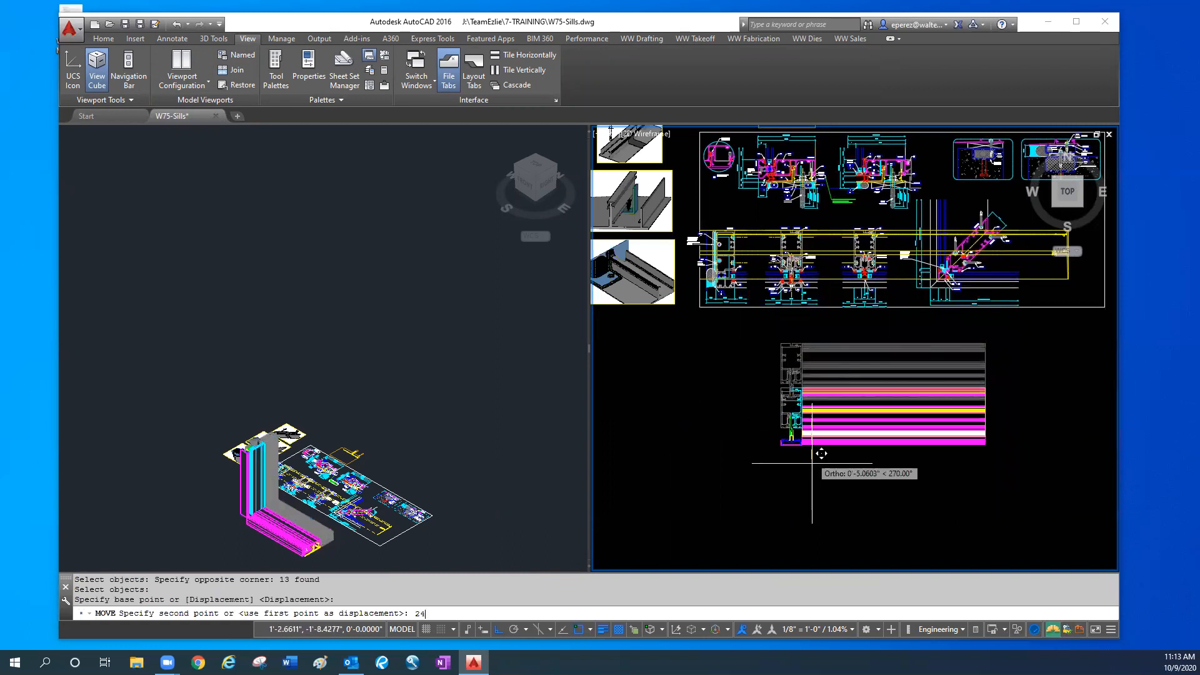
text(24)
key(Return)
- Examine the exposed profile end of the extruded sill in the isometric model view
click(286, 522)
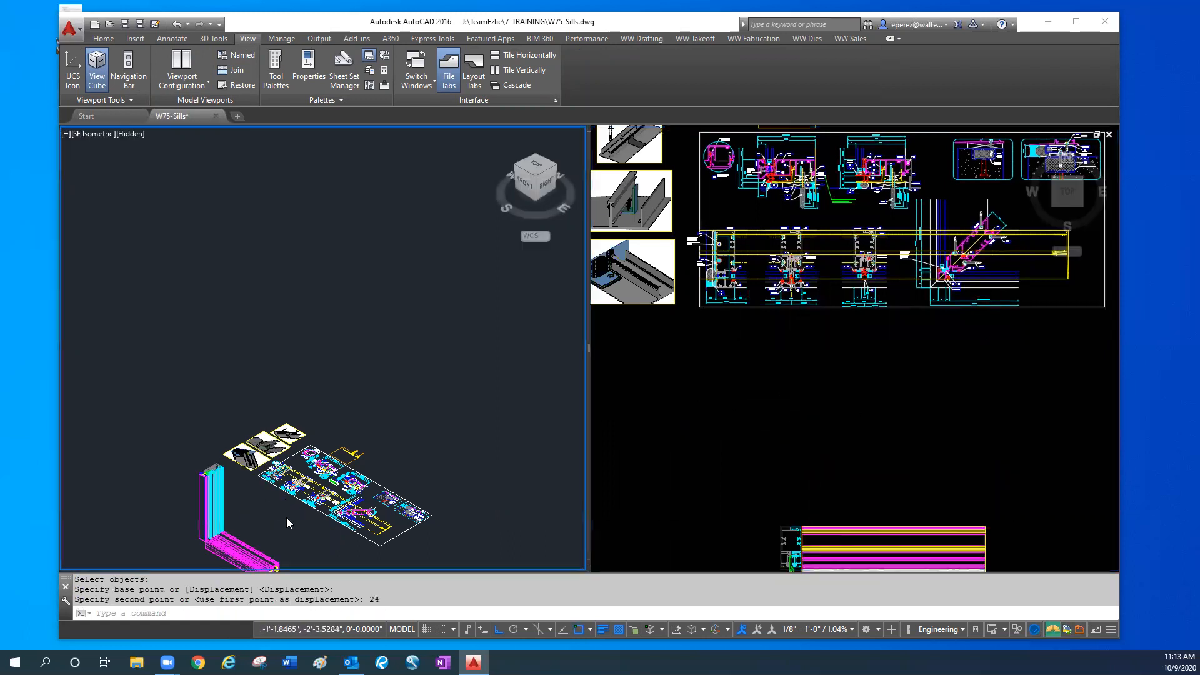
scroll(286, 523, up, 4)
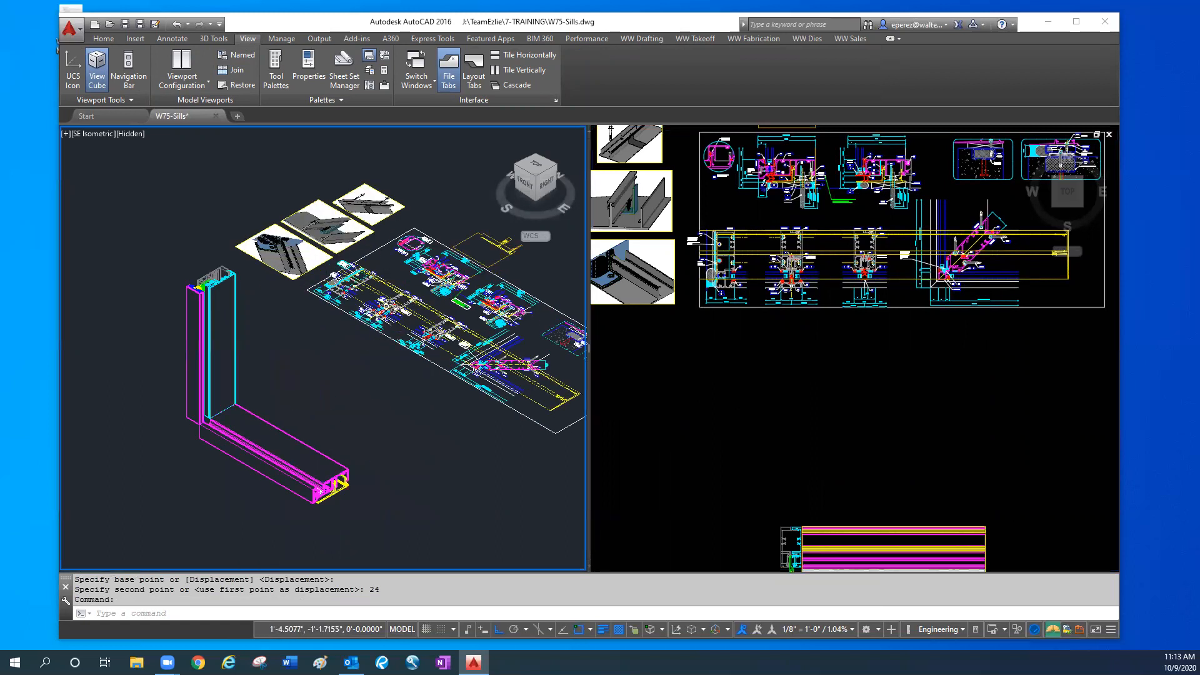
scroll(322, 370, up, 2)
click(926, 428)
key(Escape)
middle_drag(887, 340, 892, 465)
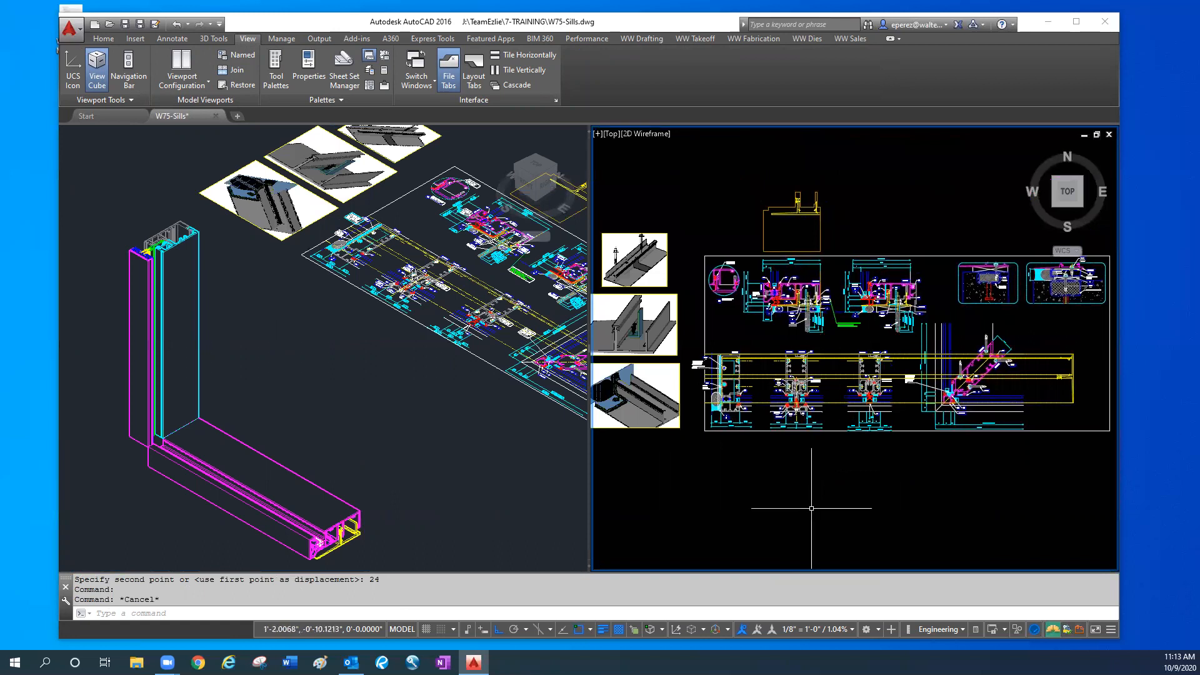
click(238, 427)
scroll(337, 518, up, 4)
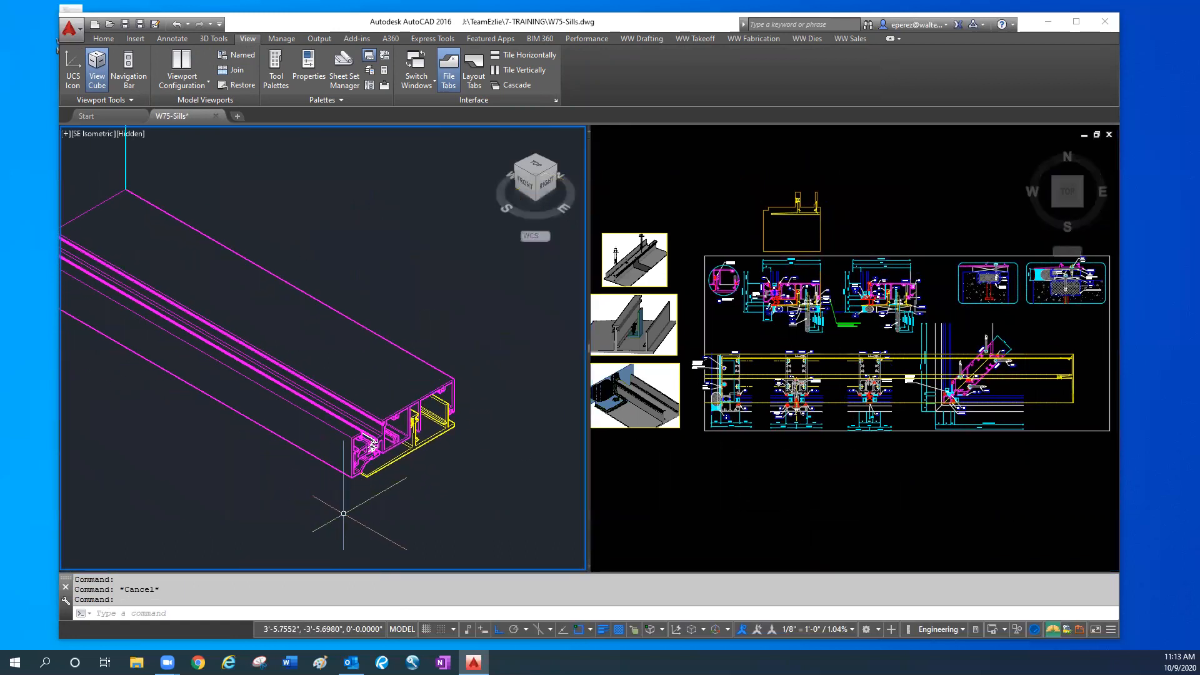
scroll(378, 456, up, 3)
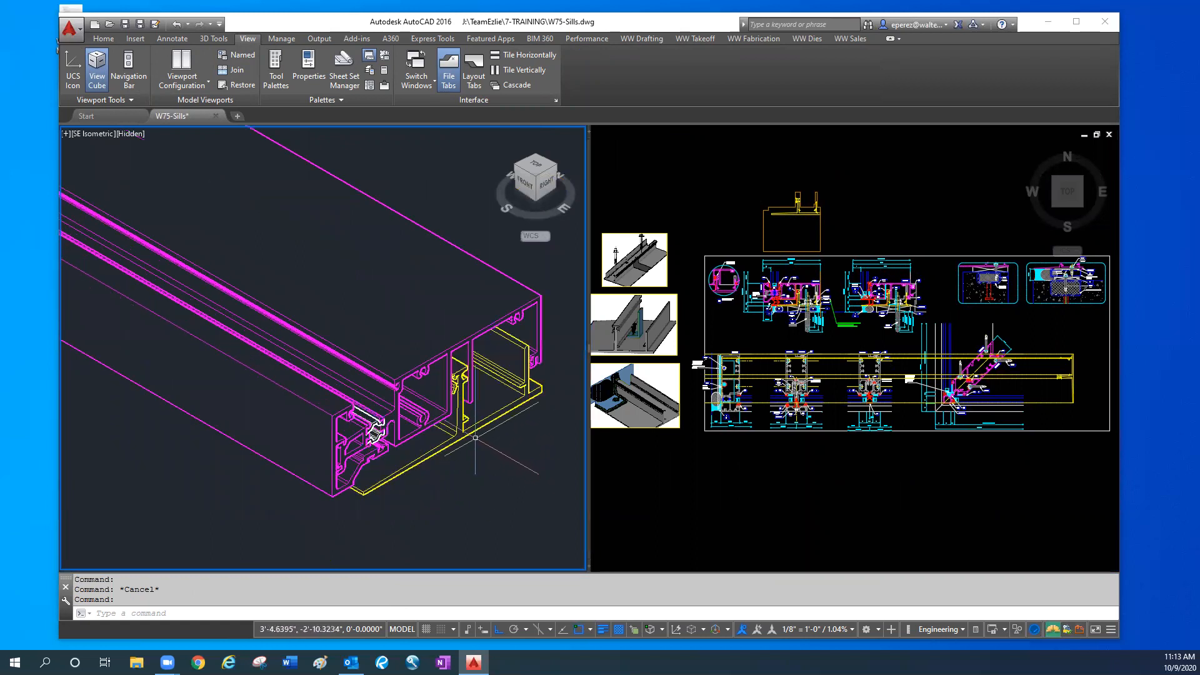
scroll(472, 446, down, 4)
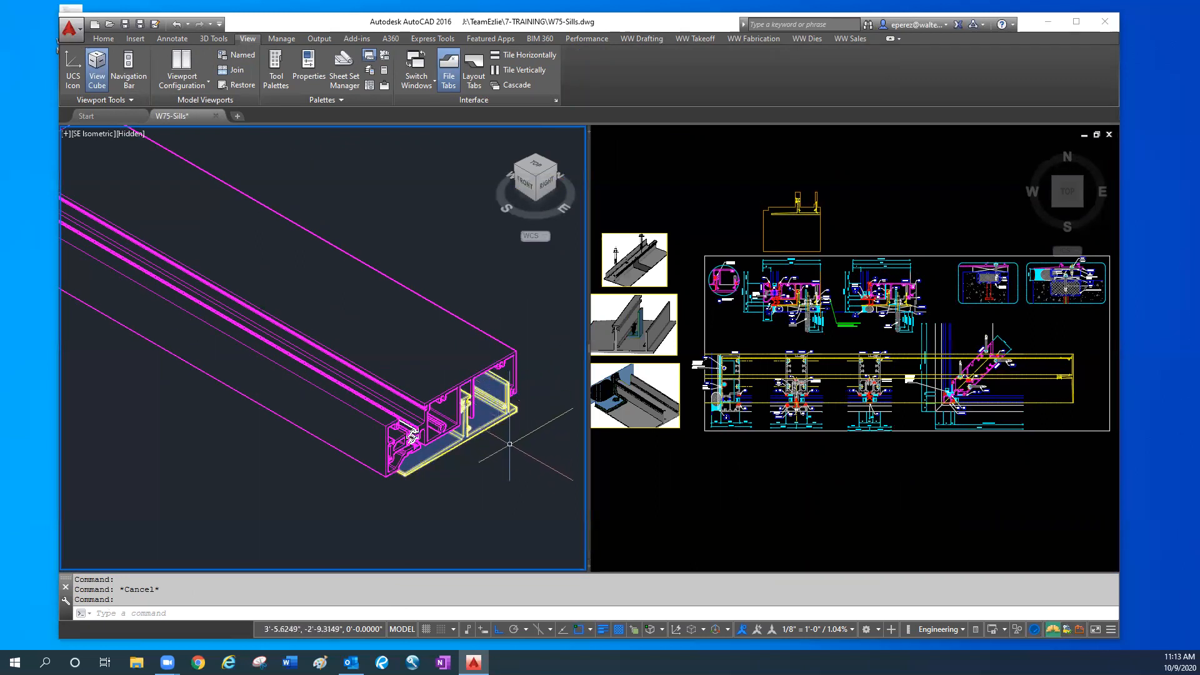
middle_drag(510, 445, 433, 506)
- Compare the interior side of the sill section in plan with the mullion-to-sill corner of the 3D model
click(883, 354)
scroll(808, 310, up, 6)
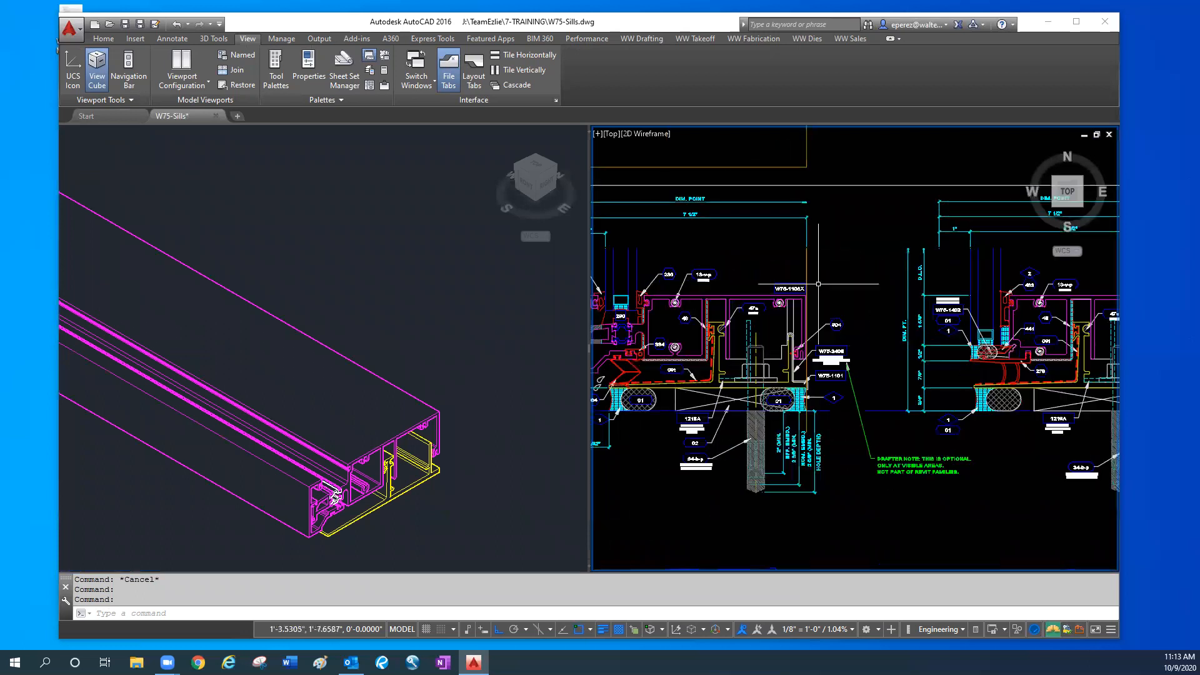
middle_drag(808, 309, 845, 312)
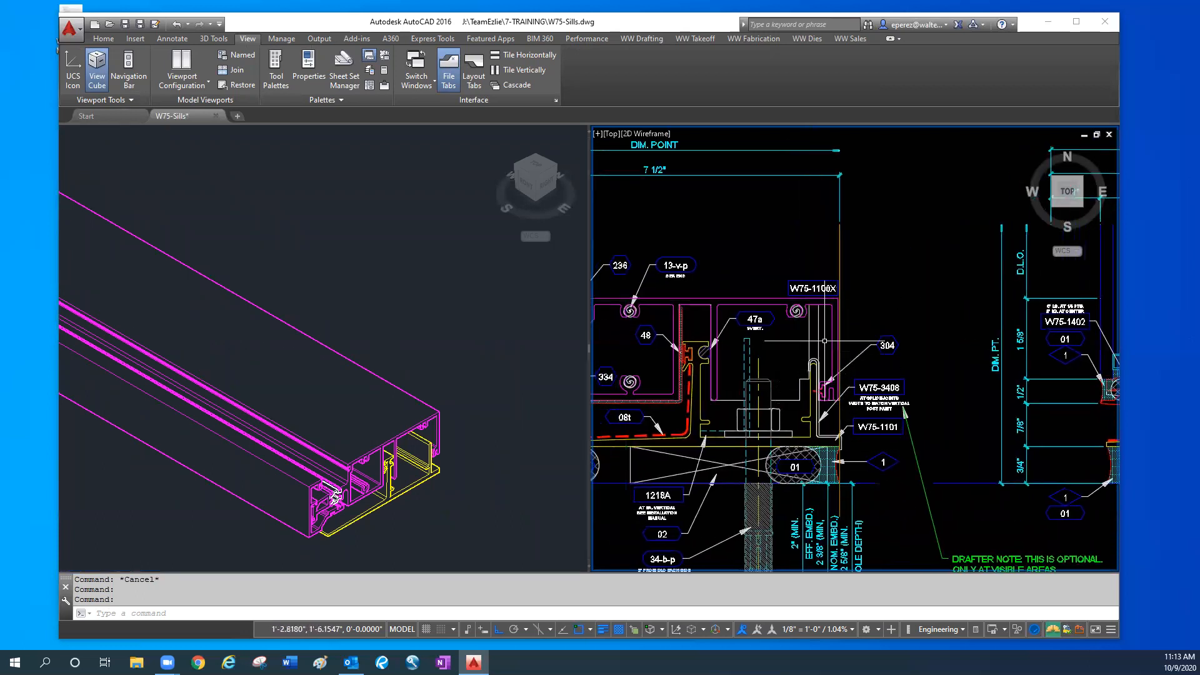
scroll(561, 515, down, 2)
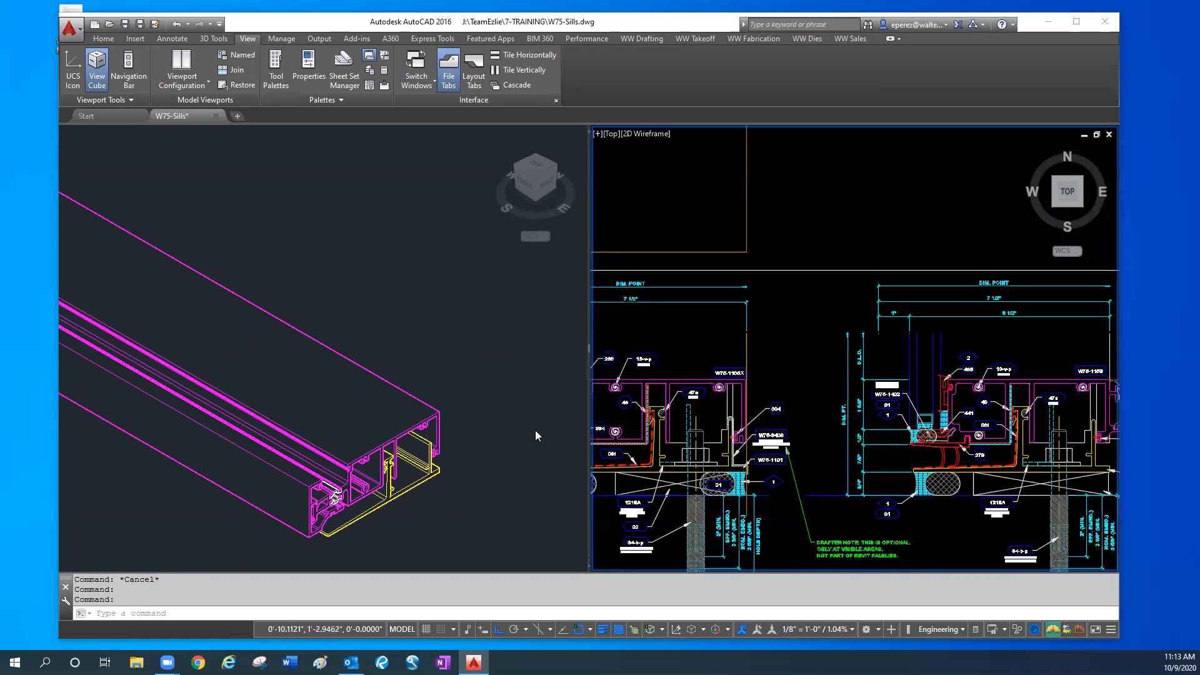
click(534, 432)
middle_drag(511, 421, 761, 413)
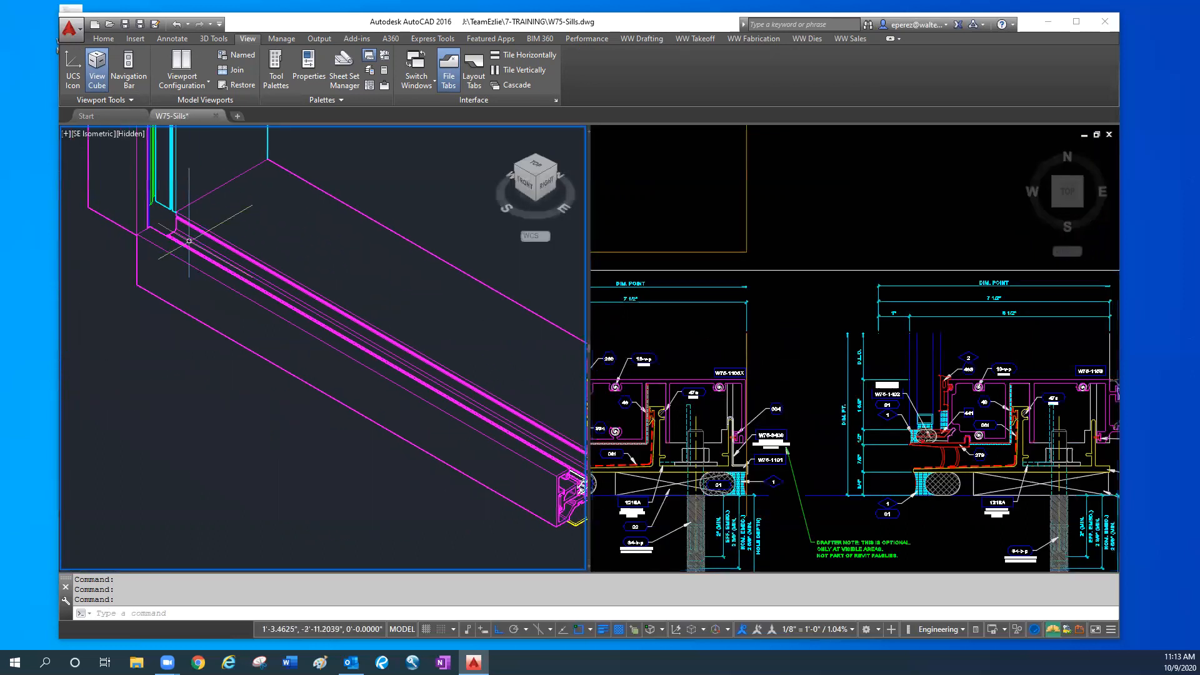
scroll(181, 231, up, 2)
middle_drag(179, 223, 185, 437)
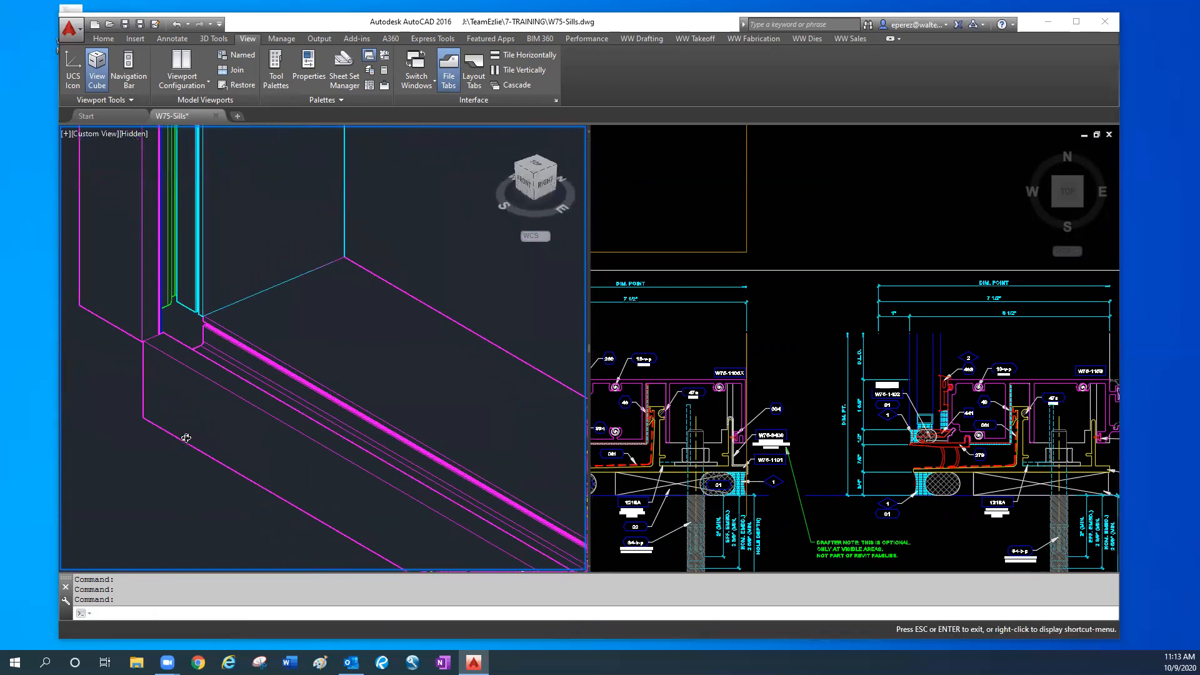
- Examine the sill section with the captured notch alongside the model's sill-to-mullion corner, covering the perimeter sealant, anchor and sill flashing
click(806, 395)
middle_drag(838, 375, 963, 316)
mouse_move(712, 496)
middle_down()
mouse_move(761, 493)
mouse_move(770, 505)
mouse_move(839, 462)
middle_up()
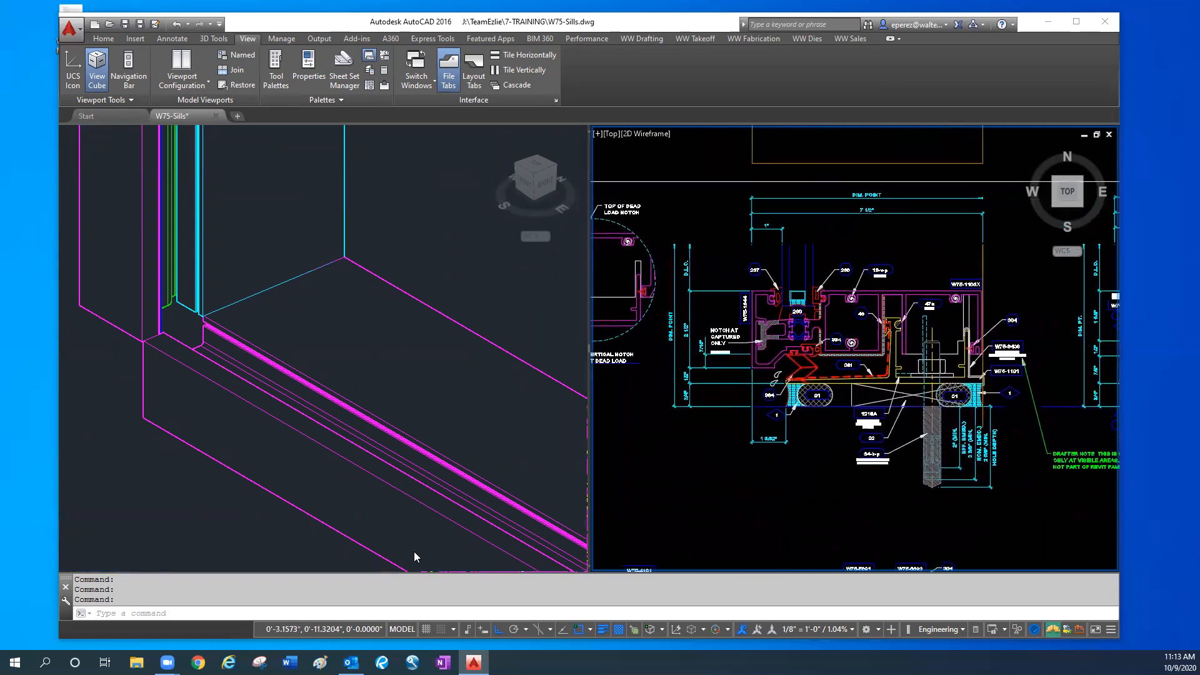
click(159, 471)
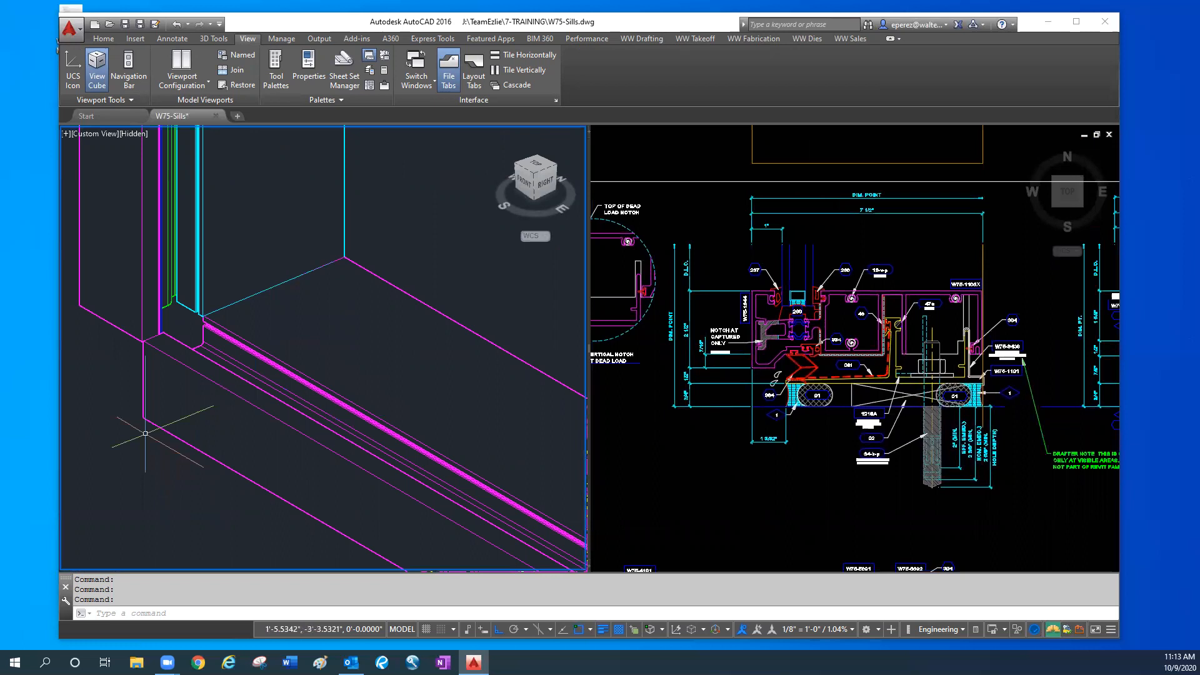
scroll(876, 338, up, 3)
scroll(876, 326, down, 4)
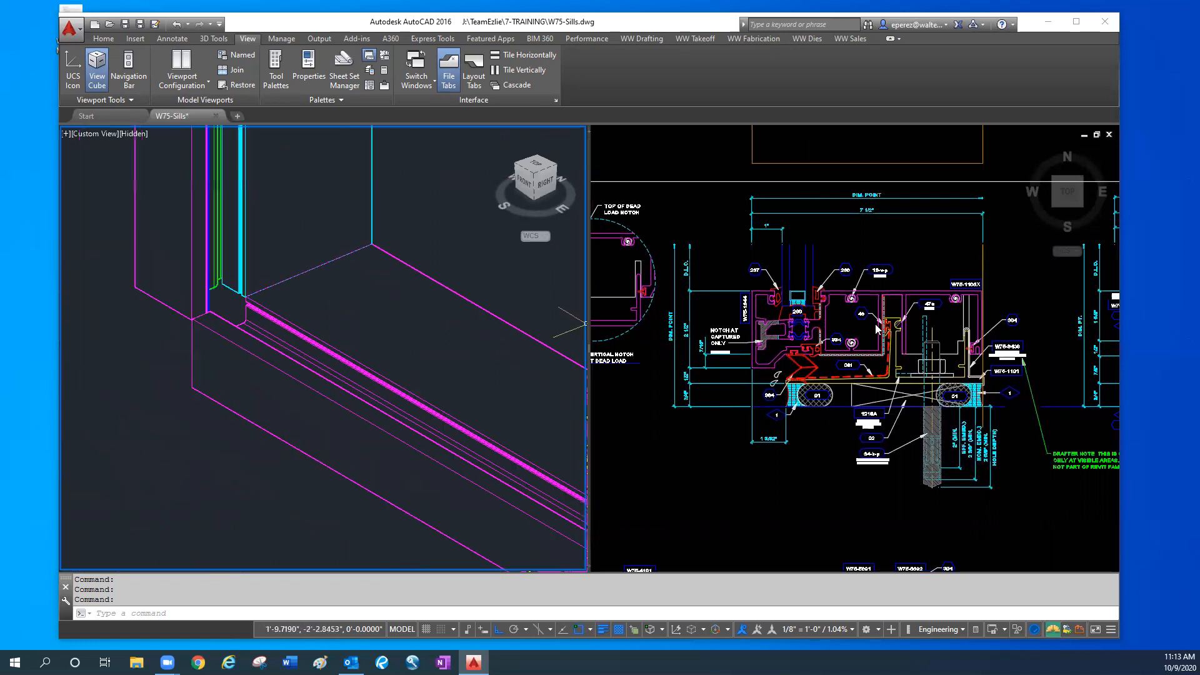
click(774, 470)
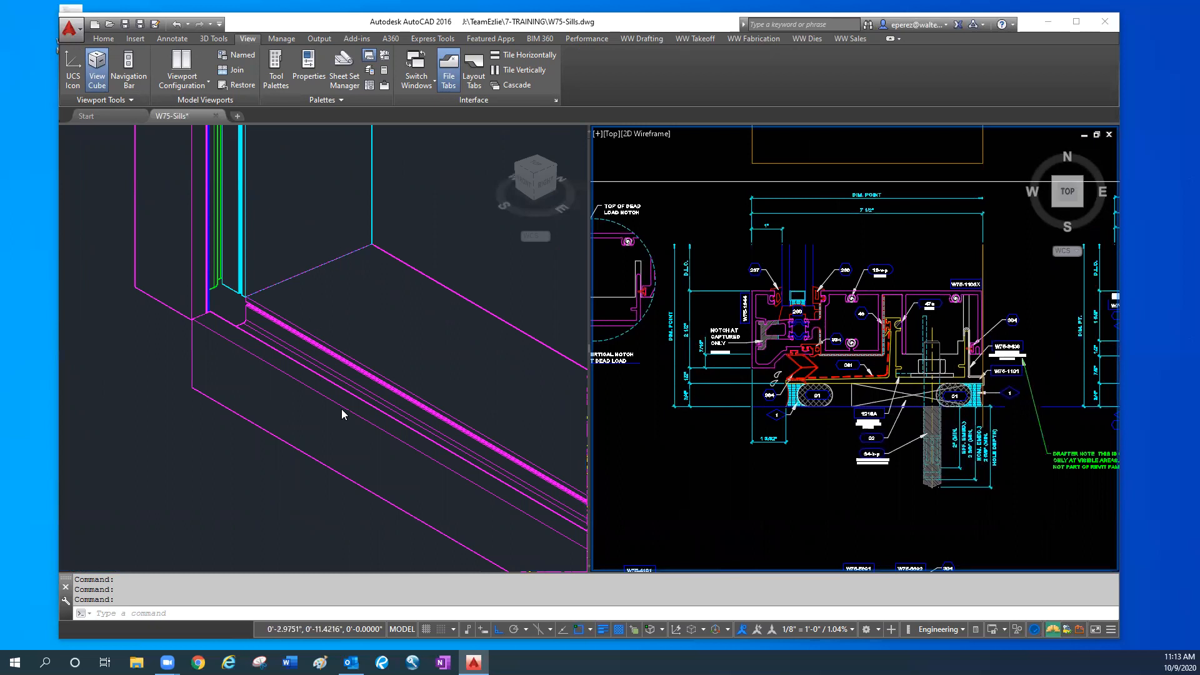
key(Escape)
key(Escape)
click(792, 519)
scroll(791, 519, up, 2)
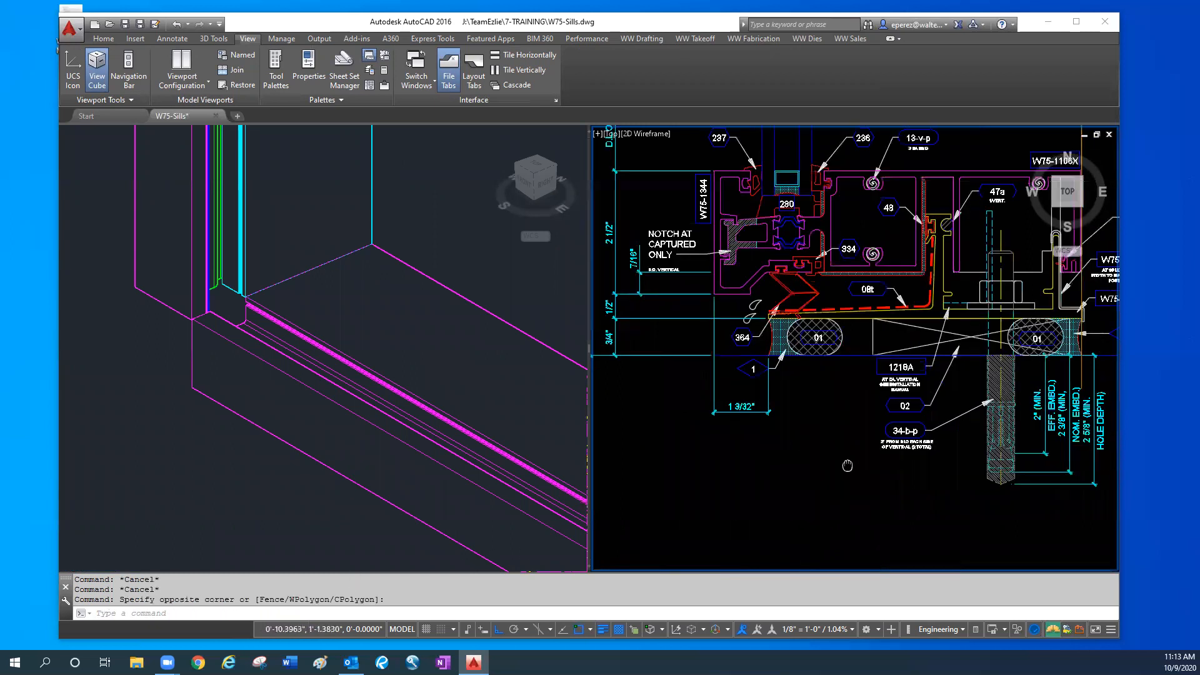
middle_drag(808, 500, 822, 550)
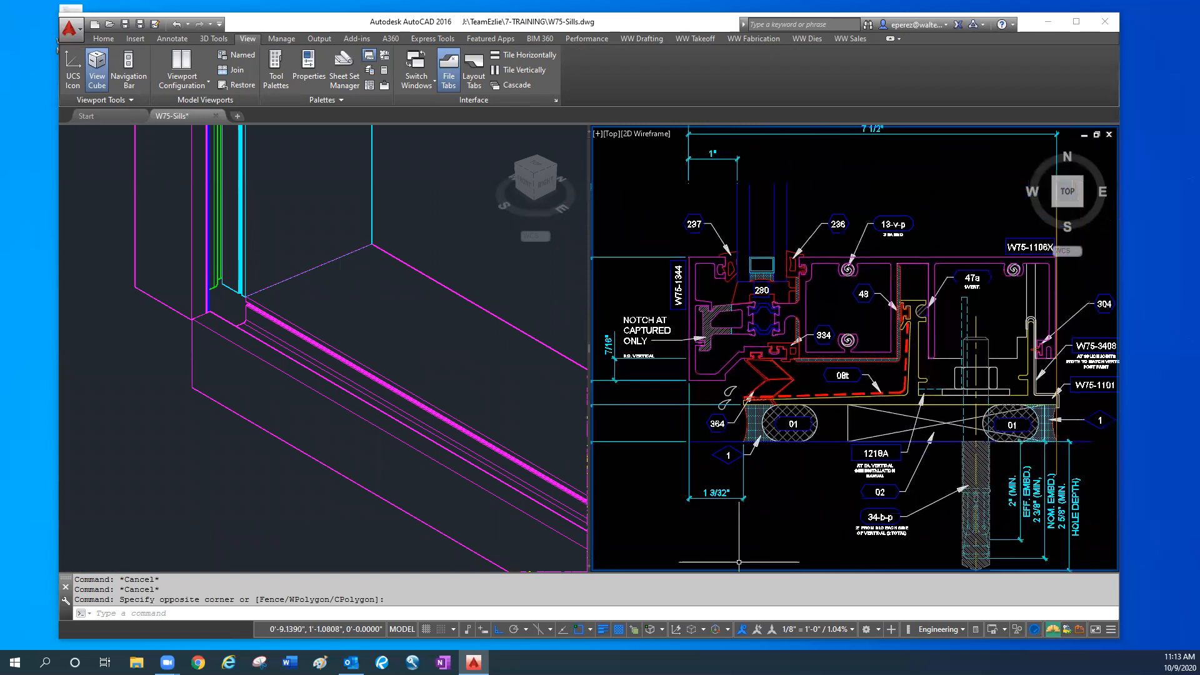
click(207, 328)
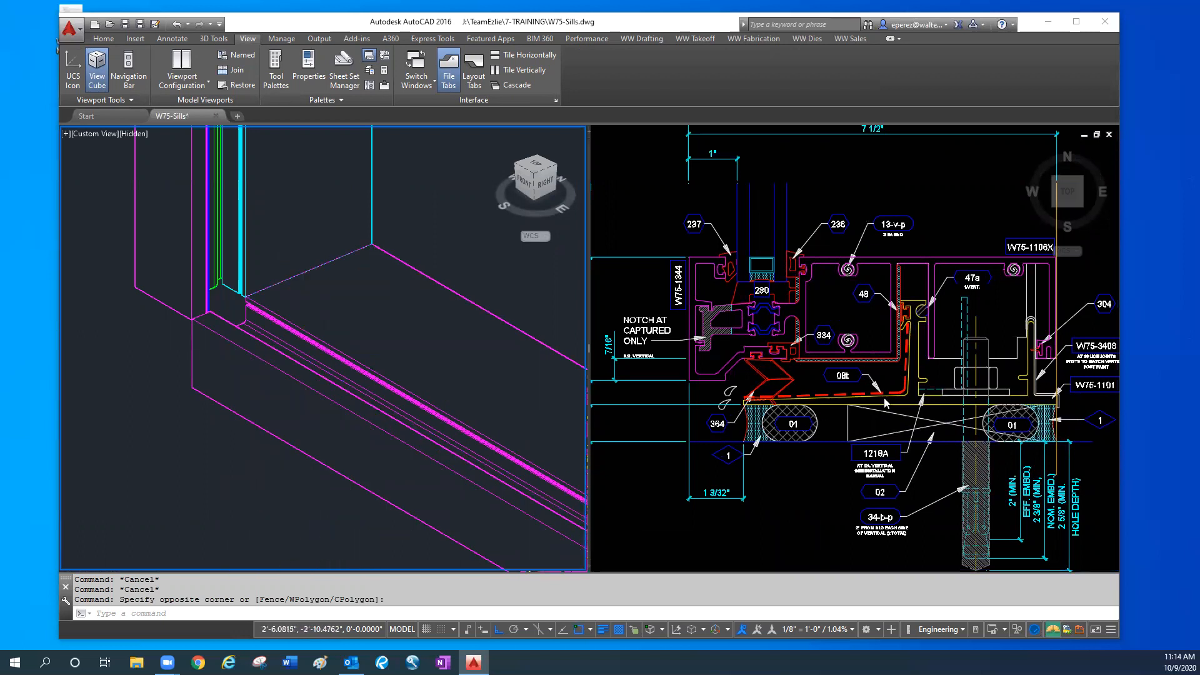
click(808, 514)
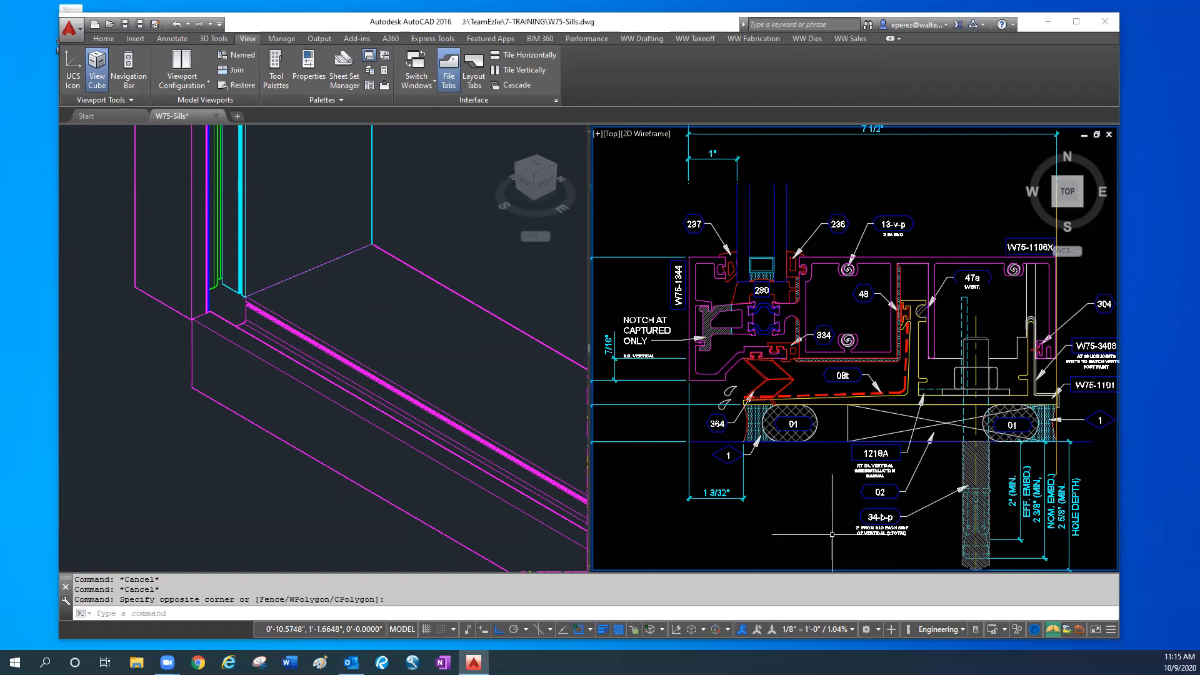
middle_drag(832, 535, 849, 529)
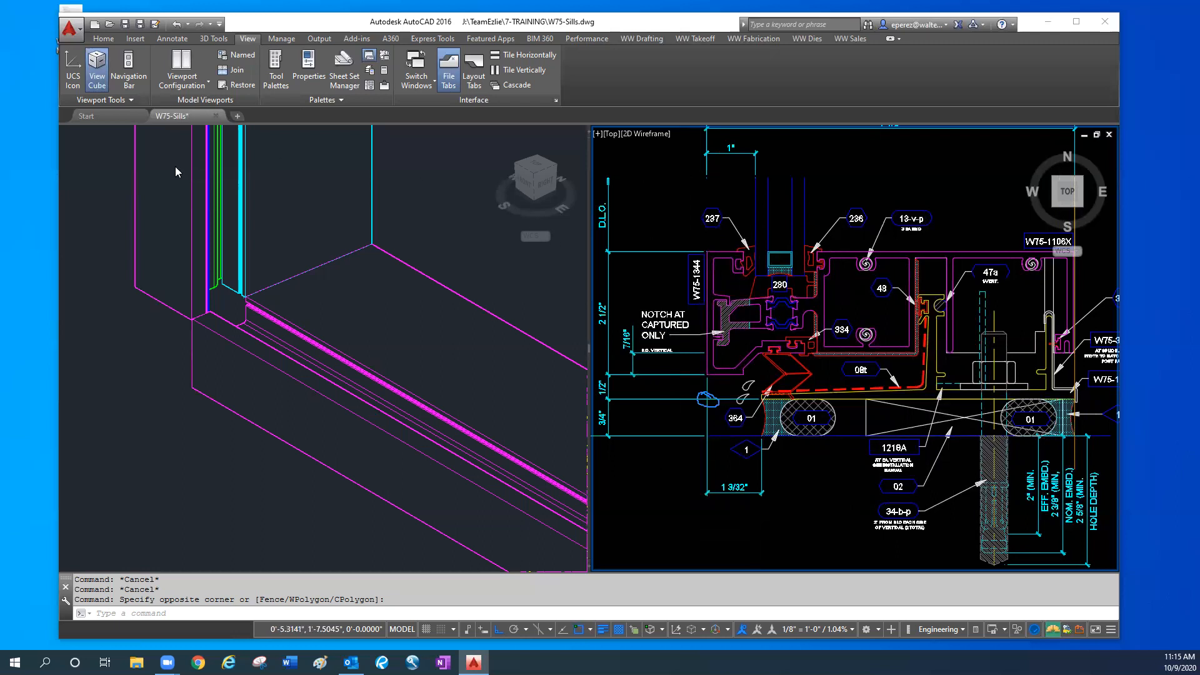
- Draw a horizontal line from the sill section's upper exterior corner along its top edge to beyond the interior face
key(Escape)
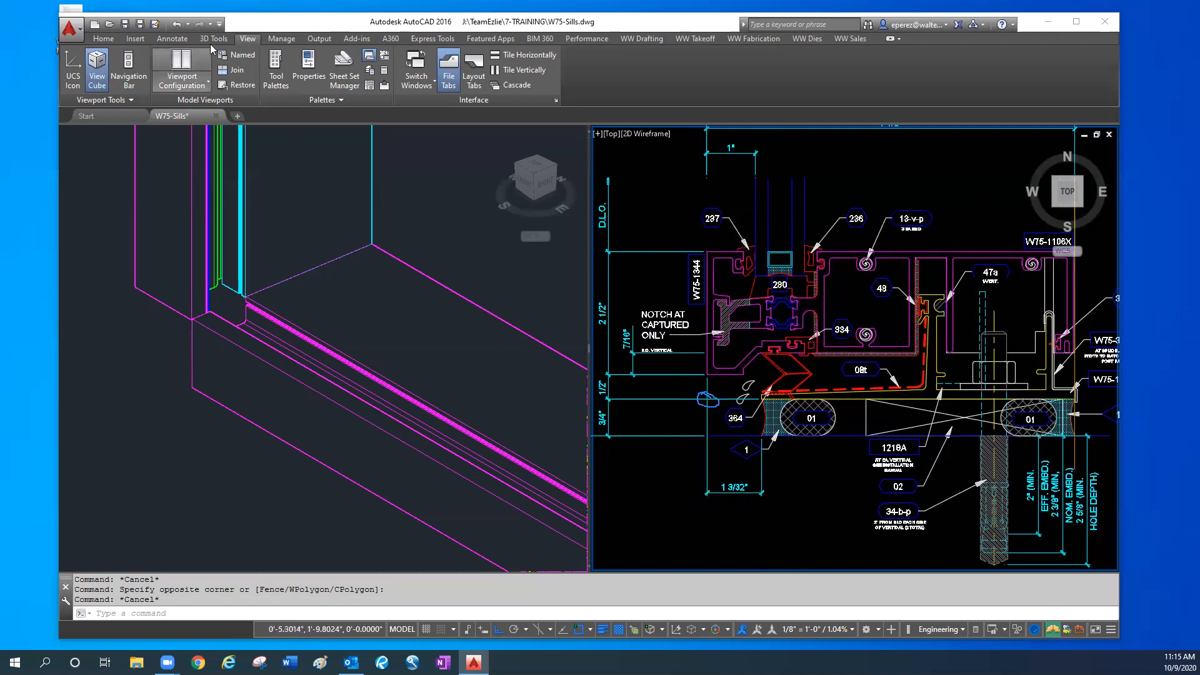
click(105, 39)
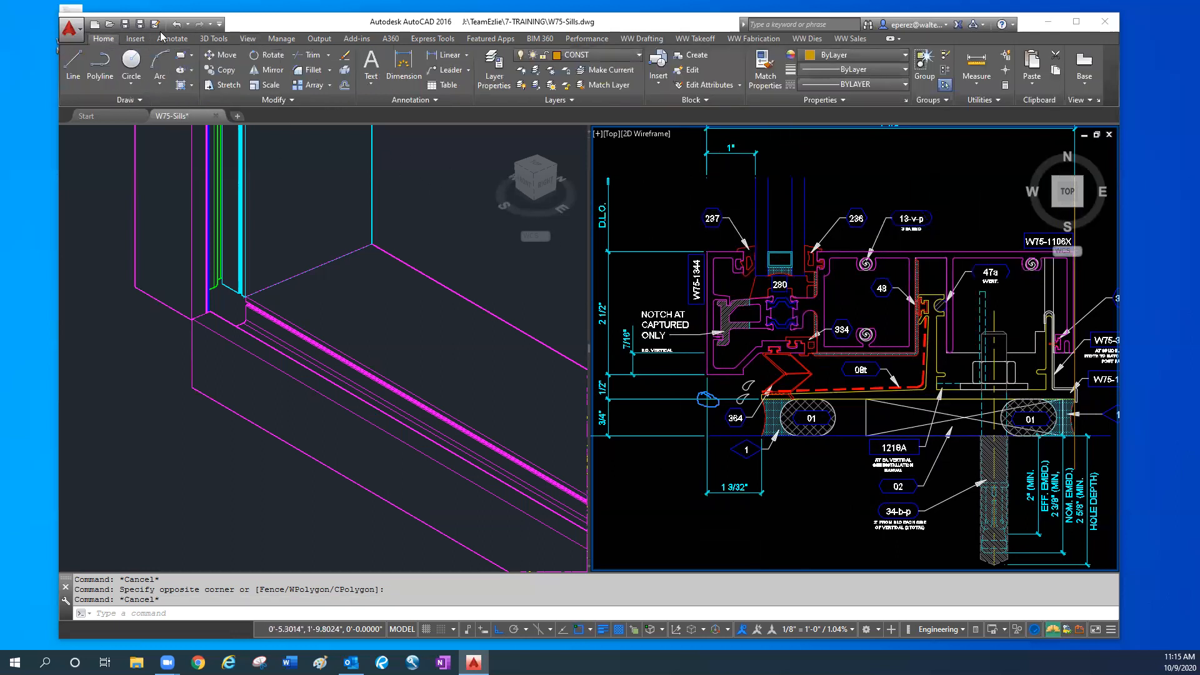
click(172, 38)
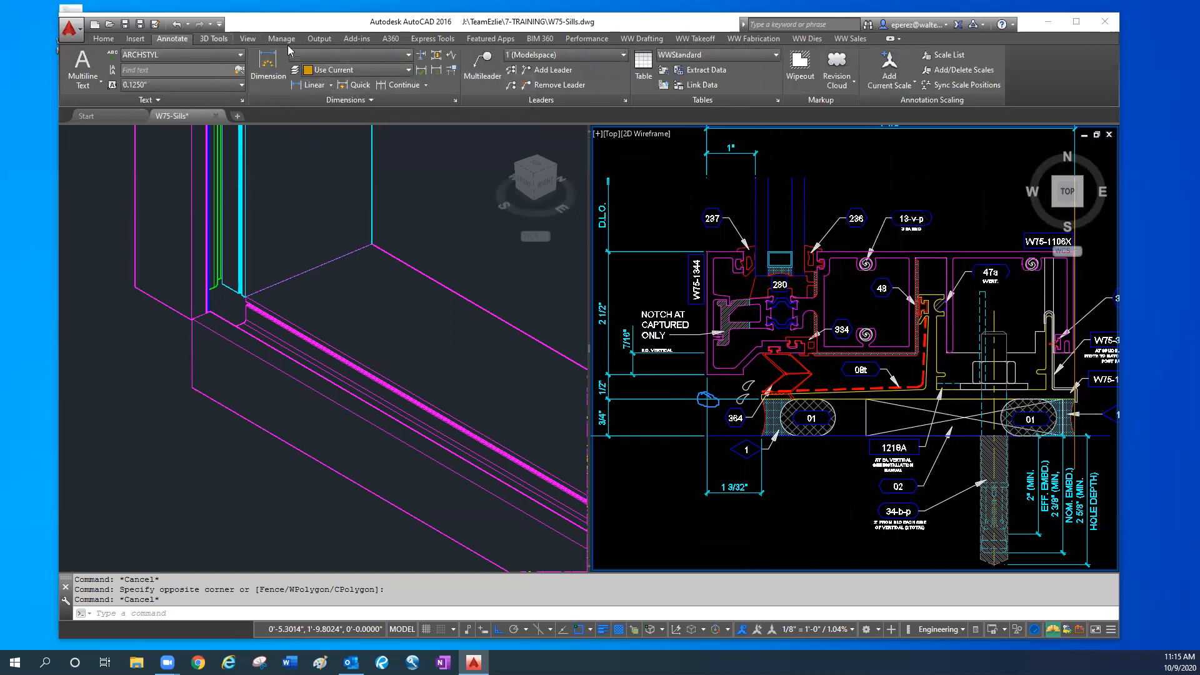
click(641, 38)
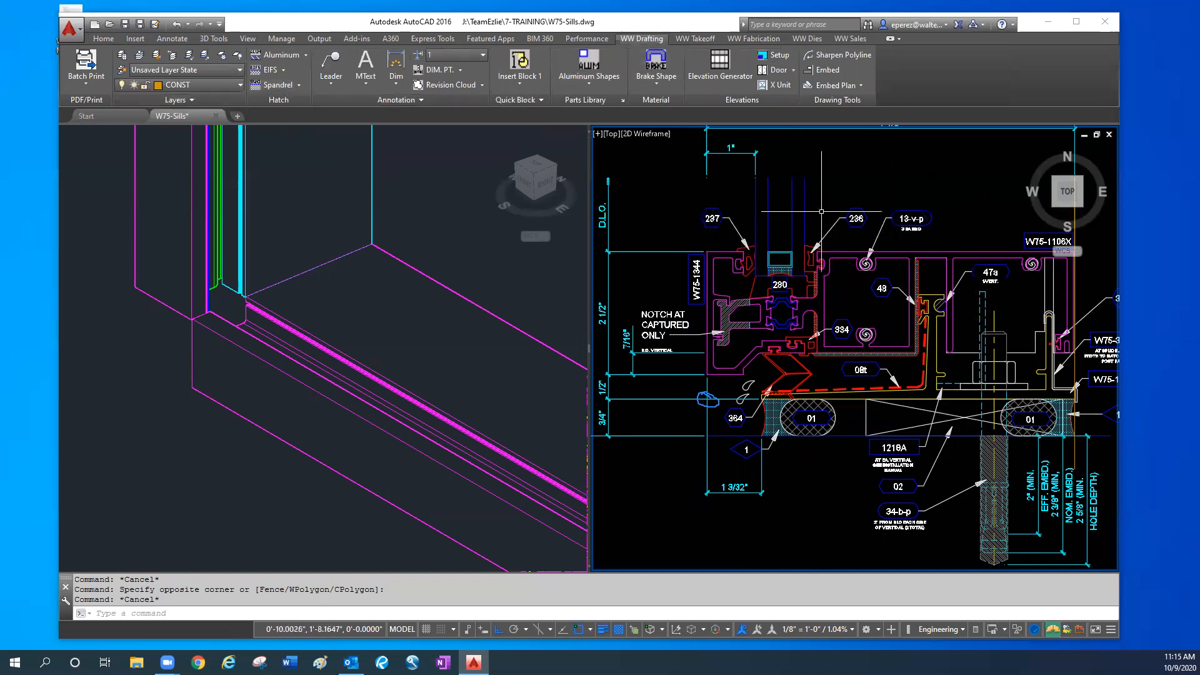
text(1)
key(Return)
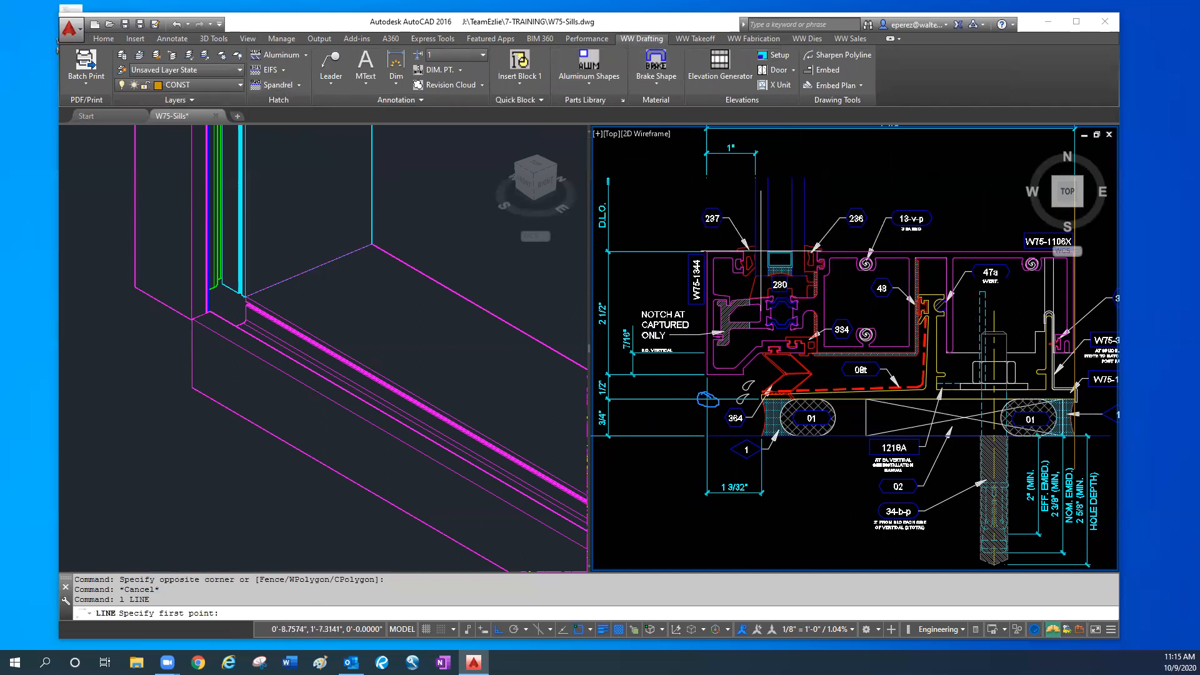
click(738, 250)
middle_drag(1115, 291, 995, 295)
key(Escape)
key(Escape)
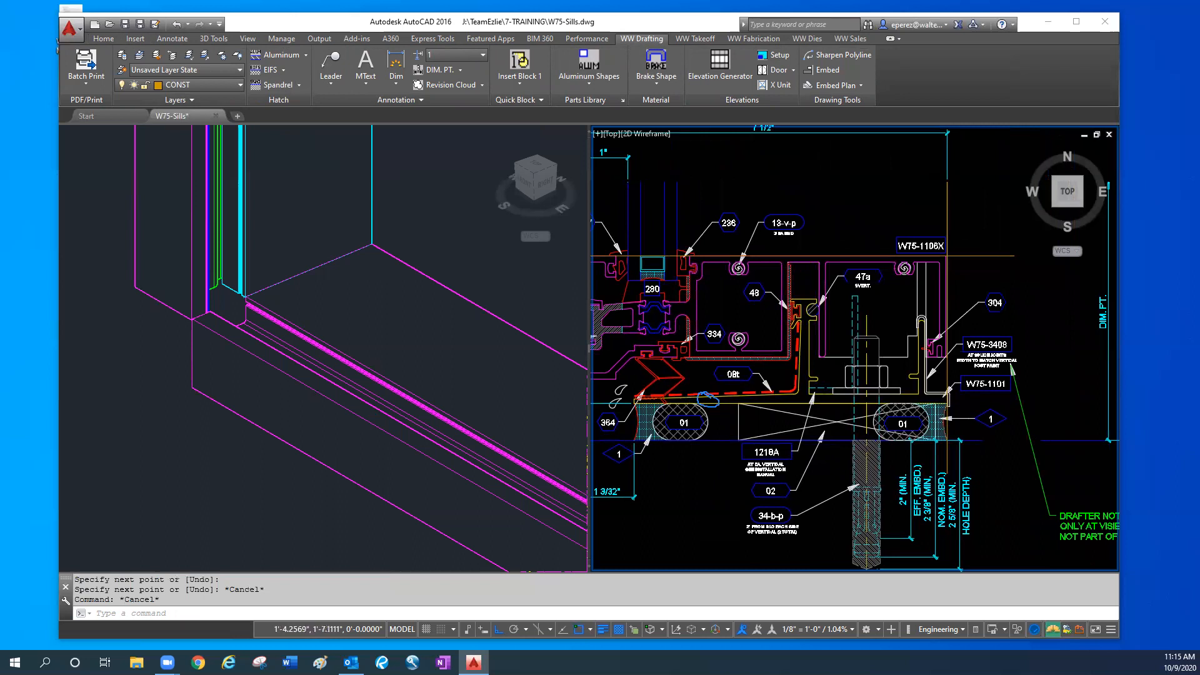
- Stretch the exterior end of the horizontal line about 3 inches outward past the sill section's D.L.O. and dim point dimensions
scroll(1000, 265, down, 2)
click(1002, 264)
click(985, 238)
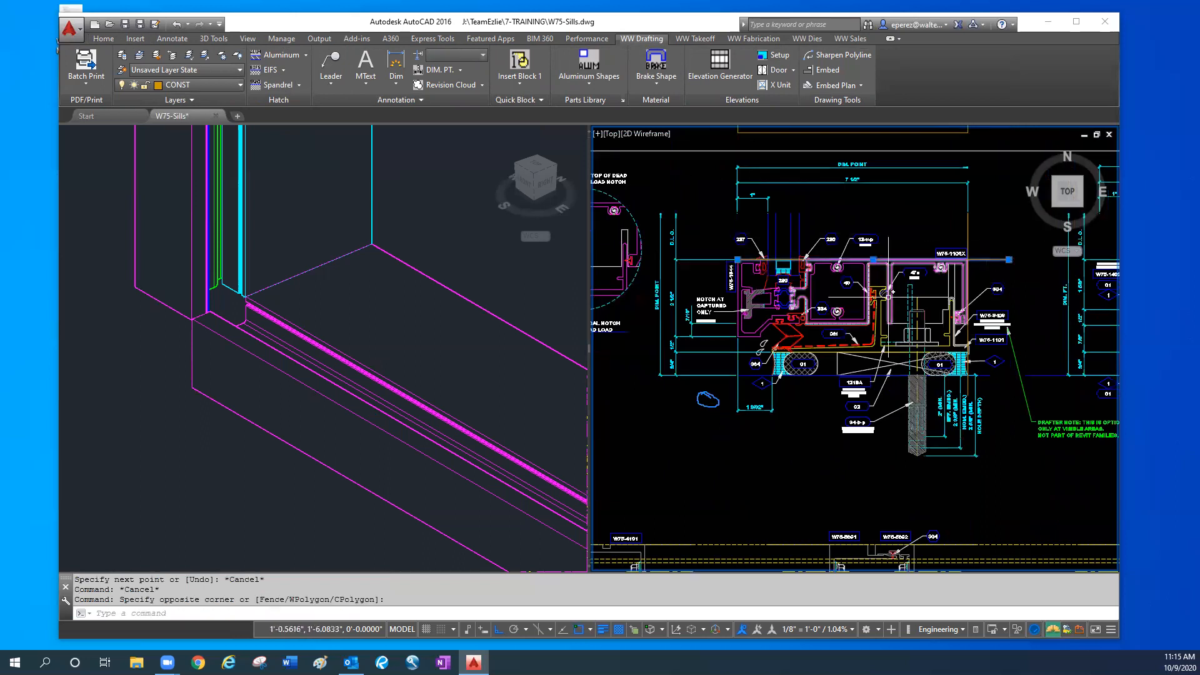
click(738, 259)
scroll(648, 258, up, 2)
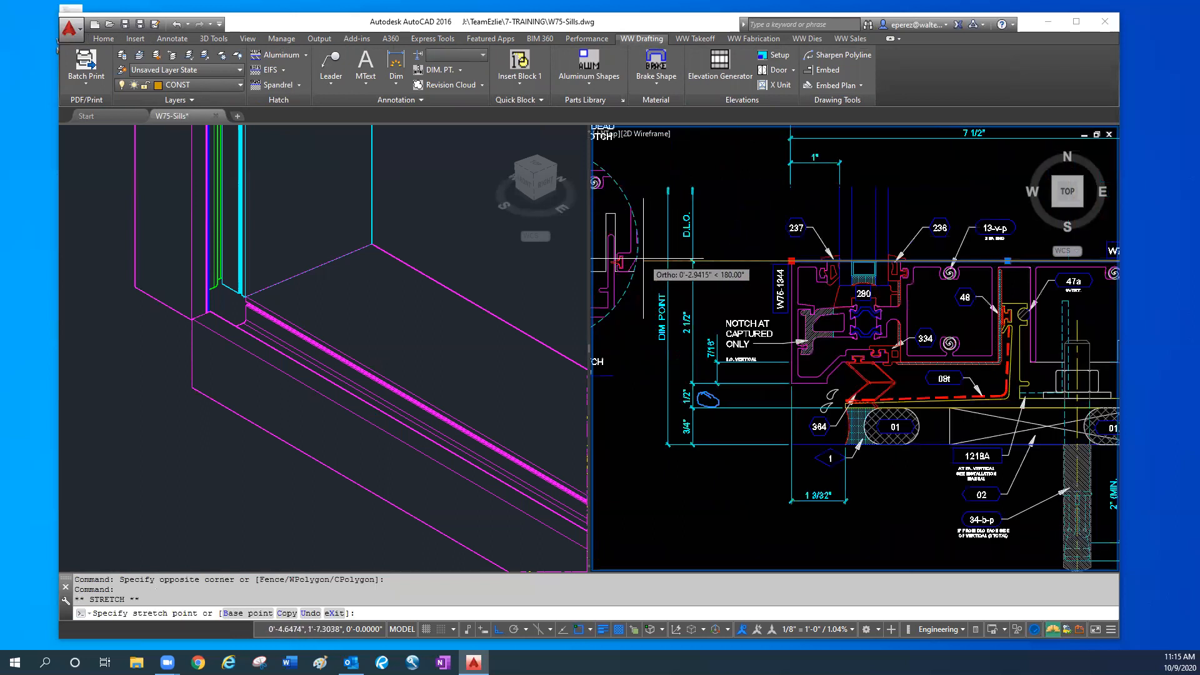
click(648, 258)
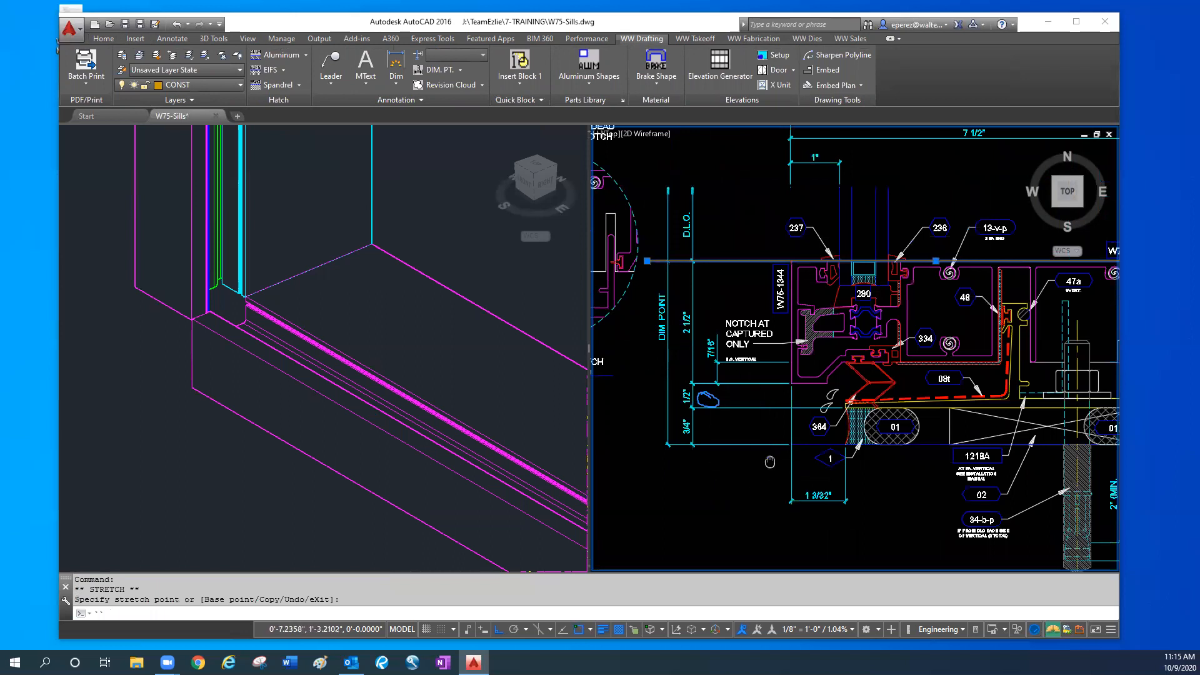
middle_drag(769, 461, 738, 454)
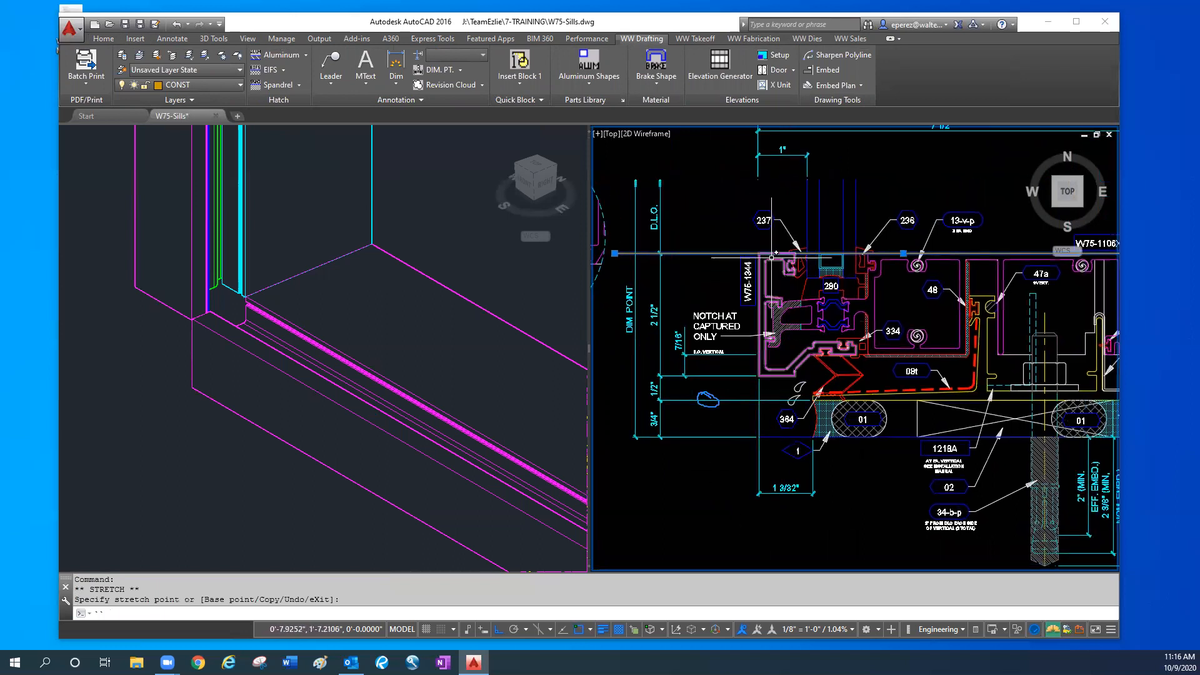
key(Escape)
key(Escape)
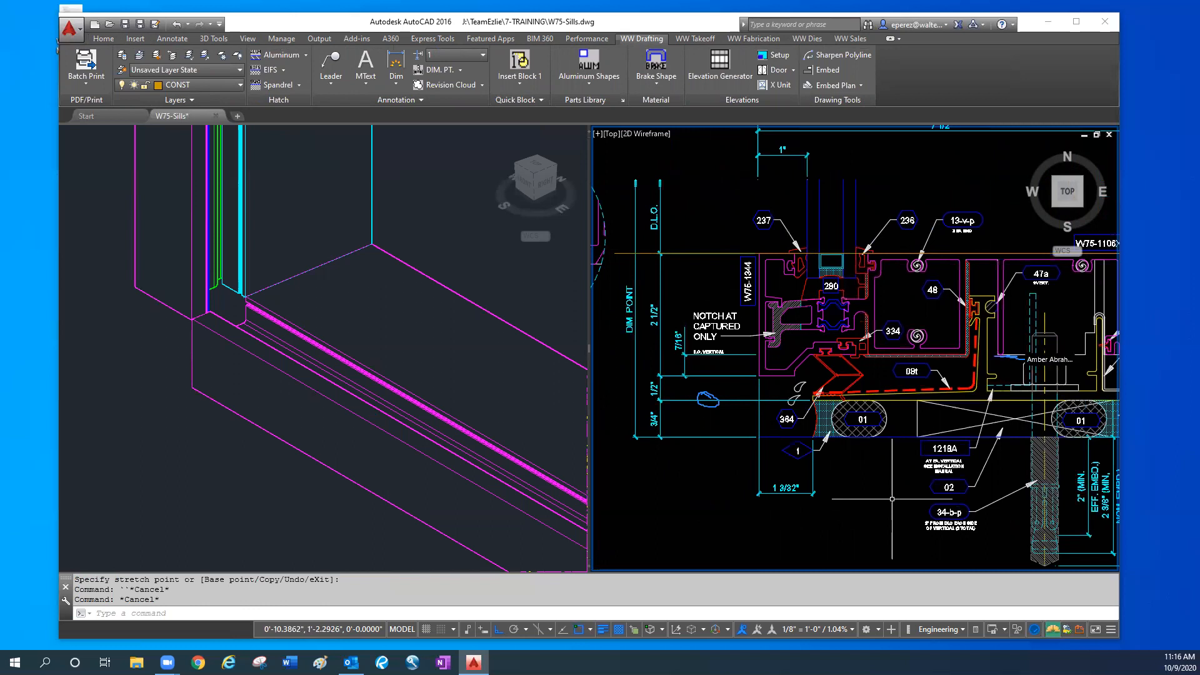
- Add a vertical linear dimension from the sill section's upper exterior corner to the upper point of the 7/16" dimension, just outside the exterior face
scroll(692, 366, up, 2)
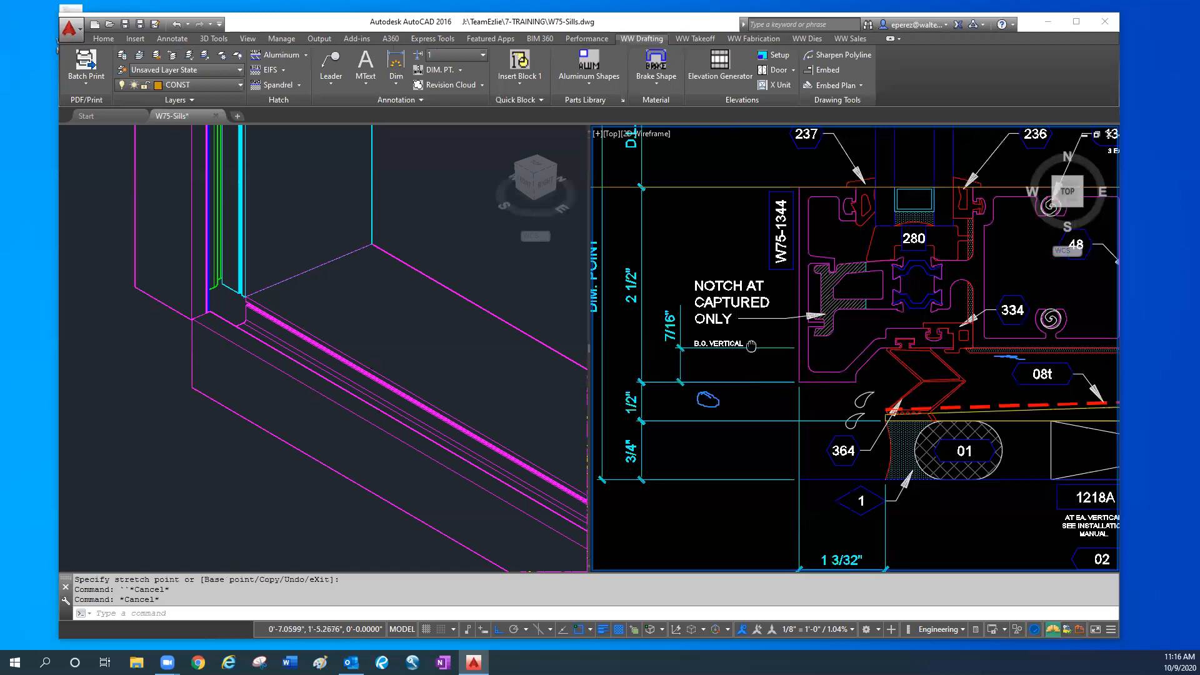
text(dl)
key(Return)
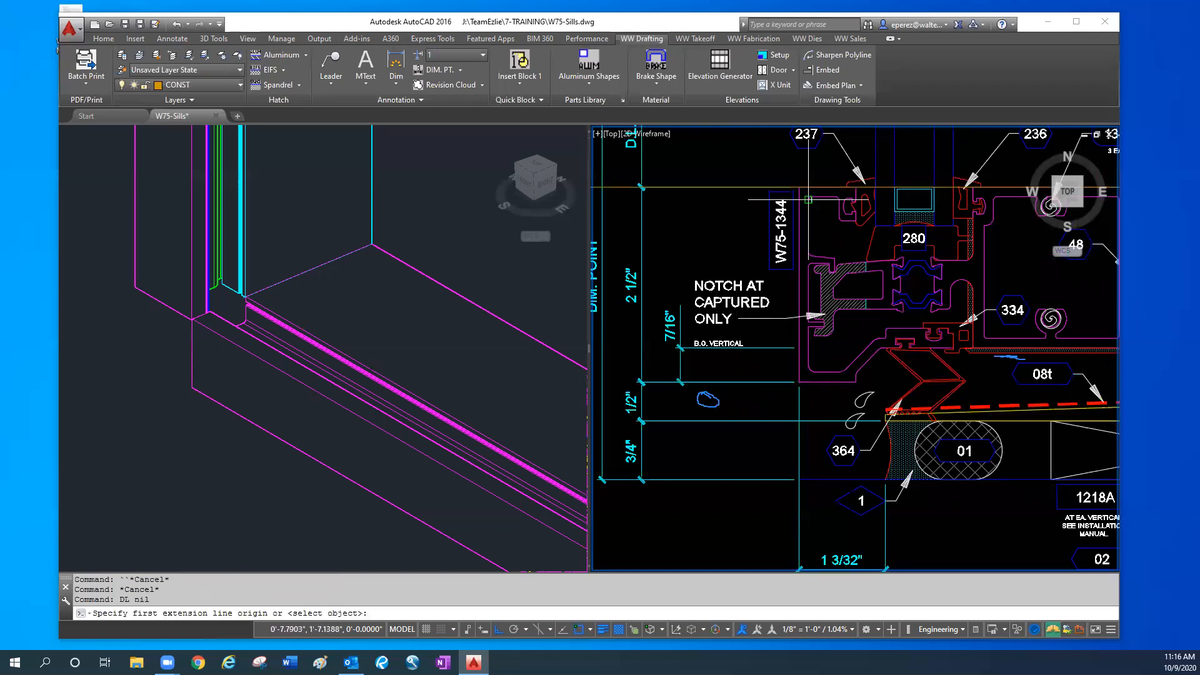
click(799, 187)
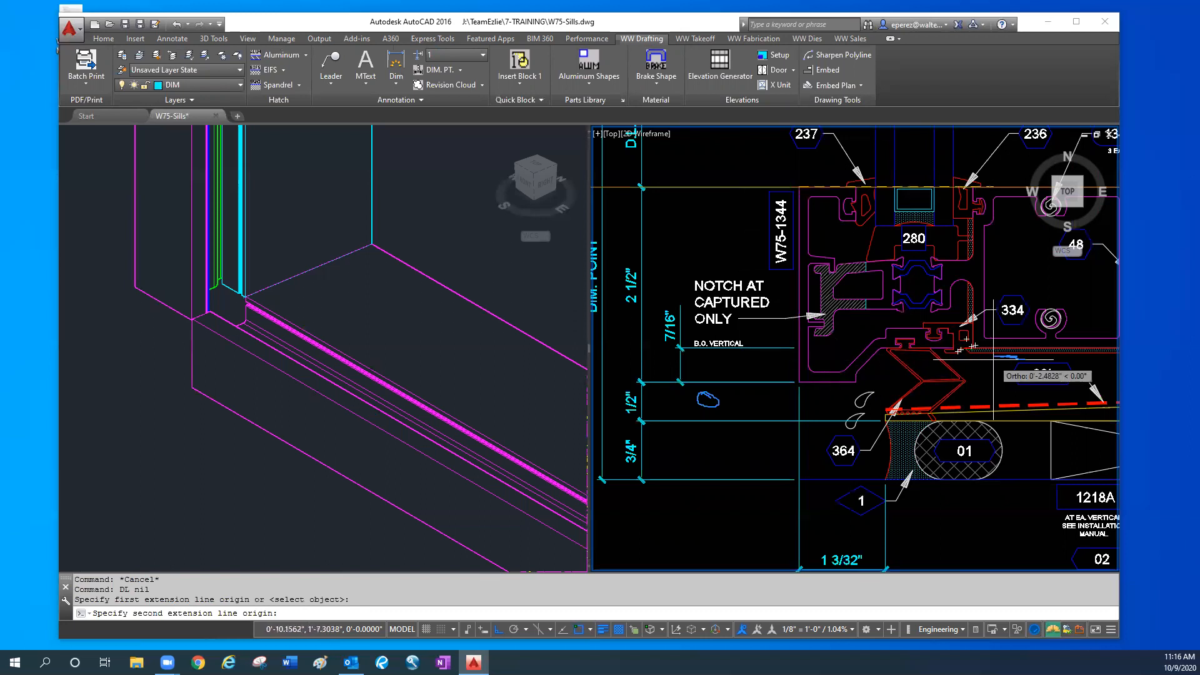
text(end)
key(space)
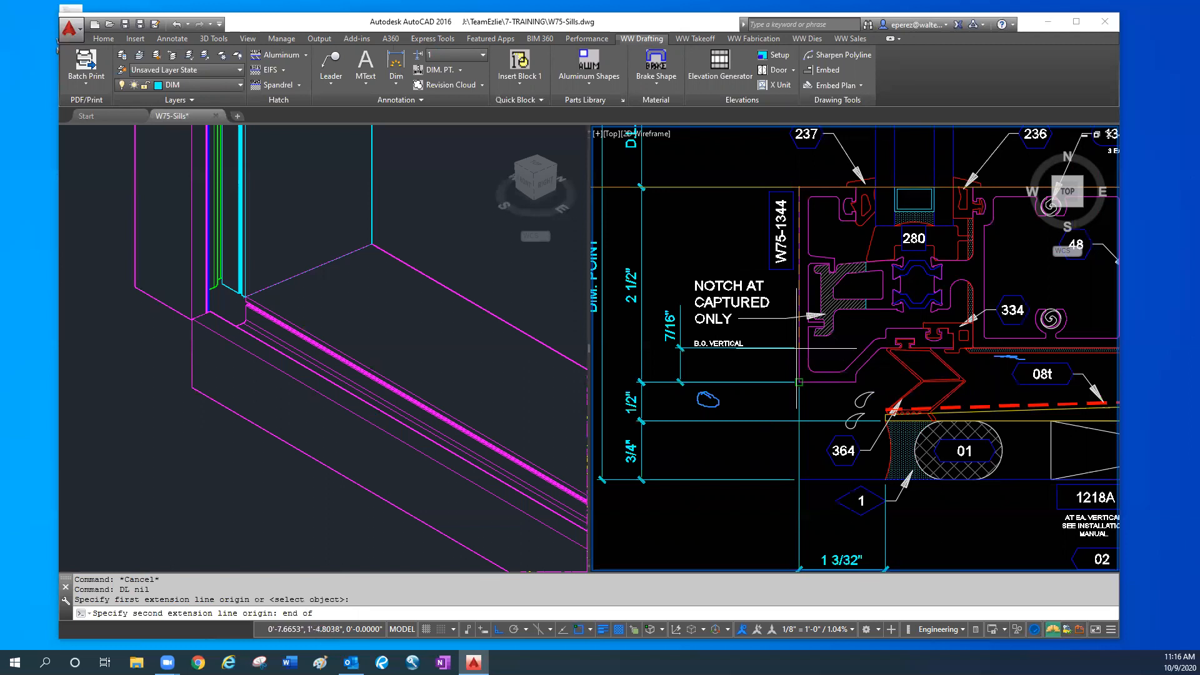
text(node)
key(Return)
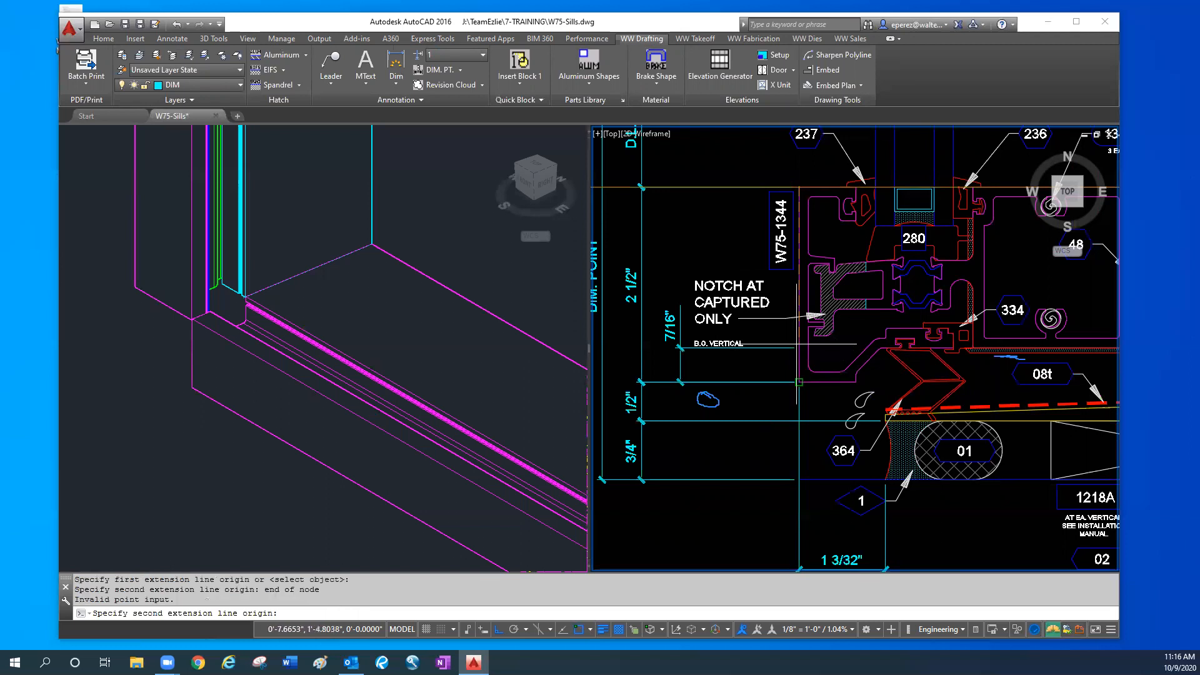
click(799, 348)
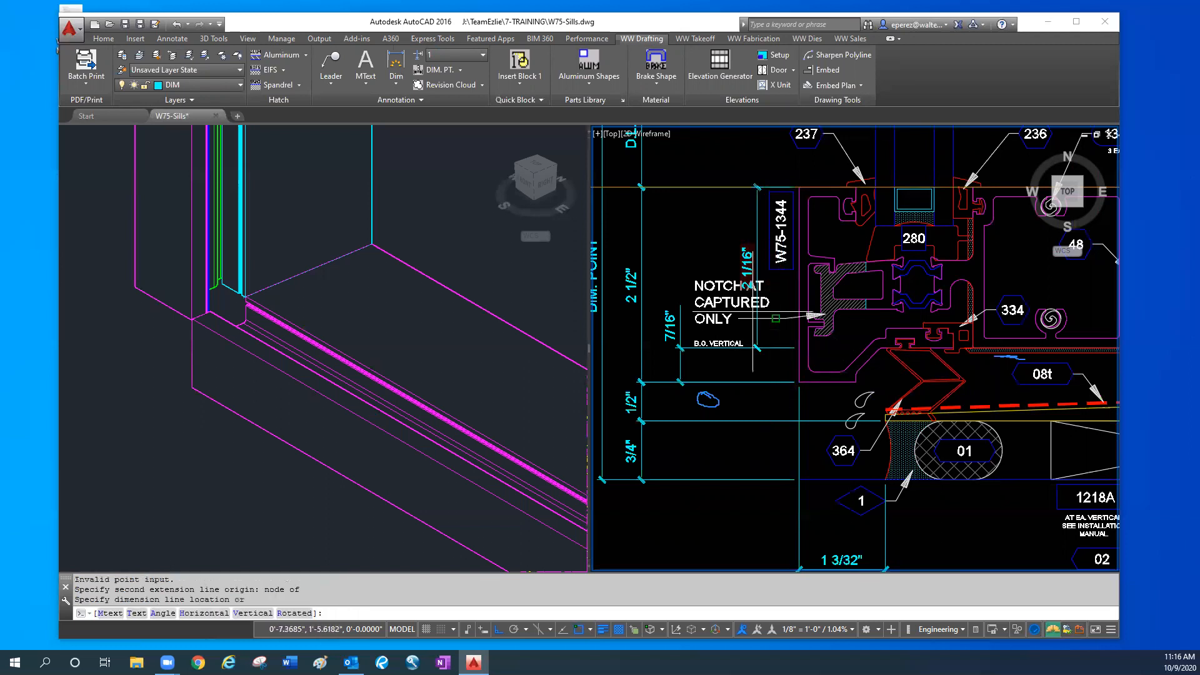
click(756, 262)
key(Escape)
key(Escape)
- Move the 3D sill assembly, including its flashing, up 2.0625 inches and check its alignment in side view
click(492, 294)
middle_drag(390, 365, 200, 296)
scroll(199, 296, down, 2)
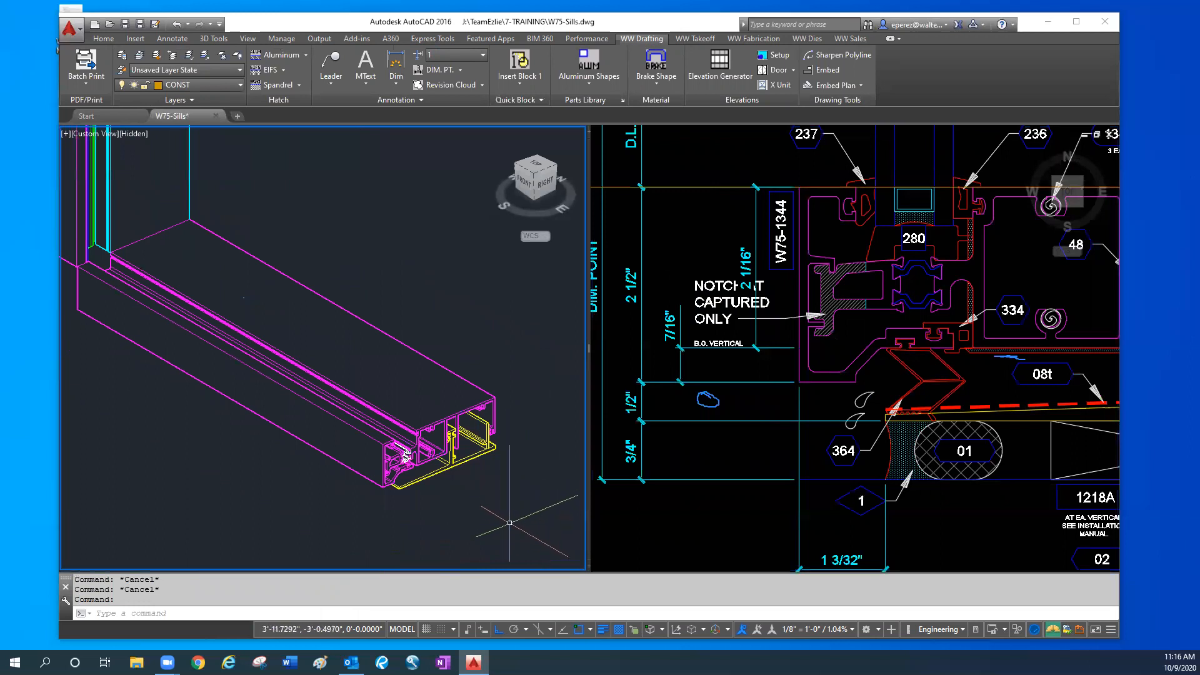
click(495, 522)
click(340, 323)
text(m)
key(Return)
click(485, 505)
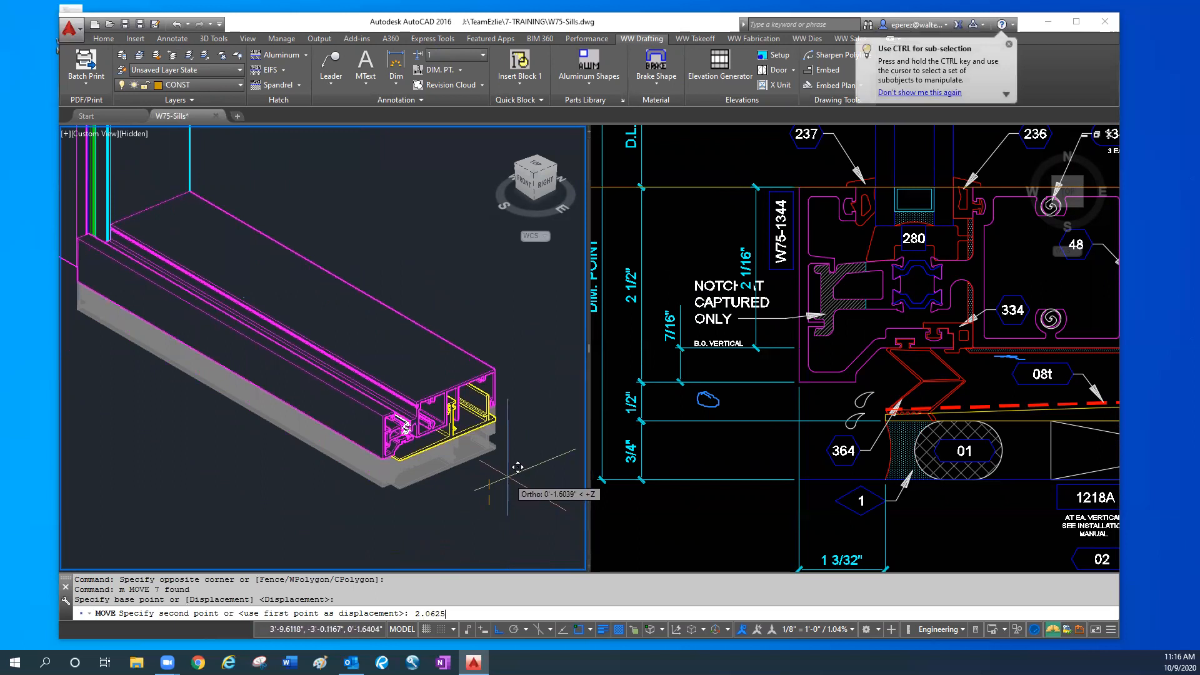
key(Return)
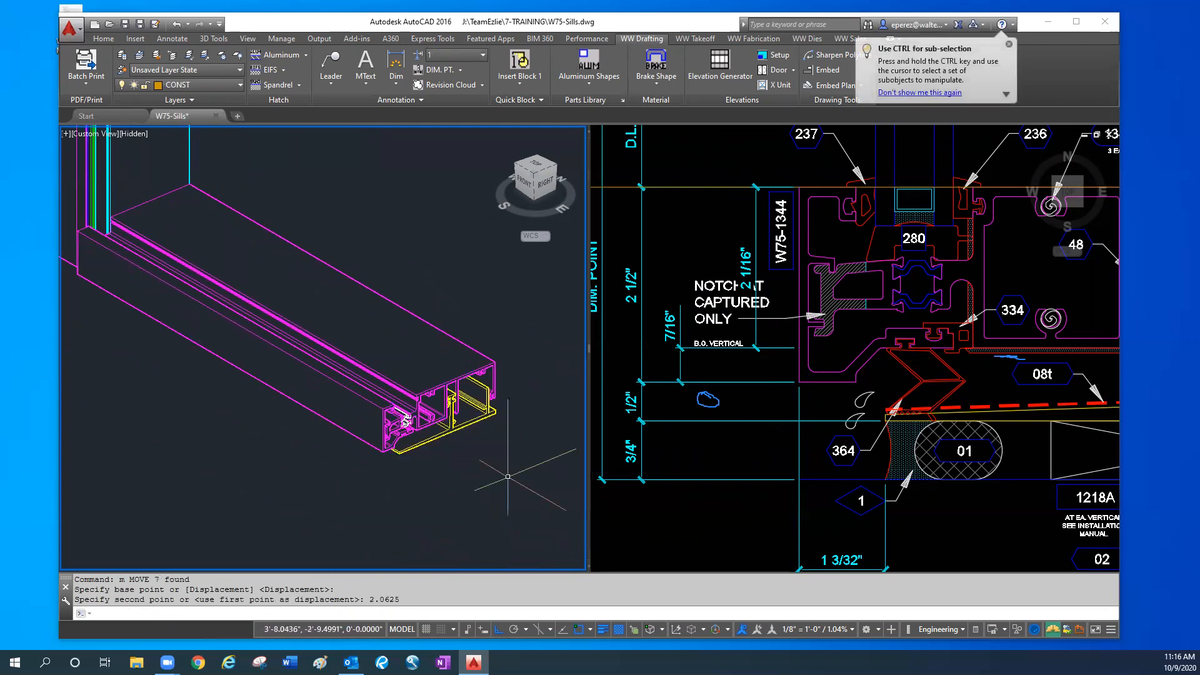
middle_drag(474, 467, 503, 463)
shift+middle_drag(158, 422, 107, 369)
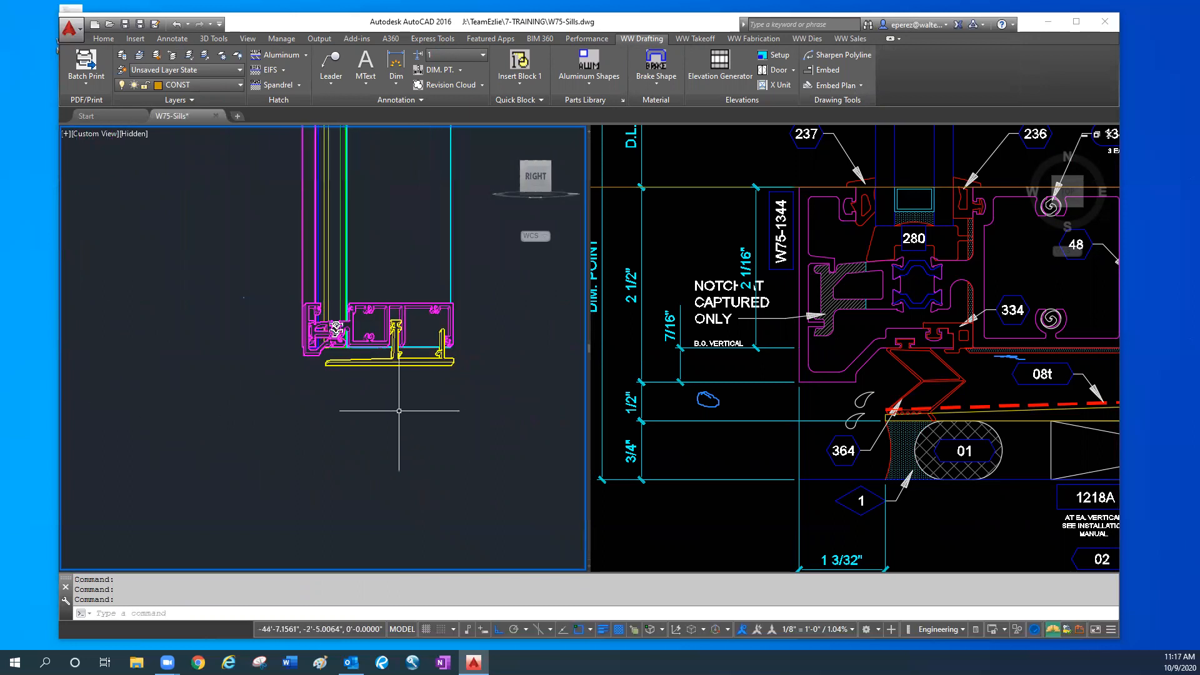
scroll(403, 409, up, 4)
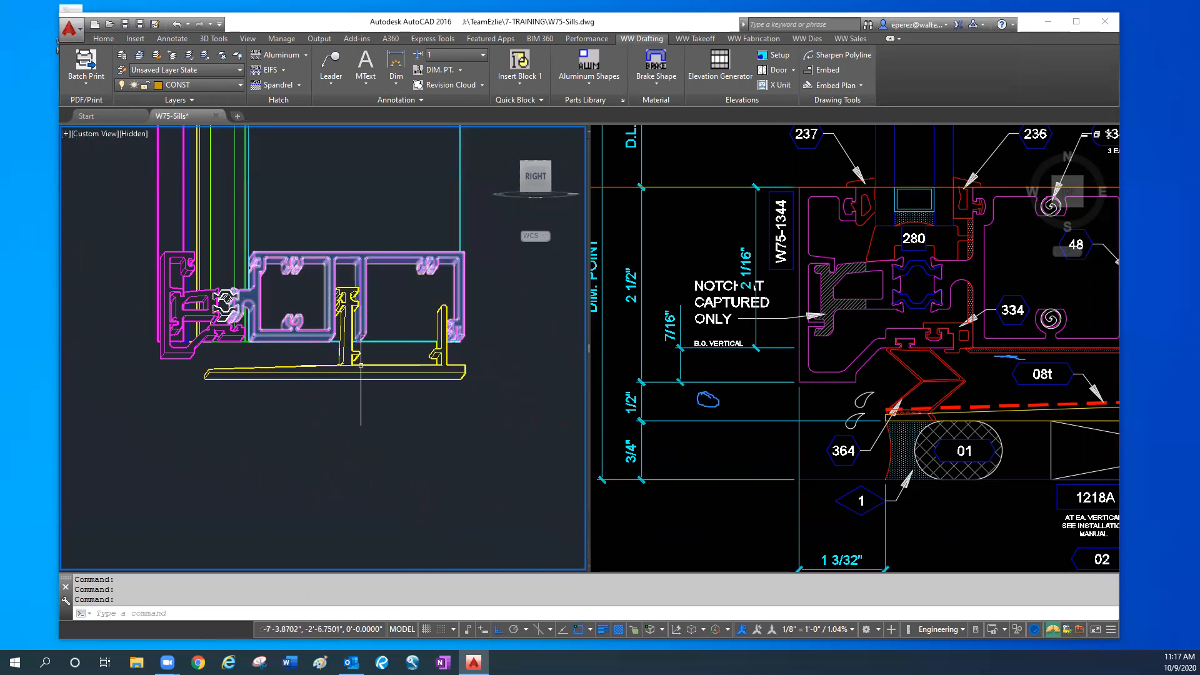
- Move the 3D sill flashing horizontally along its length so that it extends past the far side of the mullion
click(970, 380)
middle_drag(970, 380, 808, 409)
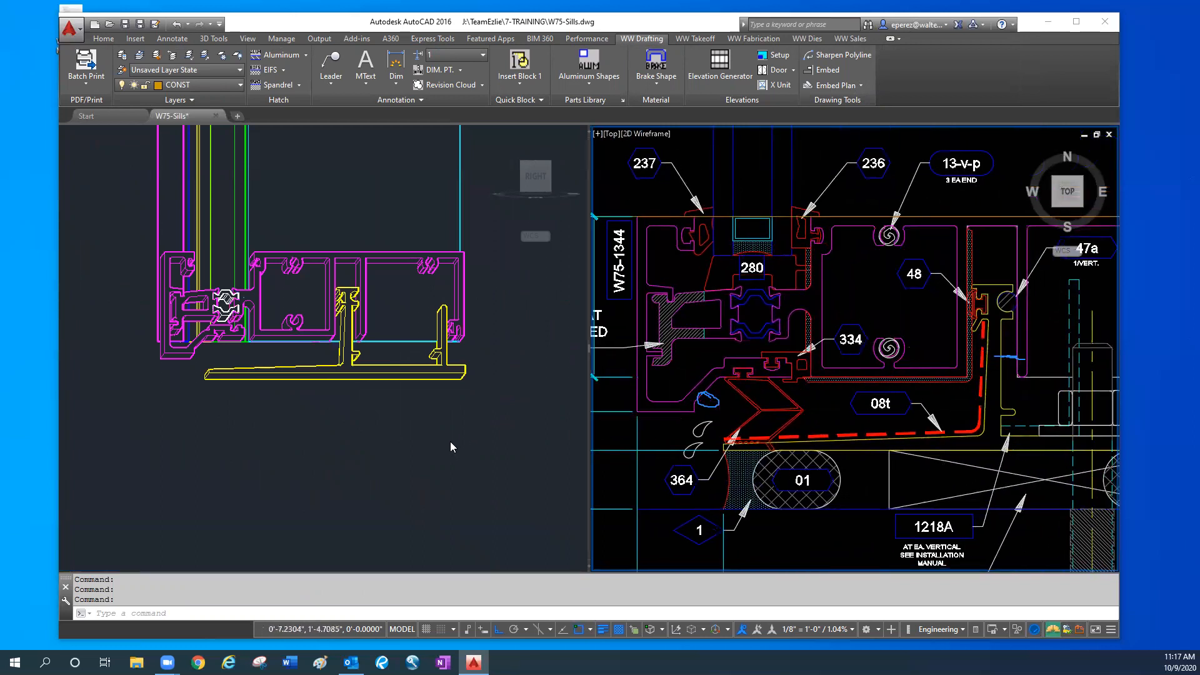
click(419, 447)
shift+middle_drag(388, 420, 438, 436)
click(437, 421)
scroll(434, 446, up, 2)
scroll(434, 446, down, 3)
text(m)
key(Return)
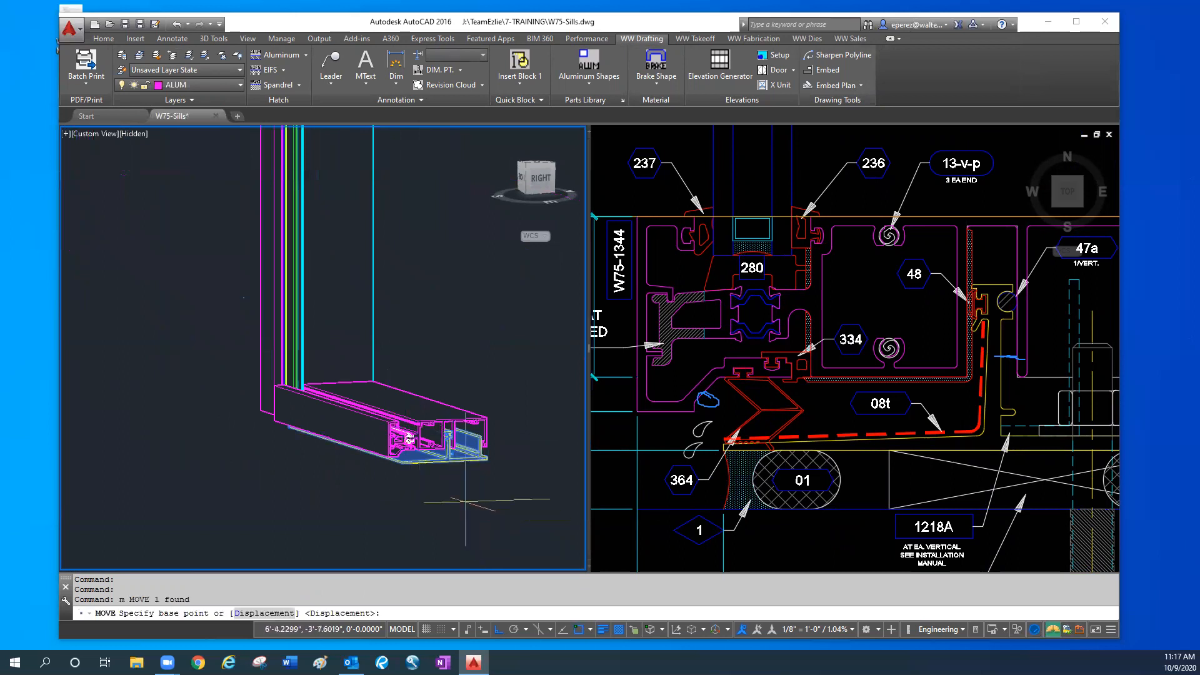
click(431, 498)
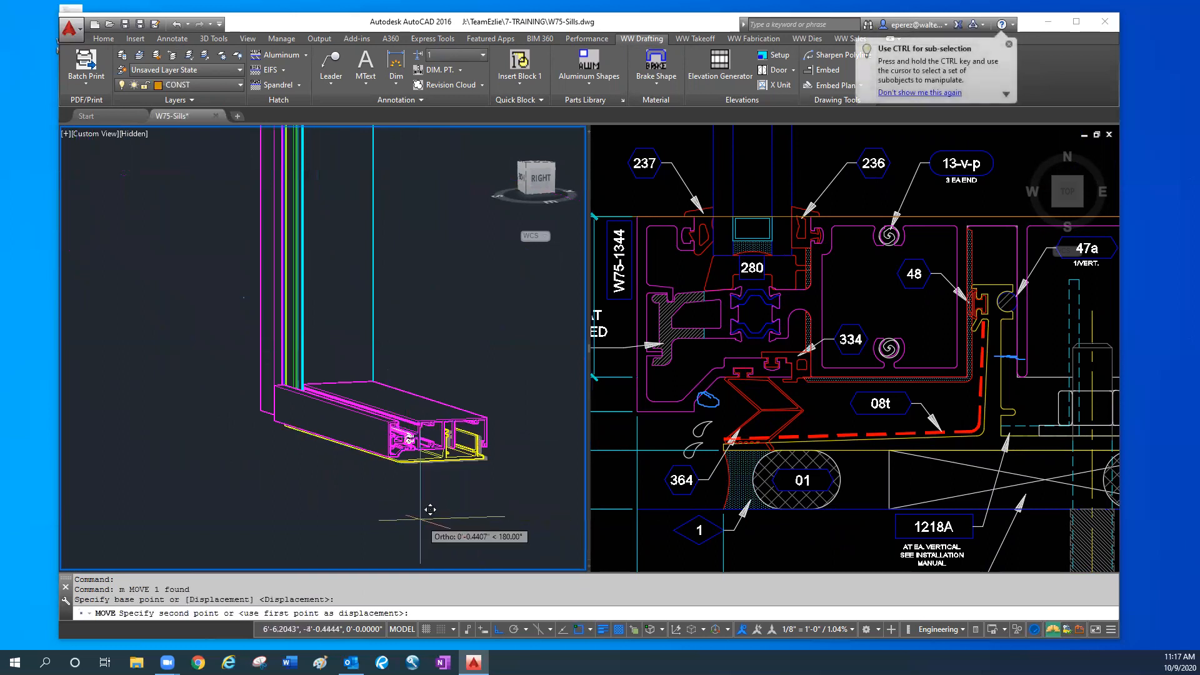
click(385, 486)
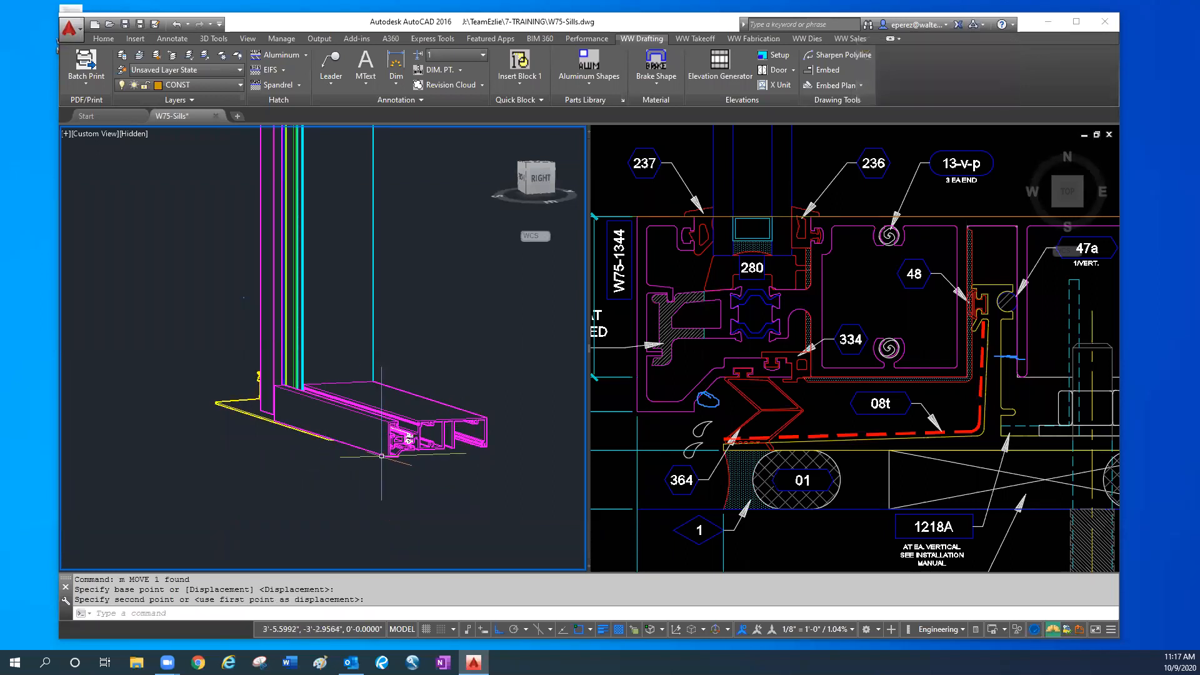
- Examine the mullion's base from the exterior, where it meets the sill and the shifted sill flashing
scroll(437, 446, up, 1)
shift+middle_drag(229, 413, 437, 440)
middle_drag(319, 449, 419, 430)
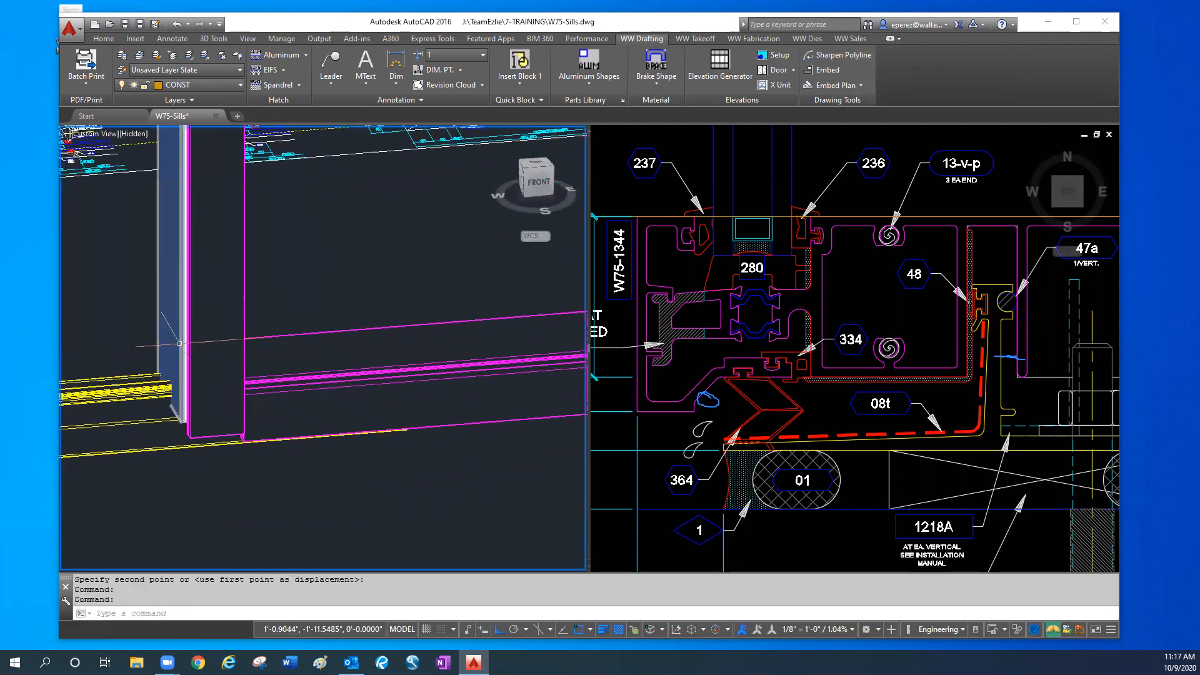
shift+middle_drag(216, 454, 249, 467)
middle_drag(333, 500, 286, 459)
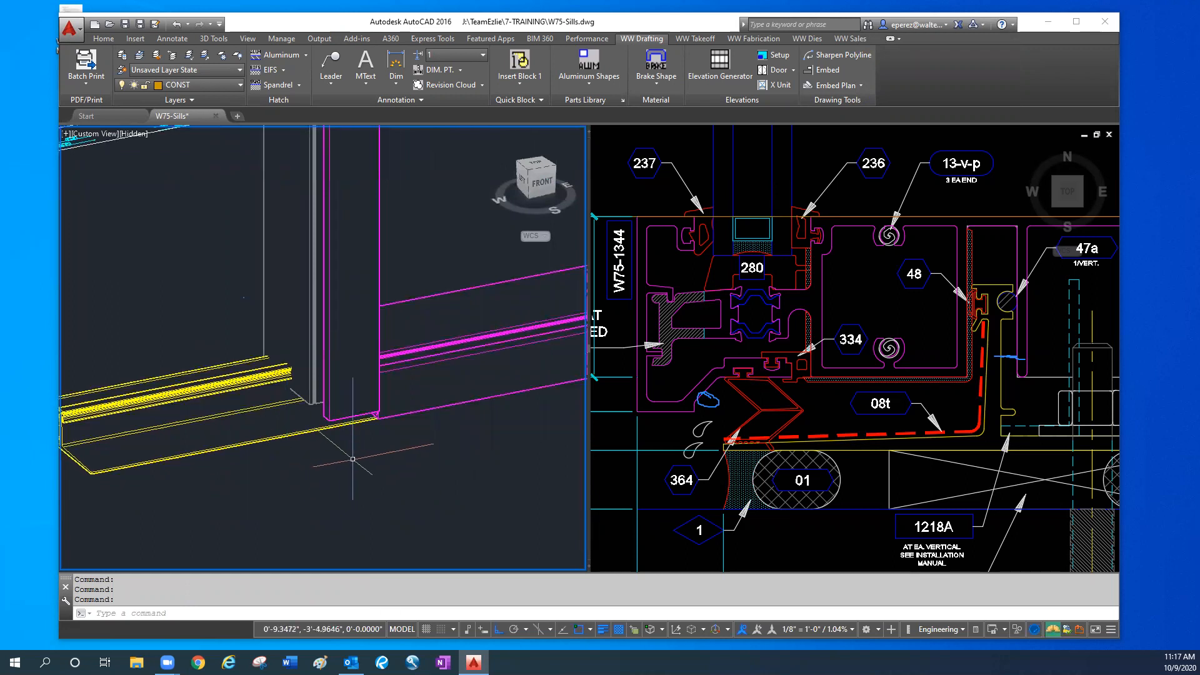
shift+middle_drag(396, 457, 413, 456)
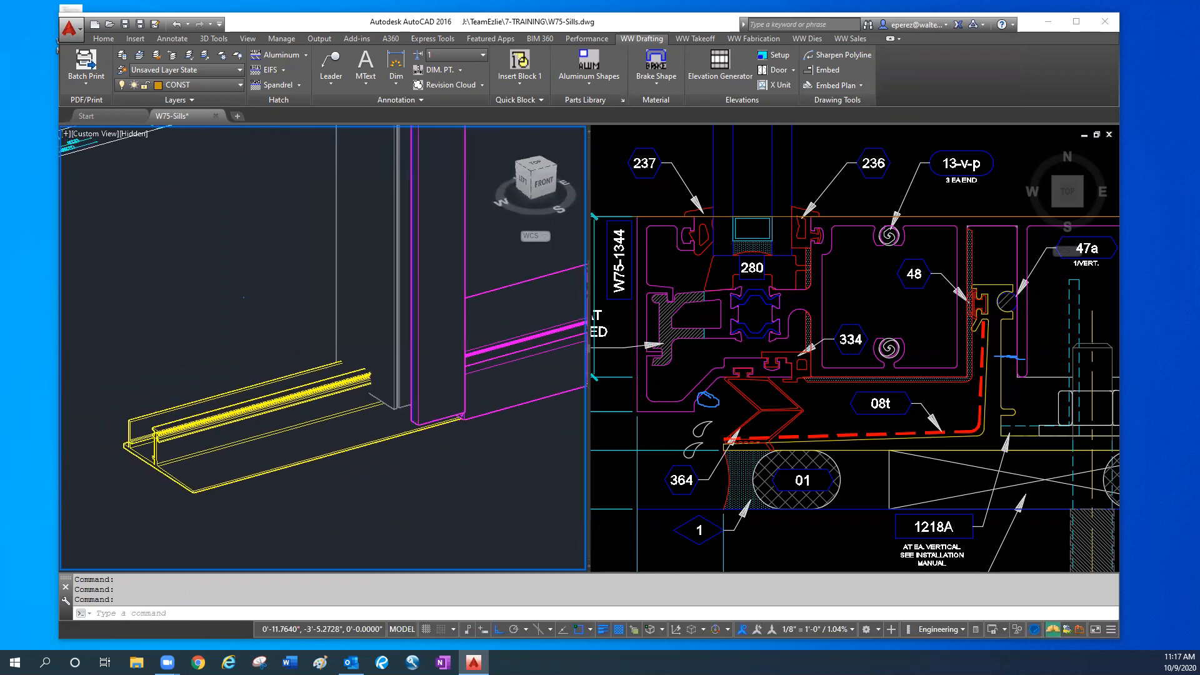
middle_drag(486, 468, 416, 456)
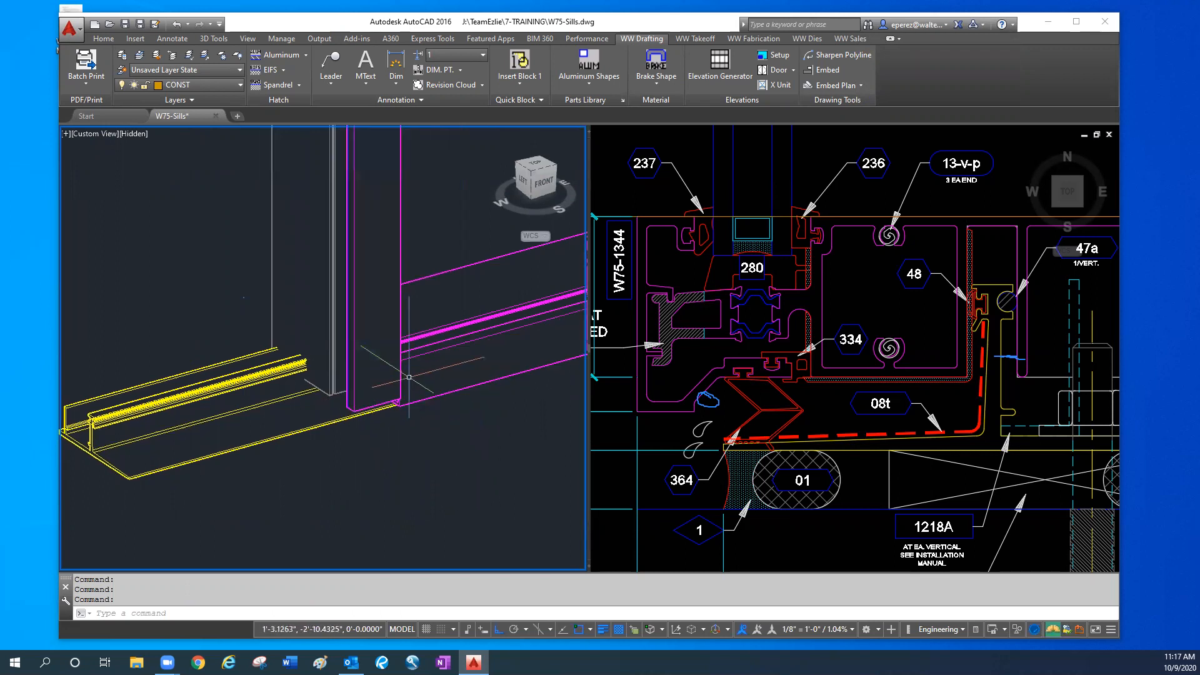
middle_drag(402, 375, 327, 409)
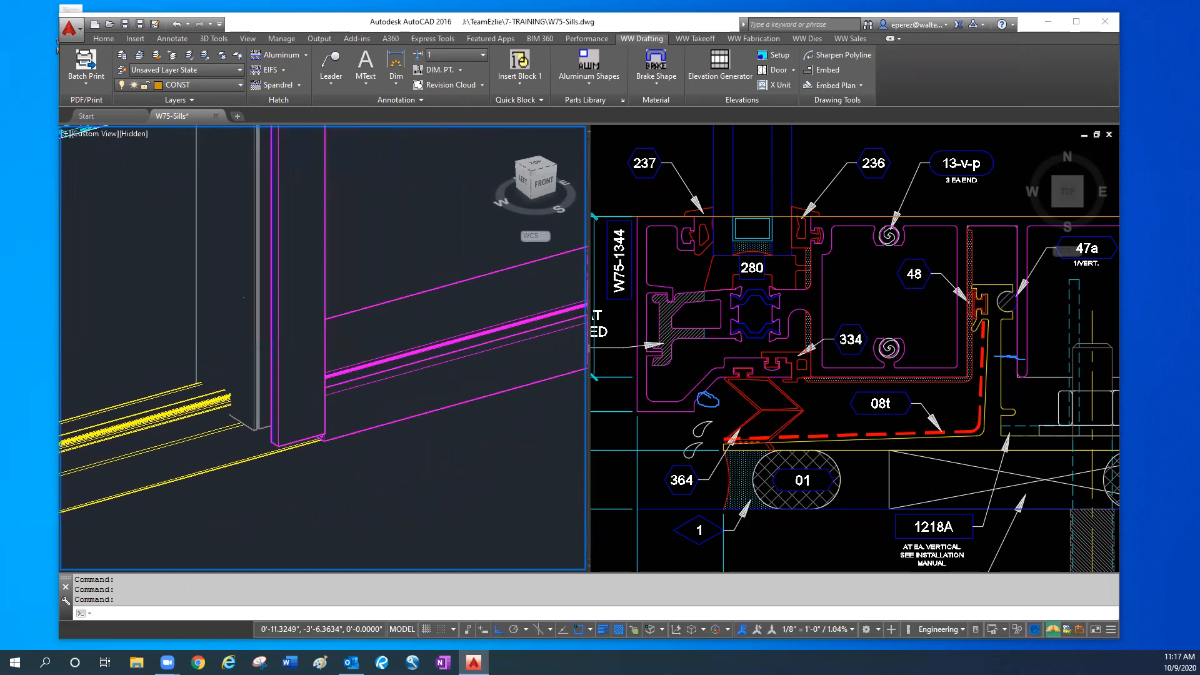
scroll(308, 450, up, 2)
middle_drag(271, 479, 359, 469)
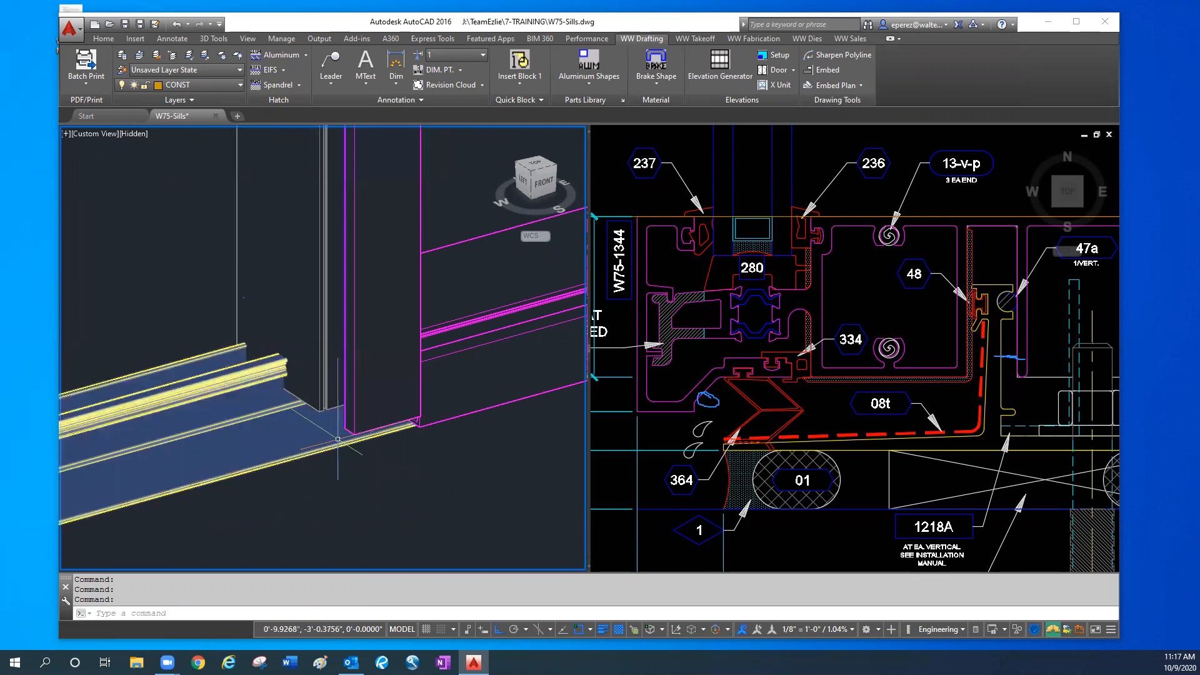
scroll(282, 448, down, 3)
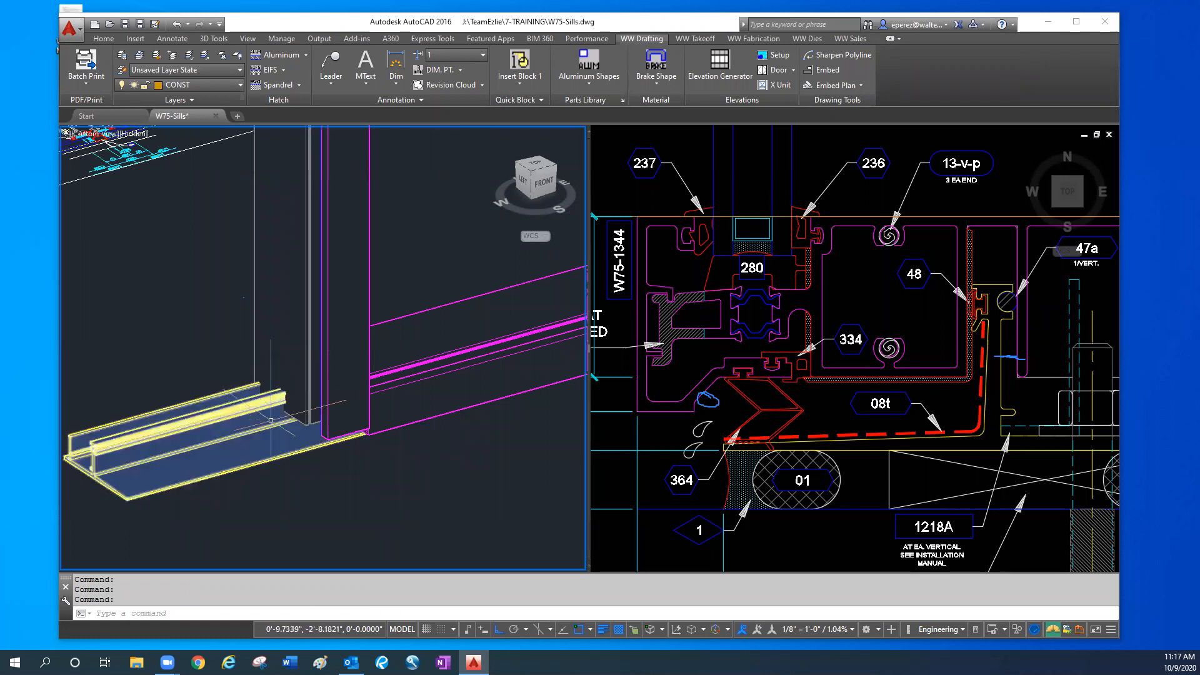
scroll(270, 426, up, 3)
scroll(231, 320, down, 2)
- Examine the interior side of the mullion's base where it overlaps the legs of the sill flashing
shift+middle_drag(231, 319, 499, 387)
middle_drag(404, 475, 439, 477)
shift+middle_drag(357, 464, 321, 468)
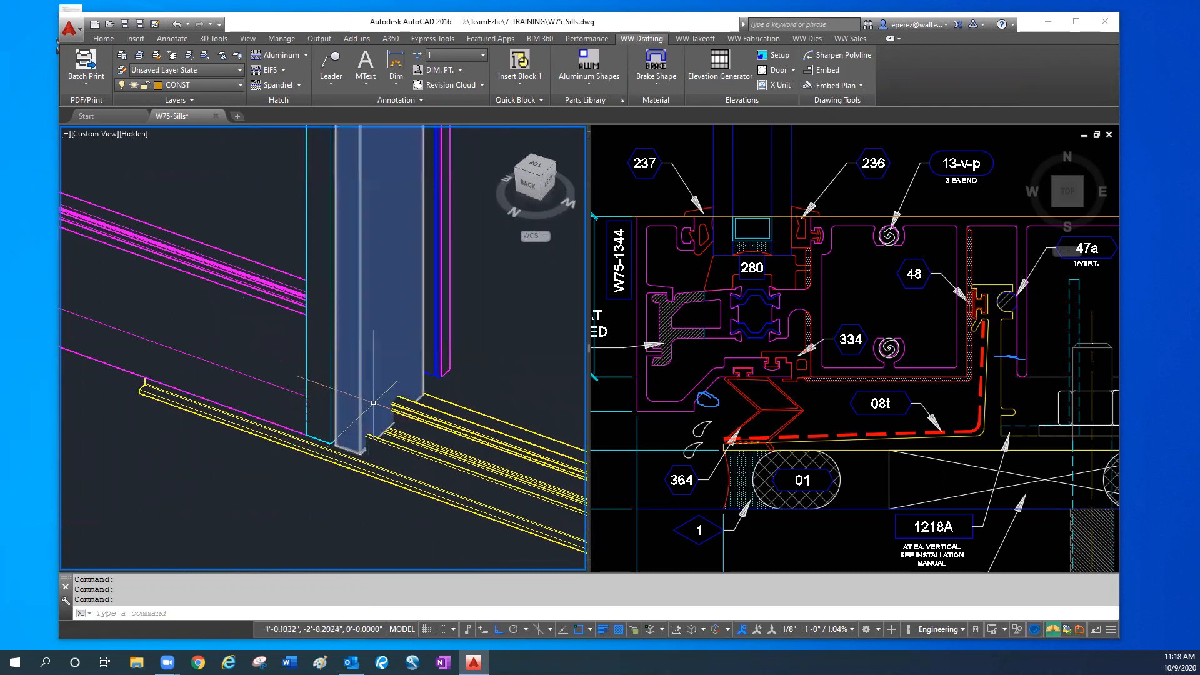
scroll(452, 410, up, 3)
scroll(403, 425, down, 4)
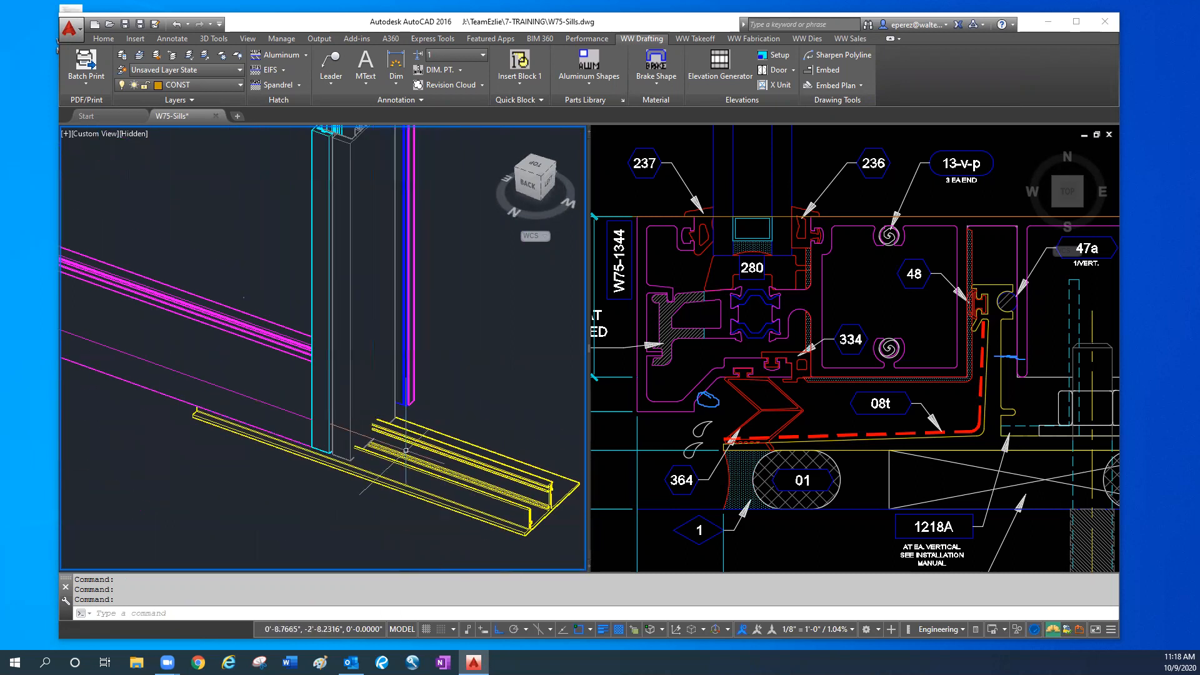
- Copy the stepped outline around the 2D flashing profile with a base point where the flashing's flat top surface meets the outline's interior edge
click(562, 420)
click(840, 398)
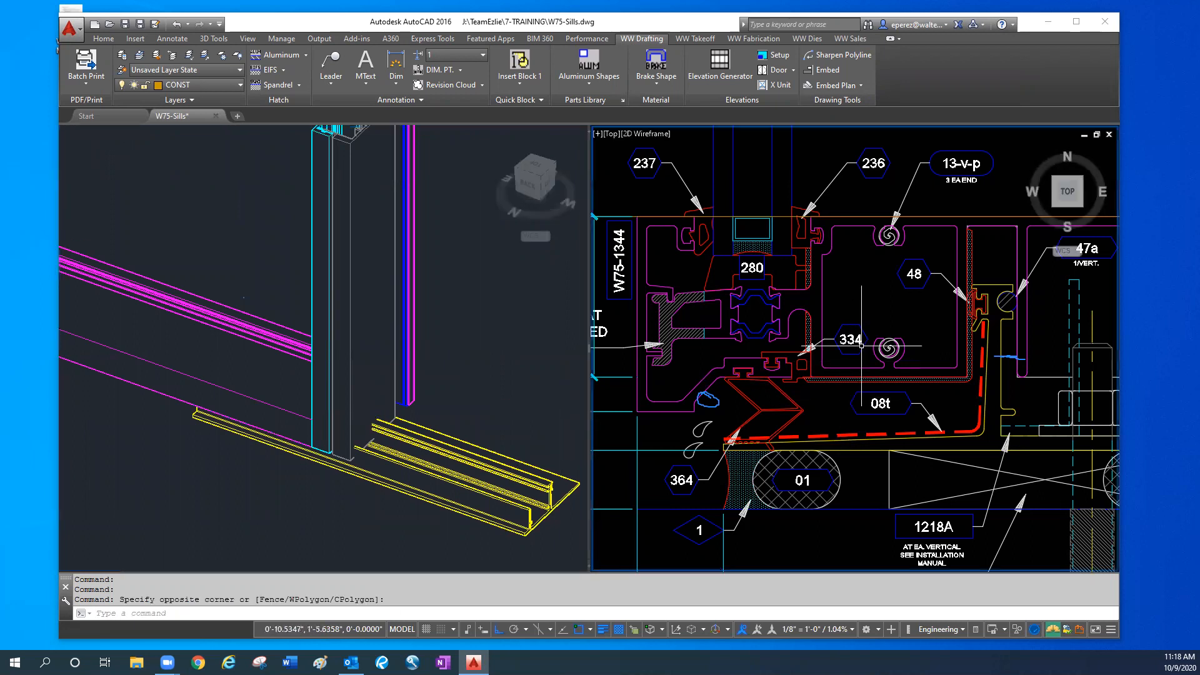
scroll(861, 345, down, 8)
middle_drag(962, 279, 898, 321)
scroll(898, 321, up, 4)
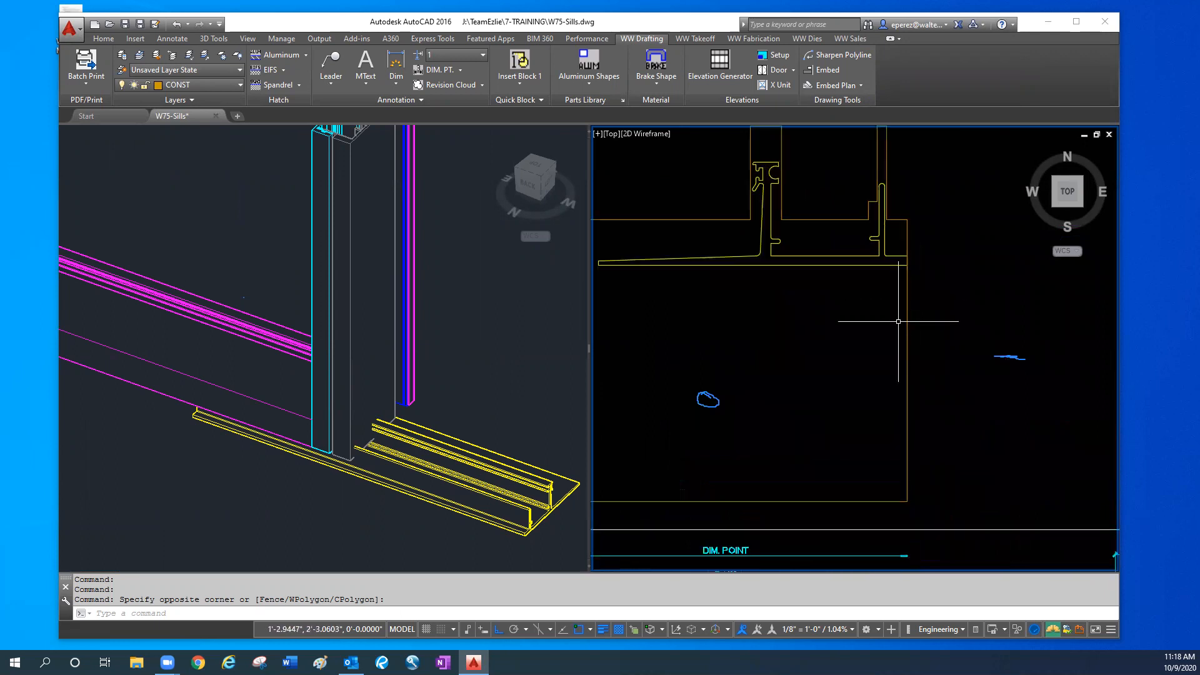
middle_drag(910, 281, 950, 348)
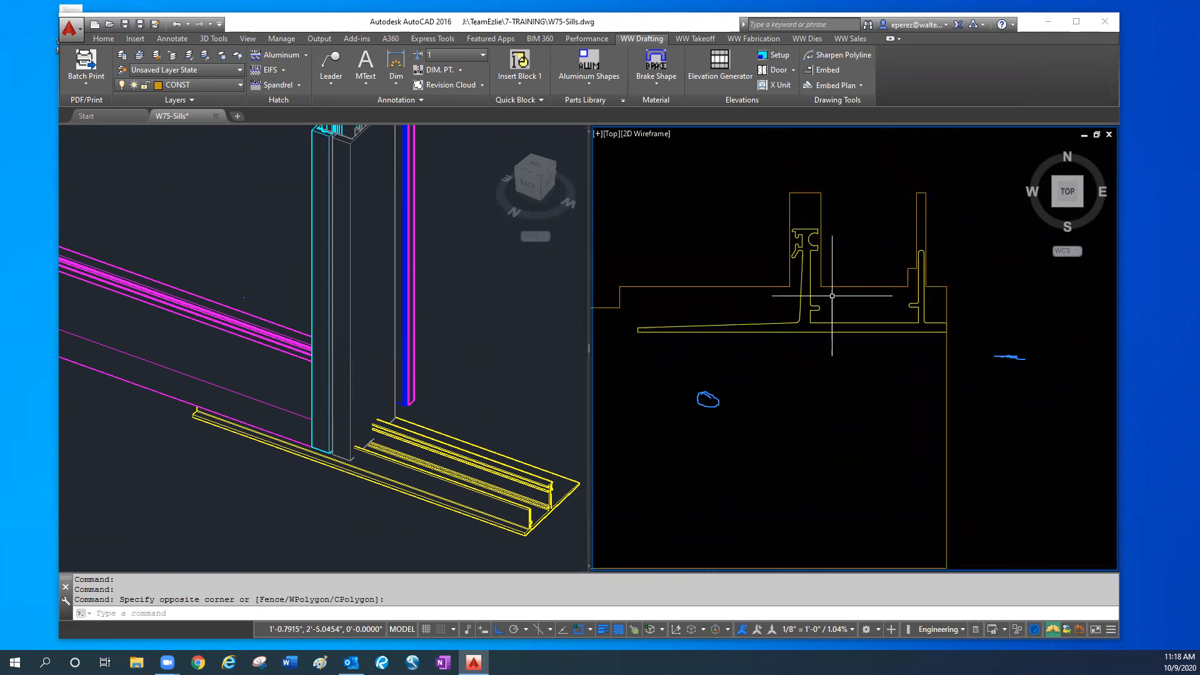
middle_drag(729, 275, 789, 278)
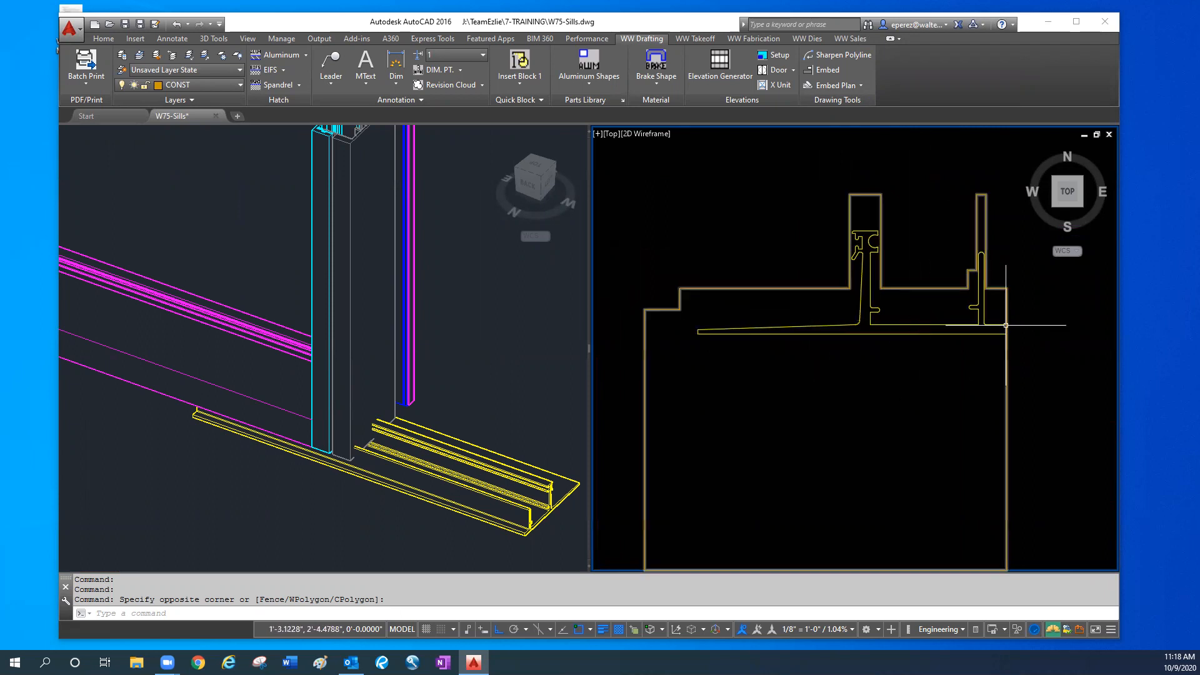
click(942, 343)
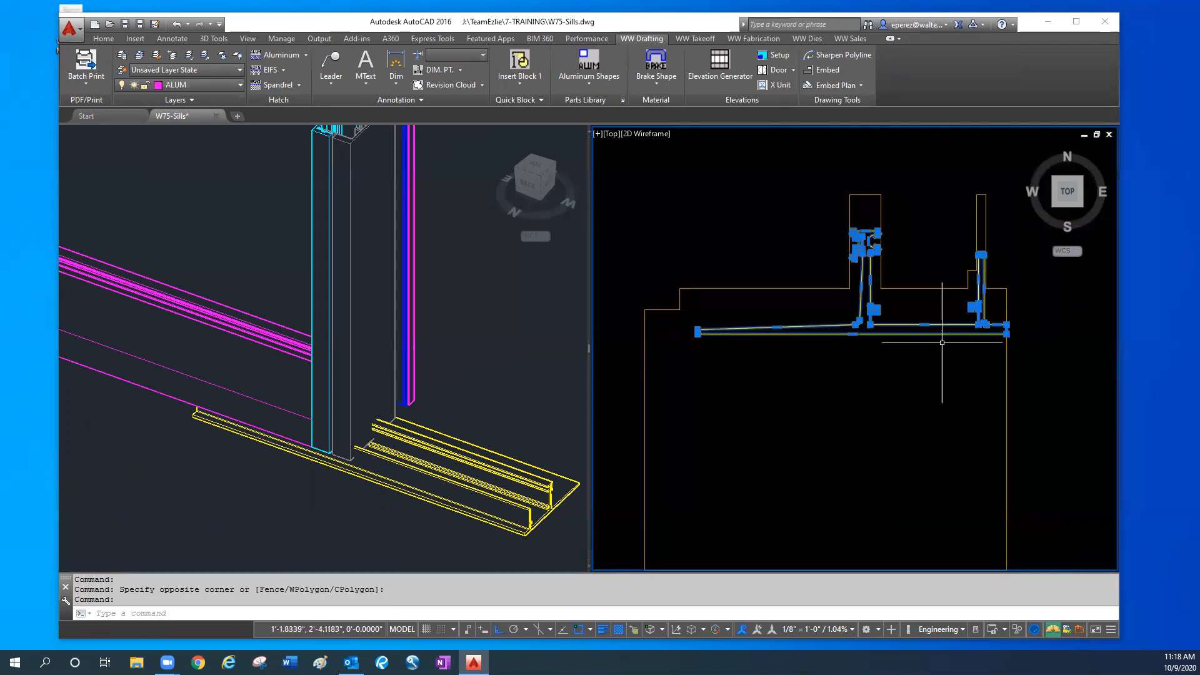
key(Escape)
key(Escape)
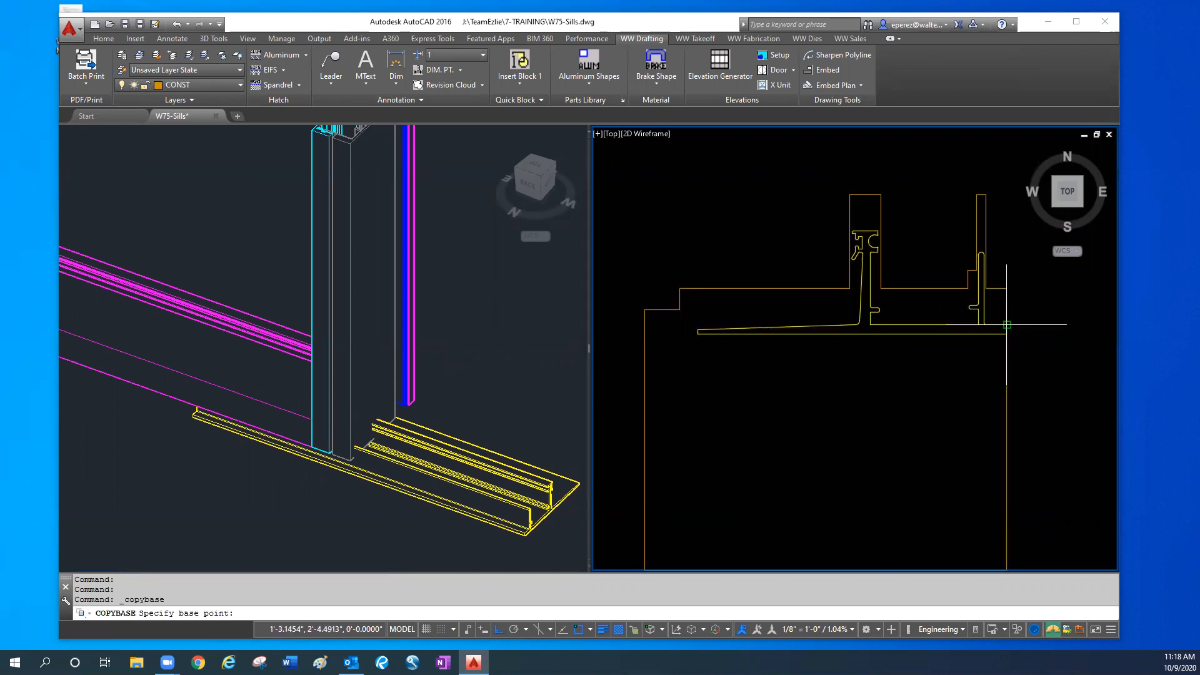
click(1006, 324)
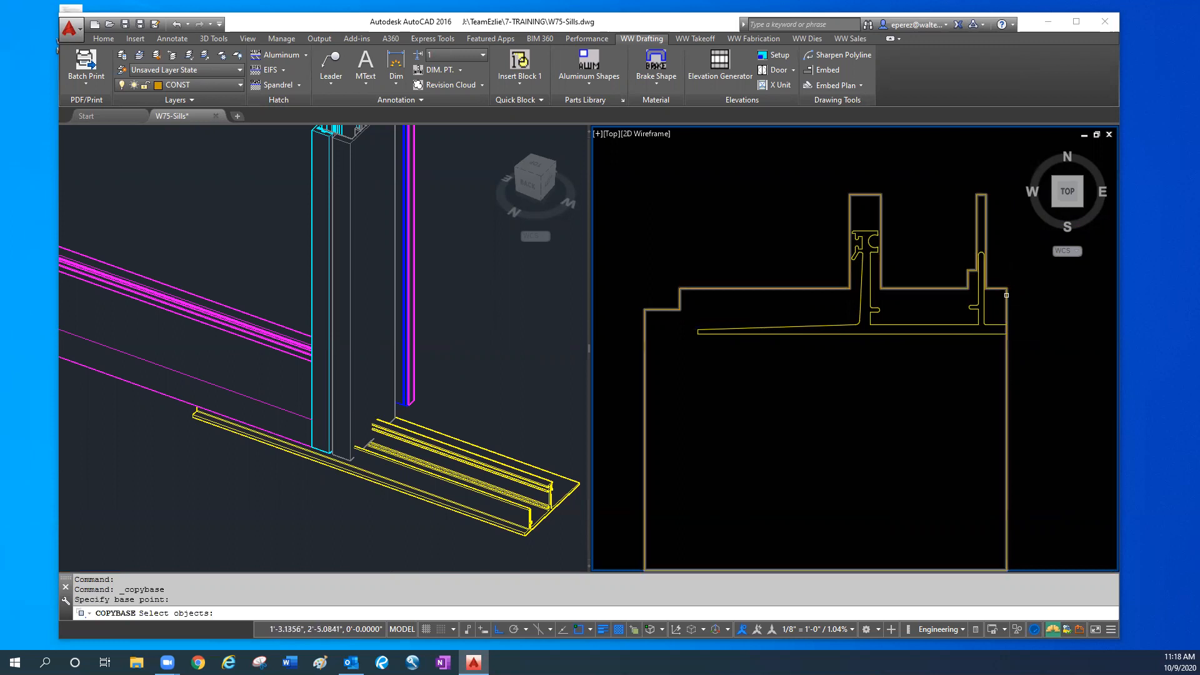
click(1005, 291)
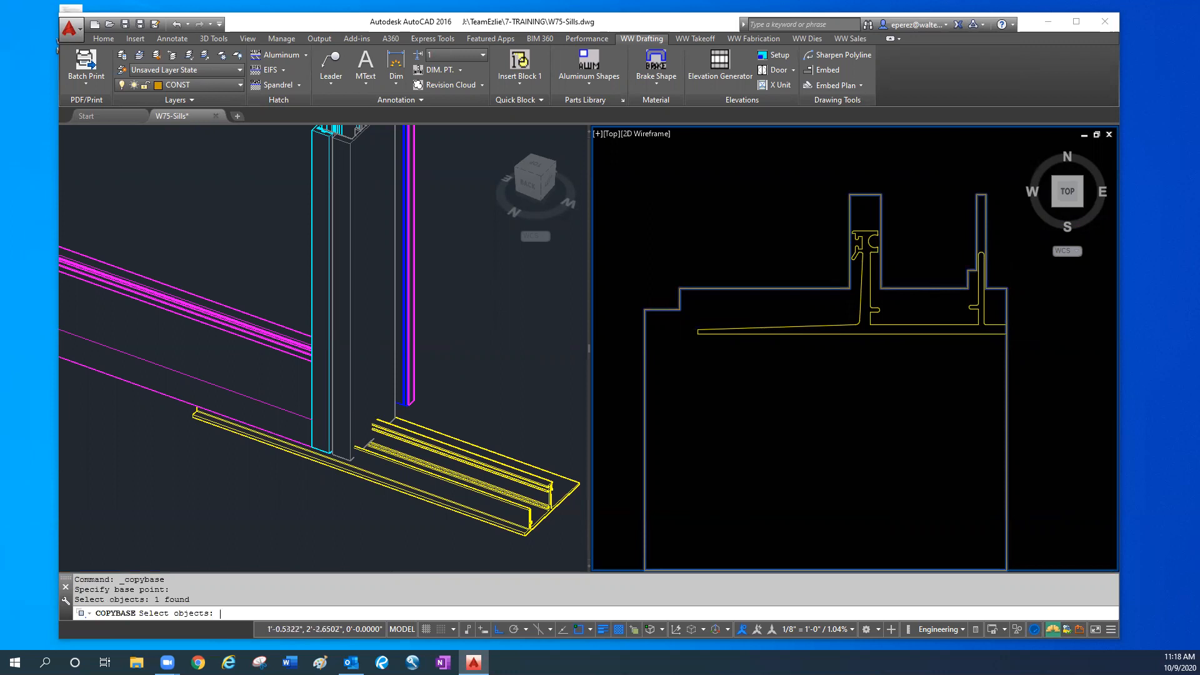
key(Return)
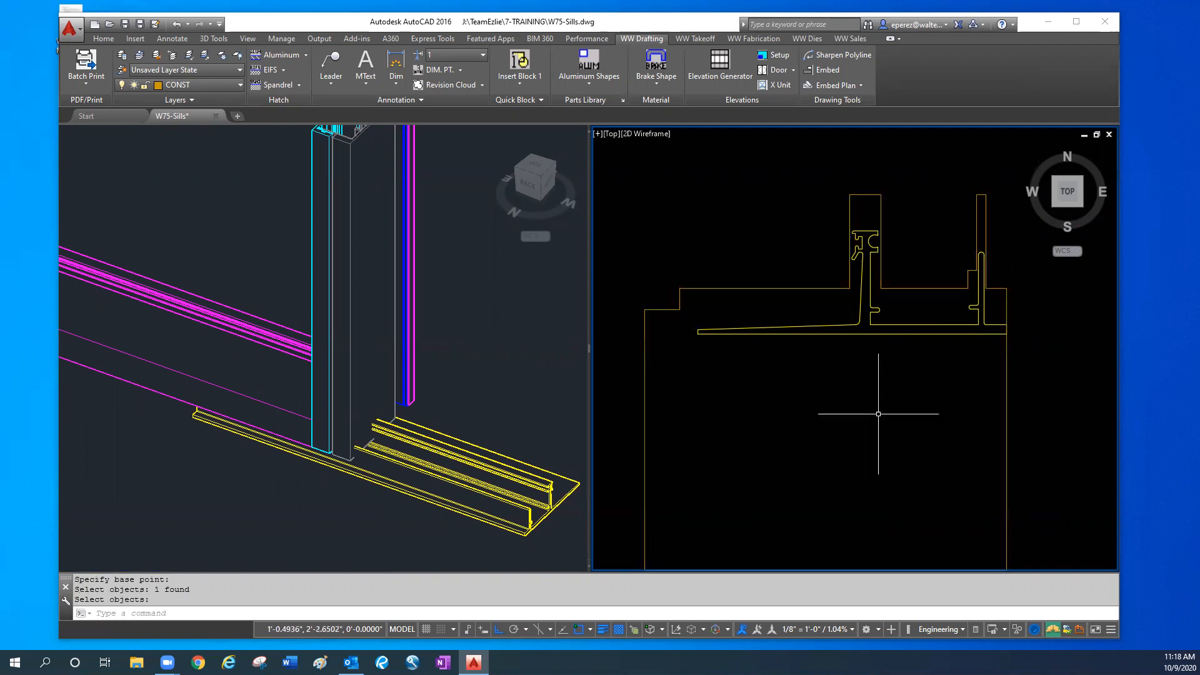
- Set the 3D model viewport to the right-side elevation with the UCS aligned to that view
click(546, 422)
middle_drag(538, 427, 458, 429)
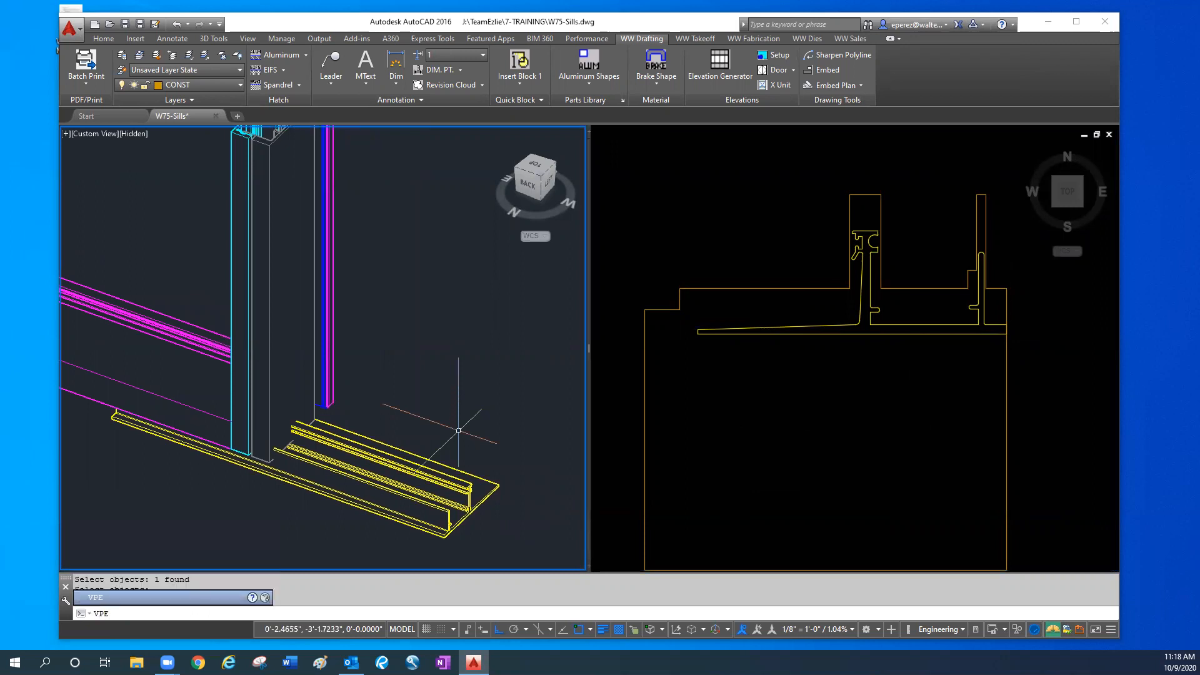
key(Return)
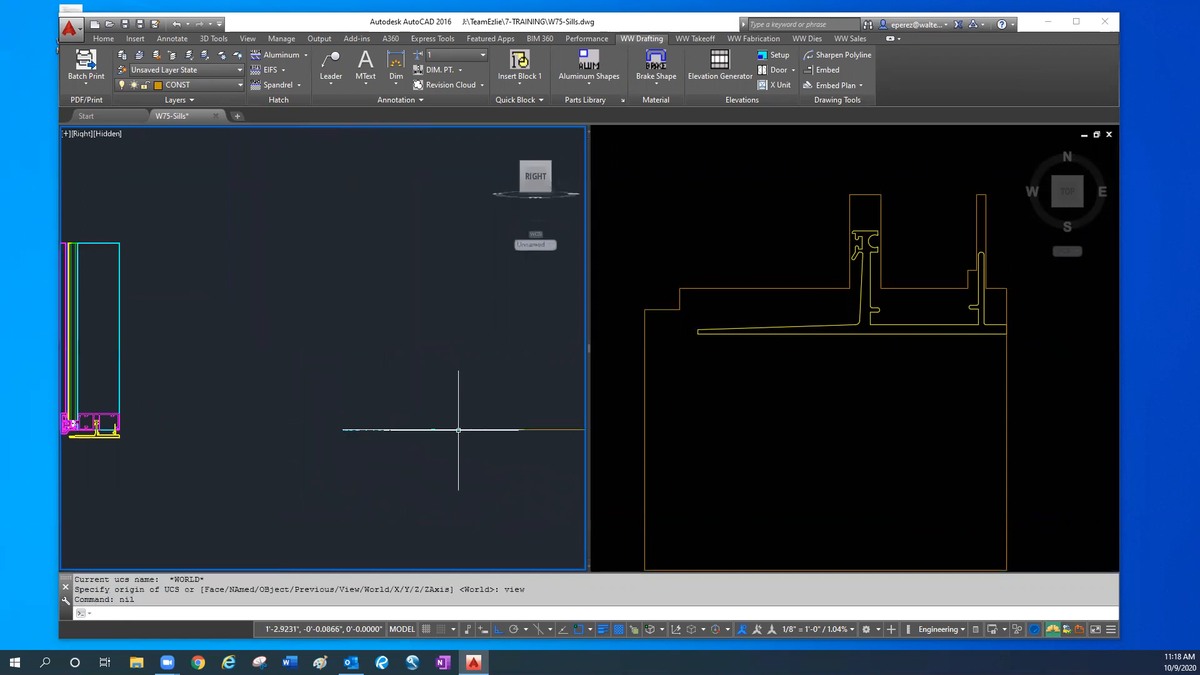
- Paste the stepped outline onto the 3D flashing profile, inserting it at the interior end of the flashing's flat top surface
middle_drag(226, 430, 356, 429)
scroll(256, 429, up, 3)
scroll(209, 449, up, 2)
middle_drag(209, 450, 348, 482)
scroll(402, 442, up, 1)
middle_drag(402, 442, 464, 456)
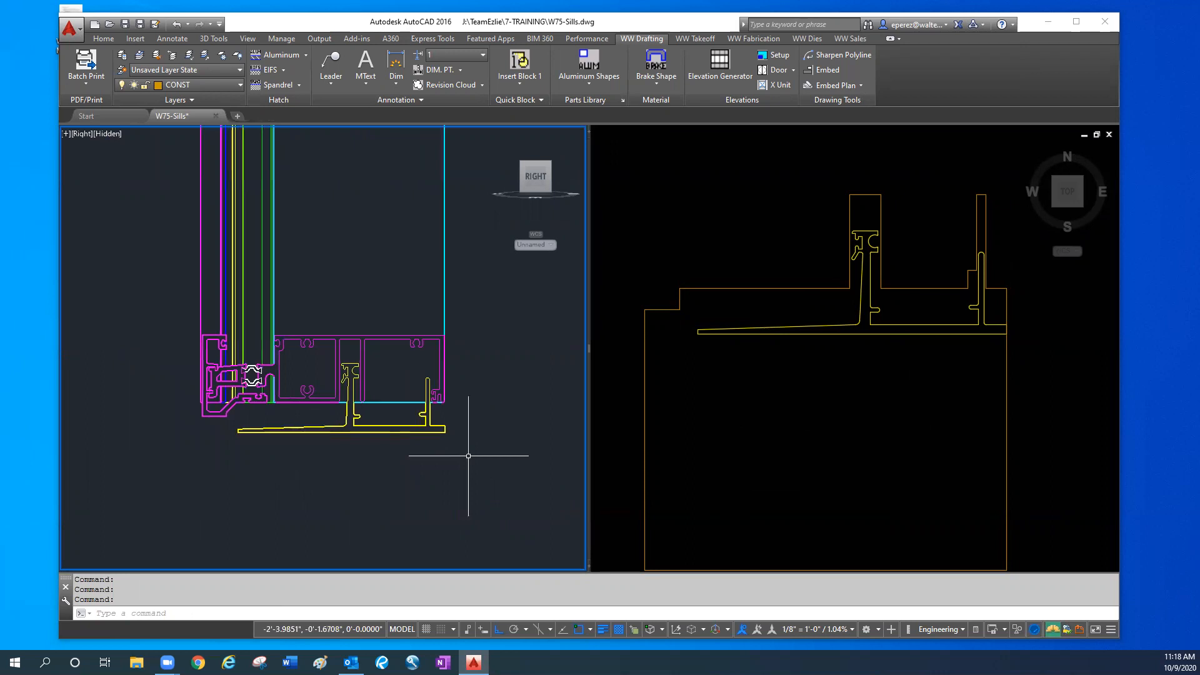
key(ctrl+v)
scroll(437, 437, up, 3)
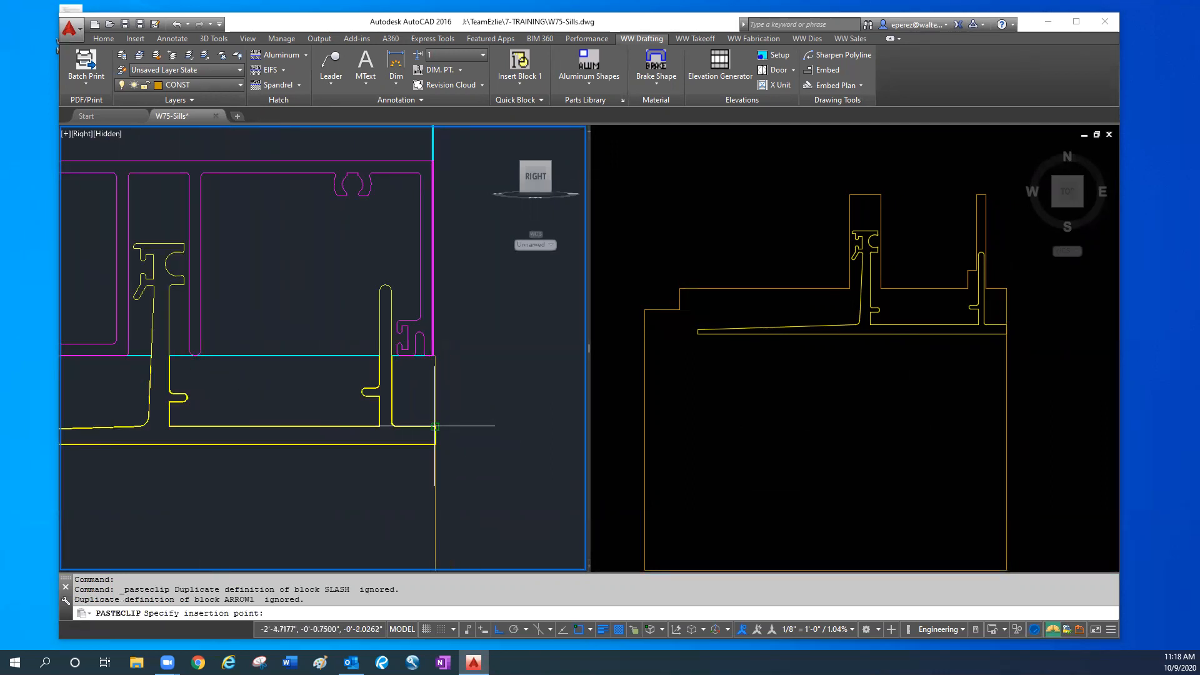
scroll(437, 421, up, 3)
click(435, 426)
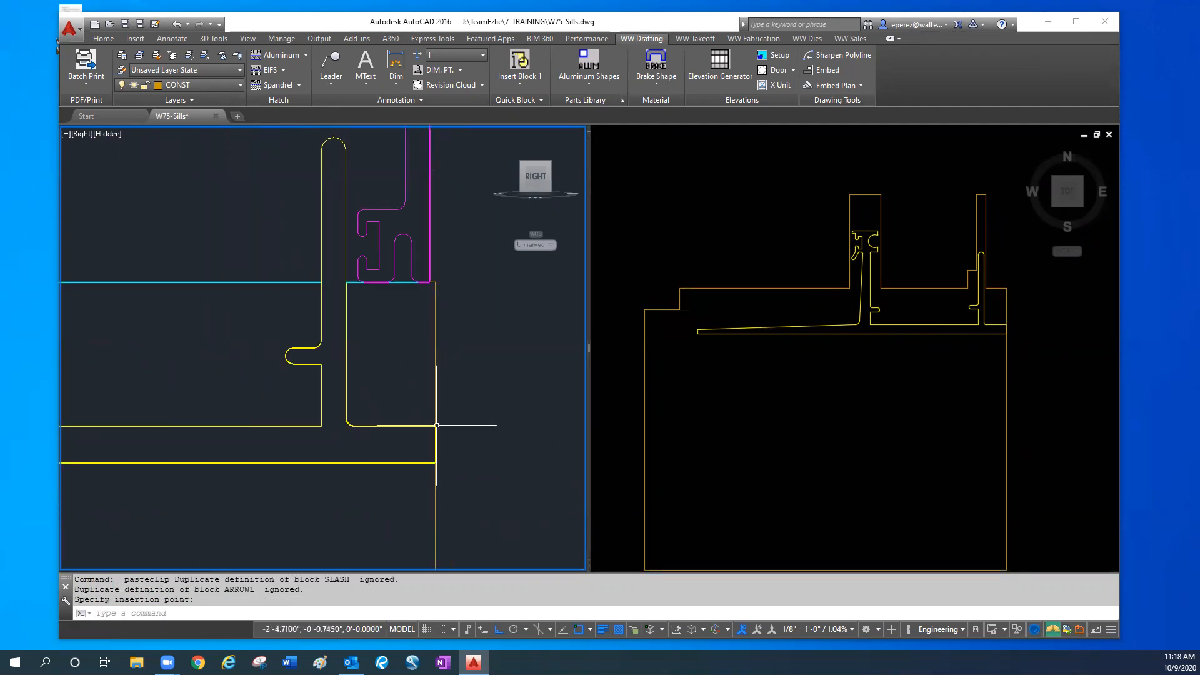
- Extrude the pasted stepped outline along the sill so that the solid runs past both sides of the mullion
scroll(430, 543, down, 3)
mouse_move(350, 483)
shift+middle_down()
mouse_move(364, 482)
mouse_move(153, 471)
mouse_move(333, 473)
shift+middle_up()
text(ext)
key(Return)
click(242, 418)
key(Return)
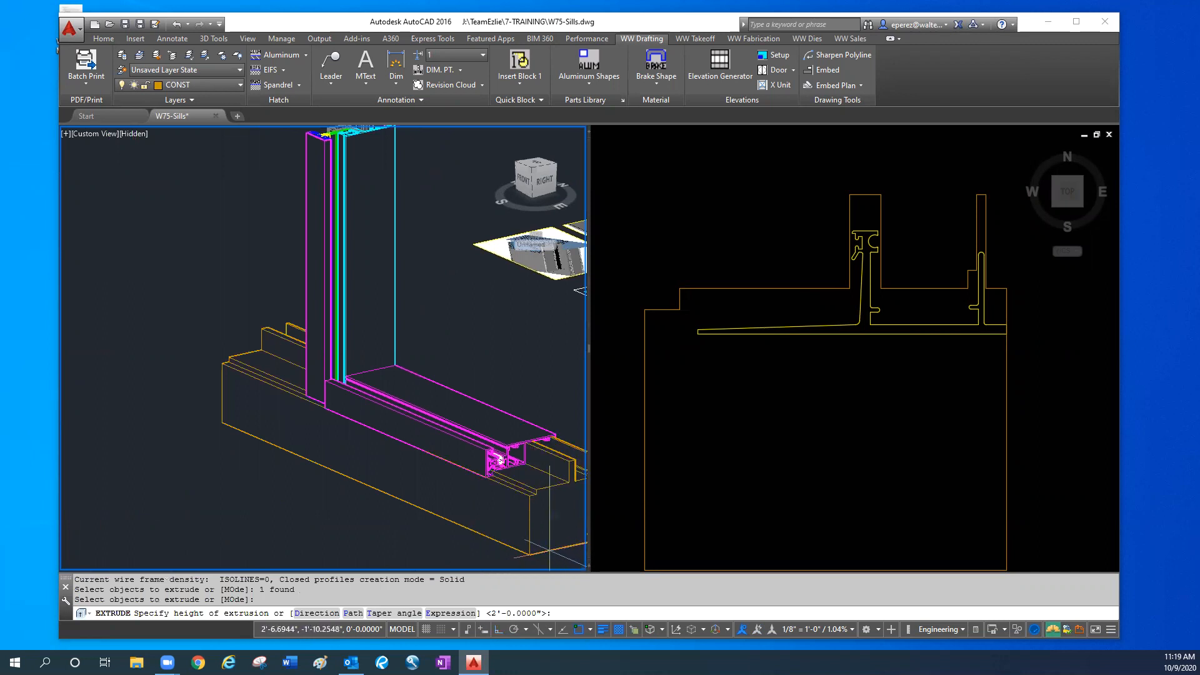
click(549, 549)
- Copy the extruded stepped solid 12 inches toward the exterior, clear of the mullion and sill assembly
scroll(446, 436, down, 5)
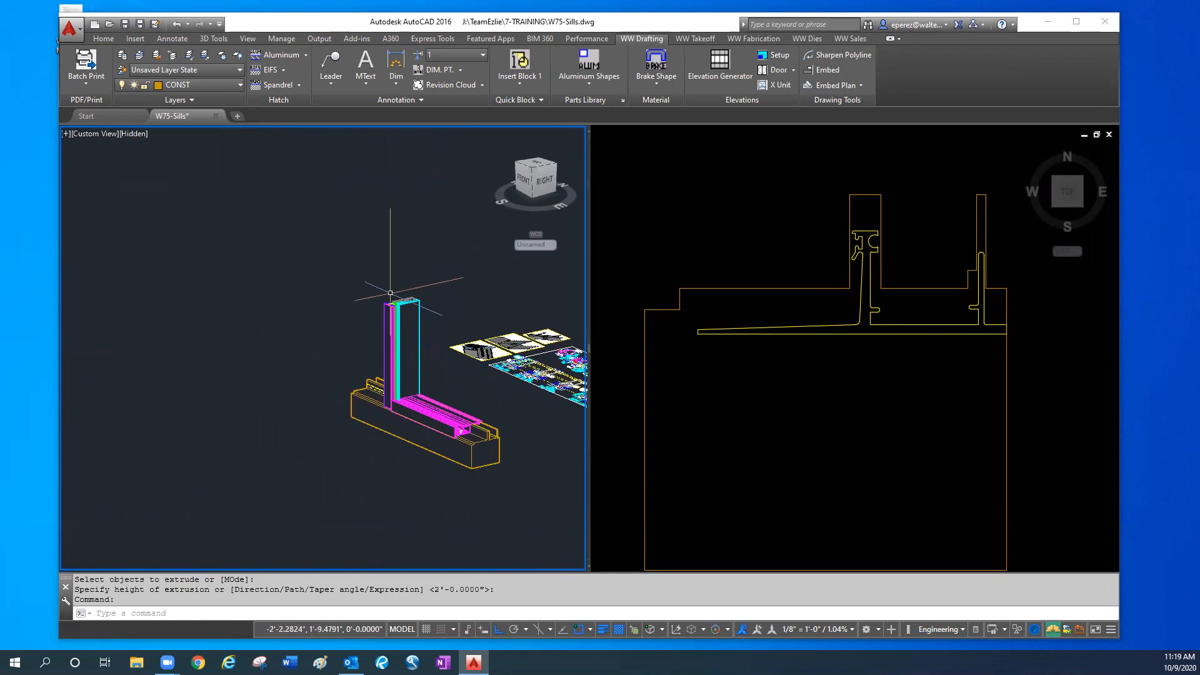
scroll(390, 292, up, 5)
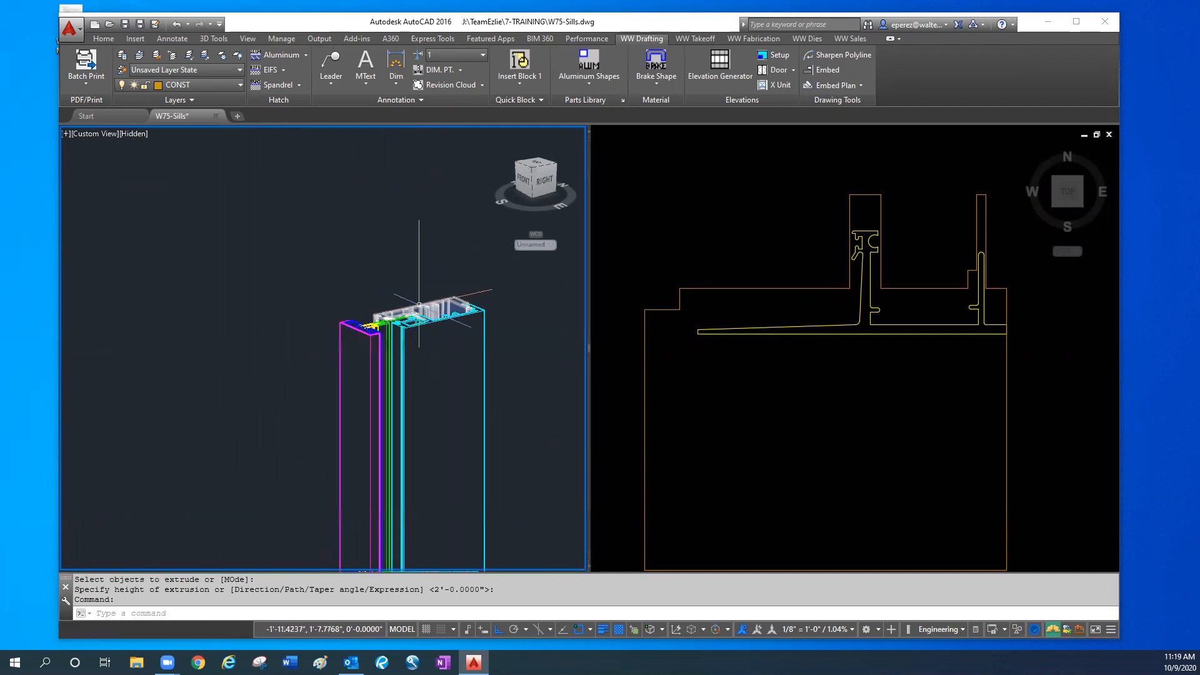
key(Escape)
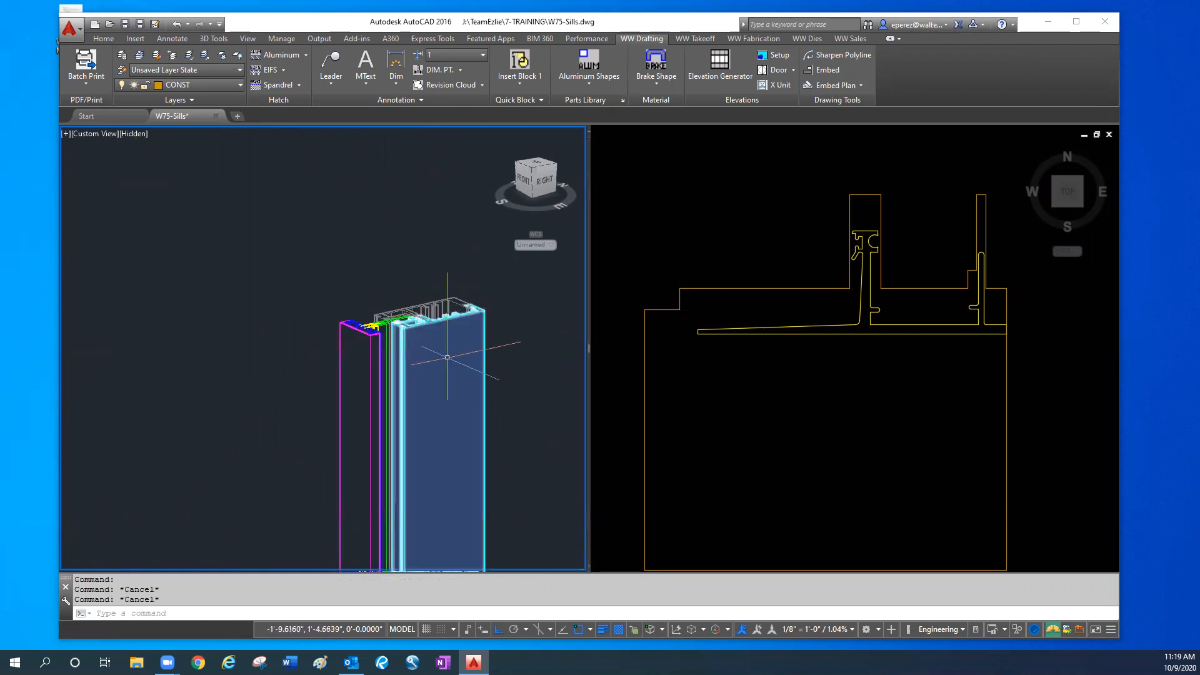
scroll(465, 437, down, 5)
key(Escape)
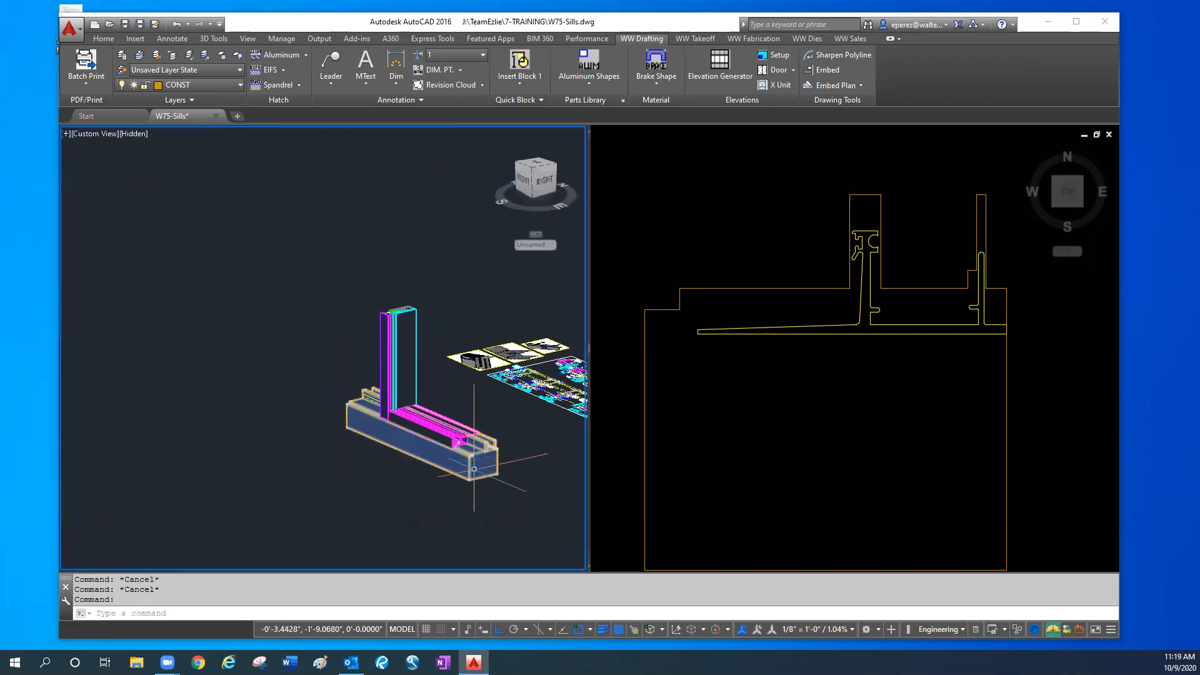
key(Return)
click(495, 478)
key(Return)
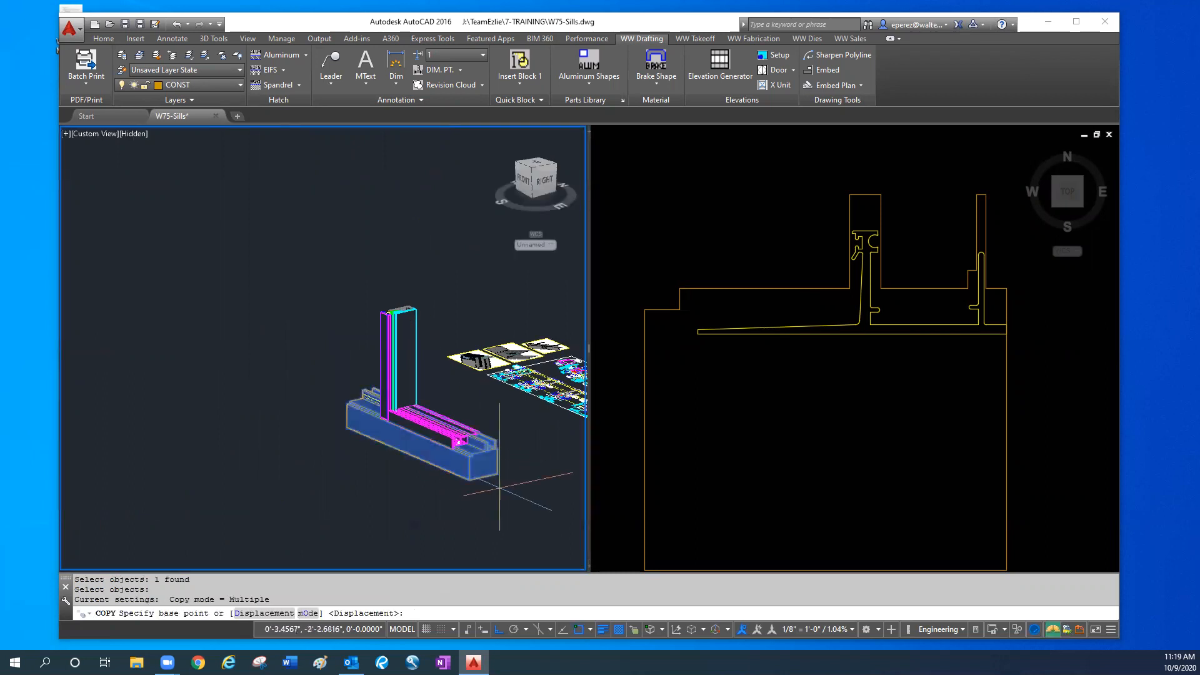
click(499, 487)
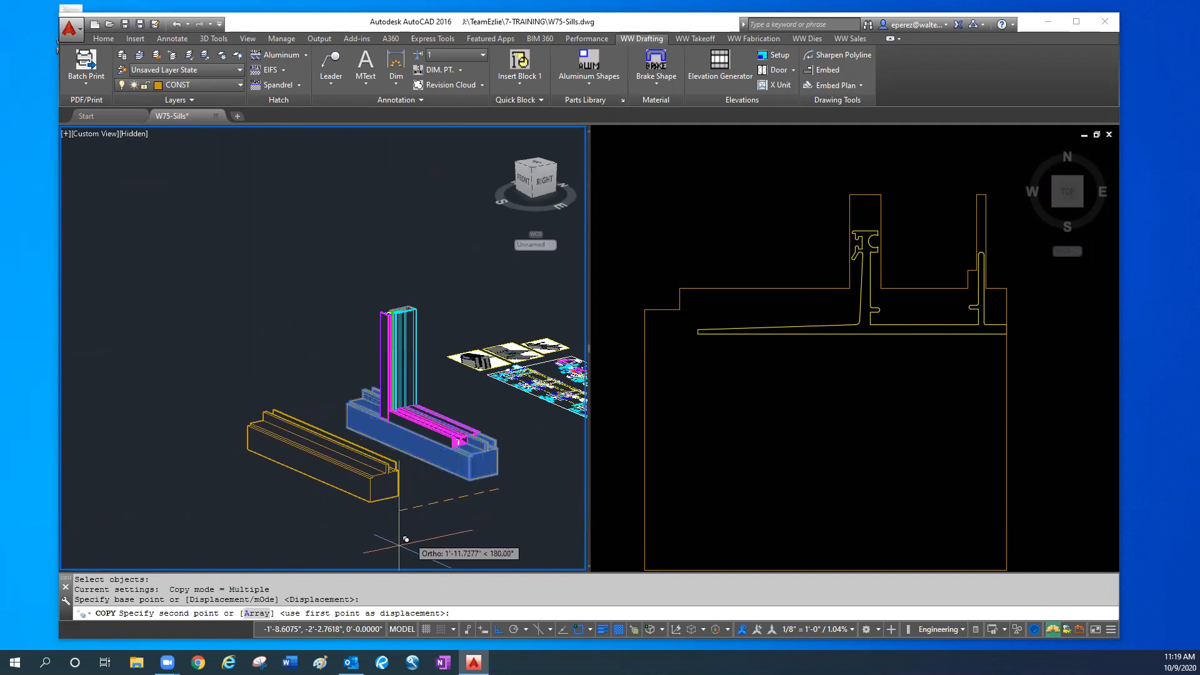
text(12)
key(Return)
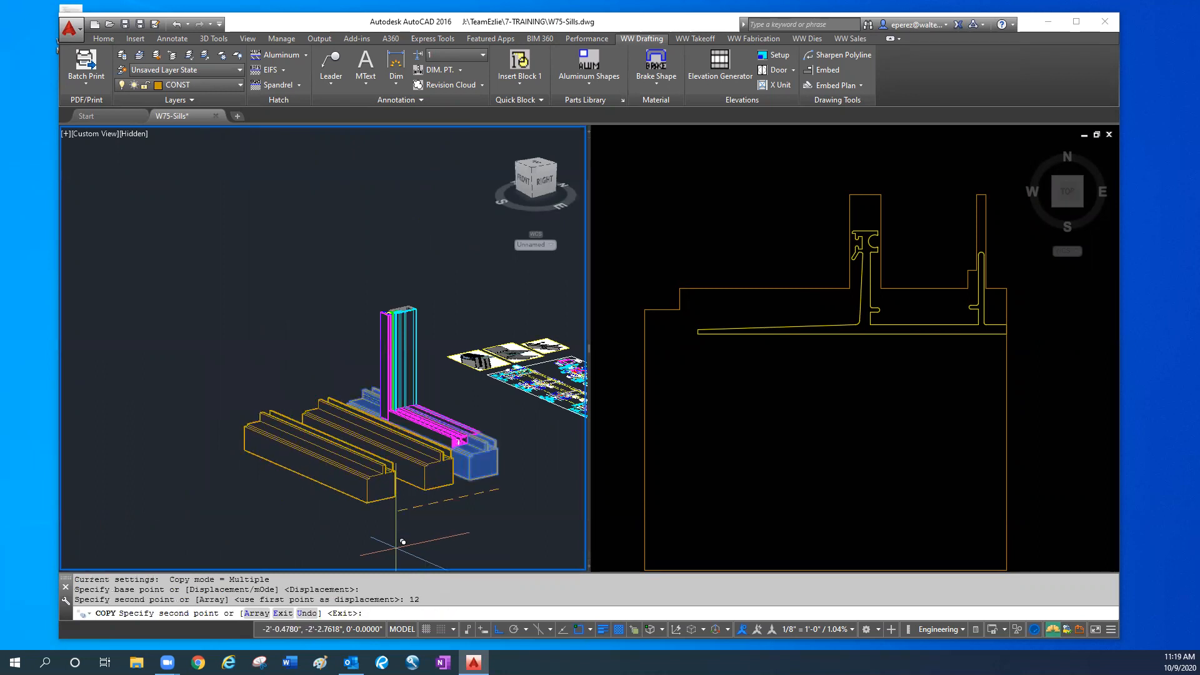
key(Return)
- Subtract the original stepped solid from the grey mullion half to notch its base around the flashing
shift+middle_drag(392, 478, 307, 458)
shift+middle_drag(343, 473, 471, 483)
middle_drag(528, 483, 178, 504)
scroll(194, 448, up, 3)
middle_drag(231, 460, 274, 346)
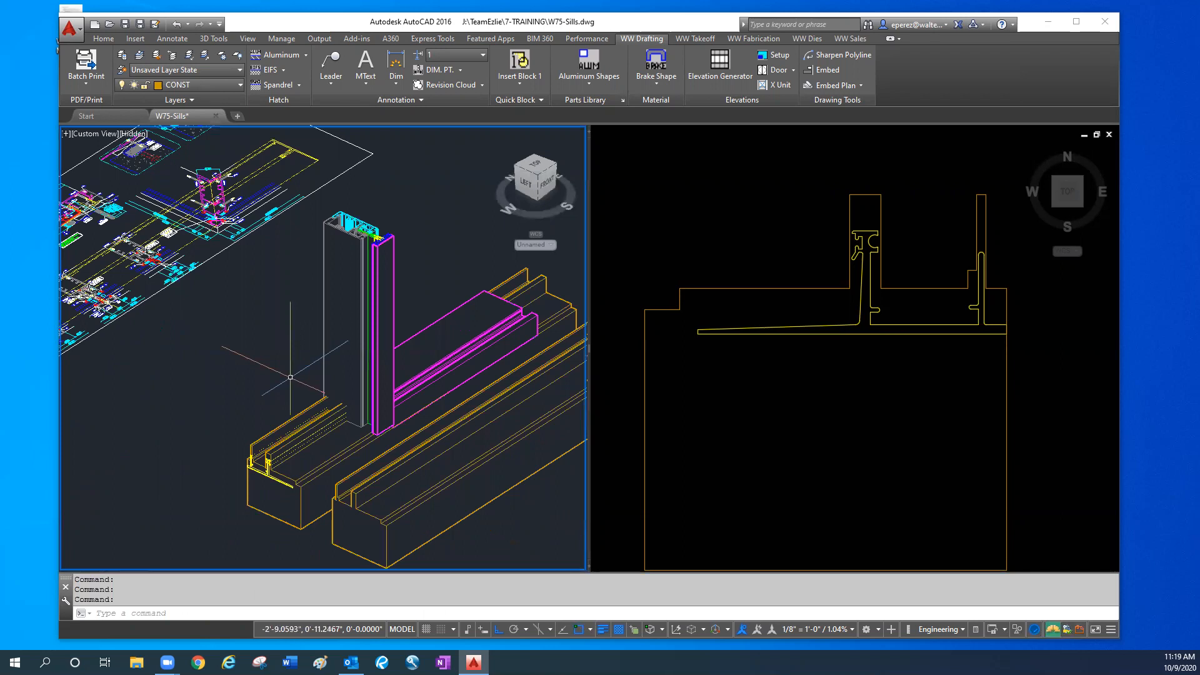
key(Return)
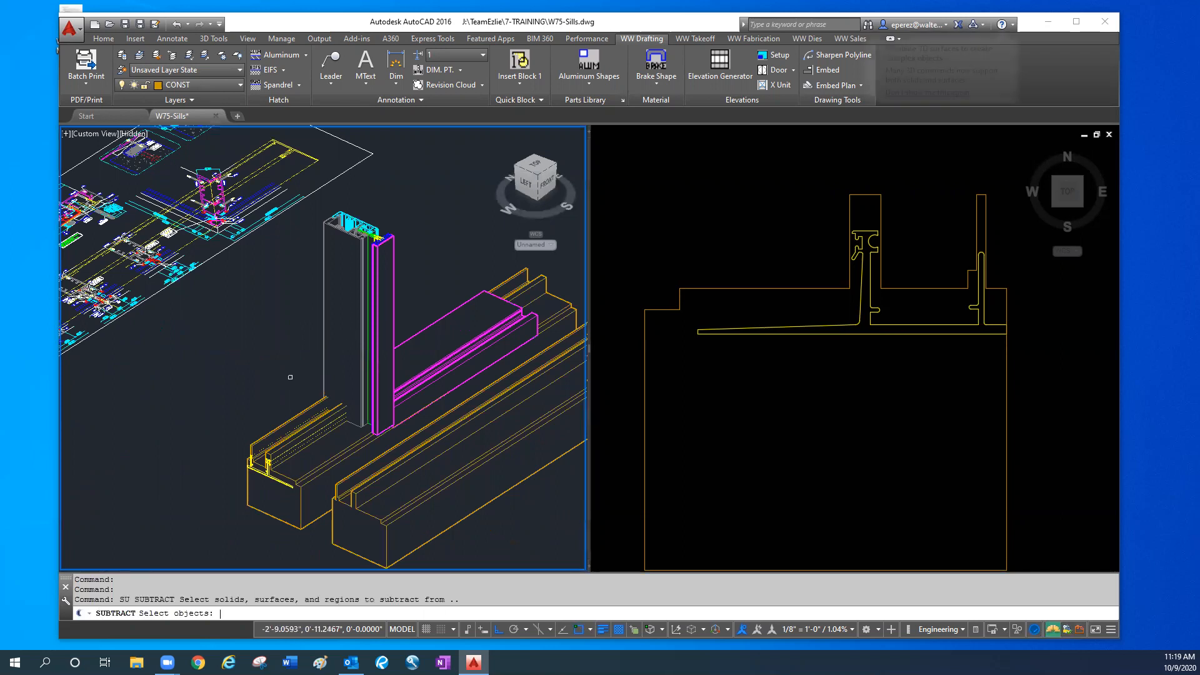
click(330, 252)
key(Return)
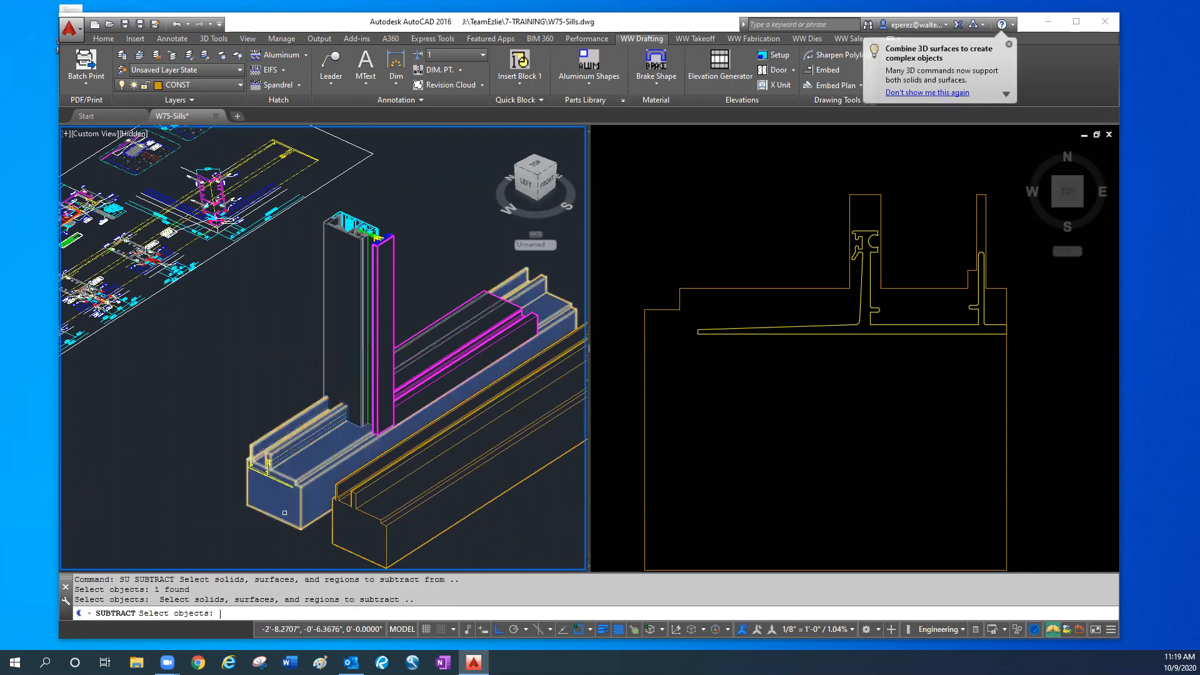
click(284, 517)
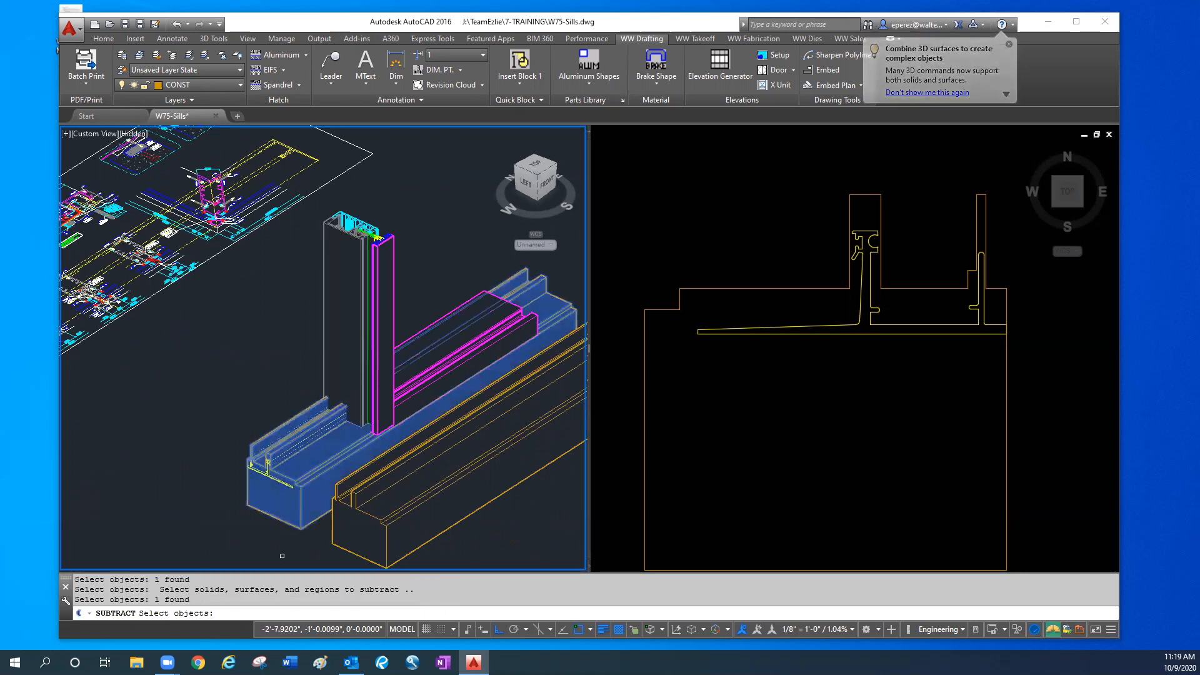
key(Return)
scroll(374, 413, up, 6)
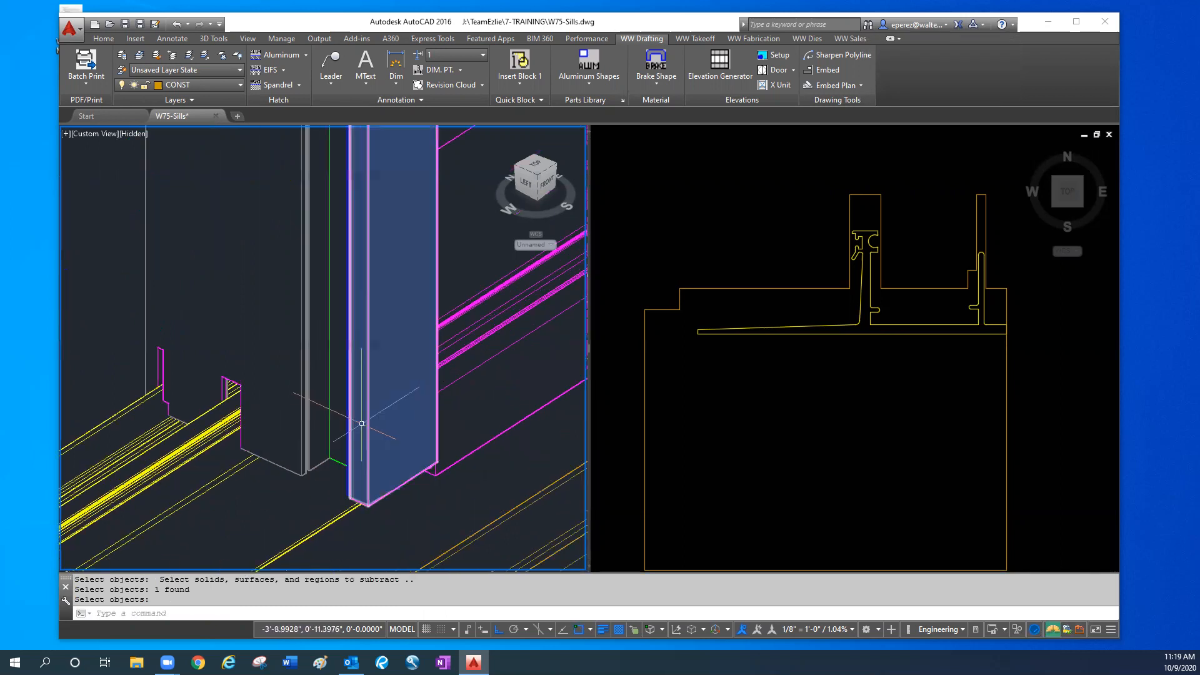
scroll(175, 382, up, 4)
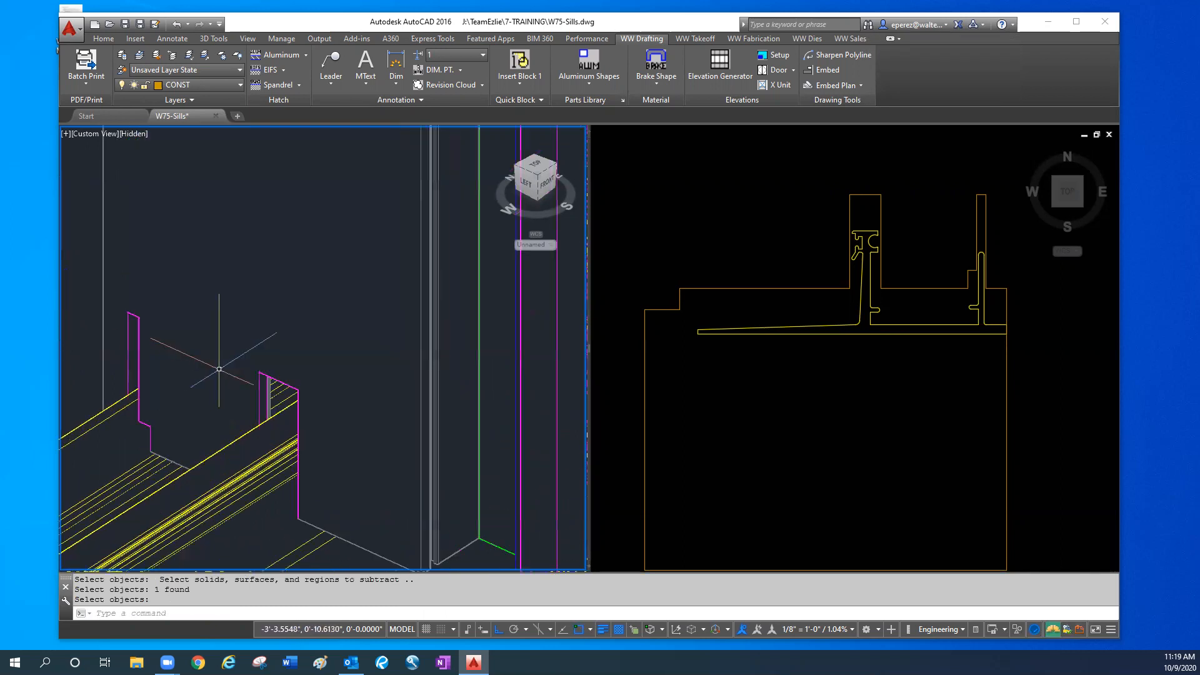
- Move the copied stepped solid 12 inches back toward the interior, onto the sill and mullion assembly
shift+middle_drag(337, 420, 147, 449)
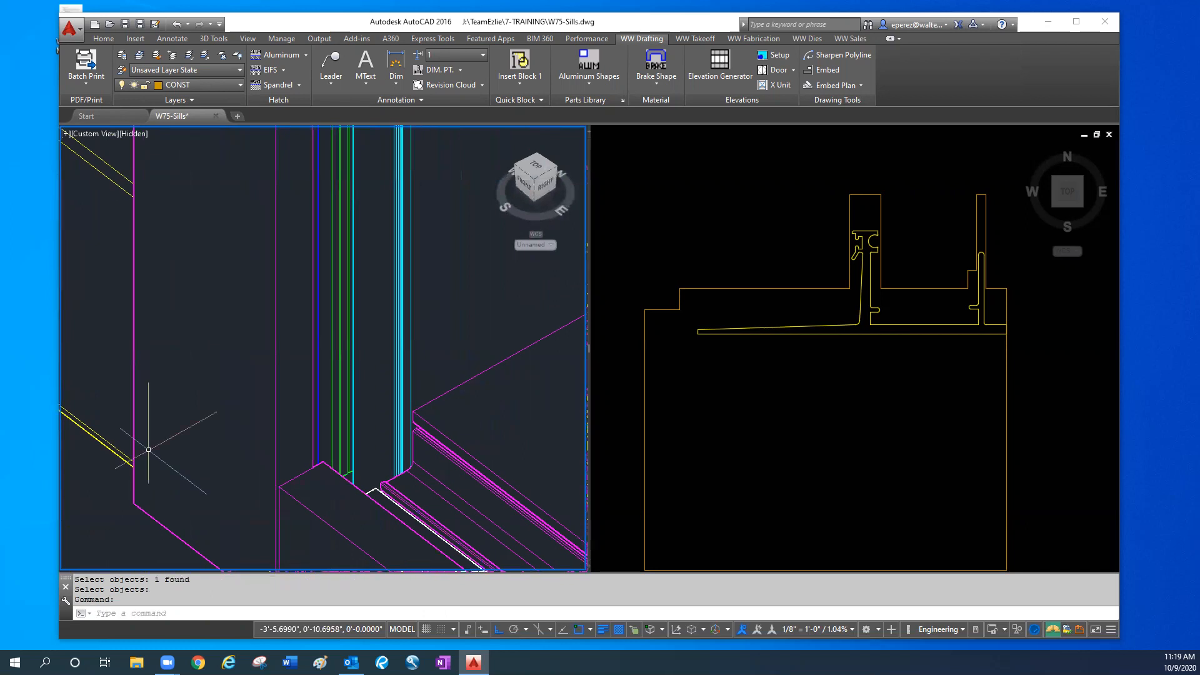
scroll(375, 430, down, 3)
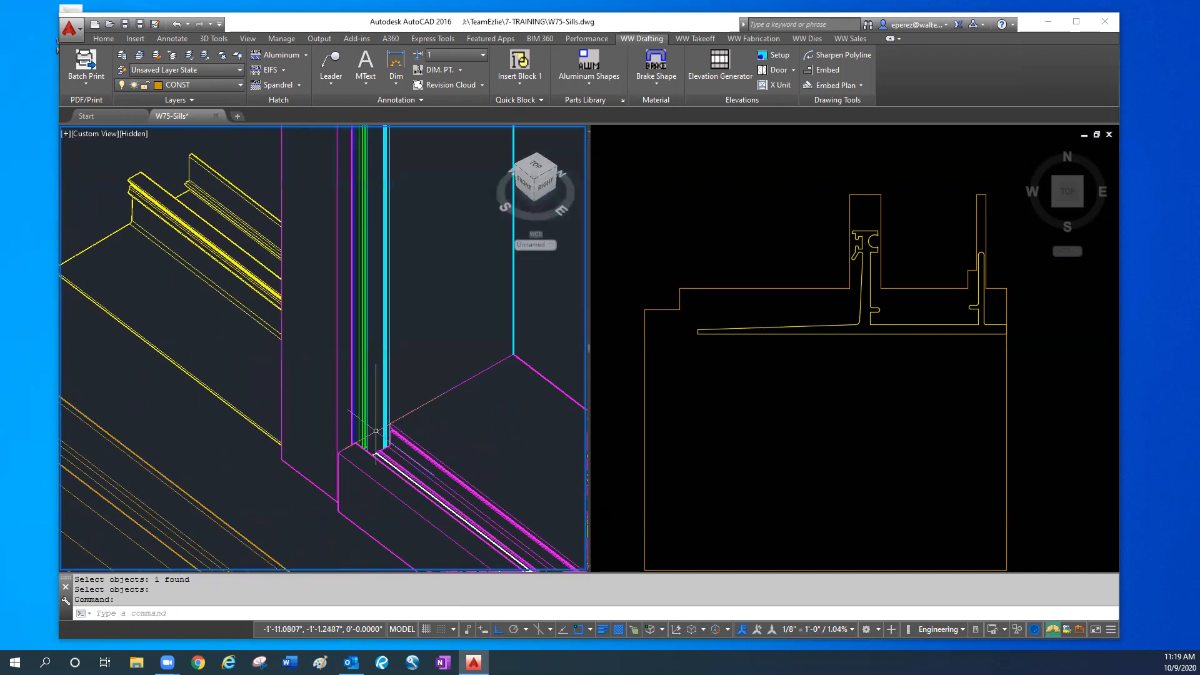
scroll(375, 431, down, 4)
middle_drag(331, 478, 326, 385)
click(321, 406)
scroll(142, 417, down, 2)
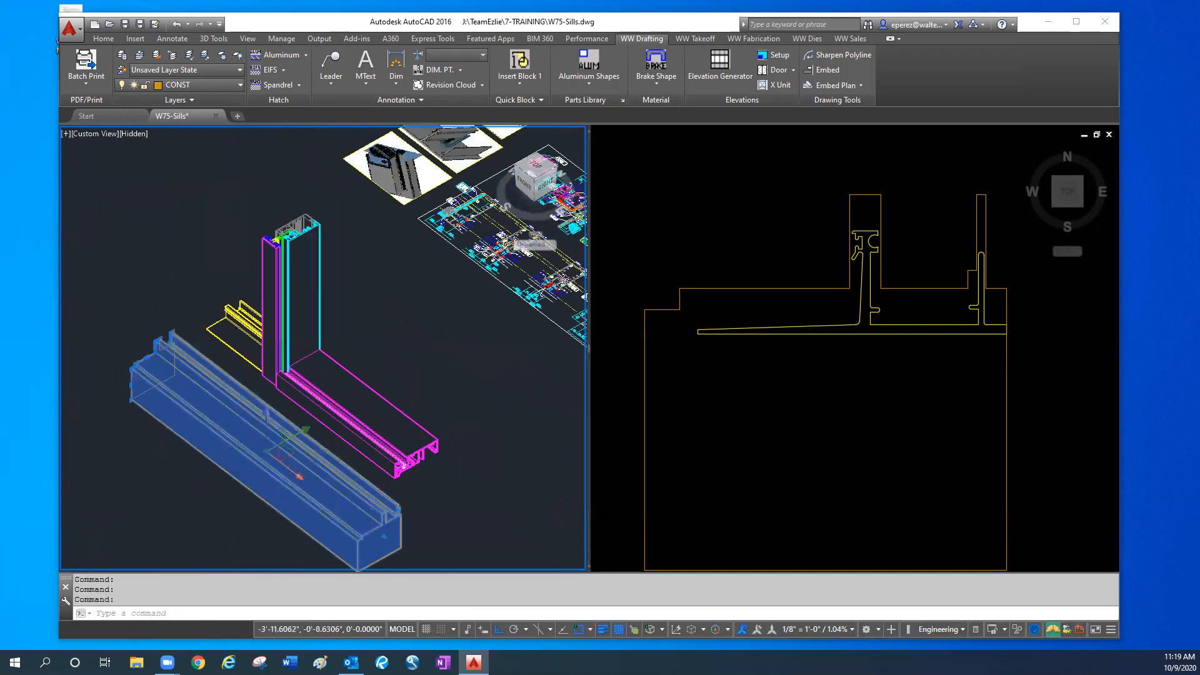
scroll(93, 495, down, 3)
text(m)
key(Return)
click(107, 503)
text(12)
key(Return)
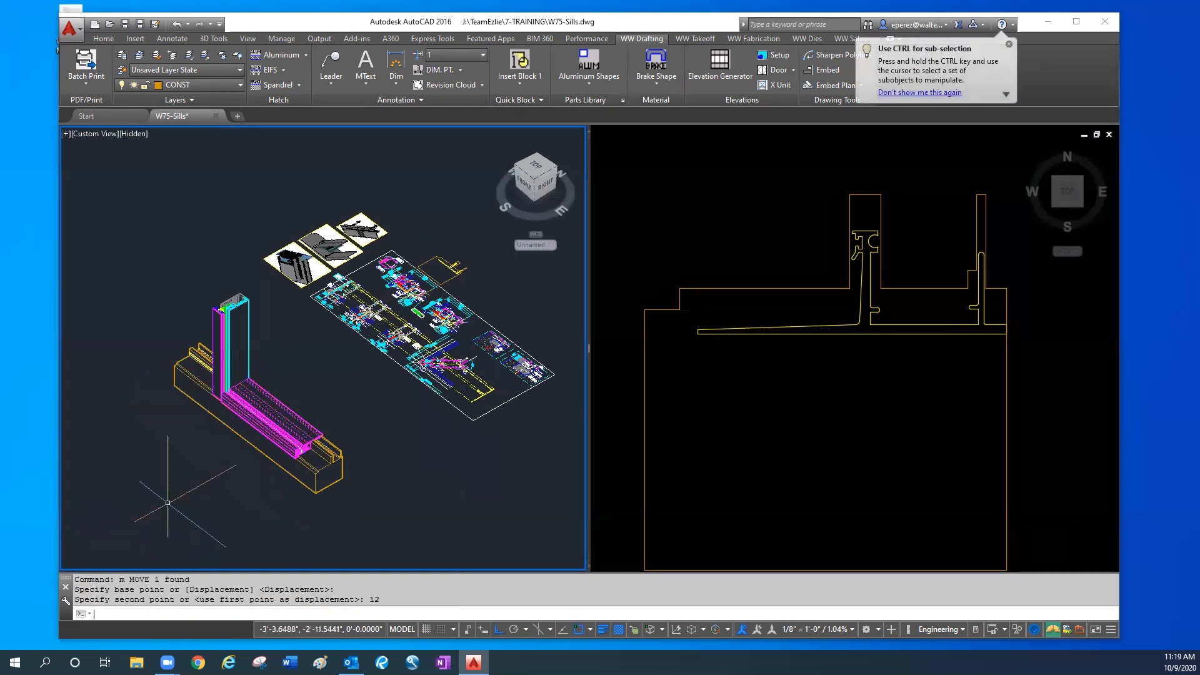
- Subtract the repositioned stepped solid from the cyan mullion half to notch its base
text(su)
key(Return)
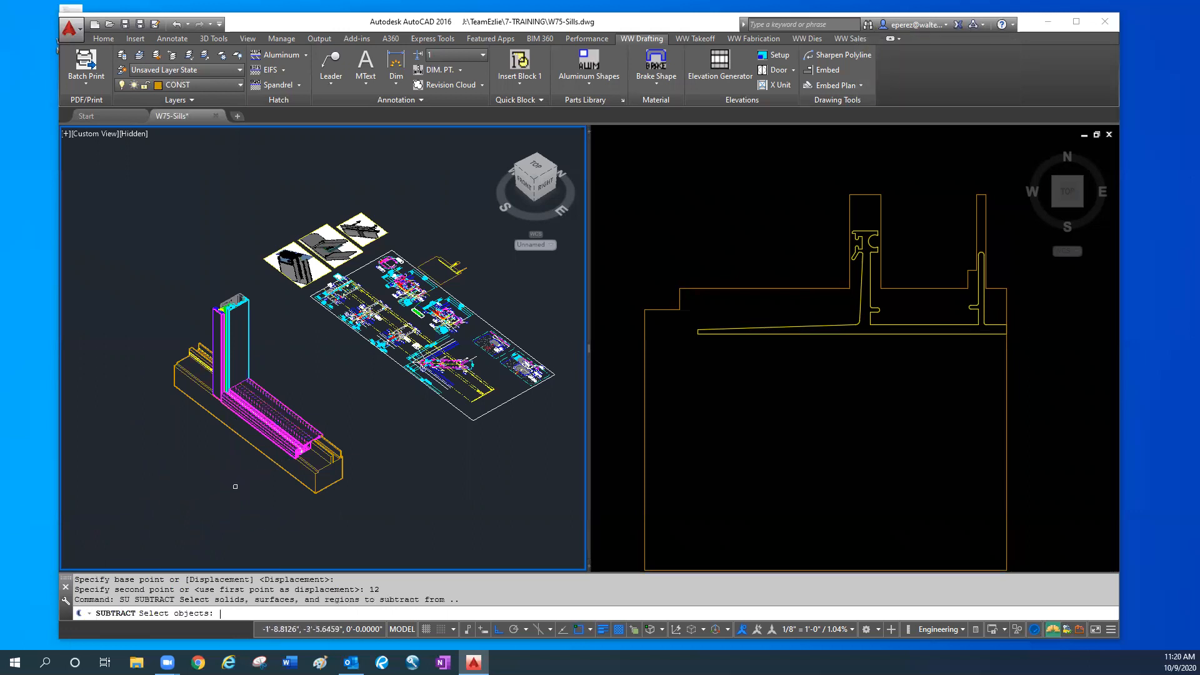
scroll(247, 300, up, 5)
click(254, 326)
scroll(232, 388, down, 5)
key(Return)
click(203, 429)
key(Return)
- Move the interior sill member 12 inches toward the interior to expose the flashing and the notched mullion base behind it
scroll(225, 454, up, 2)
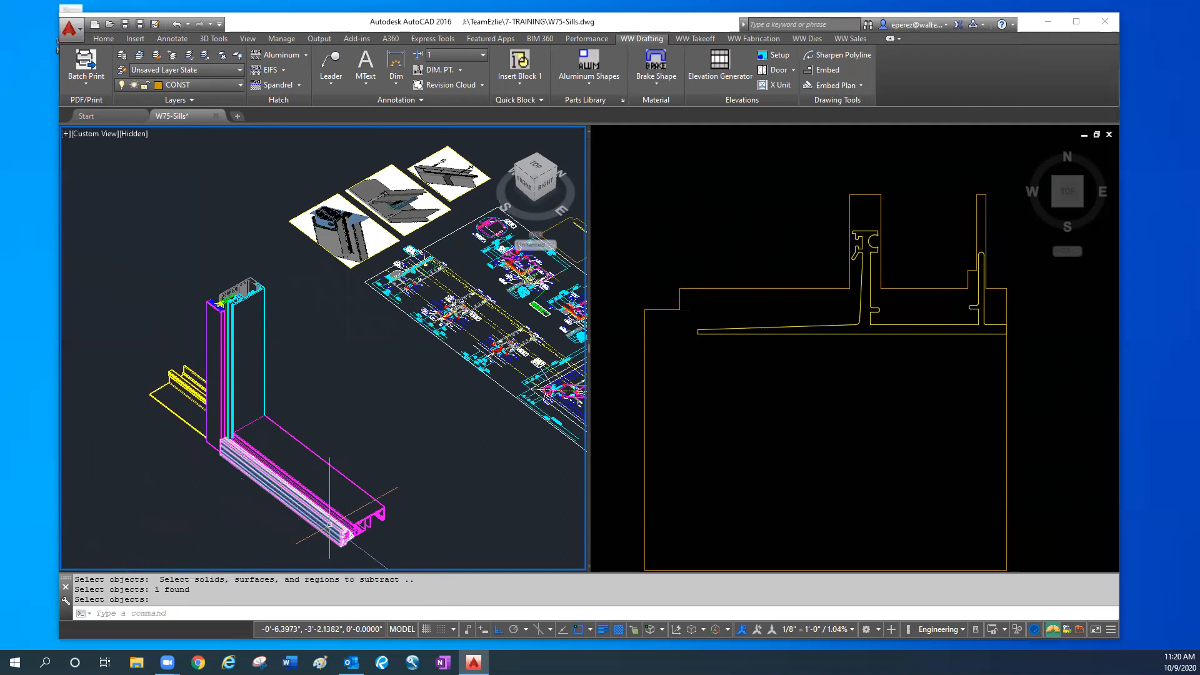
scroll(330, 524, up, 2)
click(375, 494)
text(m)
key(Return)
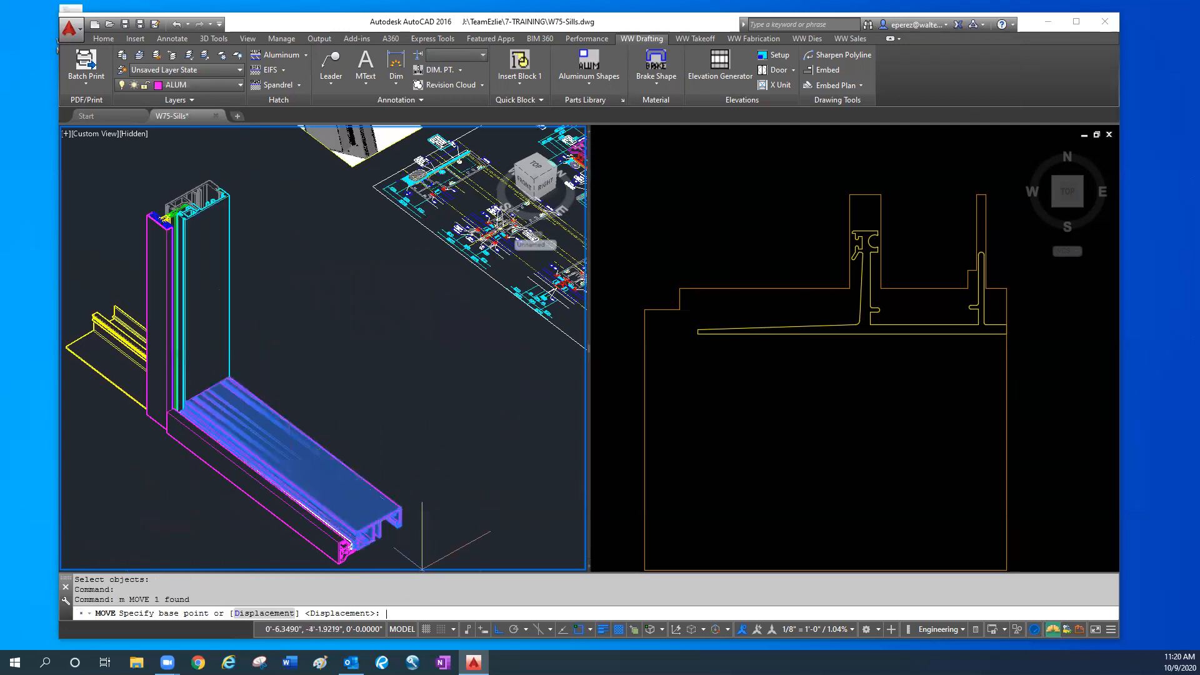
click(422, 566)
text(12)
key(Return)
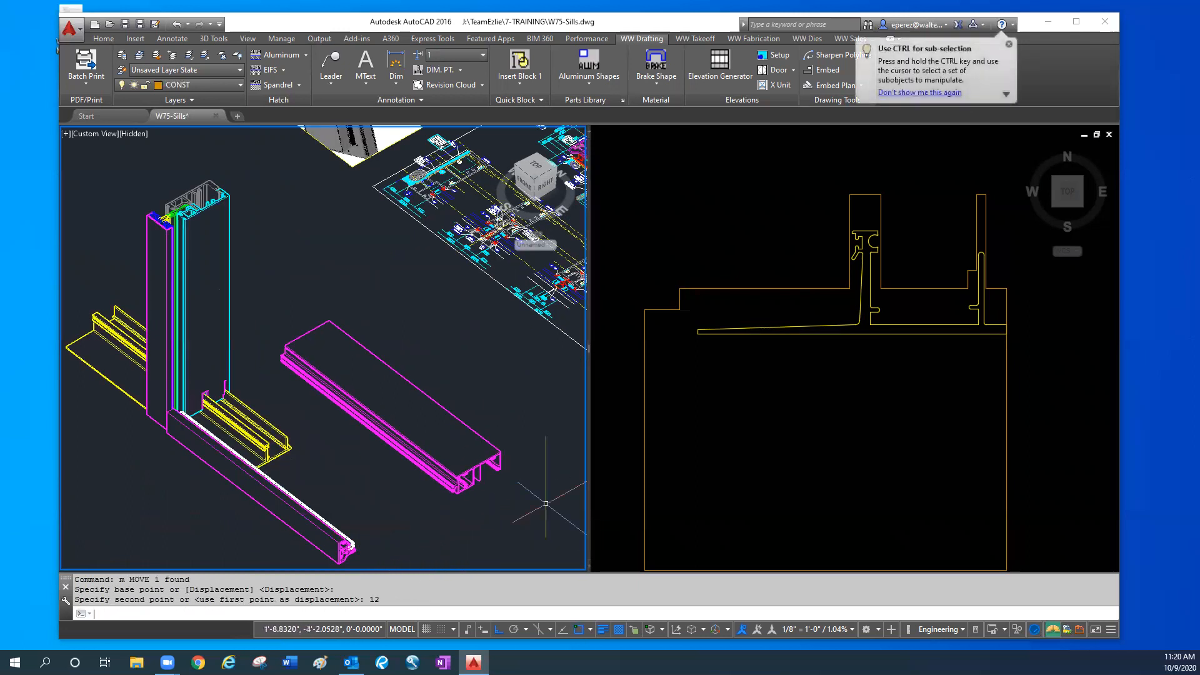
scroll(213, 419, up, 2)
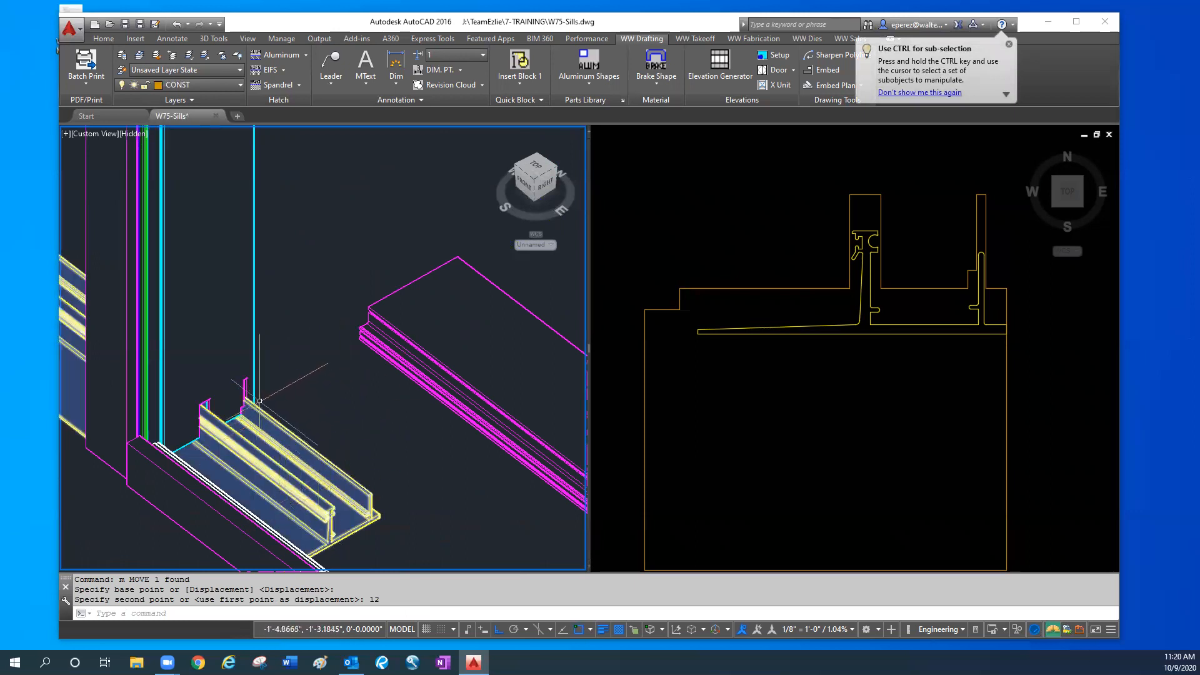
- Undo the view change and the last move of the sill member
text(u)
key(Return)
key(Return)
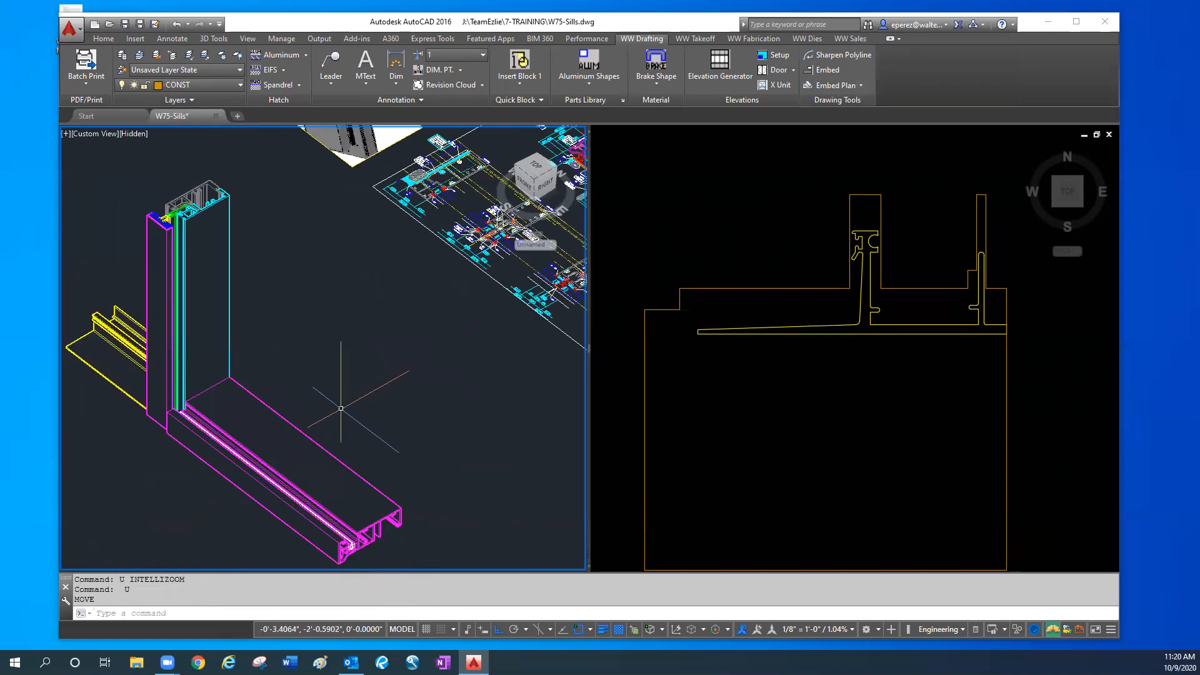
- Examine the notches at the mullion's base where the legs of the sill flashing pass through
middle_drag(200, 495, 311, 486)
middle_drag(362, 445, 237, 429)
shift+middle_drag(313, 448, 371, 436)
scroll(474, 439, up, 6)
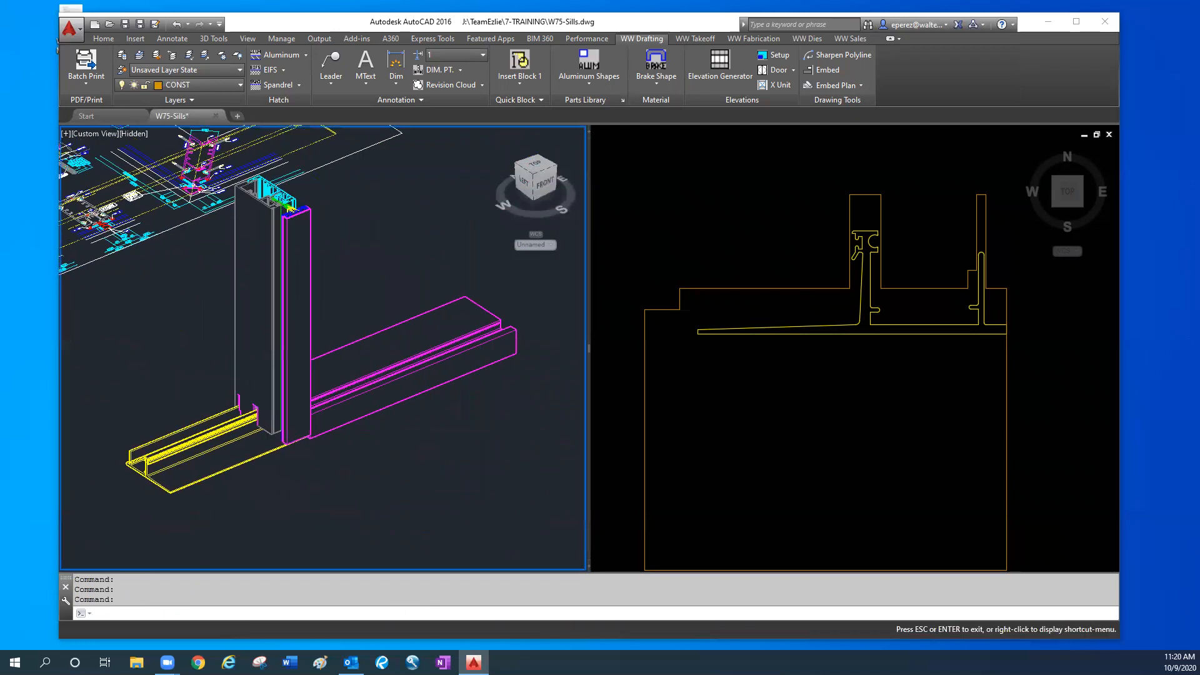
scroll(245, 412, up, 3)
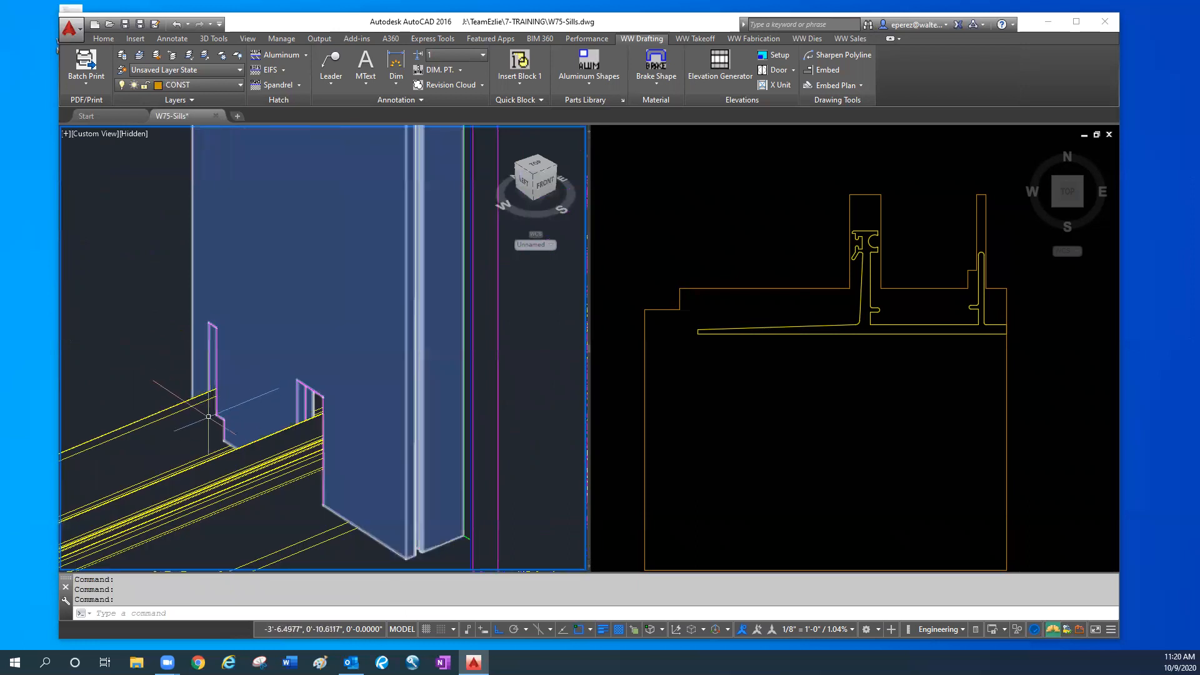
scroll(339, 521, down, 4)
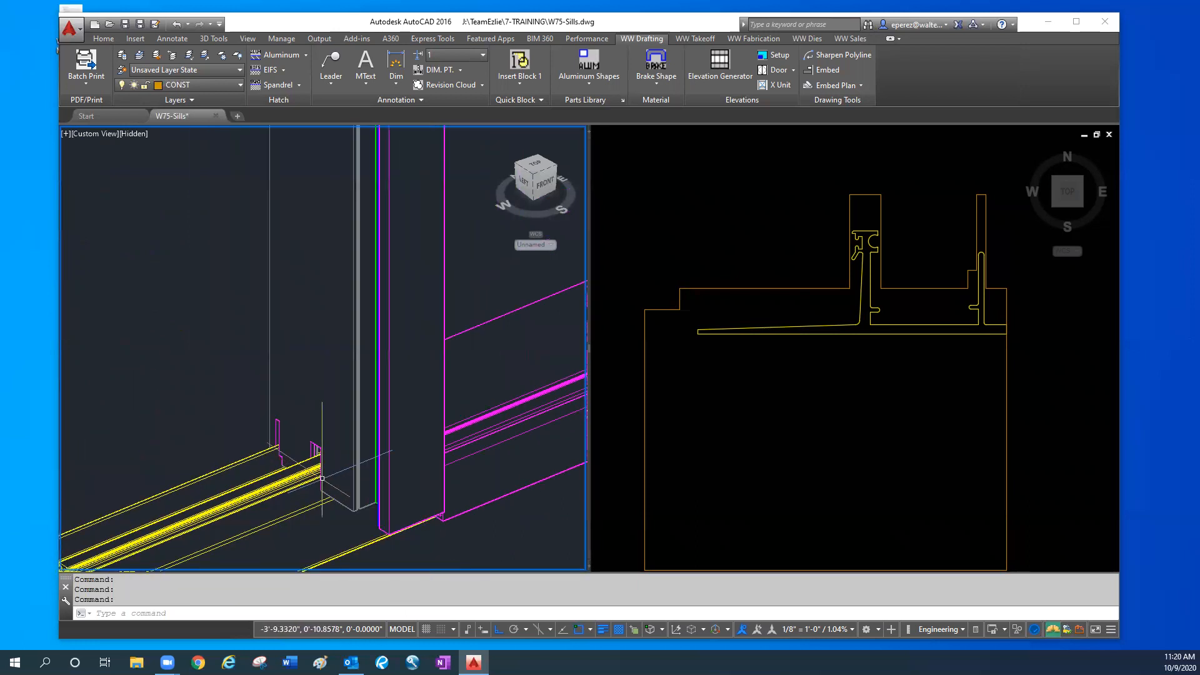
scroll(481, 410, down, 2)
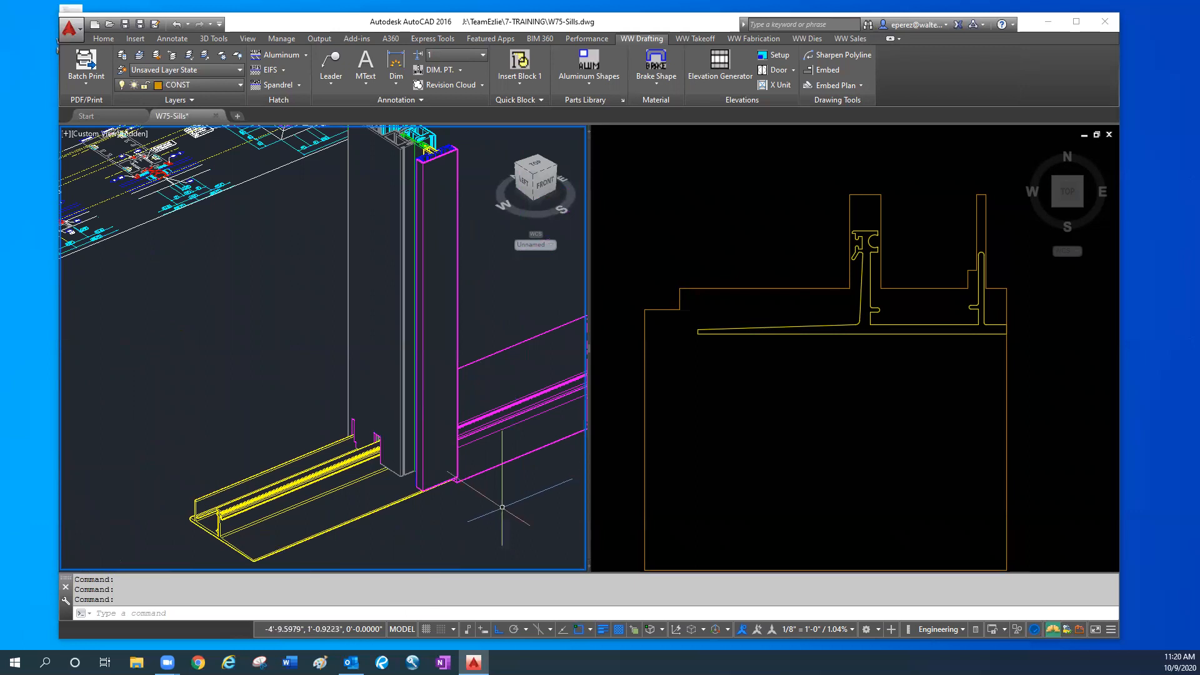
- Inspect the joint between the sill member and the mullion, highlighting both members and clearing the selection
click(504, 488)
middle_drag(469, 494, 446, 401)
click(322, 422)
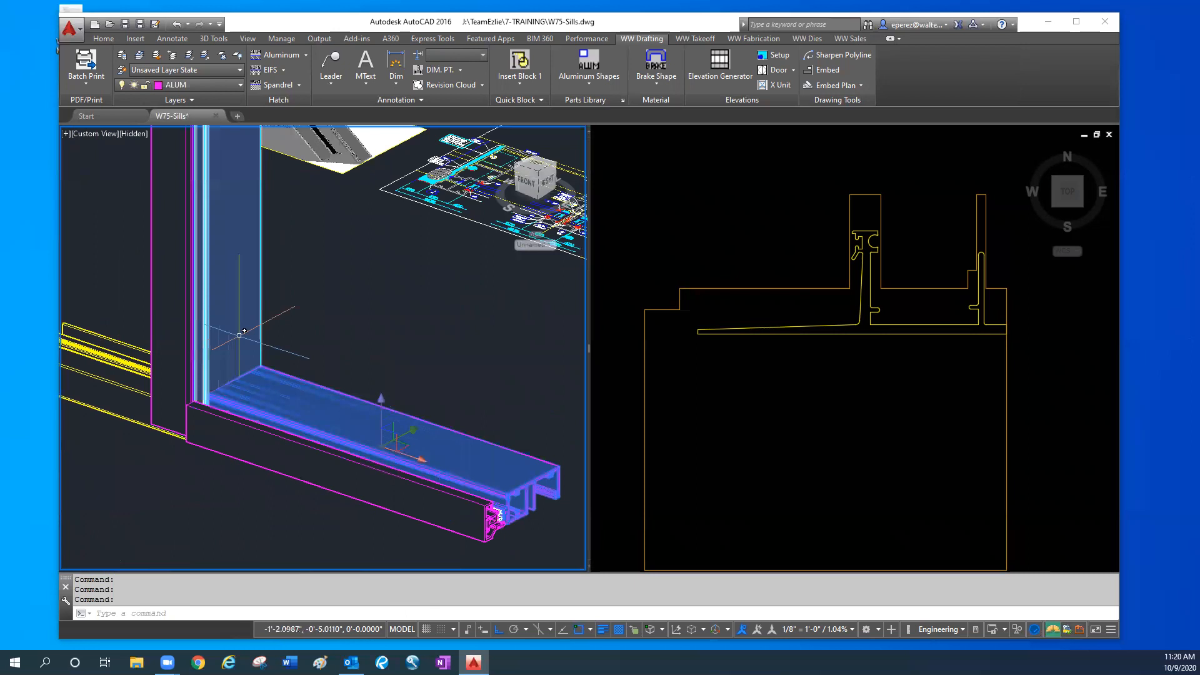
click(239, 335)
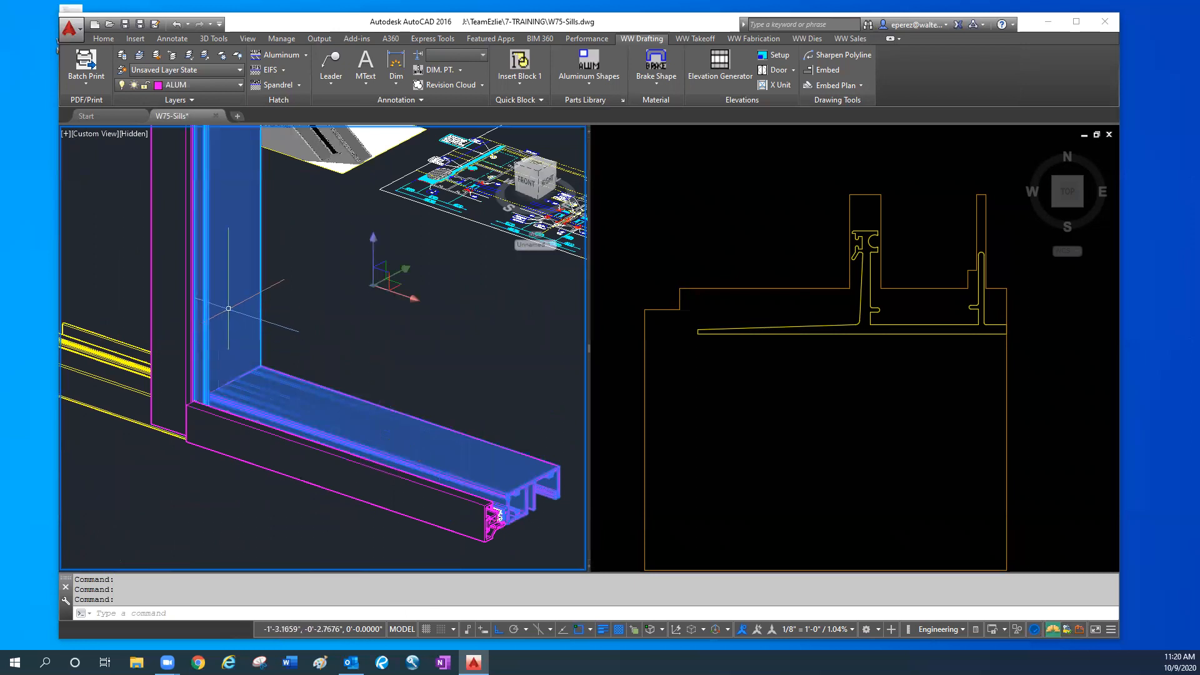
key(Escape)
key(Escape)
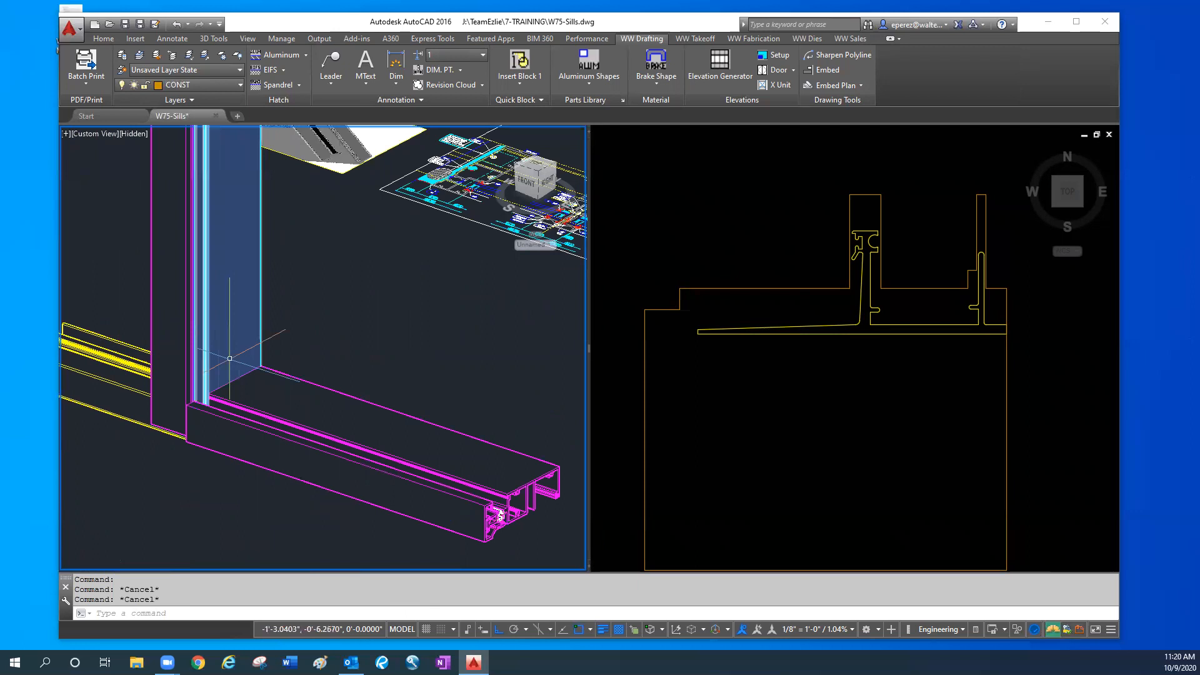
click(269, 384)
key(Escape)
key(Escape)
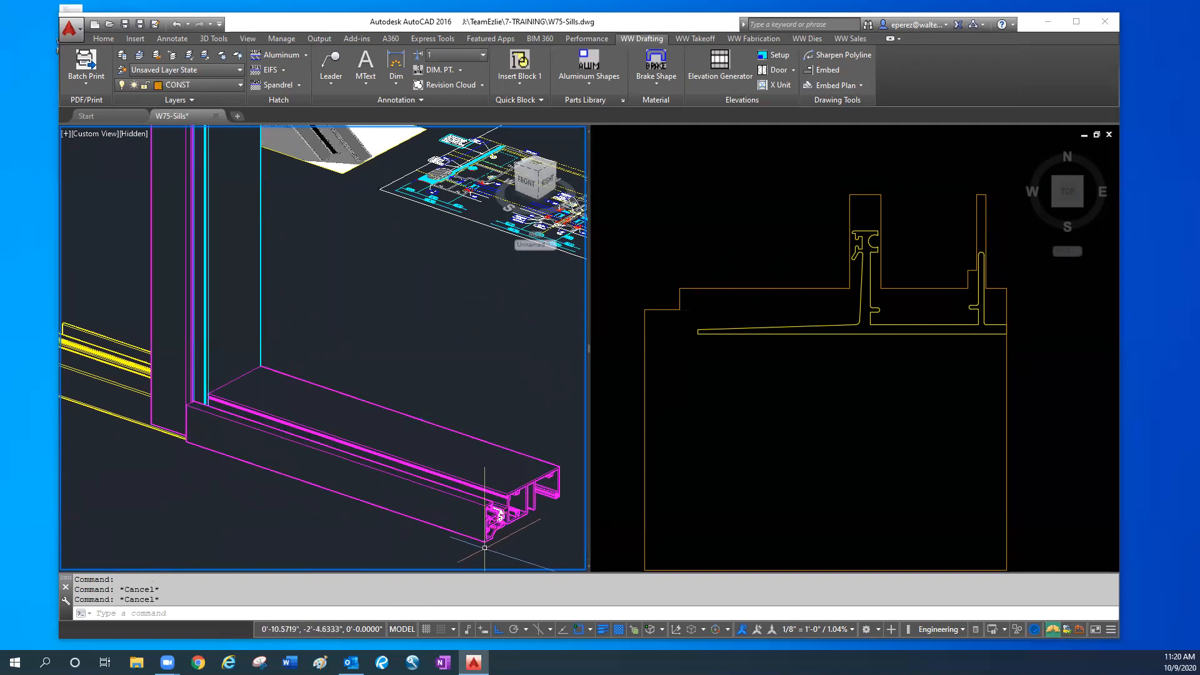
- Erase the vertical dimension beside the W75-1344 label in the 2D sill section detail
scroll(500, 505, up, 3)
scroll(505, 505, up, 2)
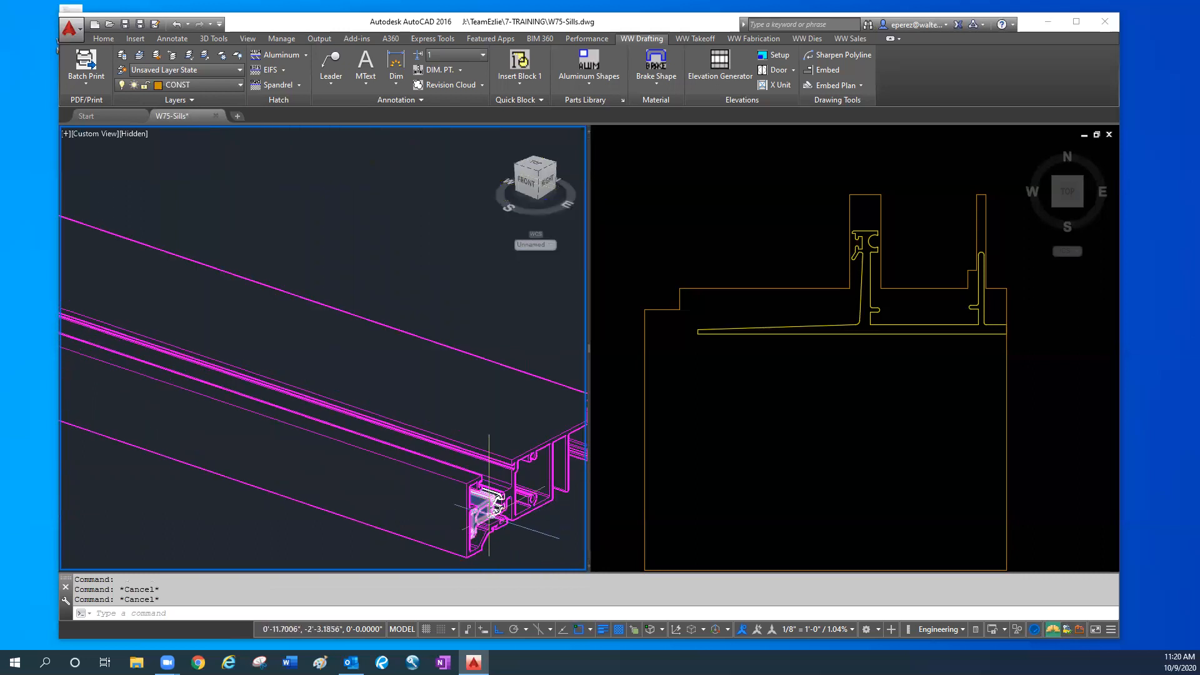
click(718, 437)
scroll(717, 447, down, 6)
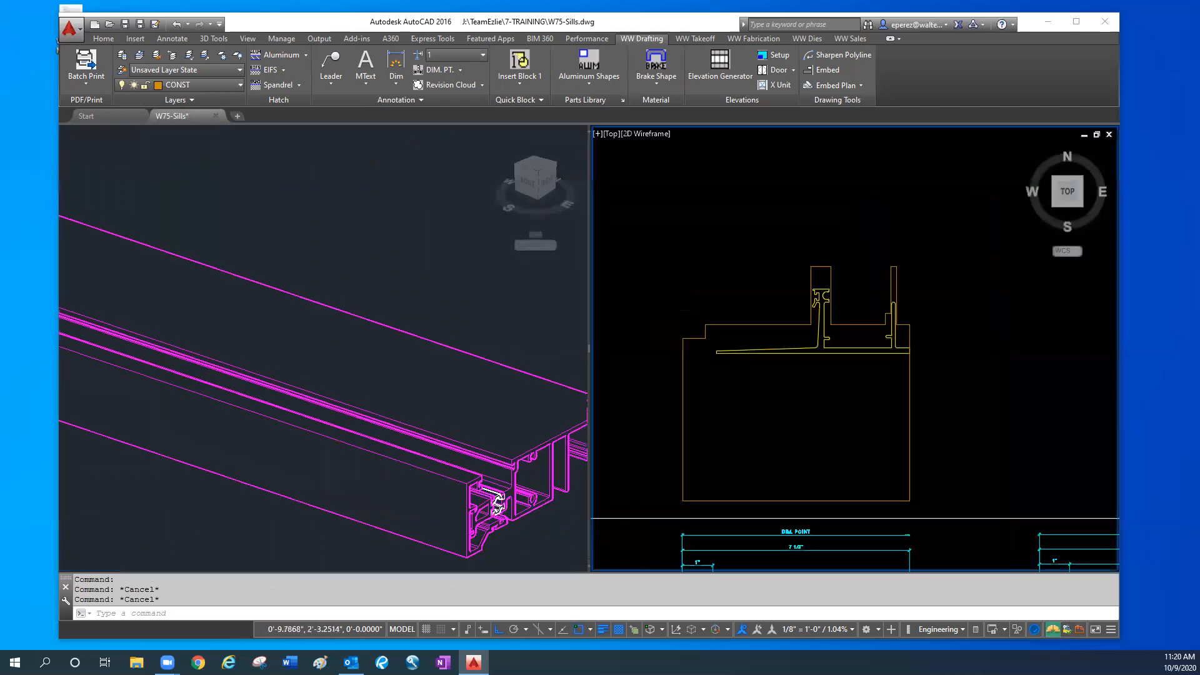
middle_drag(716, 451, 735, 271)
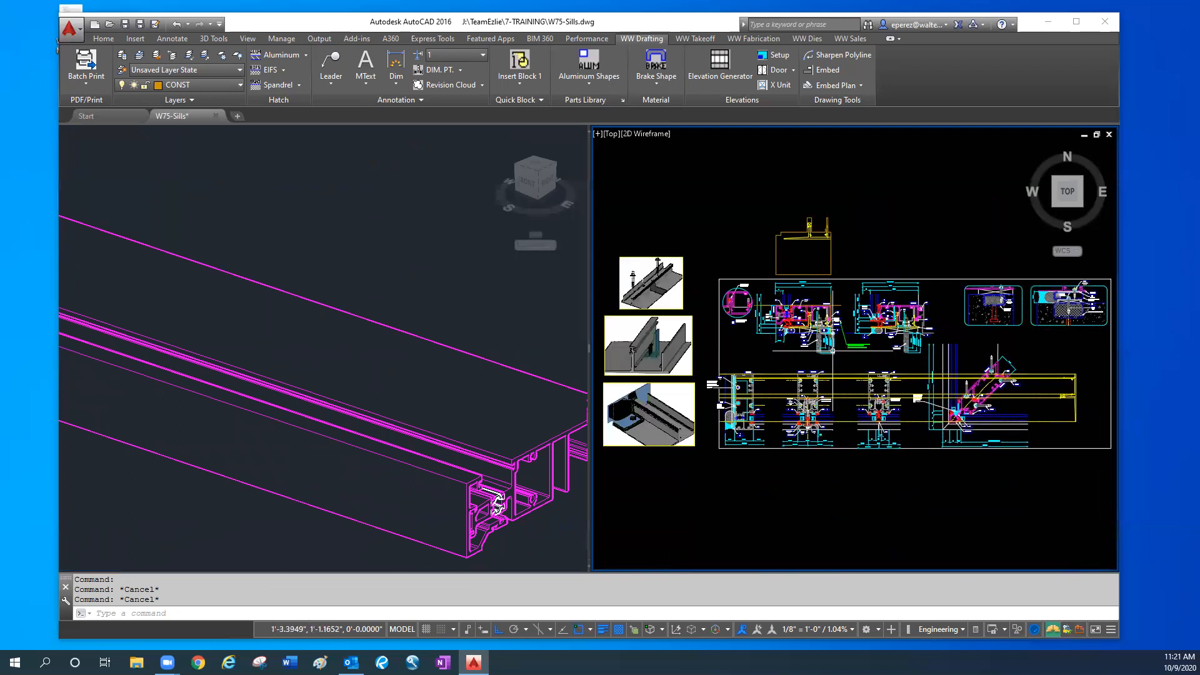
scroll(786, 325, up, 2)
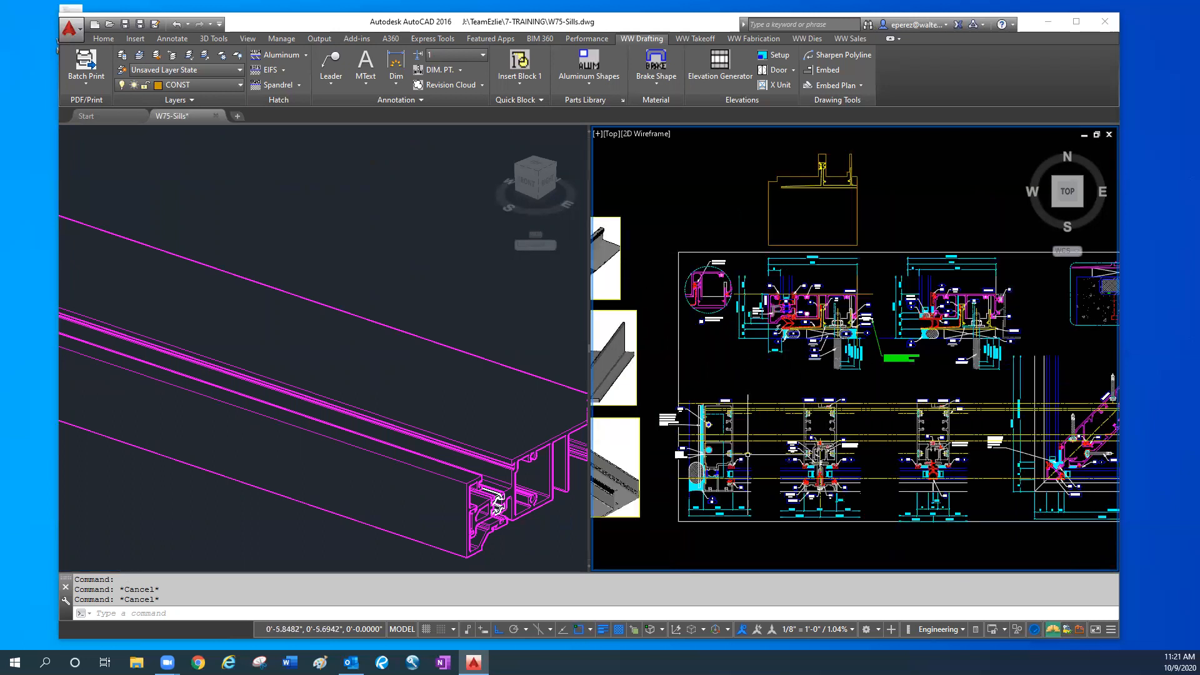
scroll(740, 275, up, 3)
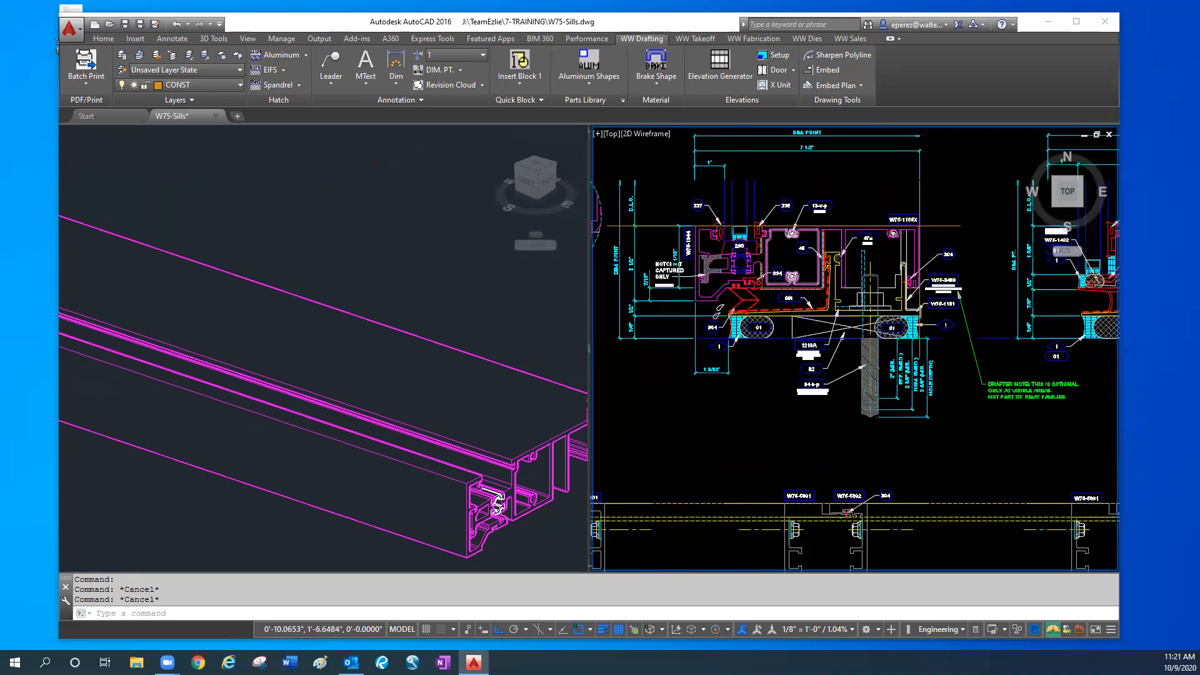
middle_drag(741, 275, 767, 314)
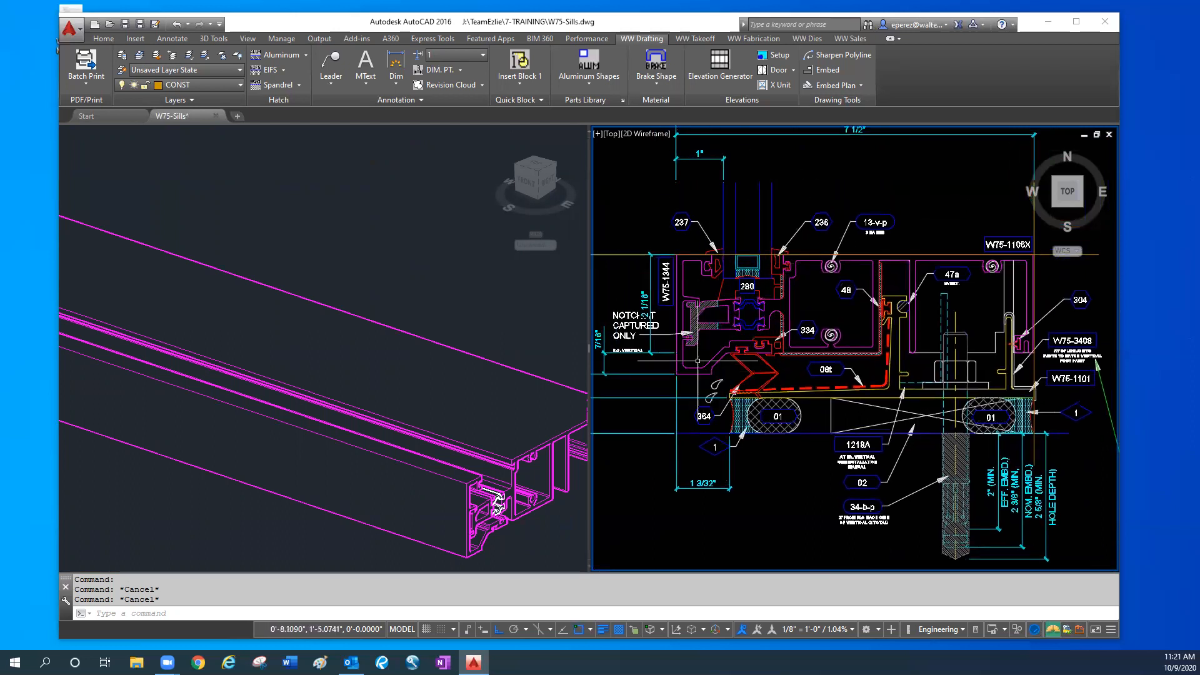
middle_drag(726, 423, 810, 429)
click(734, 313)
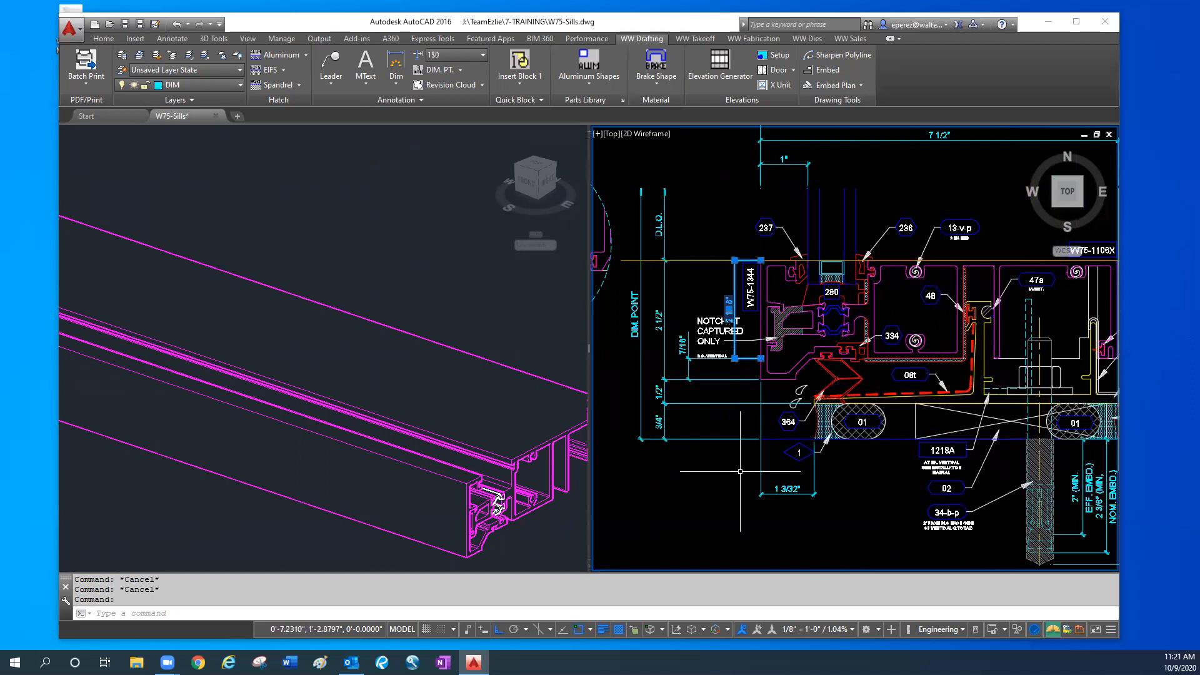
key(Delete)
scroll(730, 394, down, 2)
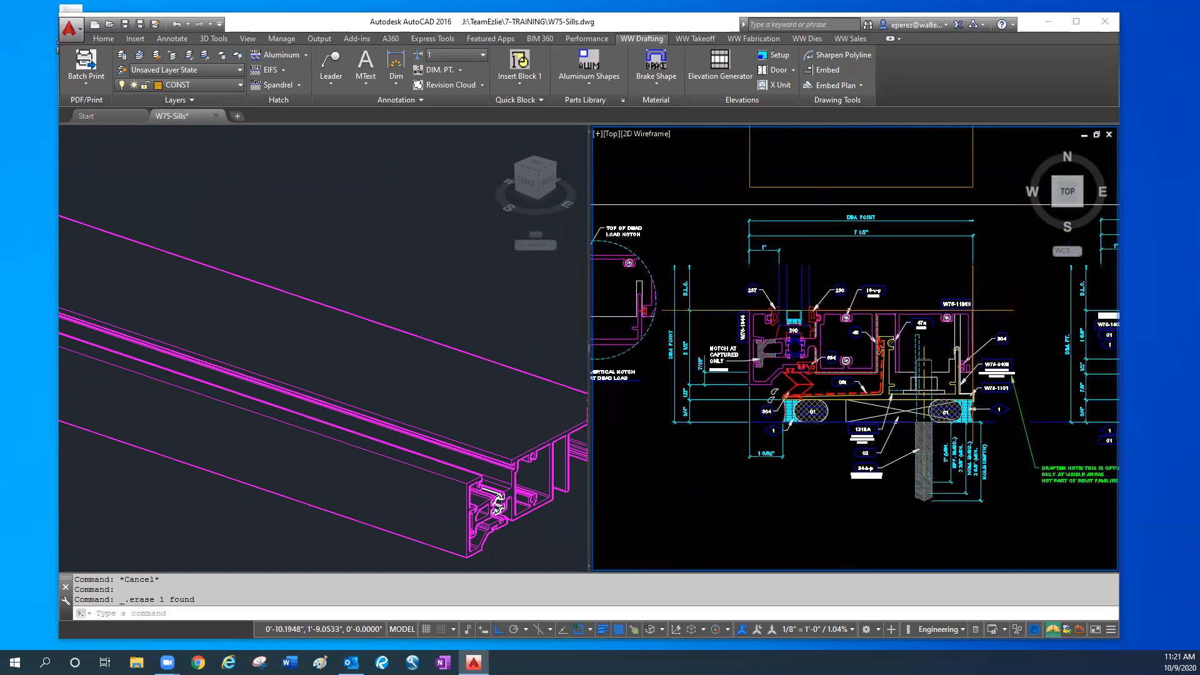
- Make MISC the current layer and start a line from the exterior node of the sill detail's 1" dimension
click(232, 87)
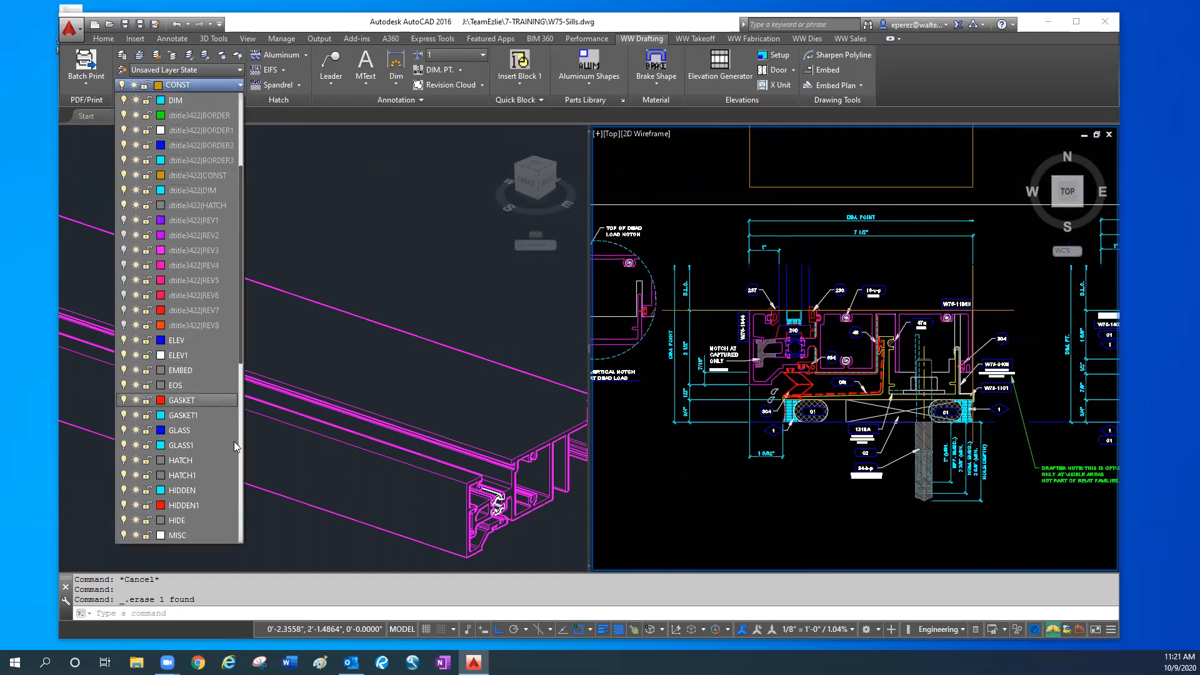
click(188, 535)
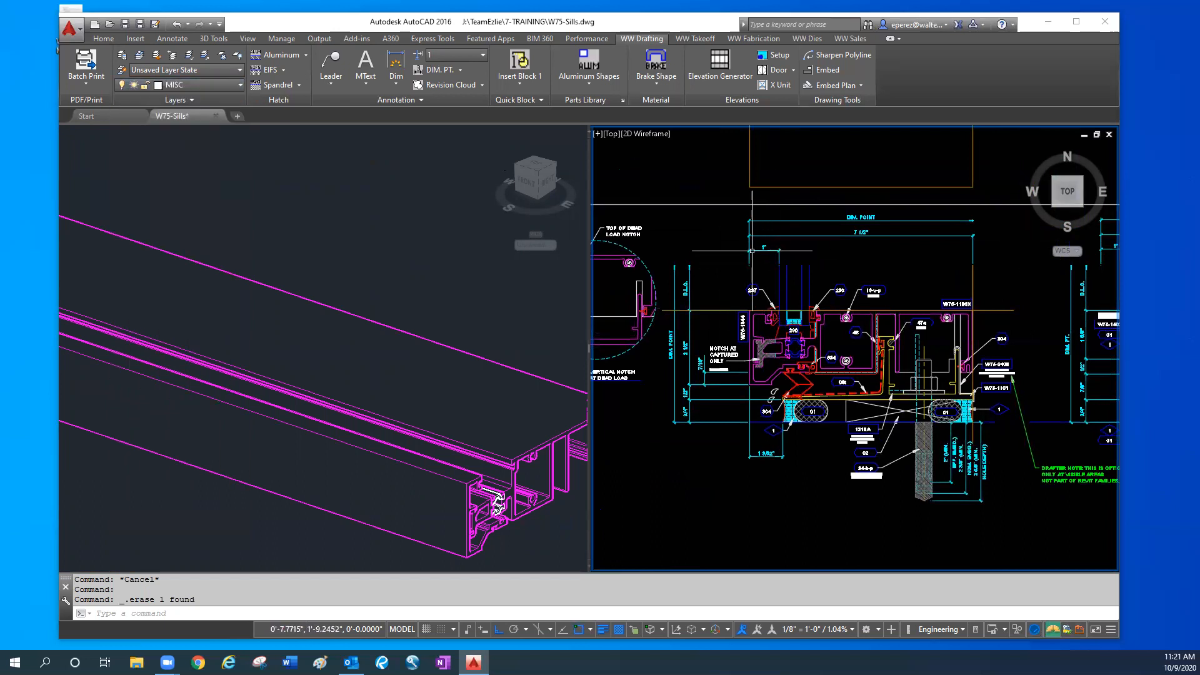
scroll(752, 251, up, 2)
scroll(755, 283, up, 2)
key(Return)
text(end)
key(space)
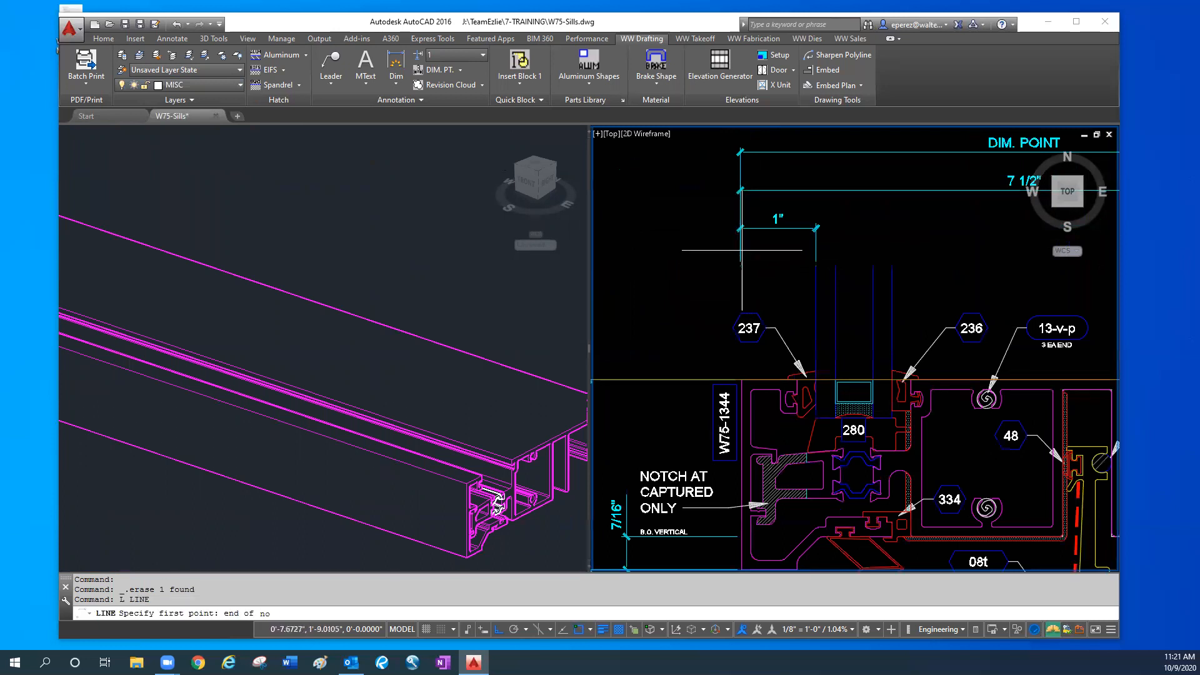
text(node)
key(Return)
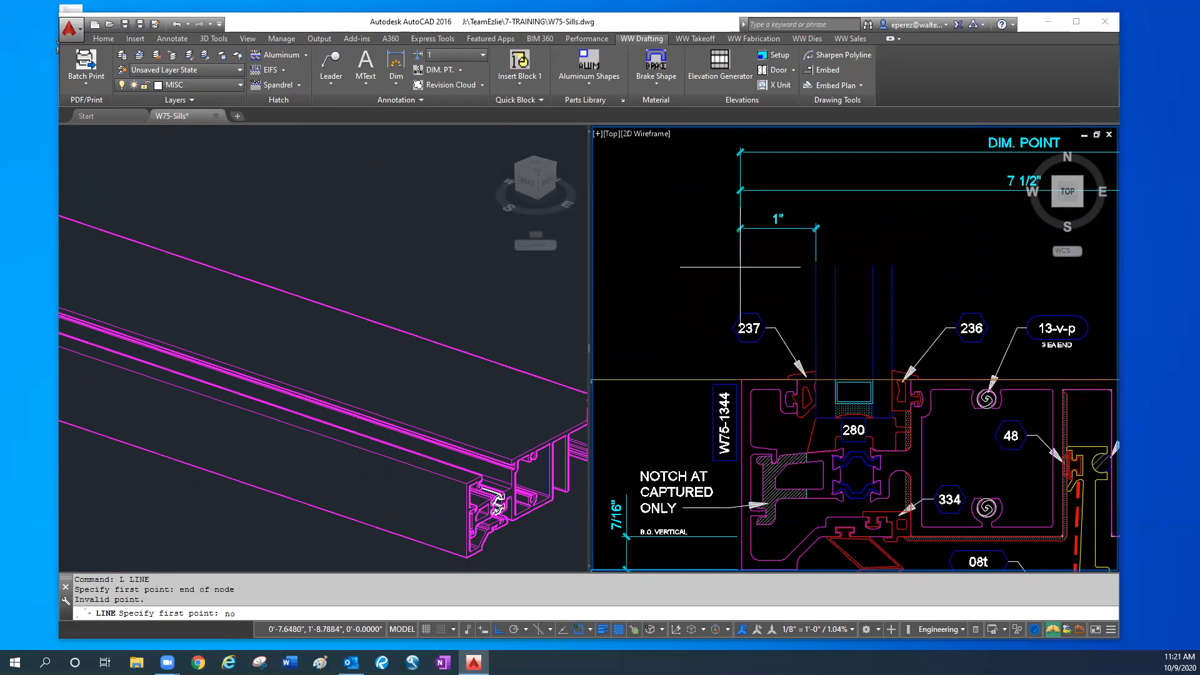
click(739, 266)
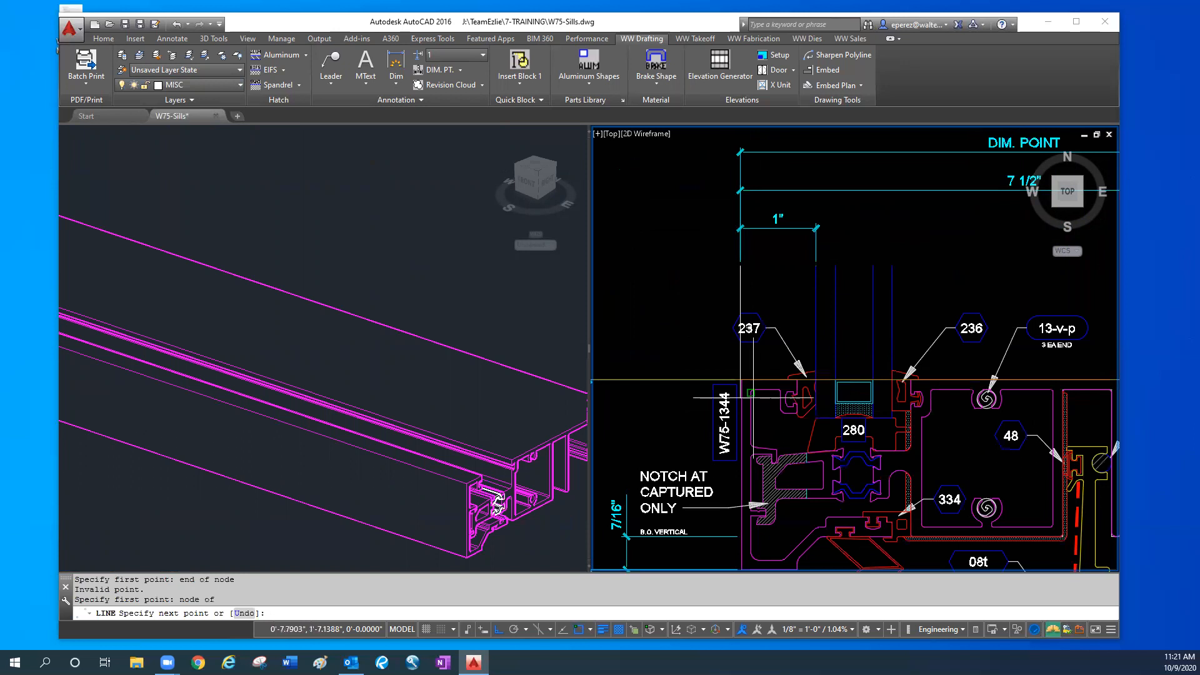
- Run the line straight down along the exterior face, ending perpendicular to the B.O. VERTICAL extension line of the 7/16" dimension
scroll(740, 378, up, 4)
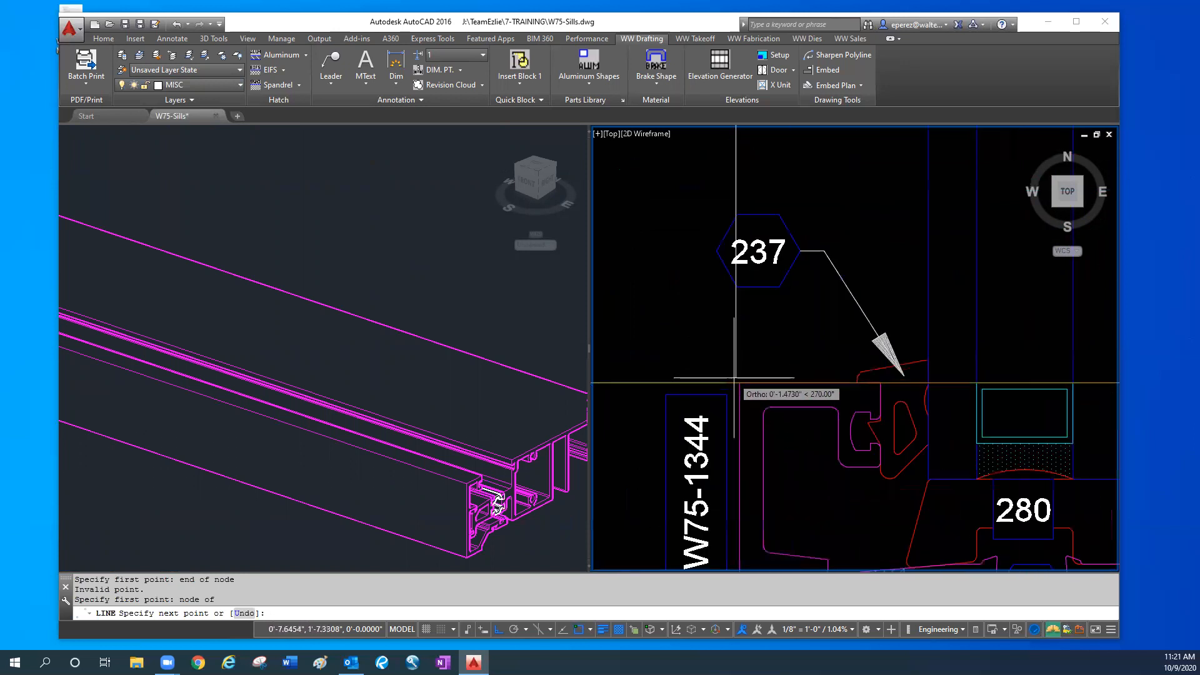
scroll(734, 377, up, 2)
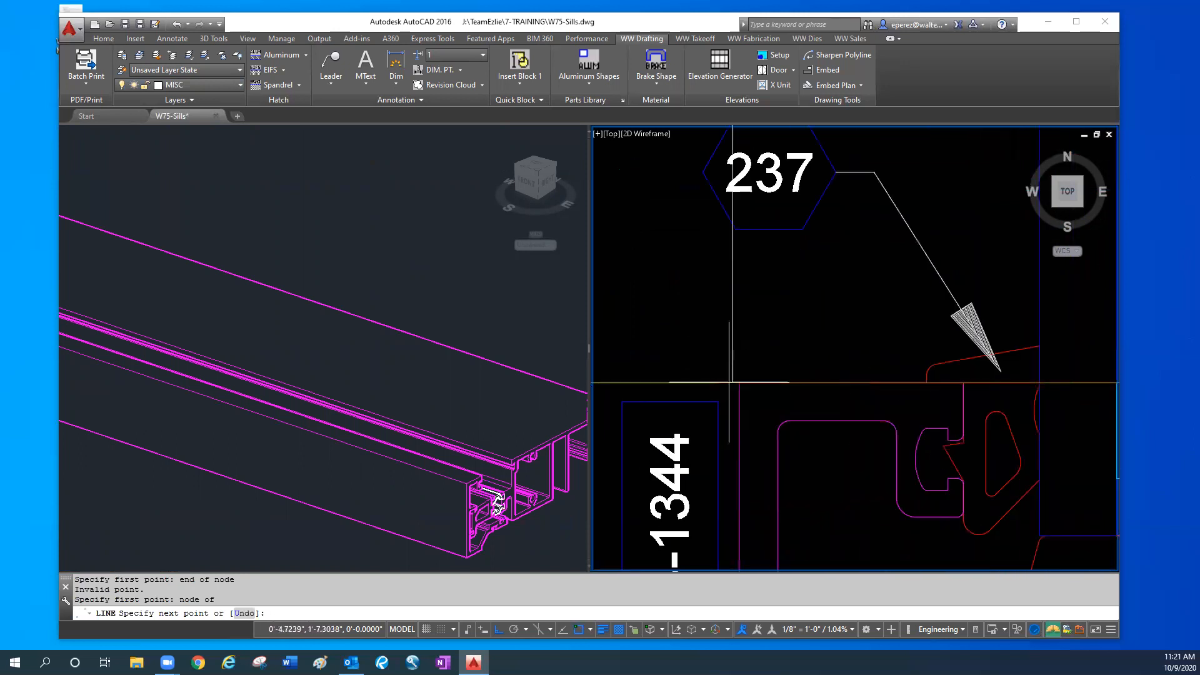
scroll(726, 419, down, 2)
middle_drag(725, 462, 725, 281)
middle_drag(733, 436, 800, 306)
scroll(799, 327, down, 2)
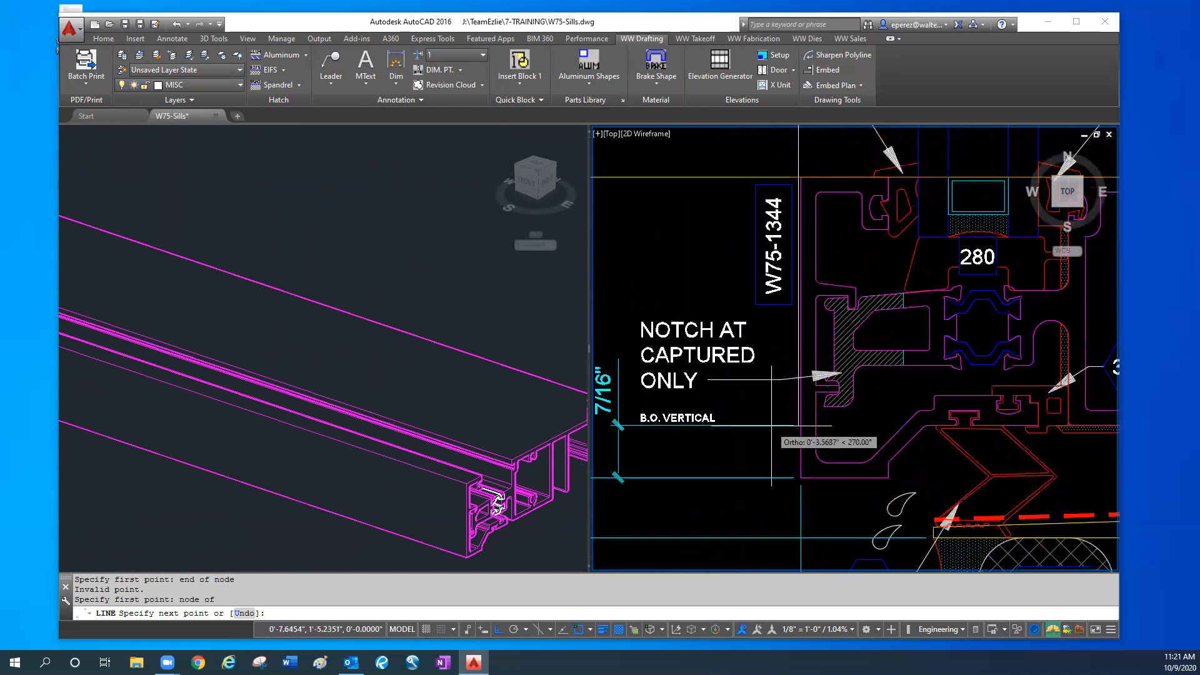
text(r)
key(Return)
click(791, 425)
key(Escape)
key(Escape)
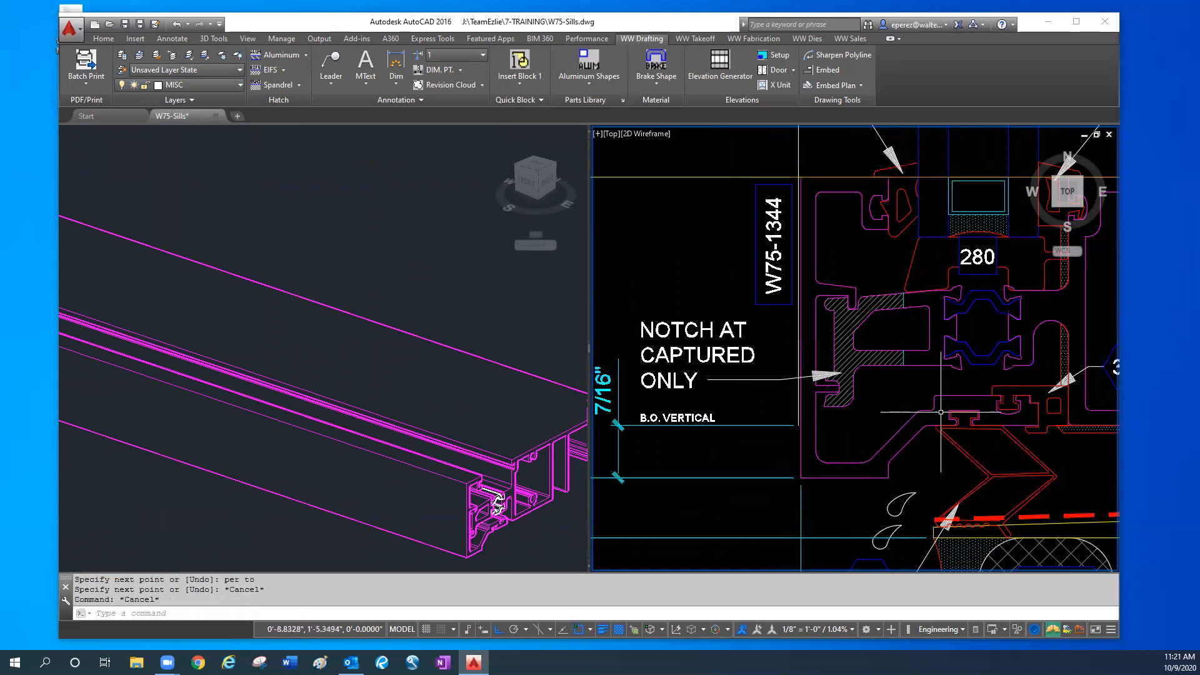
- Offset the horizontal construction line at the top of the sill through the node at the B.O. VERTICAL level
scroll(810, 426, up, 2)
scroll(810, 427, down, 4)
text(o)
key(Return)
scroll(618, 315, down, 2)
text(t)
key(Return)
click(745, 251)
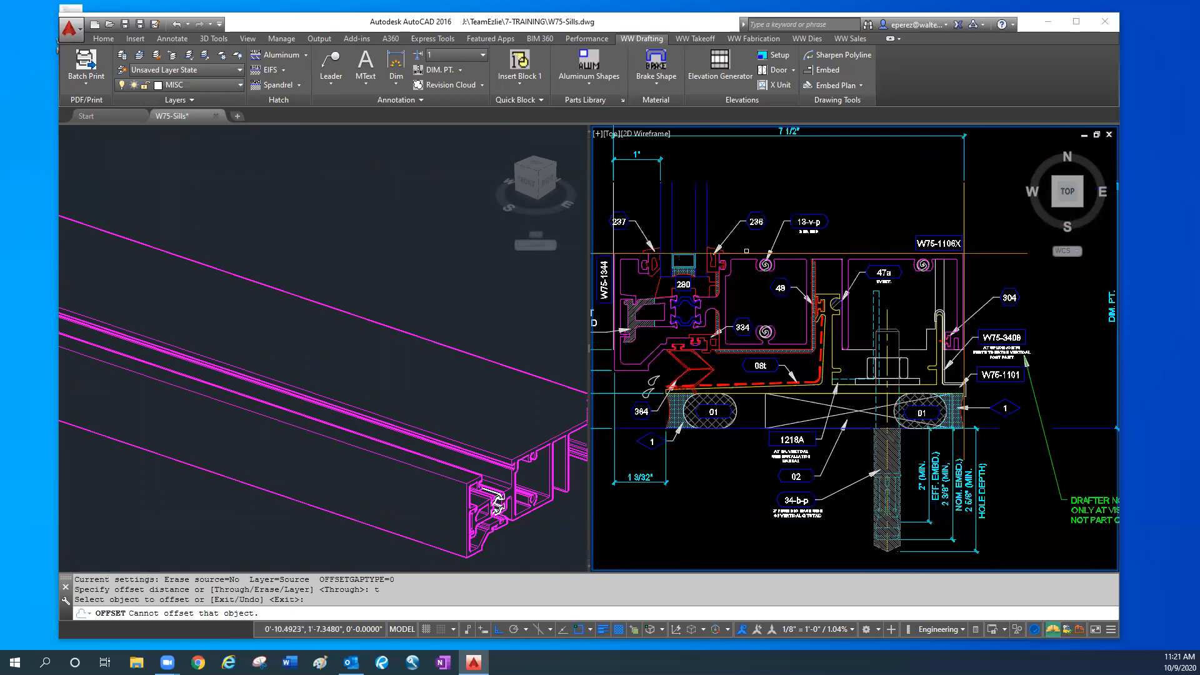
click(746, 251)
middle_drag(664, 342, 746, 328)
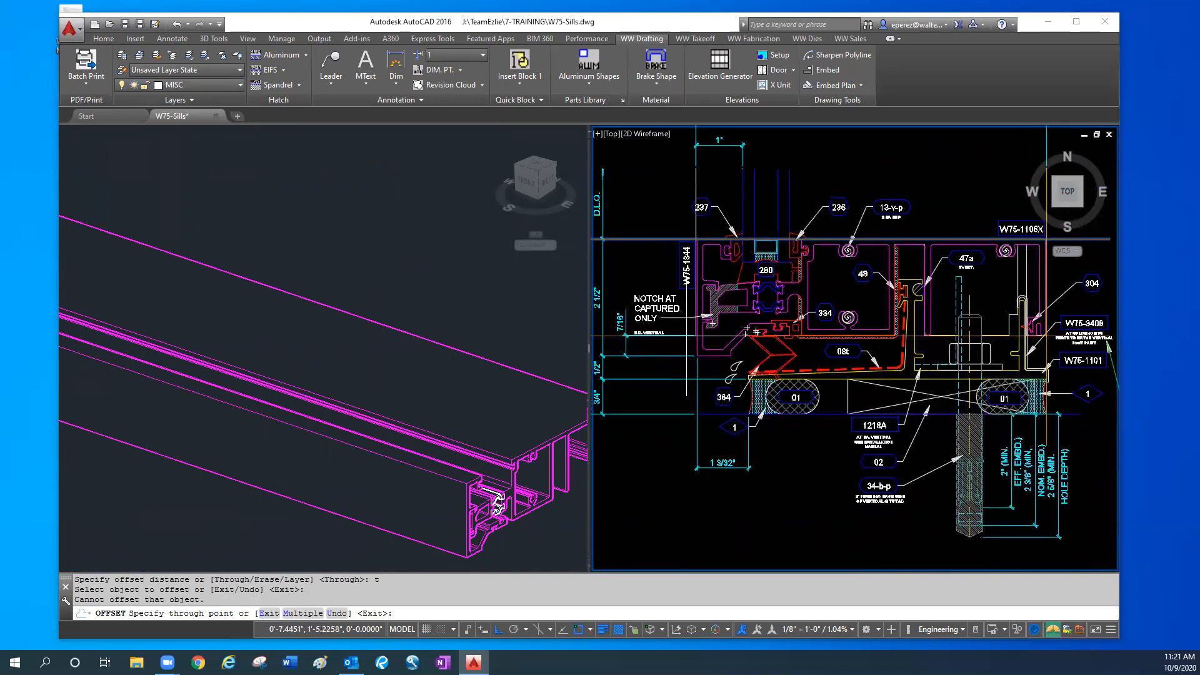
click(701, 328)
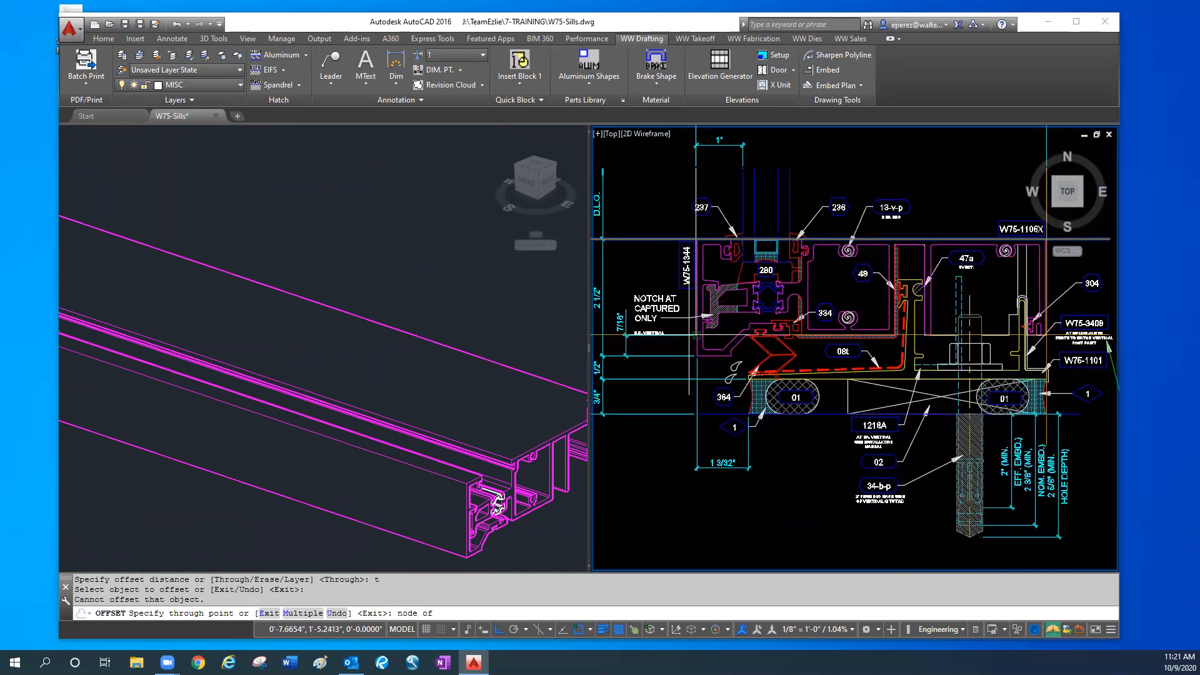
key(Escape)
key(Escape)
key(Escape)
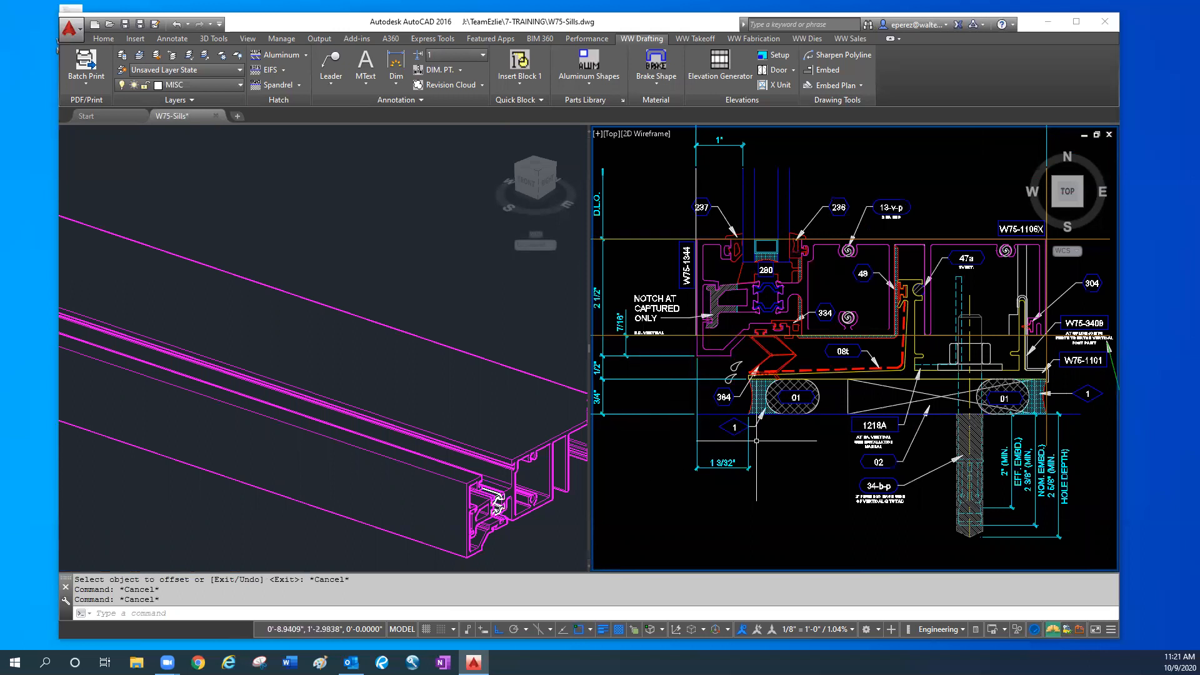
- Erase the original horizontal construction line at the top of the sill, keeping the offset copy
middle_drag(705, 388, 751, 379)
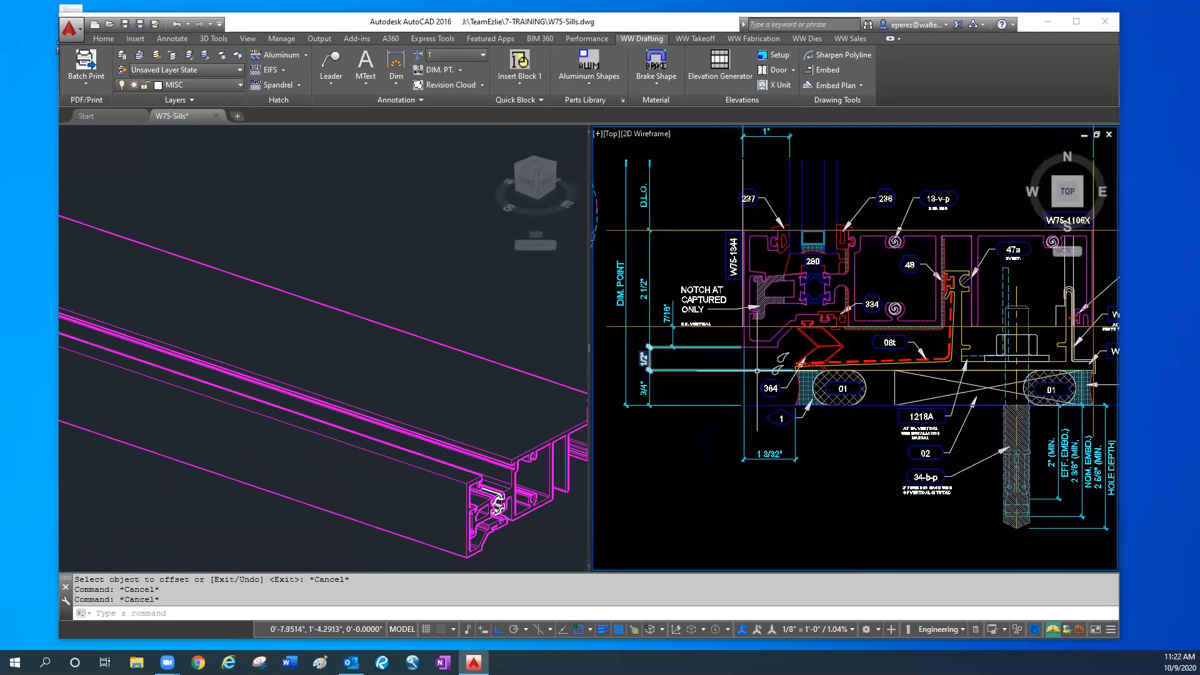
click(639, 232)
text(e)
key(Return)
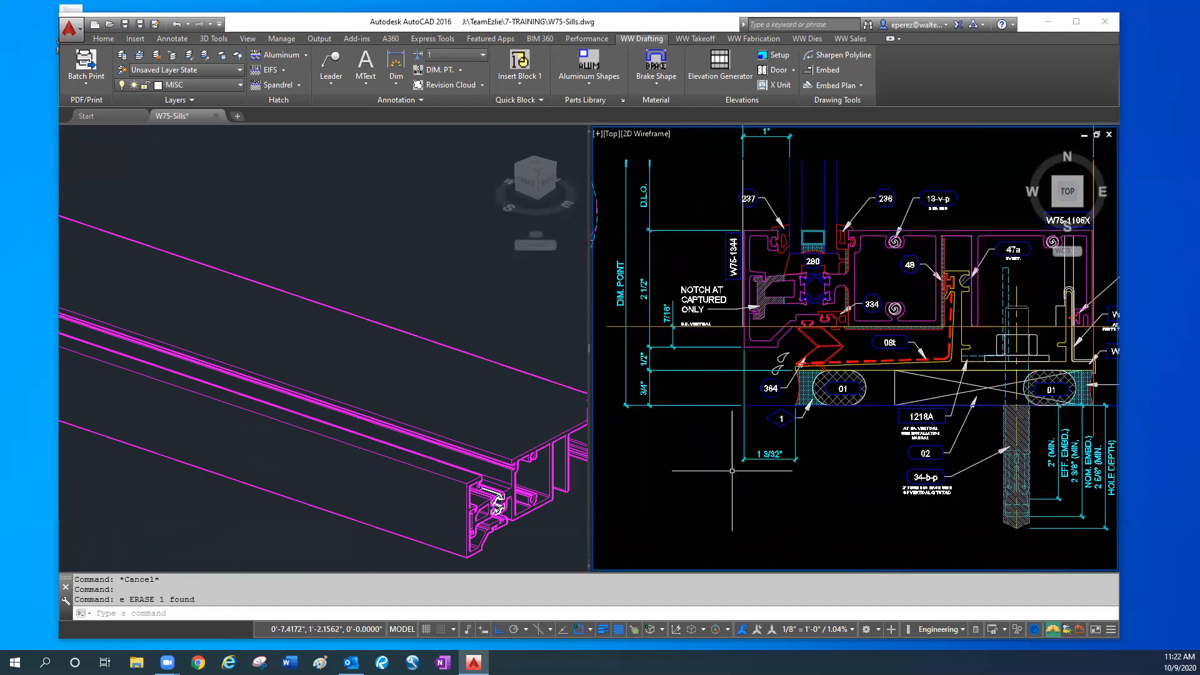
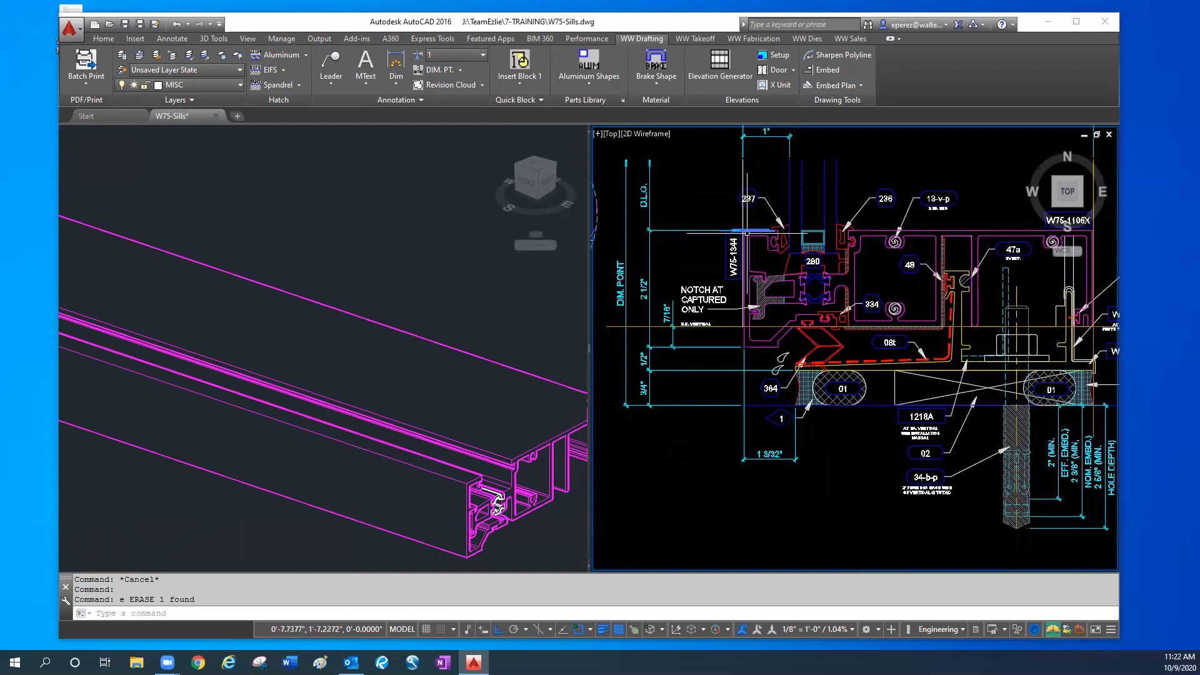
click(753, 236)
right_click(756, 248)
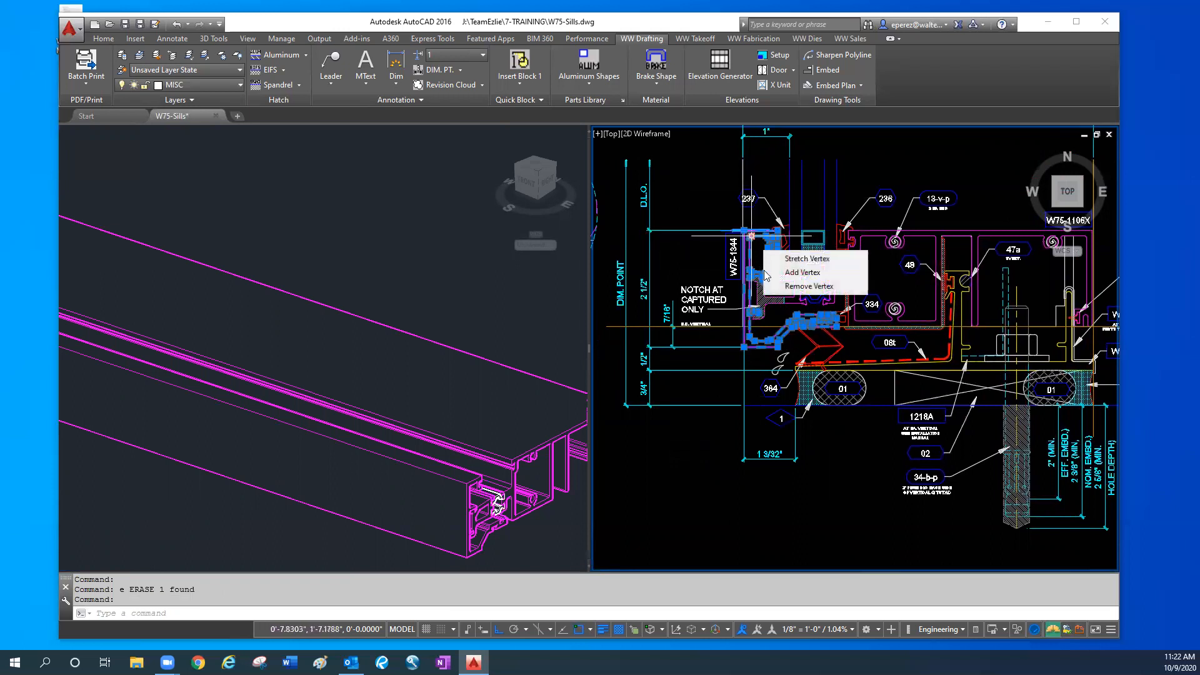
key(Escape)
key(Escape)
key(Escape)
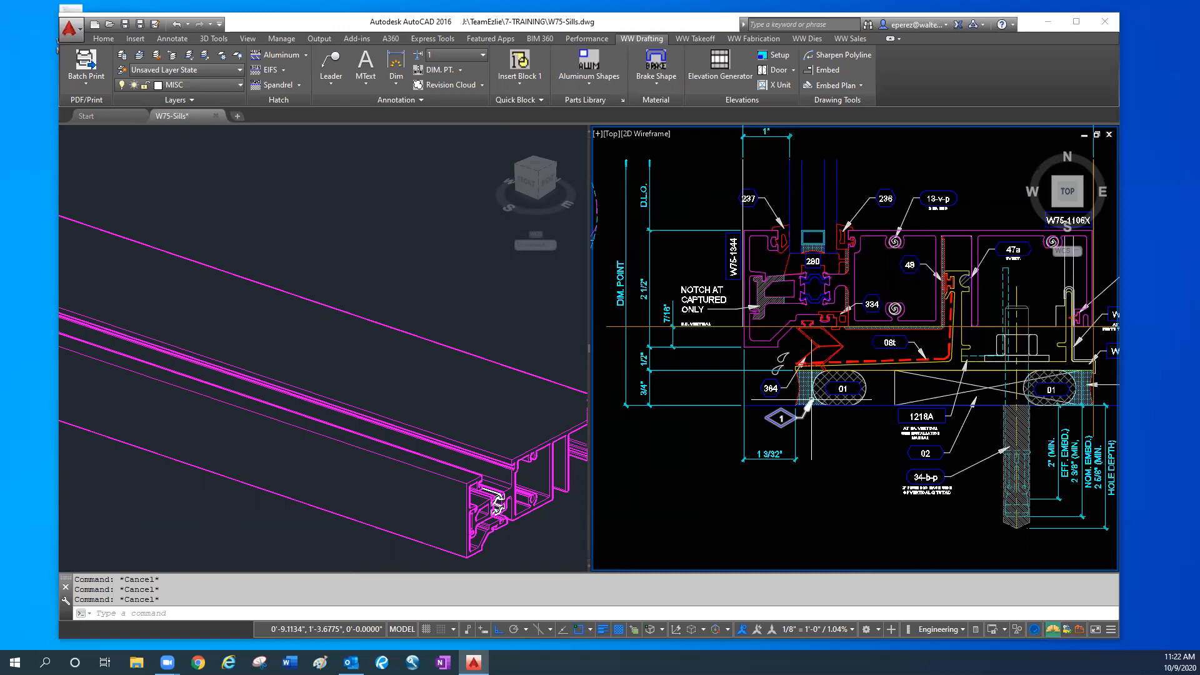
- Examine the lower end of the 3D mullion where it meets the sill and flashing, viewing the joint from several angles
click(113, 435)
scroll(125, 440, down, 2)
middle_drag(127, 441, 517, 460)
middle_drag(417, 482, 350, 520)
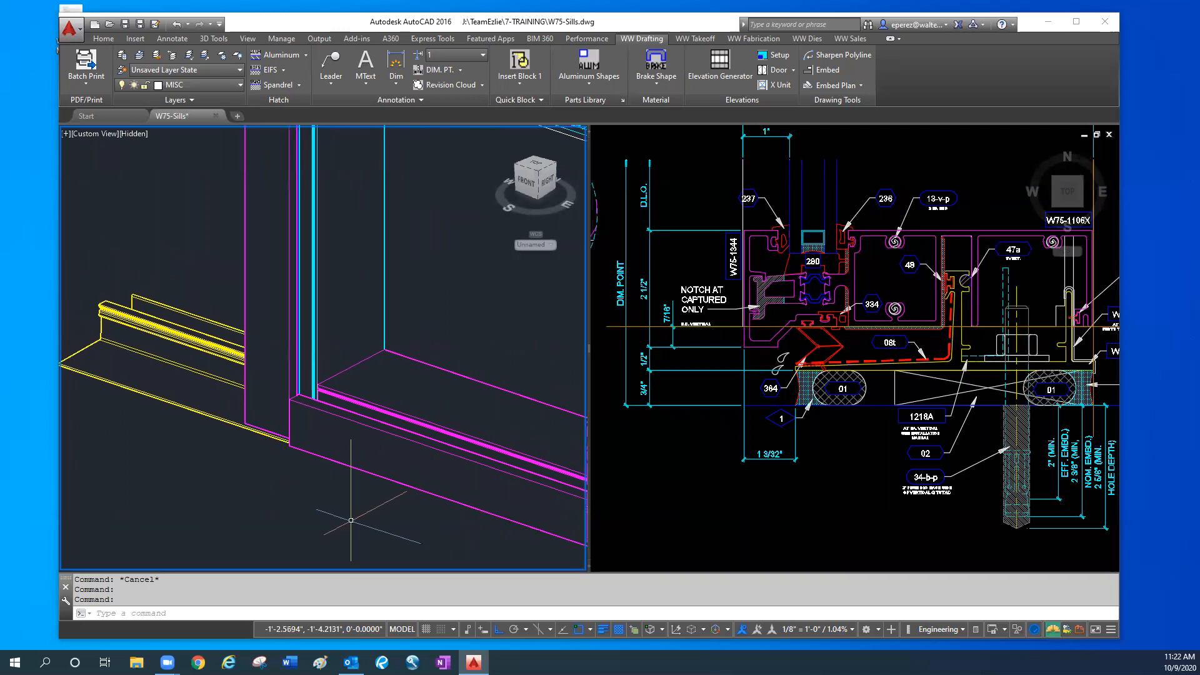
scroll(351, 518, down, 2)
scroll(323, 516, down, 2)
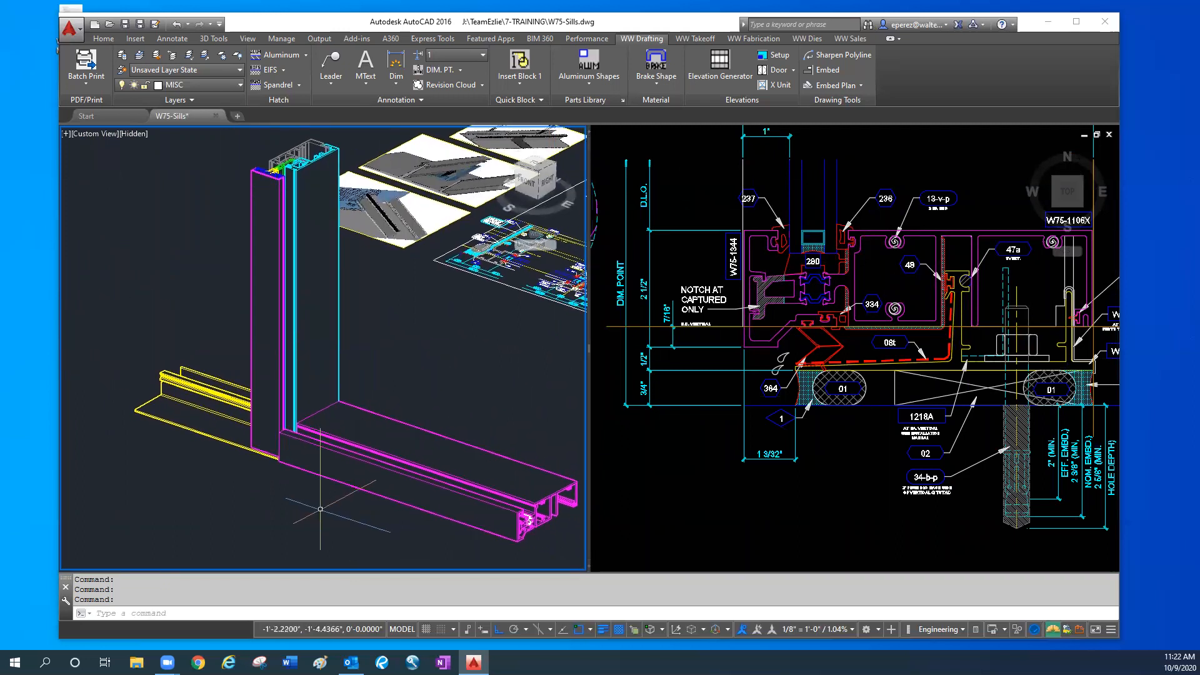
click(716, 338)
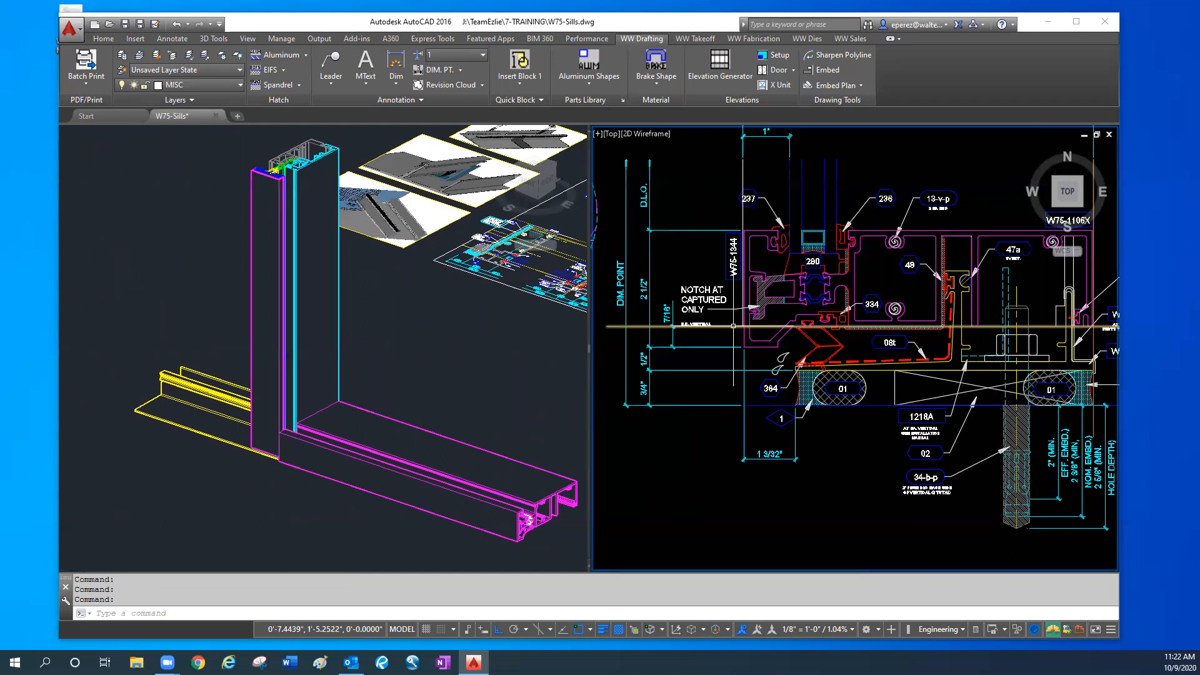
click(325, 521)
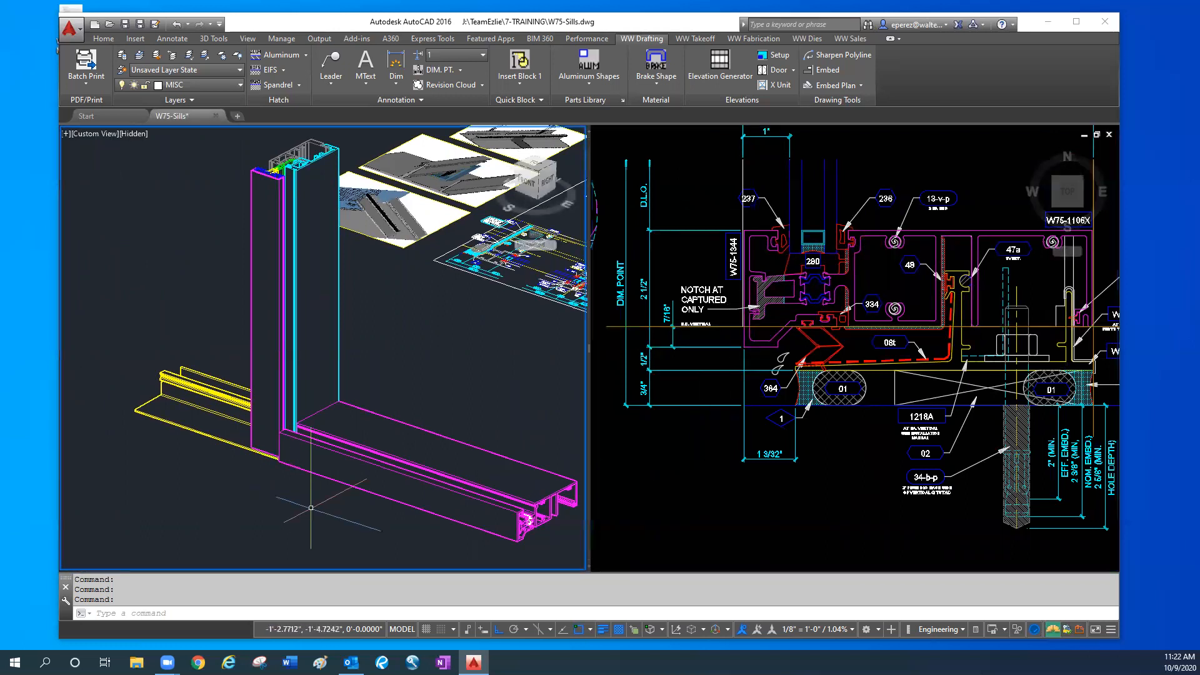
scroll(304, 497, up, 4)
scroll(304, 497, down, 2)
shift+middle_drag(305, 497, 408, 489)
middle_drag(433, 478, 121, 494)
scroll(323, 503, up, 3)
shift+middle_drag(393, 506, 399, 443)
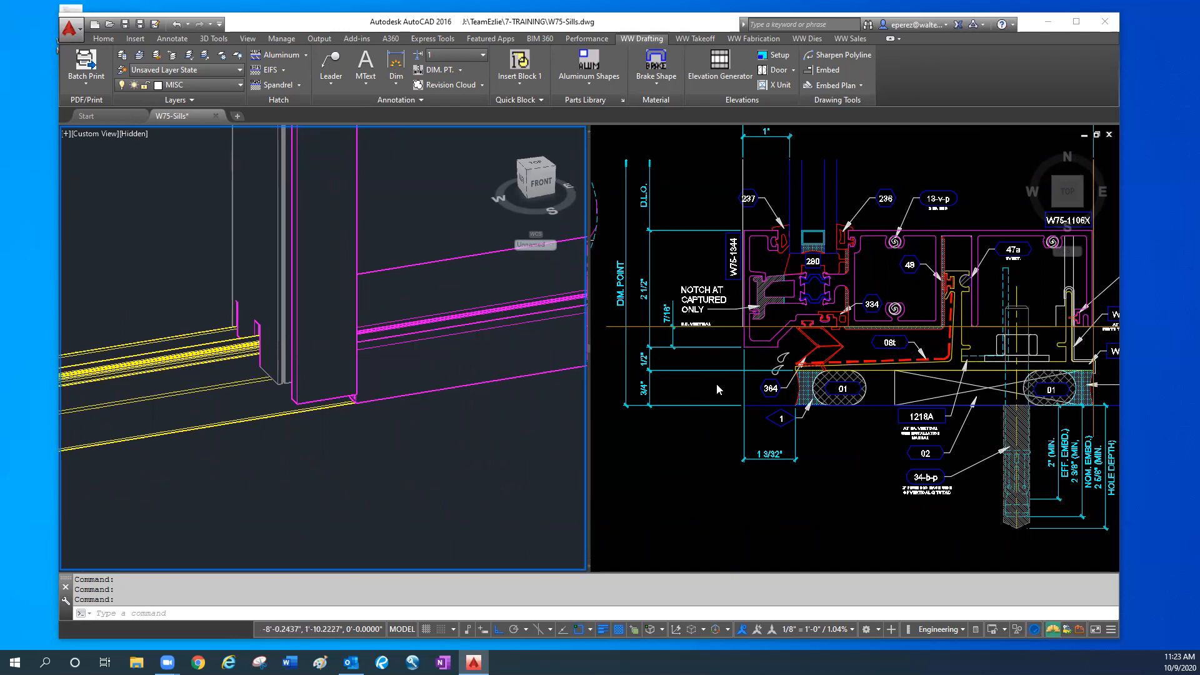
- Stretch the lower end of the exterior-face line down, perpendicular to the lower extension line of the 7/16" dimension
click(730, 426)
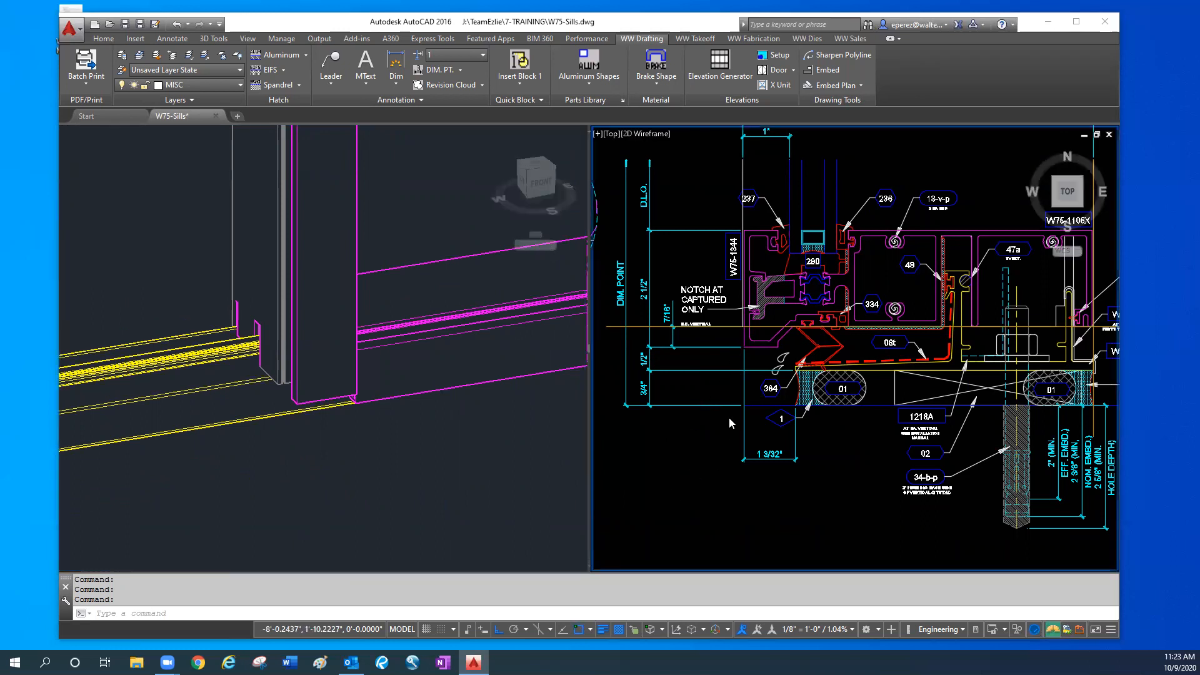
middle_drag(738, 355, 682, 375)
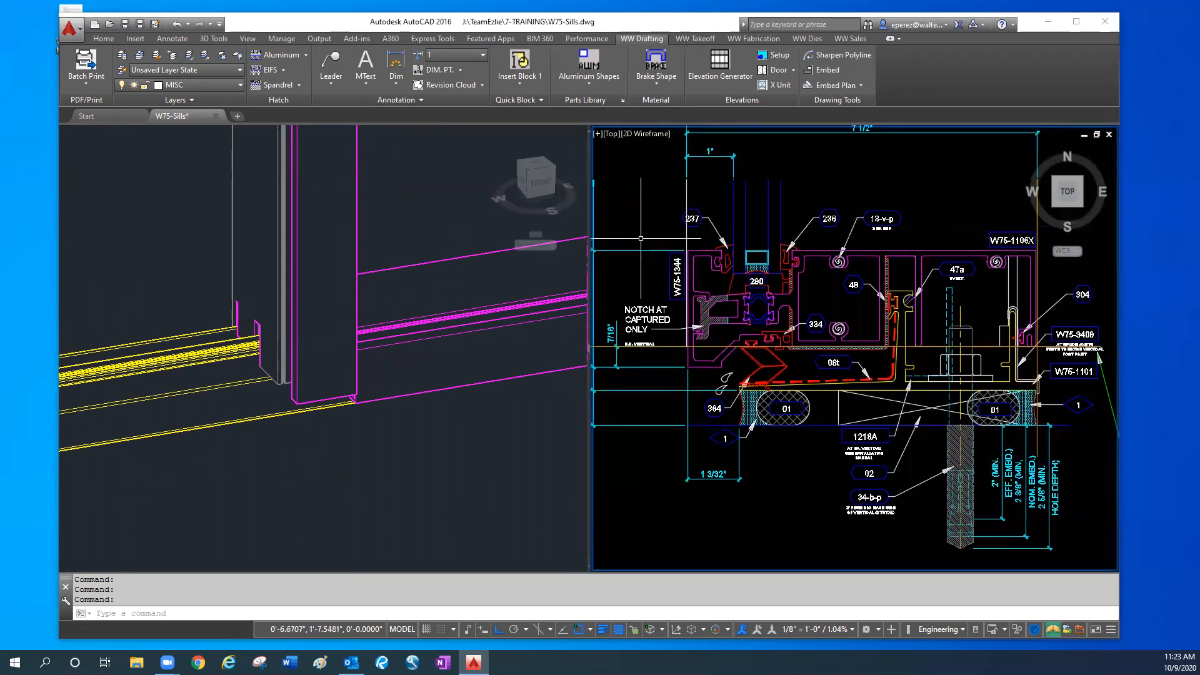
click(686, 190)
scroll(699, 347, up, 2)
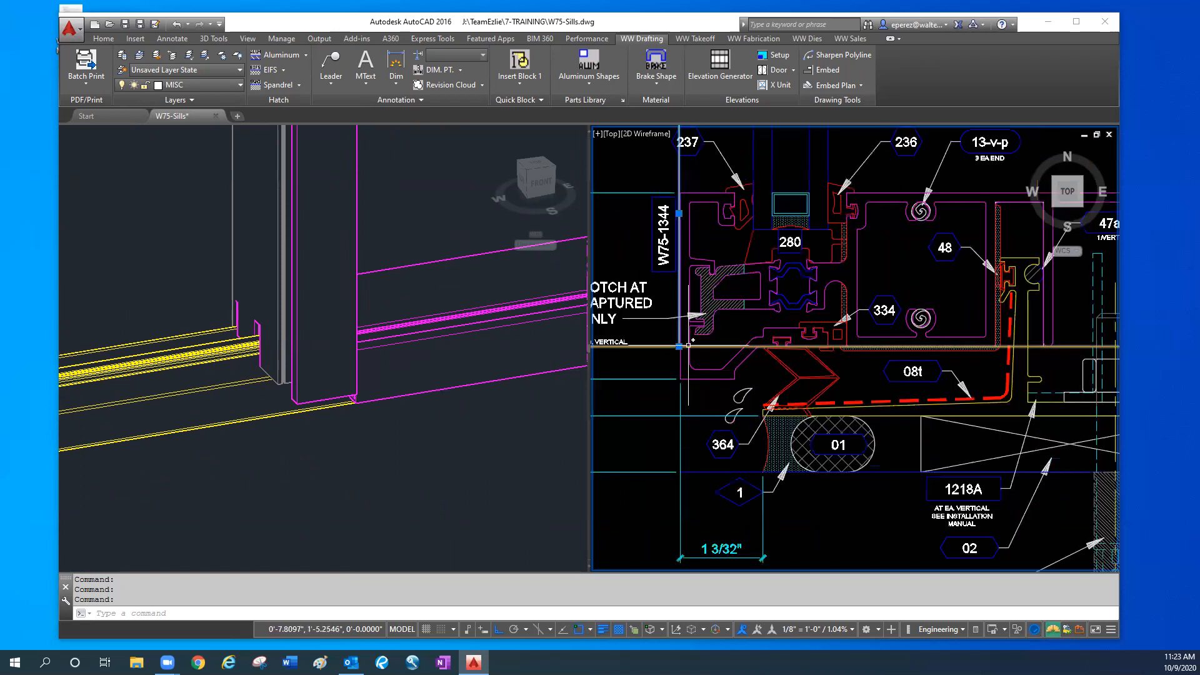
click(679, 346)
text(per)
key(space)
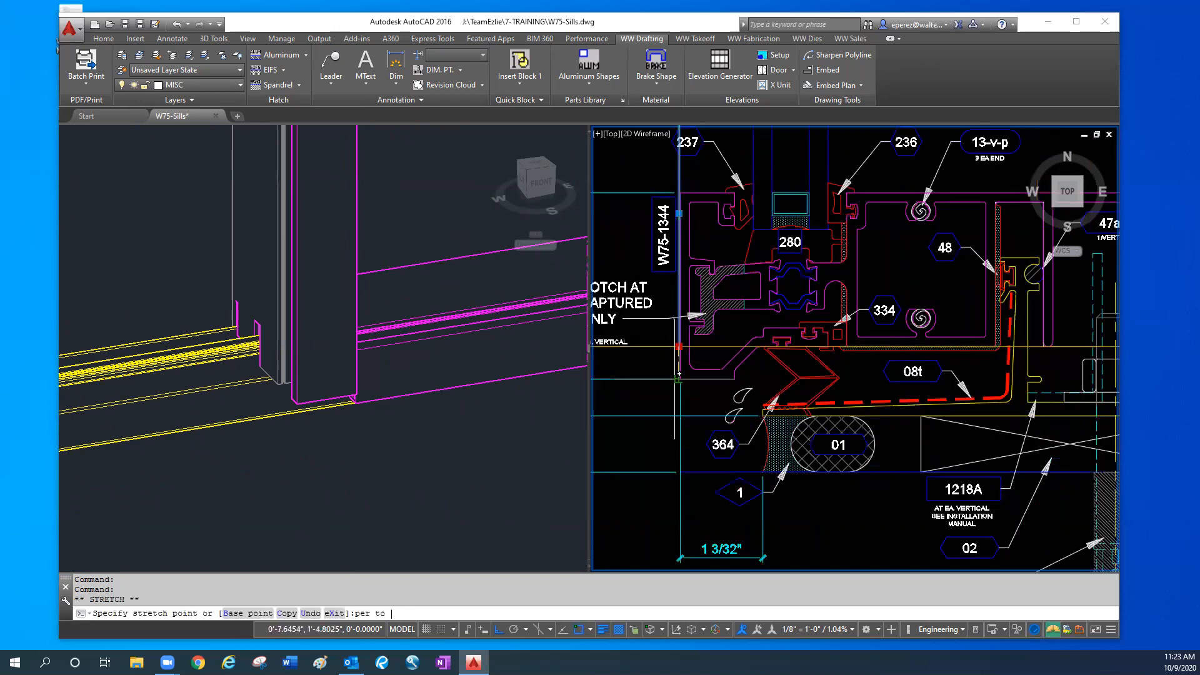
key(Escape)
key(Escape)
scroll(670, 373, up, 2)
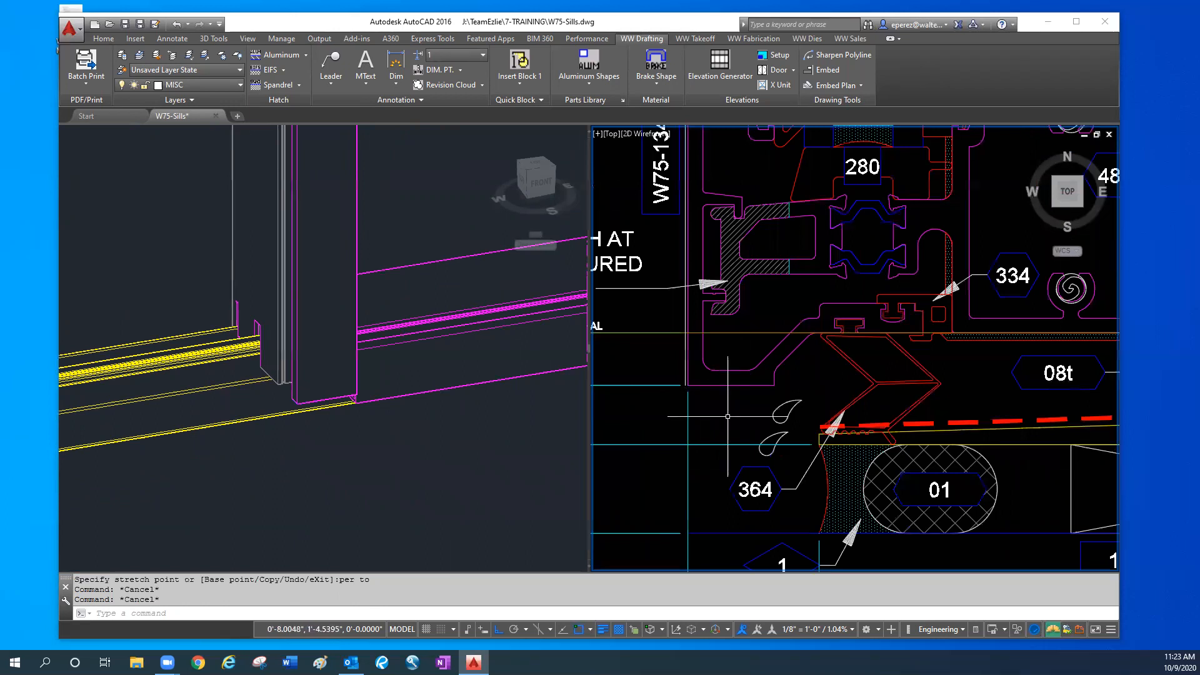
- Draw a horizontal line from the lower end of the exterior-face line inward, ending just beyond part 364
key(space)
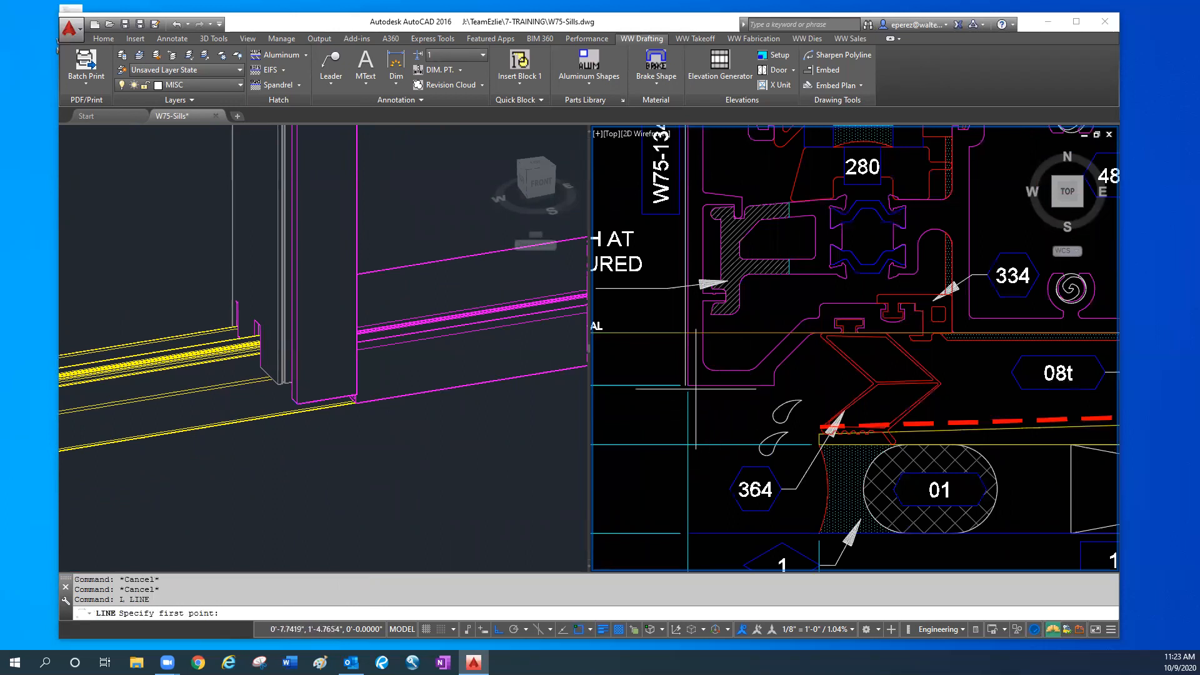
click(685, 385)
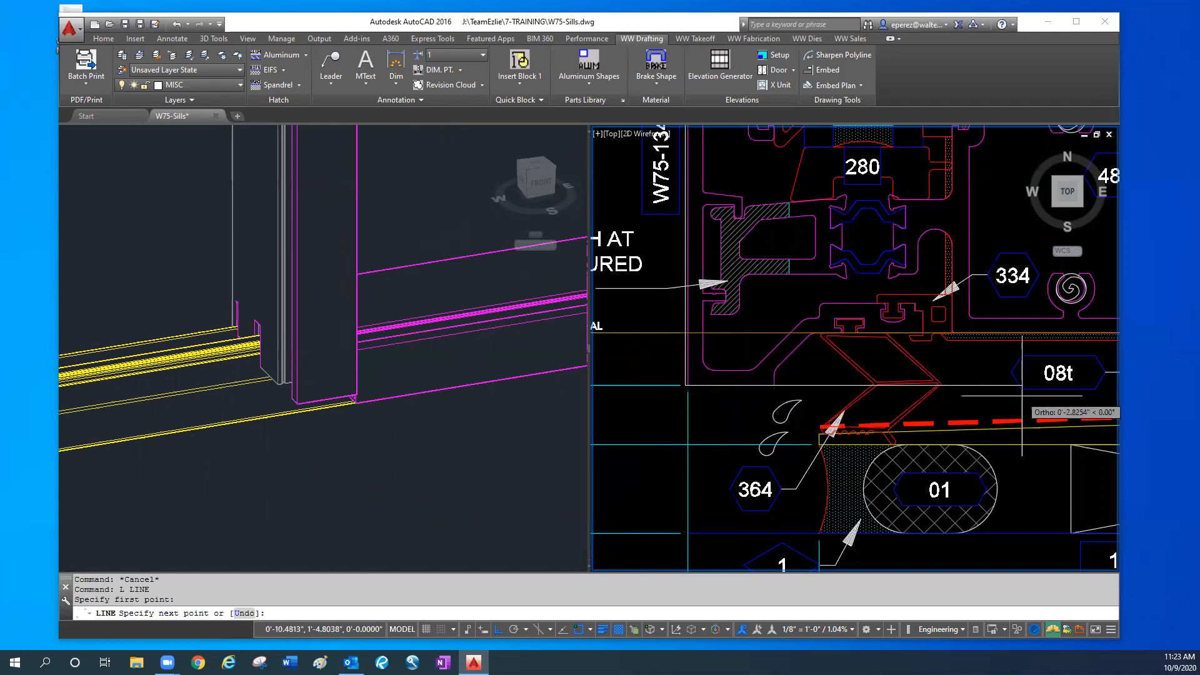
click(996, 385)
key(Escape)
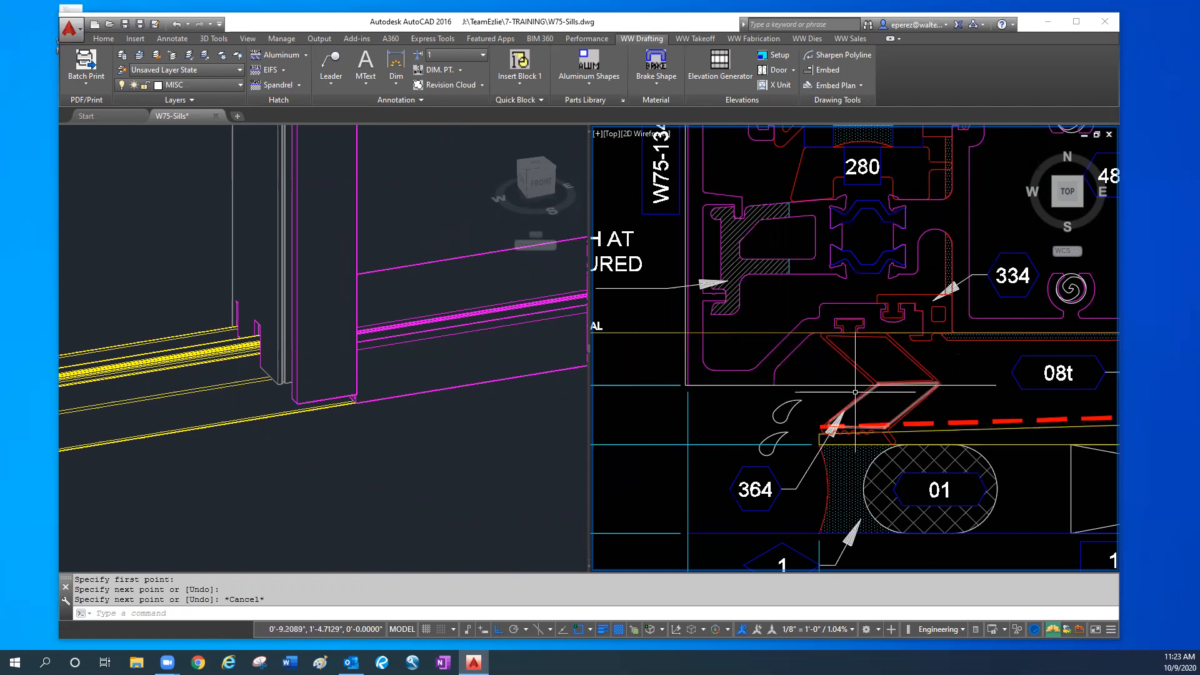
- Compare the 3D mullion's lower end with its cover in the plan detail, at the edge beside the 1/16" dimension
click(416, 464)
click(320, 409)
scroll(323, 403, down, 5)
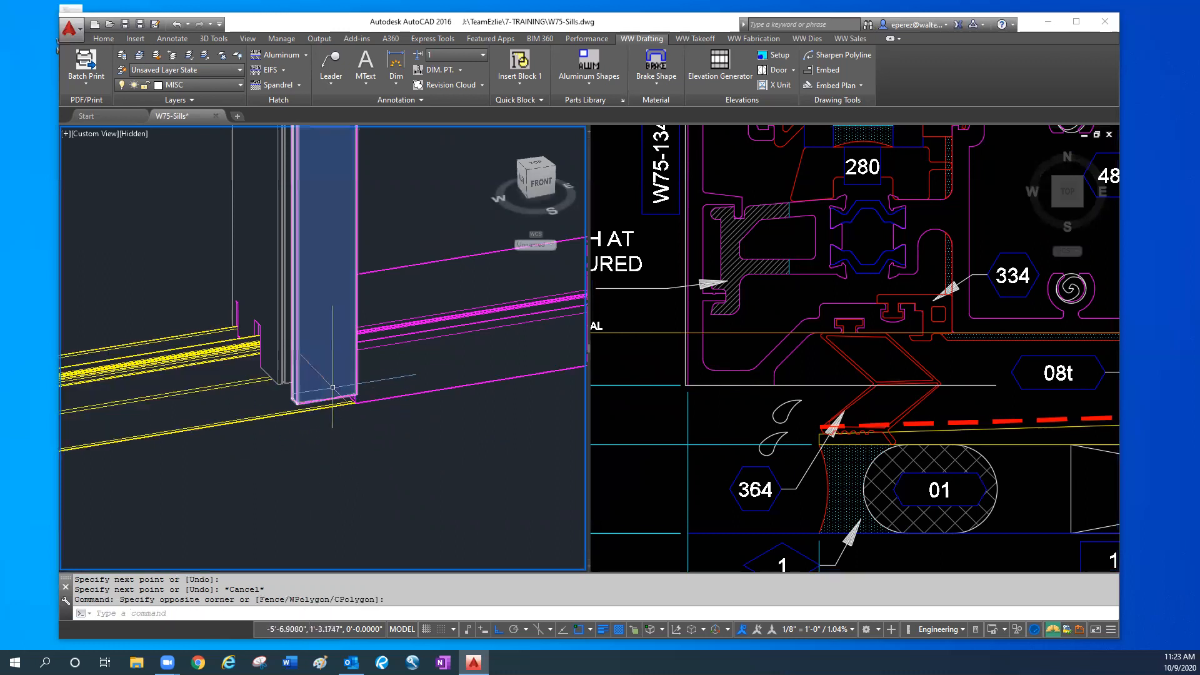
click(806, 386)
scroll(806, 386, down, 5)
middle_drag(756, 436, 753, 307)
scroll(753, 307, down, 5)
middle_drag(807, 475, 800, 386)
scroll(804, 392, up, 7)
scroll(806, 388, up, 4)
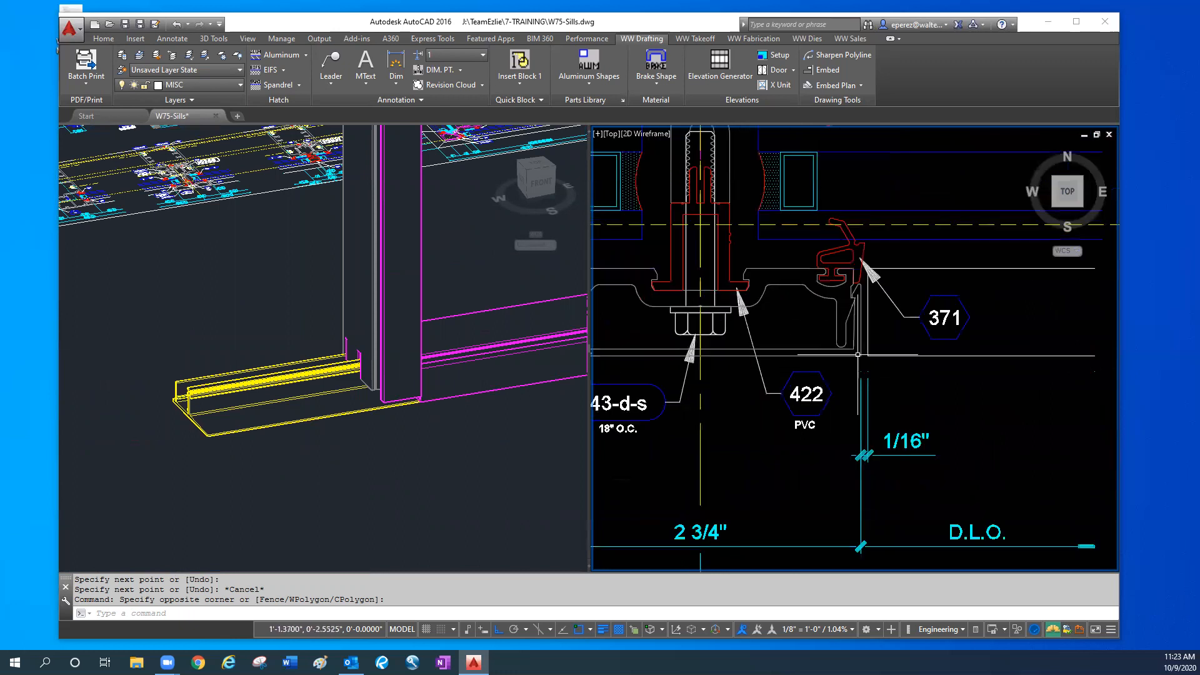
click(854, 355)
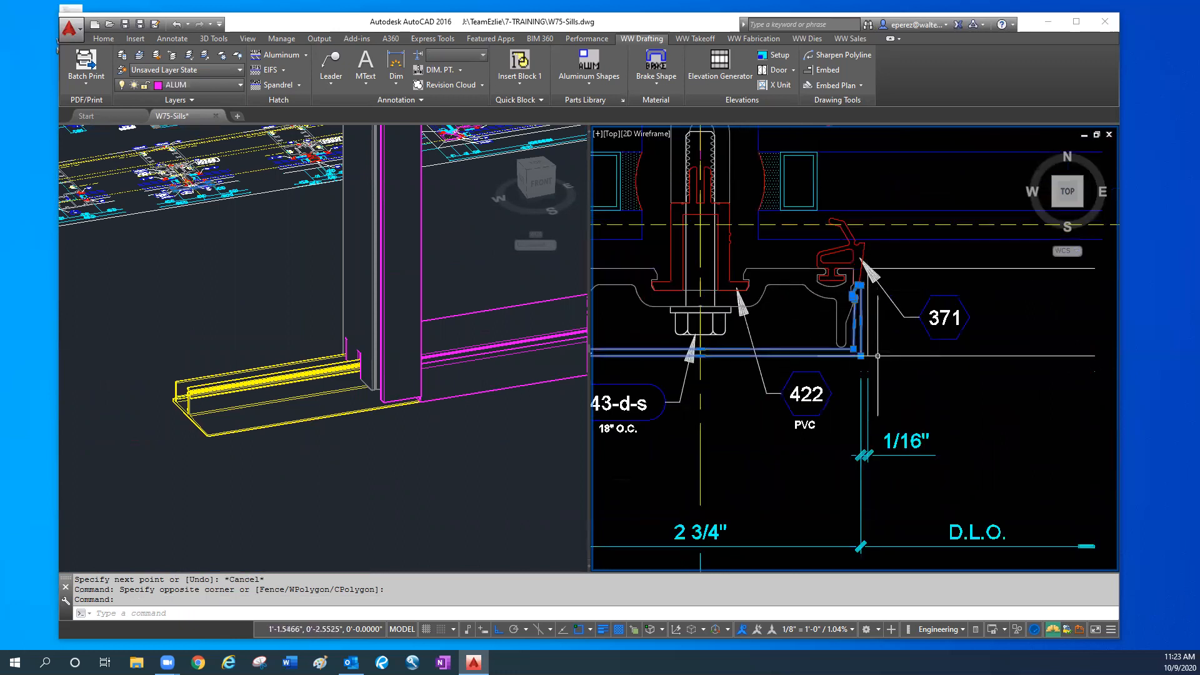
key(Escape)
key(Escape)
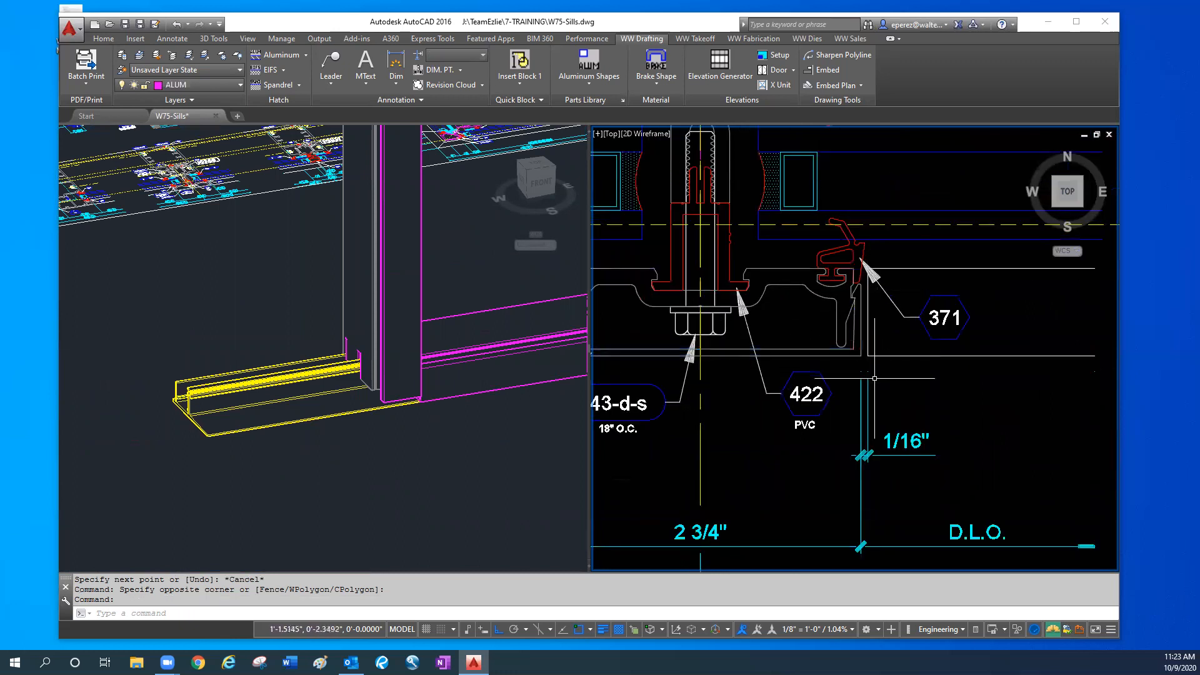
- Move the mullion's exterior cover in the 3D model straight down by .4375
click(415, 405)
scroll(415, 400, up, 8)
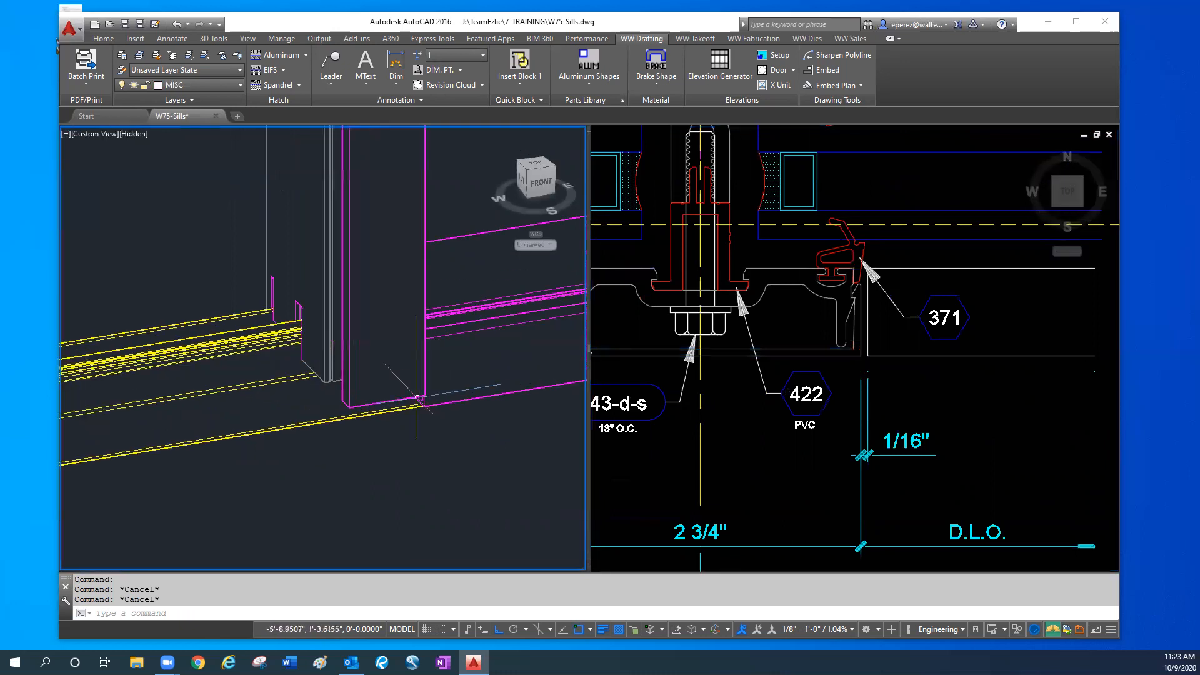
click(232, 456)
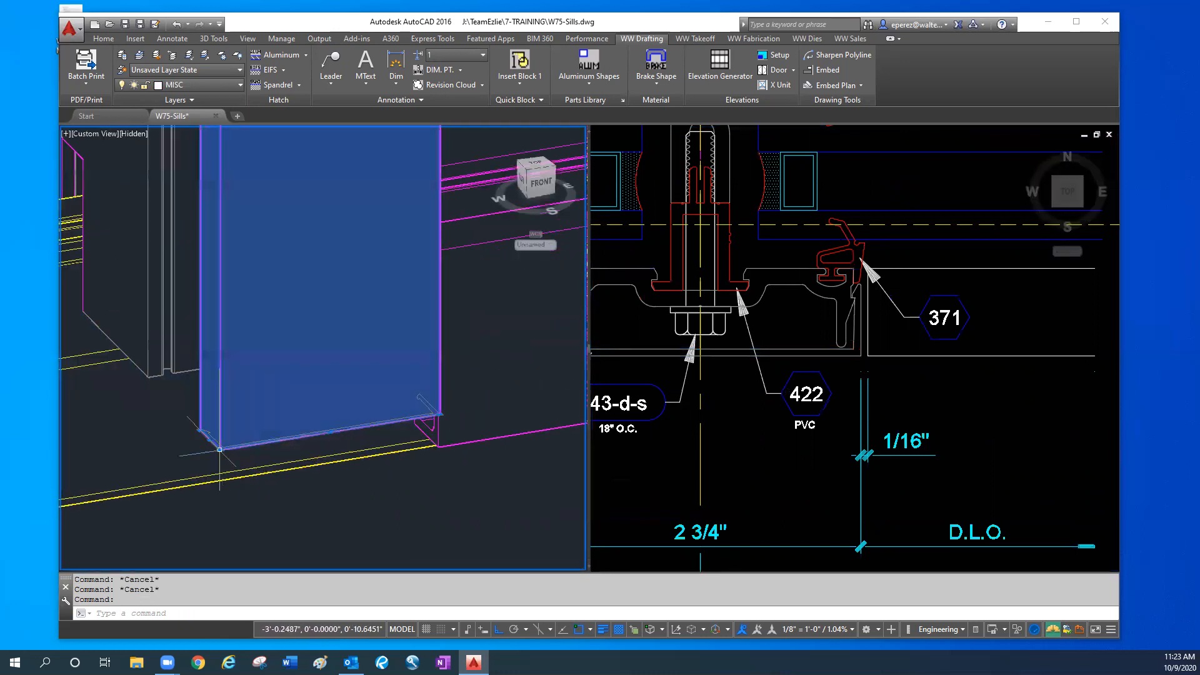
text(m)
key(Return)
click(428, 501)
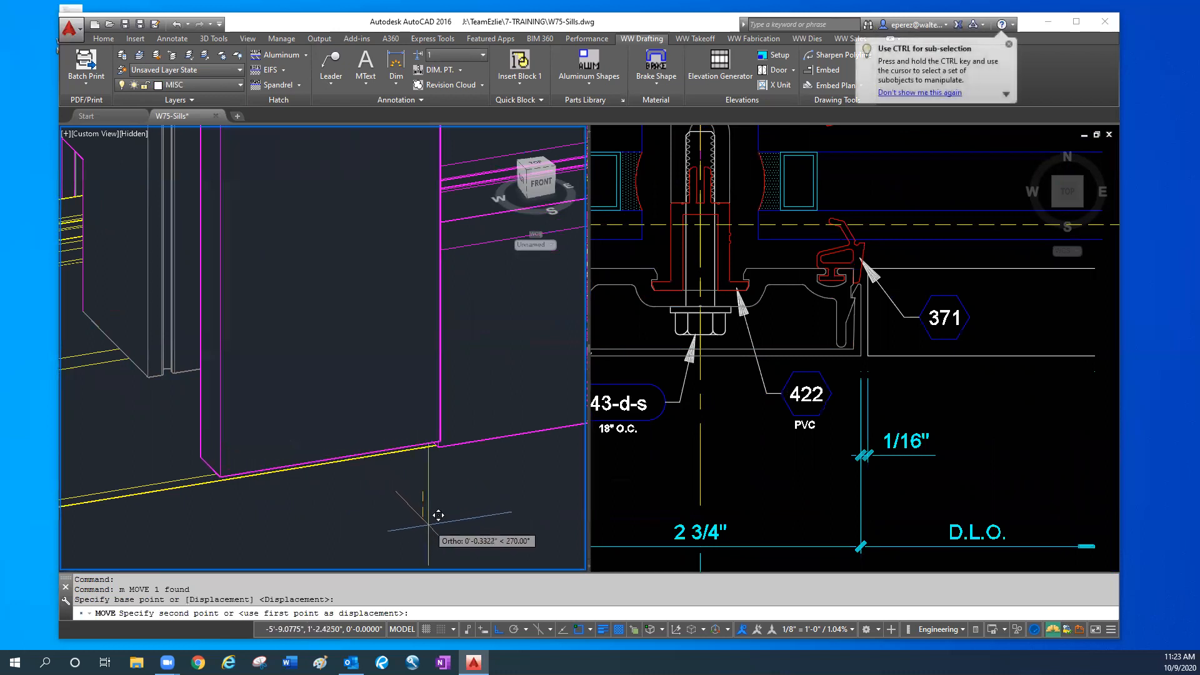
key(Return)
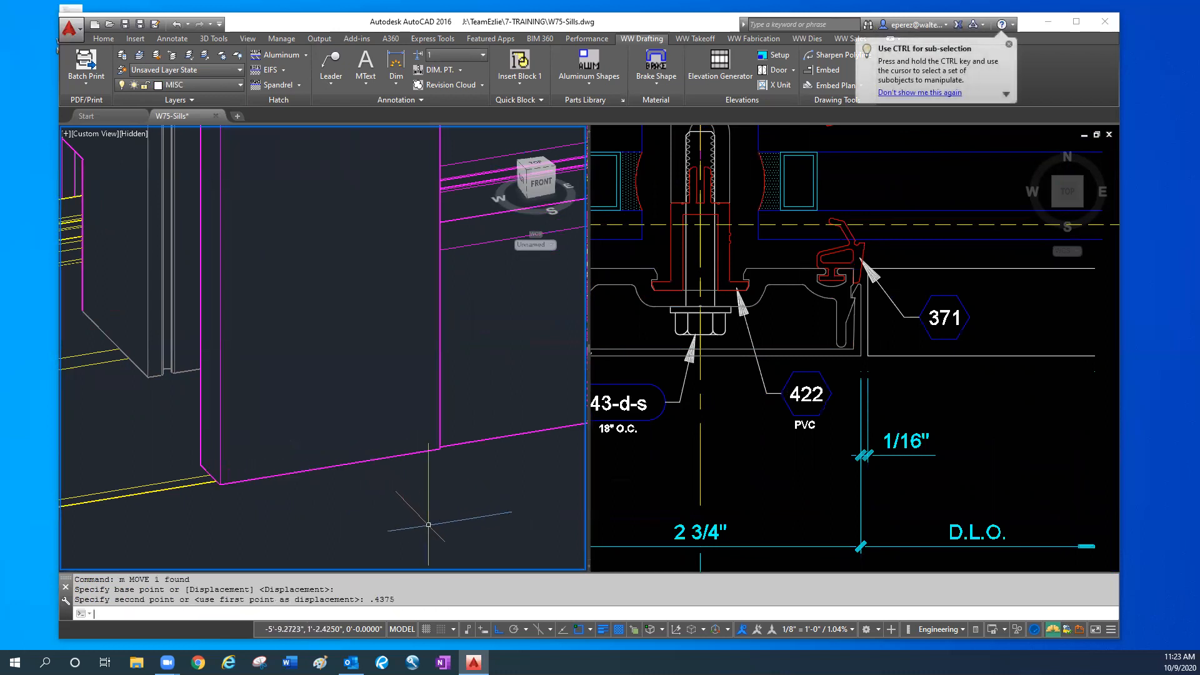
key(Escape)
- Examine the cover's offset from the sill face at its lower corner in 3D and at the W75-1344 corner in section
shift+middle_drag(433, 493, 314, 460)
shift+middle_drag(313, 465, 294, 485)
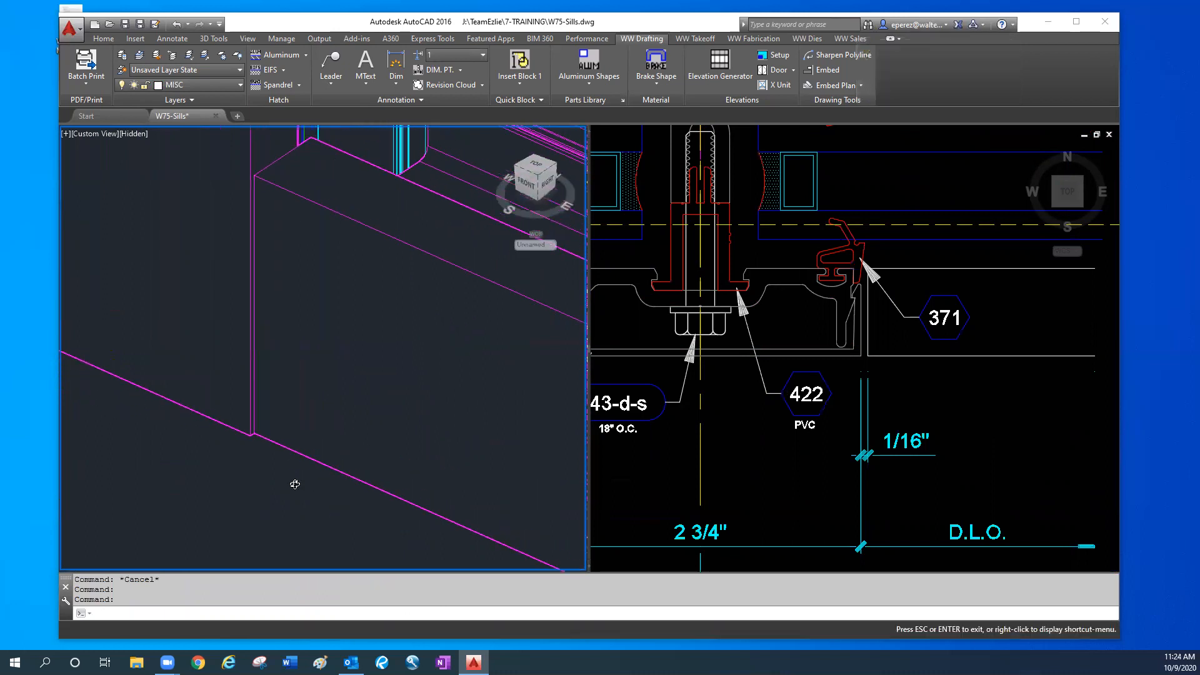
scroll(270, 452, up, 2)
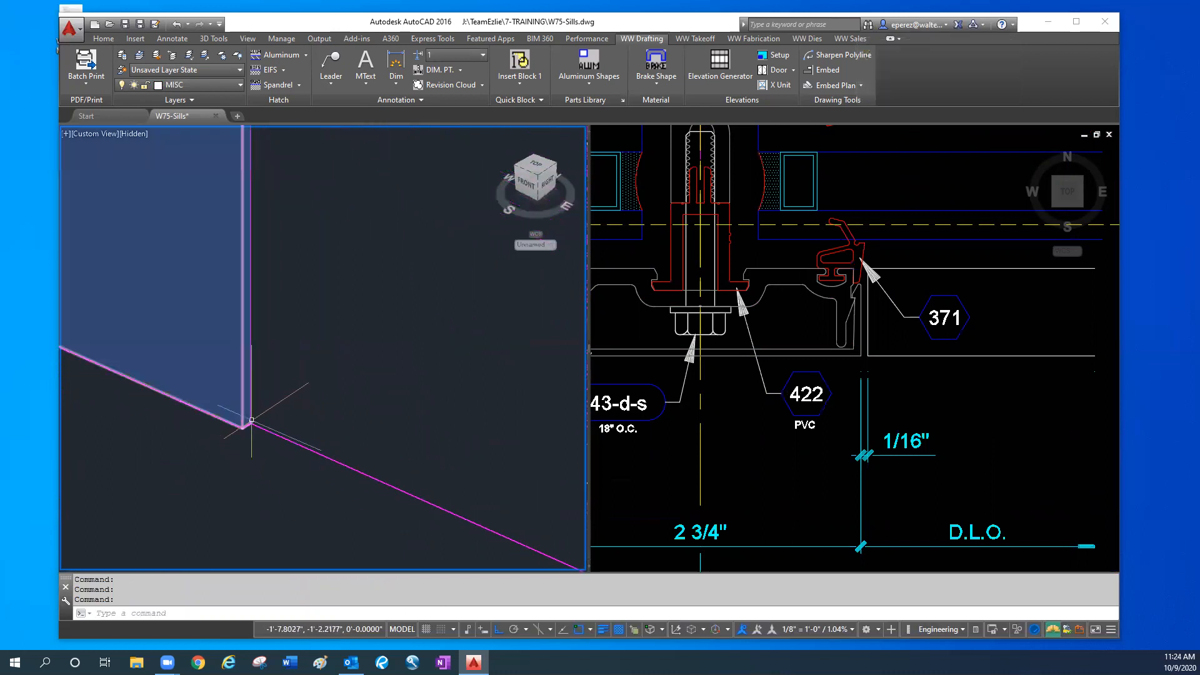
key(Escape)
key(Escape)
click(812, 389)
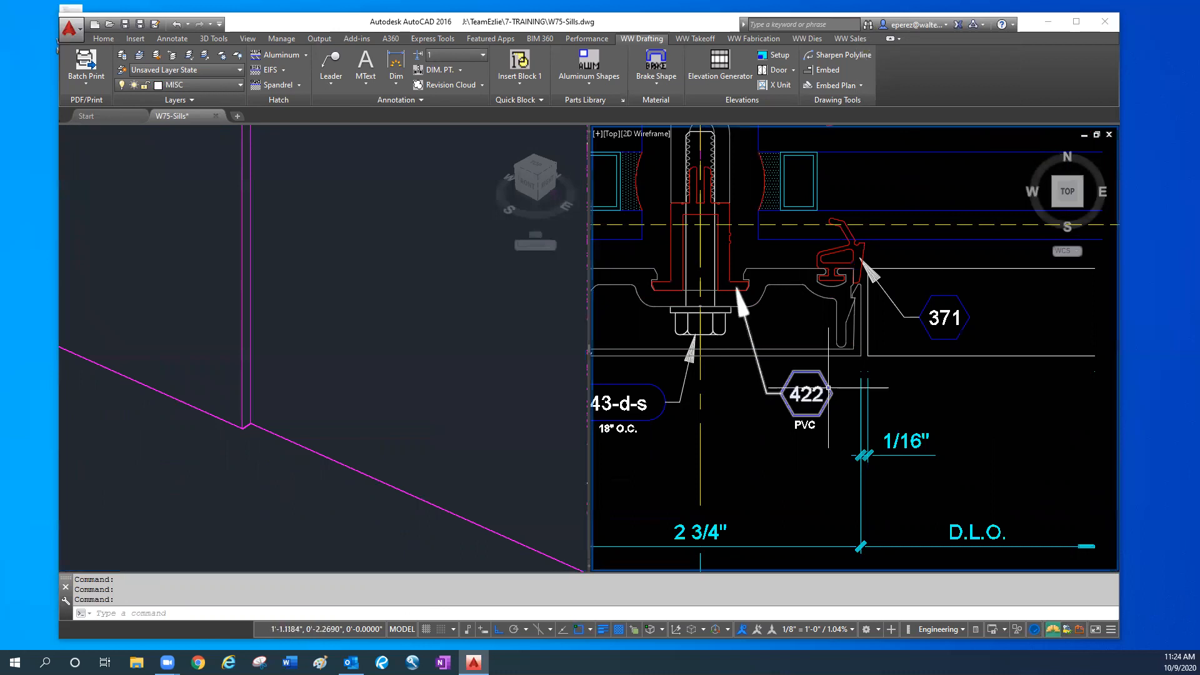
scroll(806, 390, down, 5)
scroll(801, 269, up, 6)
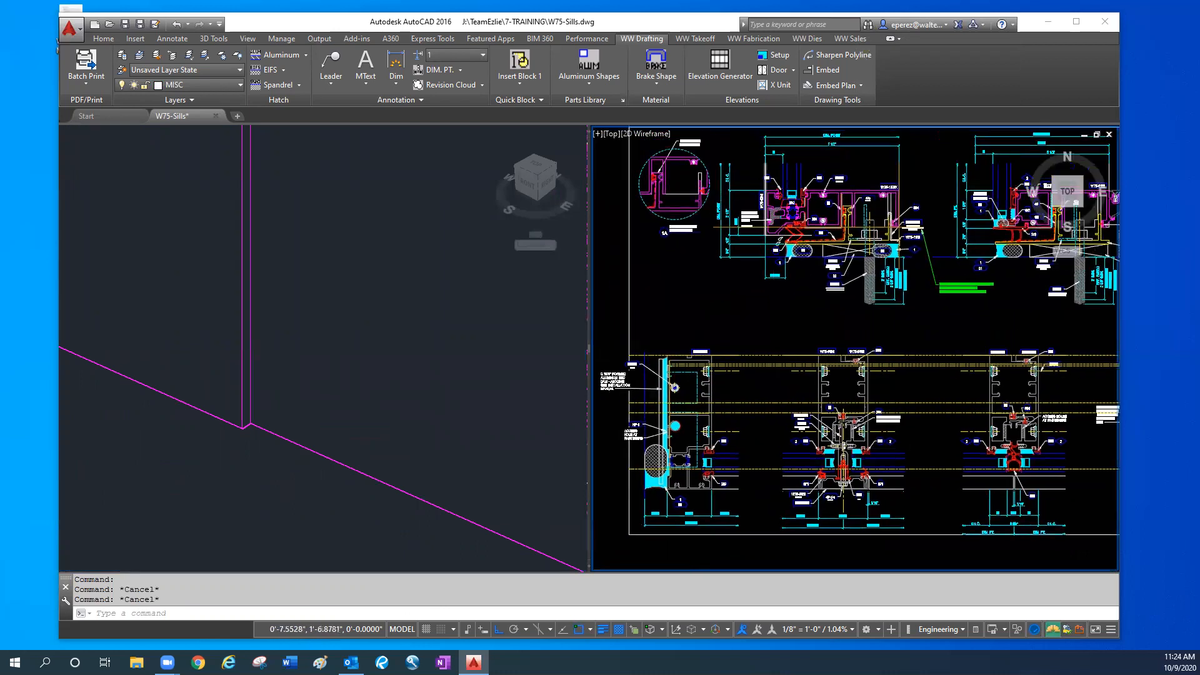
scroll(793, 237, up, 4)
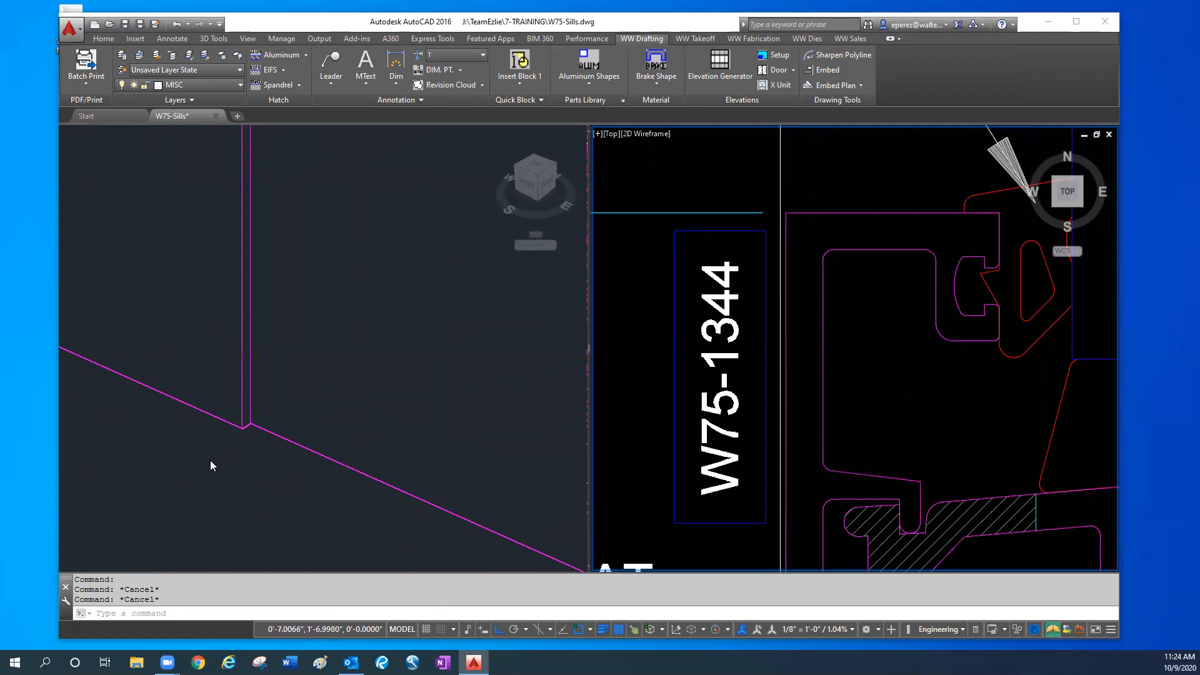
click(248, 476)
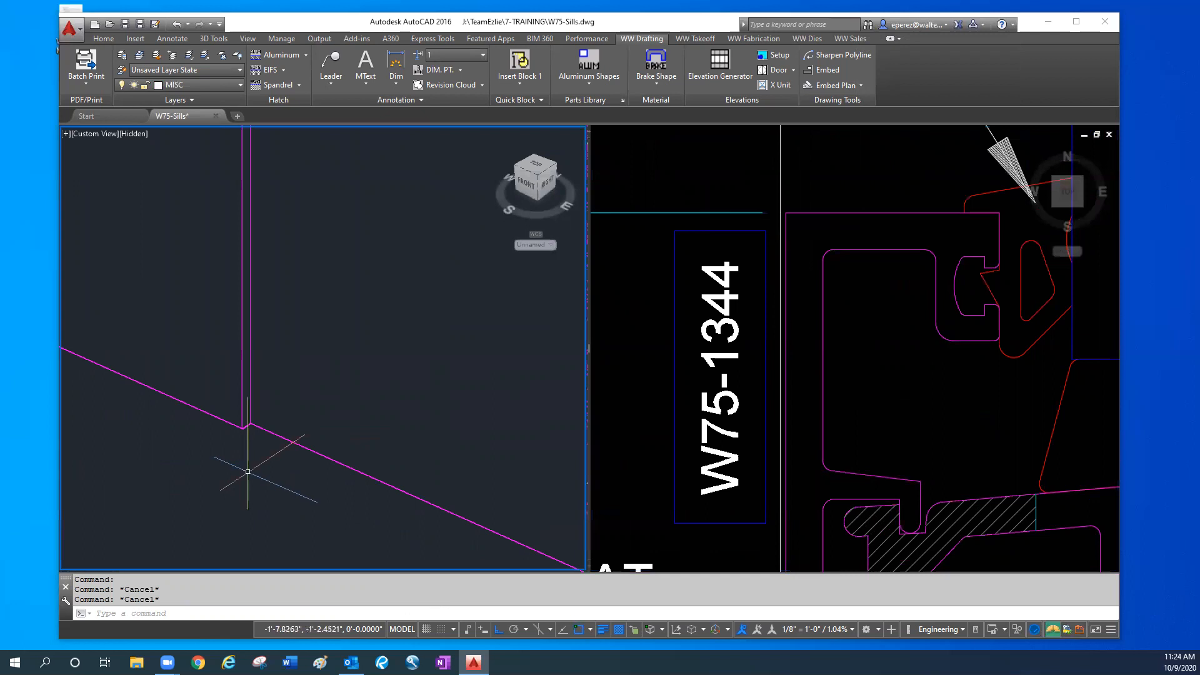
click(780, 200)
click(780, 204)
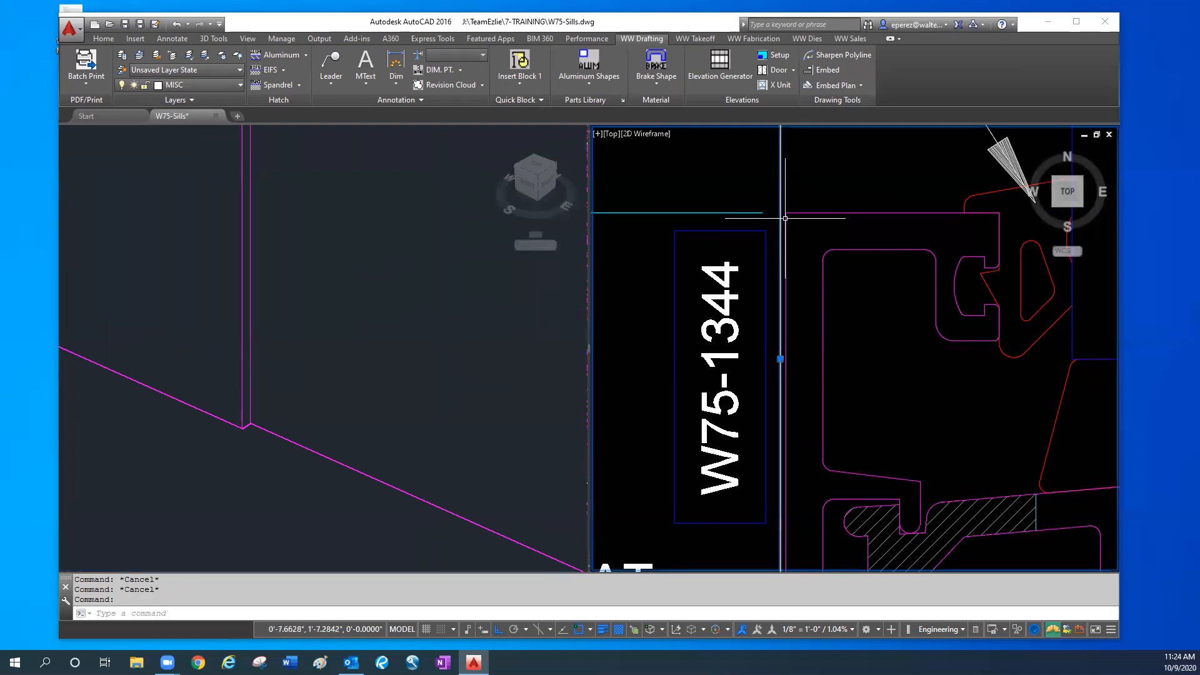
scroll(780, 205, down, 4)
key(Escape)
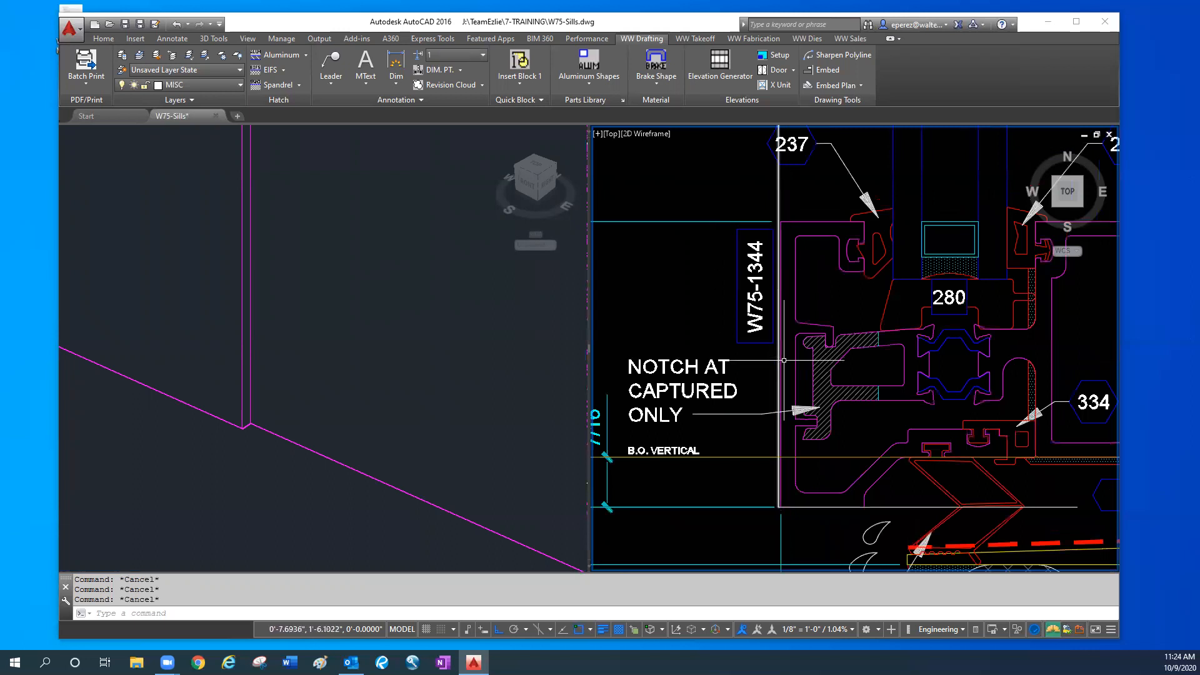
- Review the cover's lower edge against the sill in 3D, together with the overall 2D sill section
click(209, 471)
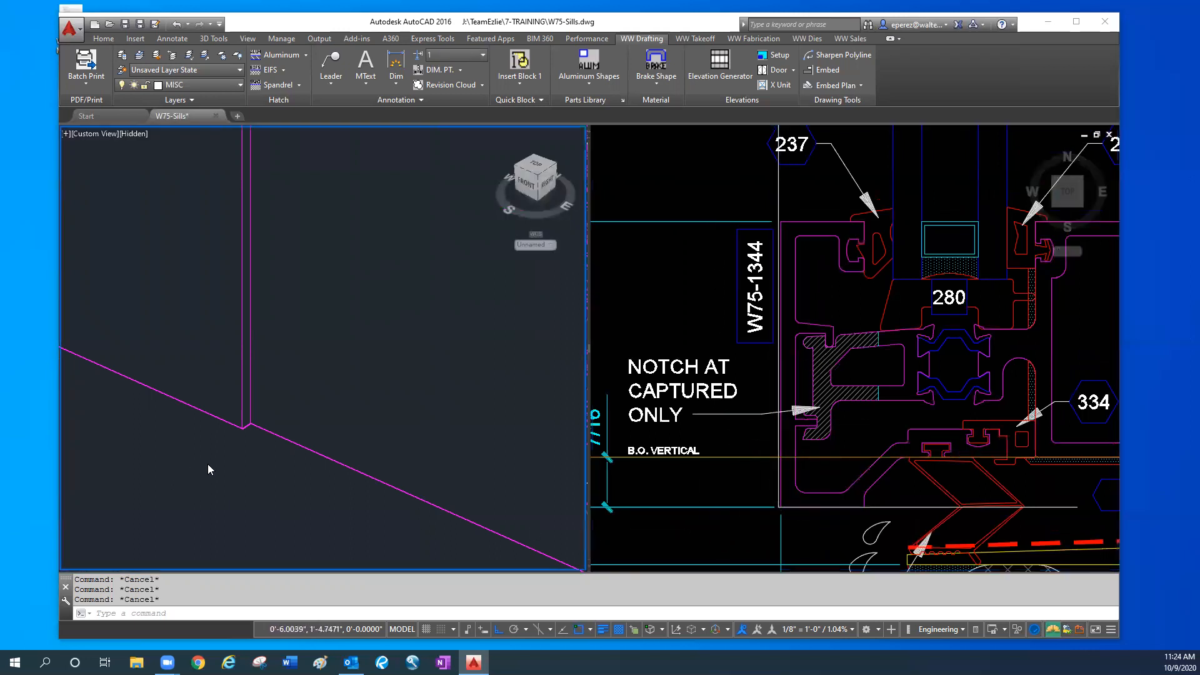
scroll(230, 399, down, 5)
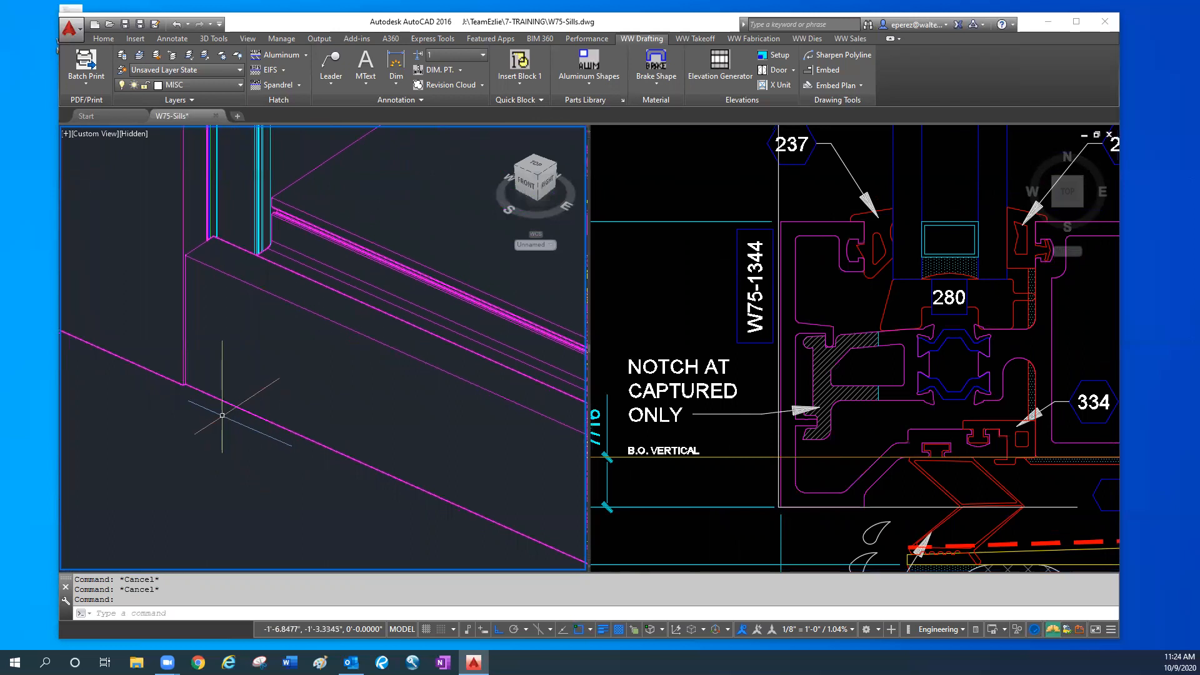
middle_drag(233, 436, 241, 440)
click(803, 376)
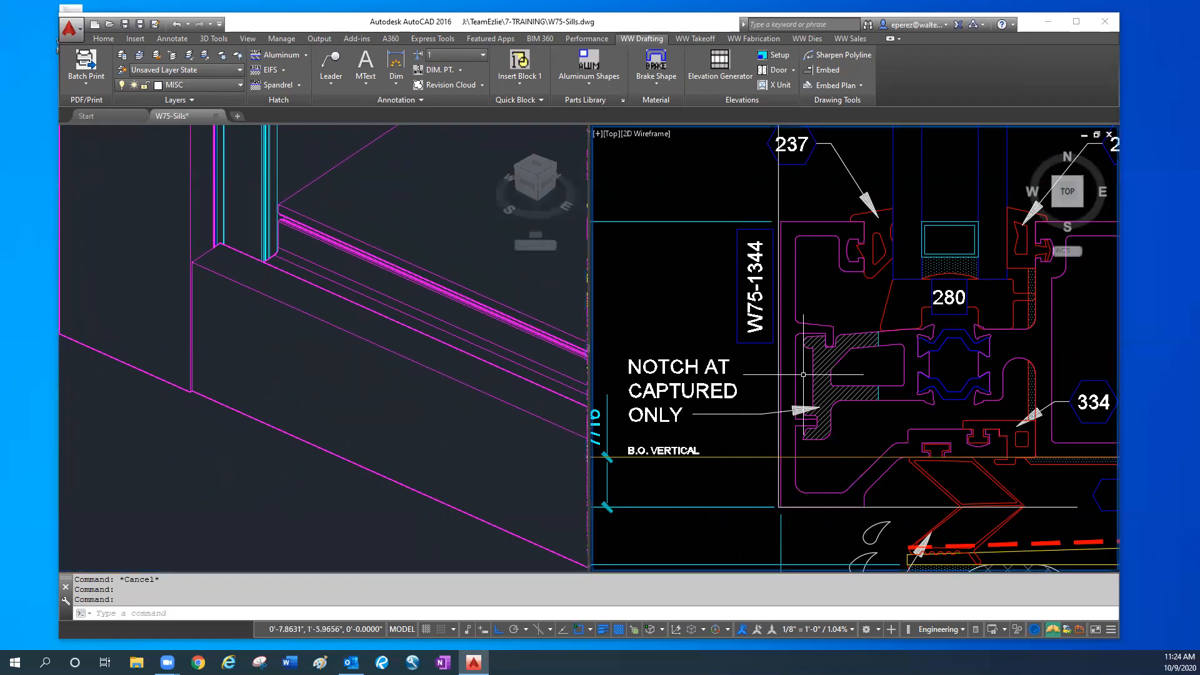
scroll(857, 406, down, 6)
middle_drag(880, 464, 835, 408)
scroll(835, 408, up, 10)
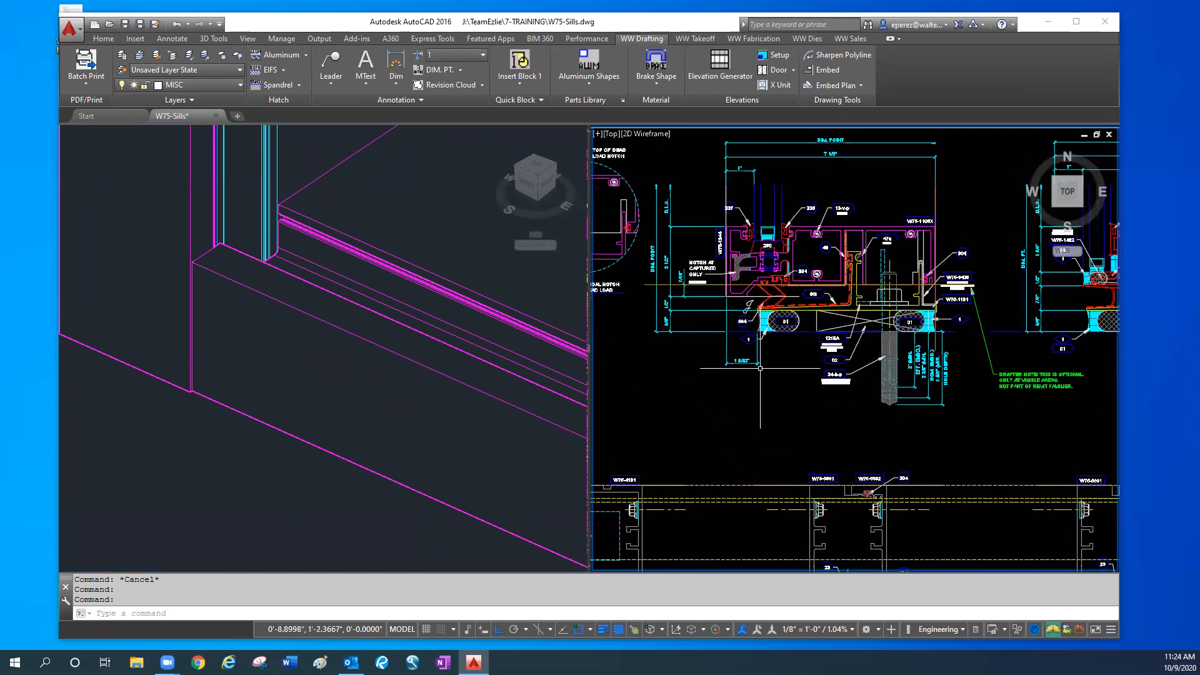
- Examine the W75-5383 pressure plate, the 422 PVC piece and the W75-5382 profile one by one in the mullion plan detail
middle_drag(818, 492, 798, 269)
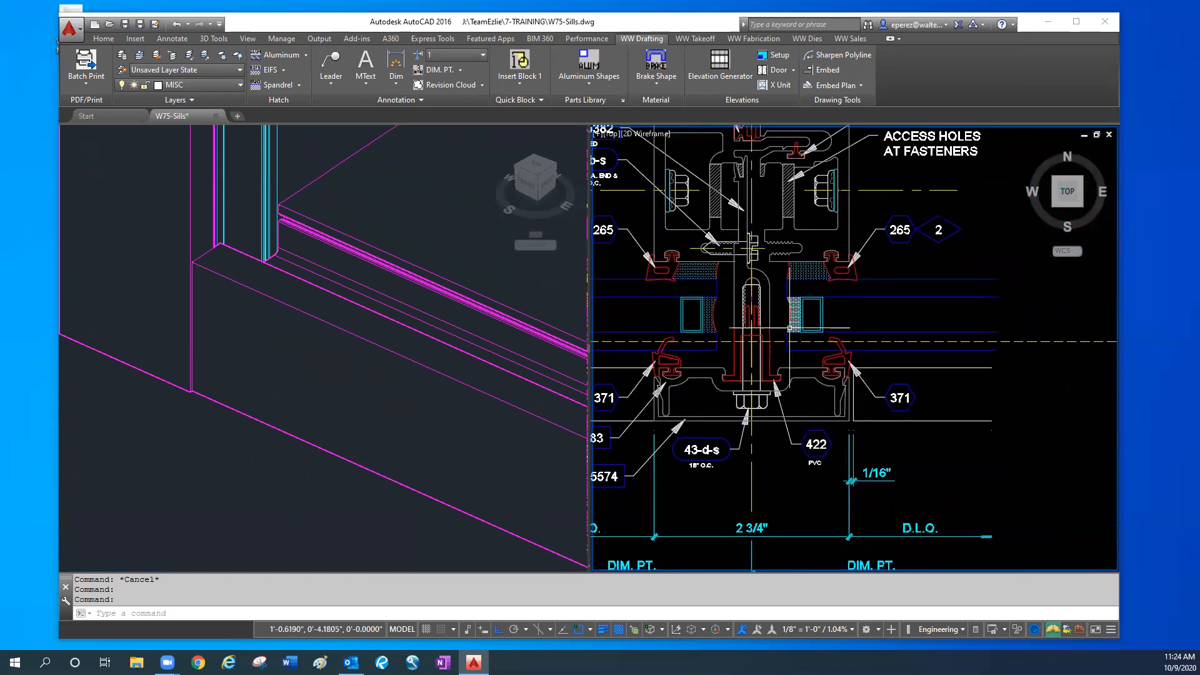
click(799, 366)
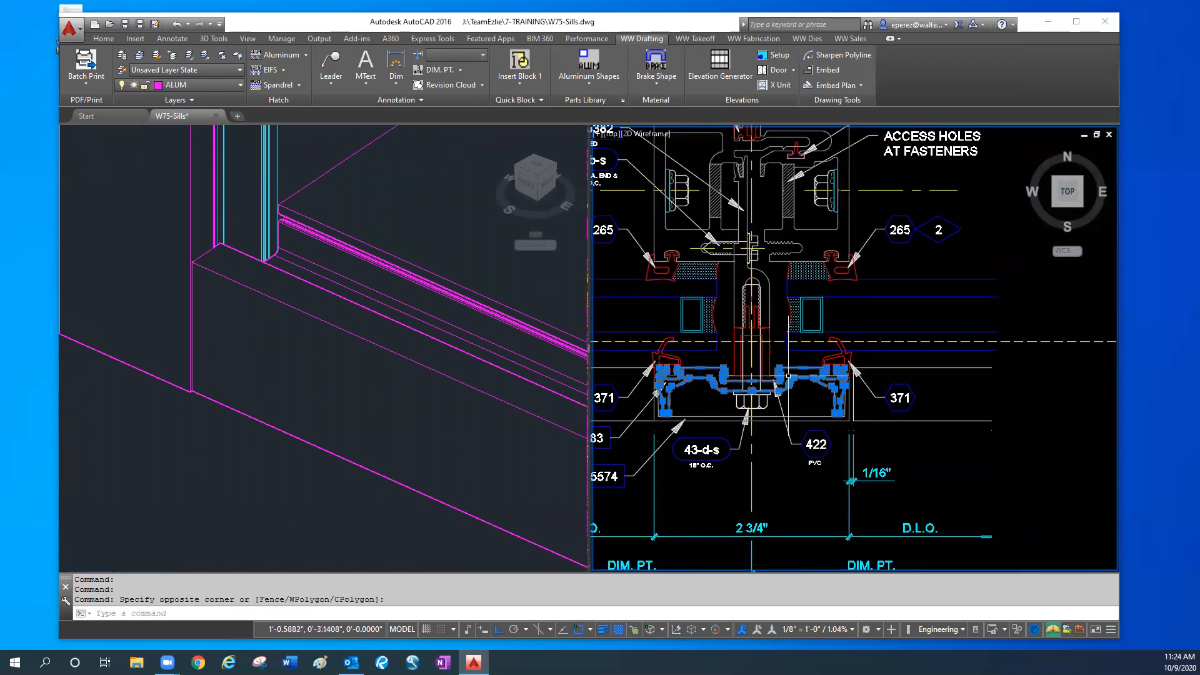
key(Escape)
click(763, 378)
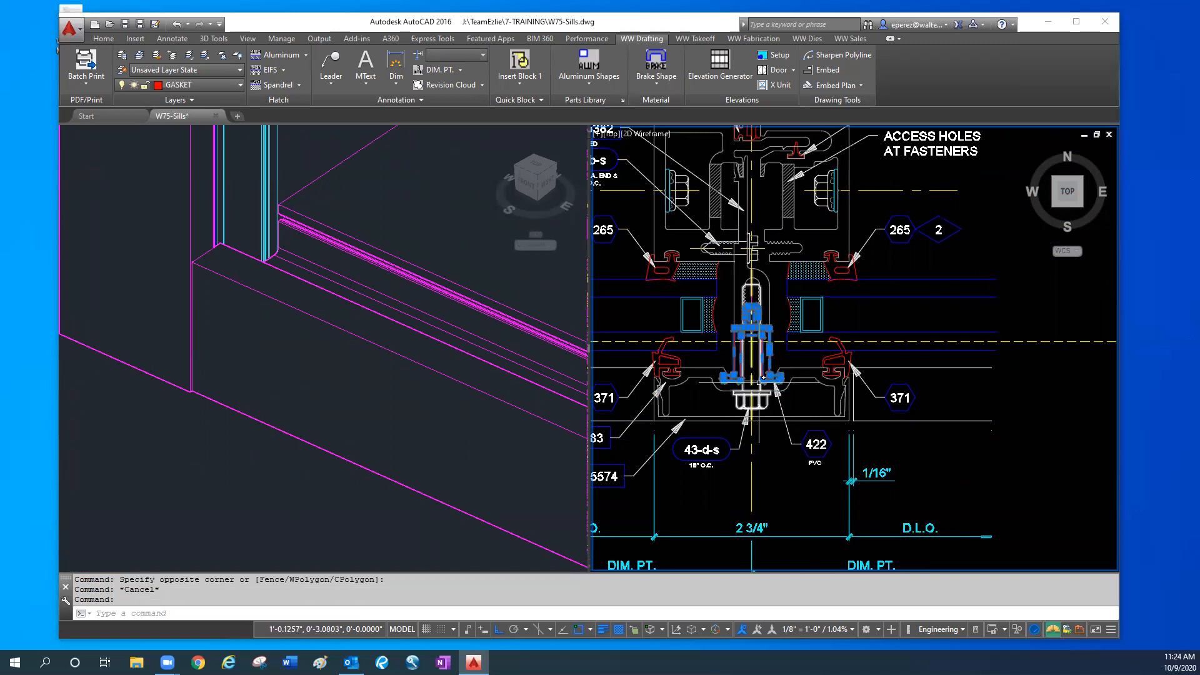
key(Escape)
click(772, 287)
click(768, 286)
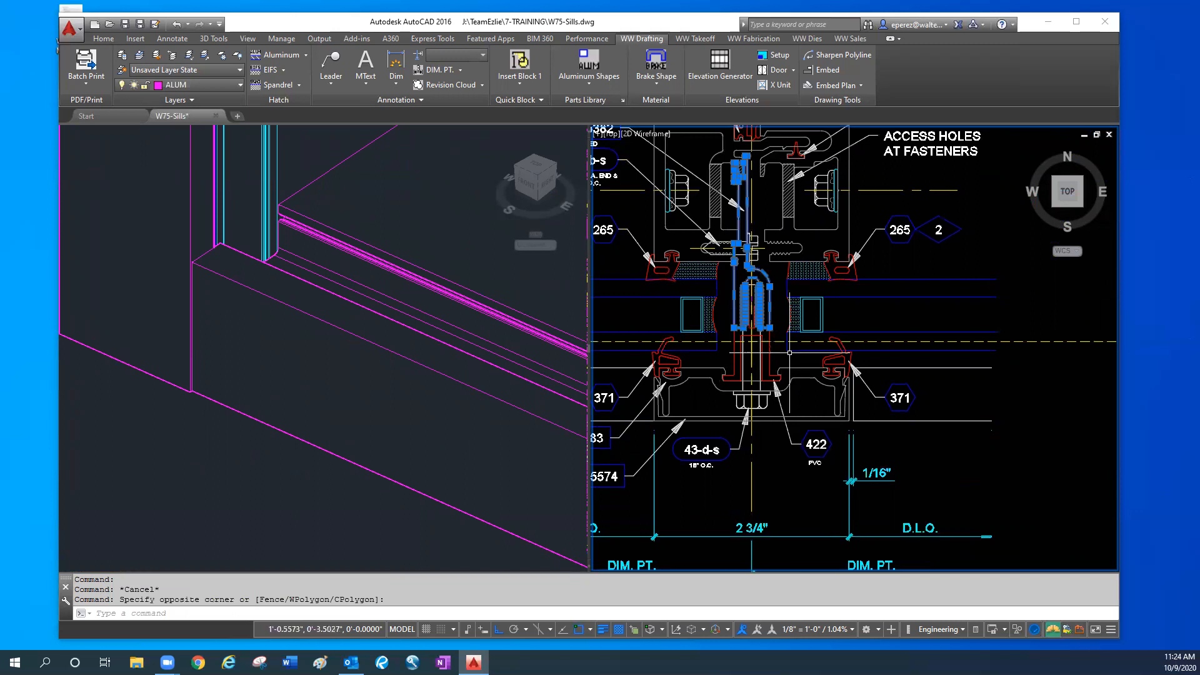
key(Escape)
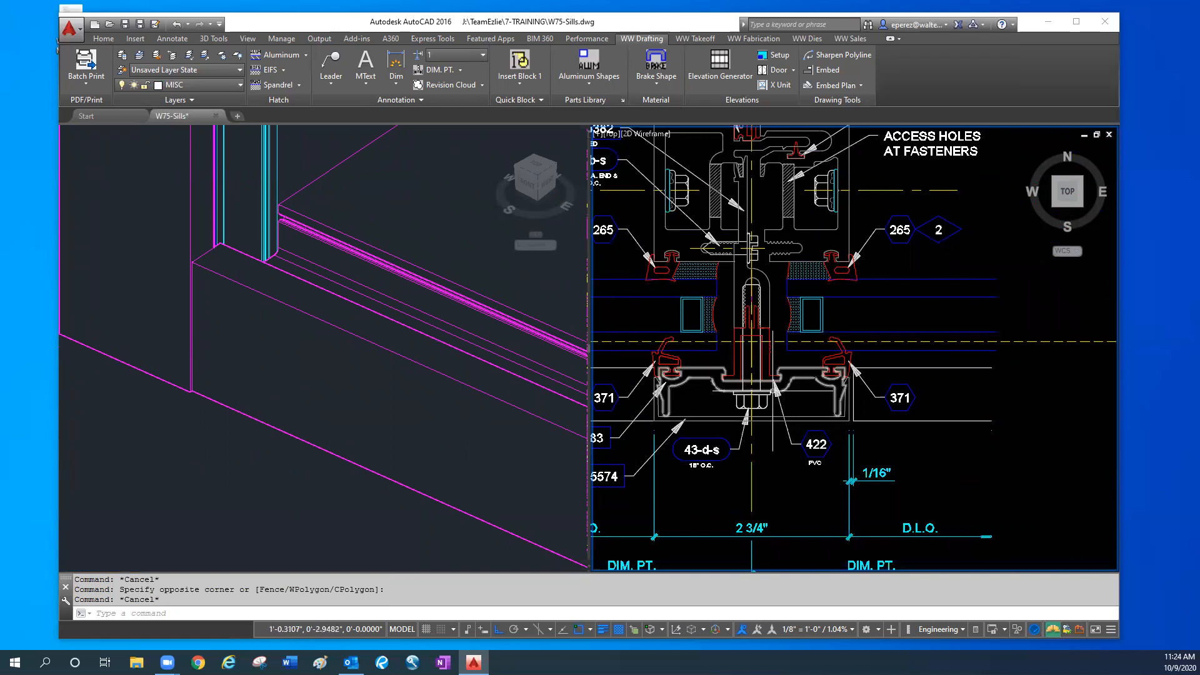
- Highlight the pressure plate, the PVC piece and the W75-5382 profile together in the plan detail to review how they connect
click(801, 377)
click(773, 355)
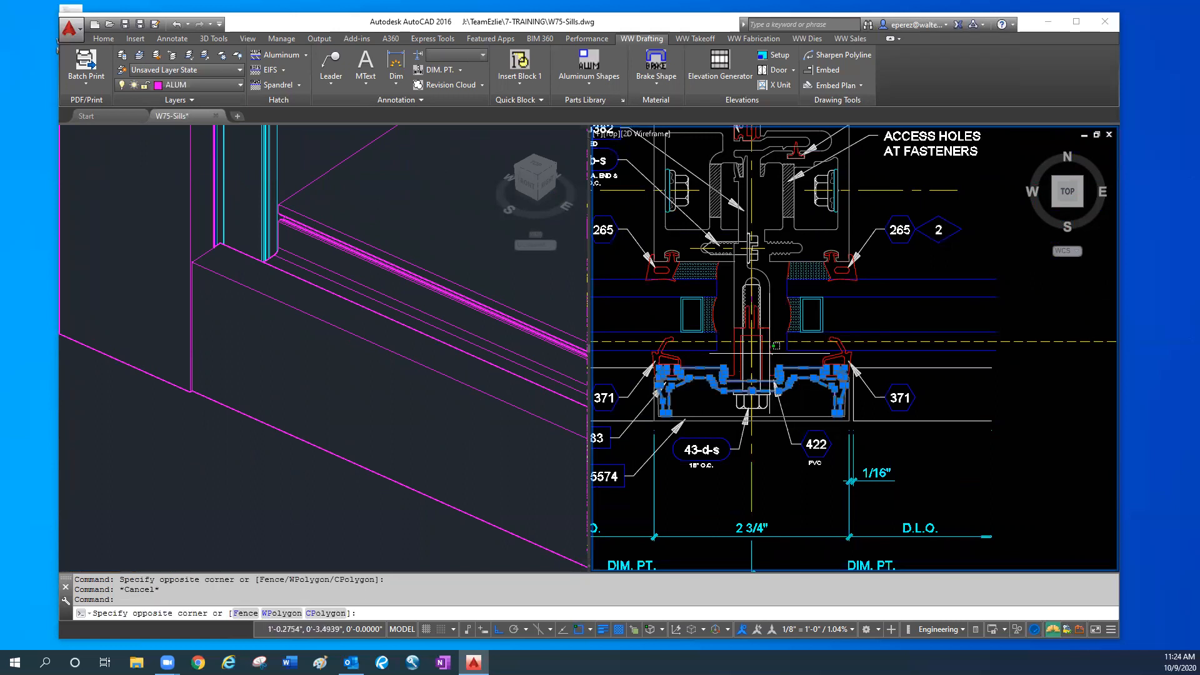
click(770, 353)
click(767, 300)
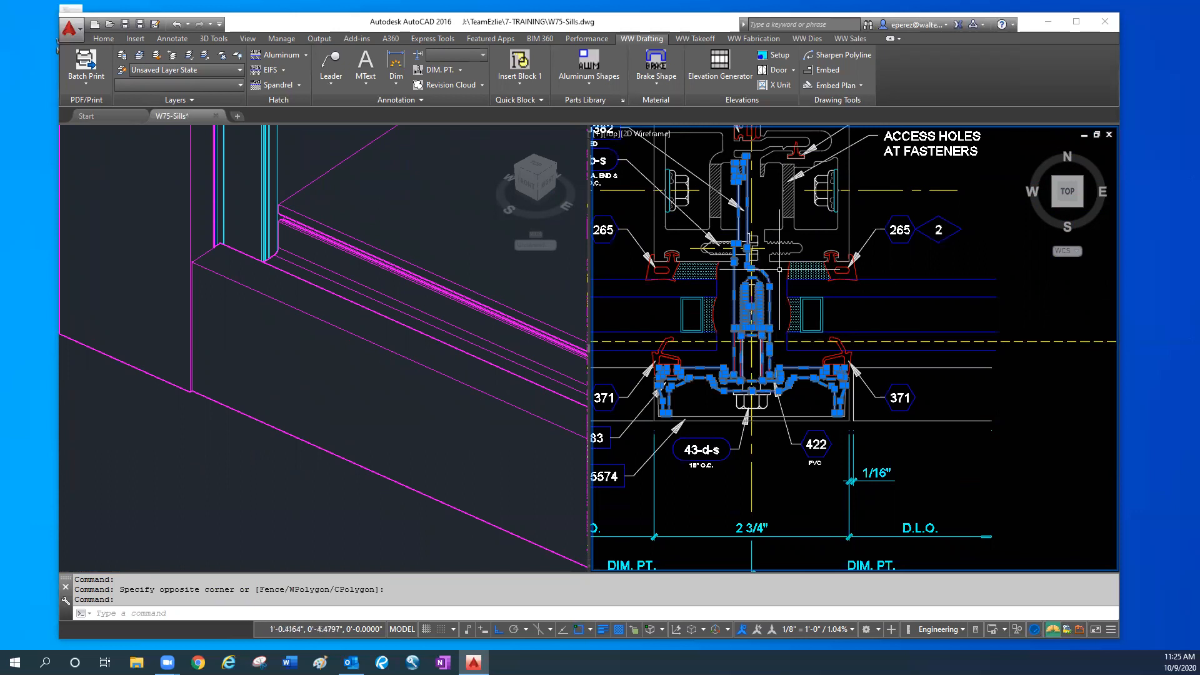
key(Escape)
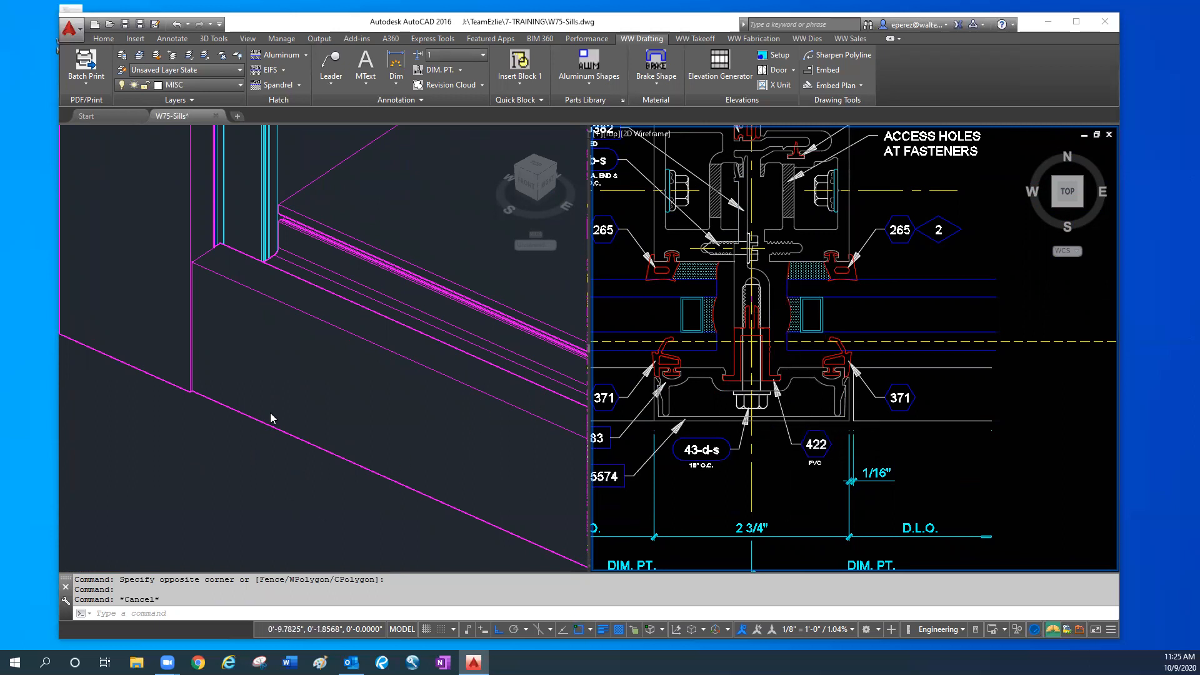
- Compare the 3D mullion cover at the sill with the cover's corner beside the 1/16" dimension in the plan detail
scroll(270, 413, down, 2)
click(280, 456)
scroll(297, 473, down, 4)
middle_drag(329, 517, 298, 432)
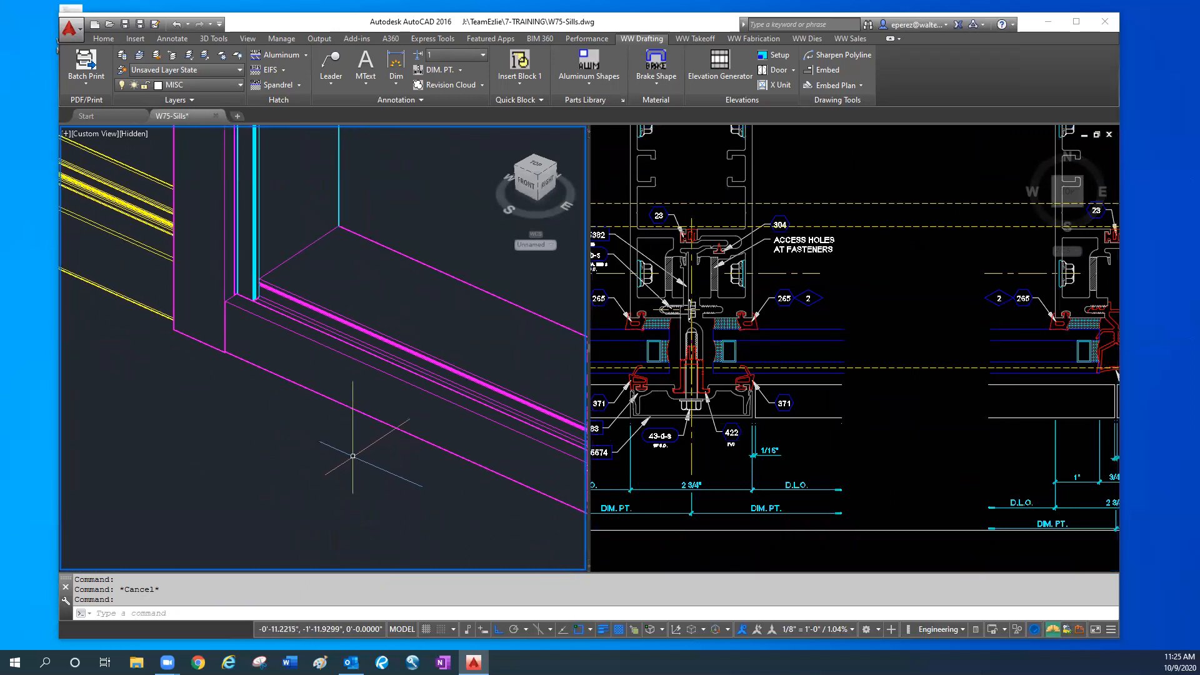
scroll(725, 415, up, 3)
click(731, 416)
scroll(735, 415, up, 4)
click(735, 415)
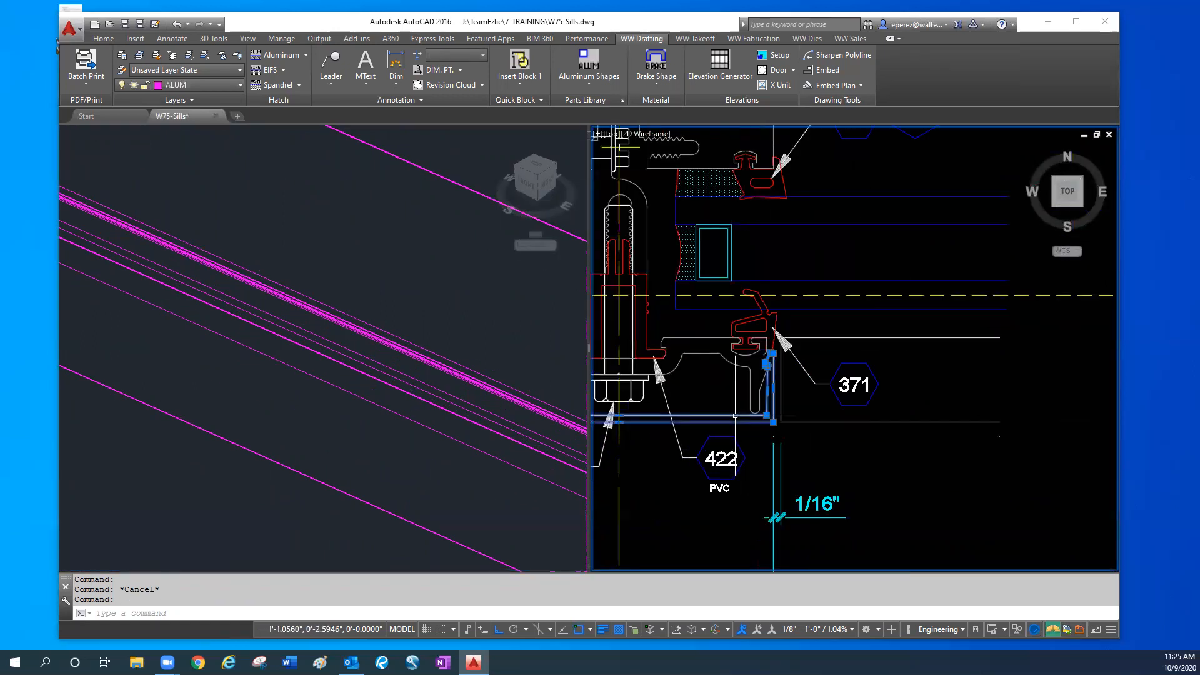
key(Escape)
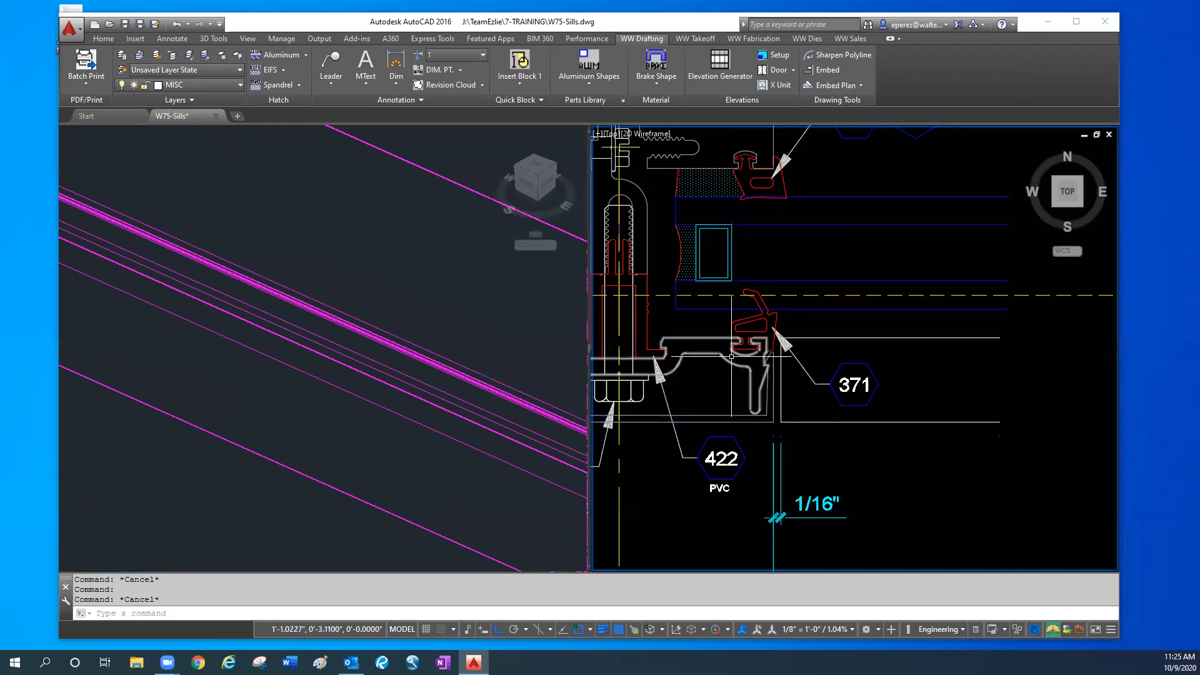
- Examine the W75-5383 pressure plate and how it sits inside the W75-5574 cover across the plan detail
click(733, 364)
mouse_move(732, 364)
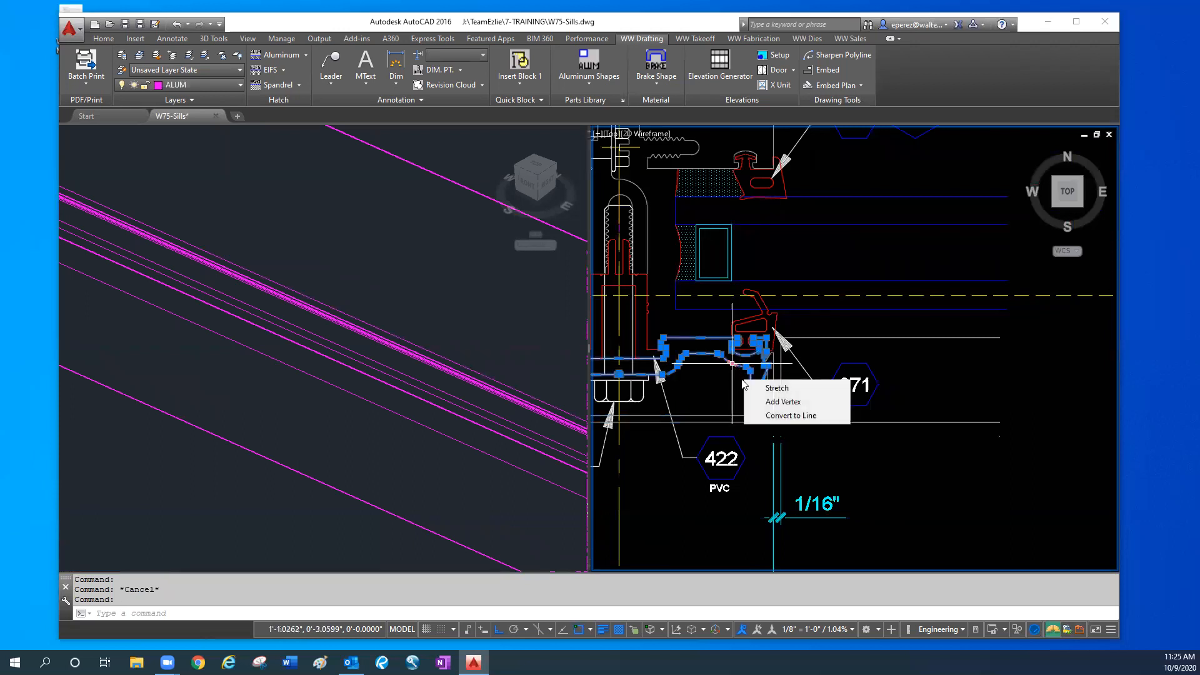
middle_drag(775, 388, 797, 382)
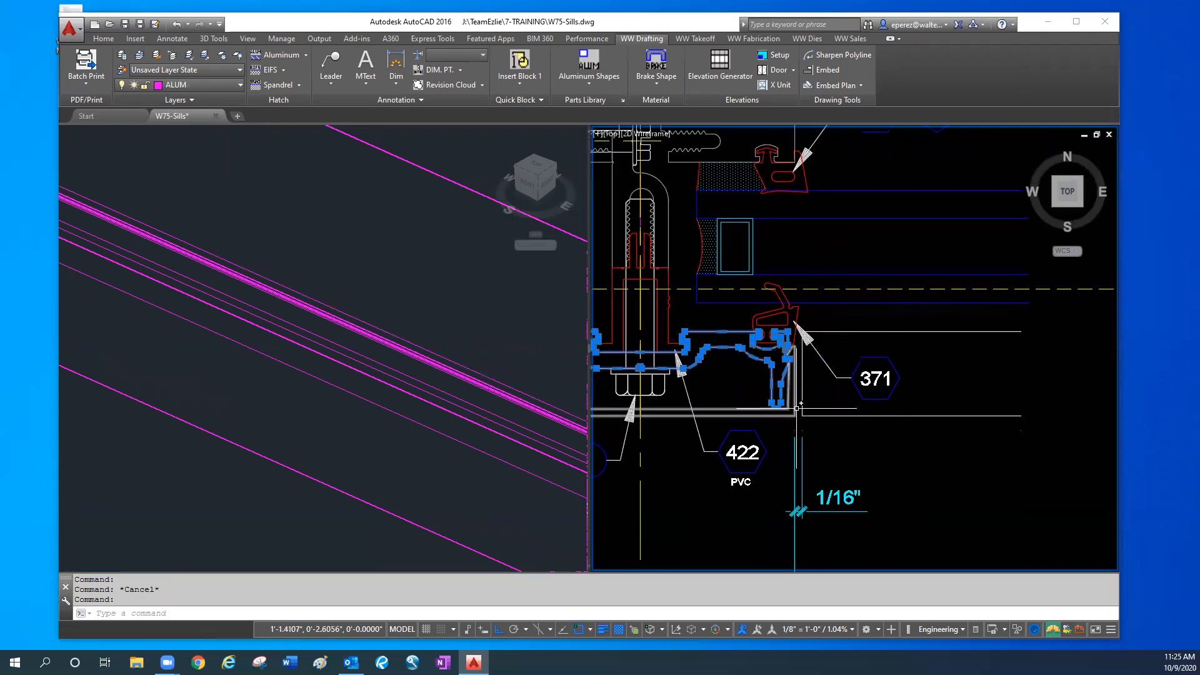
middle_drag(760, 429, 823, 420)
key(Escape)
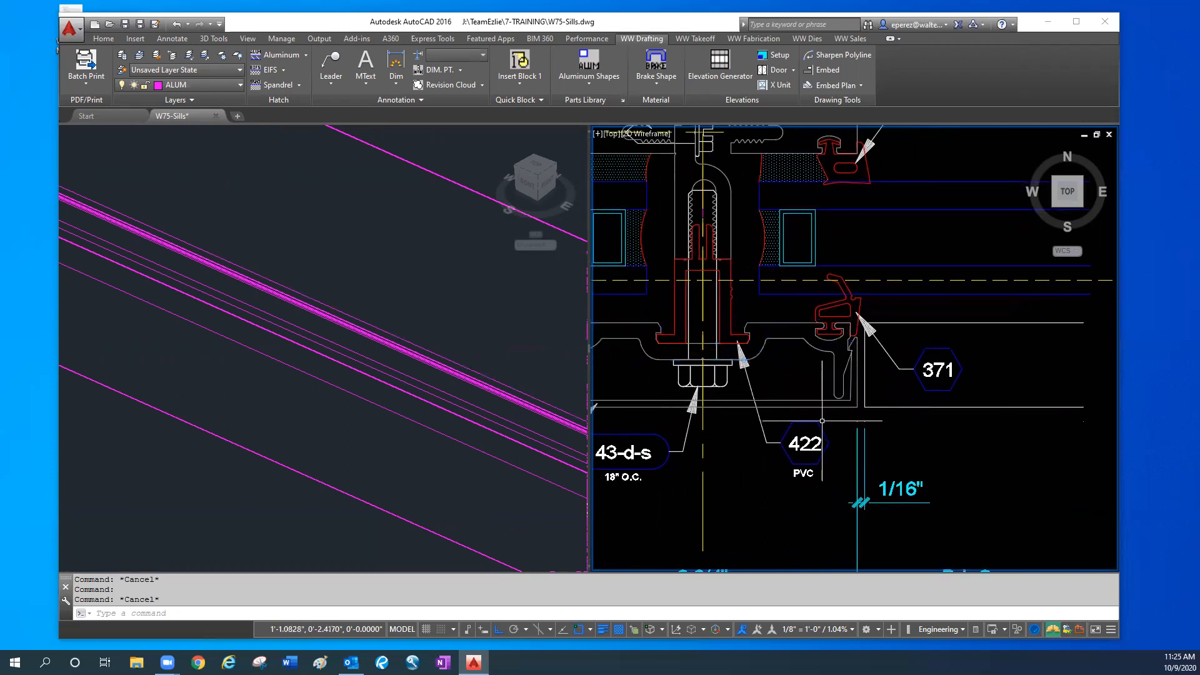
middle_drag(802, 409, 944, 398)
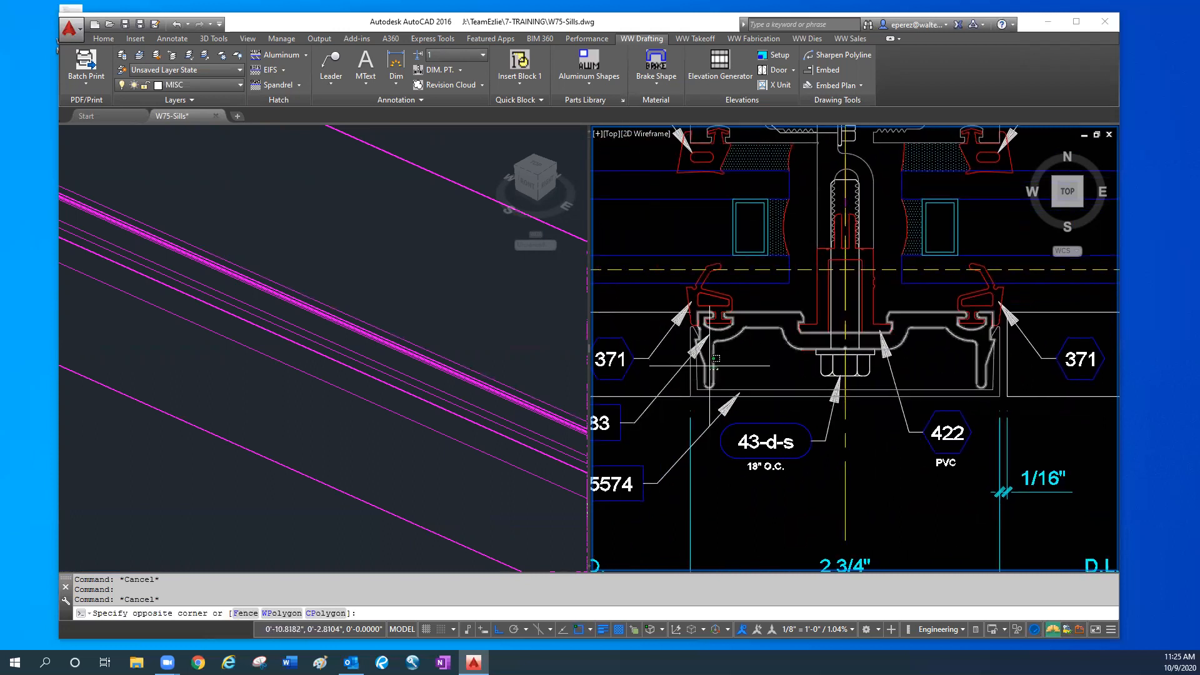
click(727, 390)
click(722, 392)
click(717, 388)
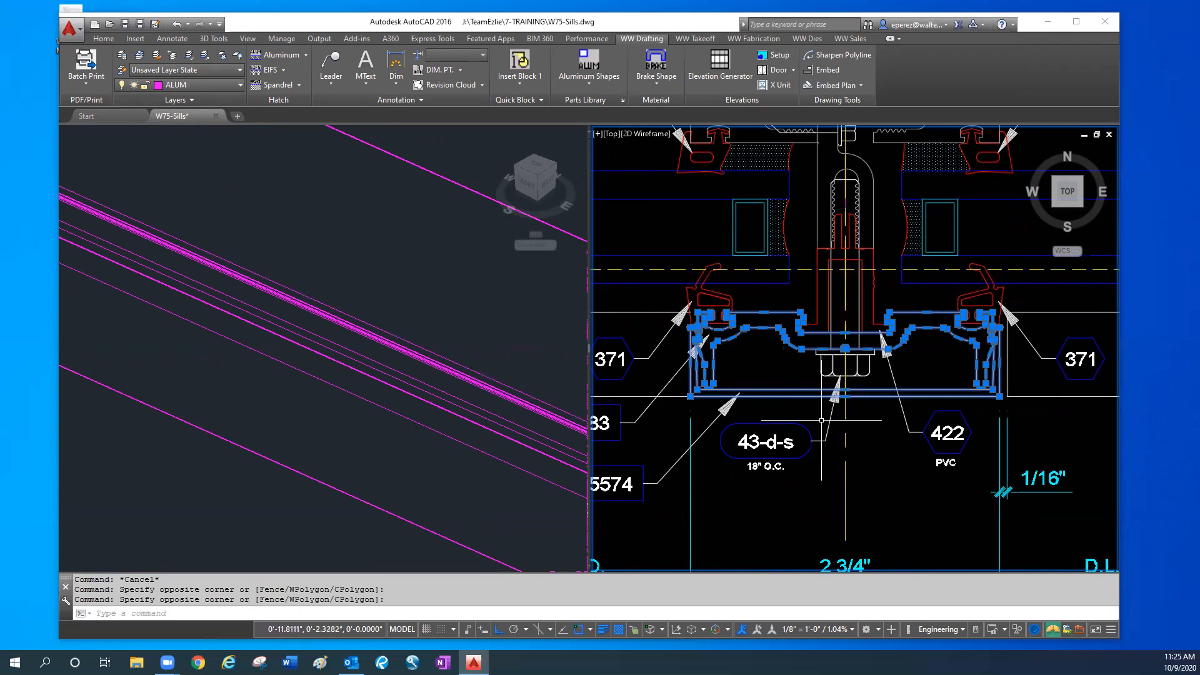
key(Escape)
key(Escape)
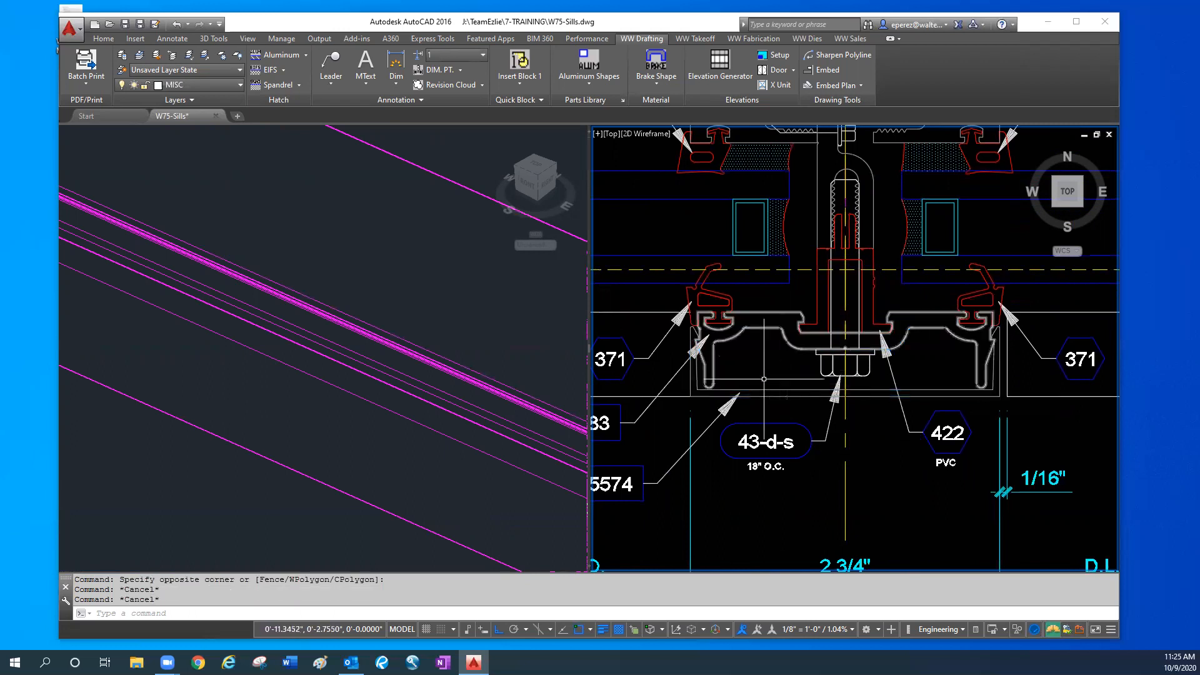
- Move the mullion's pressure plate in the 3D model straight down by .4375 to align with the cover
scroll(651, 458, down, 4)
click(265, 448)
scroll(265, 448, down, 10)
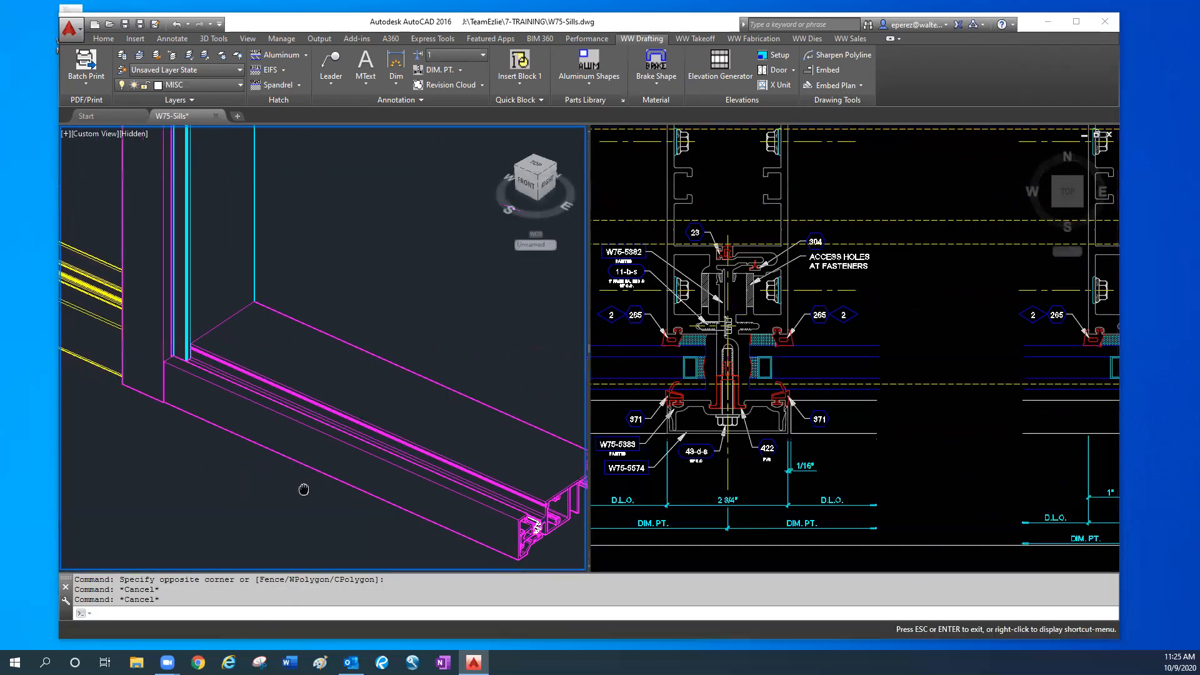
scroll(232, 228, up, 6)
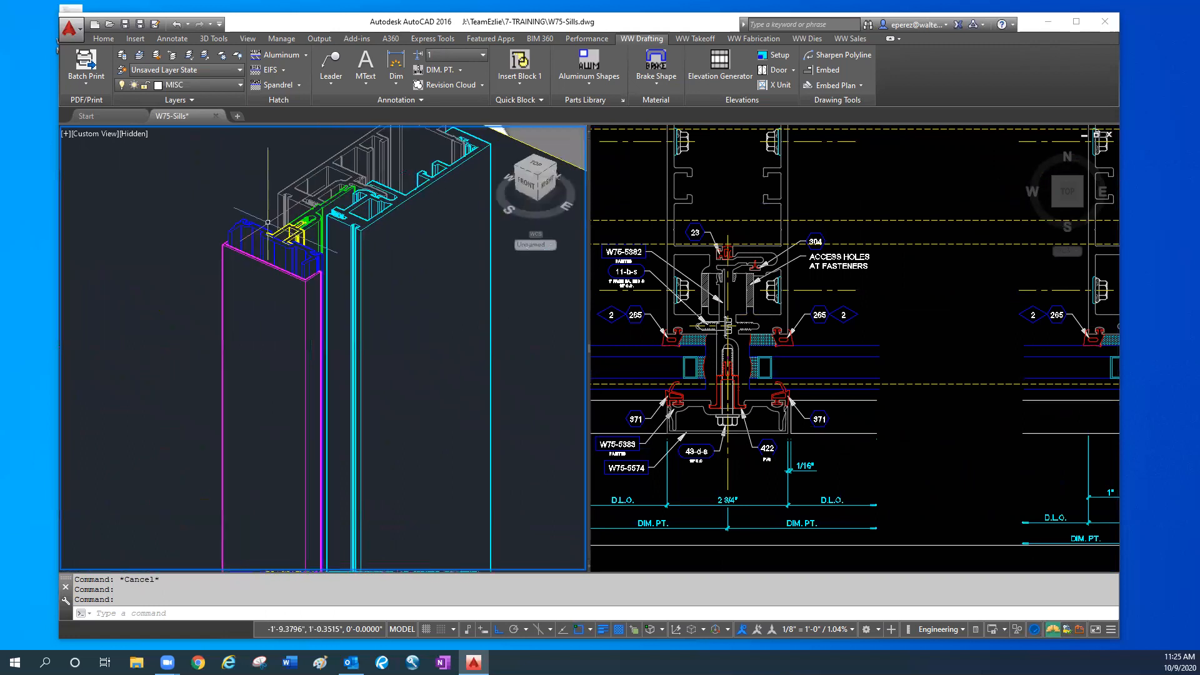
click(232, 227)
text(m)
key(Return)
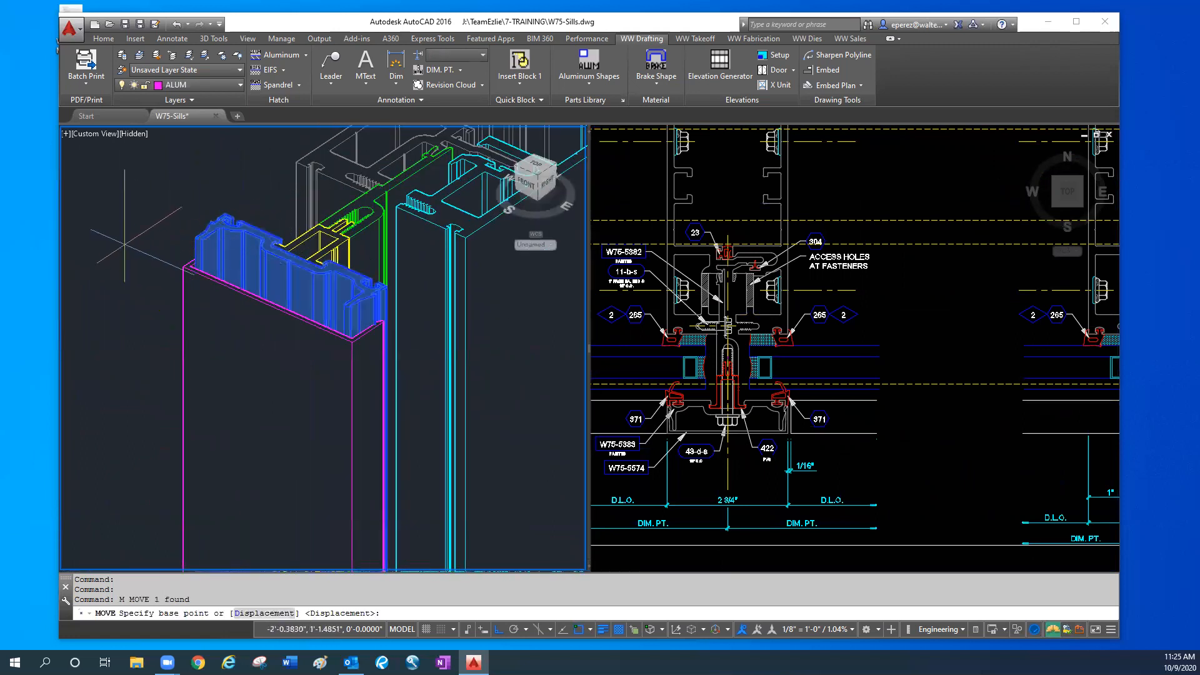
click(134, 268)
text(.437)
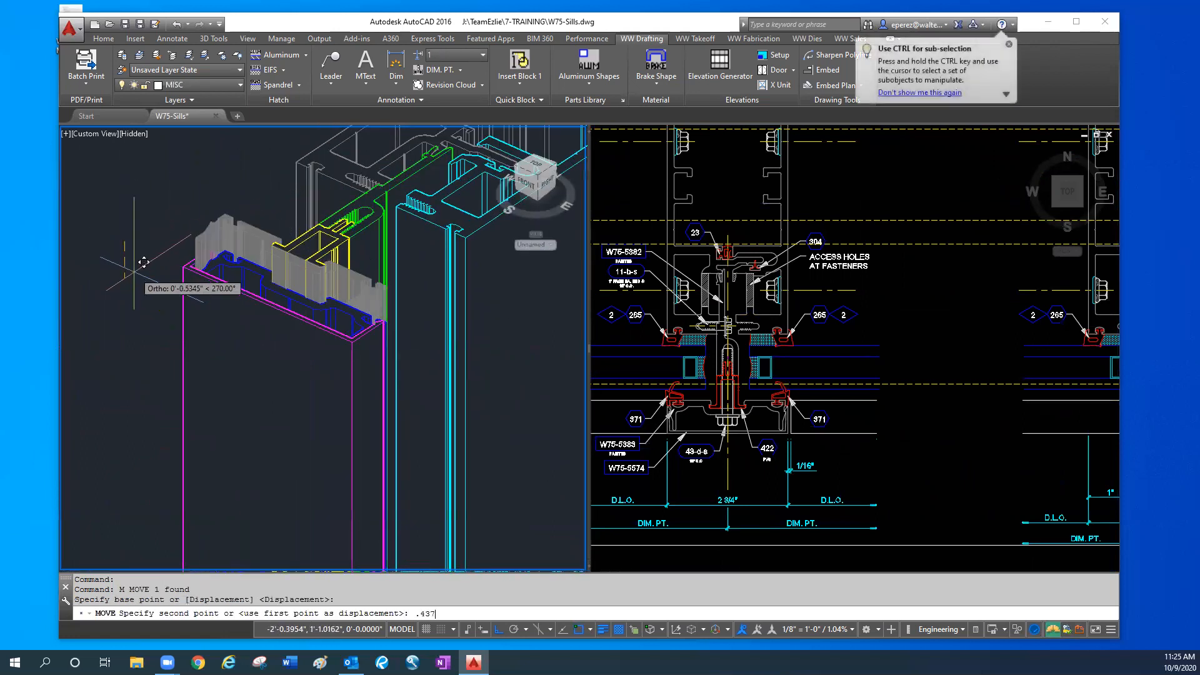
text(5)
key(Return)
key(Escape)
key(Escape)
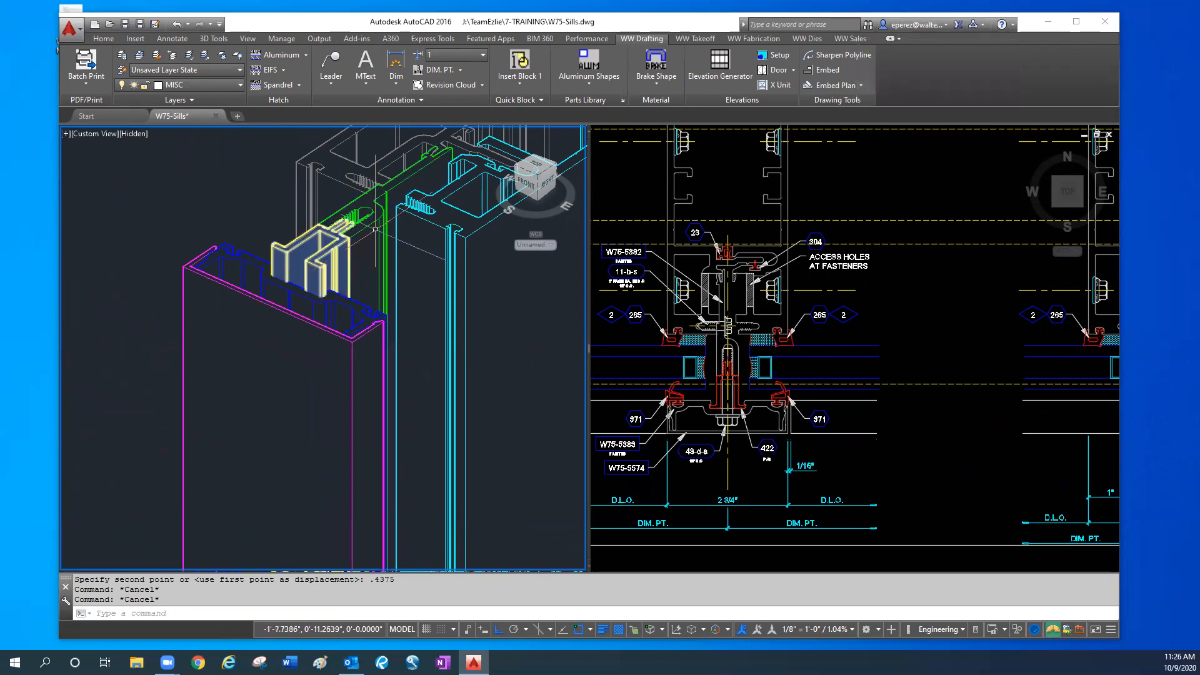
- Compare the 3D pressure plate and cover with the plan detail and the construction line in the 2D sill section
middle_drag(398, 298, 370, 313)
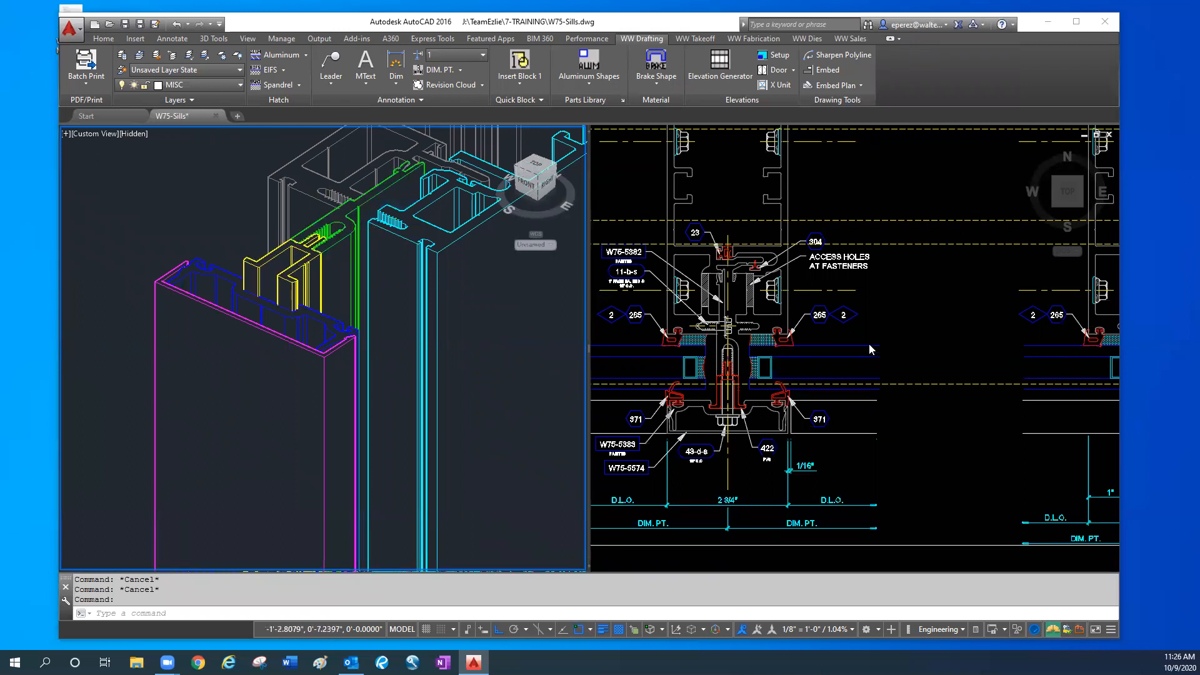
click(703, 384)
scroll(724, 363, up, 2)
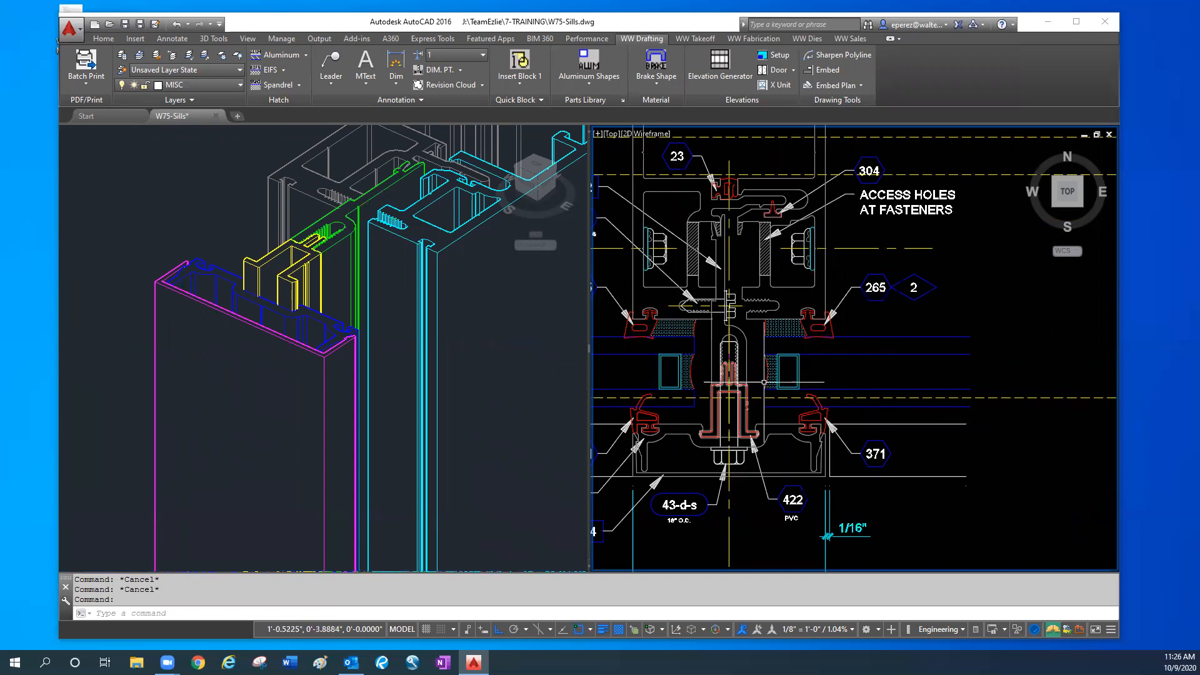
scroll(660, 371, down, 4)
scroll(781, 253, up, 3)
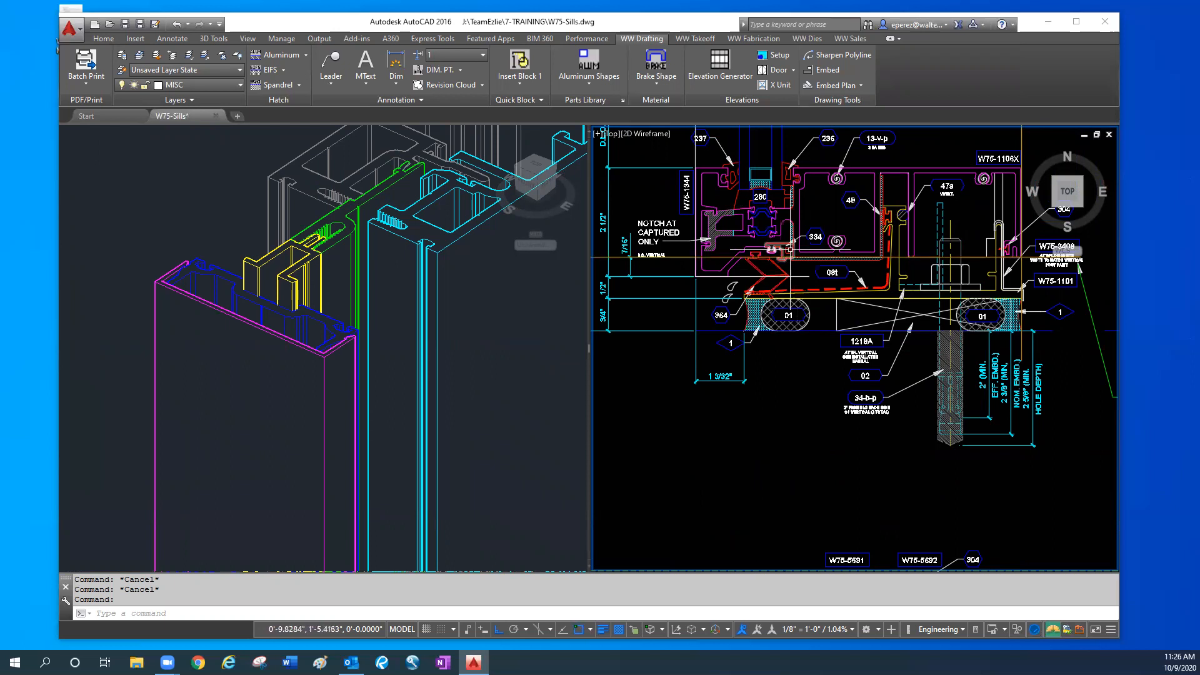
click(730, 256)
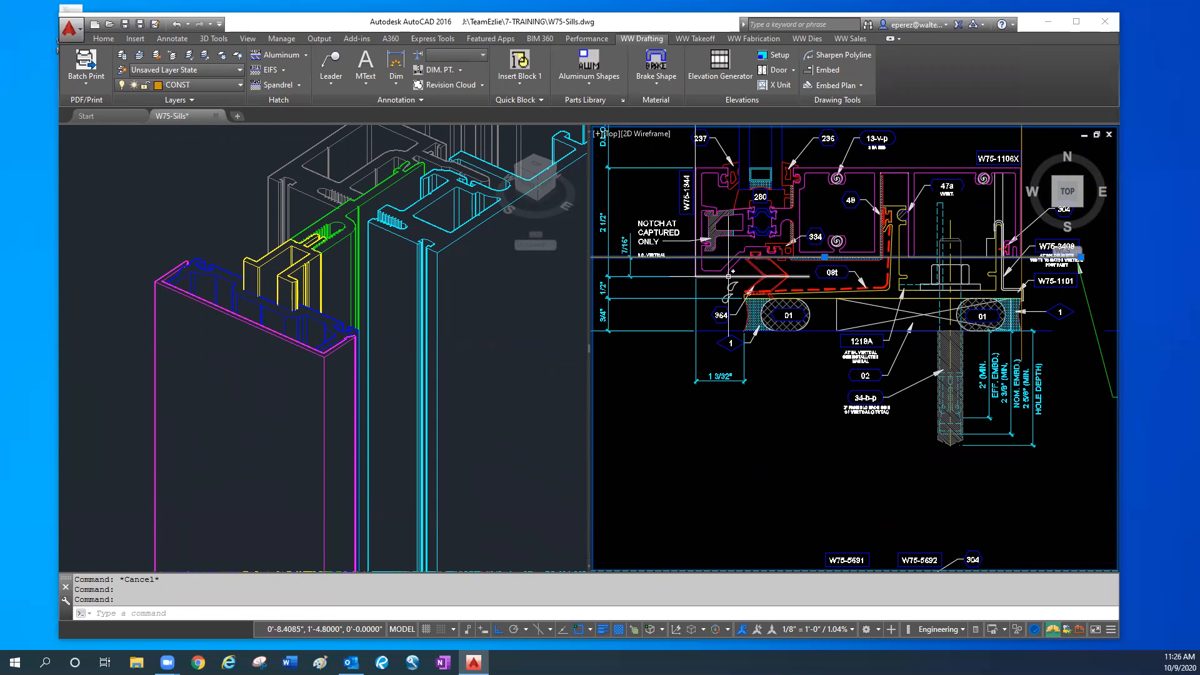
click(263, 317)
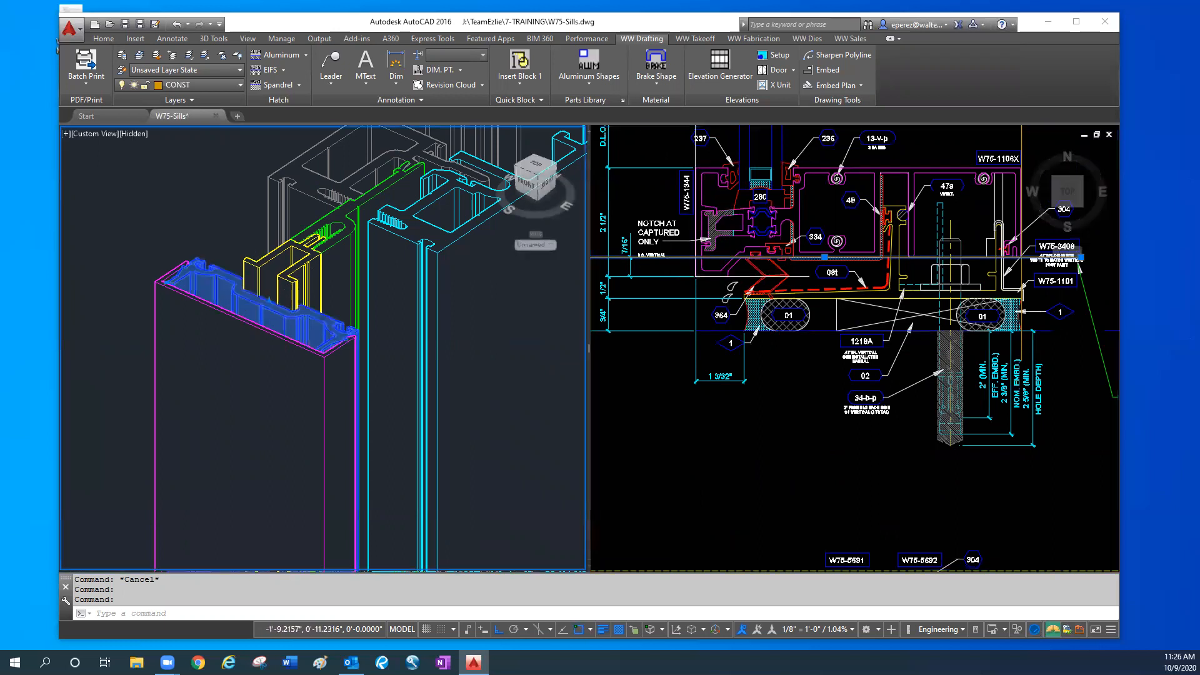
click(256, 314)
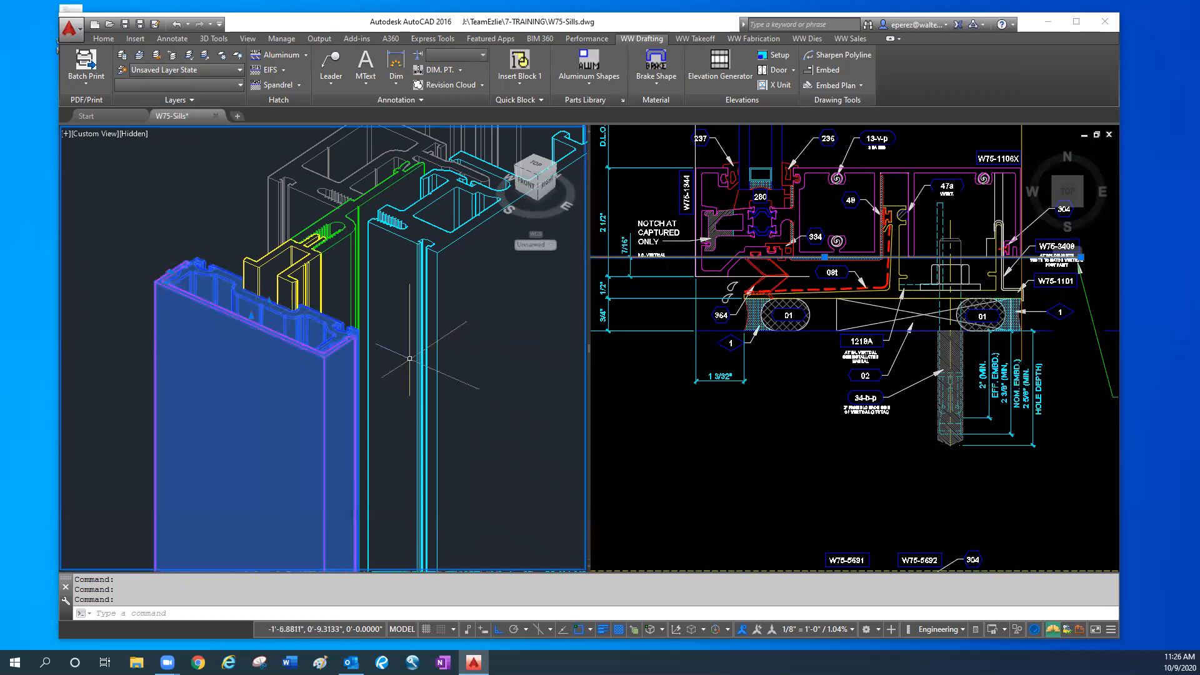
key(Escape)
- Draw a vertical line from the cover's bottom edge perpendicular to the horizontal construction line in the sill section
click(731, 276)
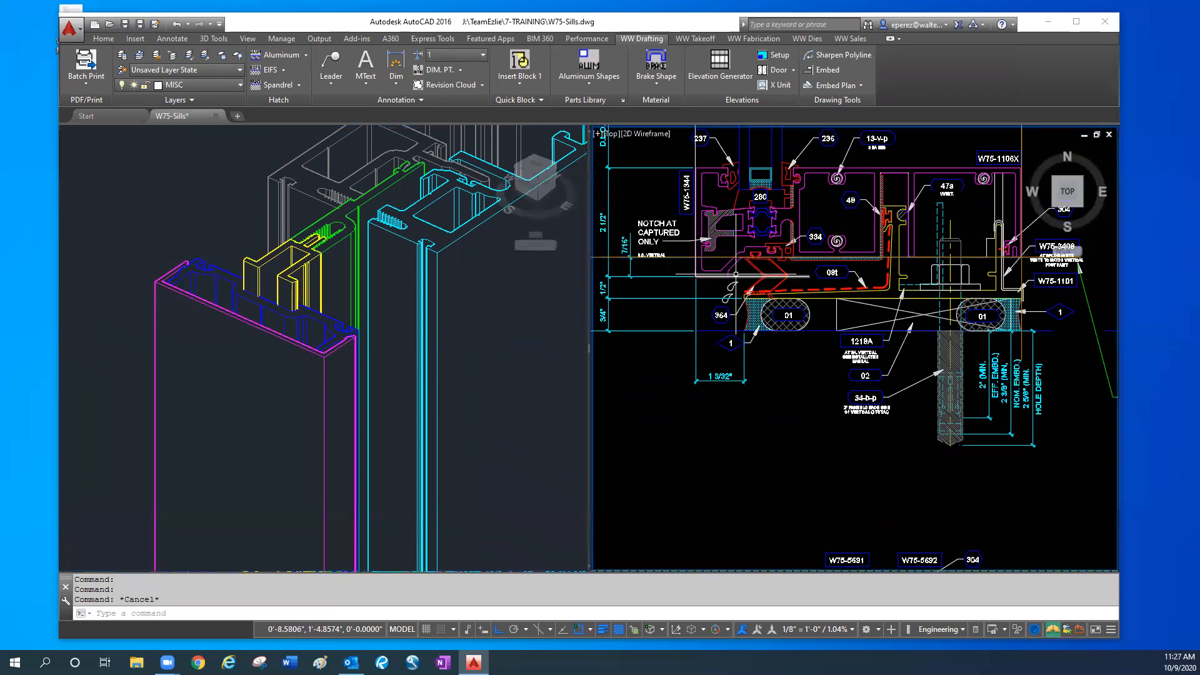
middle_drag(736, 273, 741, 292)
text(l)
key(Return)
scroll(741, 292, up, 4)
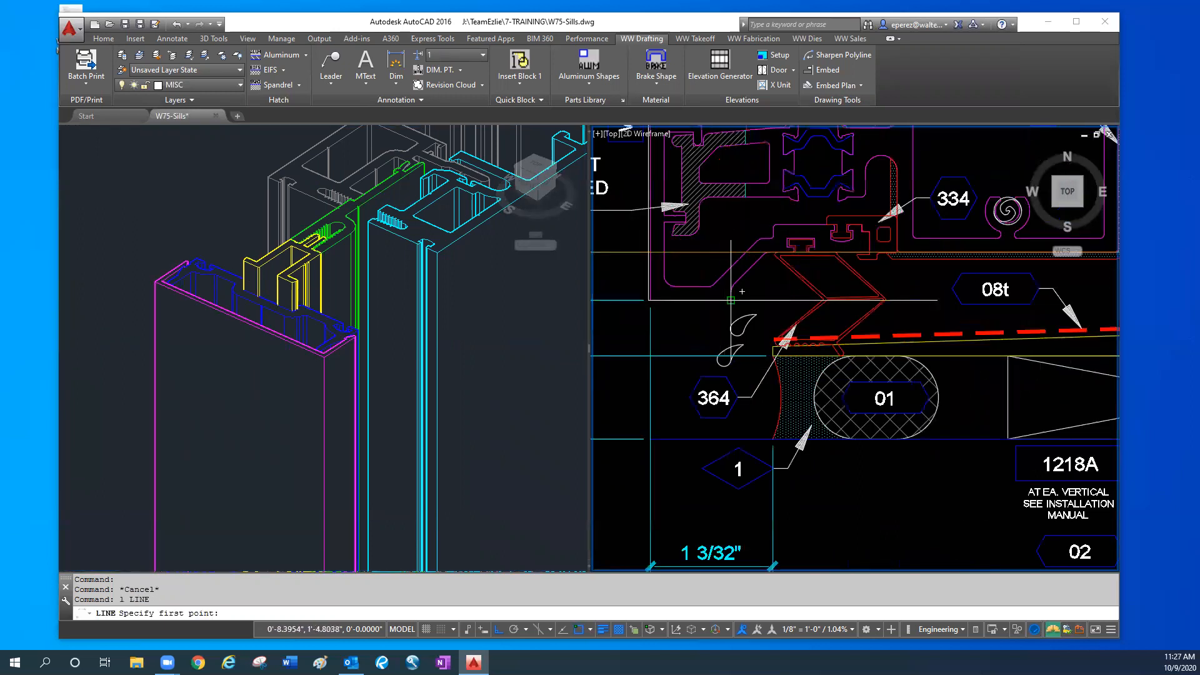
click(731, 300)
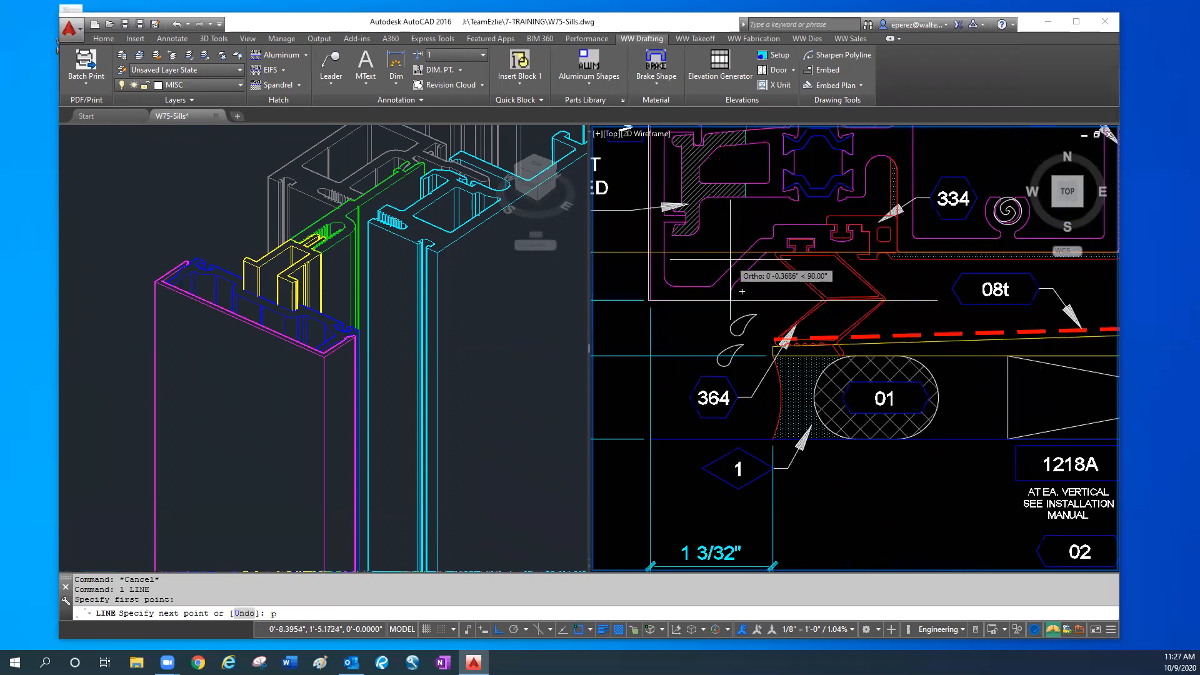
key(Escape)
key(Escape)
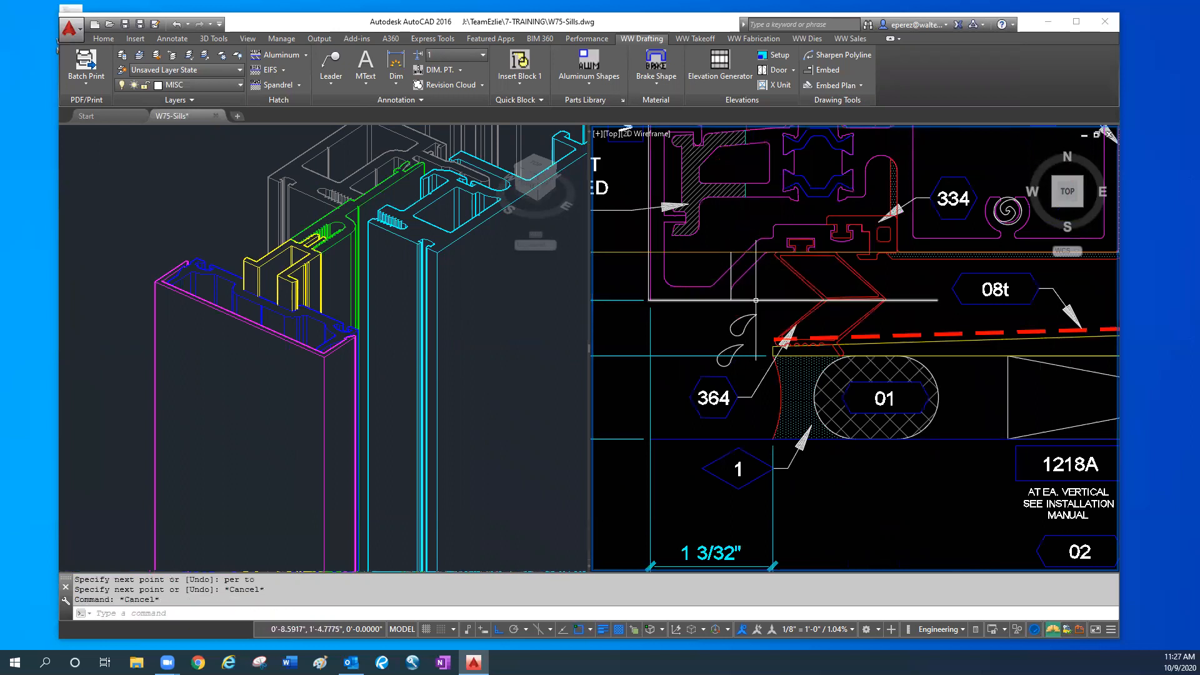
- Dimension the horizontal distance from the new vertical line to the cover's outer face in the sill section, and erase that dimension
text(dl)
key(space)
click(730, 252)
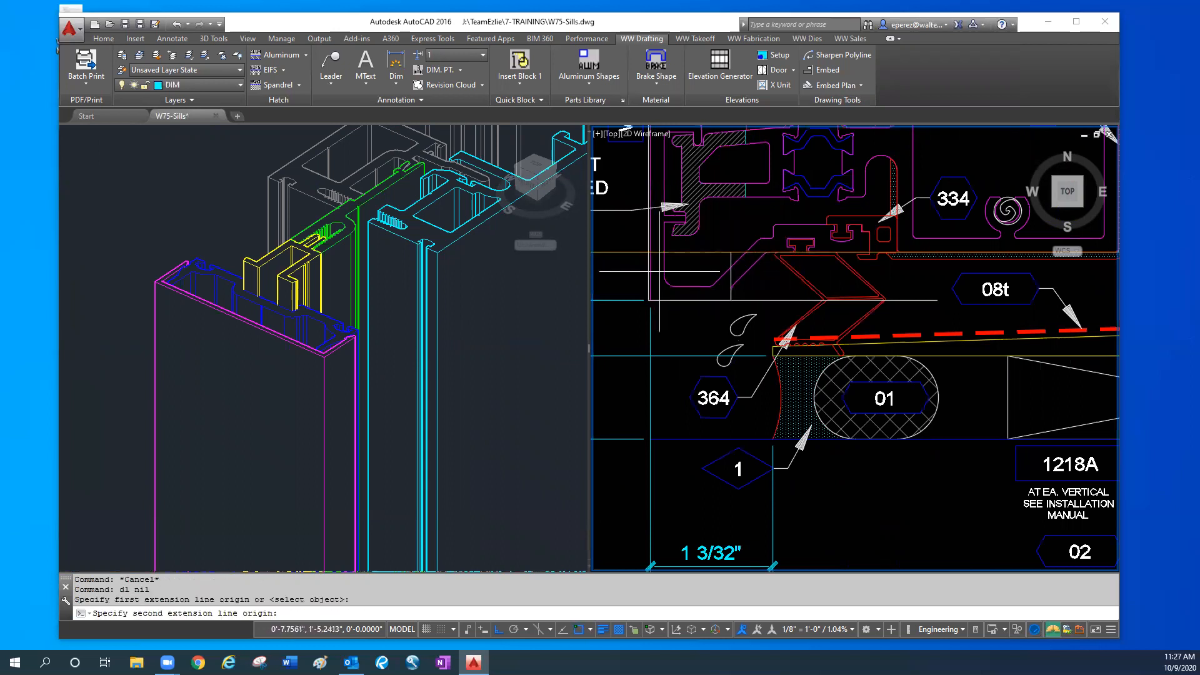
click(648, 299)
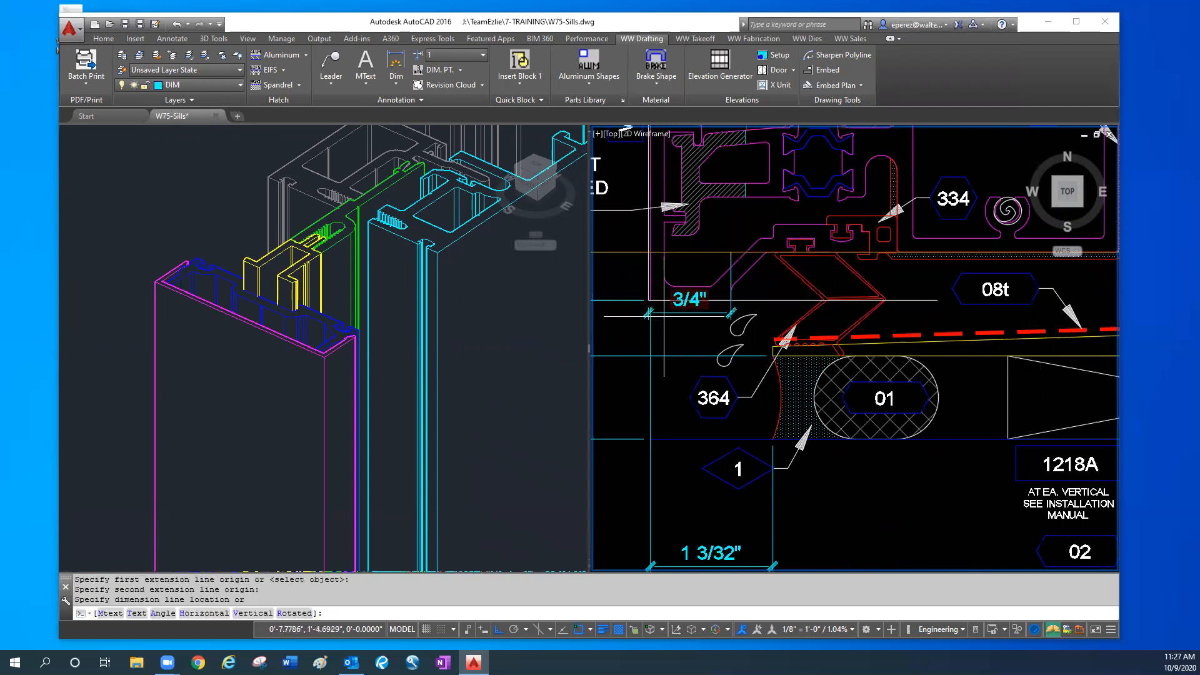
click(679, 326)
click(679, 330)
text(e)
key(Return)
scroll(773, 481, down, 8)
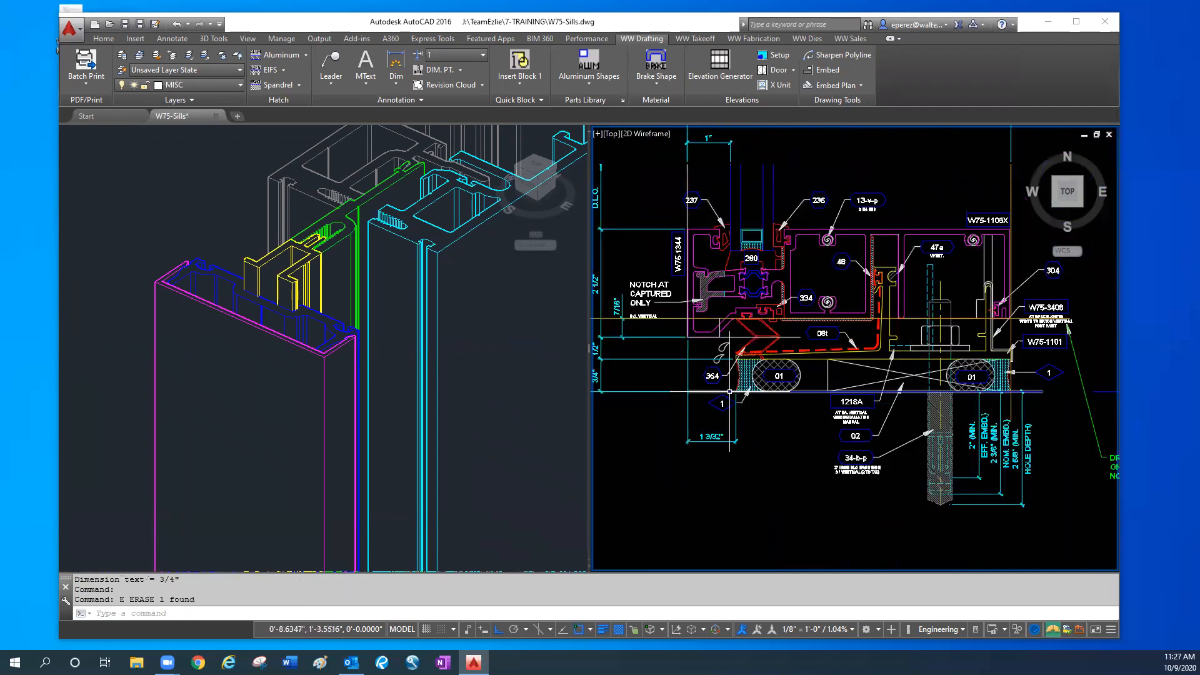
- Draw a line .75 up from the outer end of the cover line in the mullion plan detail, then horizontally past the mullion
scroll(773, 481, up, 6)
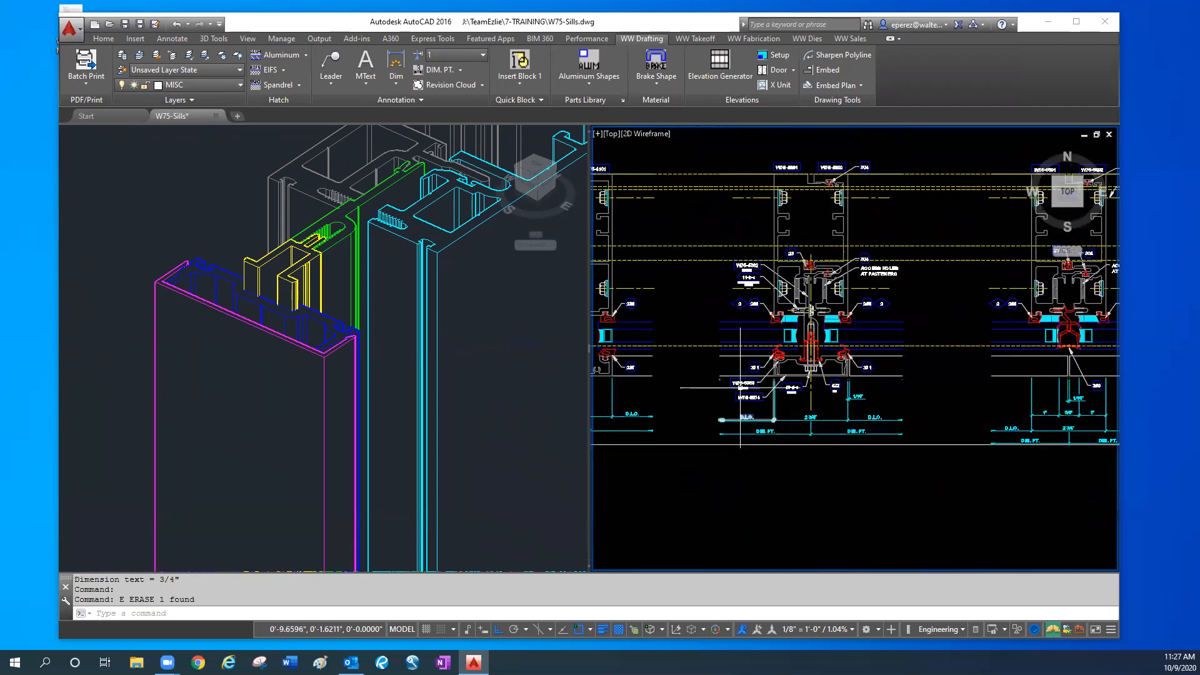
scroll(719, 385, down, 2)
text(l)
key(Return)
click(720, 385)
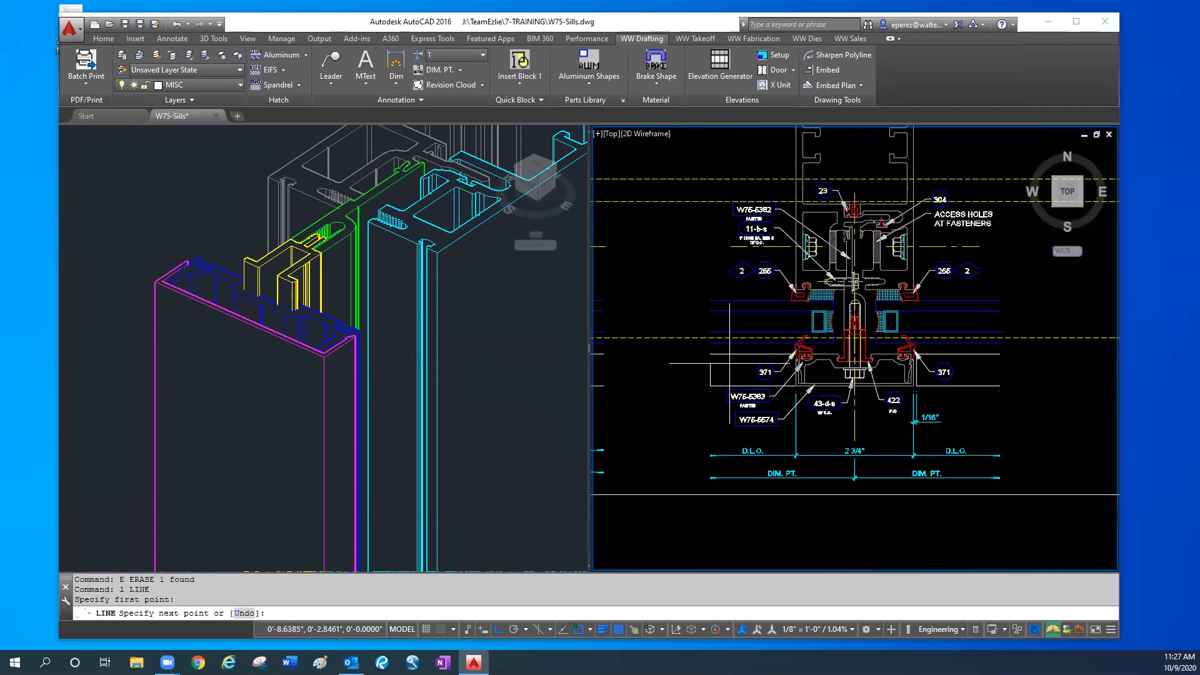
text(.75)
key(Return)
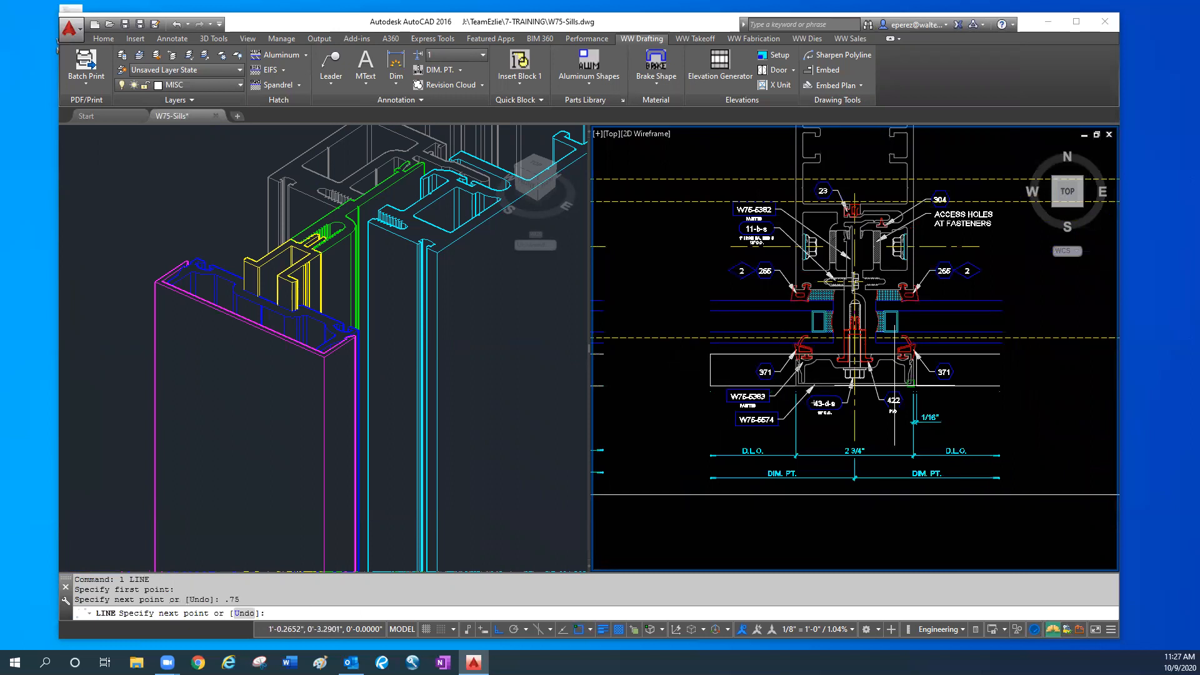
click(1035, 392)
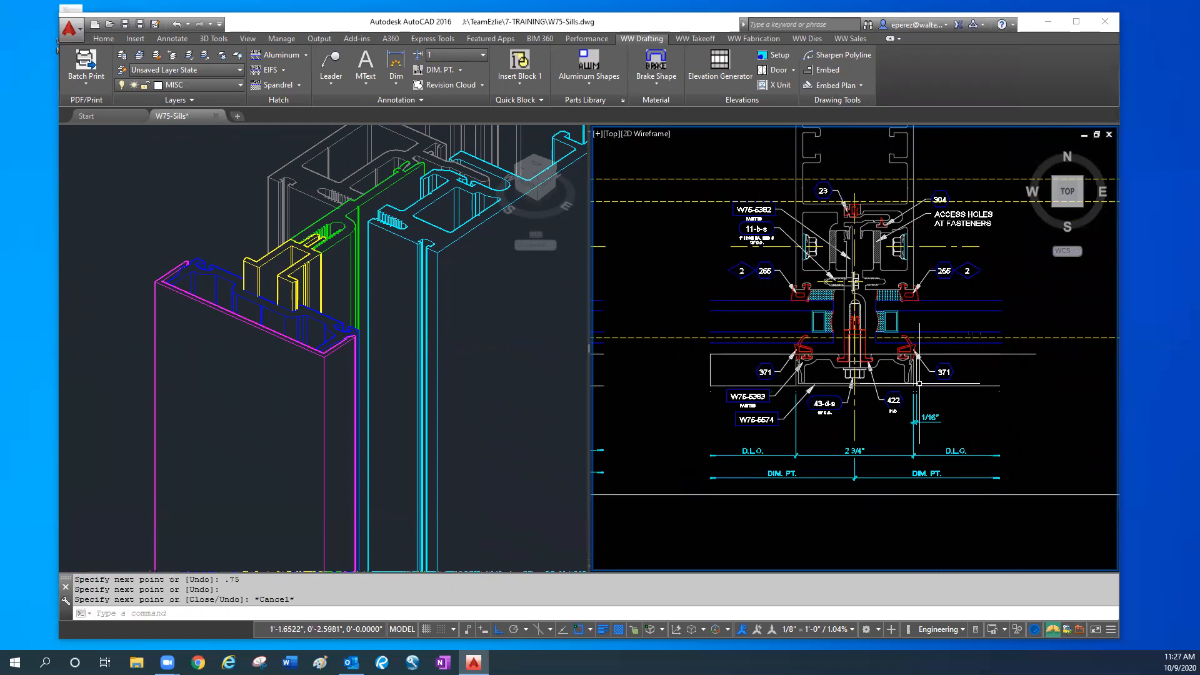
scroll(926, 402, up, 5)
key(Escape)
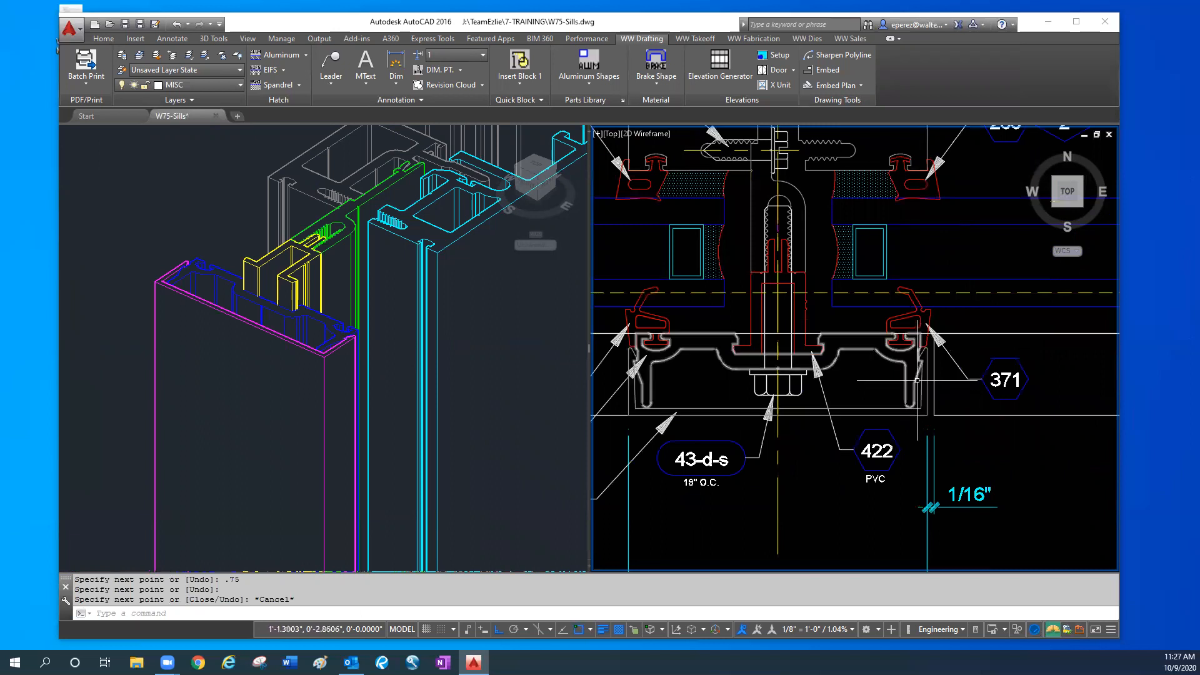
key(Escape)
click(799, 313)
click(792, 321)
click(810, 247)
click(795, 226)
key(Escape)
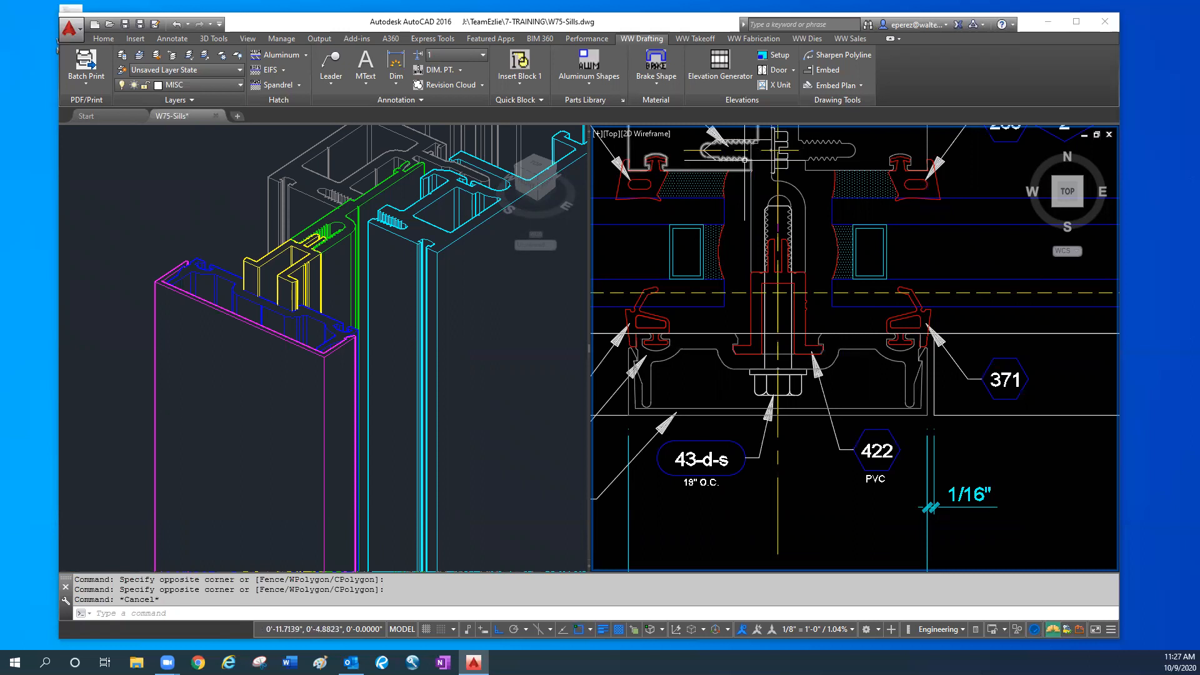
- Erase the horizontal line just drawn across the mullion plan detail
key(Escape)
key(Escape)
click(956, 330)
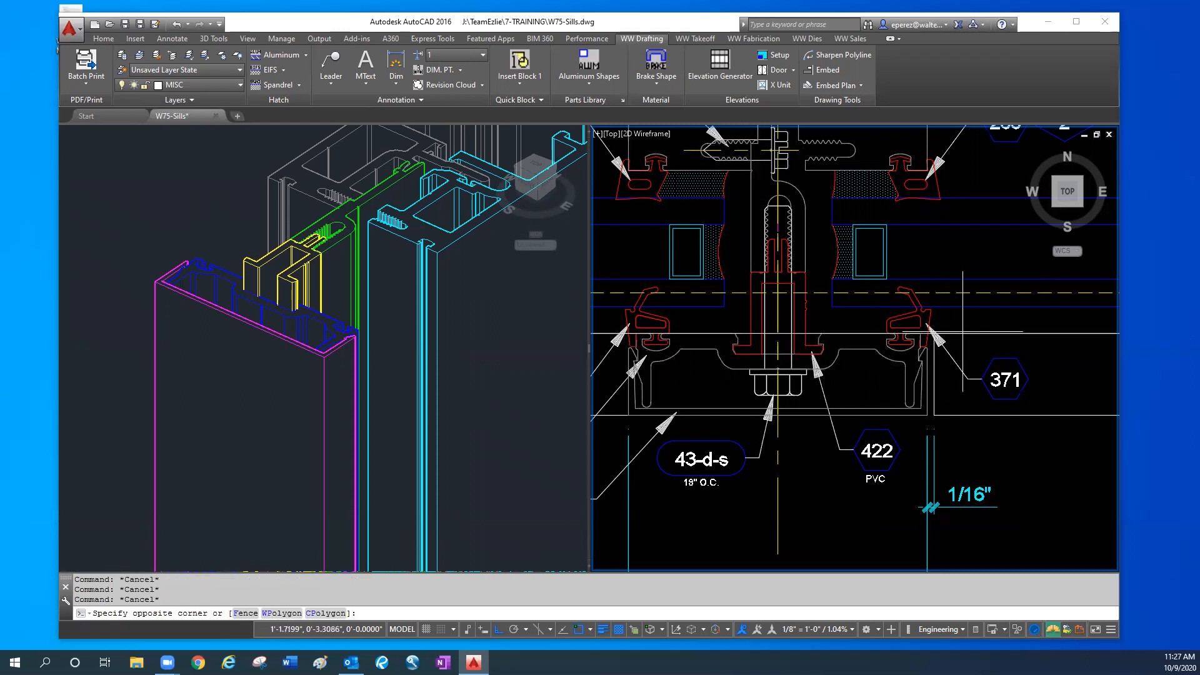
click(978, 337)
text(e)
key(Return)
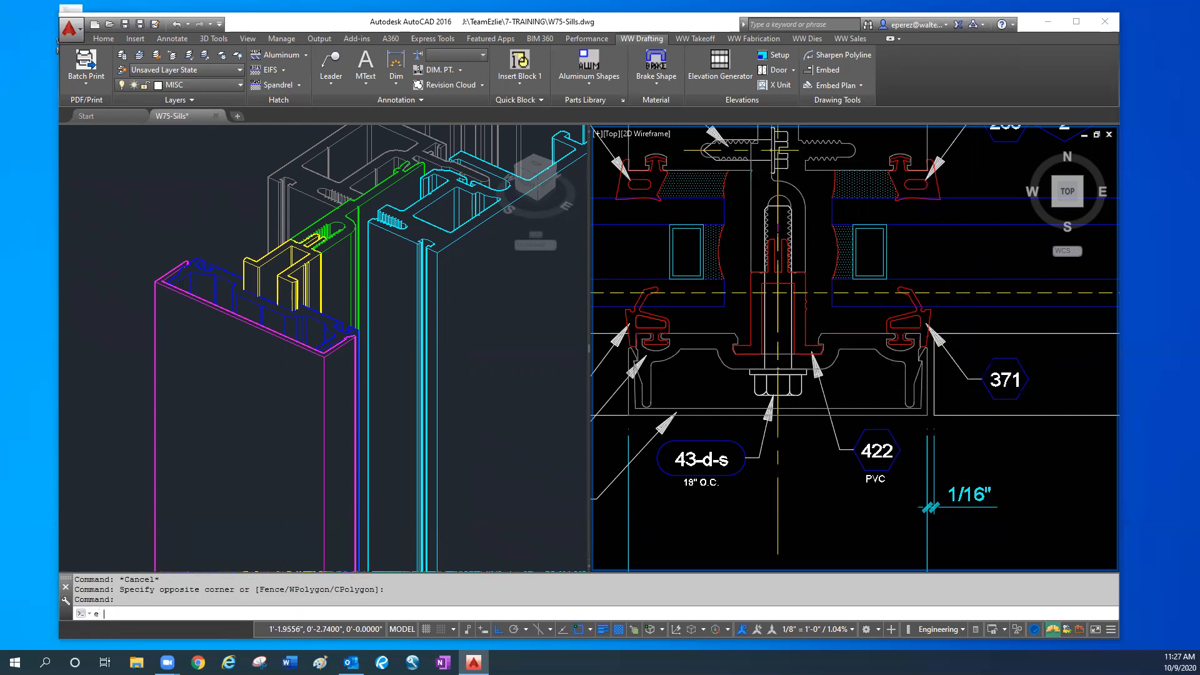
- Move the magenta sill assembly in the 3D model 12 away from the mullion toward the interior side
scroll(787, 348, down, 4)
click(429, 413)
scroll(429, 412, down, 4)
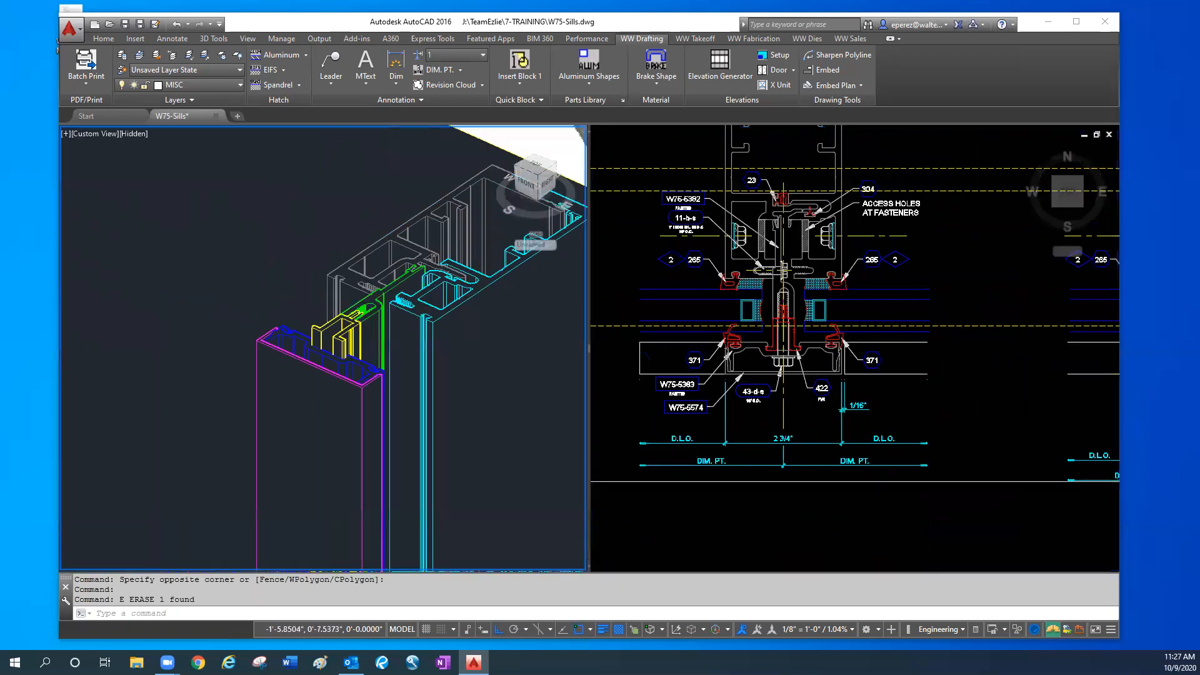
middle_drag(381, 542, 275, 316)
scroll(276, 316, down, 5)
middle_drag(405, 531, 332, 392)
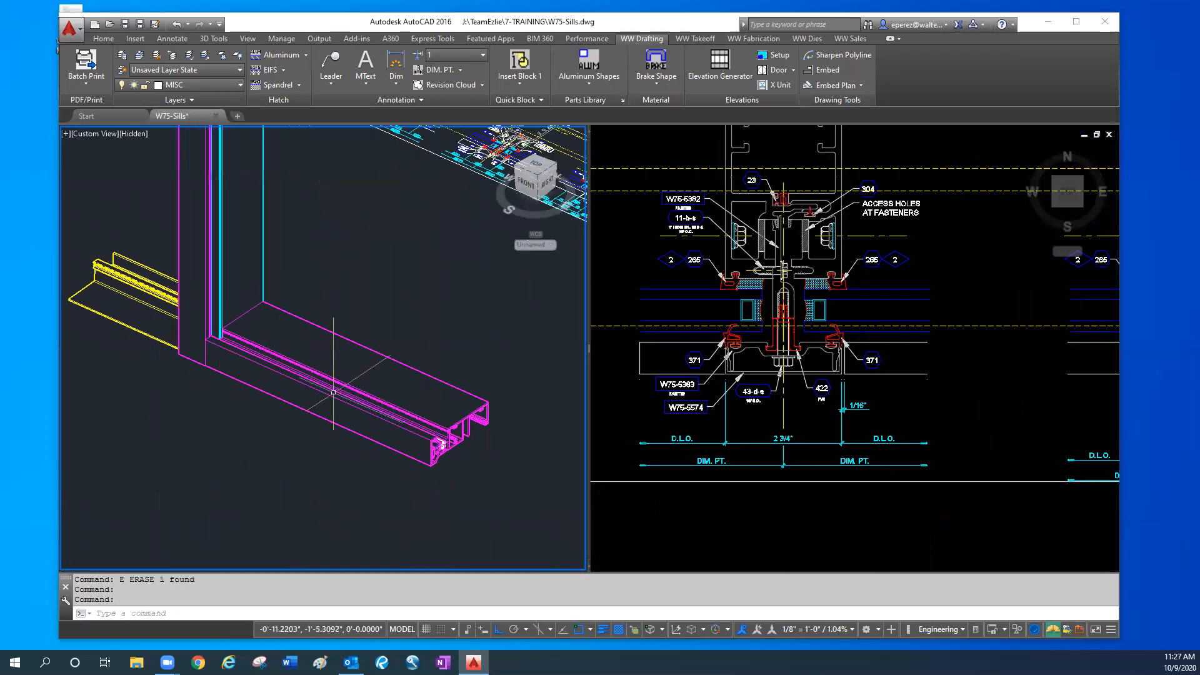
click(391, 380)
scroll(418, 420, up, 5)
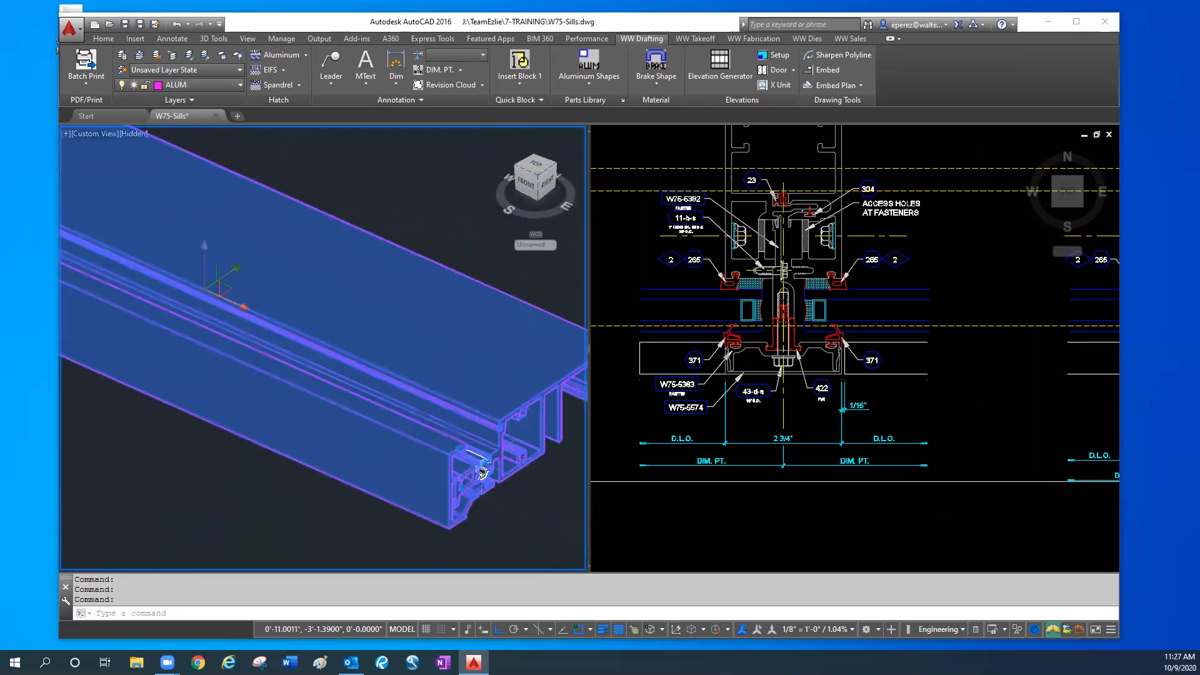
scroll(406, 487, down, 5)
text(m)
key(Return)
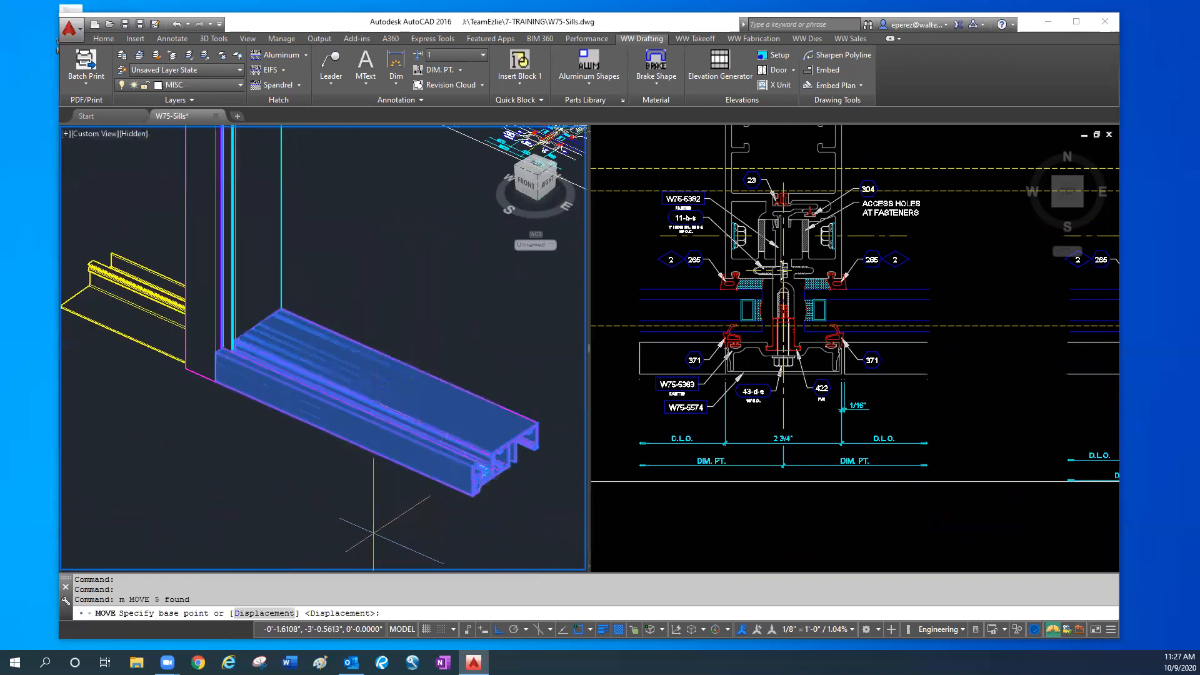
click(452, 458)
text(12)
key(Return)
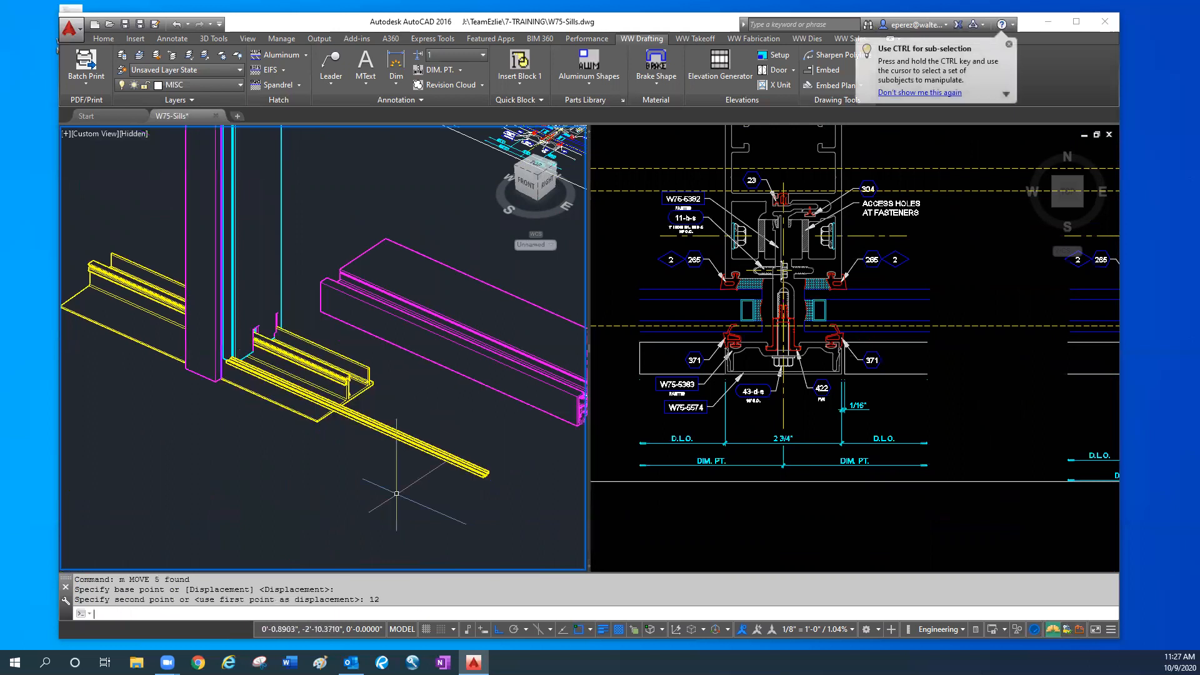
- Move the leftover yellow strip of the 3D sill 12 toward the interior to rejoin the displaced sill assembly
scroll(439, 420, up, 3)
scroll(283, 486, up, 3)
click(287, 475)
click(289, 435)
text(m)
key(Return)
click(274, 512)
text(12)
key(Return)
scroll(231, 438, down, 5)
- Set the 3D model to the Right view, focused on the bottom of the mullion and the yellow sill starter
middle_drag(241, 439, 311, 460)
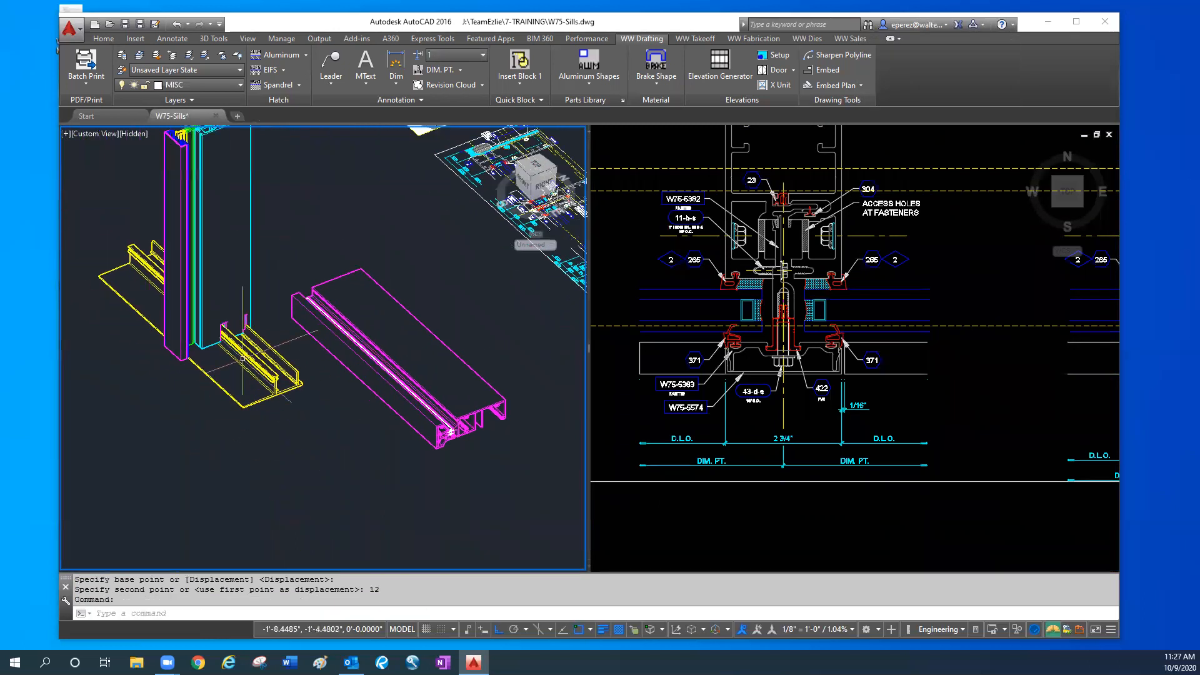
shift+middle_drag(275, 403, 289, 375)
middle_drag(289, 375, 329, 430)
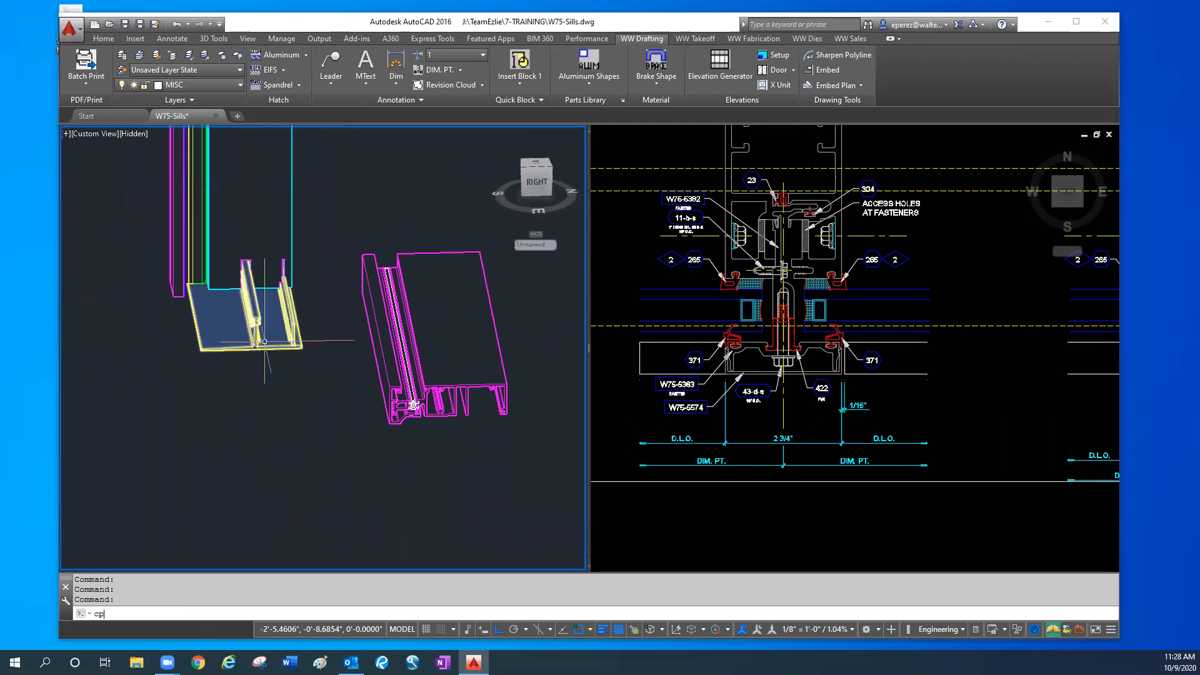
key(Escape)
key(Escape)
key(Escape)
text(vpe)
key(Return)
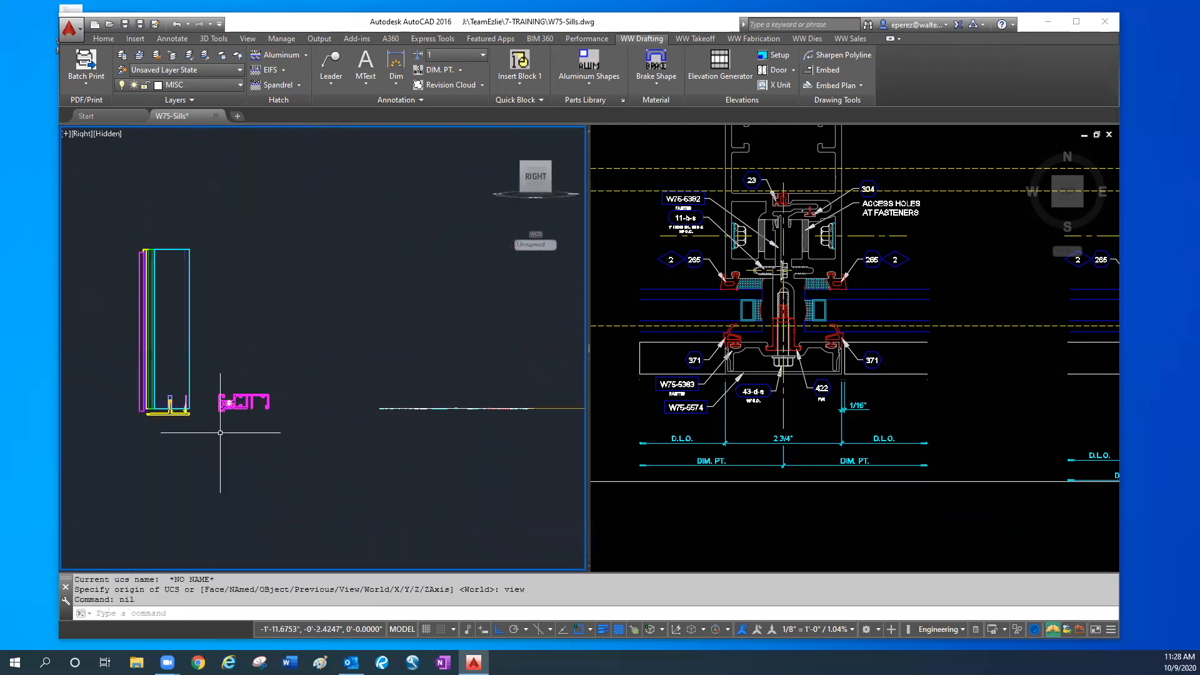
scroll(169, 389, up, 5)
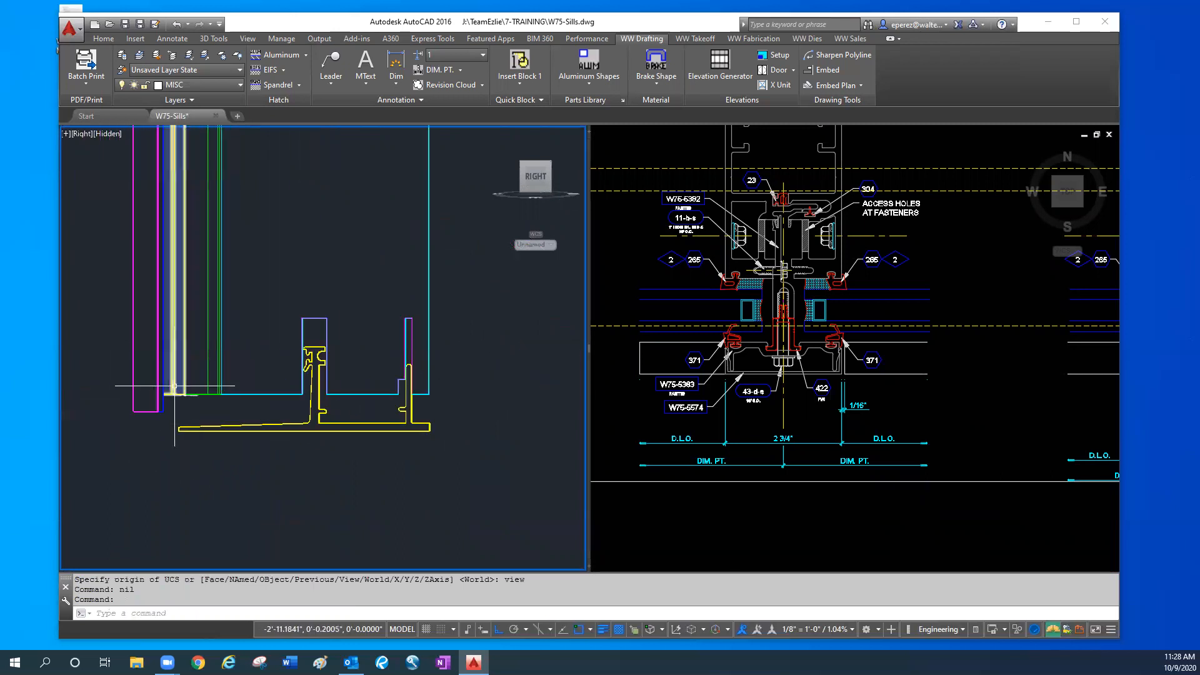
- Compare the bottom of the 3D cover and pressure plate with the W75-1344 cover area of the 2D sill section
click(1017, 356)
scroll(848, 434, down, 5)
middle_drag(847, 434, 844, 441)
scroll(834, 341, up, 6)
middle_drag(913, 421, 800, 434)
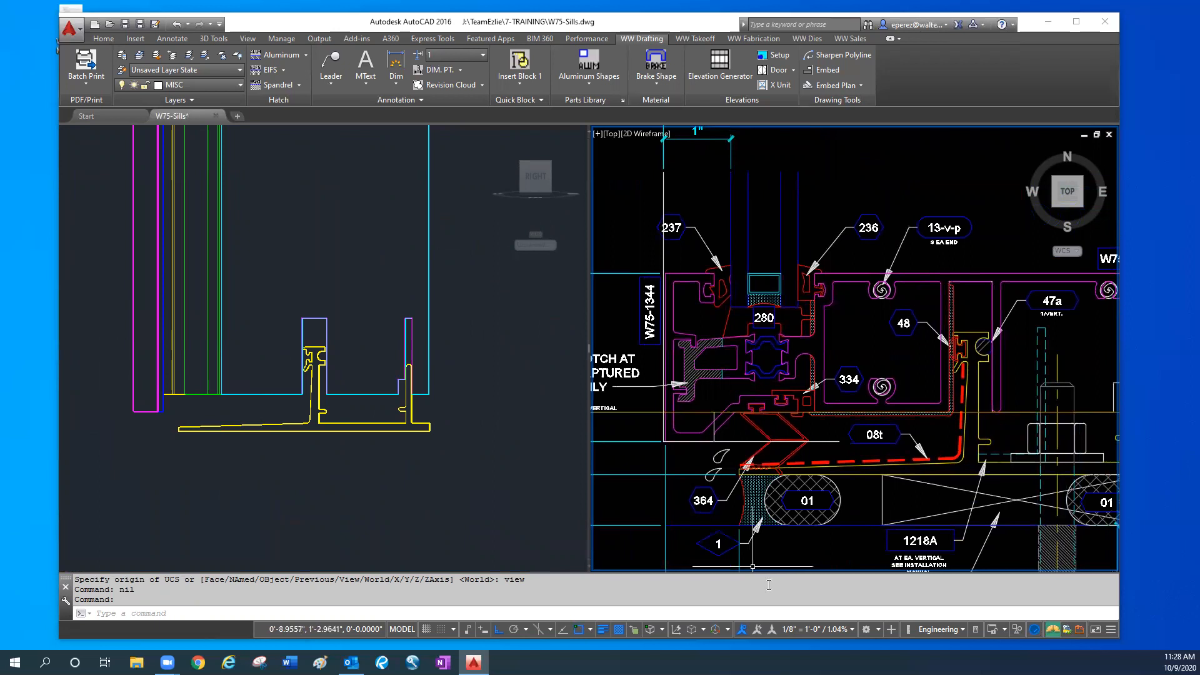
click(187, 406)
click(900, 361)
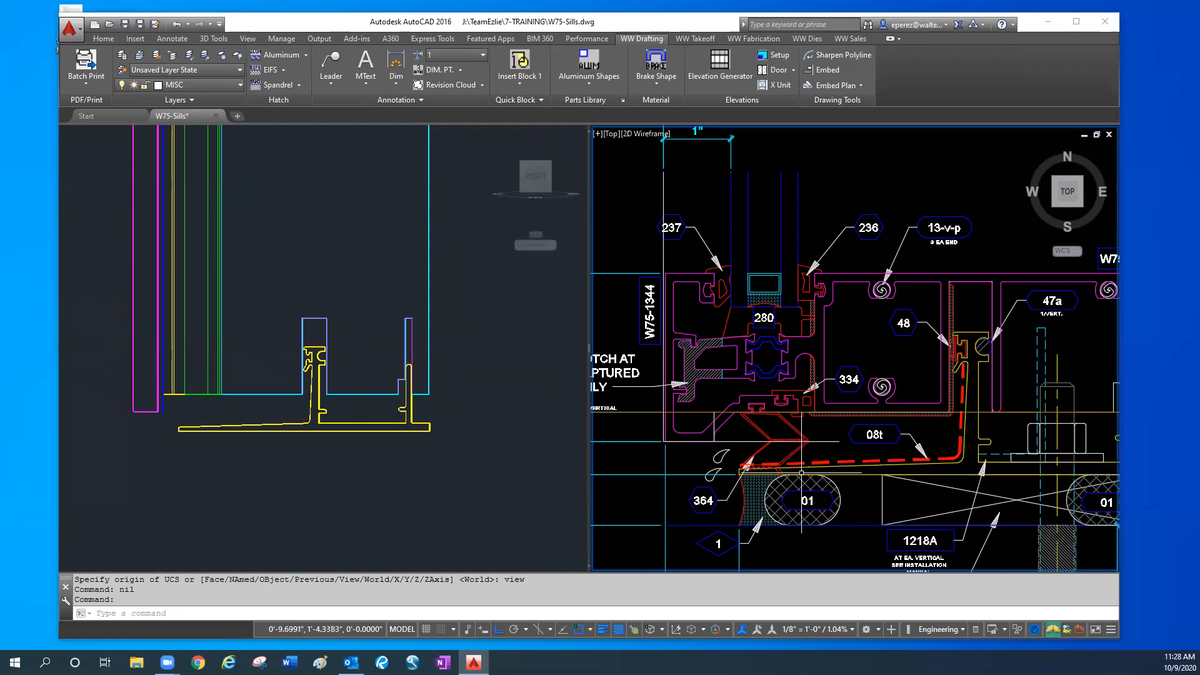
scroll(833, 347, down, 2)
scroll(833, 347, down, 1)
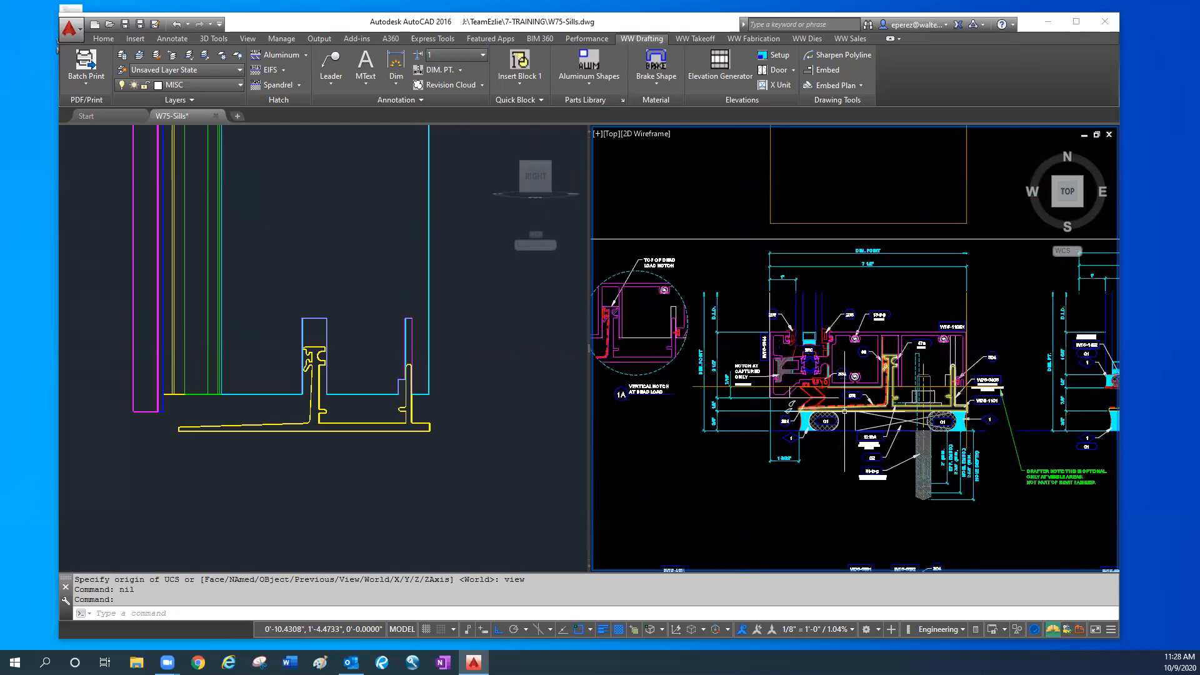
scroll(793, 501, down, 2)
- Move the displaced sill assembly in the side view horizontally back by 12 onto the mullion and sill starter
click(421, 494)
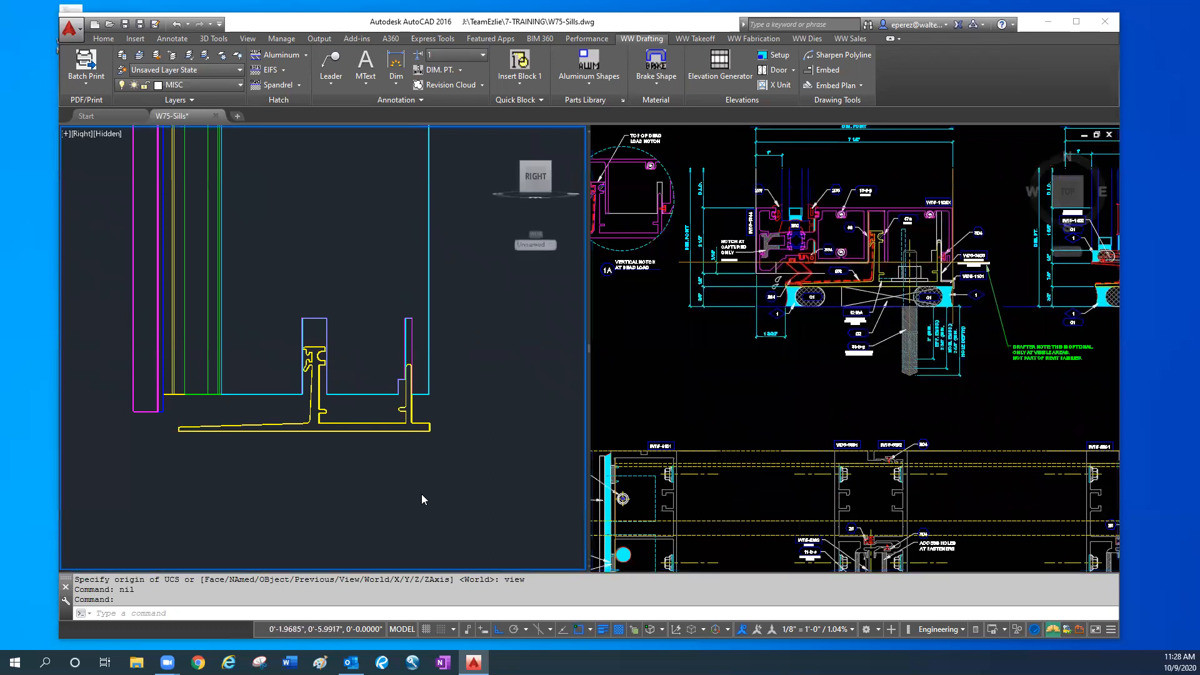
middle_drag(500, 468, 318, 427)
scroll(419, 448, down, 2)
text(m)
key(space)
click(498, 448)
click(317, 328)
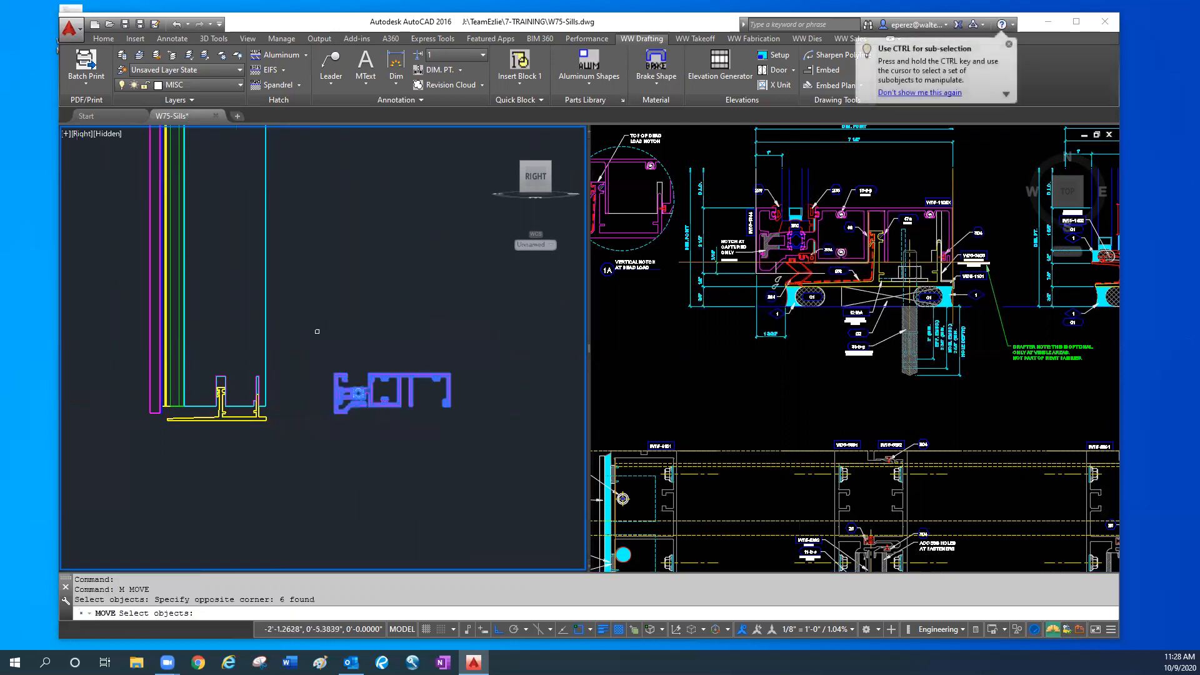
key(space)
click(390, 467)
text(12)
key(Return)
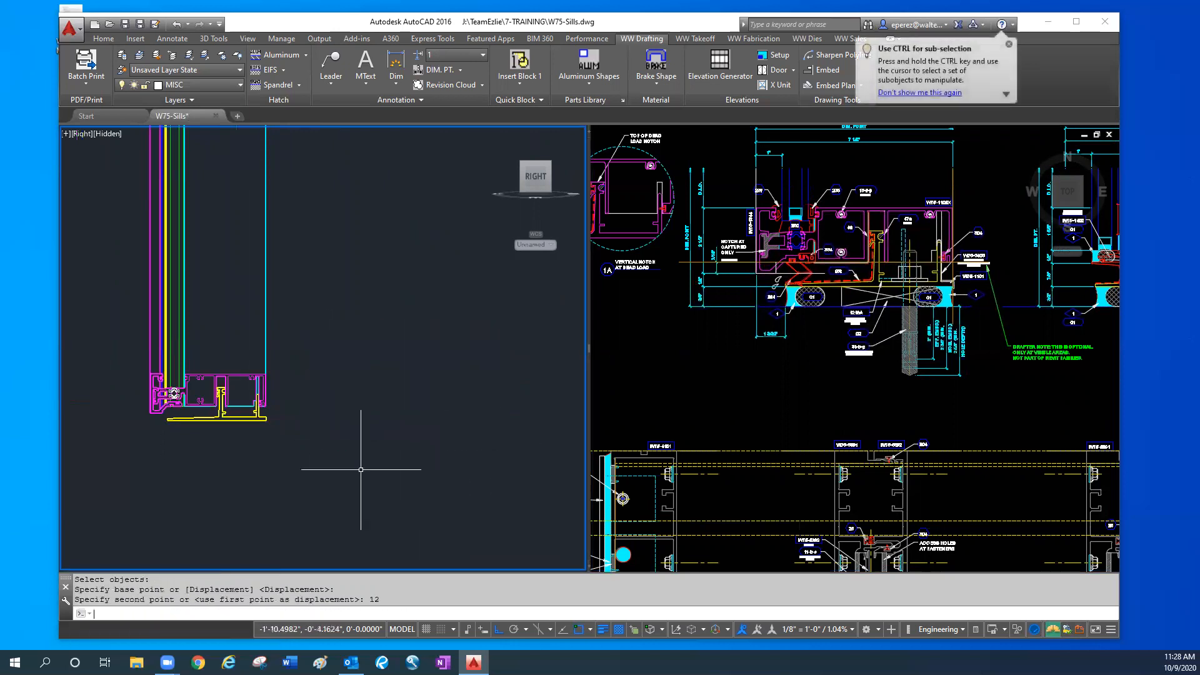
scroll(142, 455, up, 3)
scroll(134, 505, up, 2)
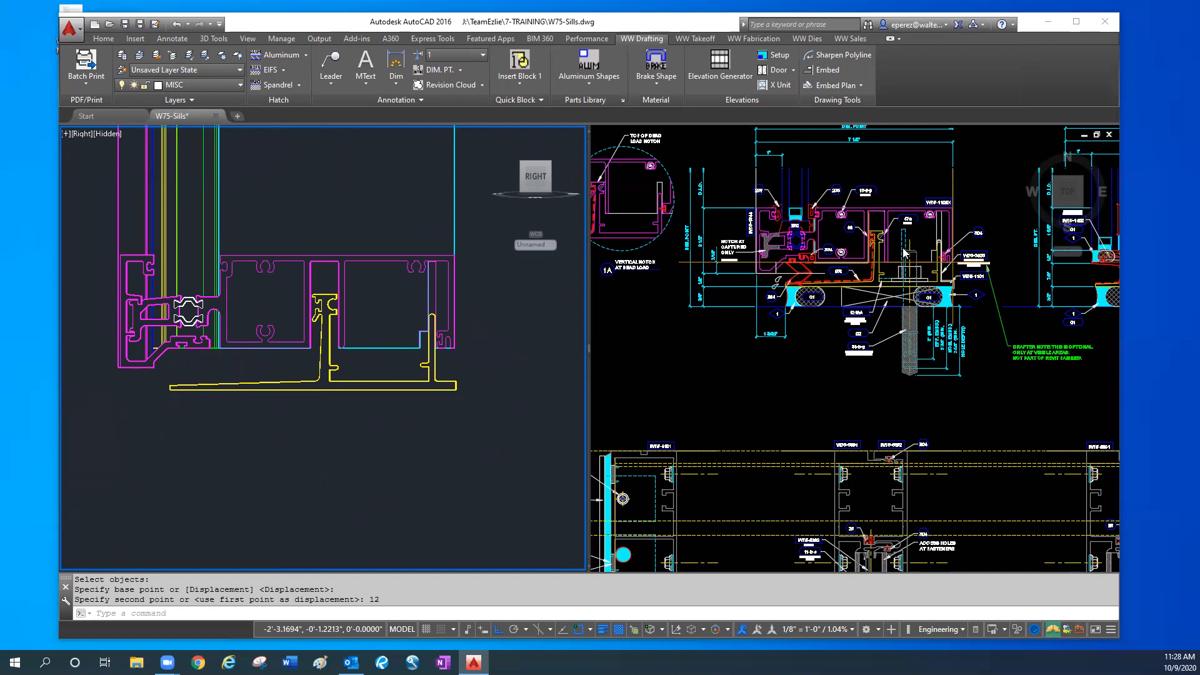
- Examine the W75-1153 sill section with its W75-1402 part and vertical dimensions, and the mullion plan details below the sill sections
key(Escape)
key(Escape)
click(507, 424)
scroll(500, 429, down, 2)
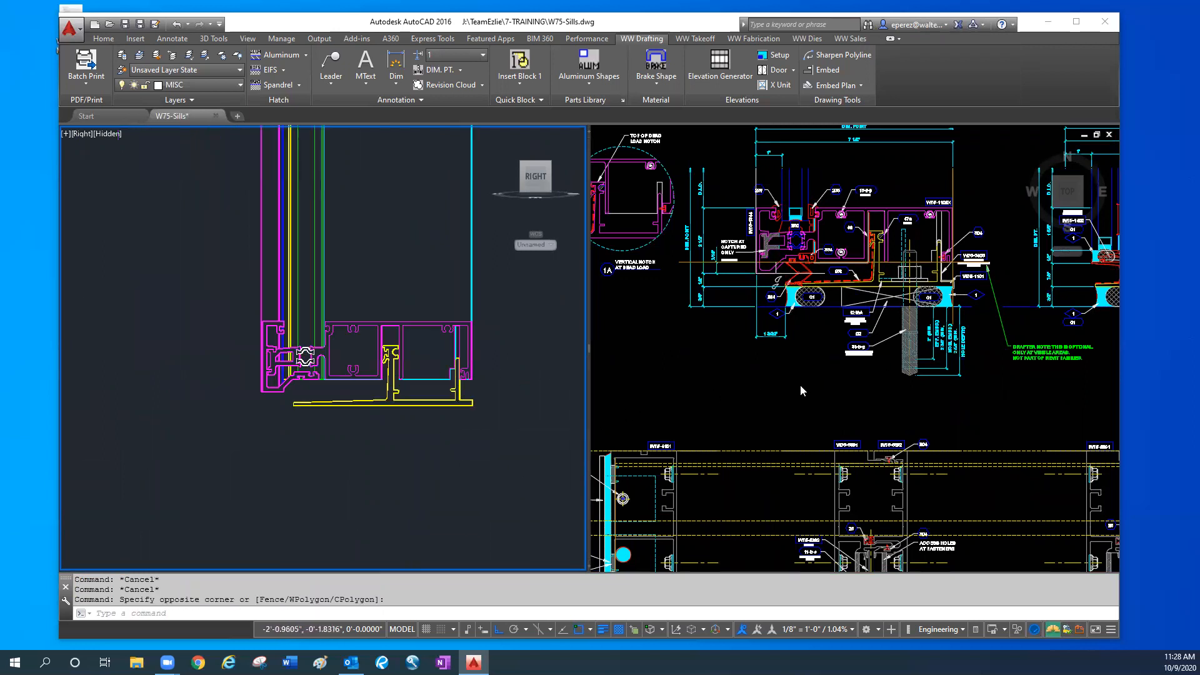
click(941, 403)
middle_drag(967, 397, 776, 445)
scroll(813, 369, up, 3)
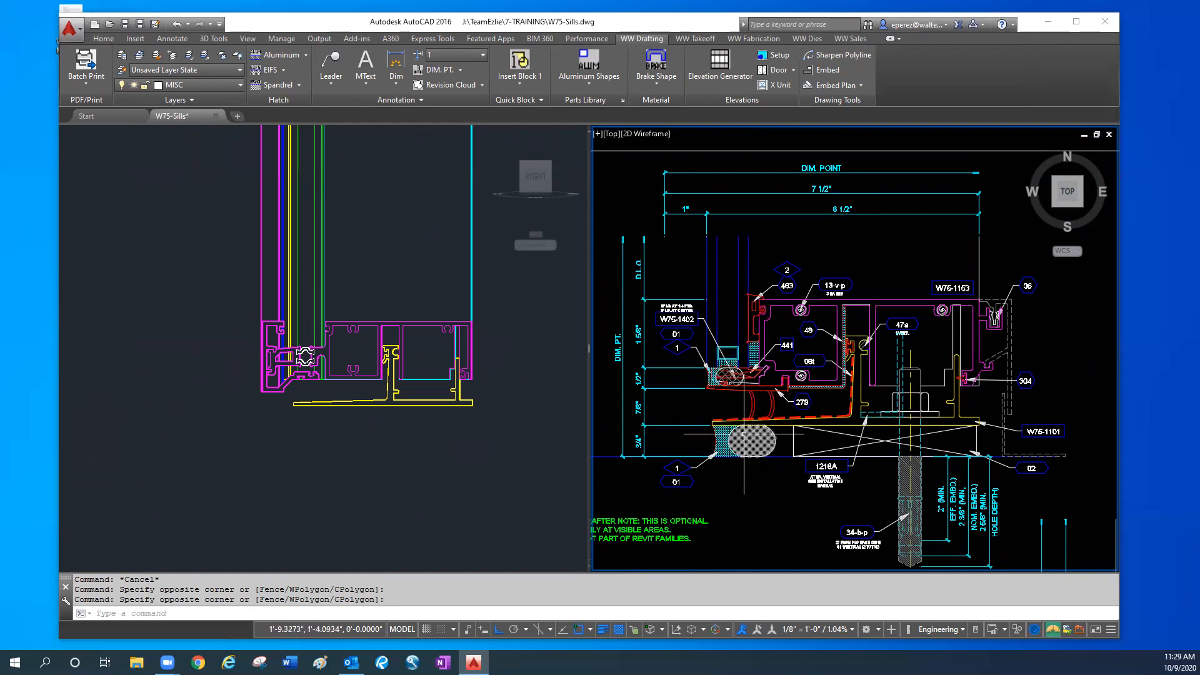
middle_drag(767, 387, 823, 395)
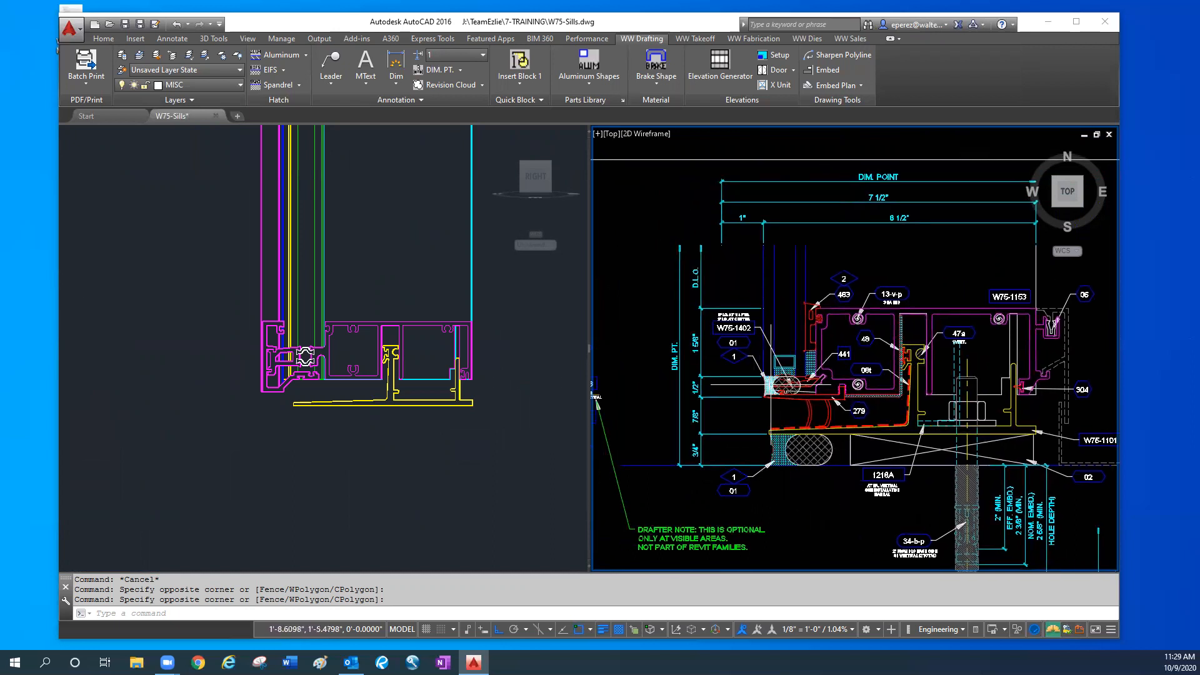
scroll(756, 403, up, 3)
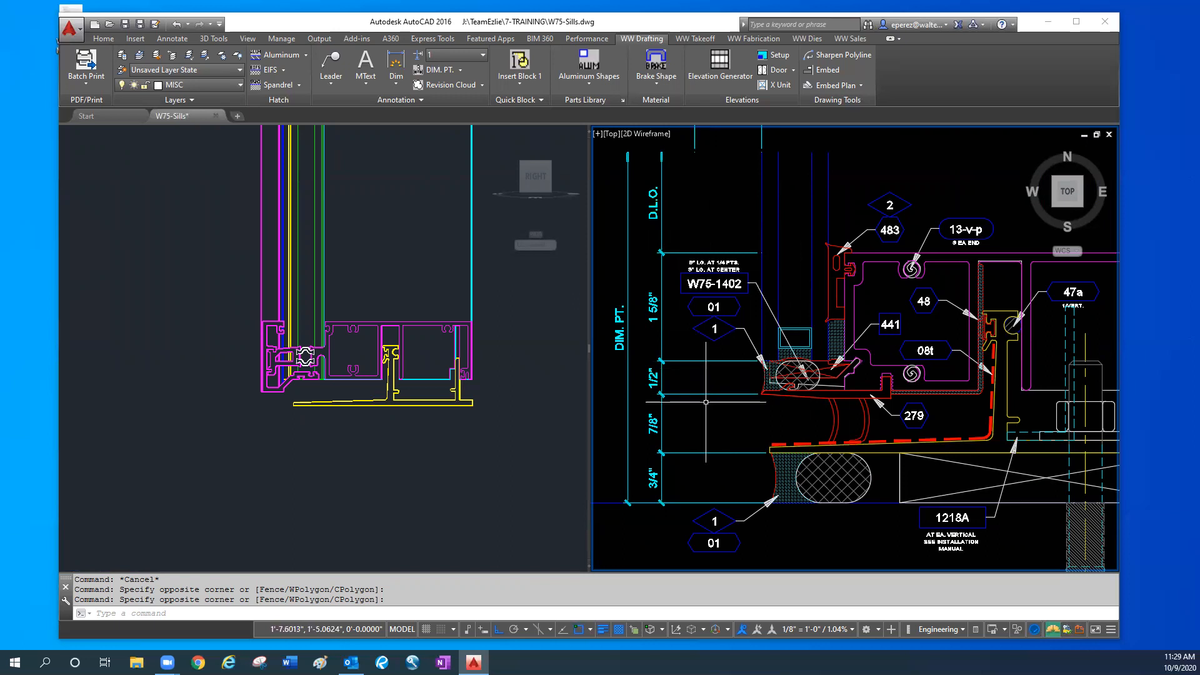
scroll(737, 413, down, 2)
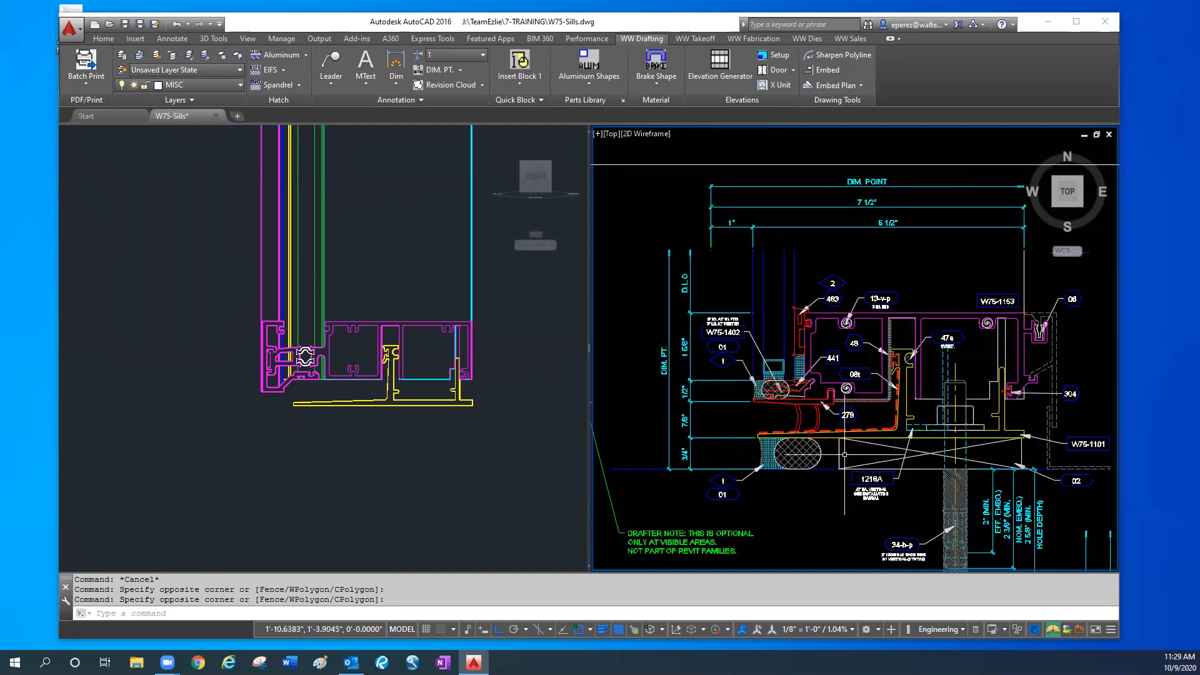
scroll(829, 423, down, 3)
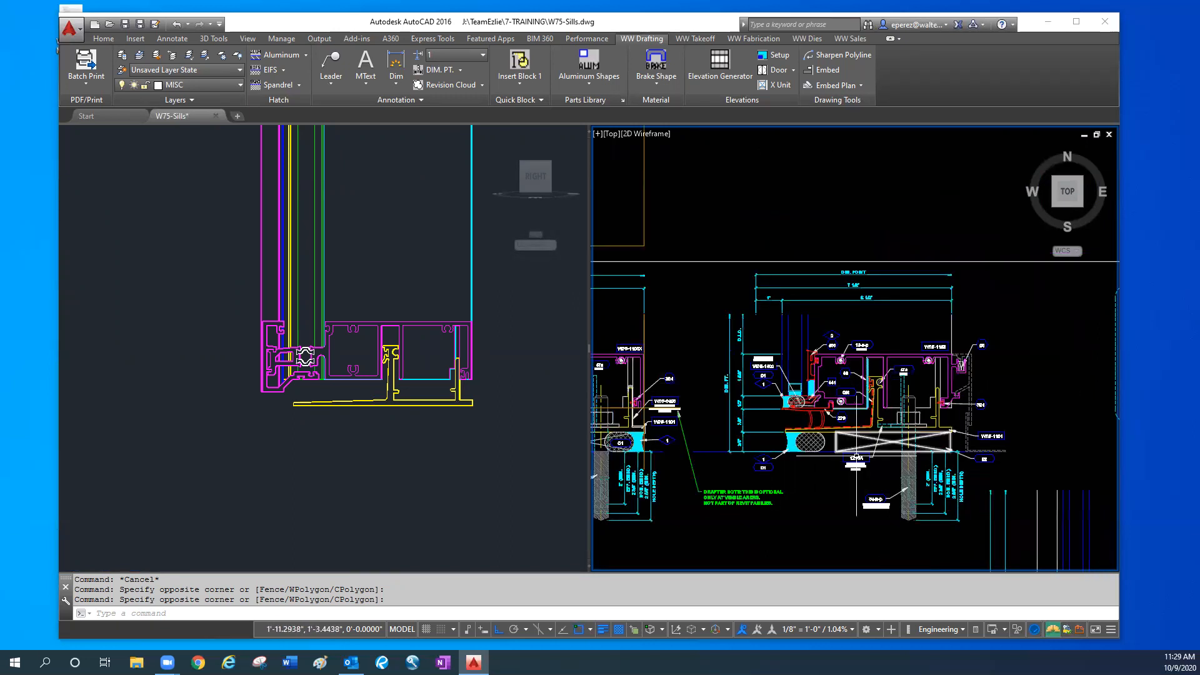
middle_drag(831, 435, 829, 445)
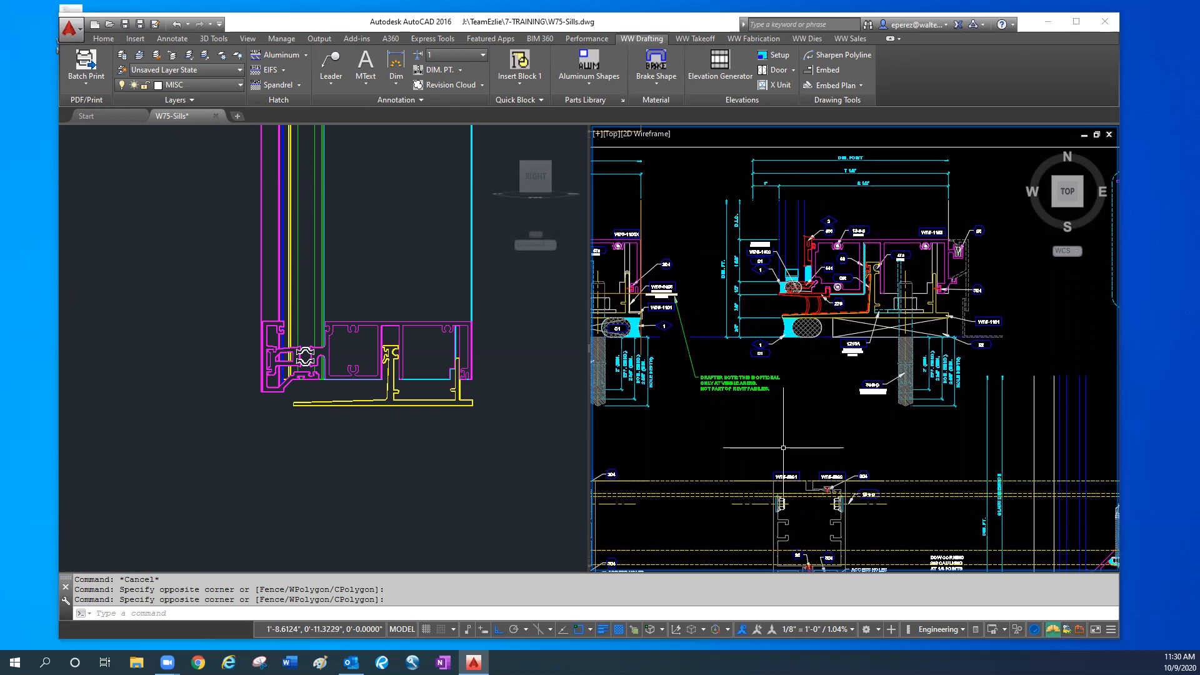
middle_drag(805, 439, 829, 410)
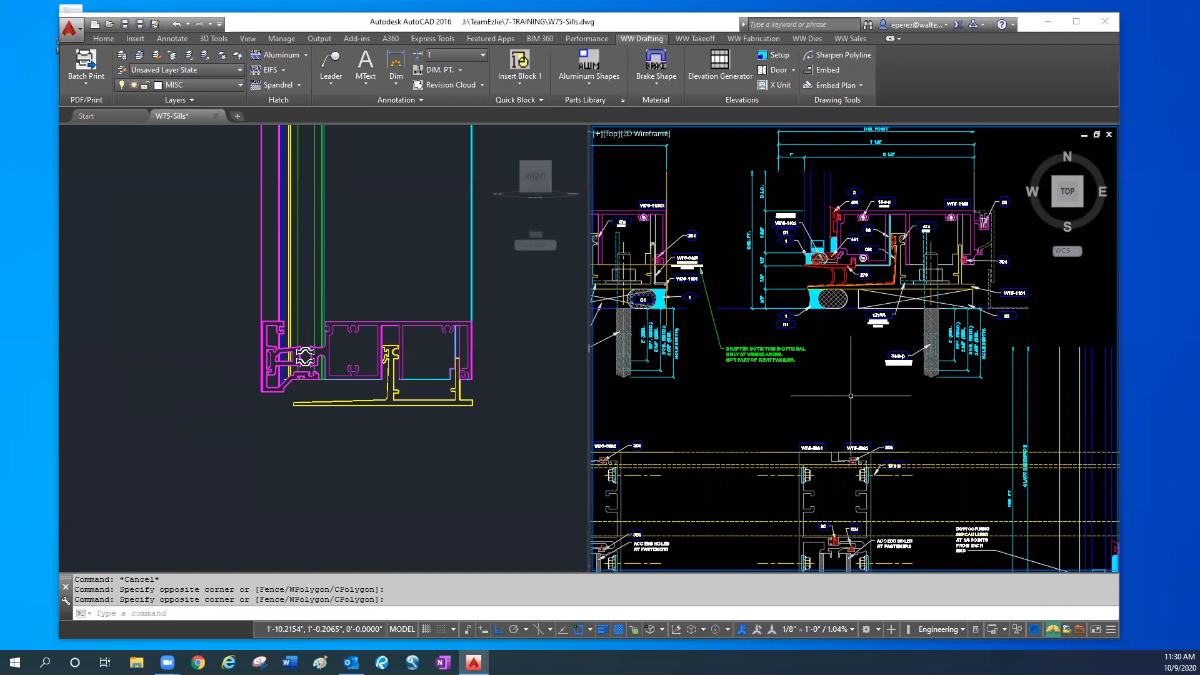
mouse_move(746, 480)
middle_down()
mouse_move(862, 401)
mouse_move(915, 274)
middle_up()
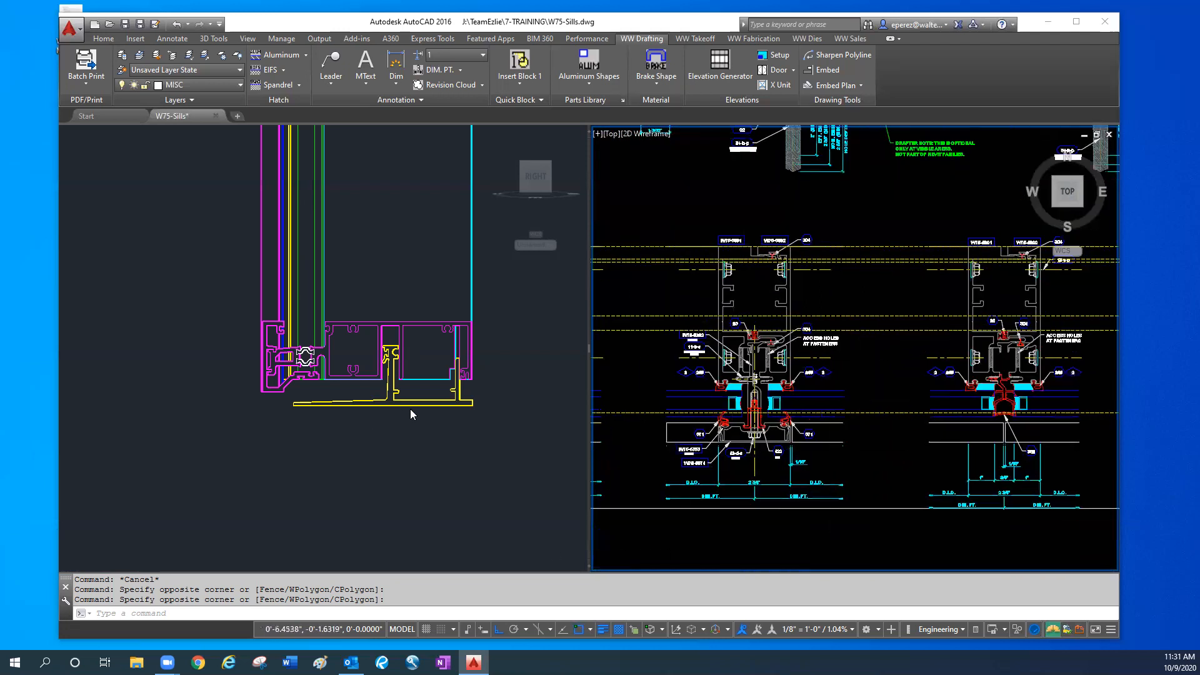
- Set the 3D model to the SE Isometric view, showing the mullion and sill
click(360, 467)
text(vse)
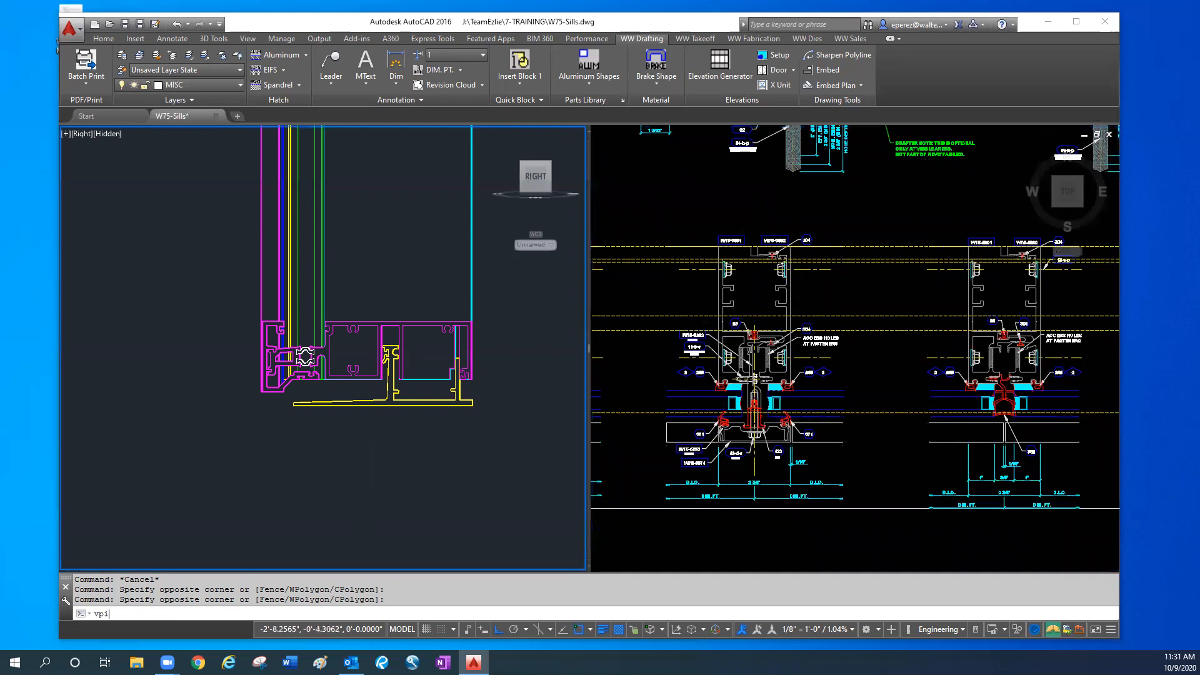
key(Return)
scroll(208, 325, up, 3)
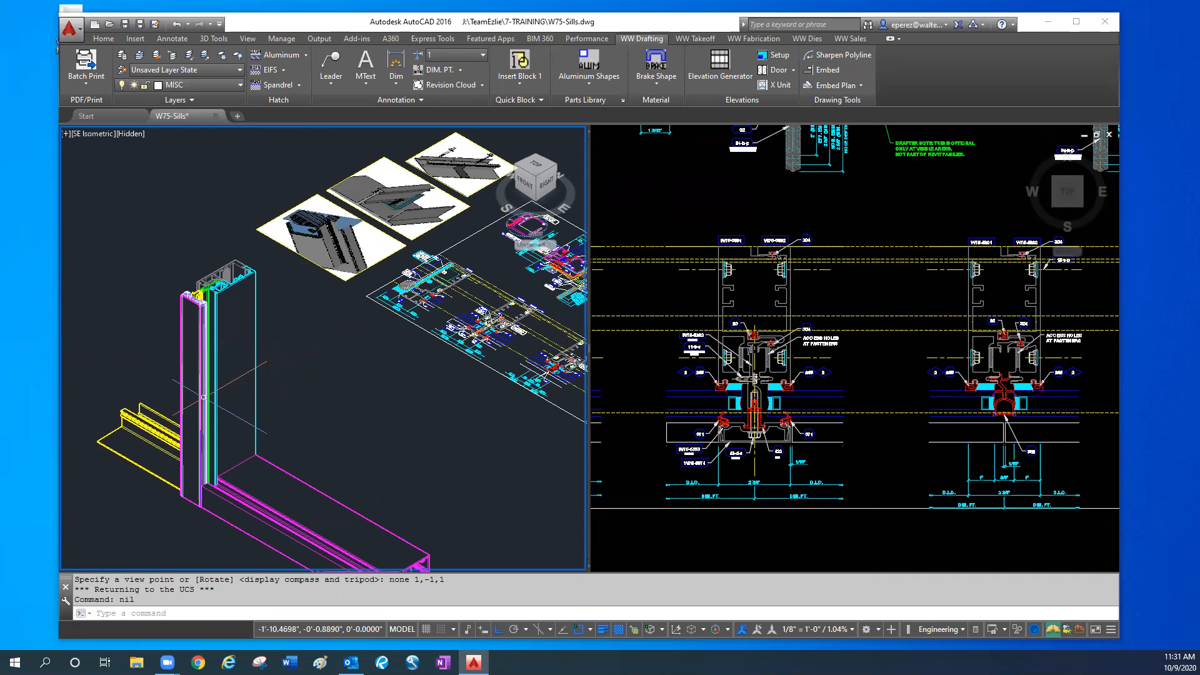
- Erase the vertical line closing the outer end of the left sill cover in the mullion plan detail
click(834, 438)
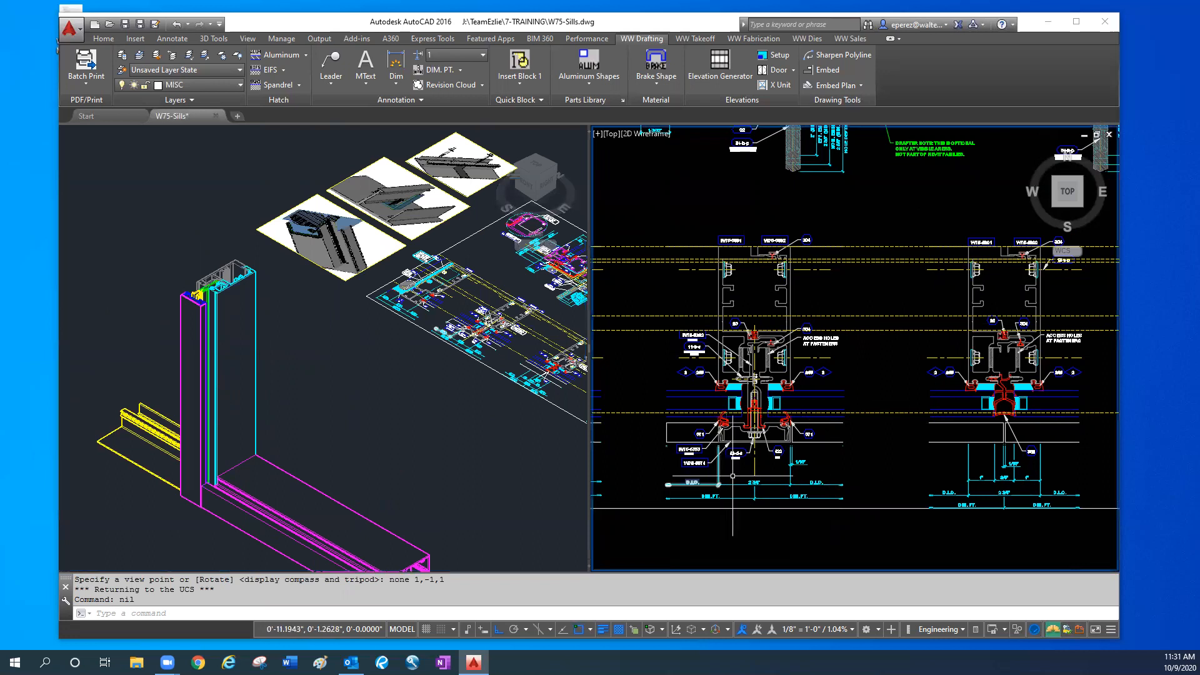
key(Escape)
key(Escape)
scroll(732, 476, up, 2)
scroll(712, 361, up, 2)
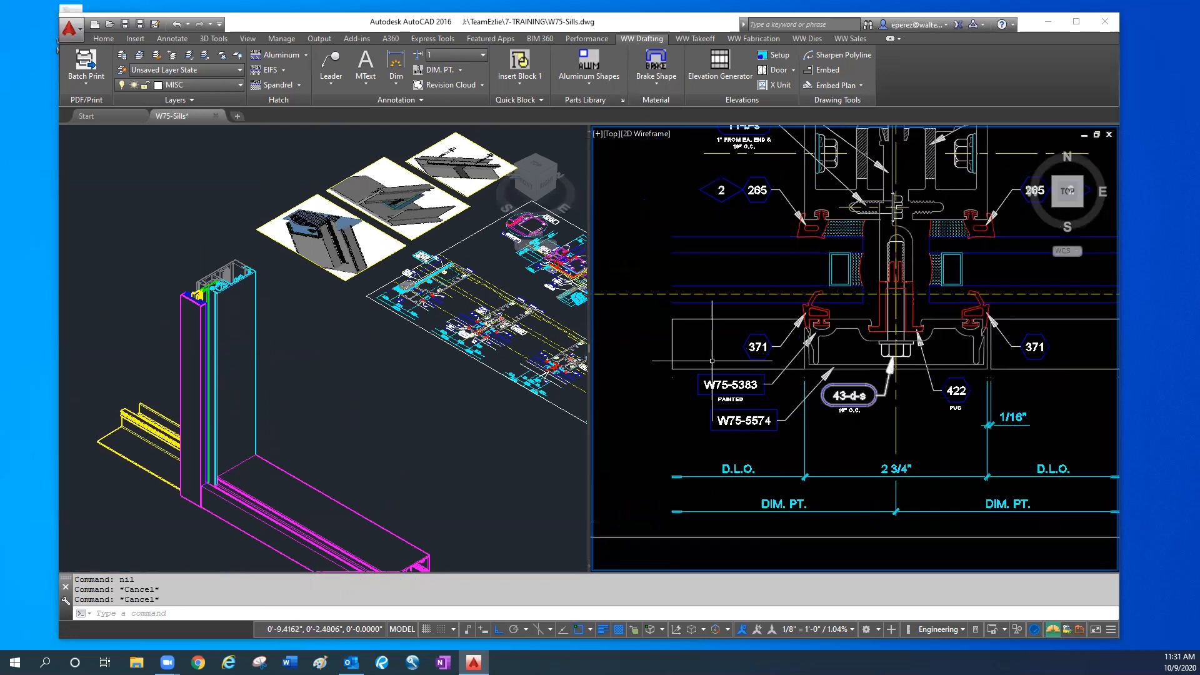
middle_drag(898, 429, 841, 458)
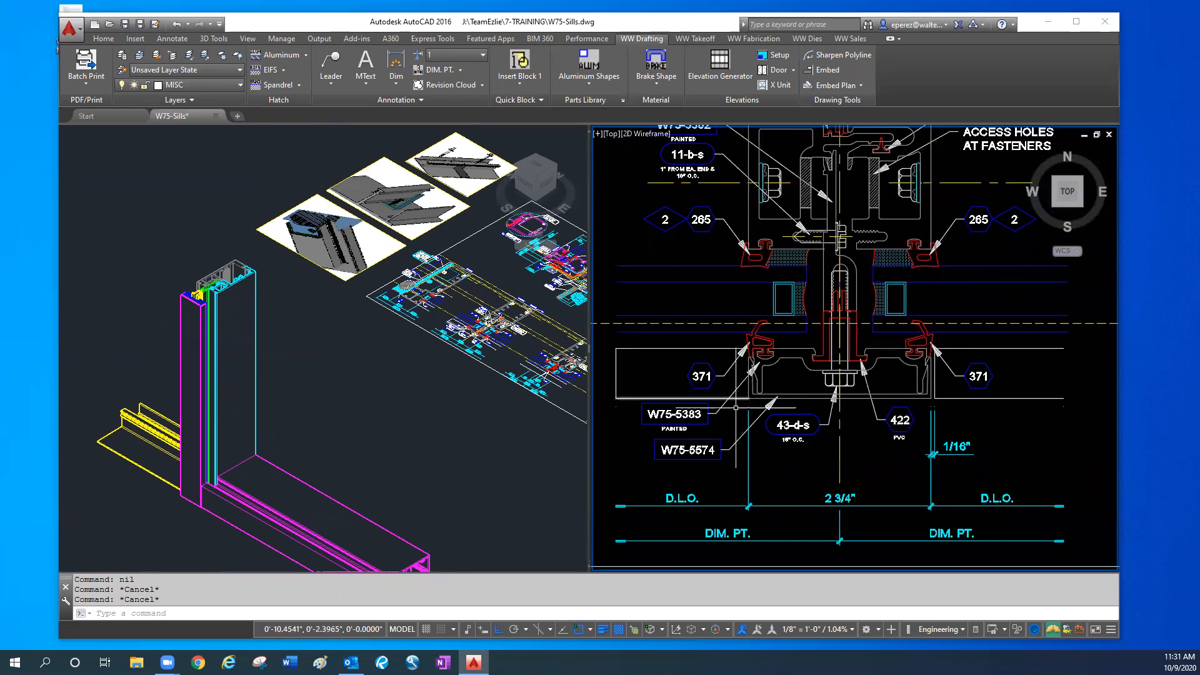
click(669, 349)
key(Delete)
- Compare the two horizontal cover lines in the mullion plan detail with the W75-1344 cover in the 2D sill section
click(669, 348)
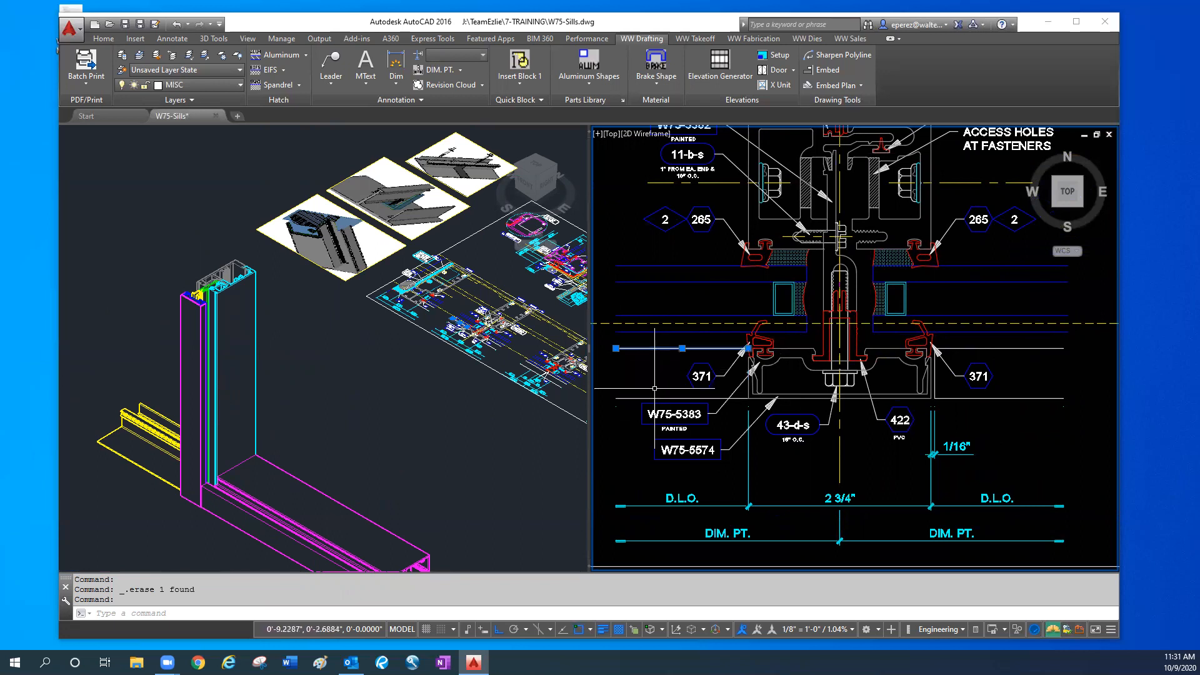
click(656, 389)
click(651, 399)
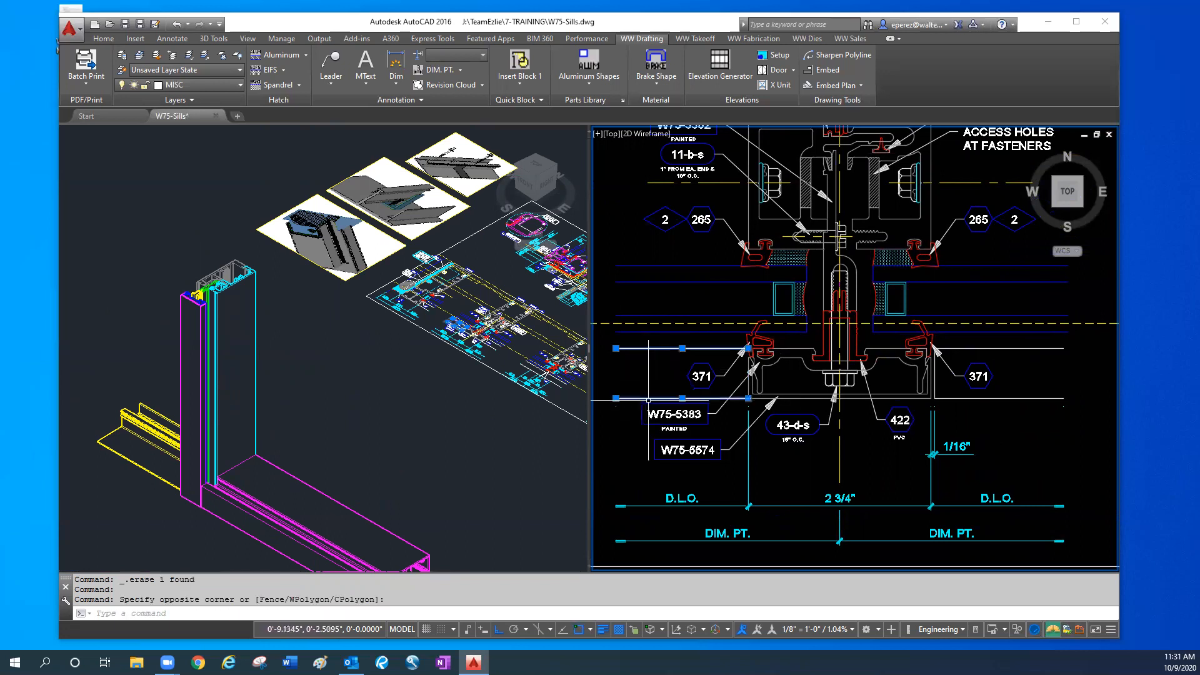
scroll(681, 368, down, 2)
scroll(811, 327, down, 4)
middle_drag(803, 235, 758, 371)
scroll(727, 232, up, 8)
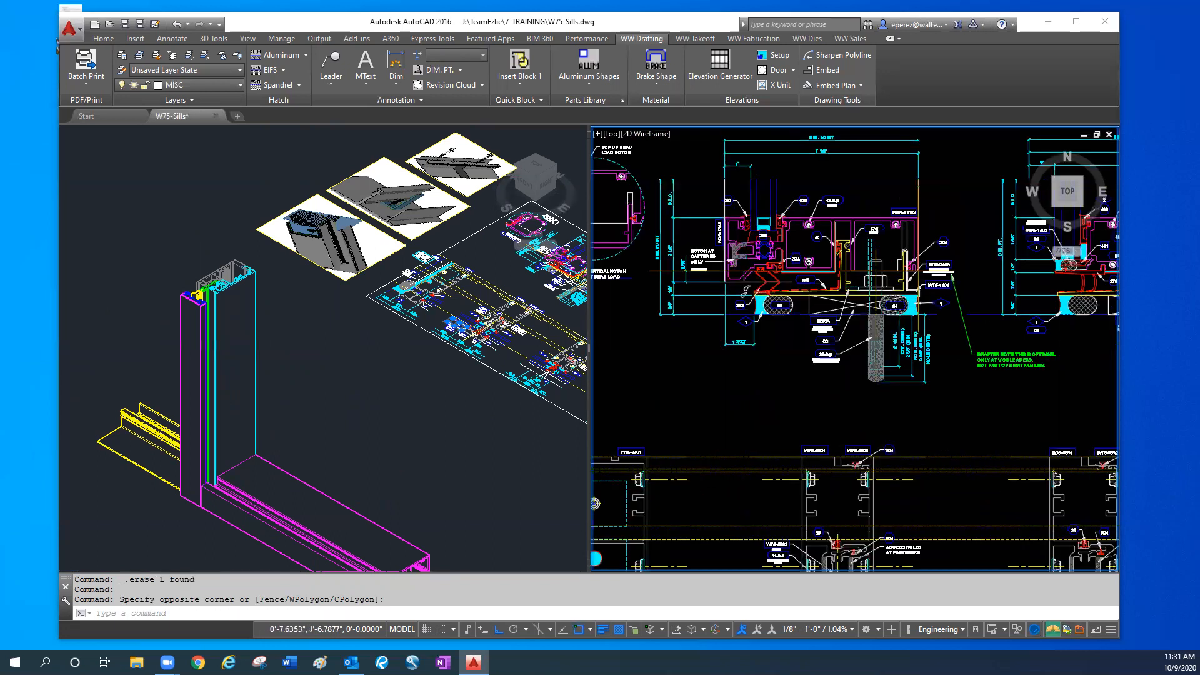
click(701, 211)
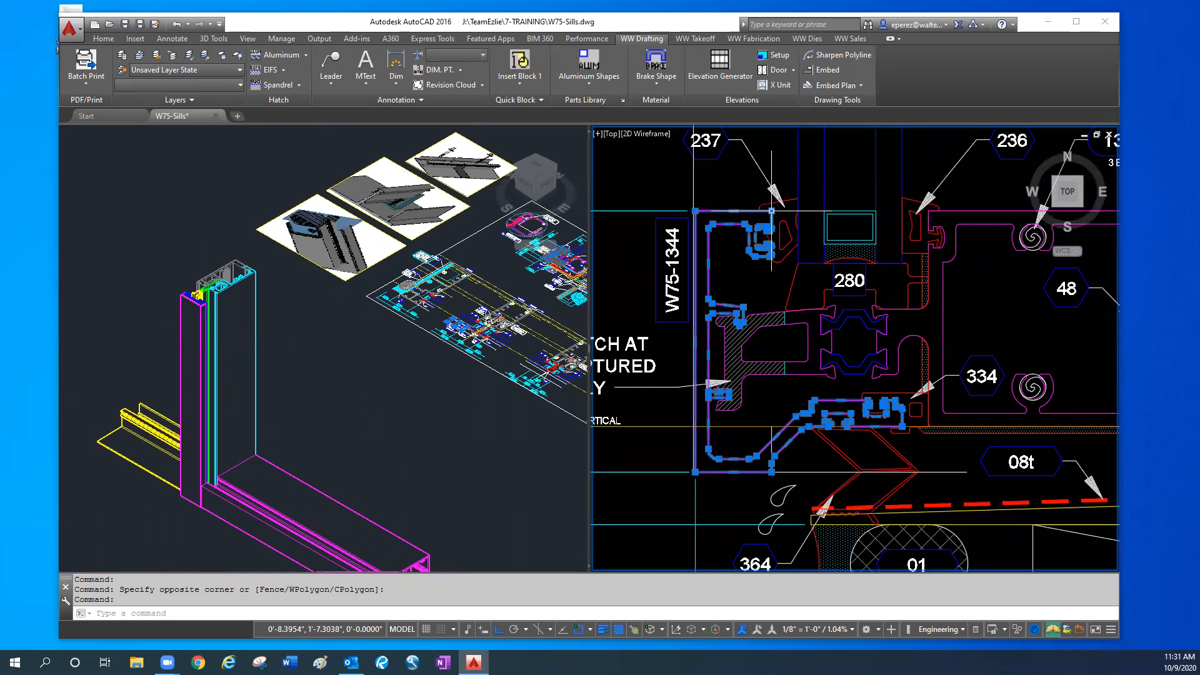
key(Escape)
scroll(771, 216, down, 6)
middle_drag(746, 250, 736, 233)
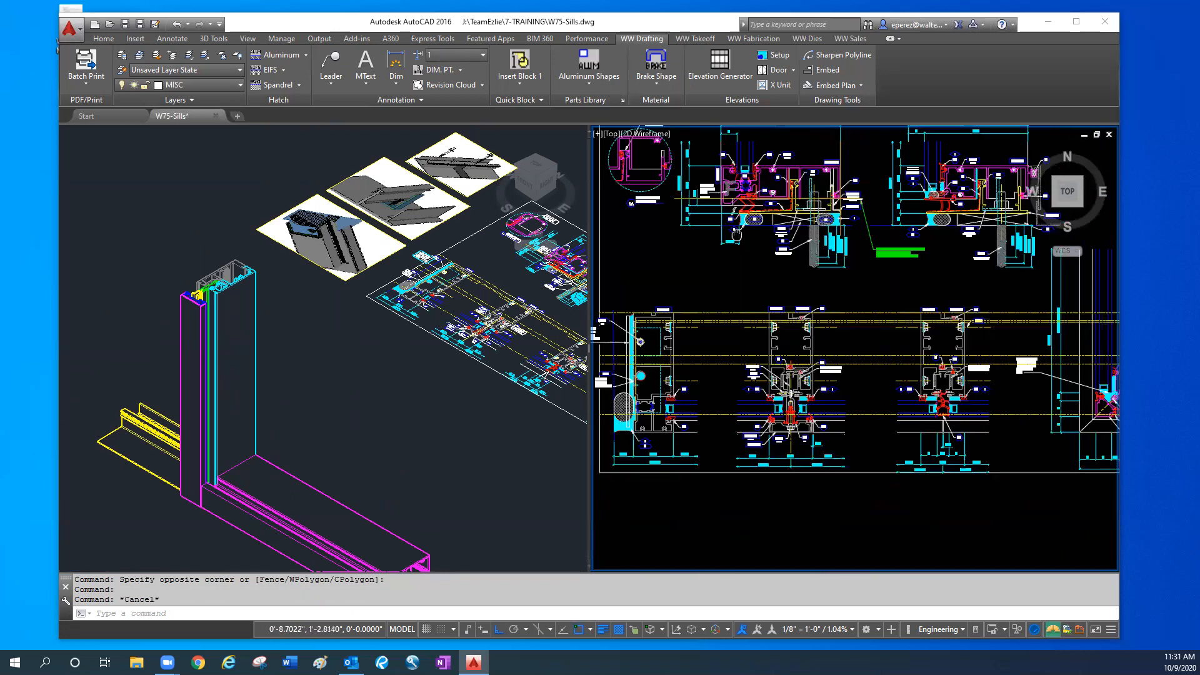
- Move the left sill cover's outer face line in the mullion plan detail inward toward the glass by .02
scroll(736, 233, up, 8)
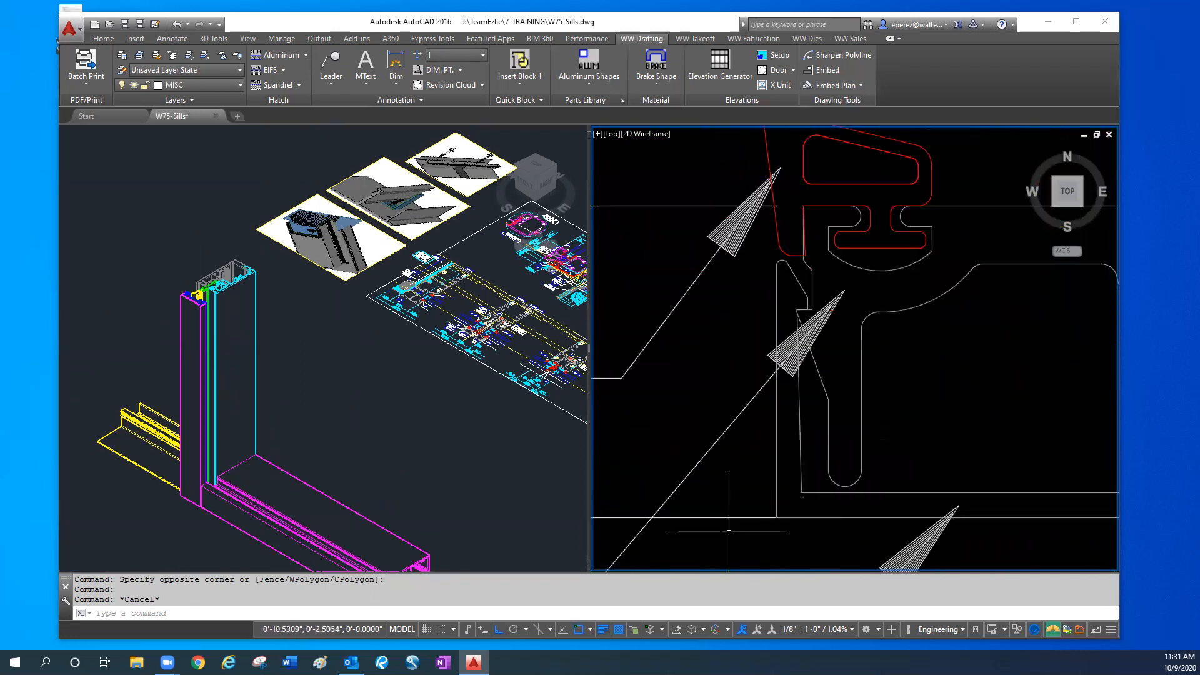
click(734, 517)
scroll(734, 514, down, 9)
scroll(752, 518, up, 5)
text(m)
key(Return)
click(653, 550)
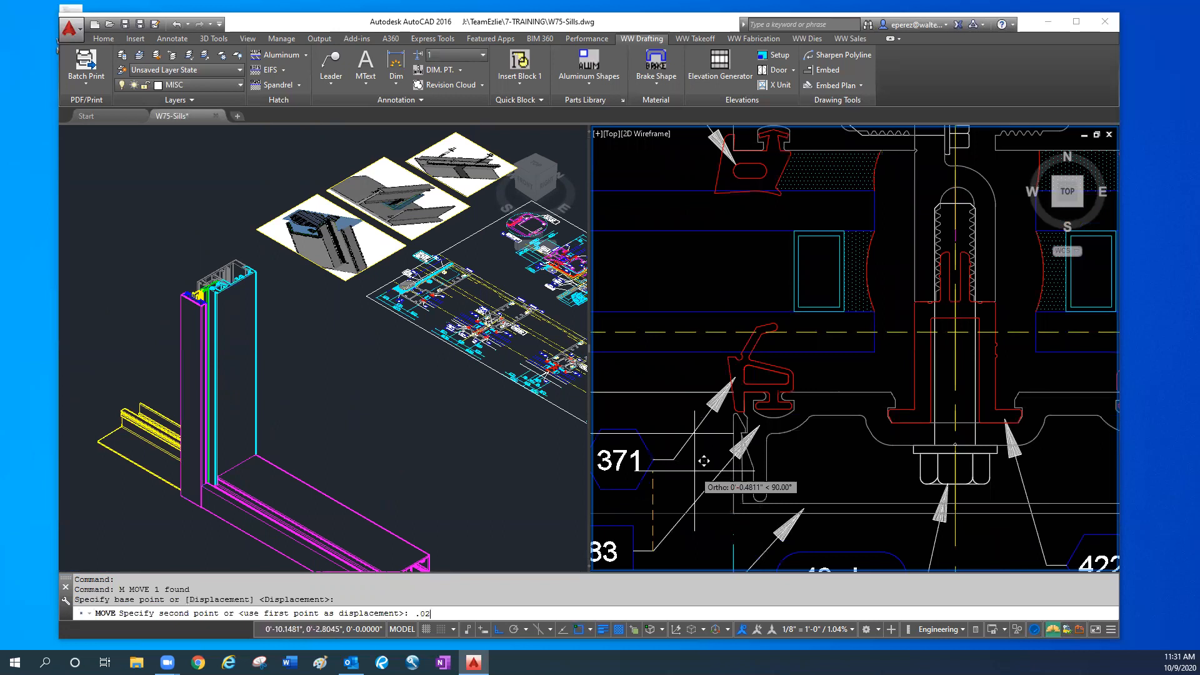
text(.02)
key(Return)
scroll(737, 493, up, 5)
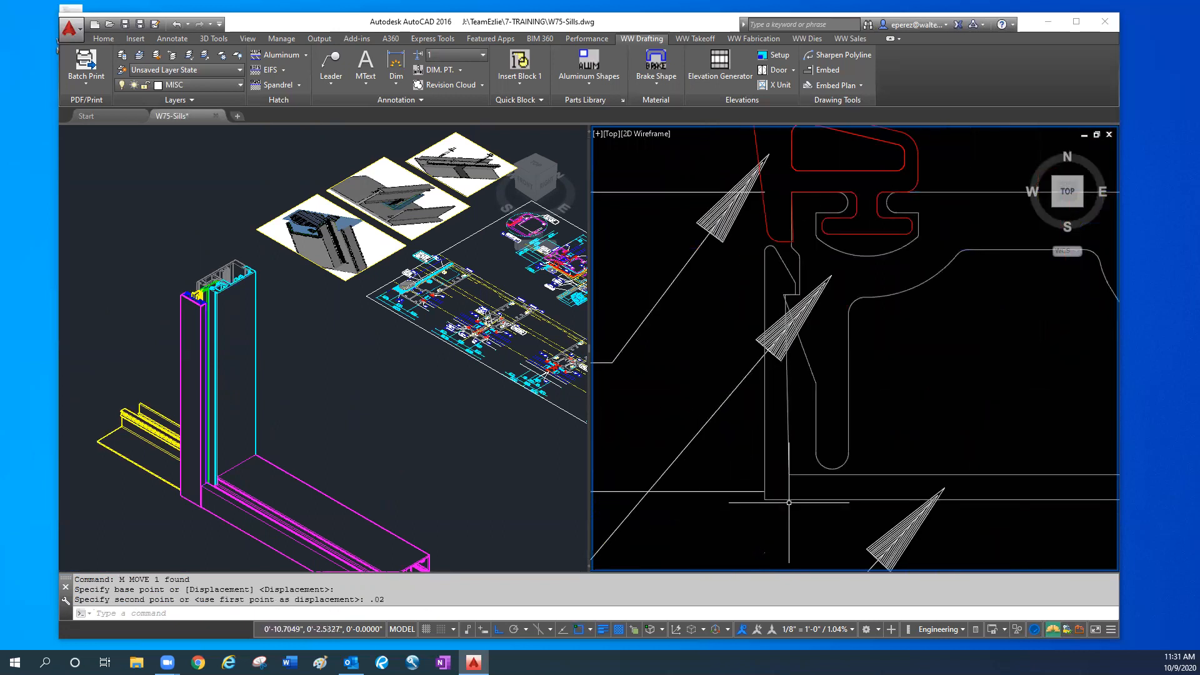
scroll(788, 502, down, 6)
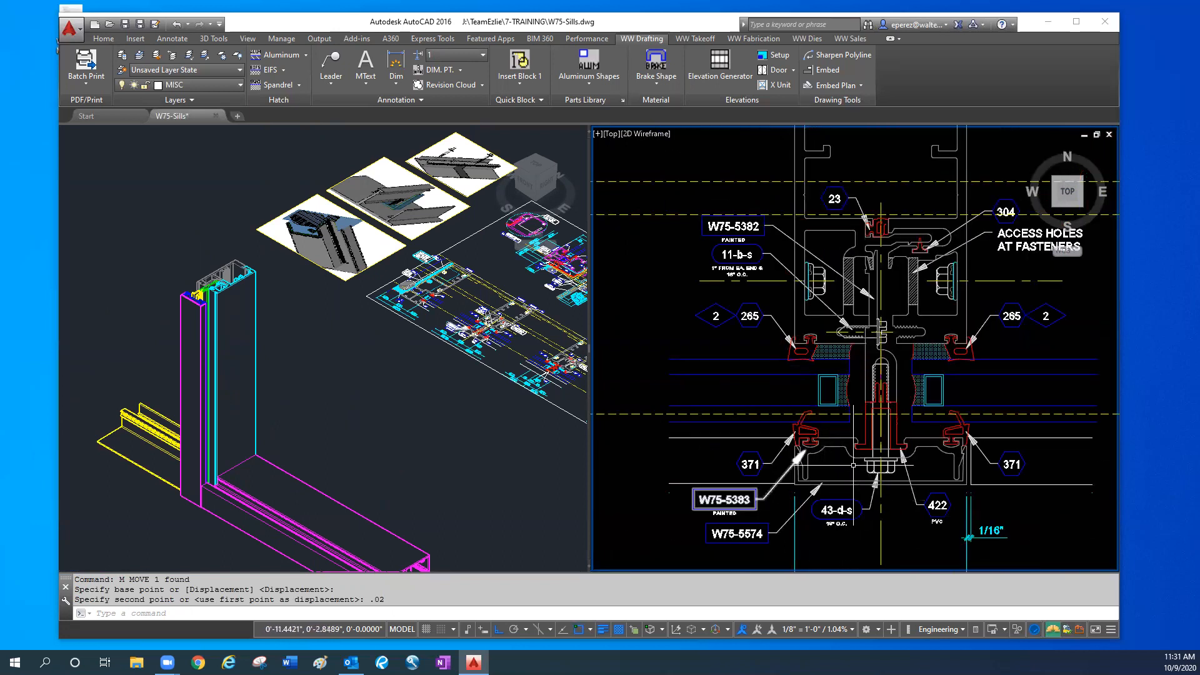
- Move the 3D sill cover .0625 along the sill, away from the mullion cover, matching the 1/16" plan joint
scroll(981, 518, up, 5)
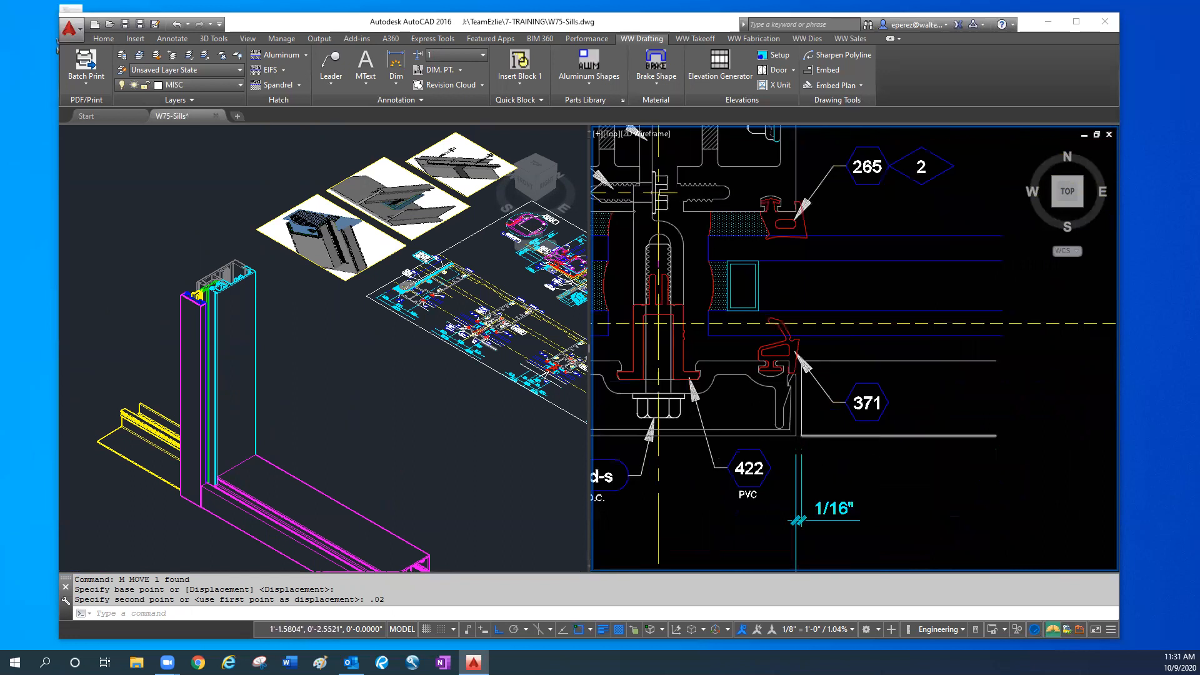
middle_drag(835, 527, 788, 481)
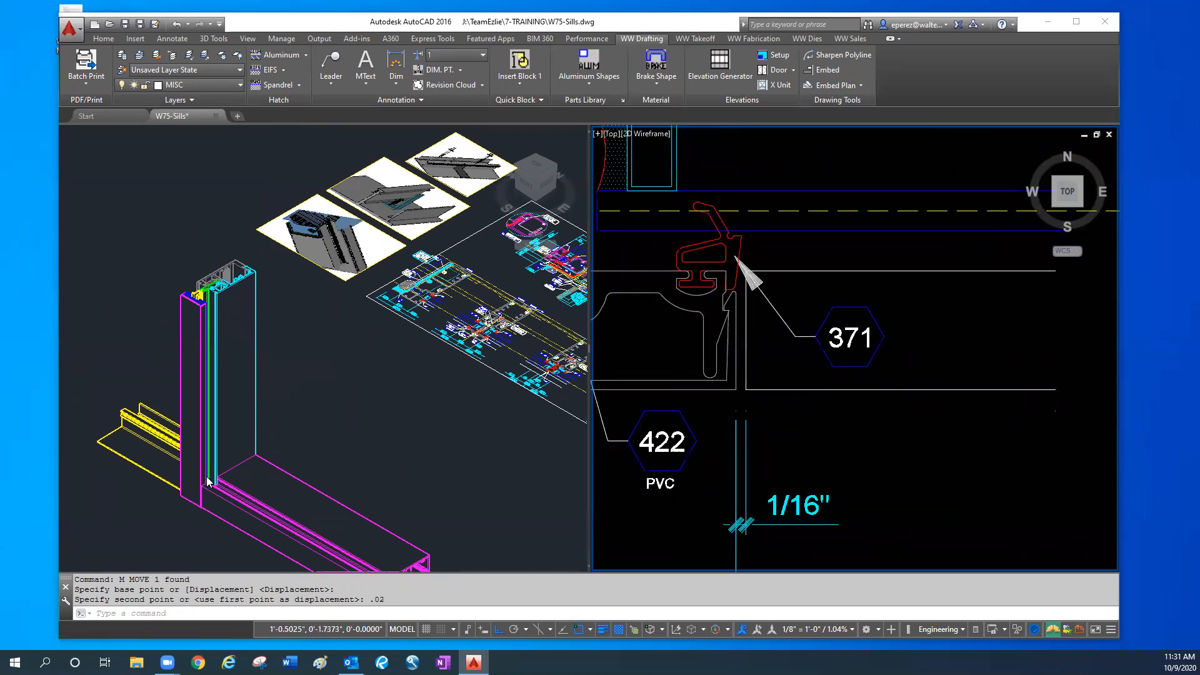
click(237, 530)
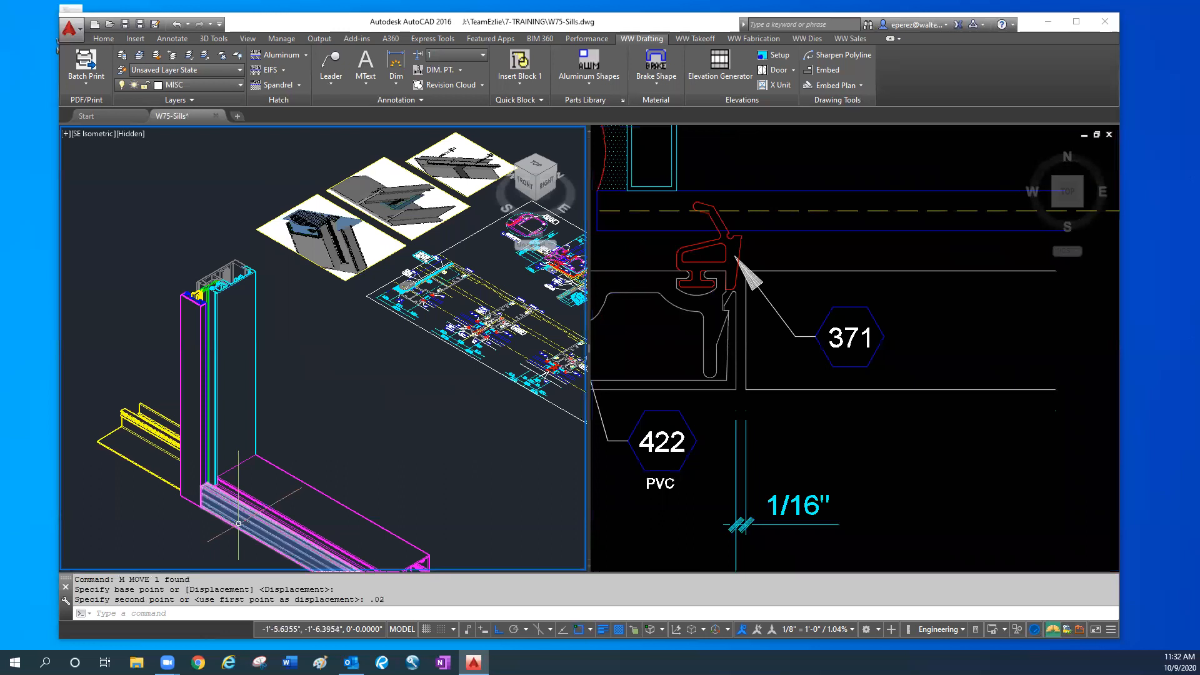
click(184, 501)
middle_drag(183, 502, 184, 443)
text(m)
key(Return)
click(185, 485)
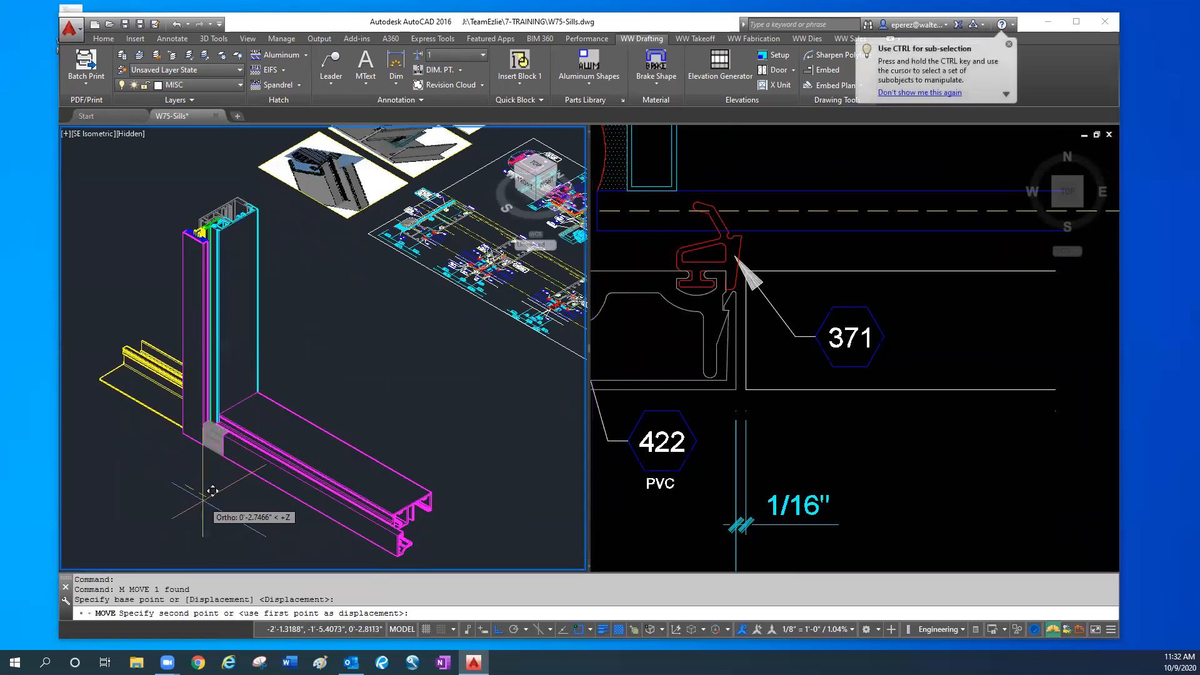
text(.0625)
key(Return)
key(Escape)
key(Escape)
key(Escape)
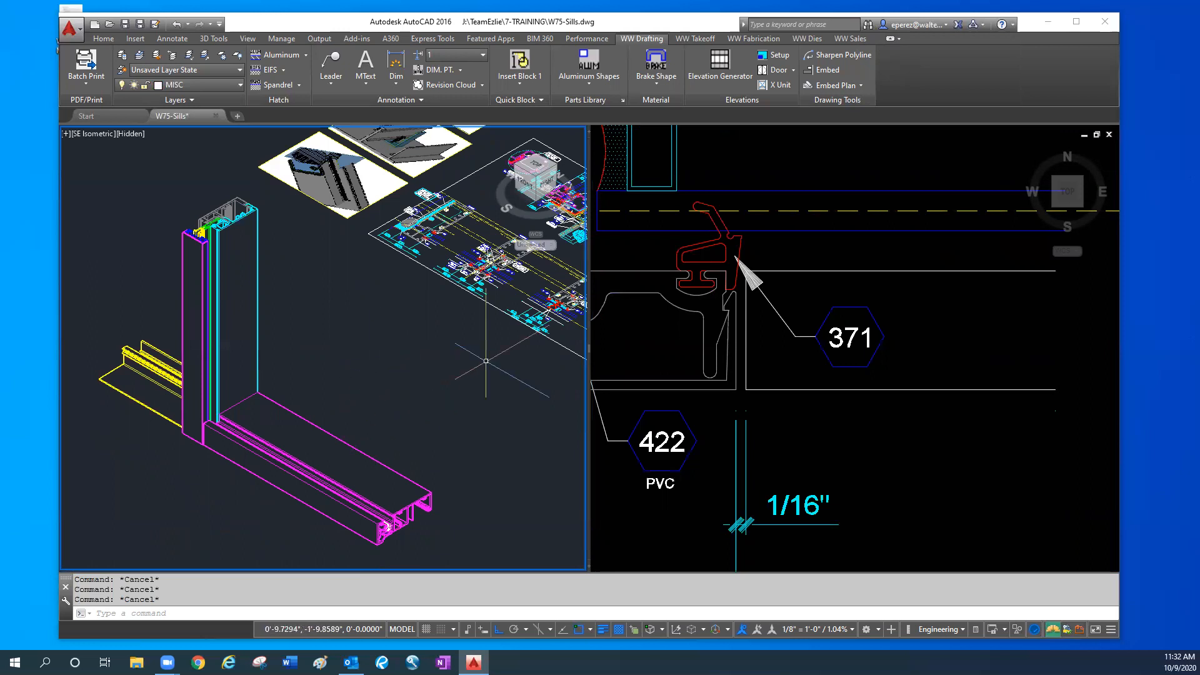
- Compare the 3D sill parts with the right-hand mullion half in the mullion plan detail
click(948, 491)
scroll(949, 490, down, 3)
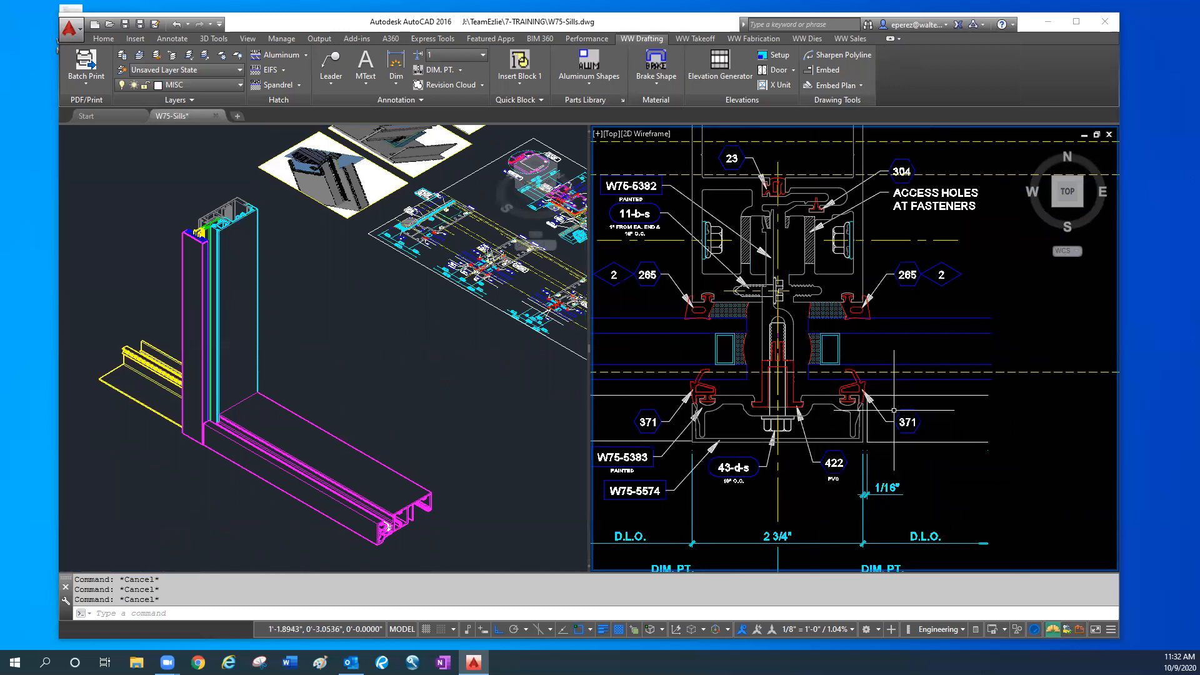
click(377, 507)
click(377, 506)
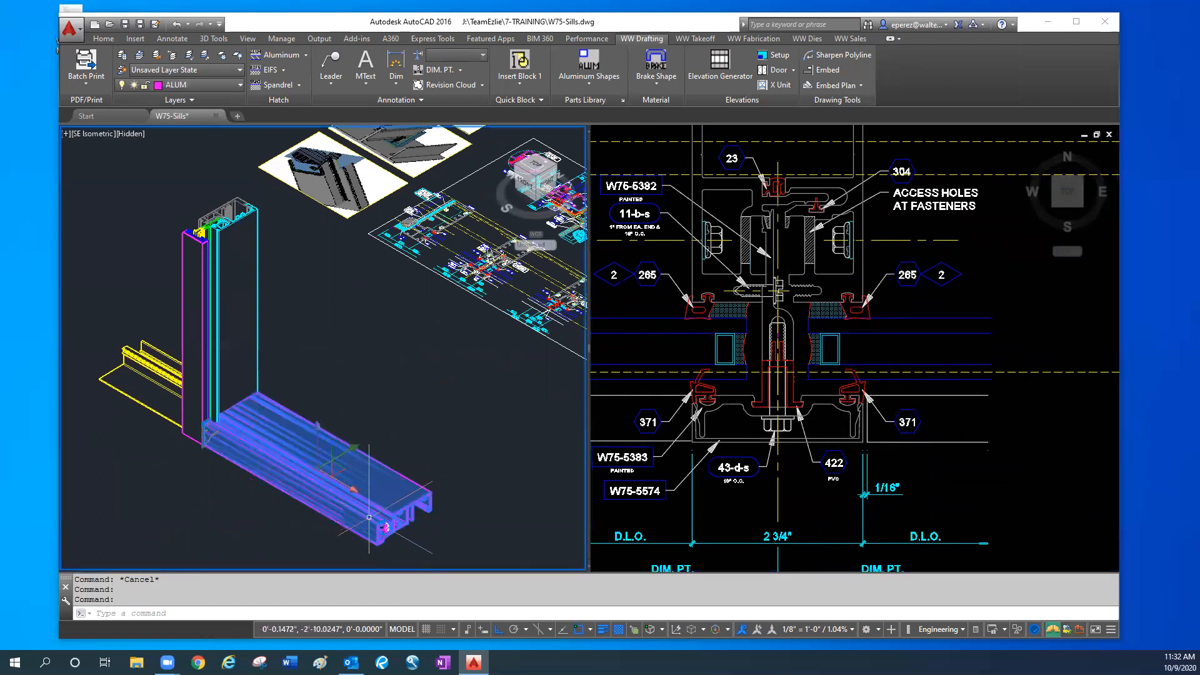
key(Escape)
click(866, 270)
click(881, 267)
click(852, 322)
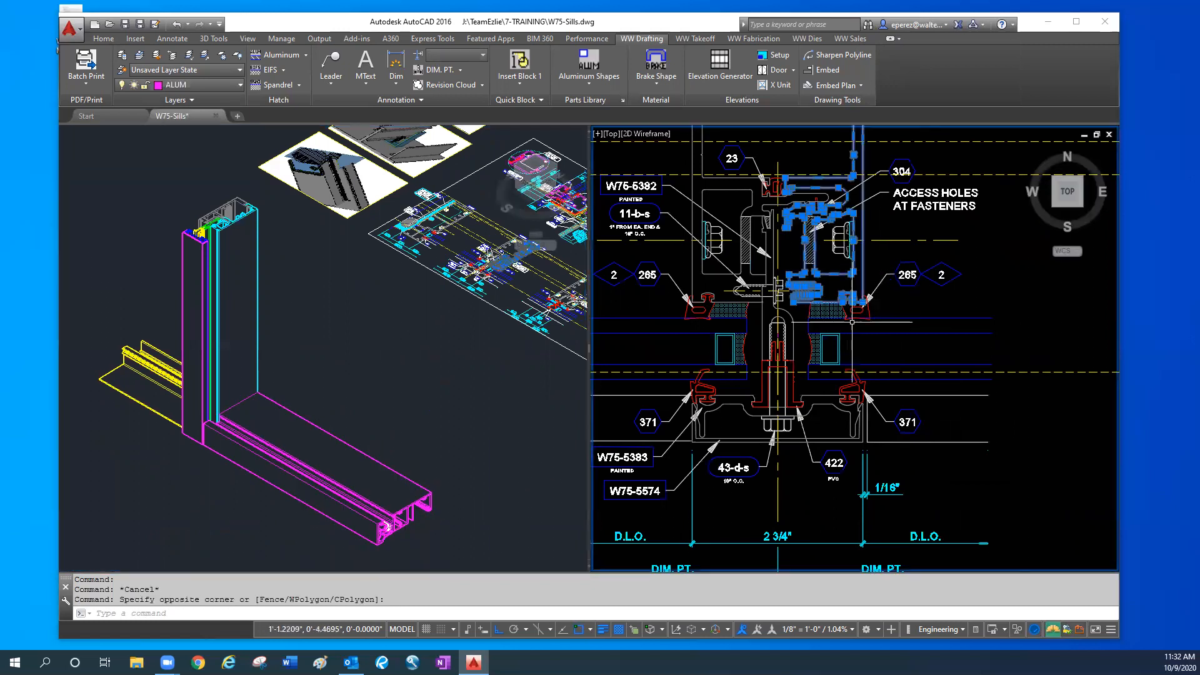
key(Escape)
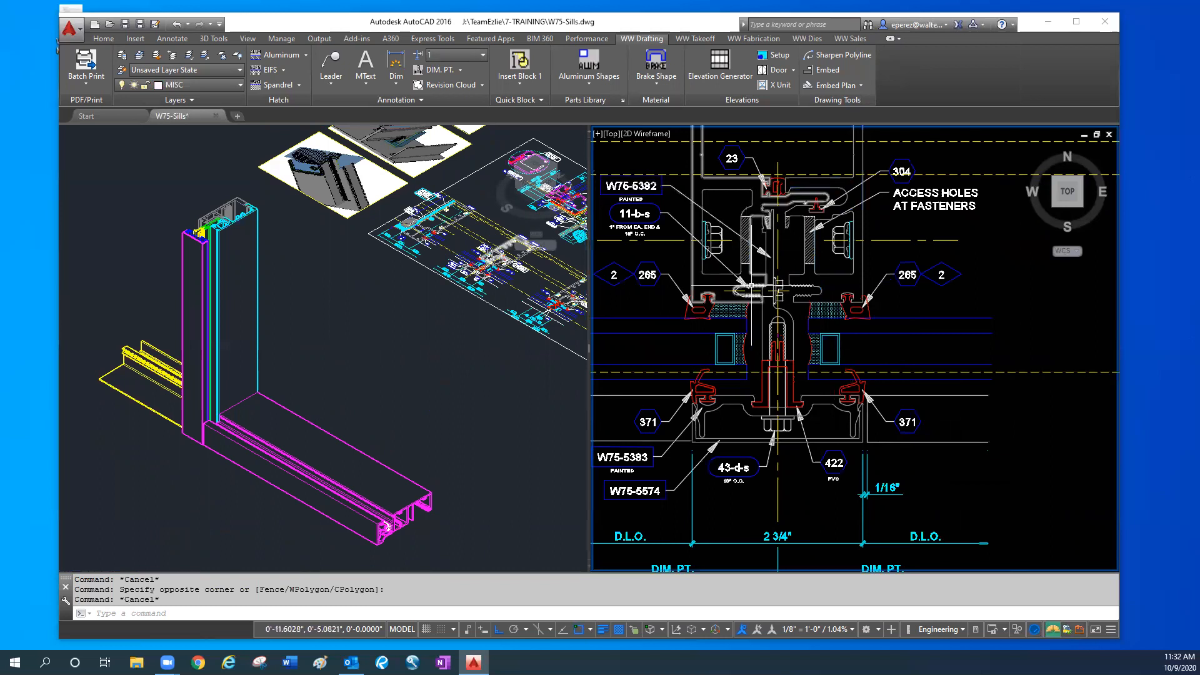
- Examine the cover, gasket and pressure plate area beside the 1/16" joint in the mullion plan detail
scroll(817, 437, up, 2)
click(843, 453)
click(840, 423)
click(836, 408)
click(824, 373)
click(804, 360)
key(Escape)
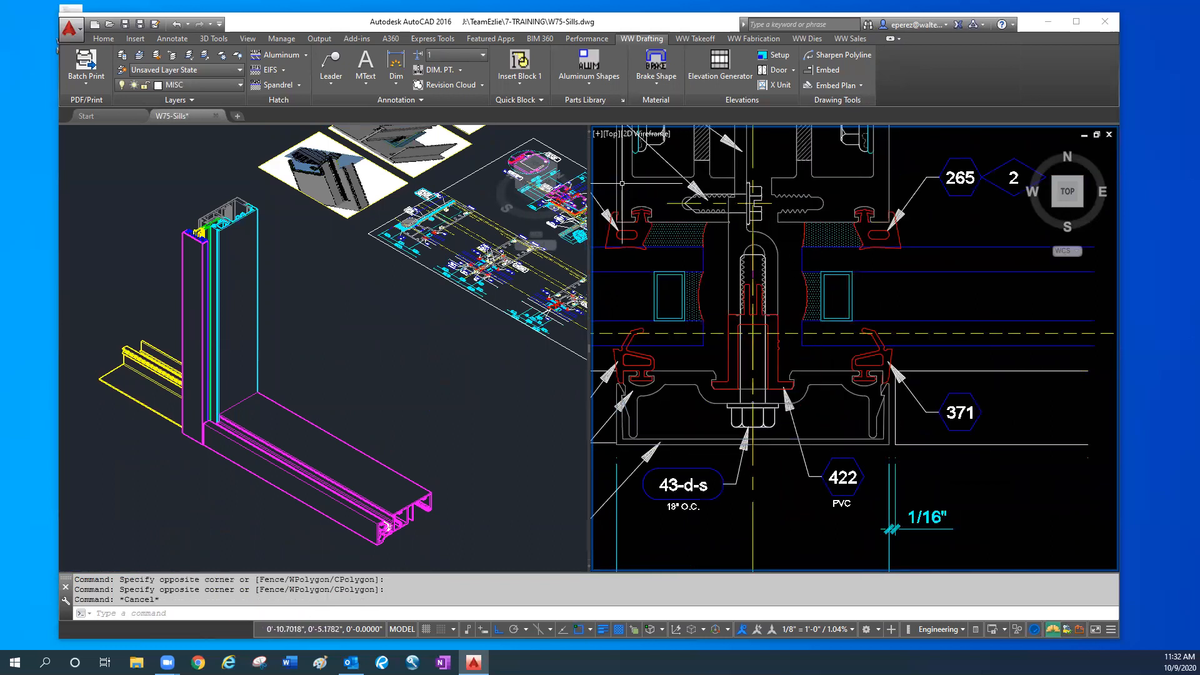
key(Escape)
key(Escape)
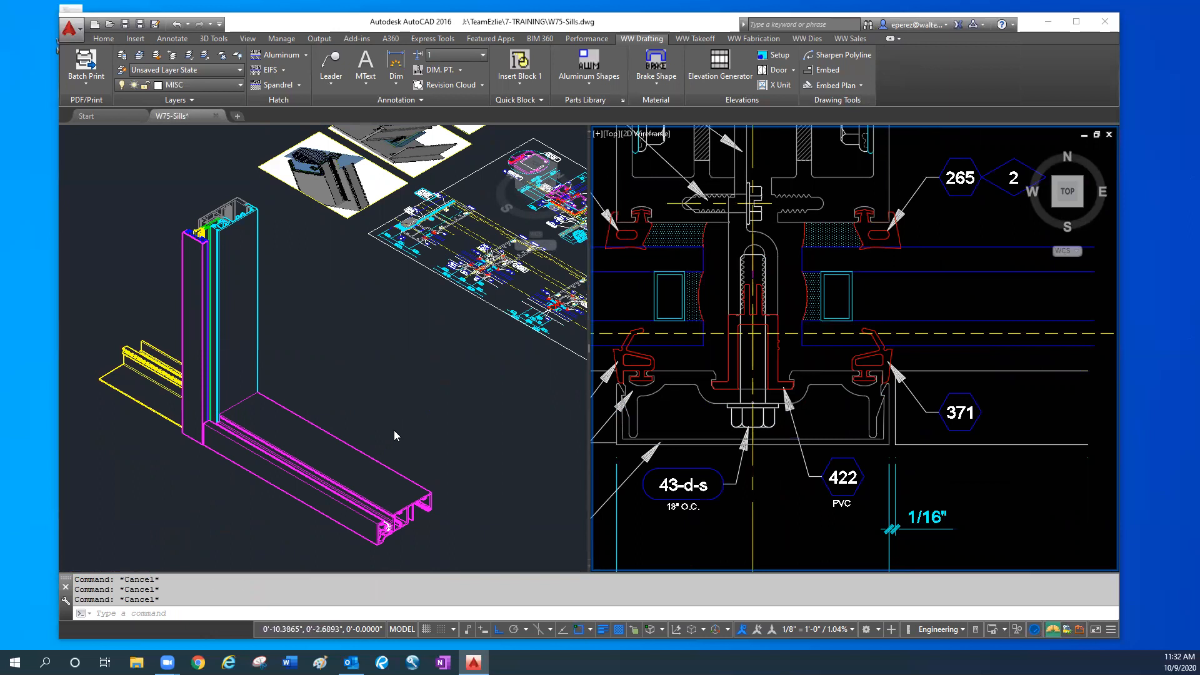
click(394, 435)
text(m)
key(Return)
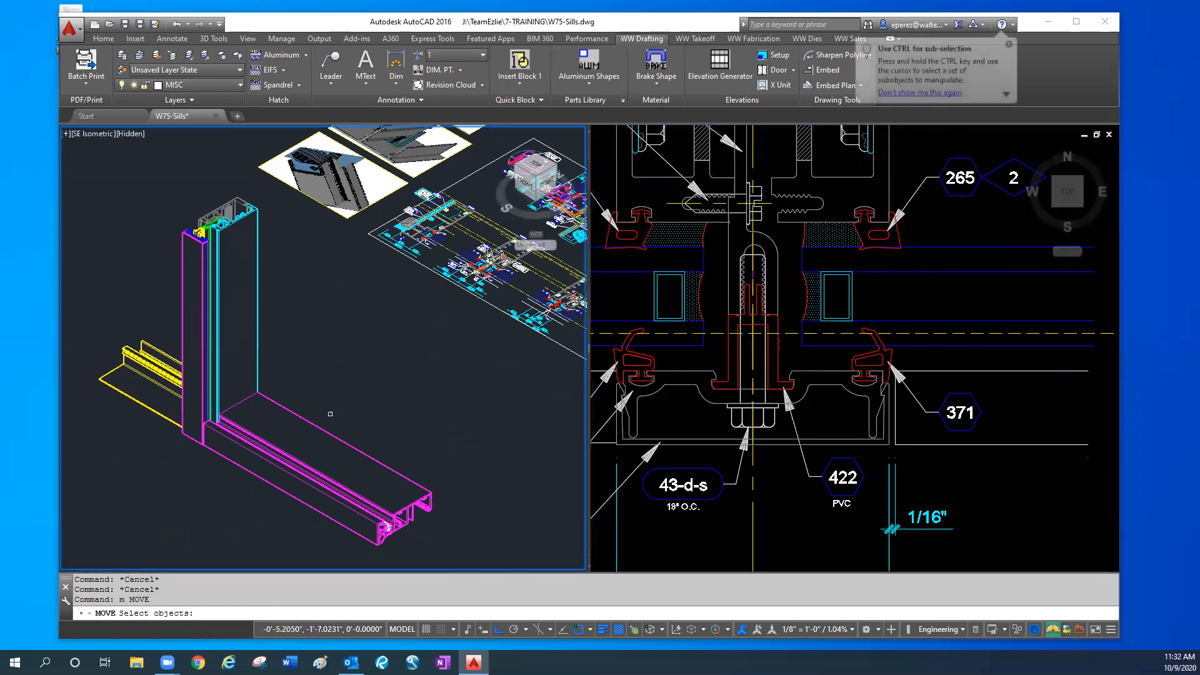
key(Escape)
key(Escape)
- Move the yellow sill starter 24 along its length, clear of the mullion in the 3D model
click(111, 367)
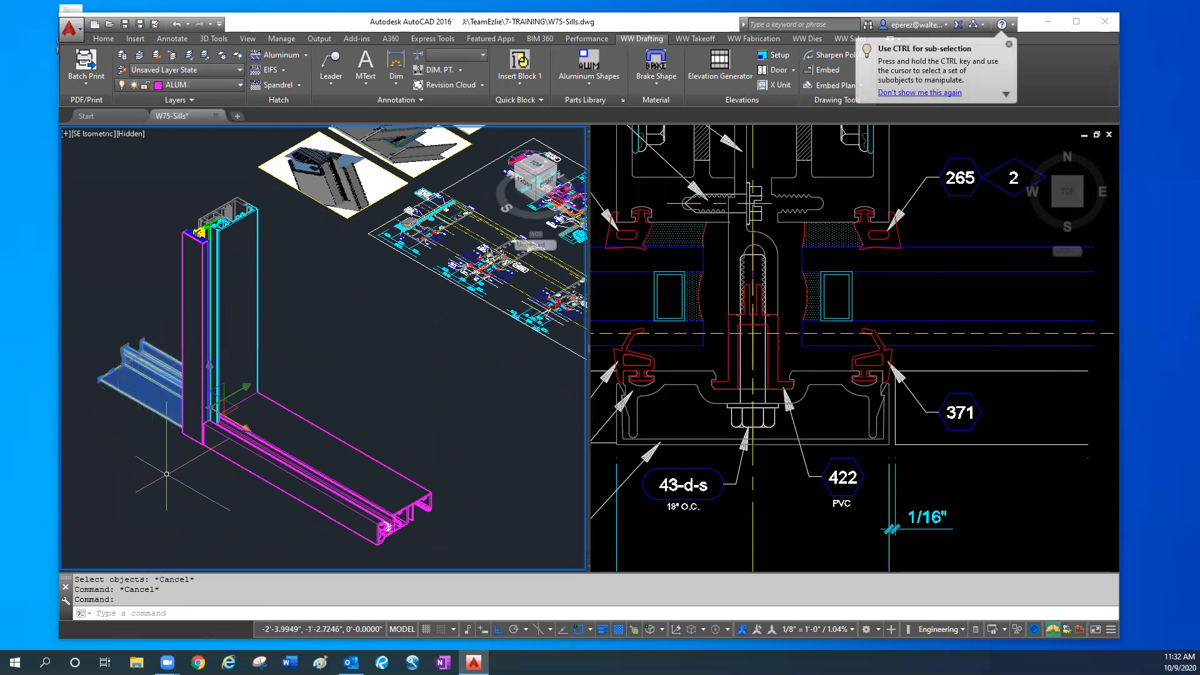
text(m)
key(Return)
click(166, 473)
text(2)
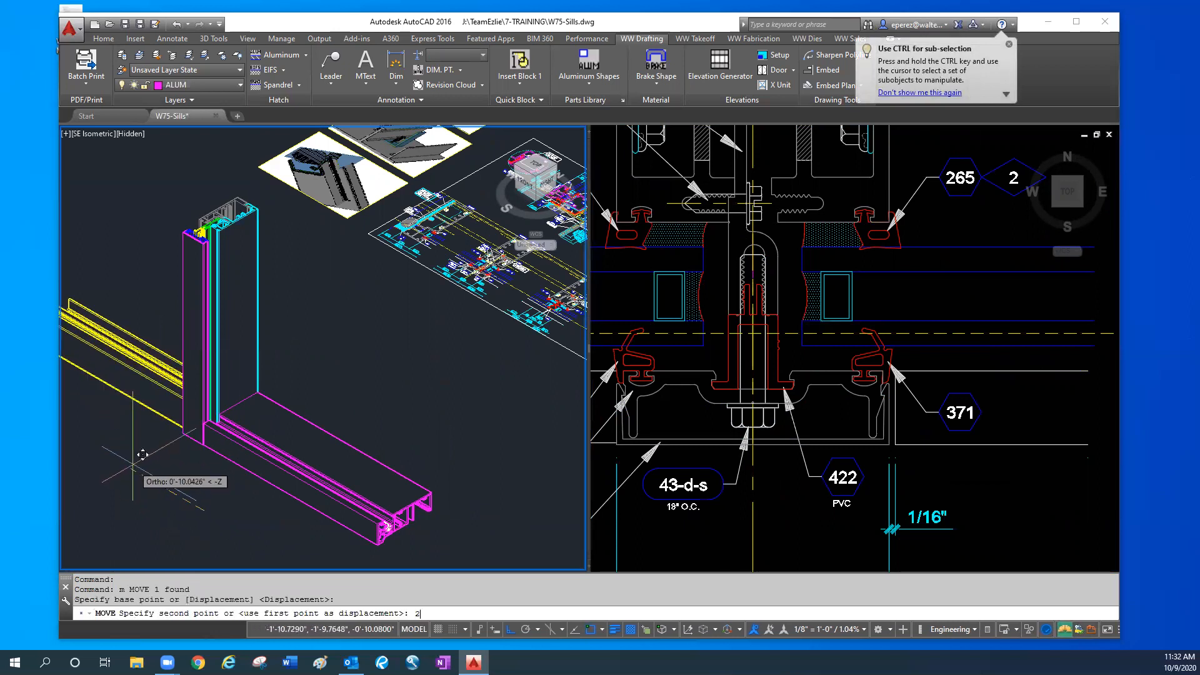
text(4)
key(Return)
- Move the sill assembly and the cyan mullion half 12 along the sill, away from the remaining mullion parts
text(m)
key(Return)
click(348, 428)
click(275, 501)
click(243, 348)
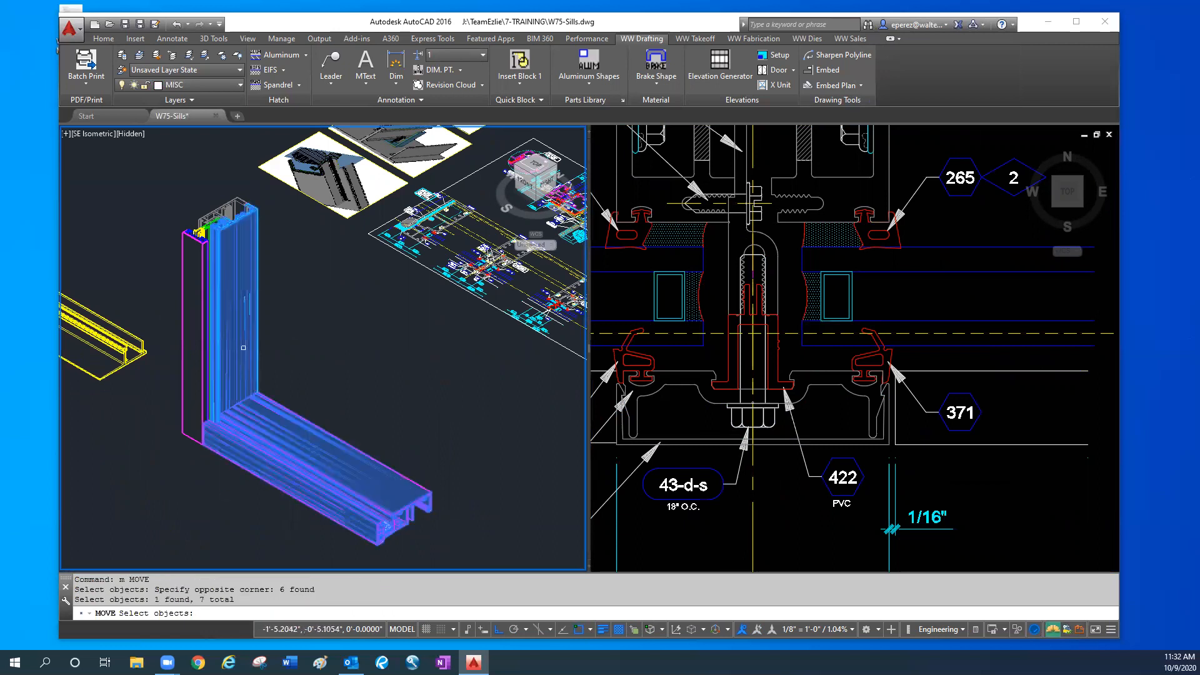
key(Return)
click(272, 363)
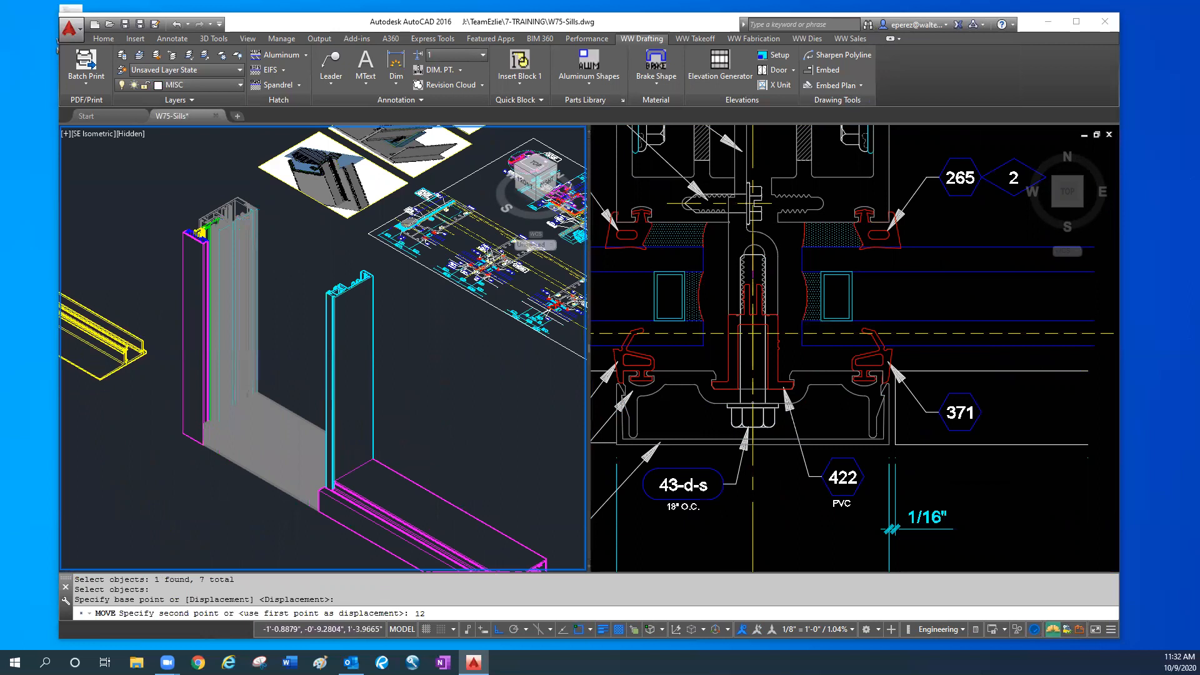
key(Return)
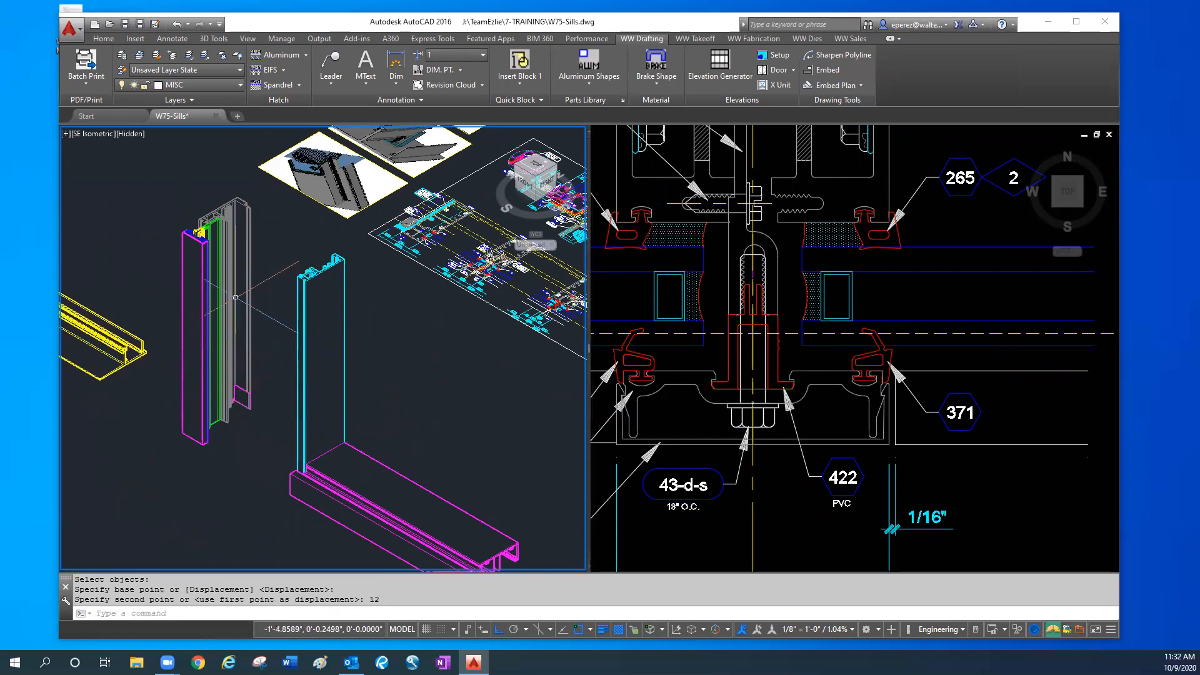
- Try to slide the separated sill assembly and cyan mullion half back along the sill against the remaining mullion
scroll(187, 236, up, 3)
middle_drag(198, 215, 214, 343)
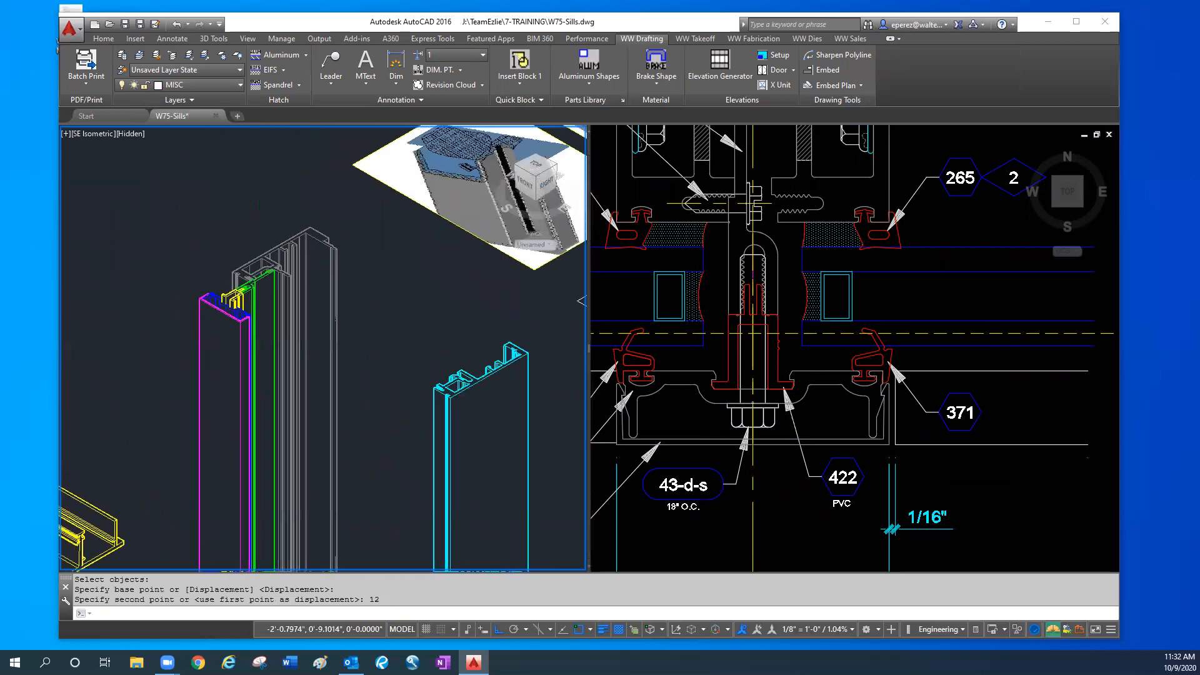
middle_drag(372, 538, 337, 432)
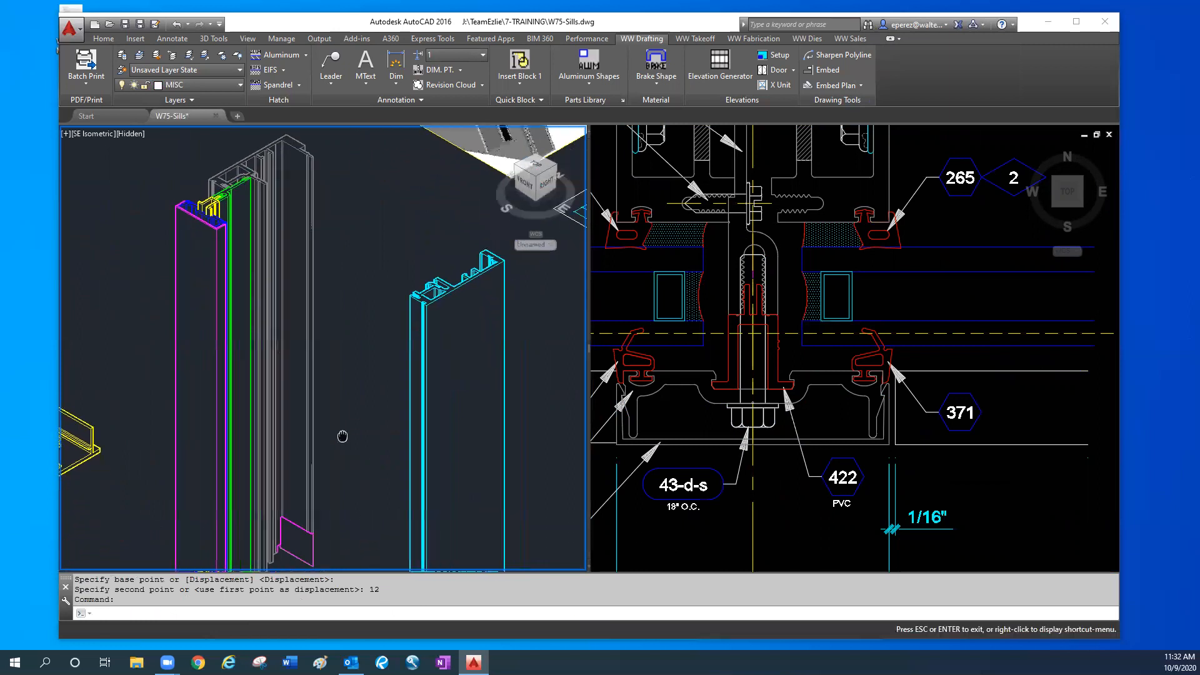
scroll(338, 431, down, 2)
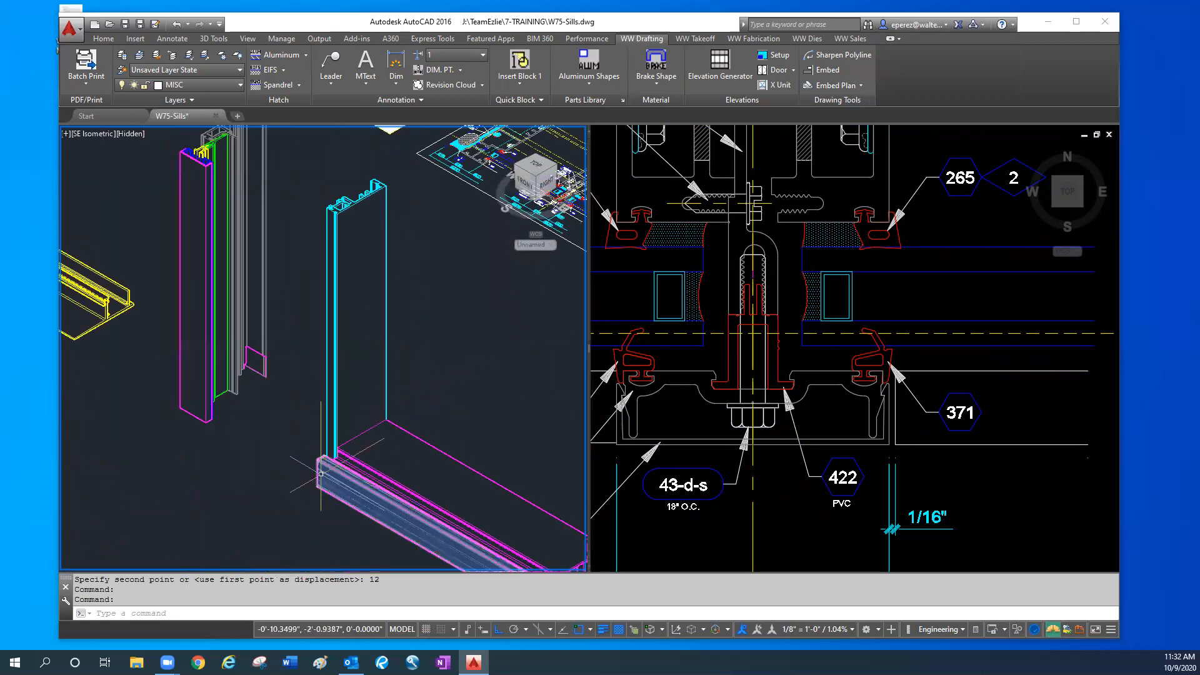
text(m)
key(Return)
click(444, 390)
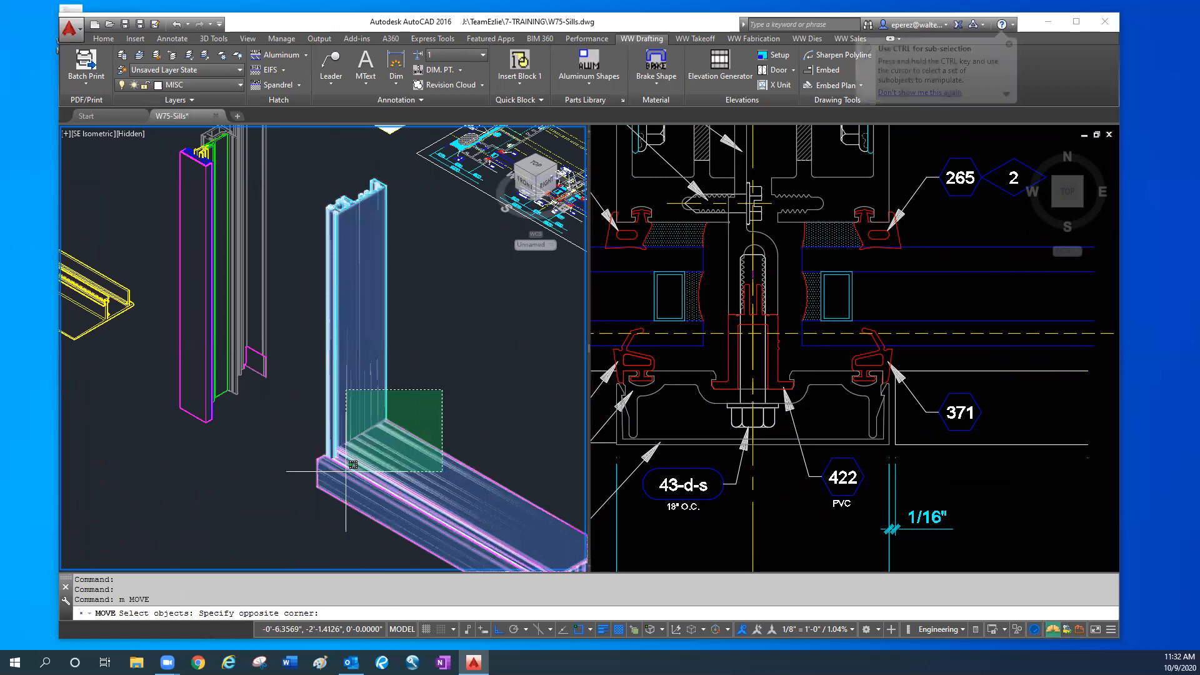
click(293, 521)
key(Return)
click(376, 555)
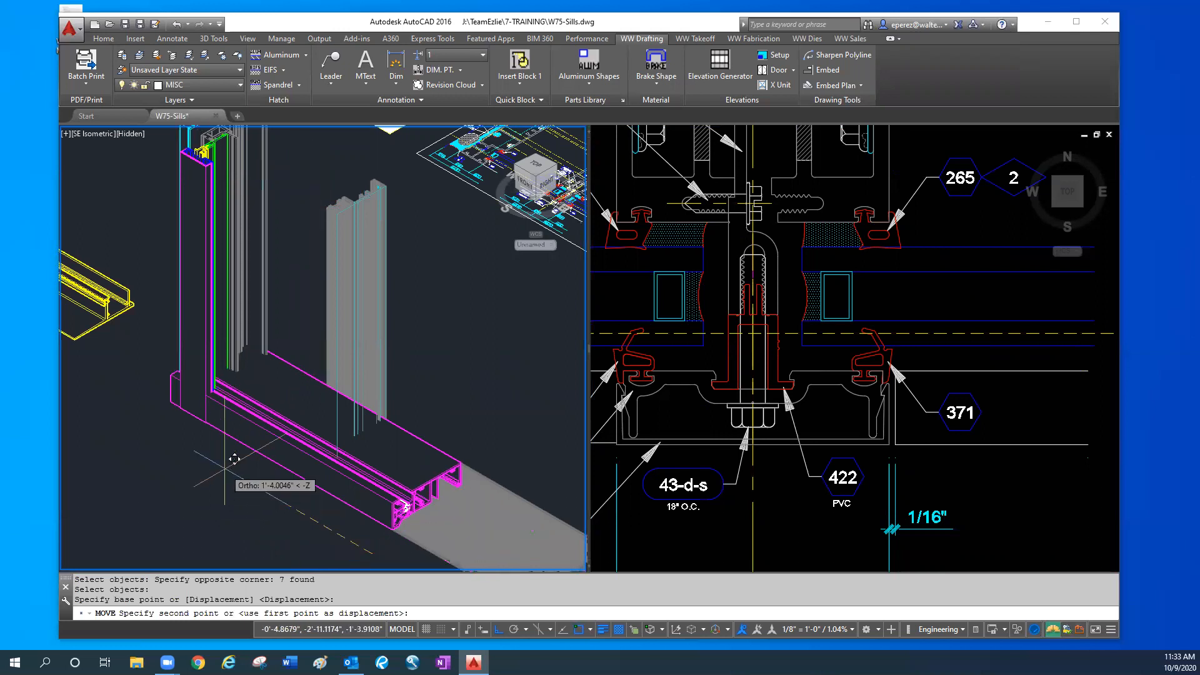
key(Escape)
key(Escape)
- Cancel the pending move and undo the earlier moves of the sill assembly and cyan mullion half, restoring them against the remaining mullion
text(u)
key(space)
key(space)
key(space)
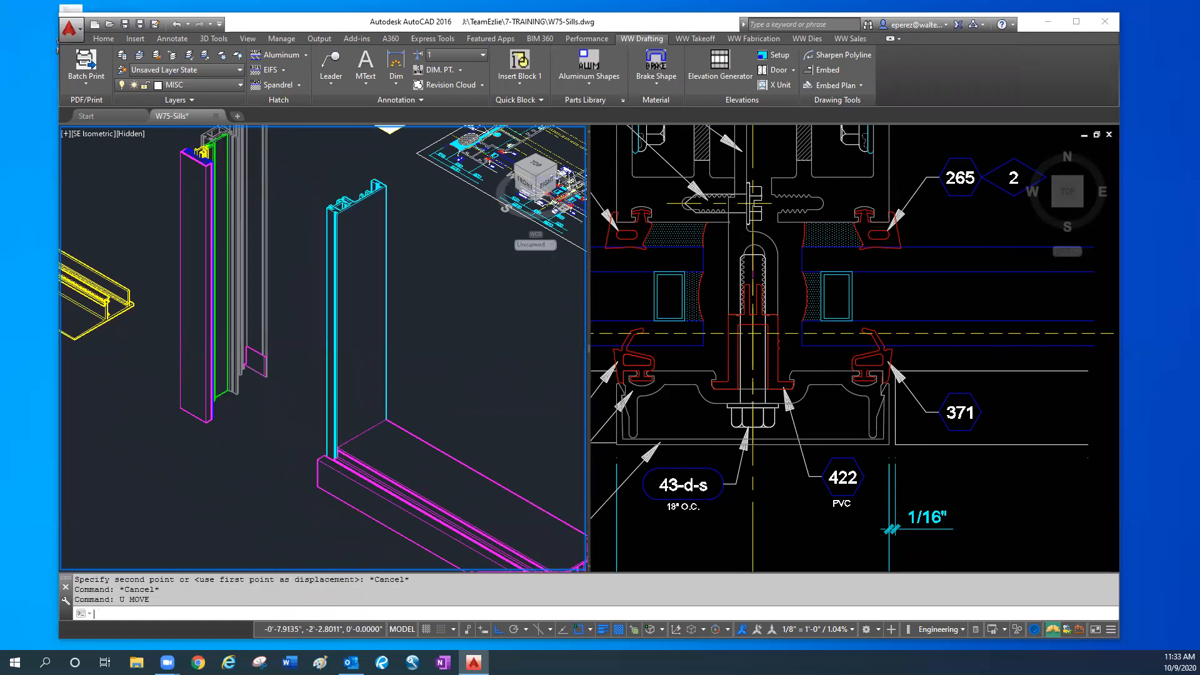
scroll(220, 464, up, 4)
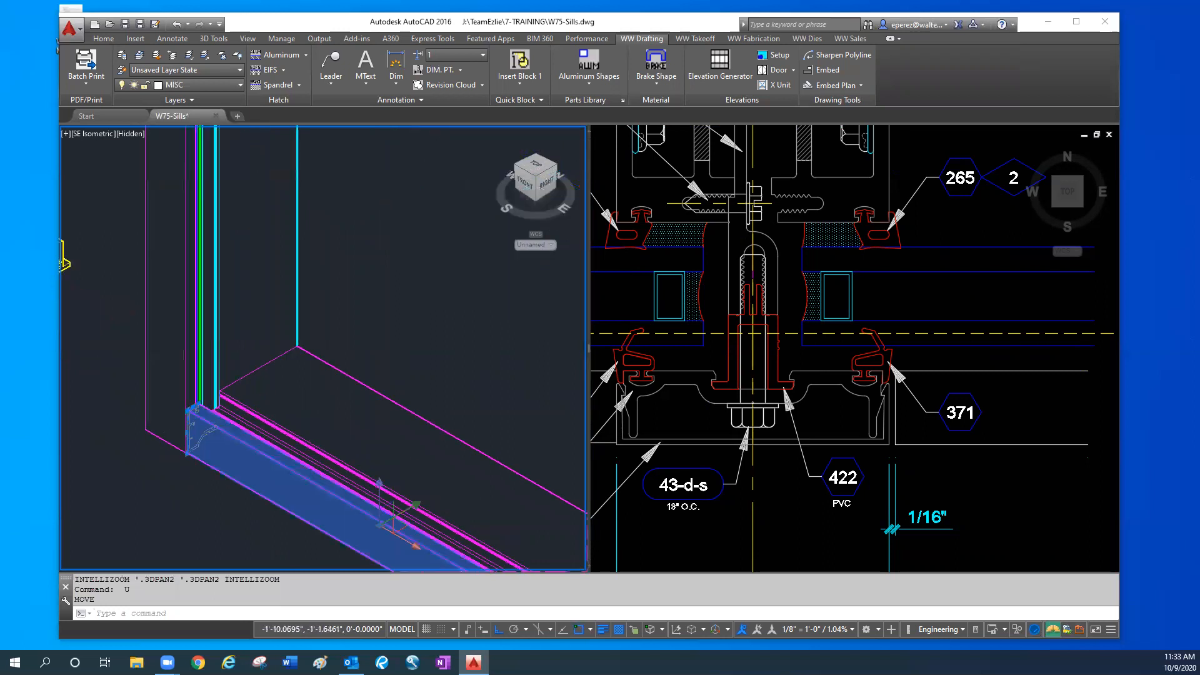
click(186, 445)
key(Escape)
key(Escape)
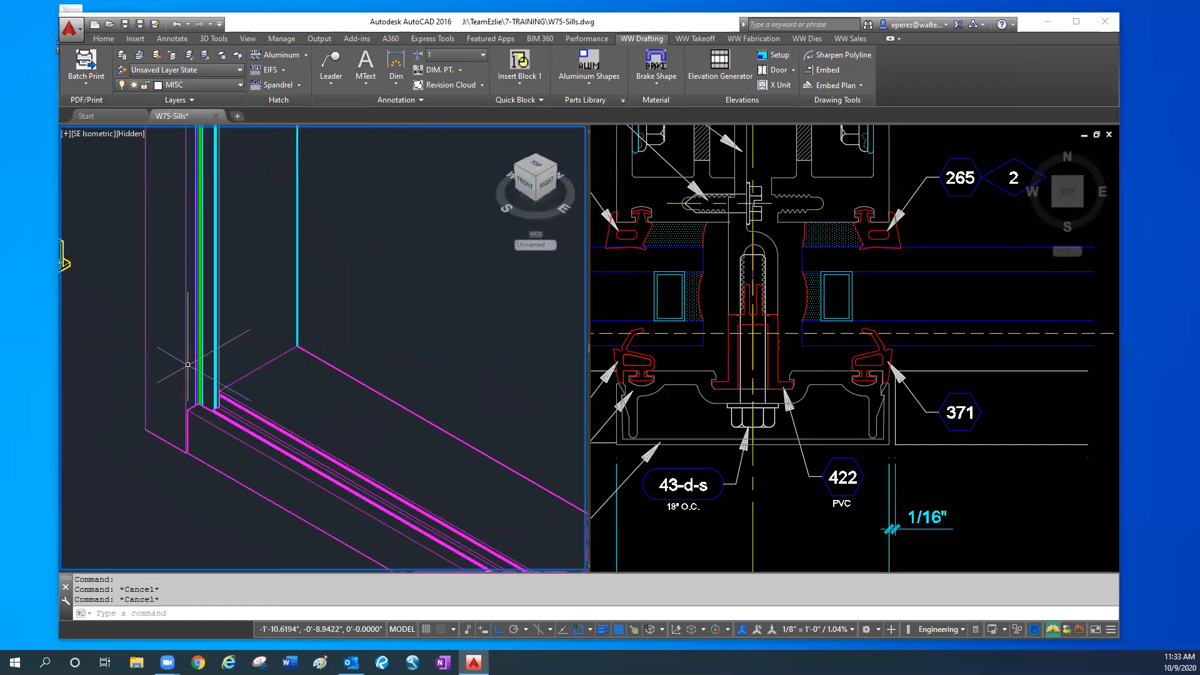
- Examine the mullion plan detail with gasket 369, focusing on the glazing pocket and the 1/16" joint below it
click(898, 452)
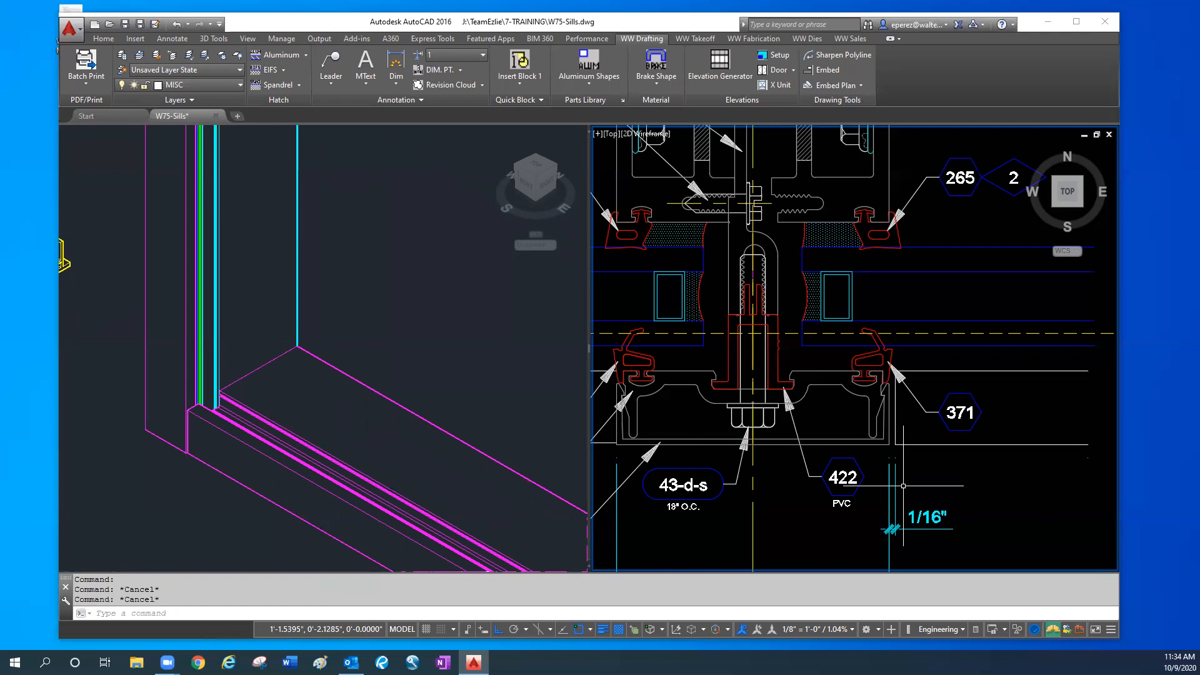
scroll(903, 486, down, 5)
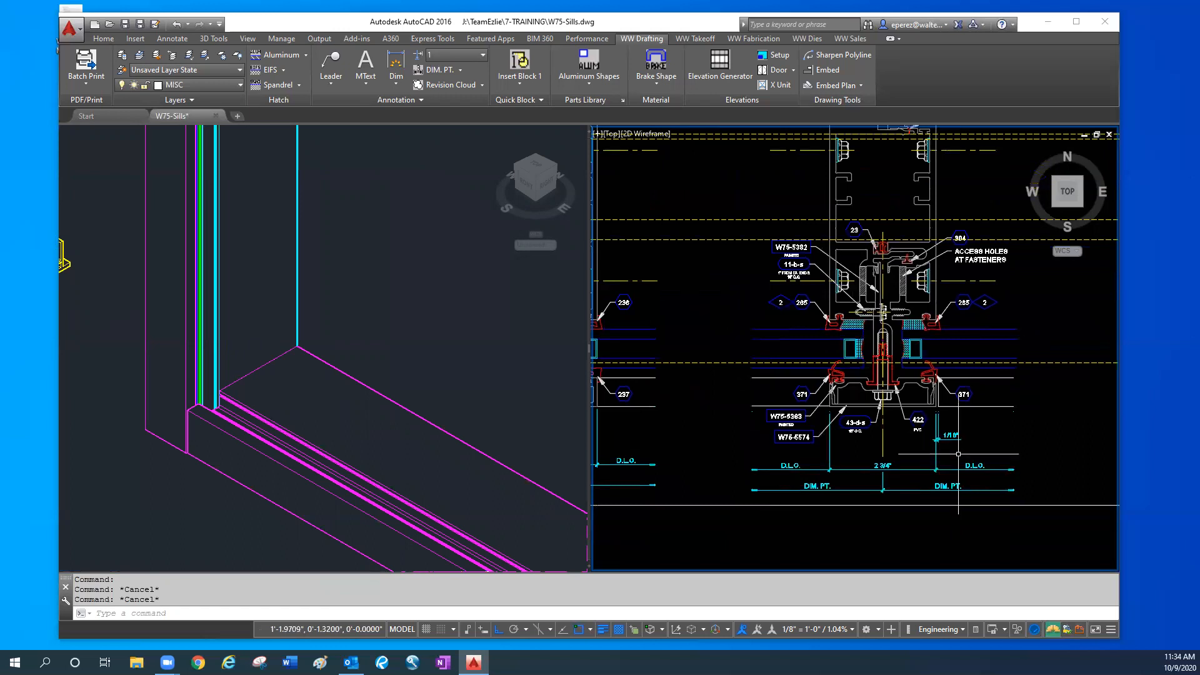
scroll(777, 449, down, 2)
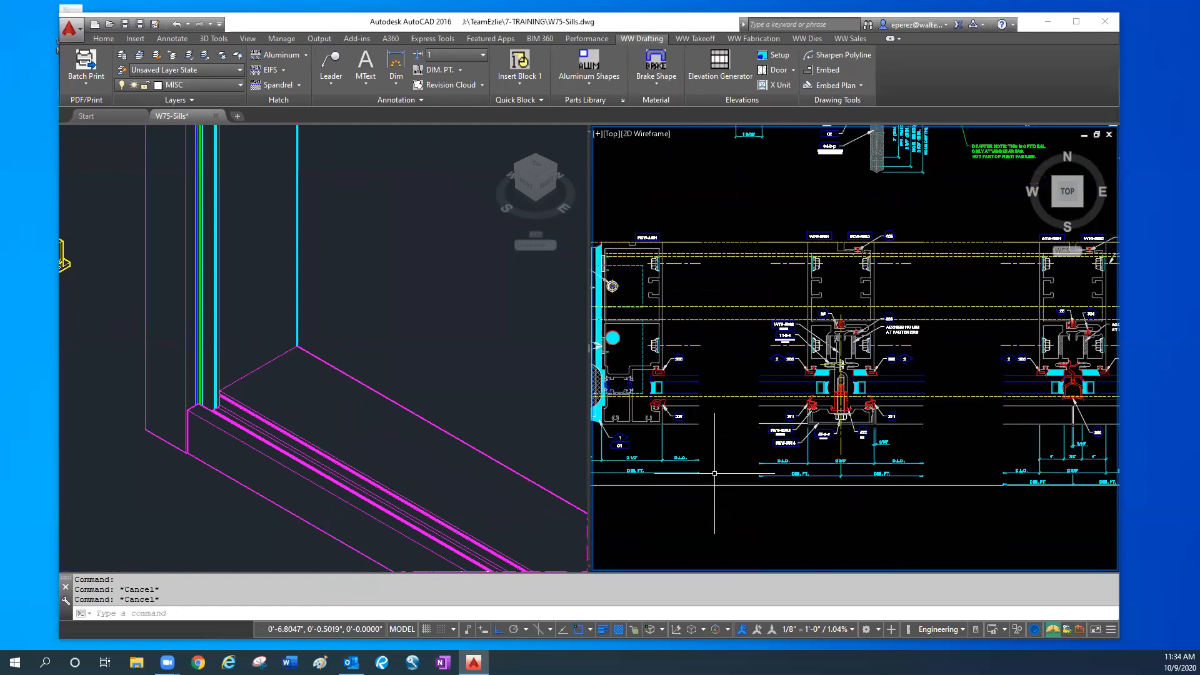
scroll(844, 431, up, 4)
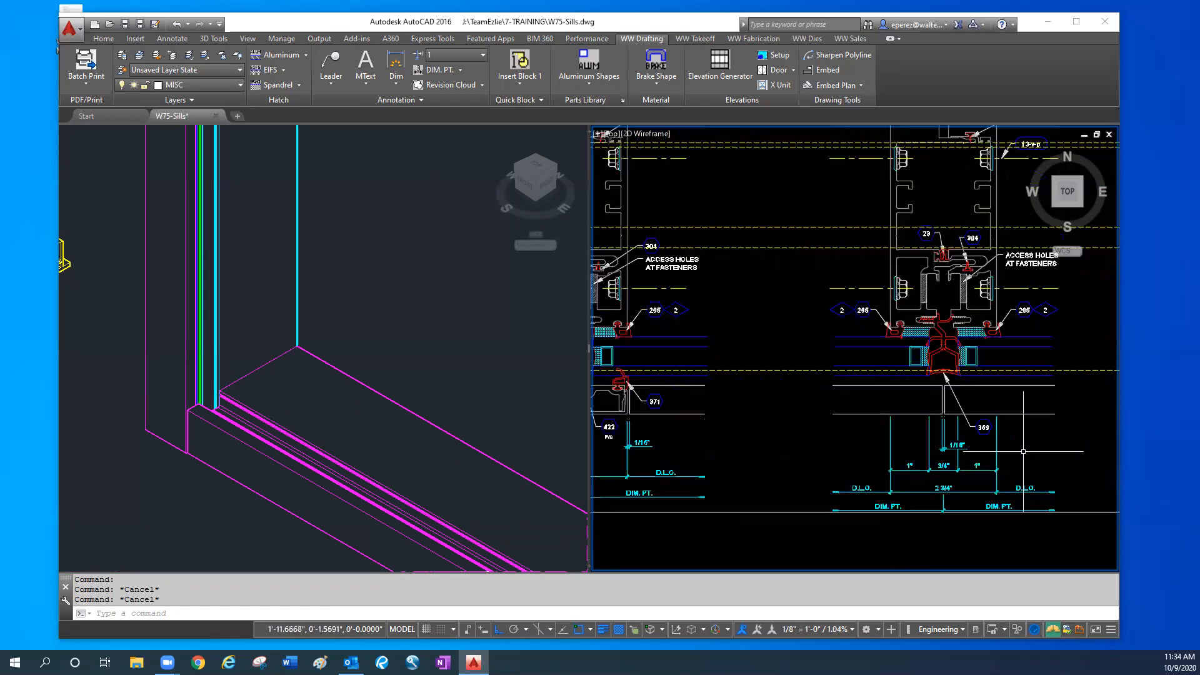
scroll(836, 412, up, 2)
click(942, 360)
click(905, 355)
click(911, 304)
click(905, 331)
key(Escape)
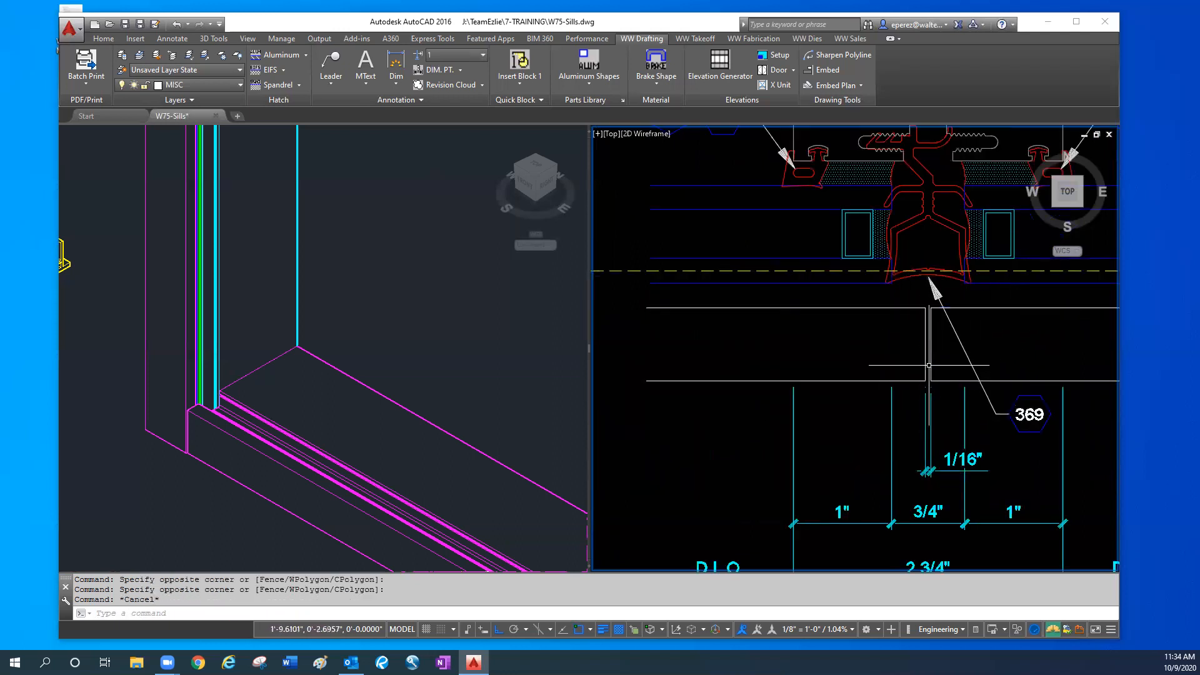
- Highlight the front sill piece in the 3D model and compare its end with the 1/16" joint at gasket 369
click(201, 459)
click(201, 459)
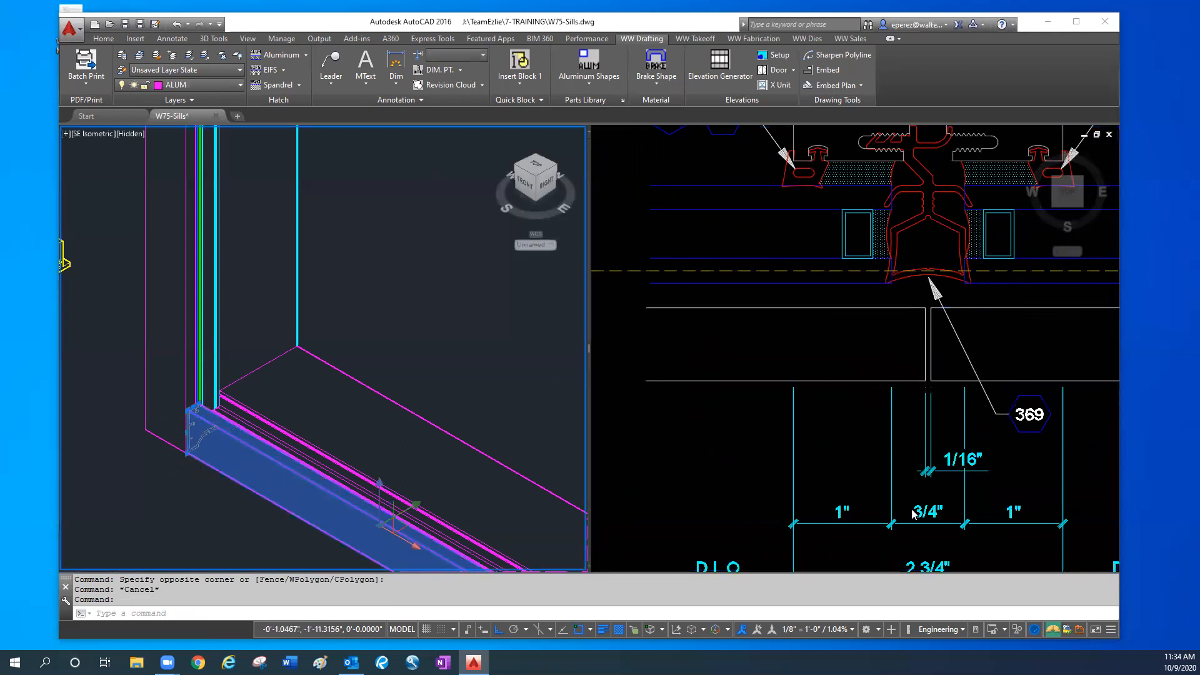
key(Escape)
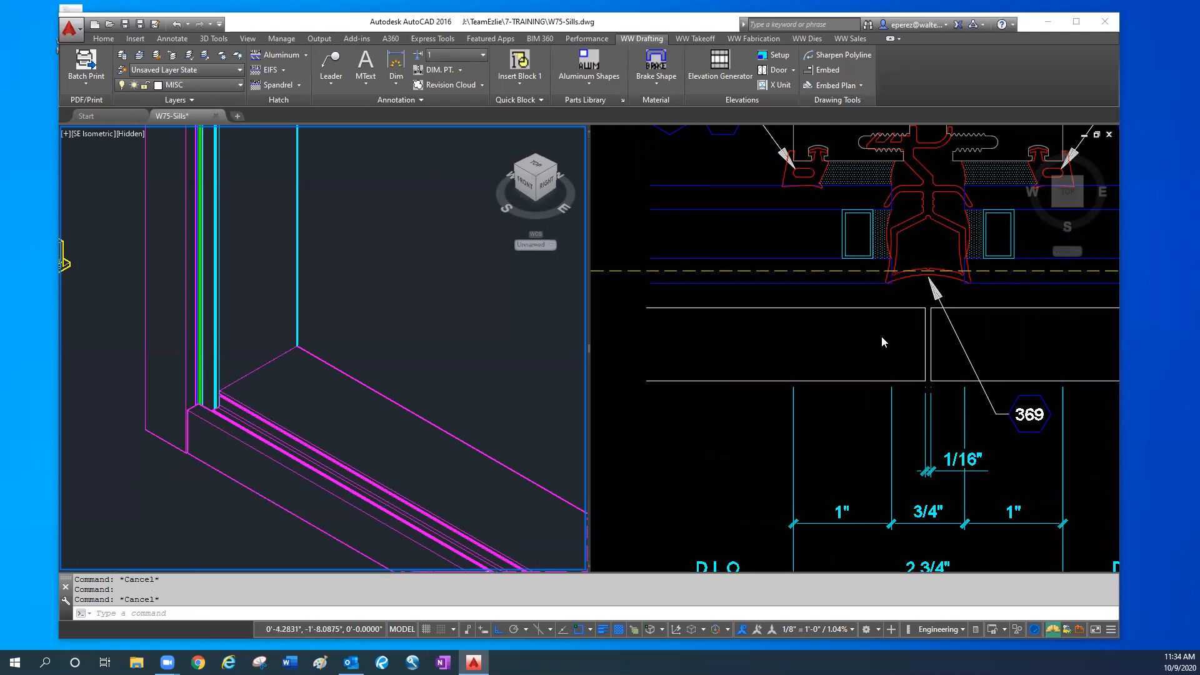
click(930, 350)
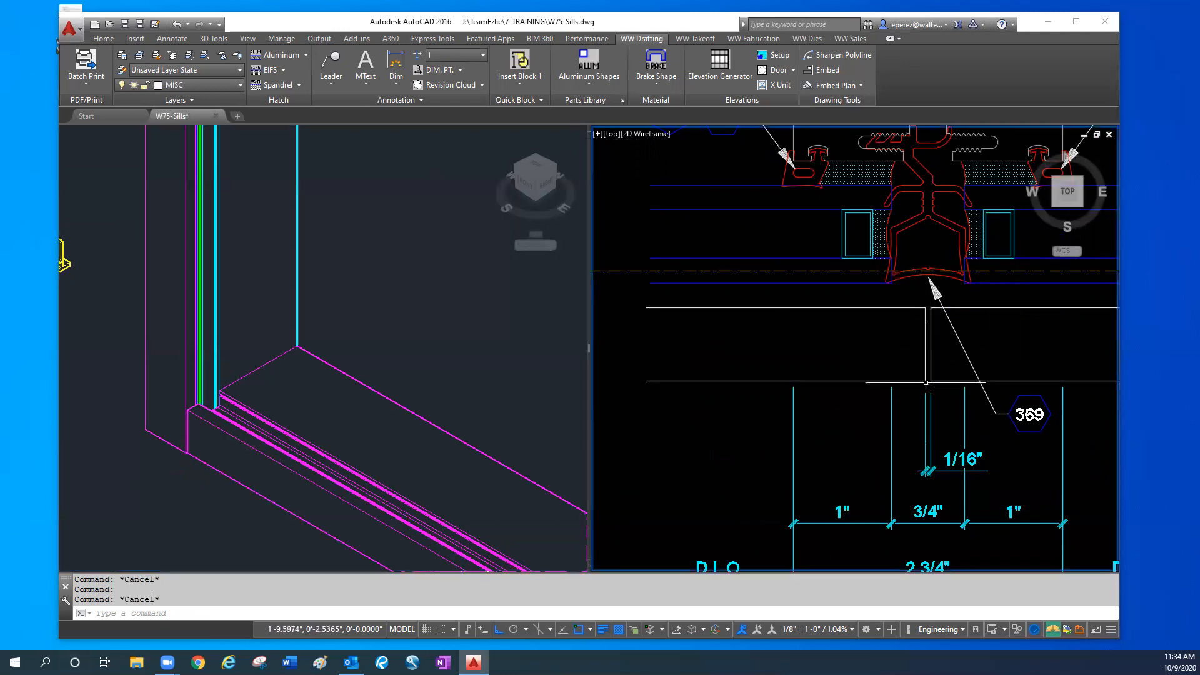
- Examine the W75-1153 sill section above the mullion plan details, including its glazing pocket, sill starter and anchor bolt
scroll(936, 397, down, 2)
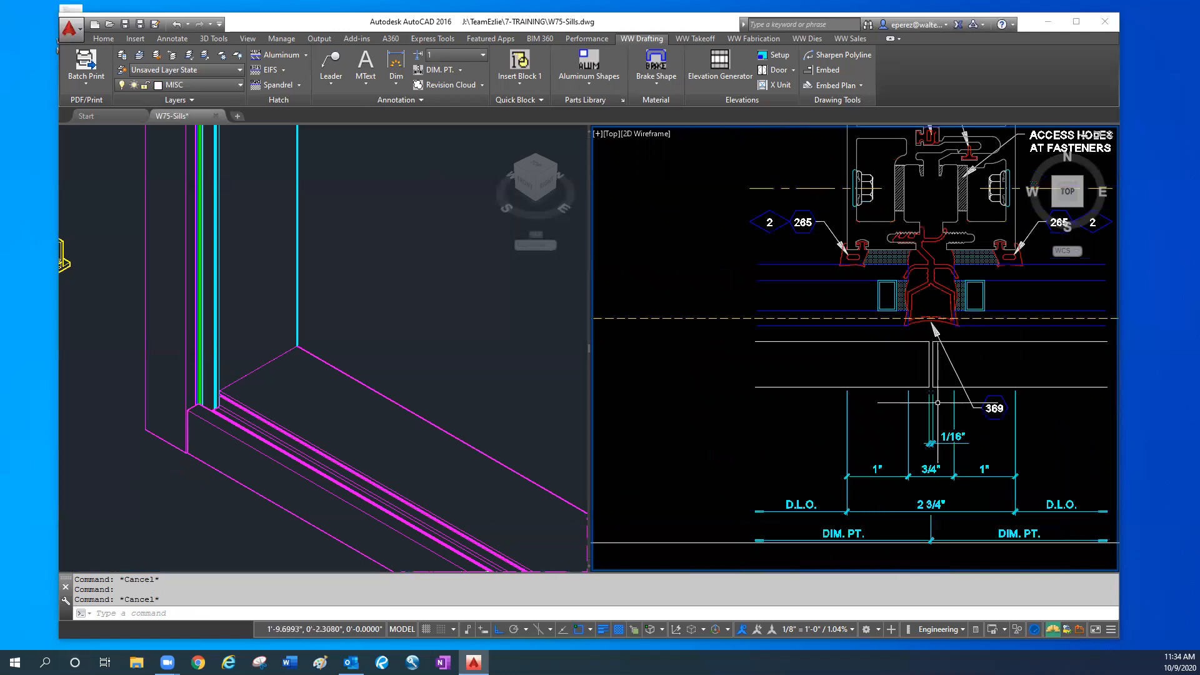
mouse_move(878, 332)
middle_down()
mouse_move(899, 436)
mouse_move(838, 473)
middle_up()
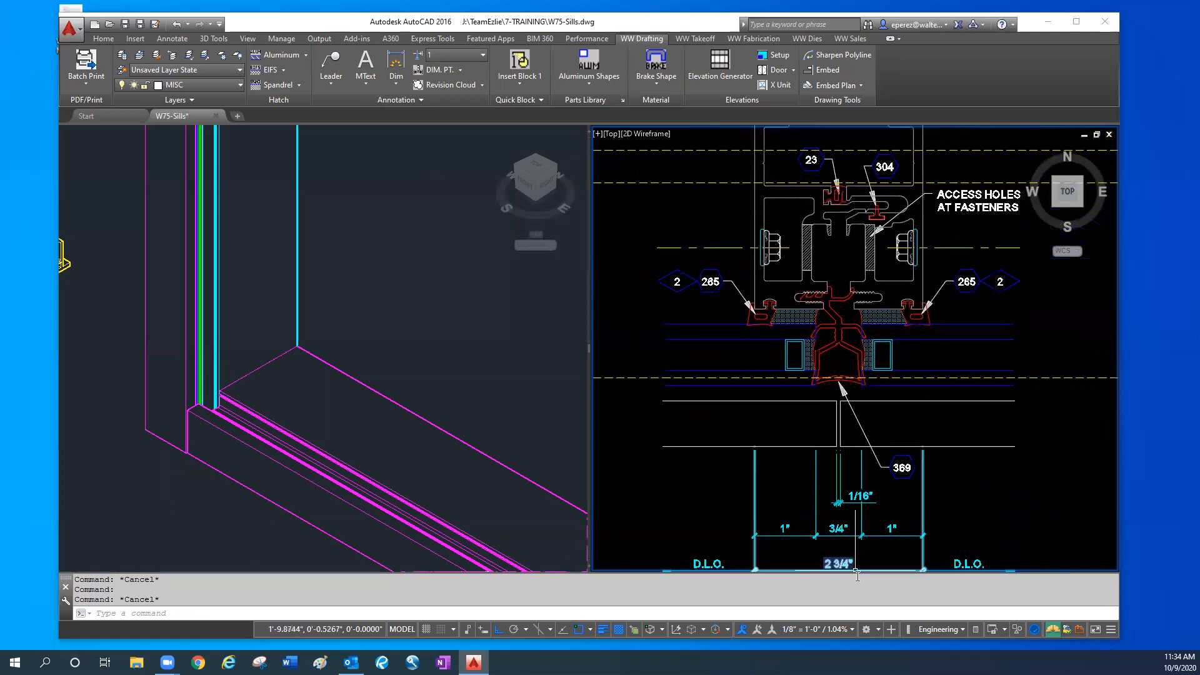
scroll(828, 394, down, 3)
middle_drag(837, 384, 744, 523)
middle_drag(817, 275, 829, 418)
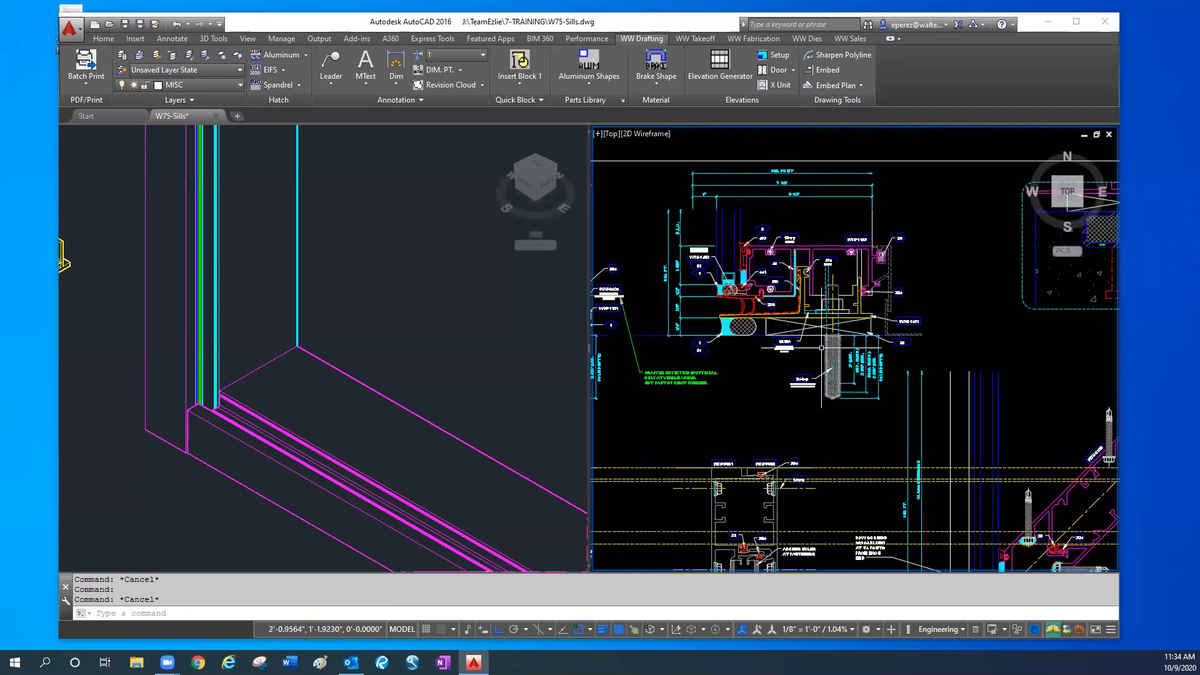
scroll(805, 254, up, 2)
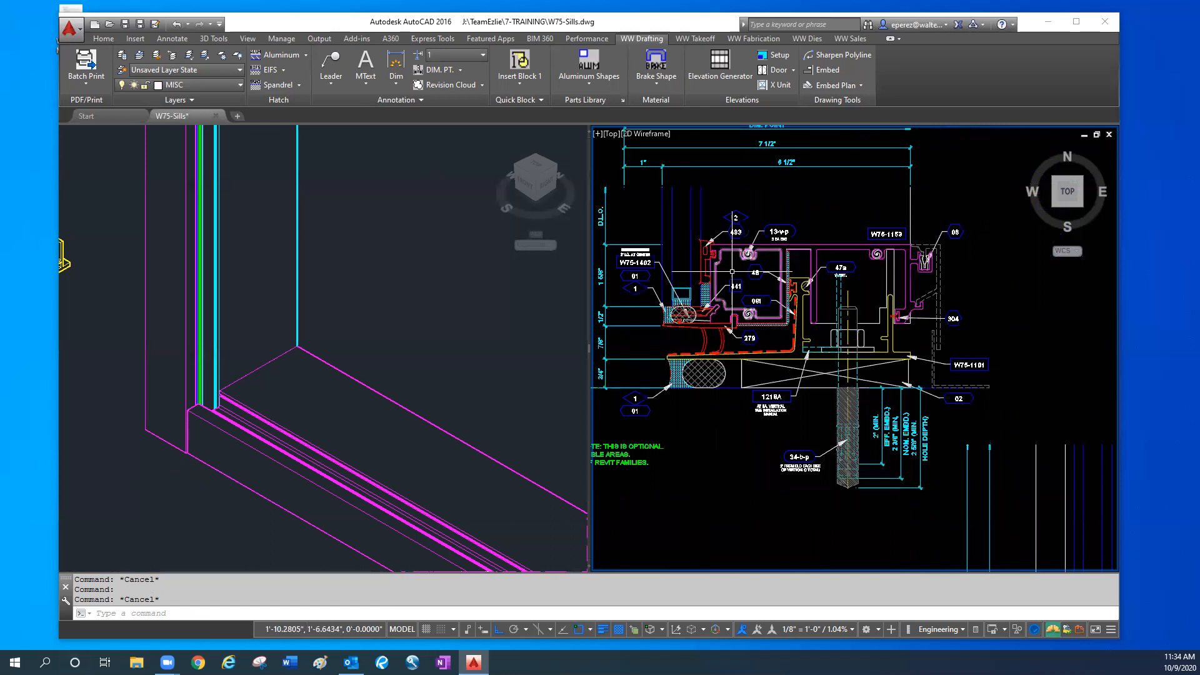
mouse_move(765, 513)
middle_down()
mouse_move(763, 484)
mouse_move(835, 484)
middle_up()
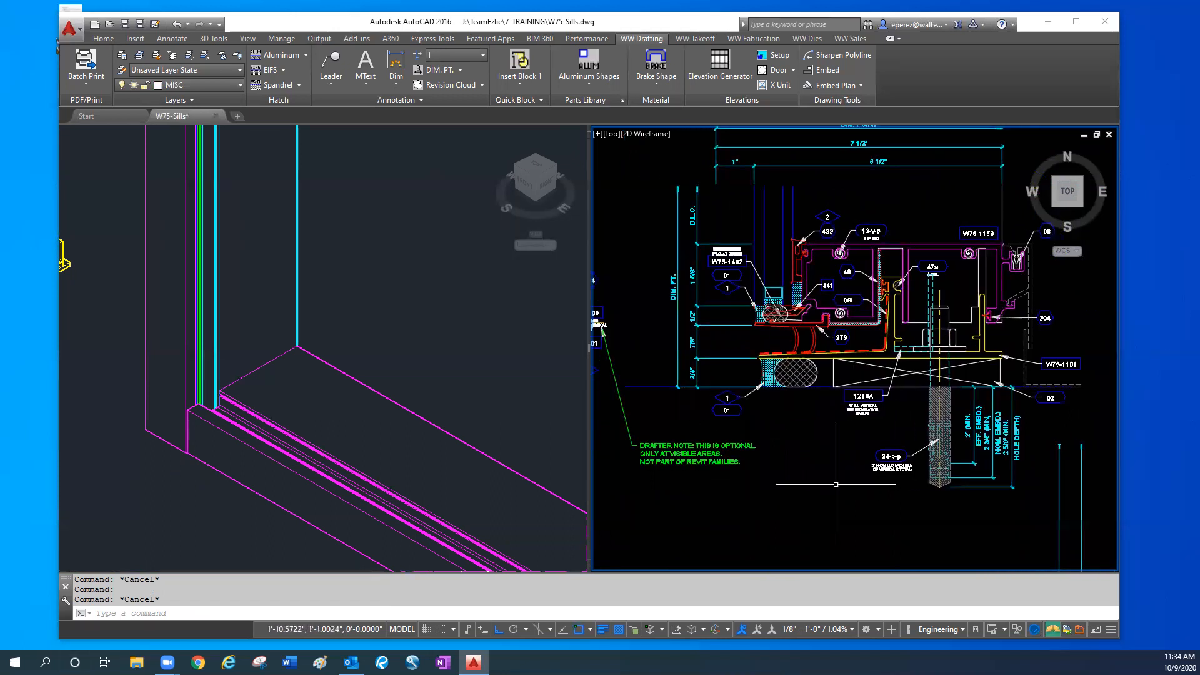
- Review the 2D sheet's anchor details, both sill sections, the mullion and jamb plan details and the 3D reference images
scroll(837, 482, down, 1)
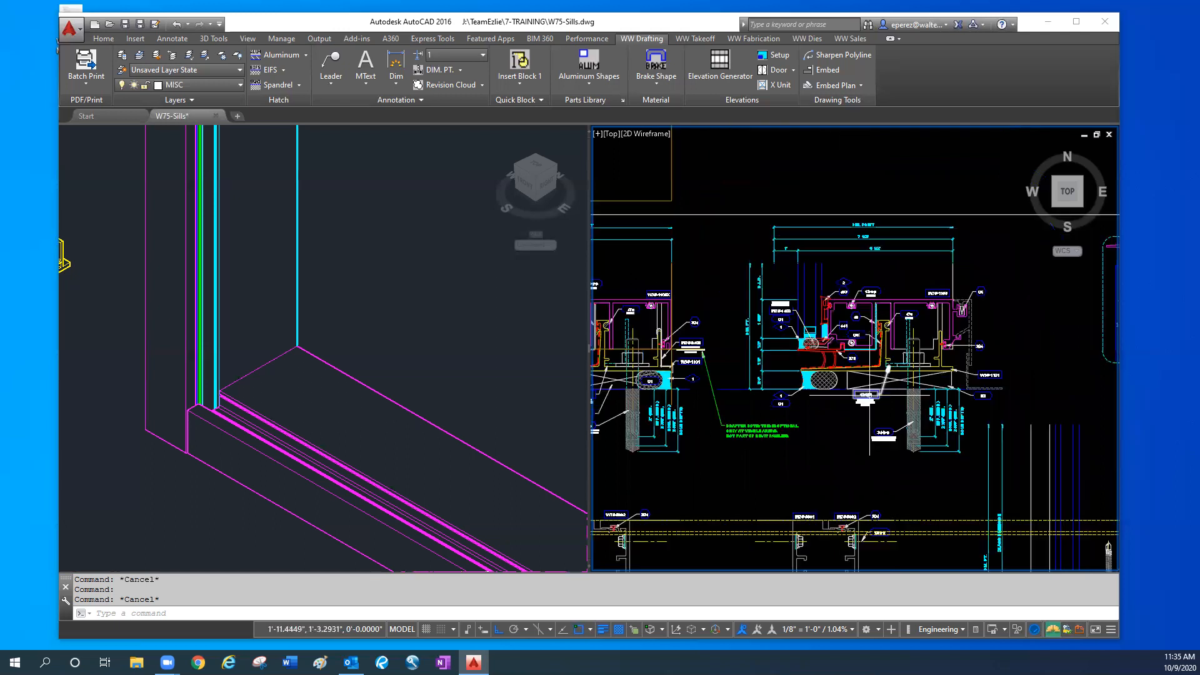
scroll(870, 502, down, 1)
middle_drag(869, 501, 970, 509)
scroll(1021, 494, up, 4)
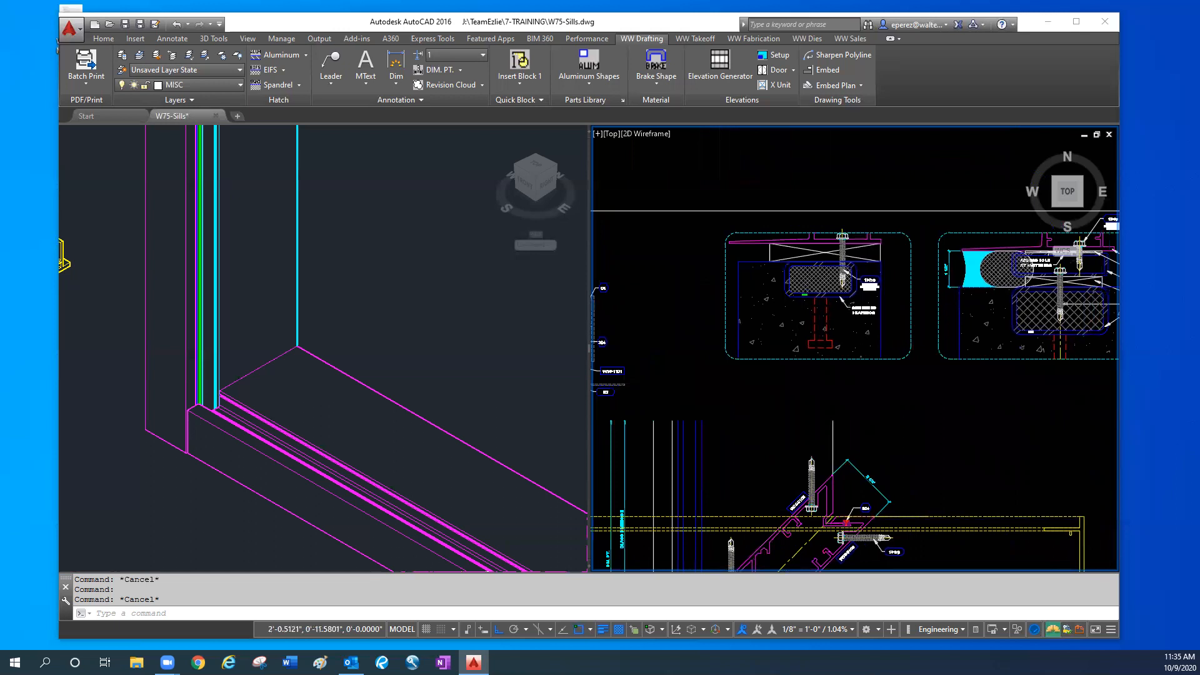
middle_drag(1056, 473, 1076, 464)
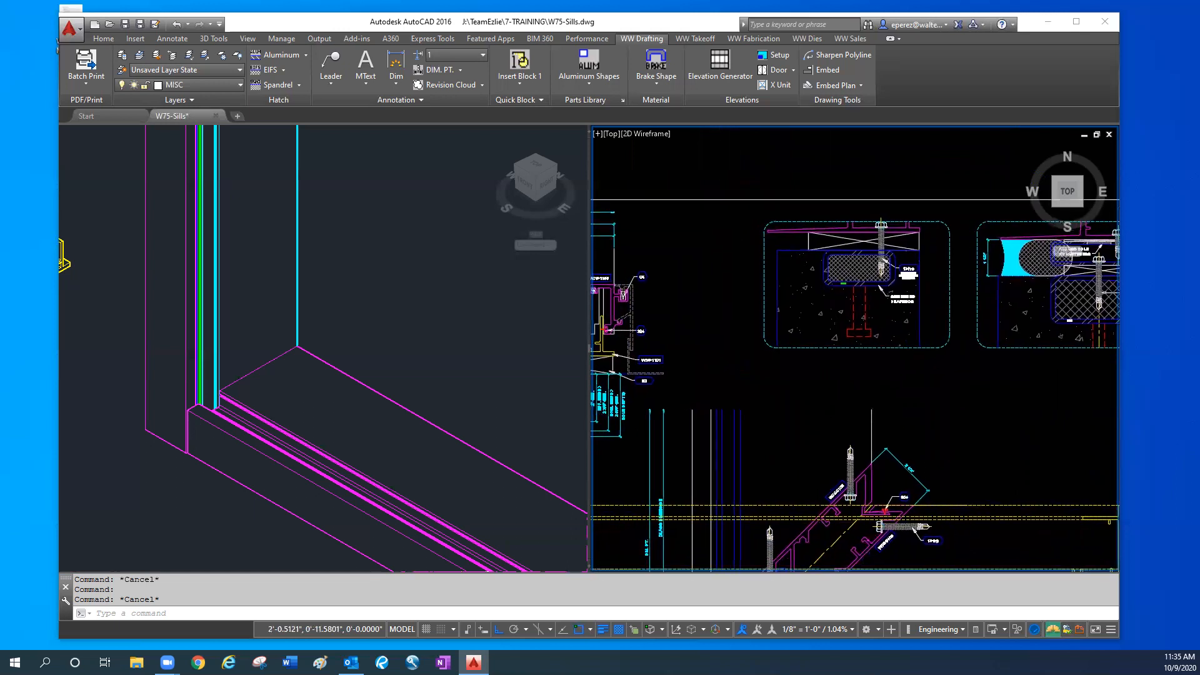
scroll(982, 465, down, 4)
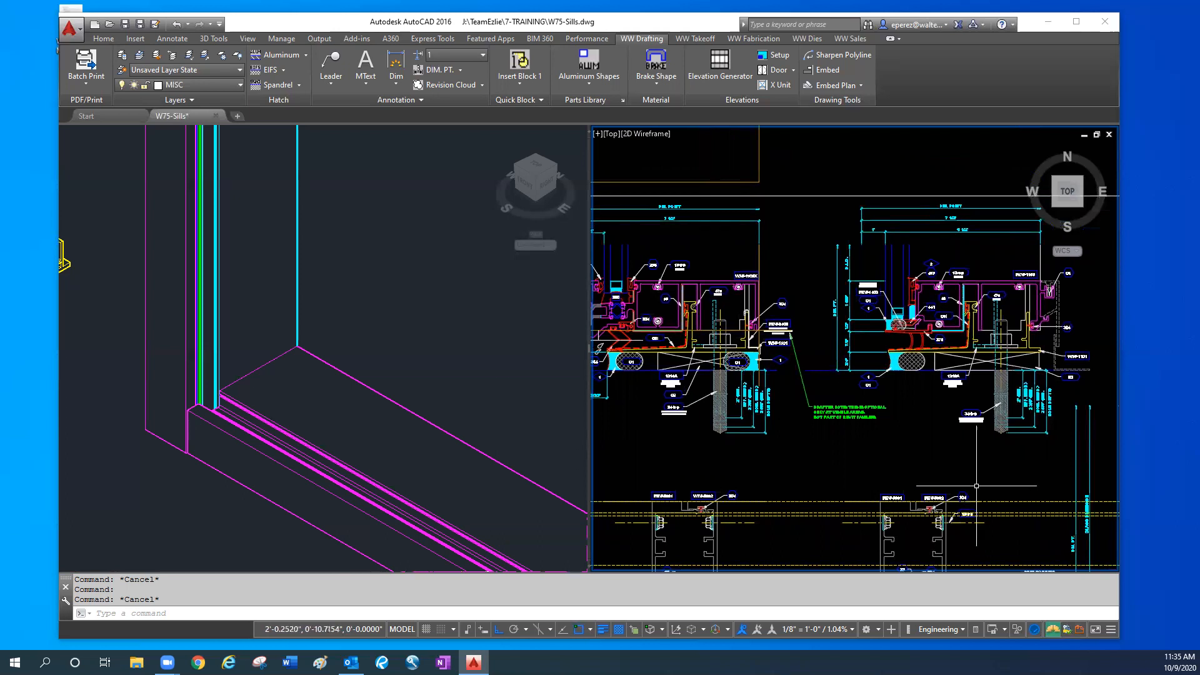
middle_drag(886, 437, 923, 429)
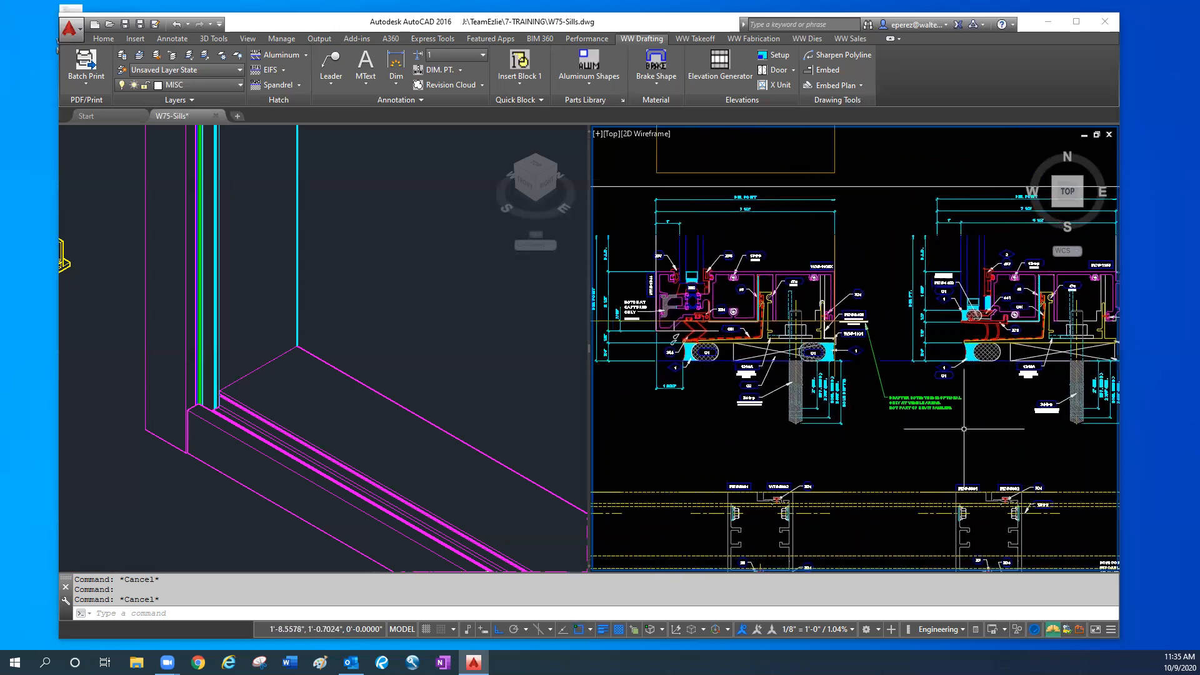
middle_drag(881, 468, 989, 472)
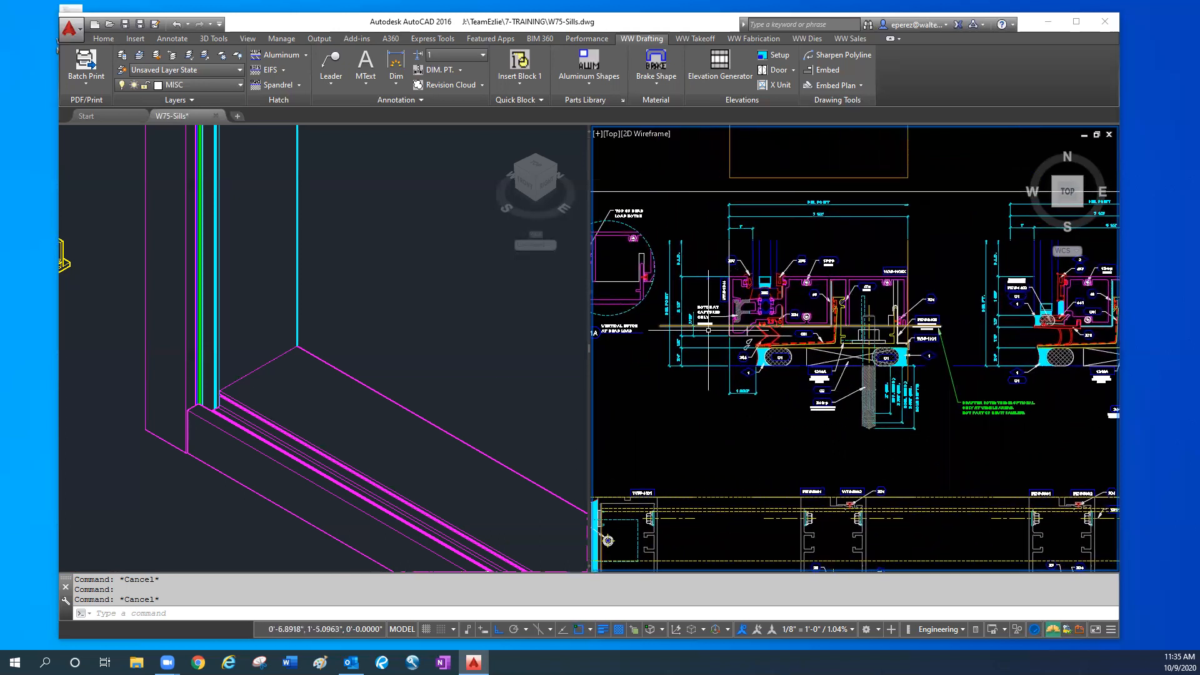
middle_drag(756, 393, 791, 228)
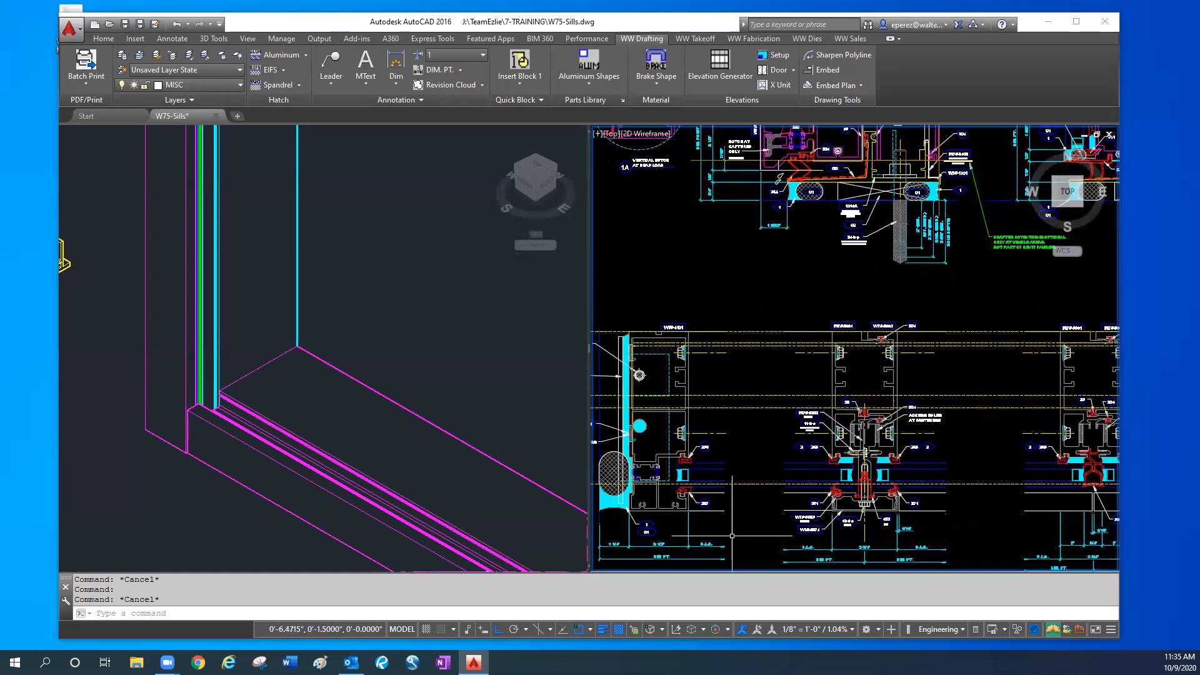
scroll(791, 355, down, 2)
scroll(791, 354, down, 2)
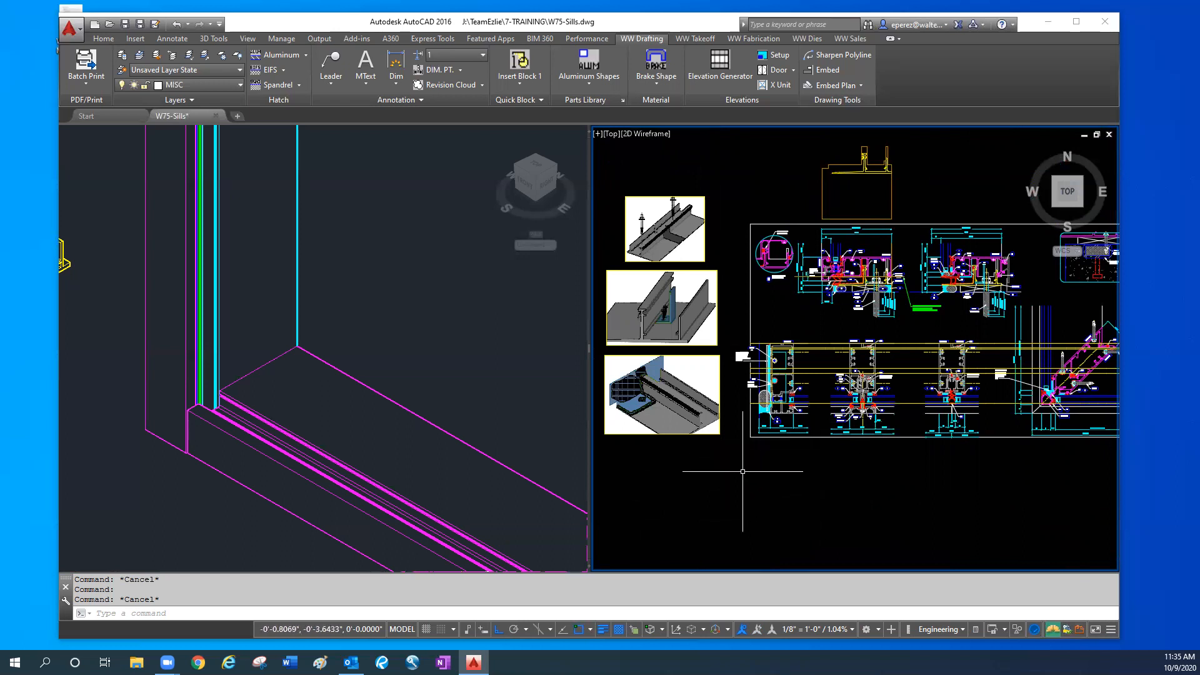
middle_drag(759, 389, 714, 422)
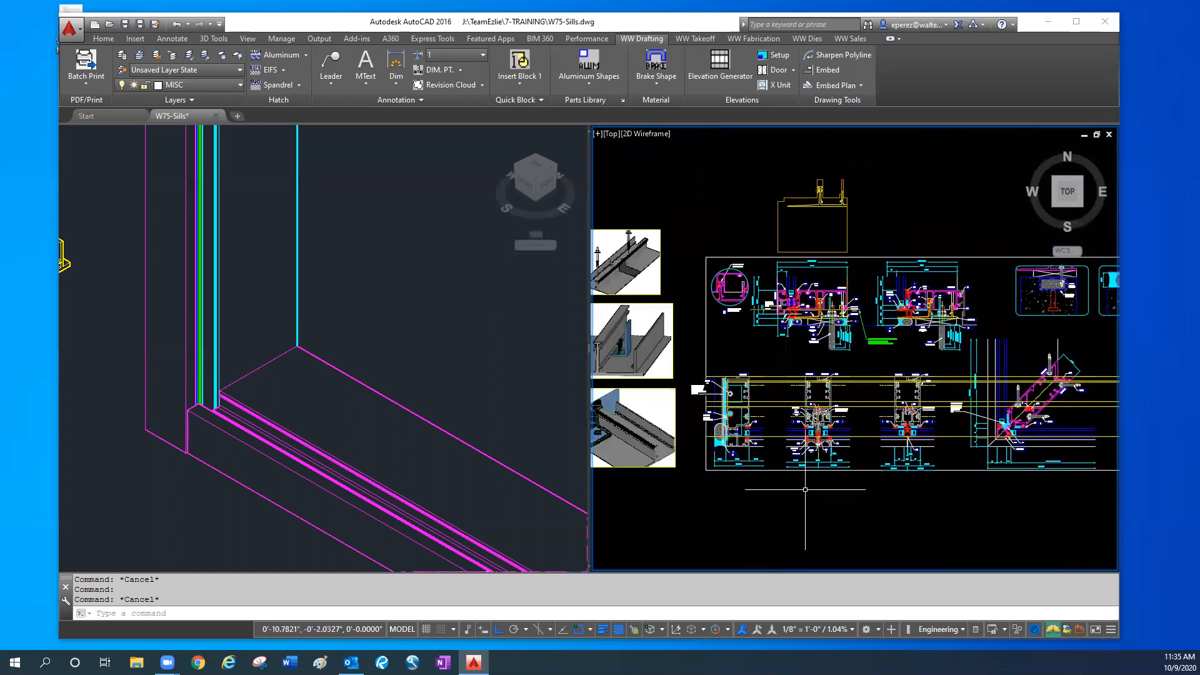
middle_drag(805, 489, 763, 491)
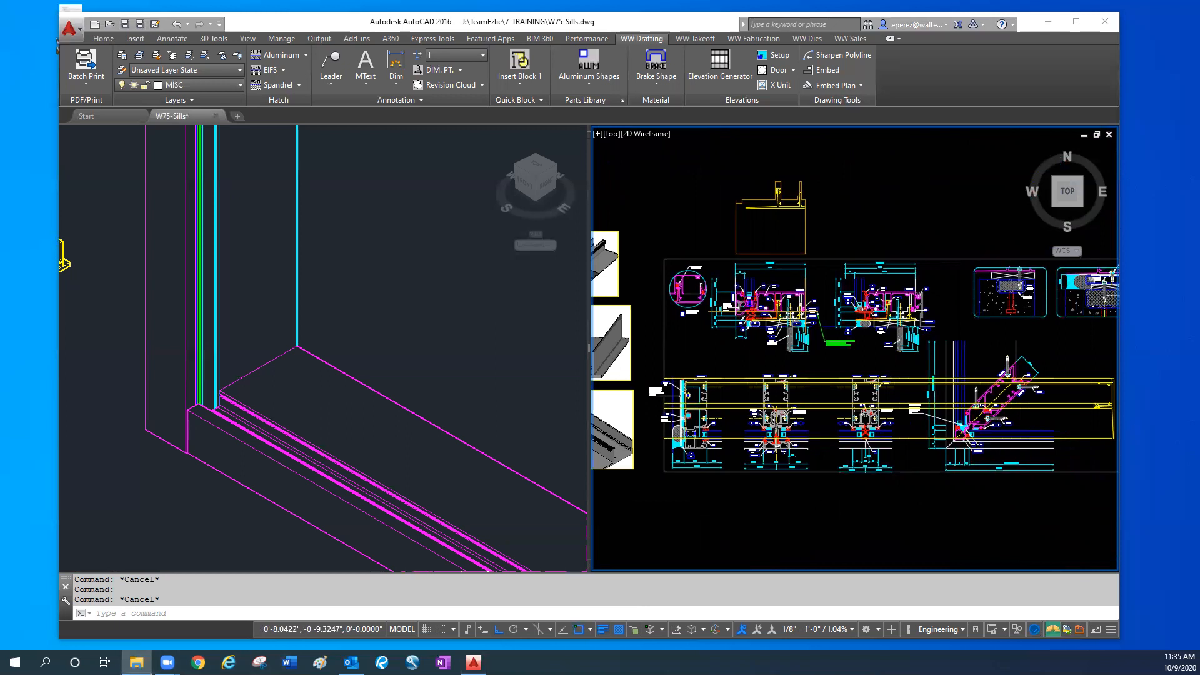
- In File Explorer, browse the team's 7-TRAINING folder and check the contents of its WW Details 101 subfolder
click(136, 661)
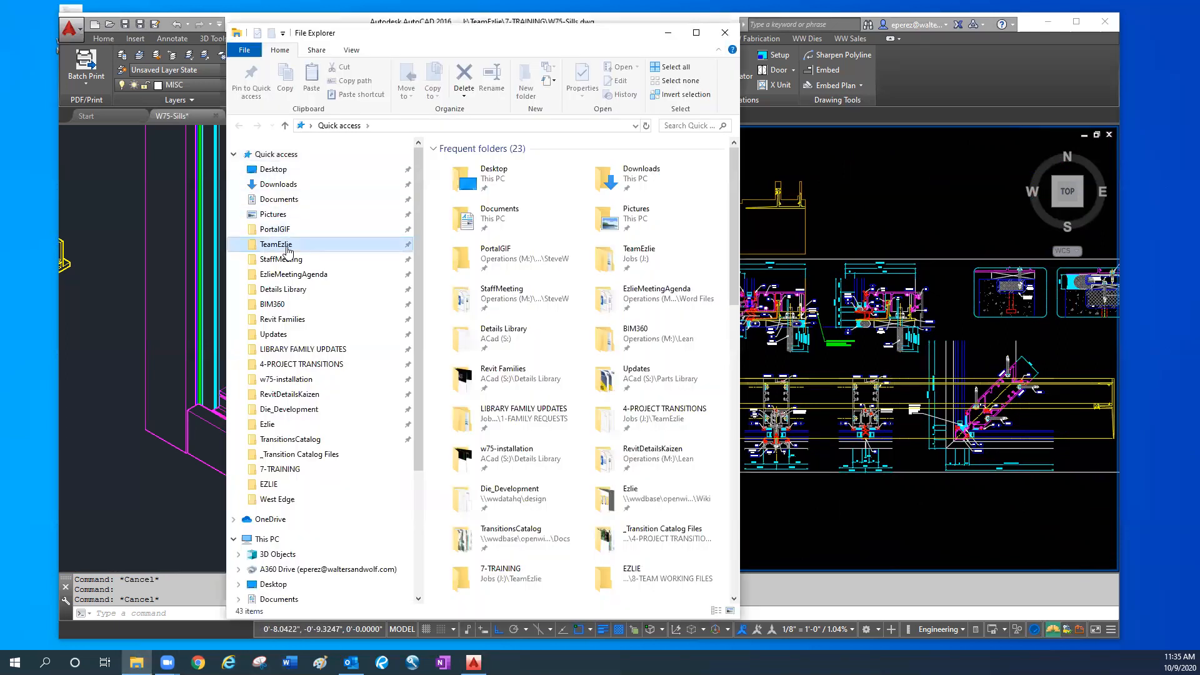
click(287, 245)
click(503, 243)
double_click(503, 244)
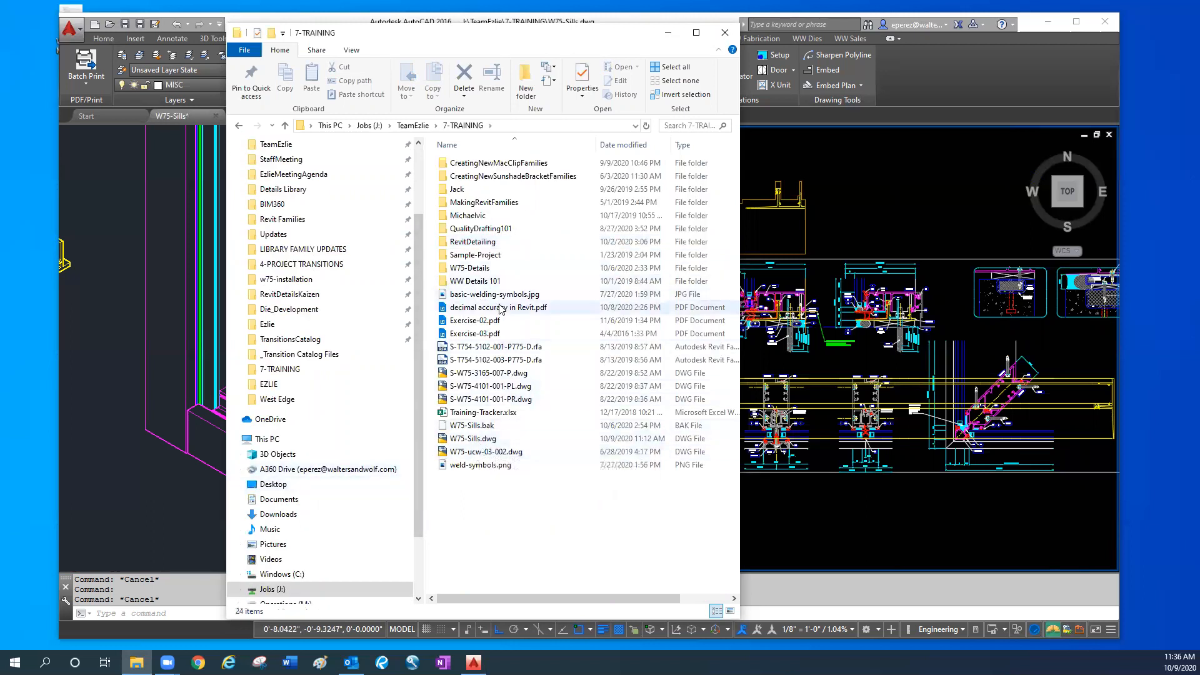
double_click(474, 282)
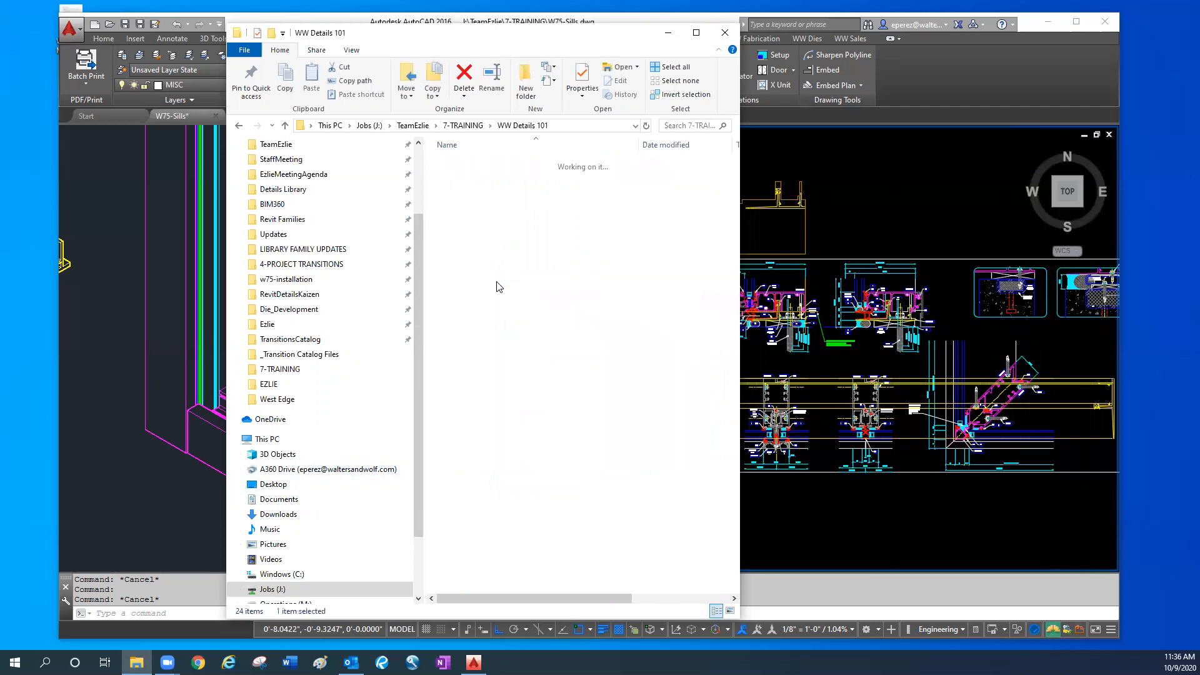
click(238, 126)
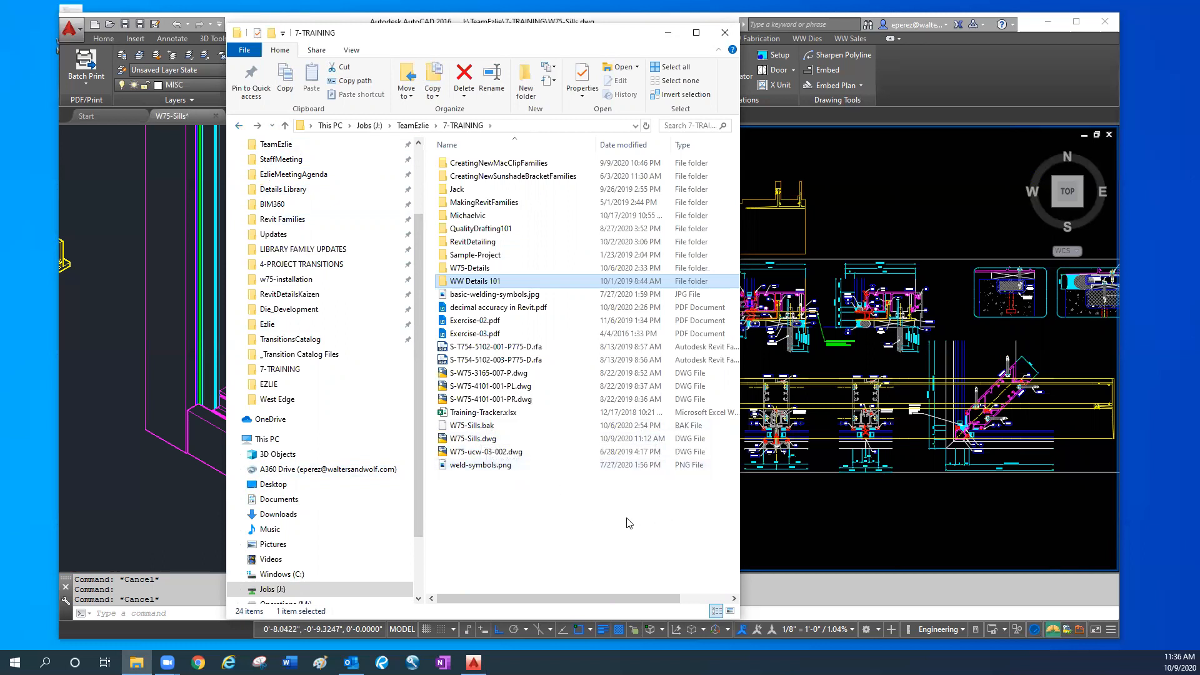
click(591, 523)
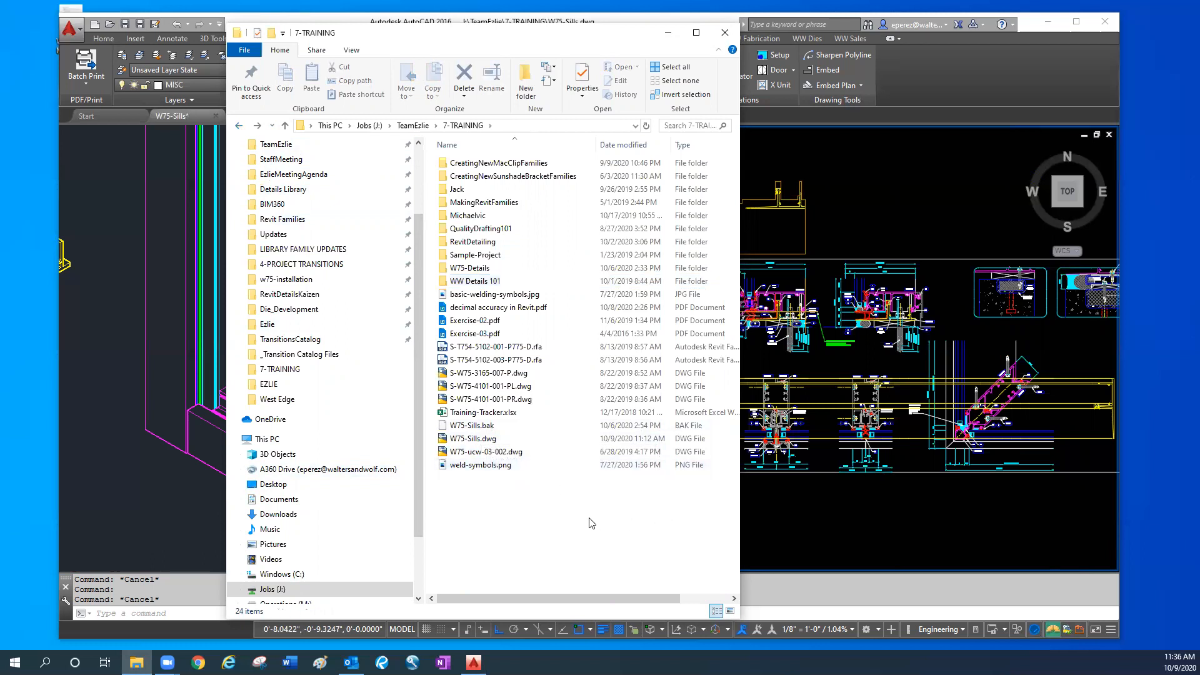
- Return to the W75-Sills drawing in AutoCAD and view the whole sill and mullion assembly in the 3D model
click(799, 504)
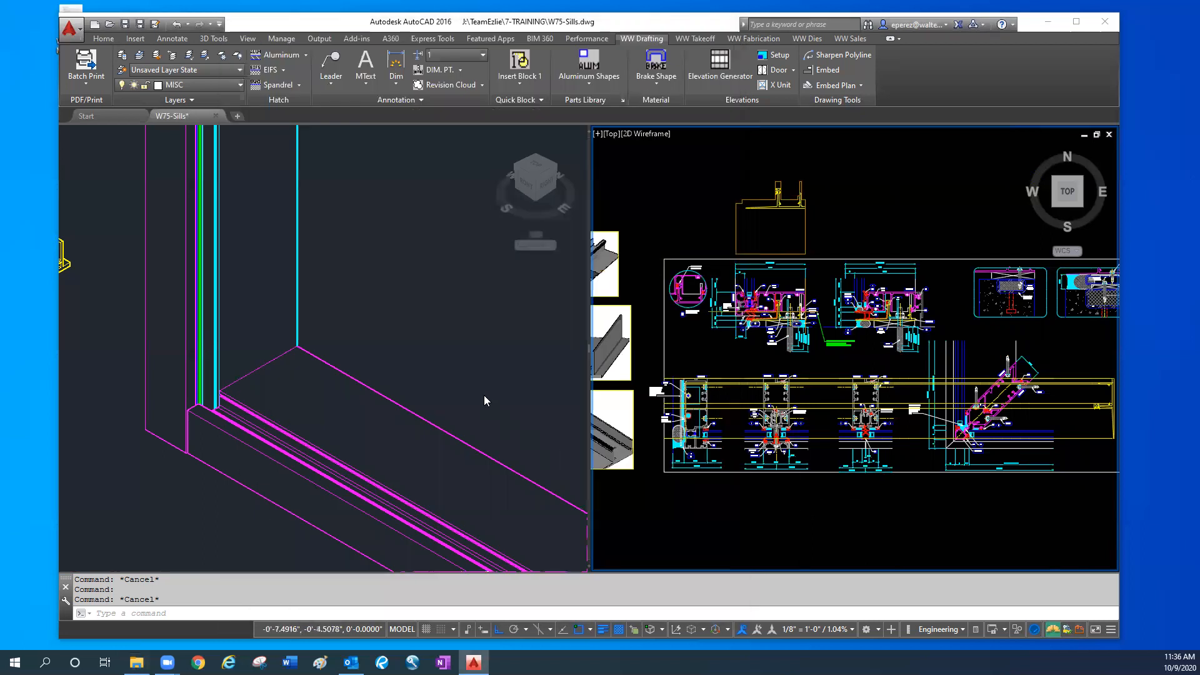
click(457, 391)
scroll(456, 390, down, 2)
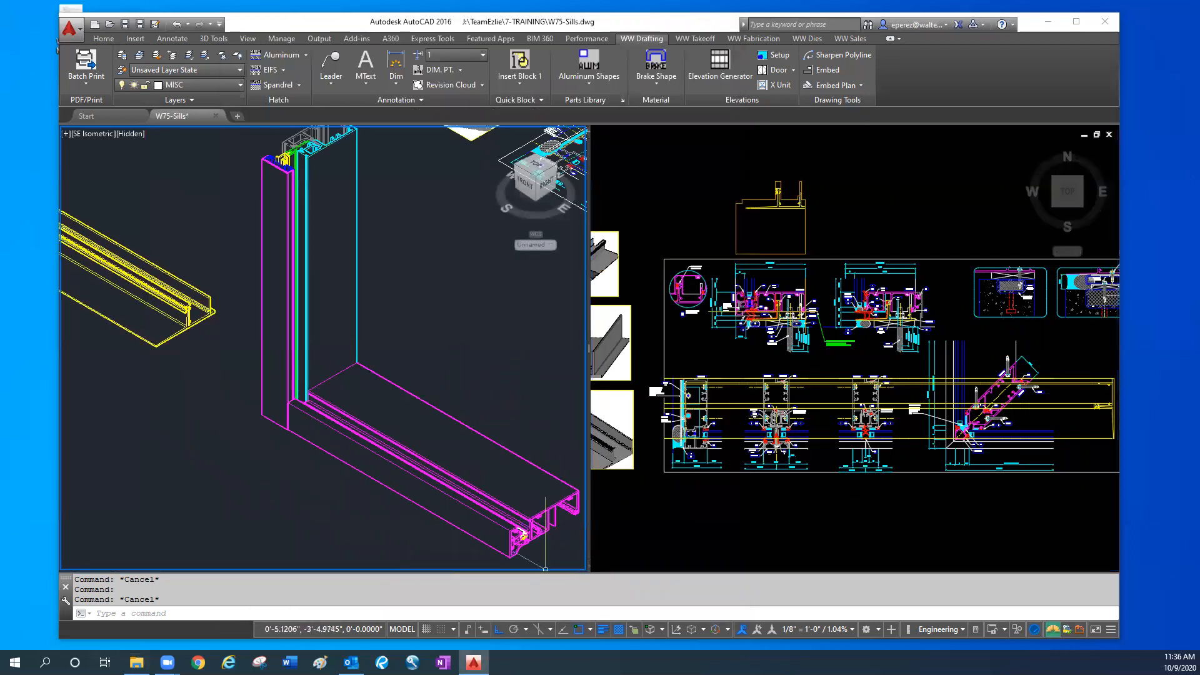